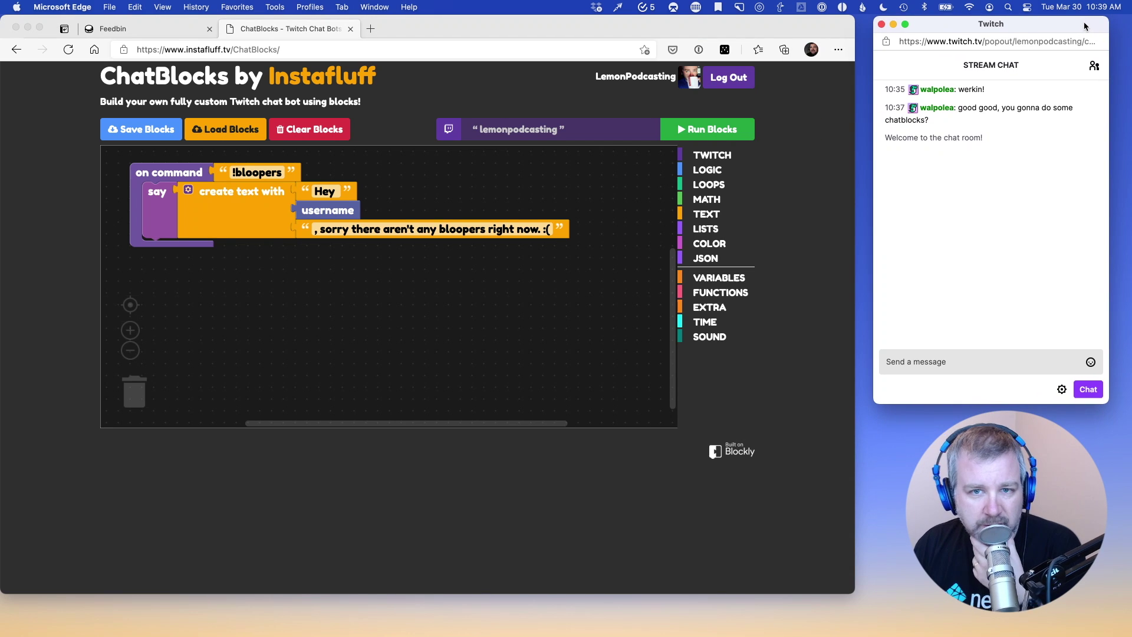
Clear all existing blocks from the workspace
click(440, 256)
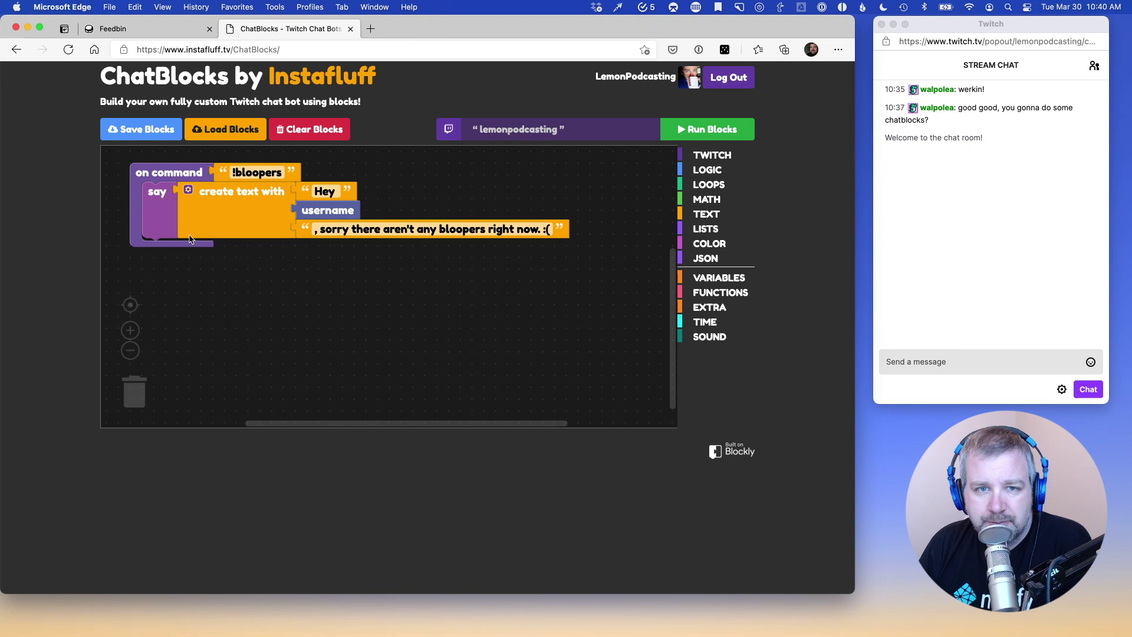
drag(182, 180, 195, 180)
click(315, 133)
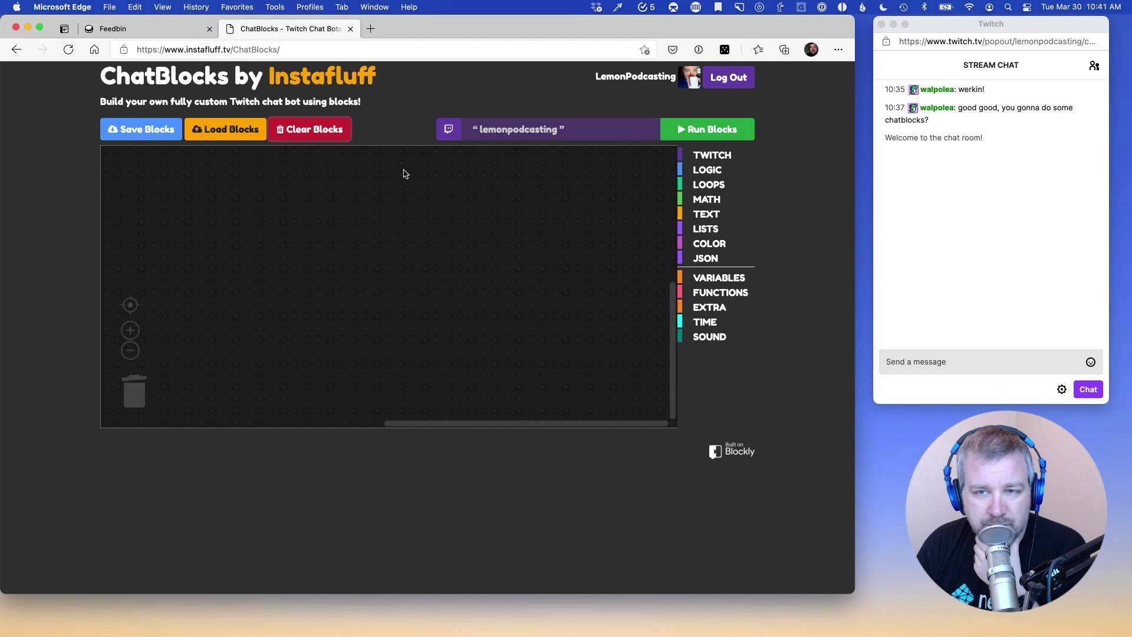
click(440, 190)
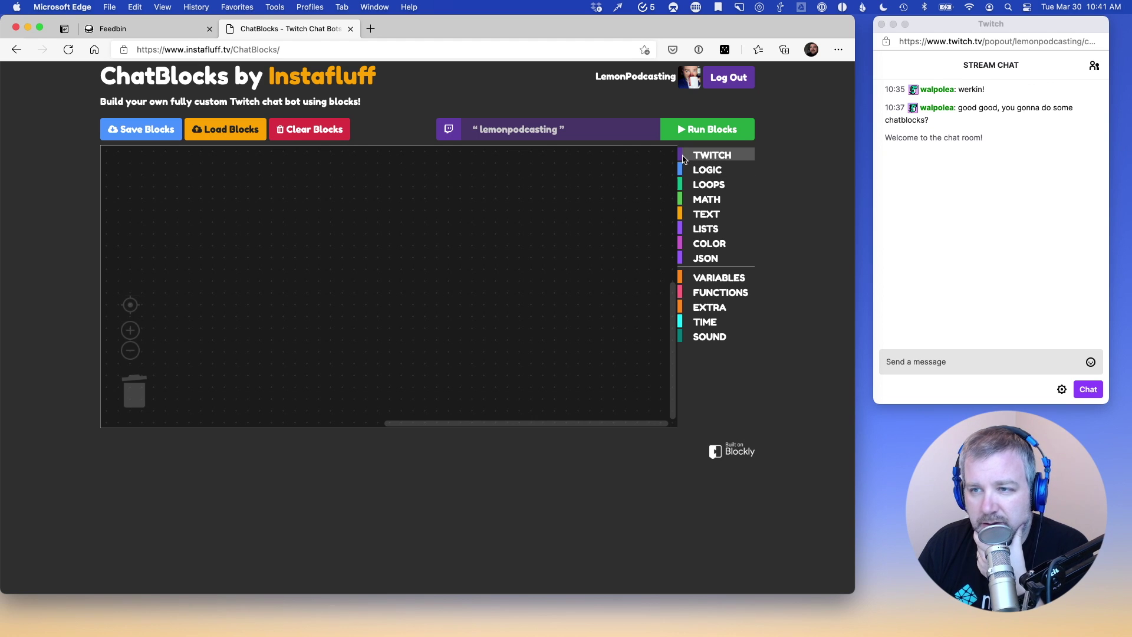
Add an "on command" block to the workspace and attach a text block reading "!bloopers" as its command
click(700, 161)
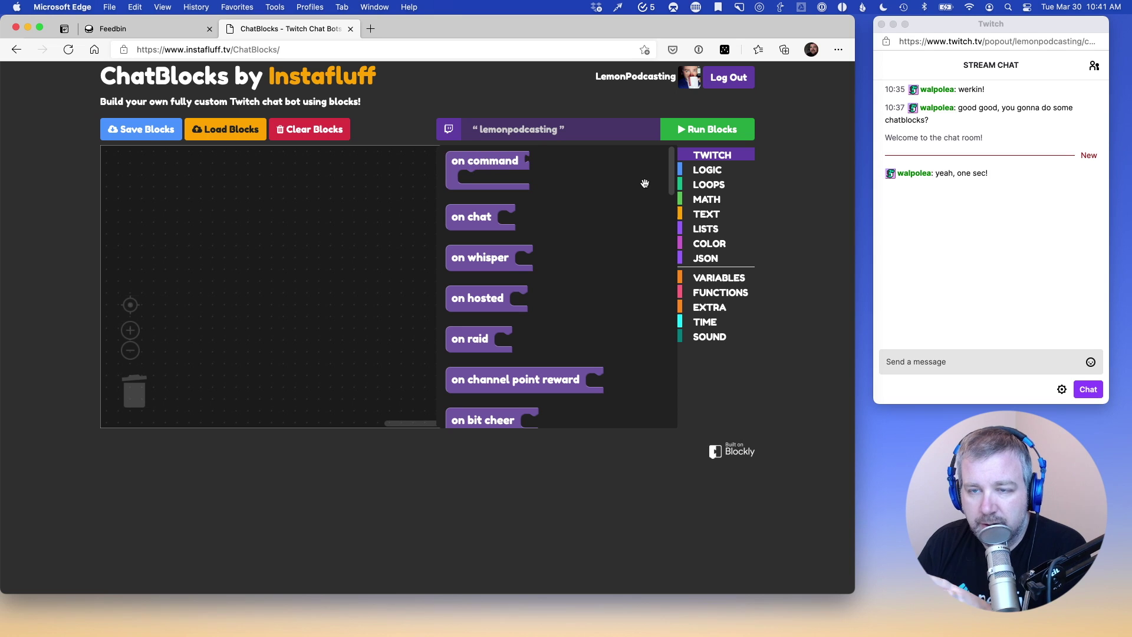
drag(507, 158, 184, 174)
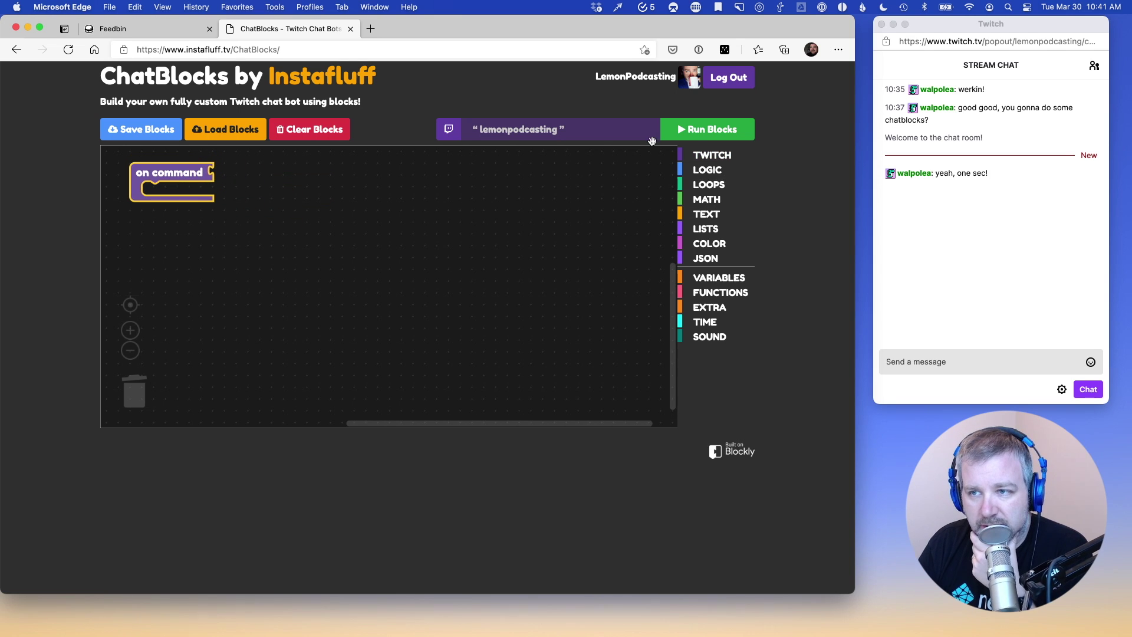
click(713, 155)
click(714, 155)
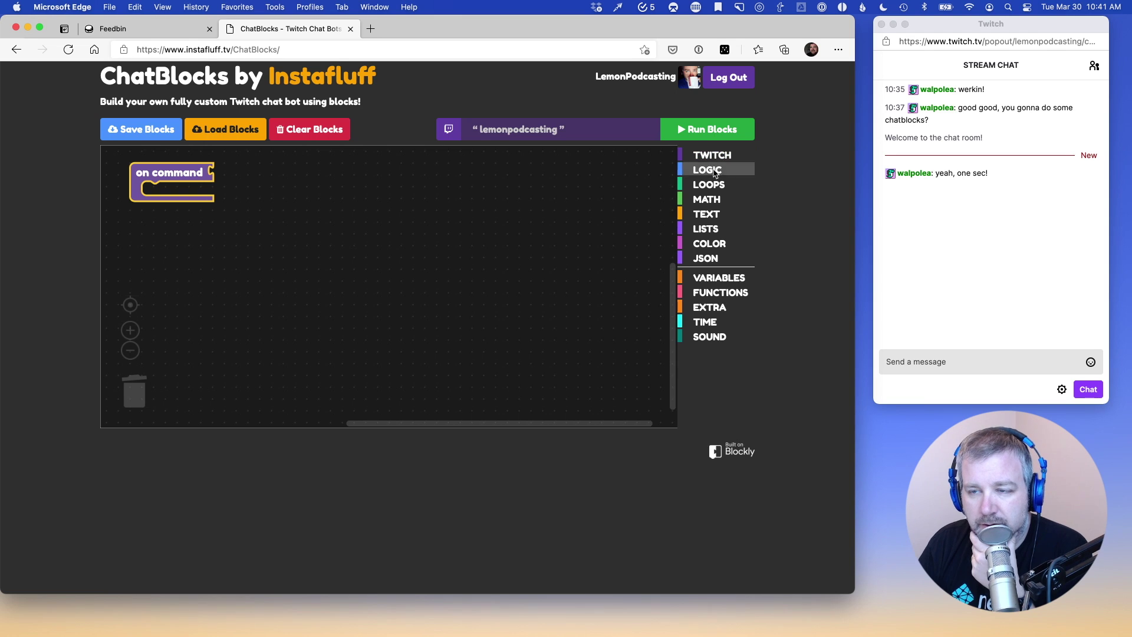
click(706, 214)
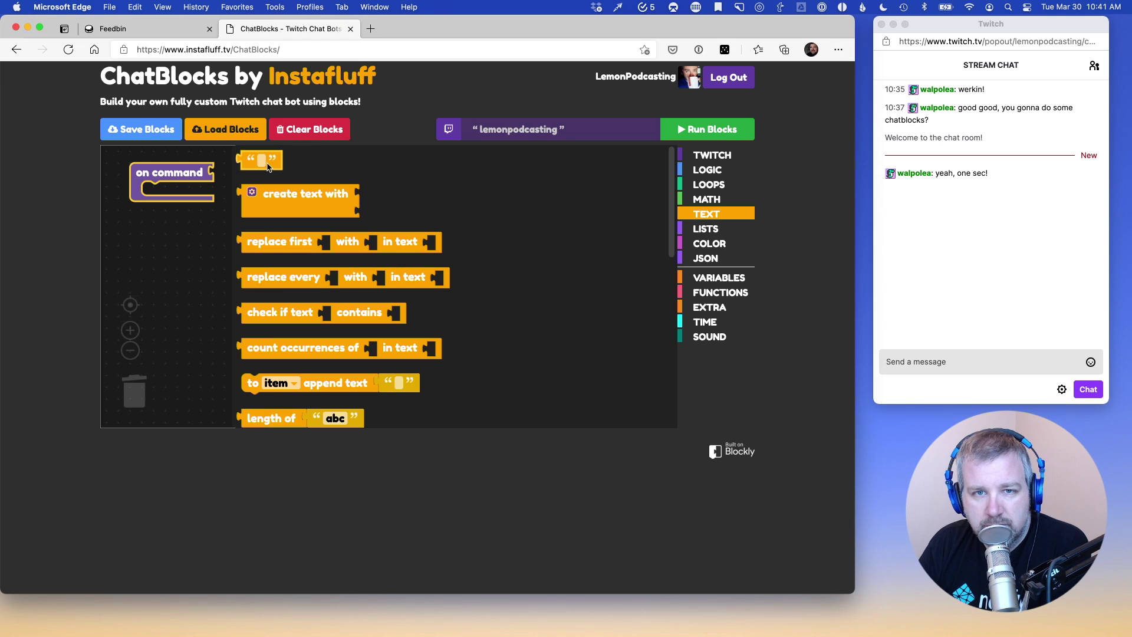
drag(247, 168, 225, 171)
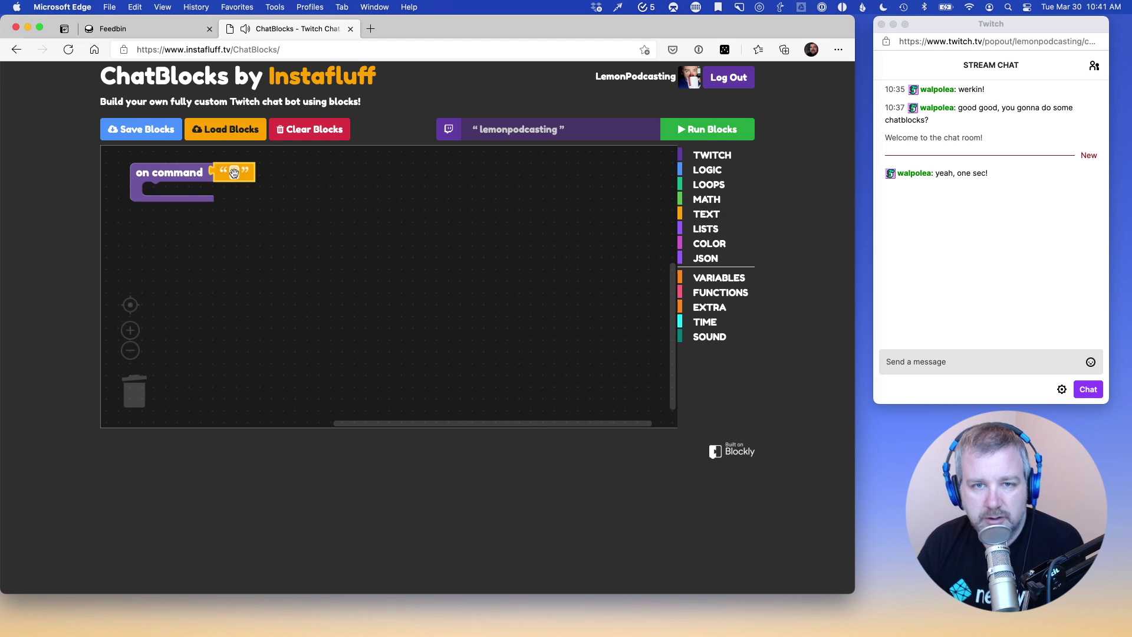
text(!bloopers)
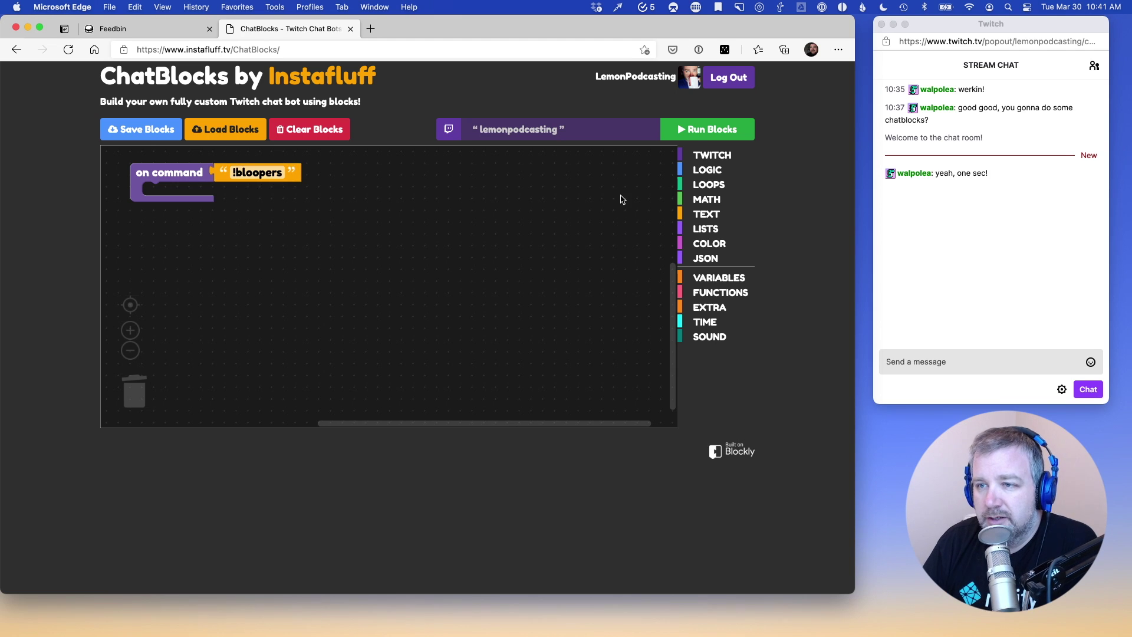
click(686, 156)
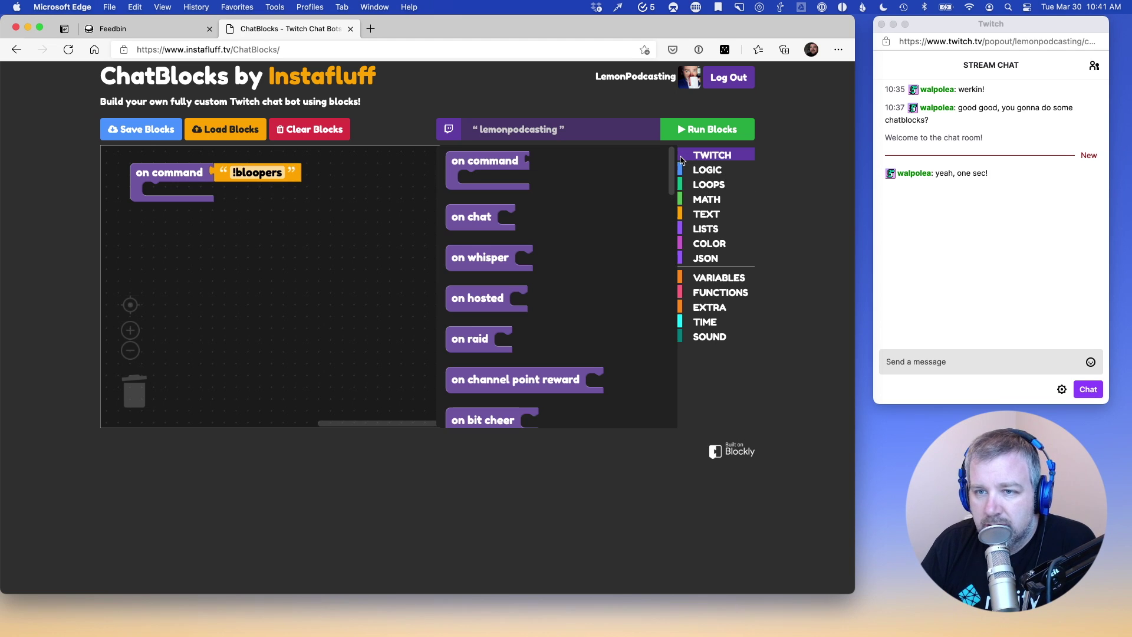
scroll(477, 393, down, 10)
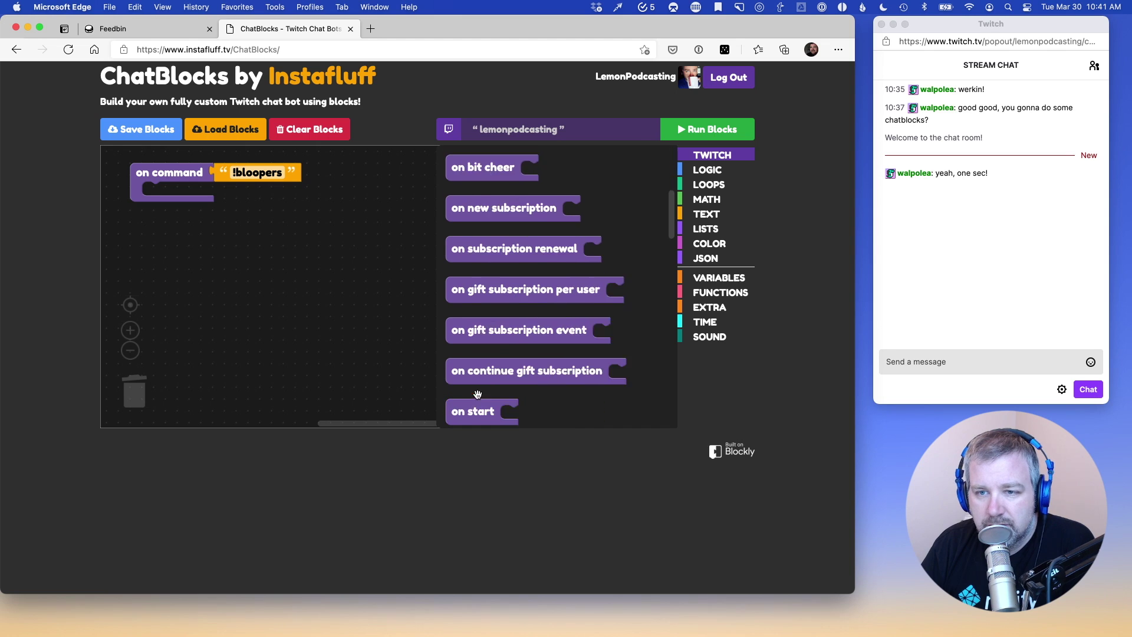
scroll(478, 394, down, 5)
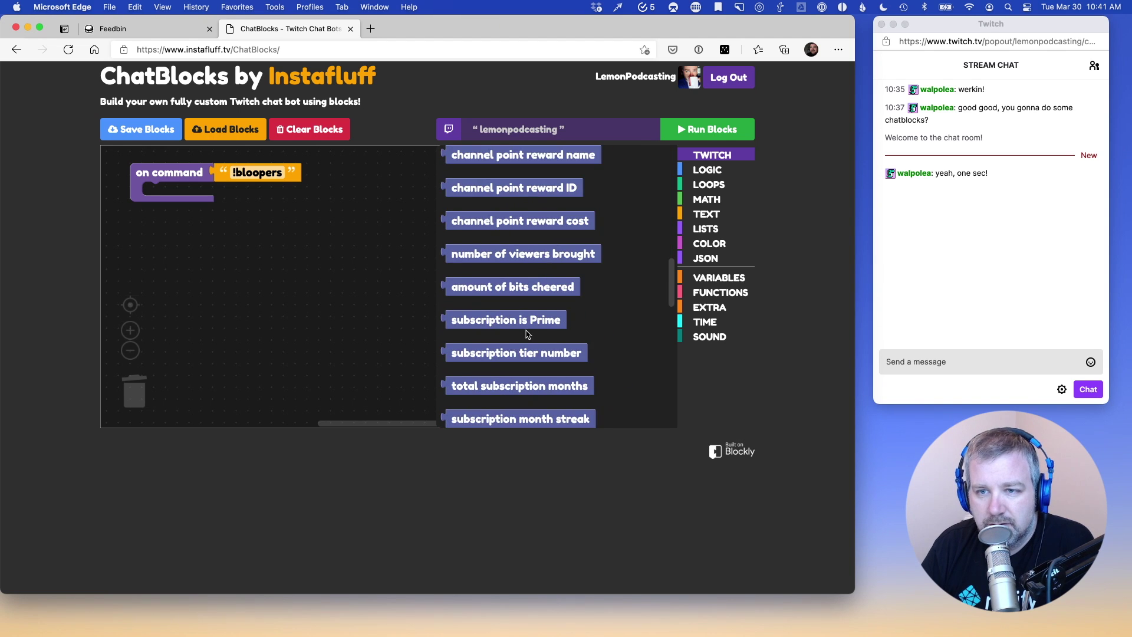
scroll(478, 318, up, 4)
drag(480, 263, 127, 380)
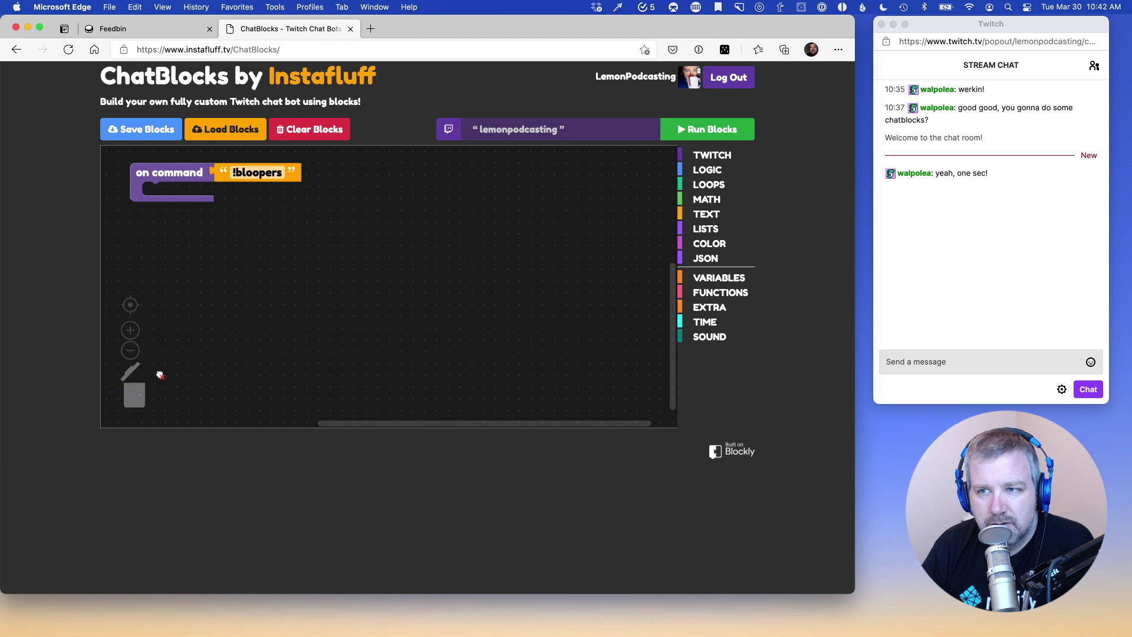
Place a Twitch "say" block inside the "on command" block for !bloopers
click(707, 156)
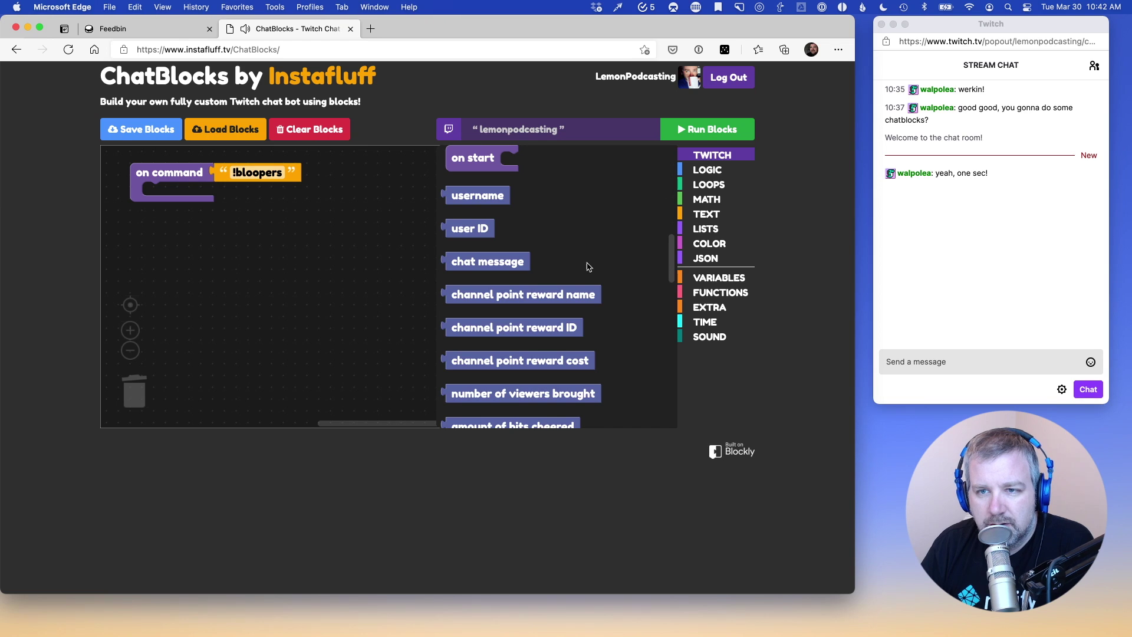
scroll(489, 275, down, 5)
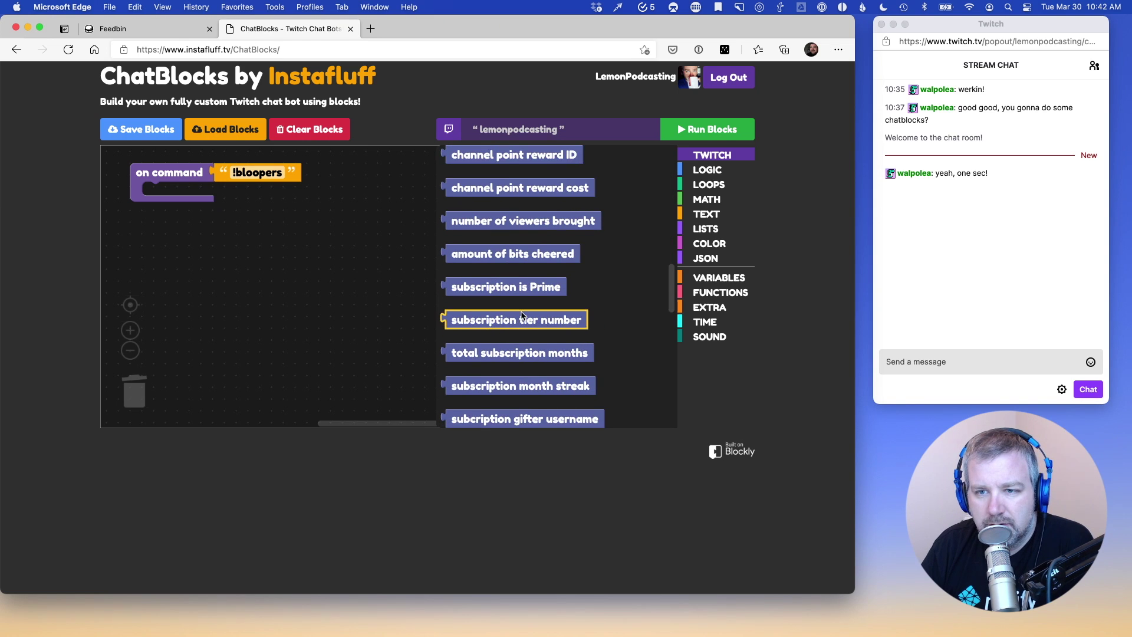
scroll(535, 339, down, 10)
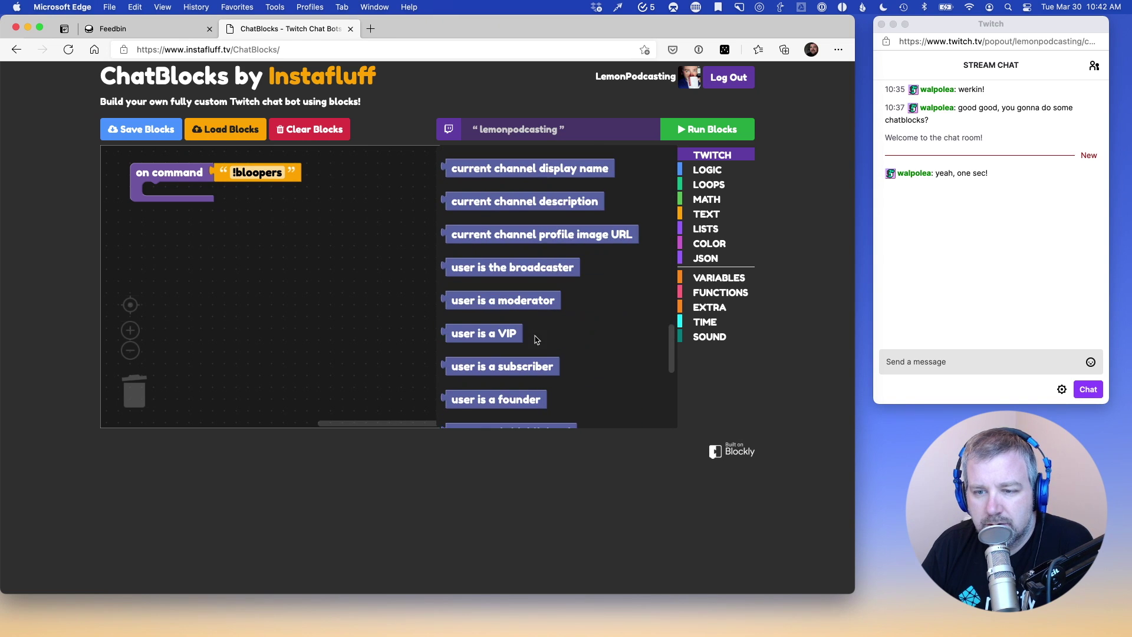
scroll(534, 358, down, 6)
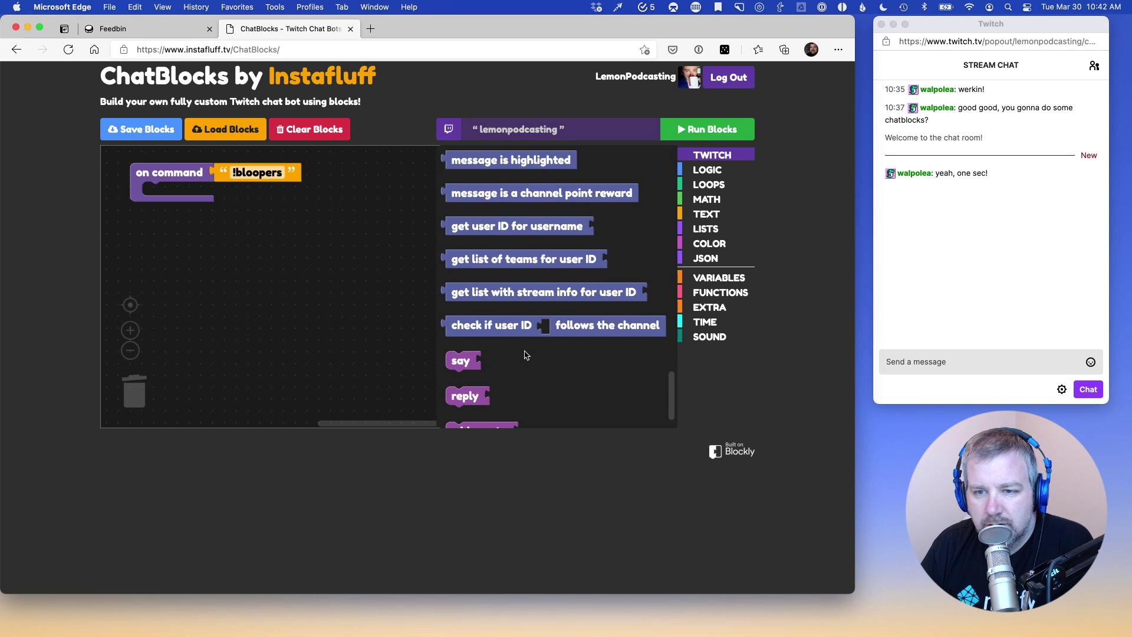
scroll(526, 354, down, 3)
drag(457, 322, 159, 191)
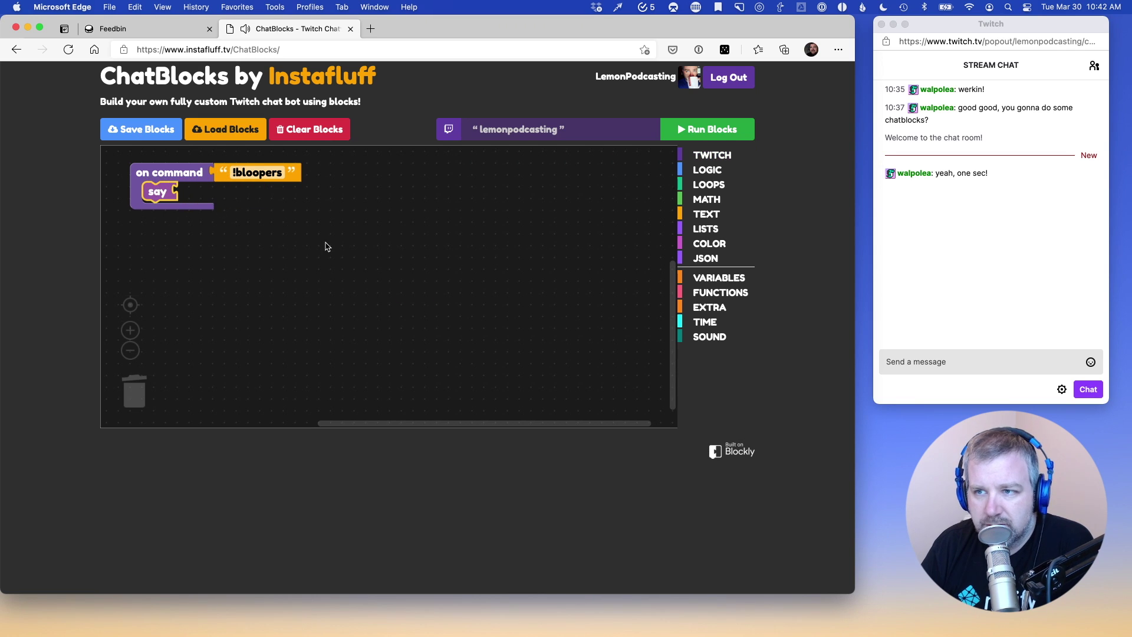
click(687, 167)
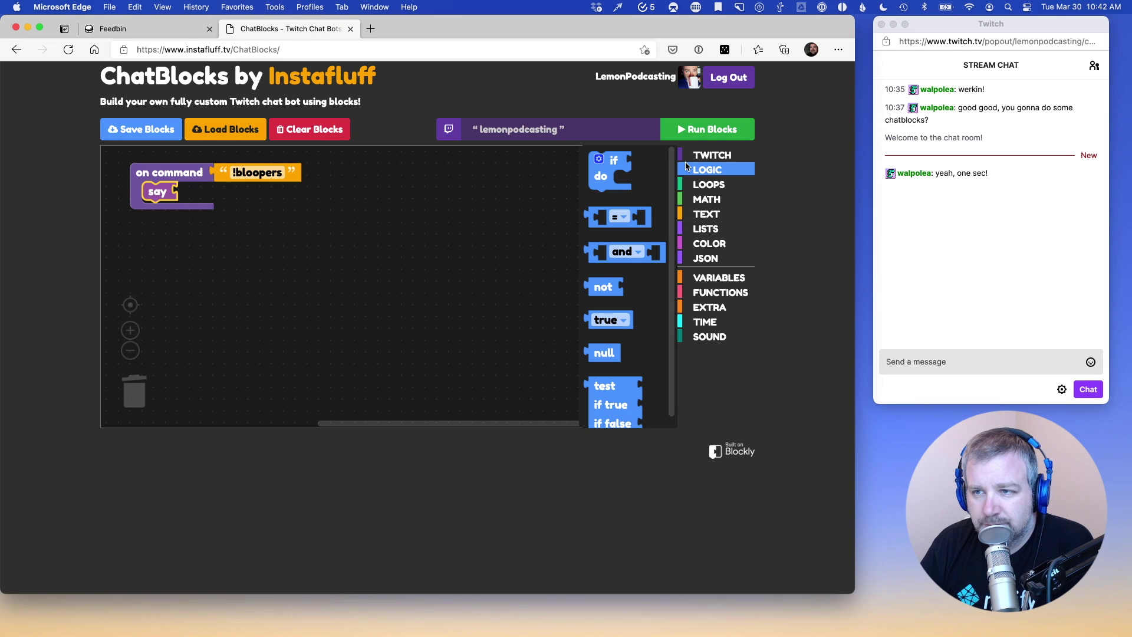
click(684, 155)
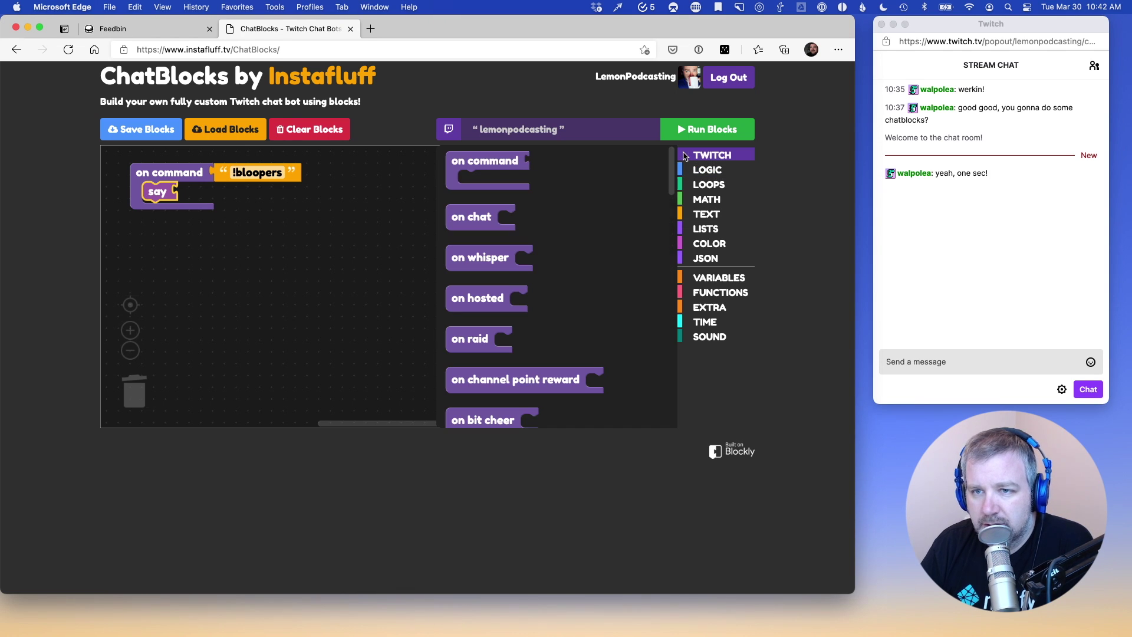
scroll(576, 263, down, 8)
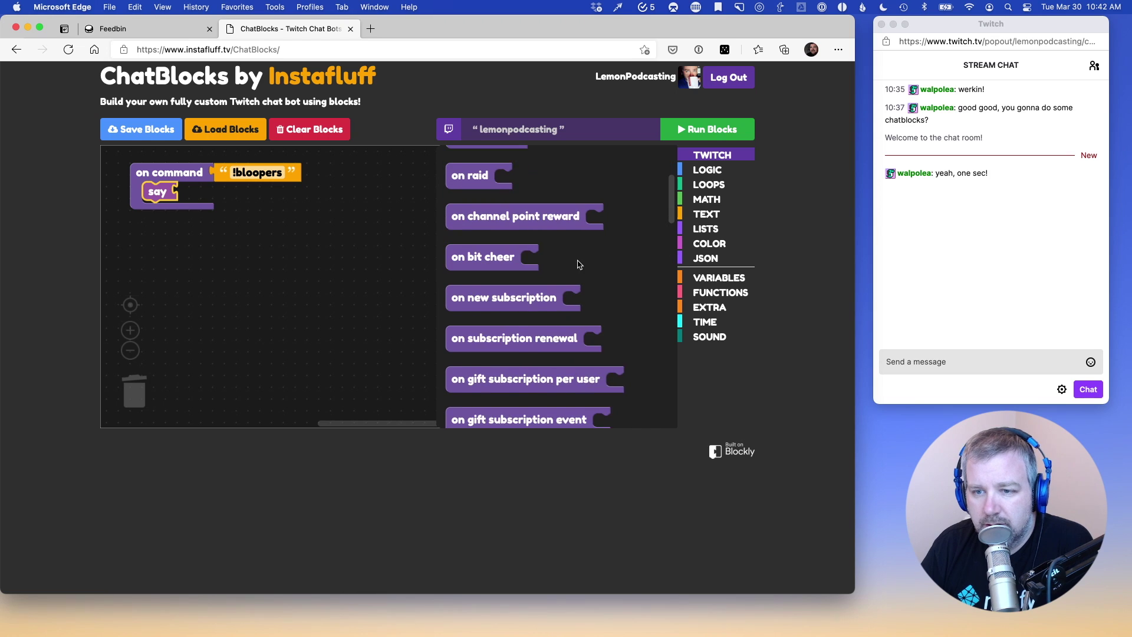
click(477, 323)
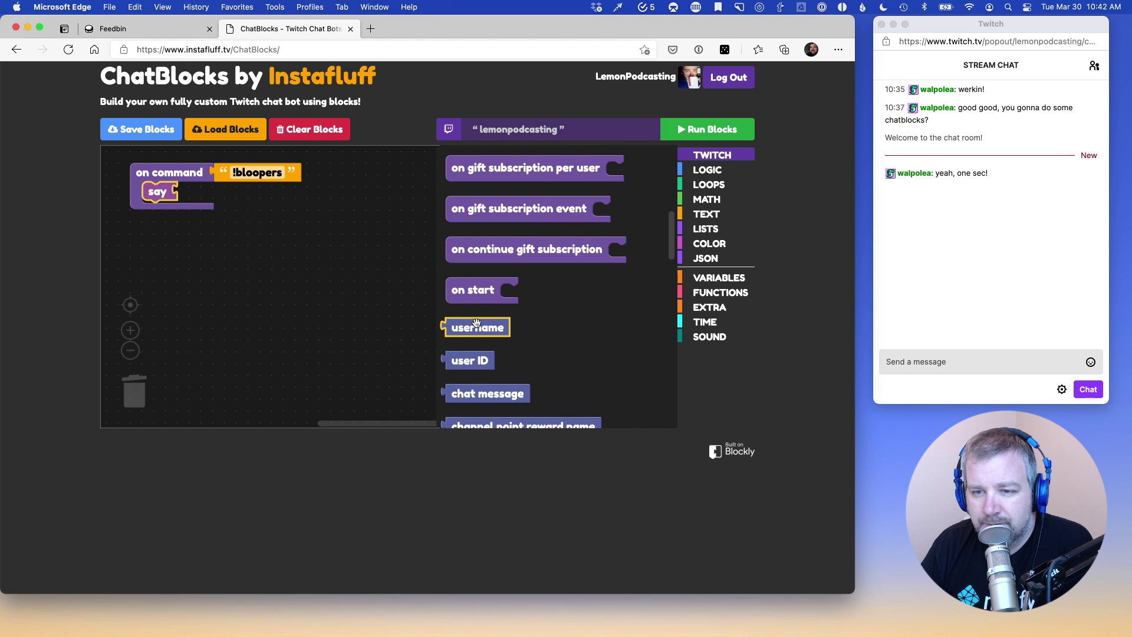
drag(476, 323, 134, 392)
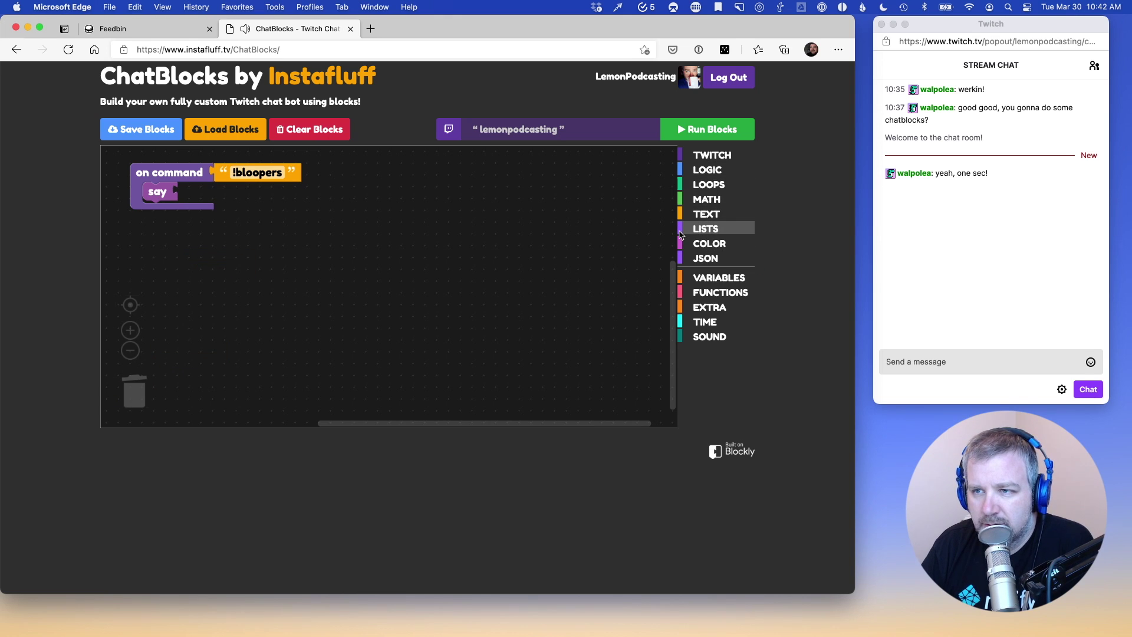
Attach a "create text with" block to the "say" block as its message
click(691, 160)
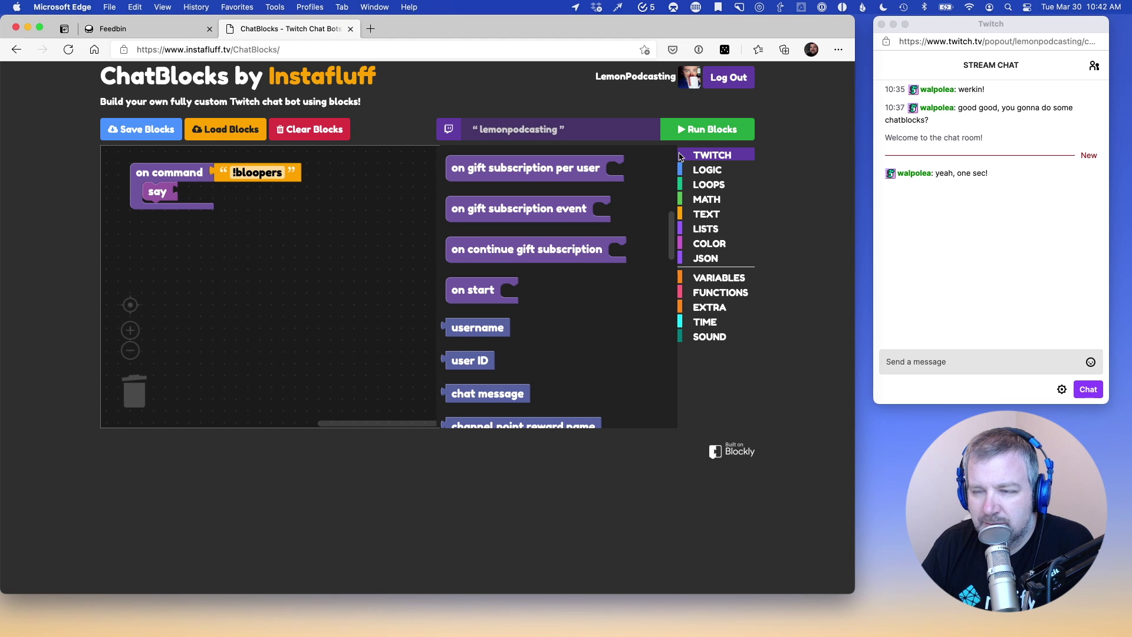
scroll(531, 331, down, 5)
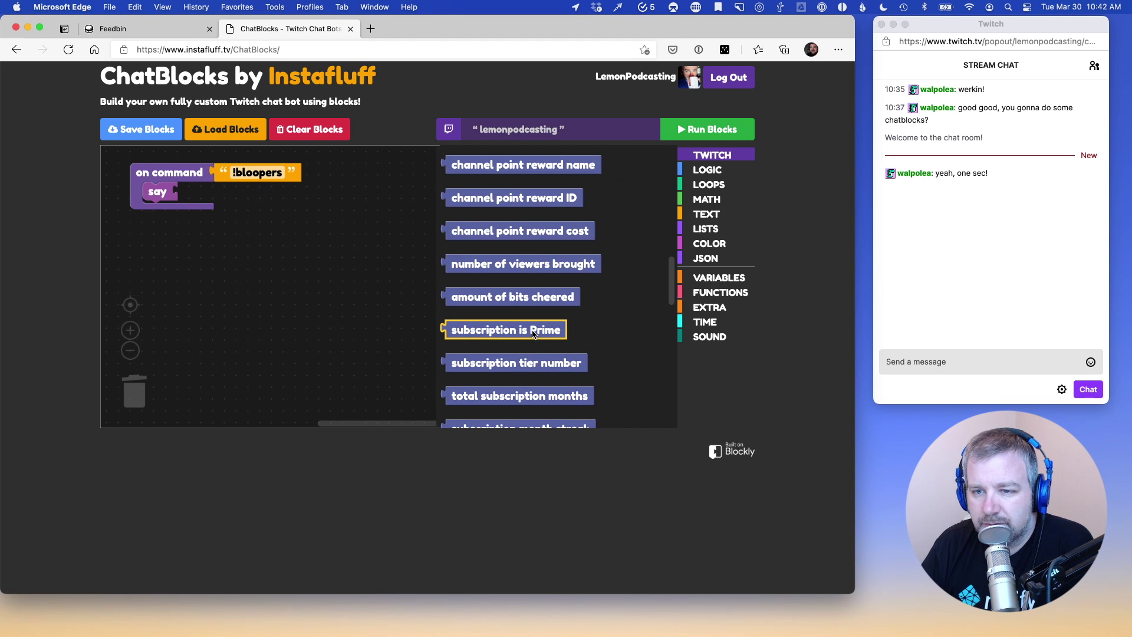
scroll(531, 330, down, 8)
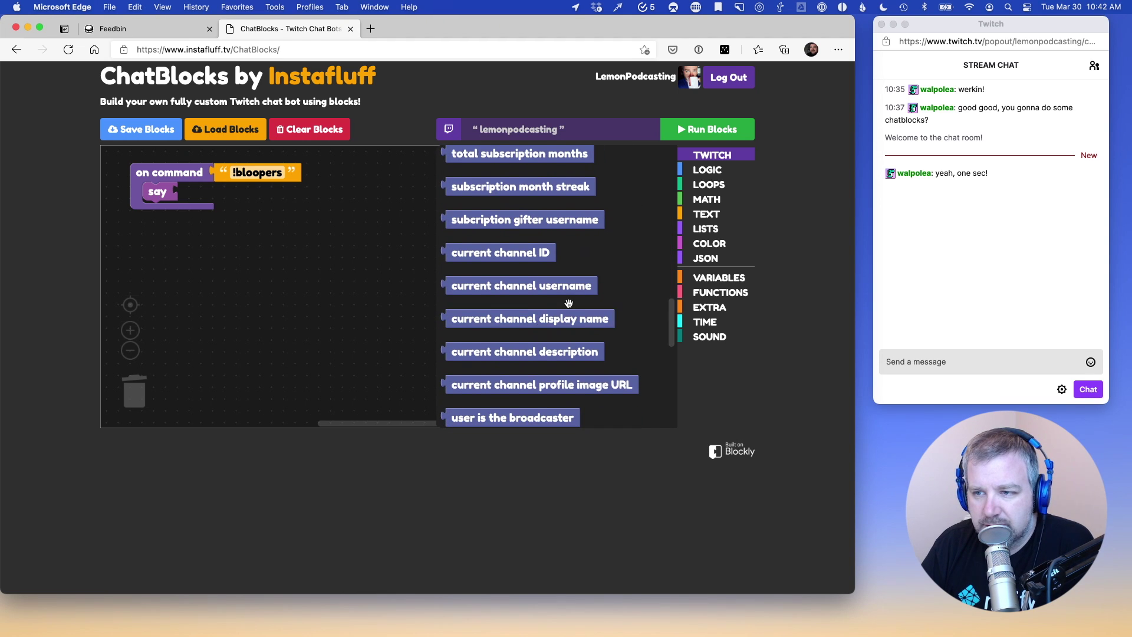
scroll(567, 304, down, 10)
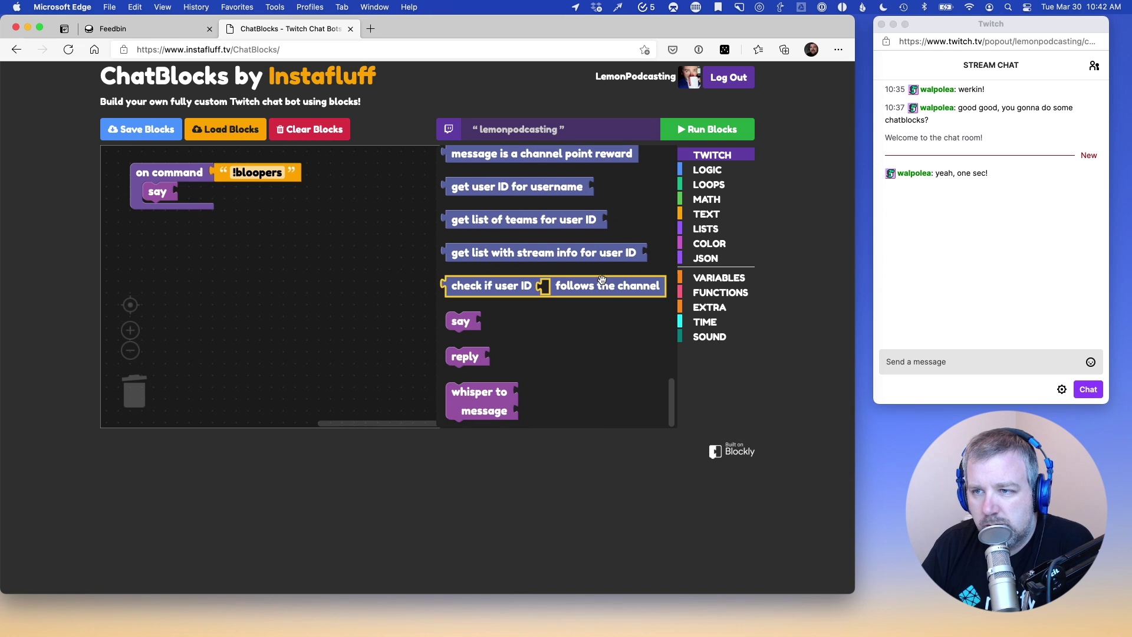
click(683, 214)
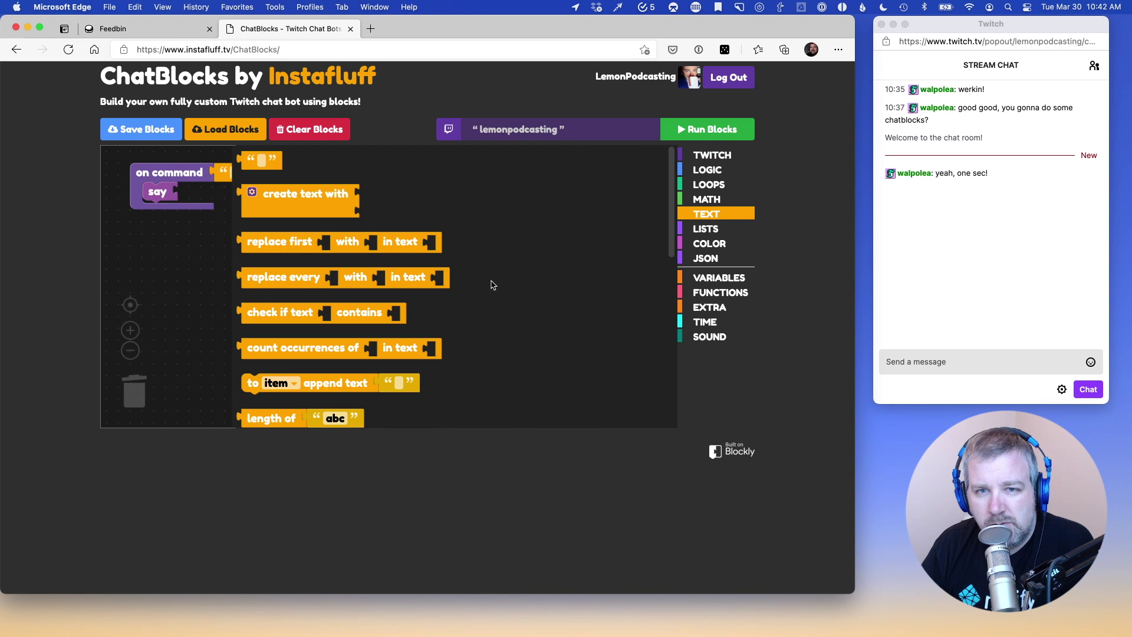
drag(269, 211, 207, 209)
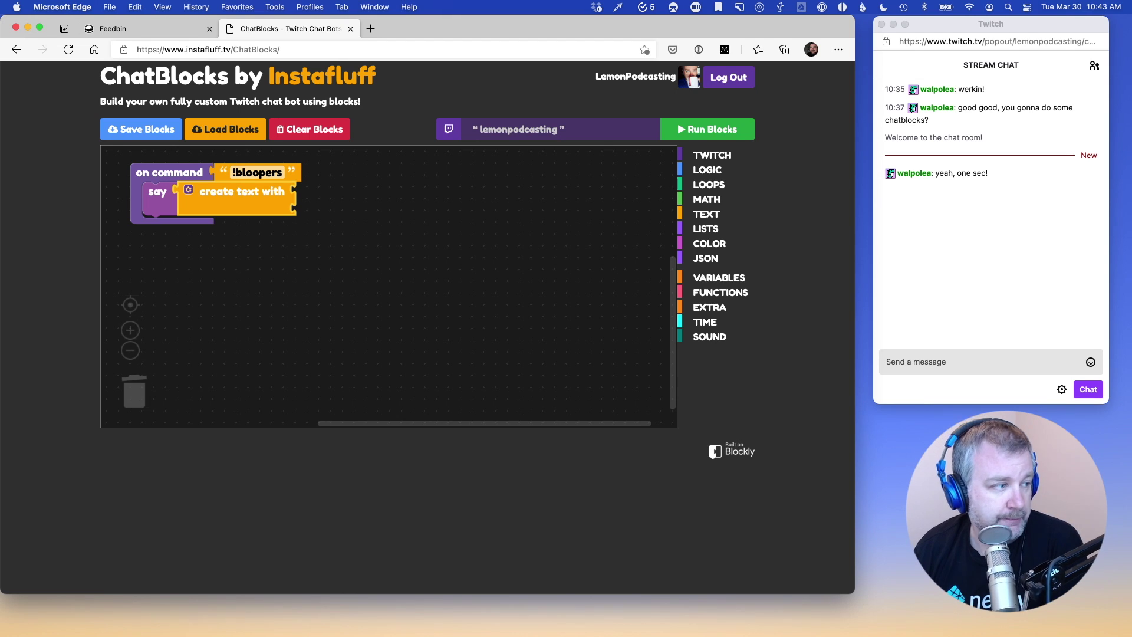
key(super+Tab)
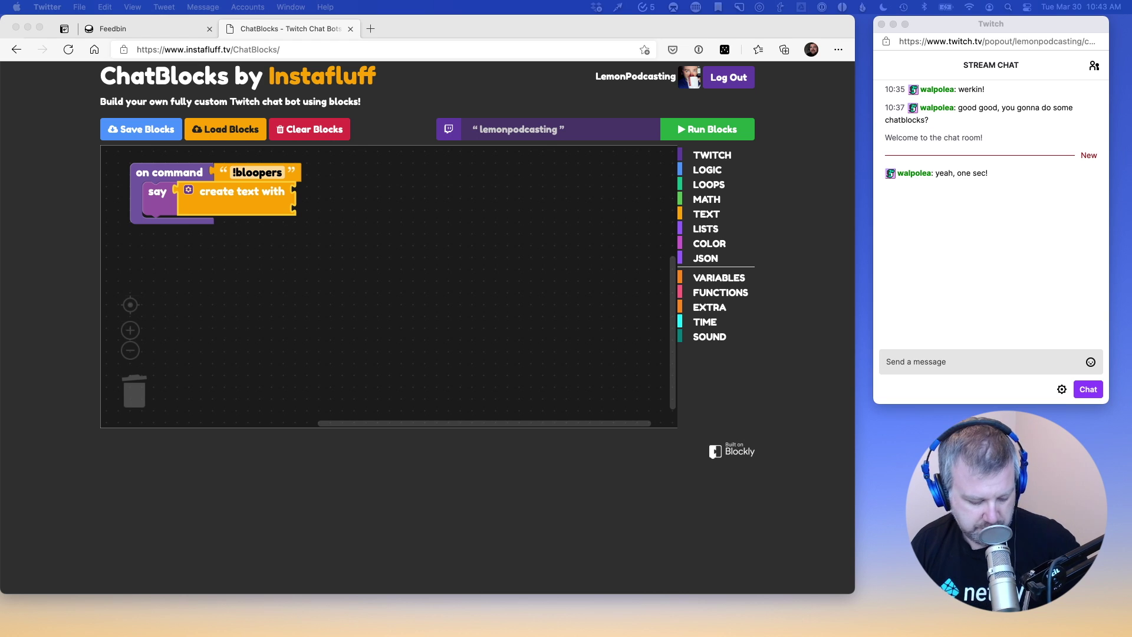
key(super+Tab)
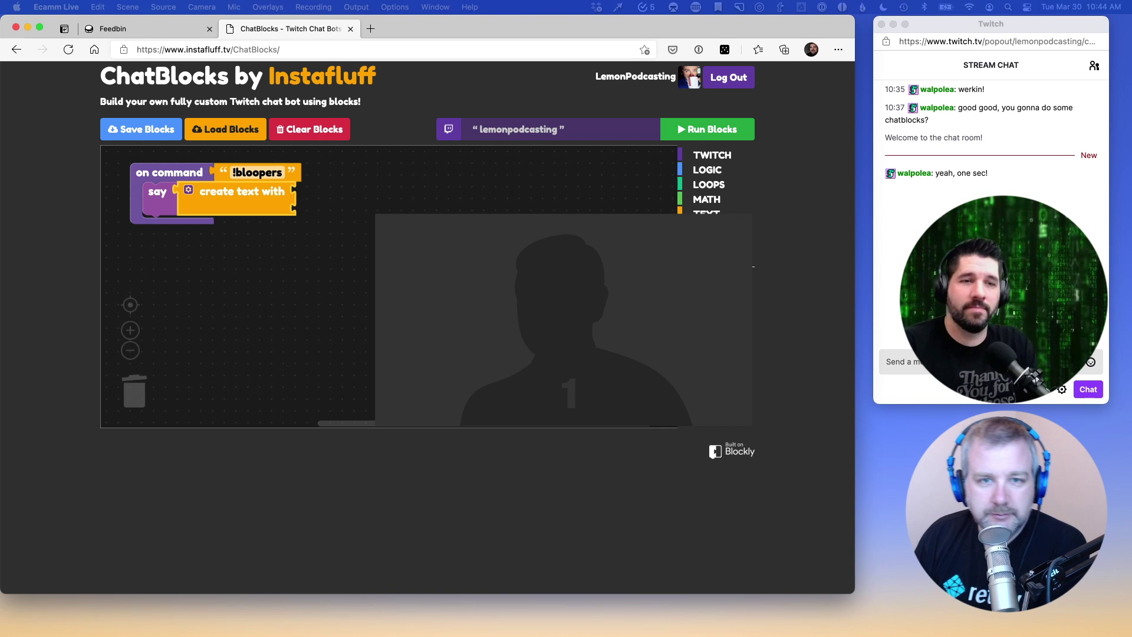
click(299, 267)
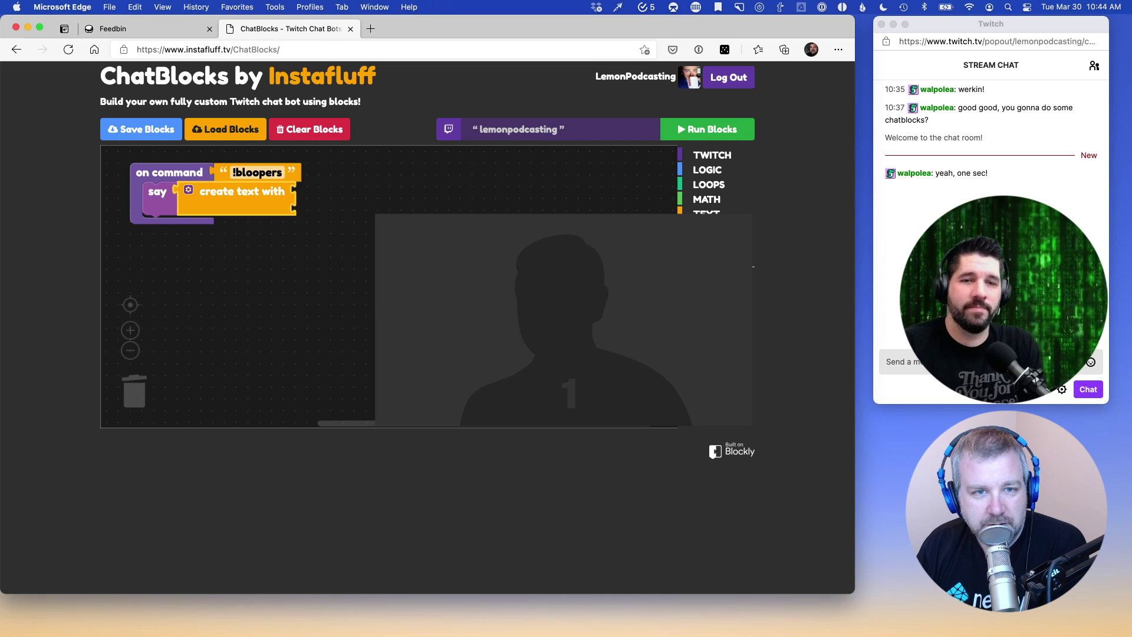
click(255, 308)
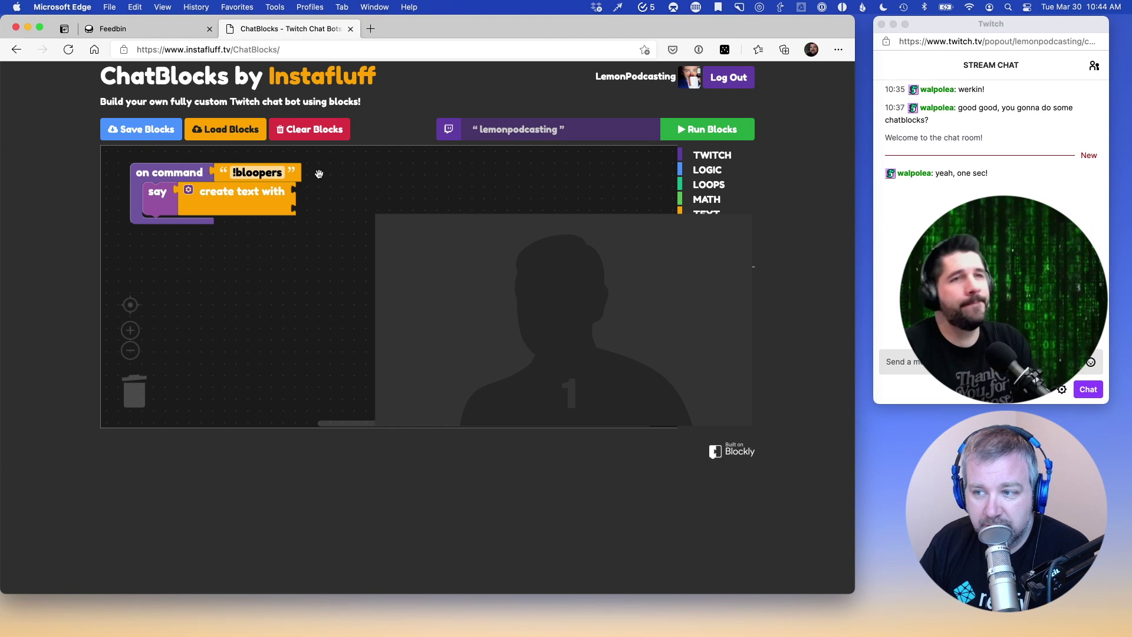
click(991, 361)
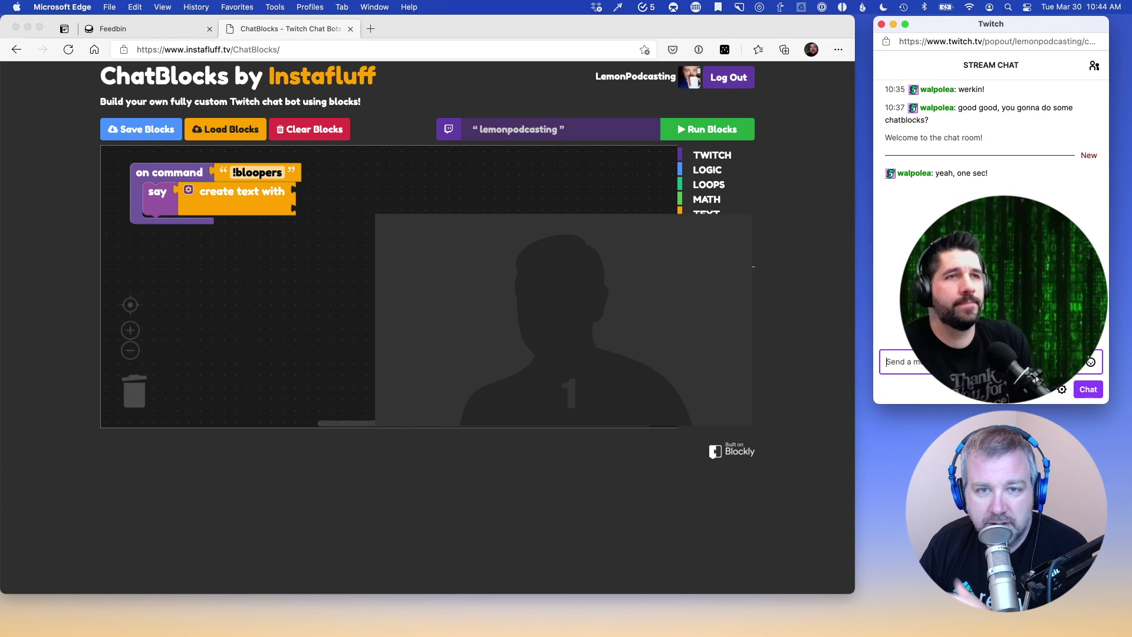
click(590, 277)
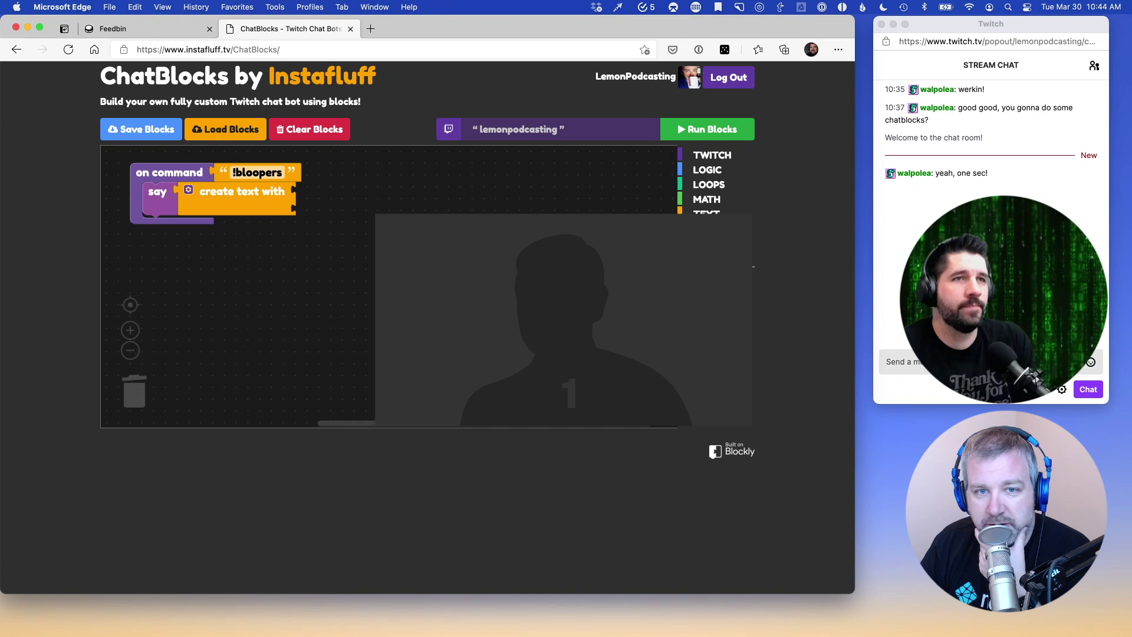
Add a third item to the "create text with" block
click(188, 190)
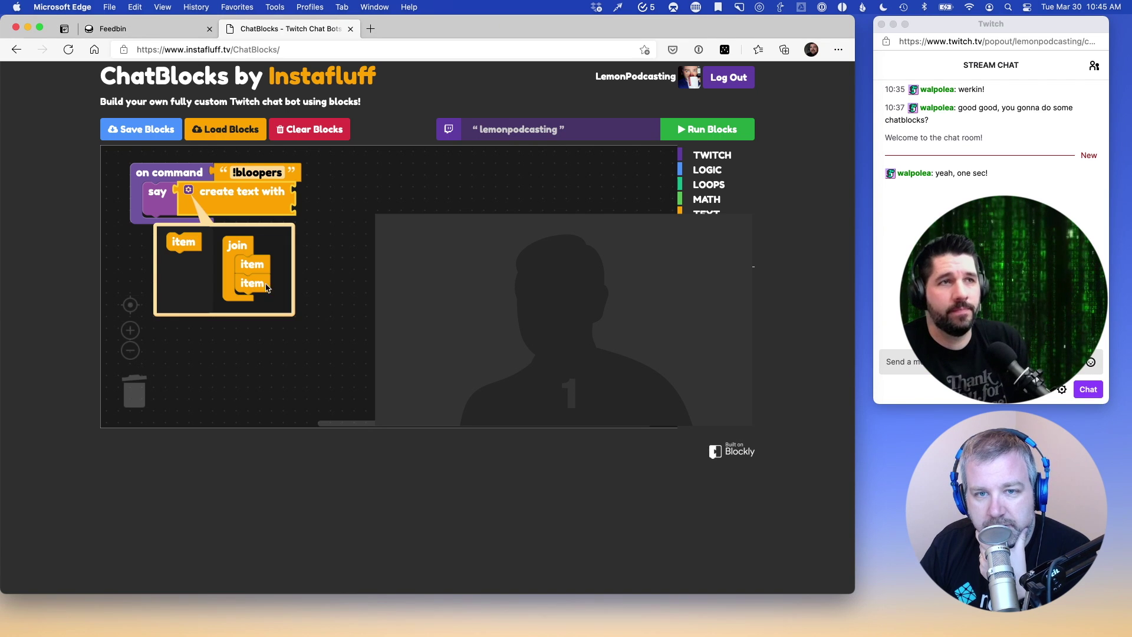
mouse_move(260, 267)
mouse_down()
mouse_move(277, 233)
mouse_move(232, 258)
mouse_move(262, 298)
mouse_up()
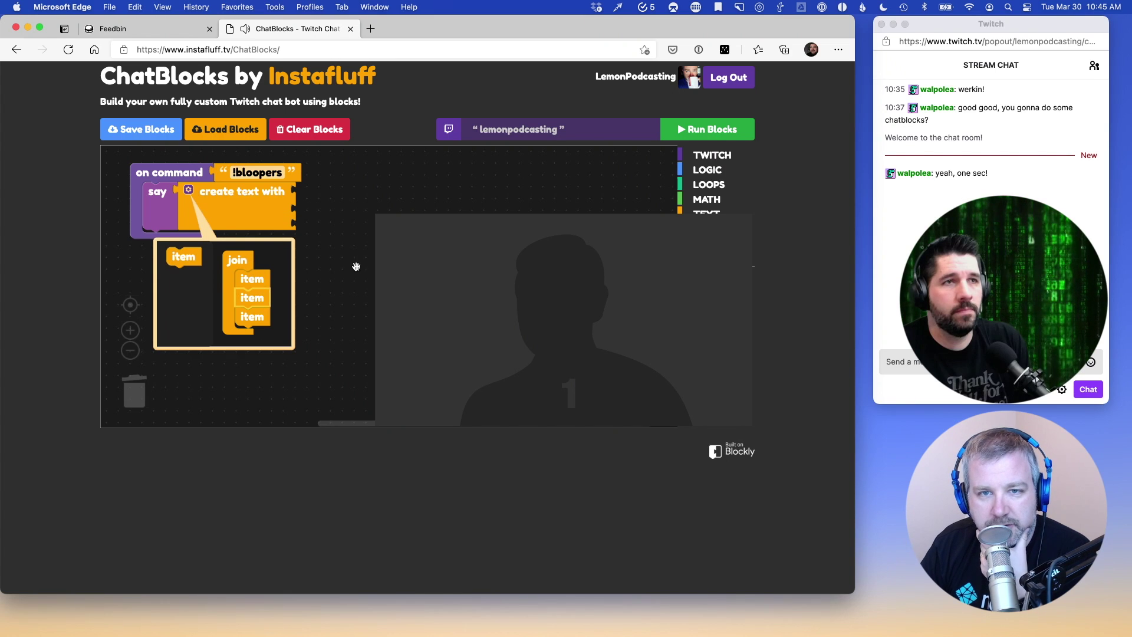
click(188, 190)
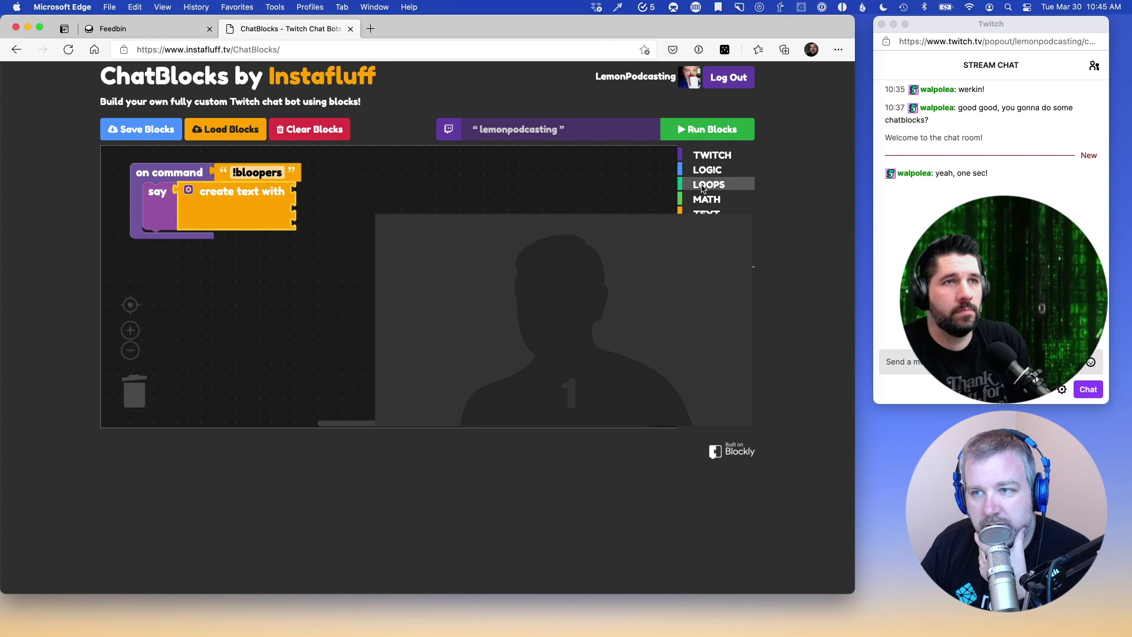
Attach a Twitch "username" block to the second slot of the "create text with" block
click(688, 157)
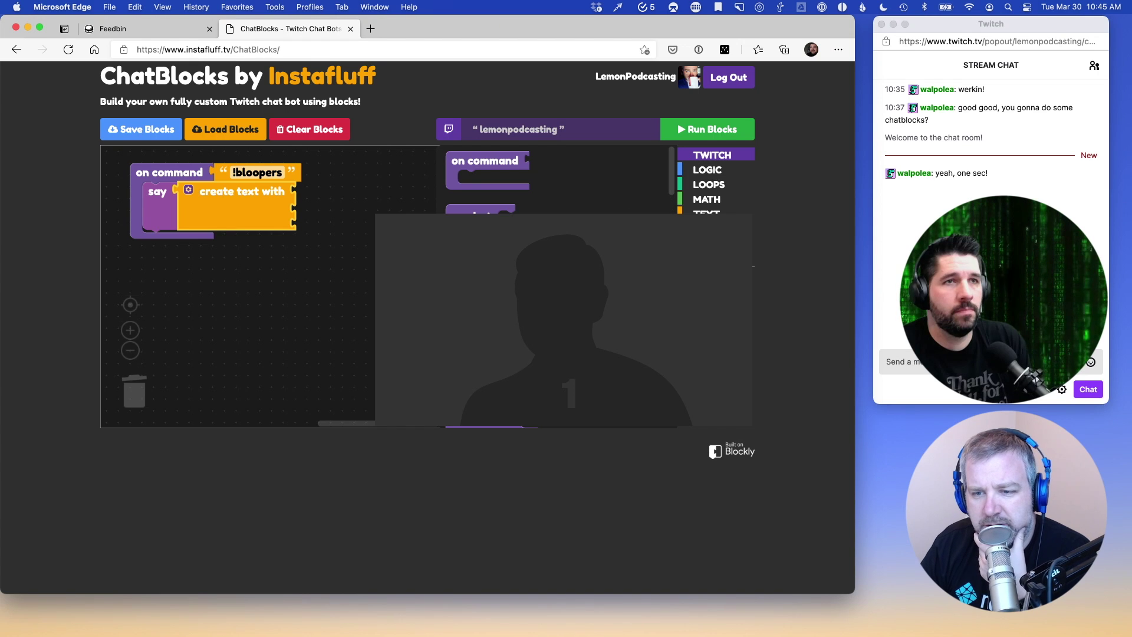
scroll(570, 159, down, 3)
scroll(476, 200, down, 5)
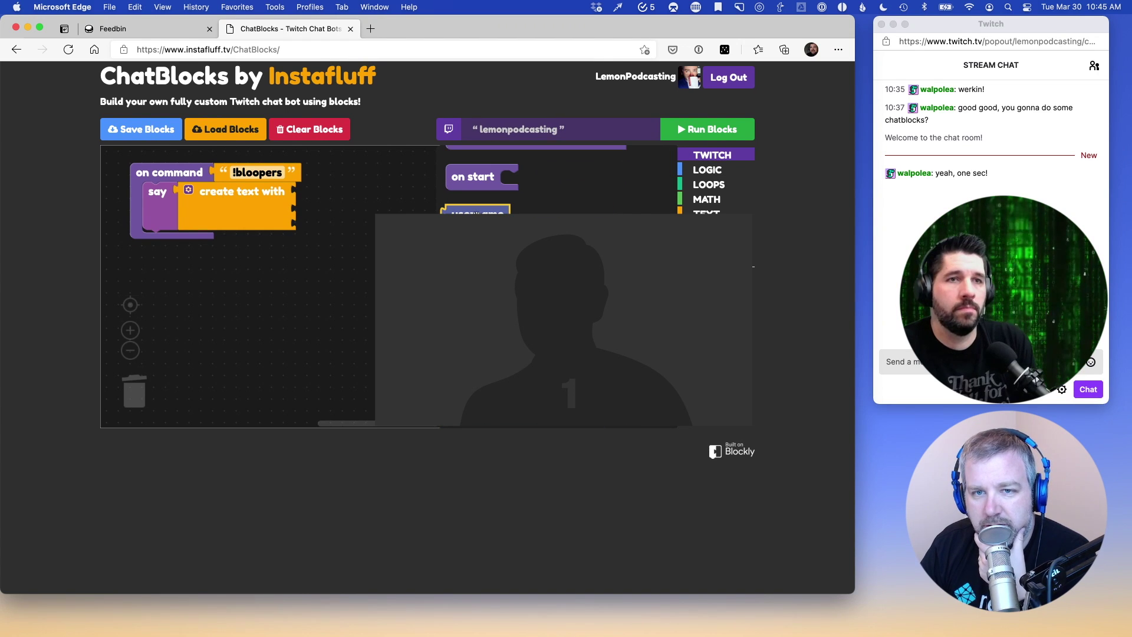
drag(477, 213, 333, 190)
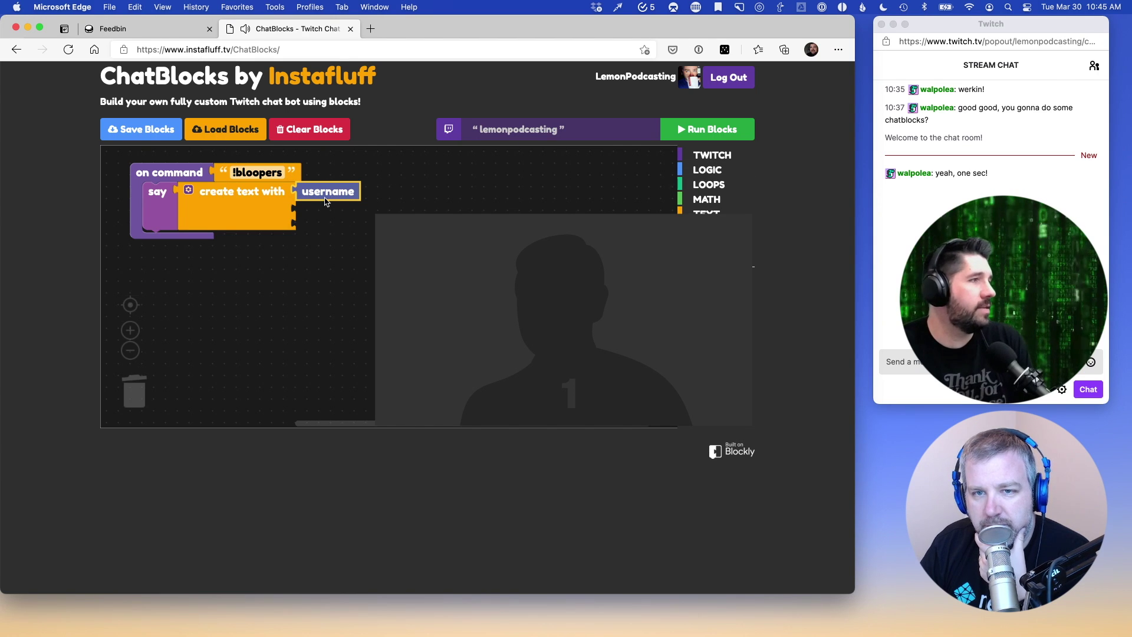
drag(324, 201, 324, 210)
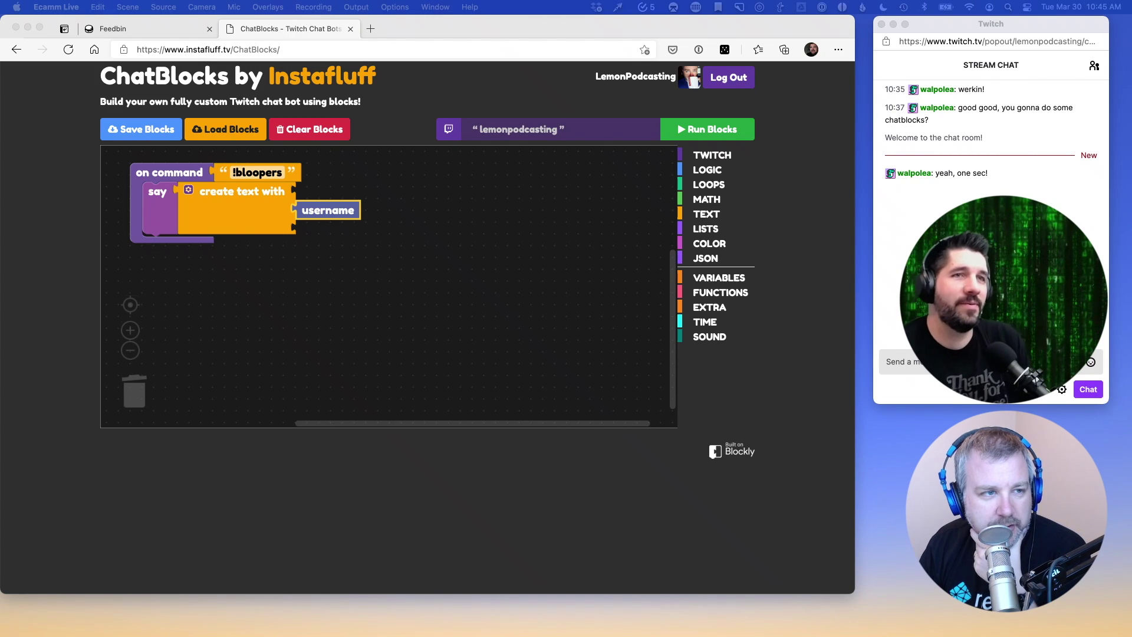
click(595, 301)
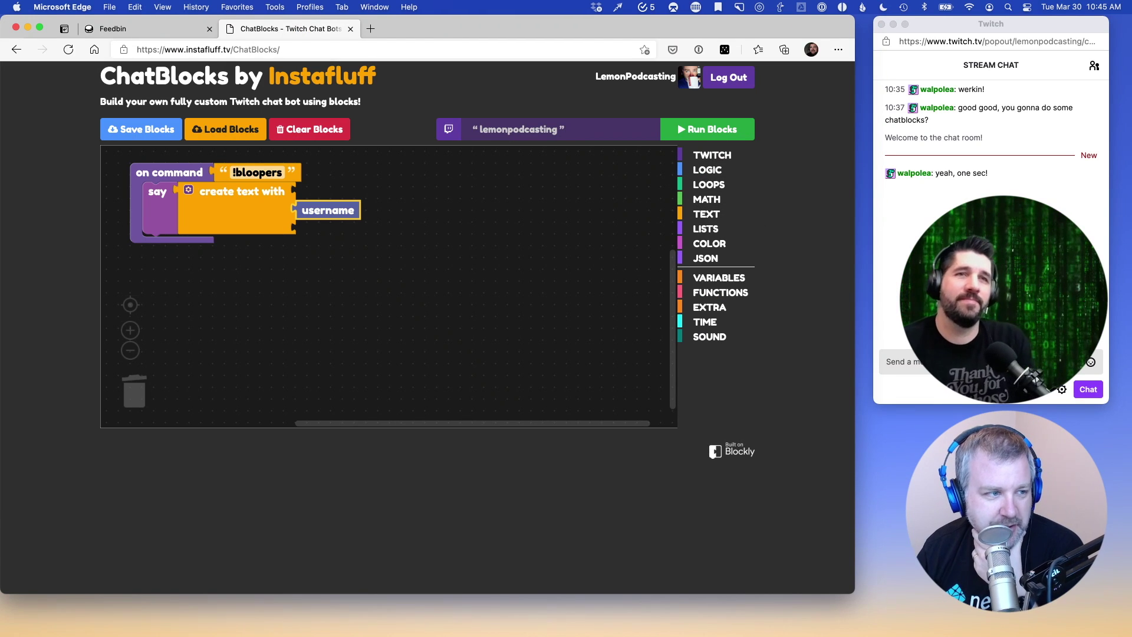
key(super+Tab)
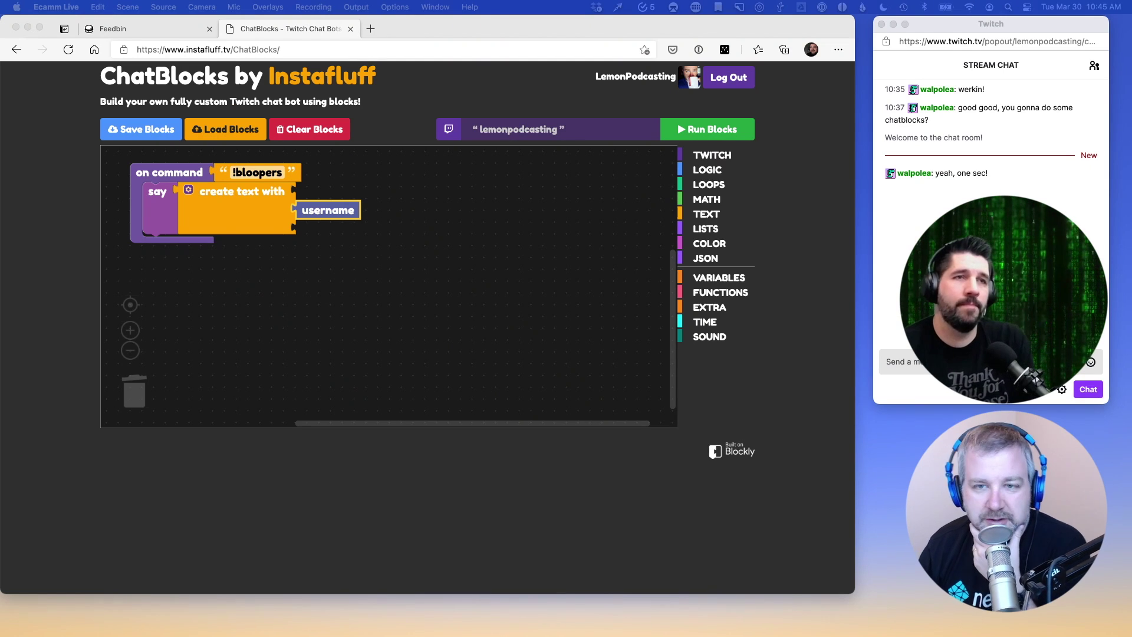
key(super+Tab)
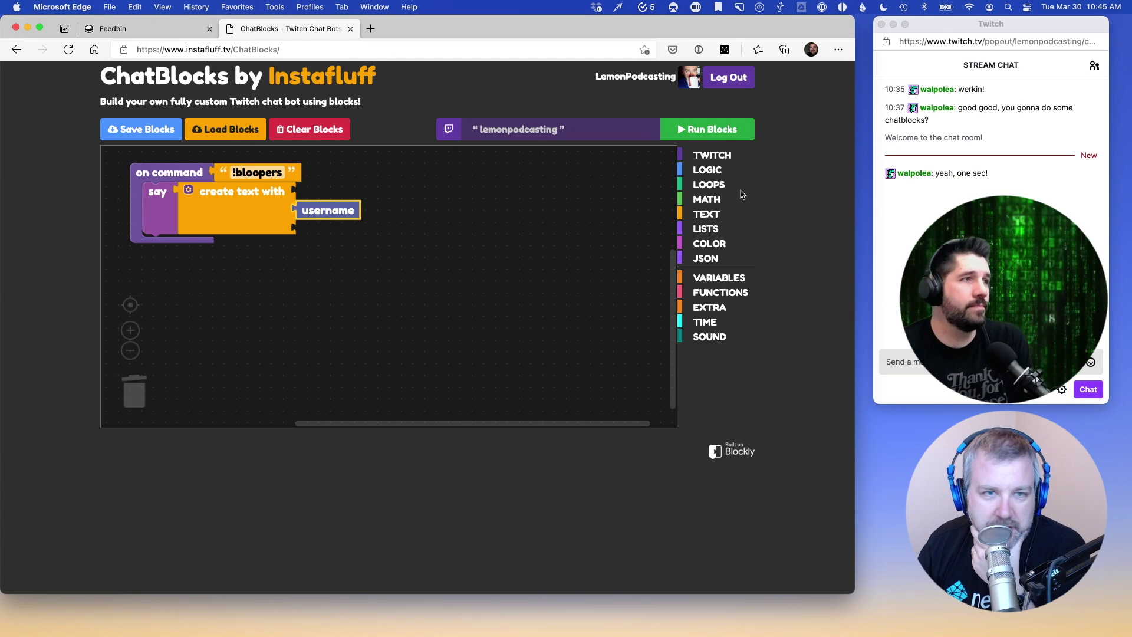
click(630, 238)
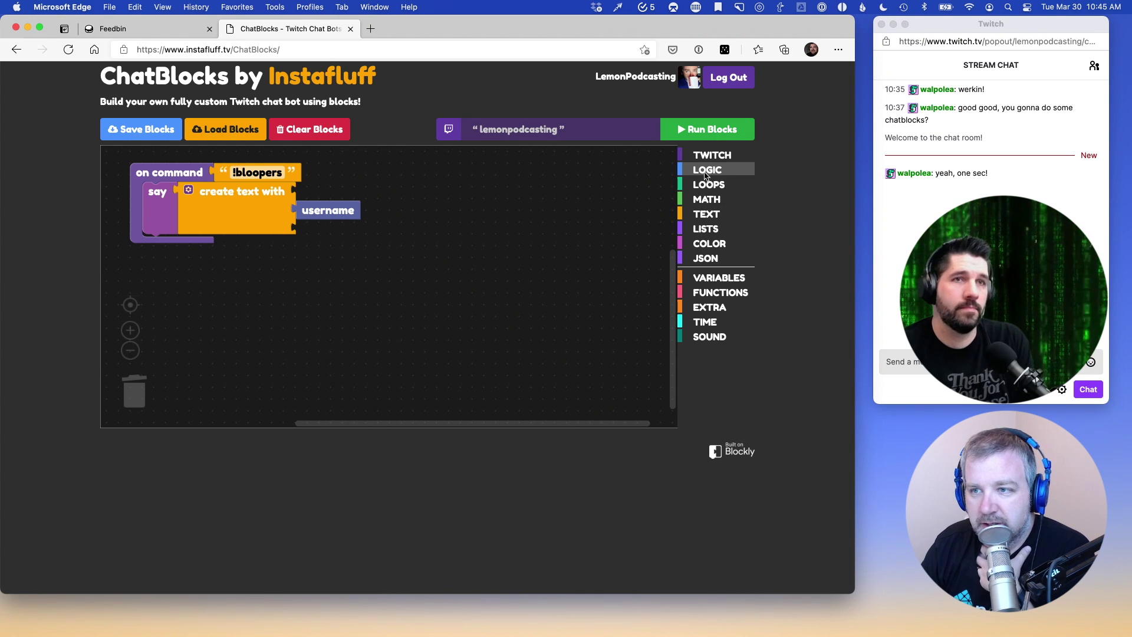
Attach a text block reading "Hey " to the first slot of the "create text with" block
click(687, 217)
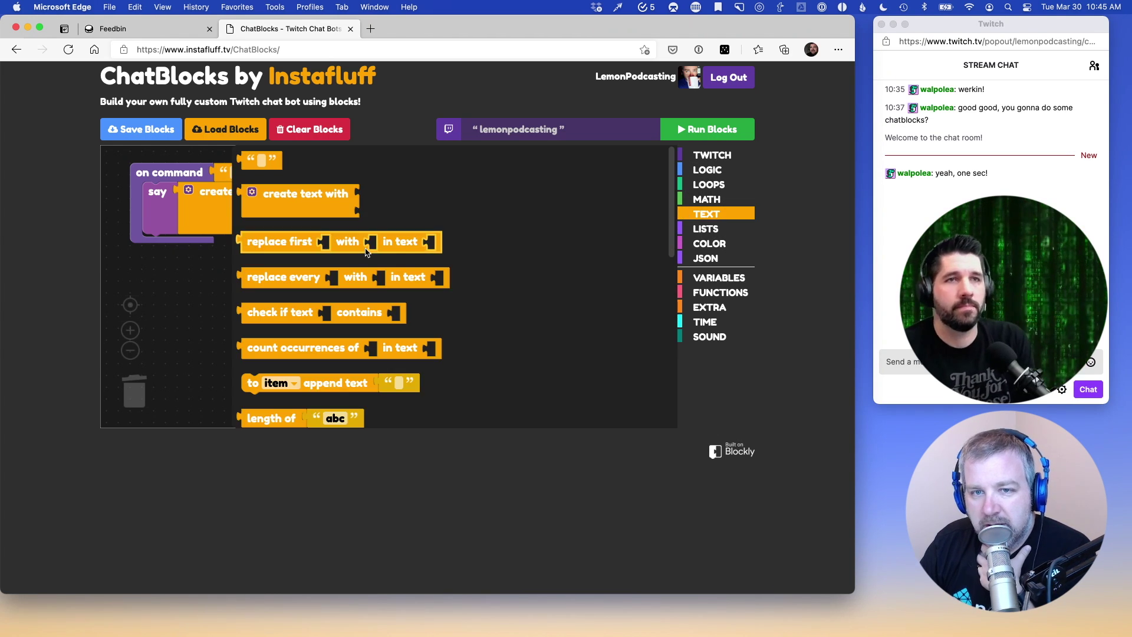
click(171, 305)
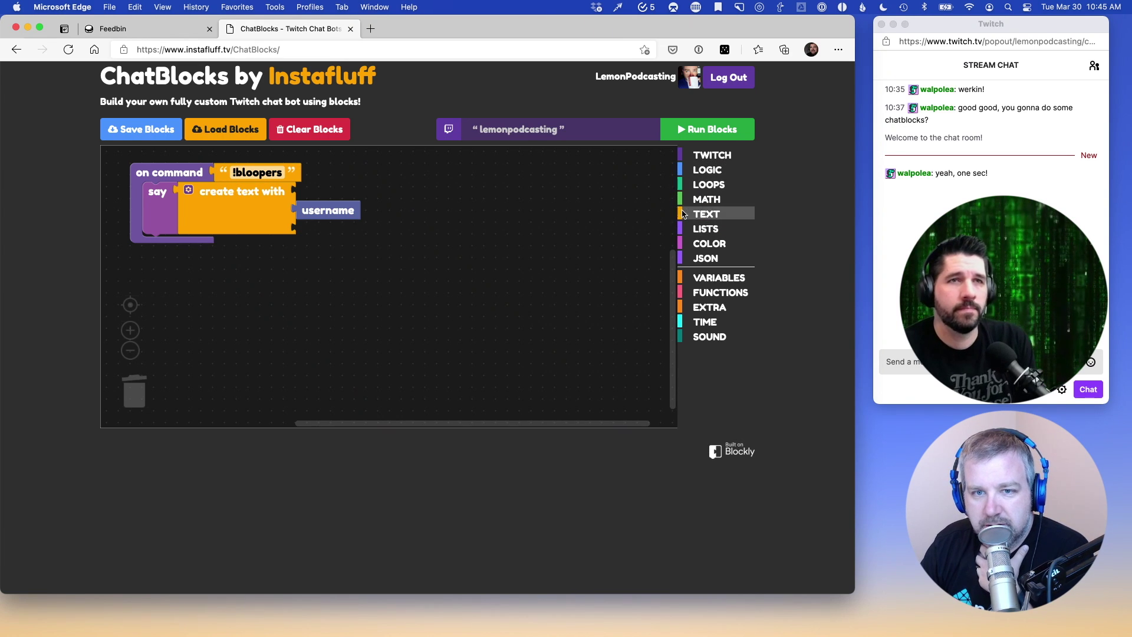
click(705, 214)
drag(260, 158, 316, 191)
text(Hey)
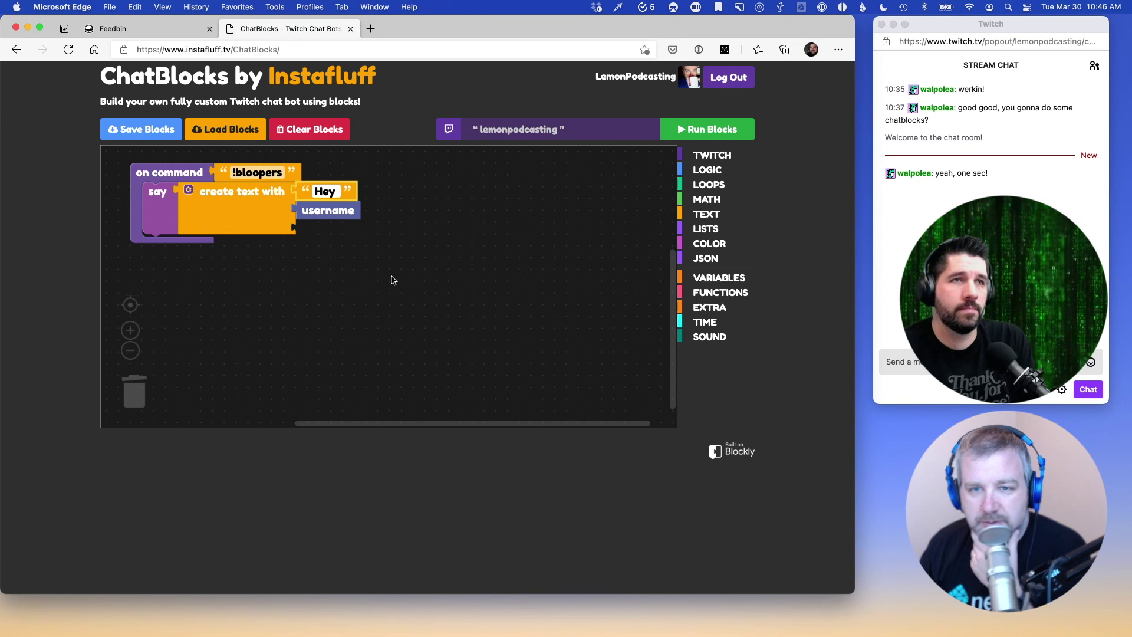
click(340, 269)
Attach a text block reading ", there's no bloopers yet." to the third slot of the "create text with" block
click(706, 214)
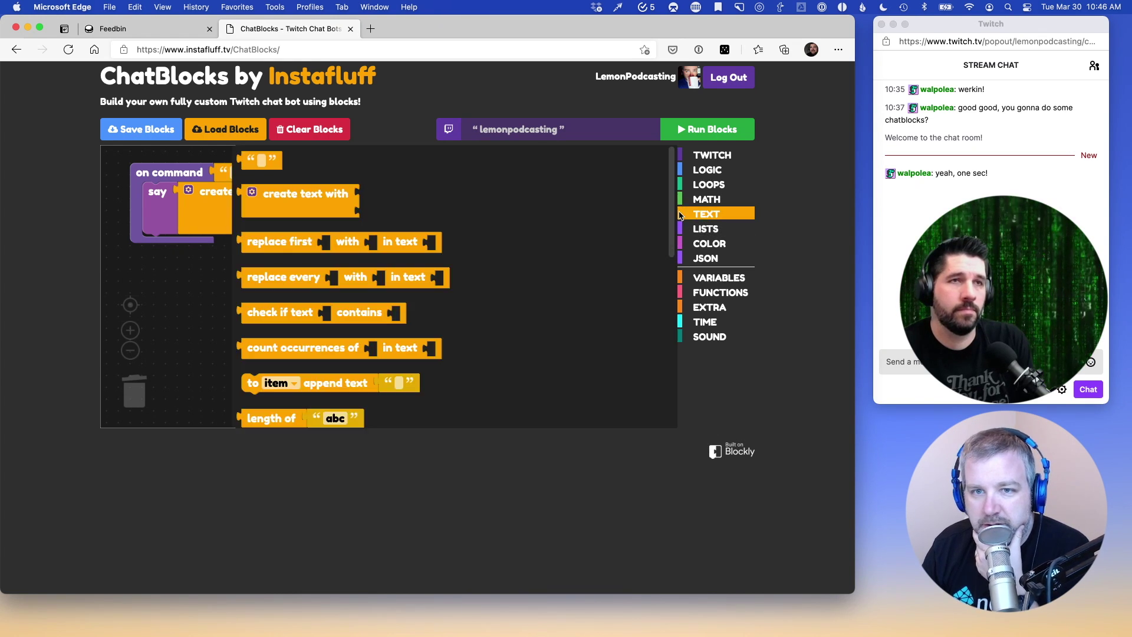
drag(262, 162, 318, 229)
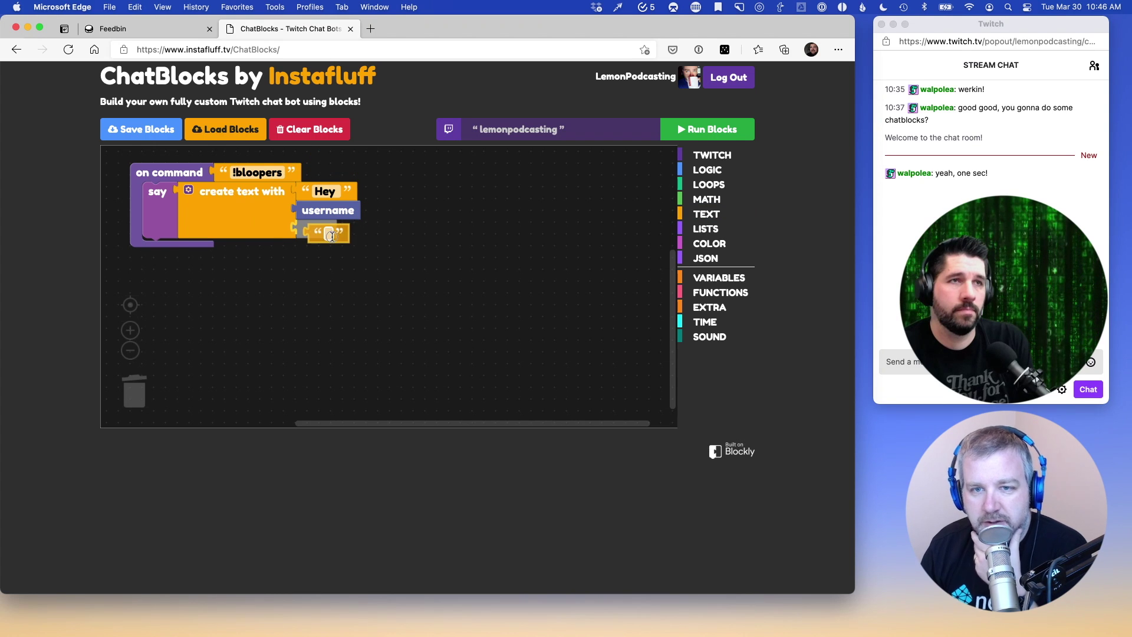
click(317, 229)
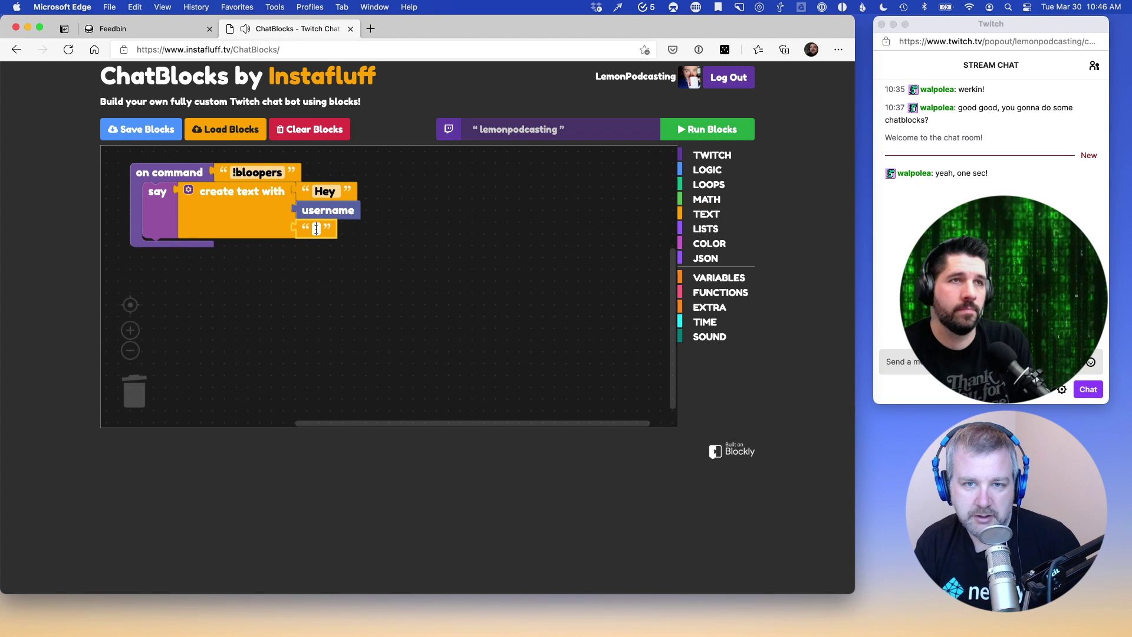
text(there's no bloopers yet.)
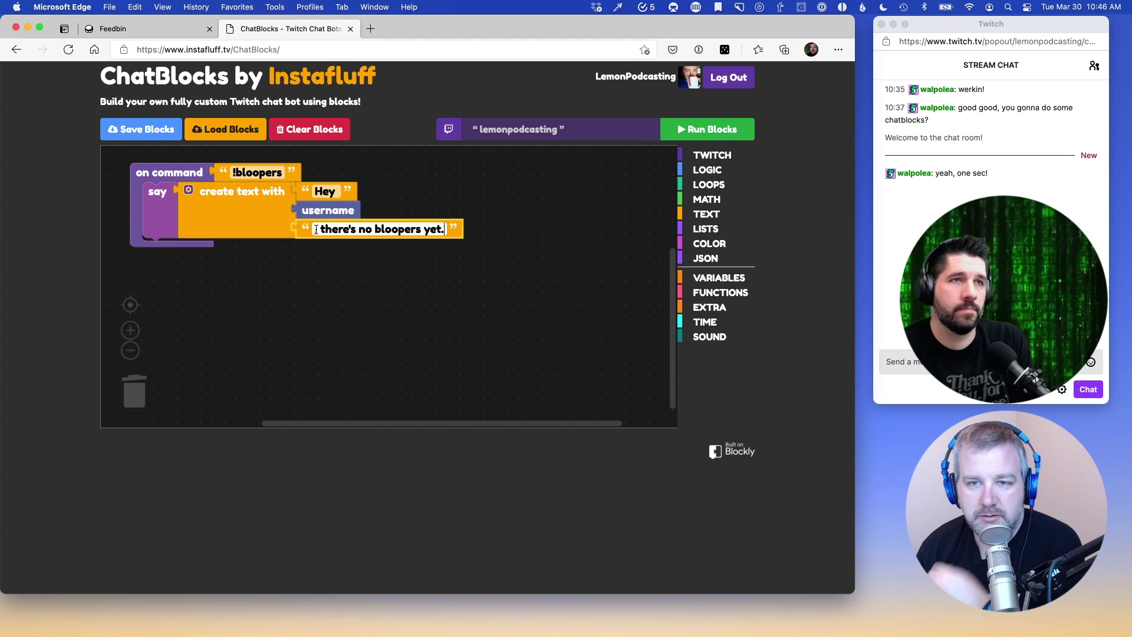
click(316, 230)
text(,)
click(306, 304)
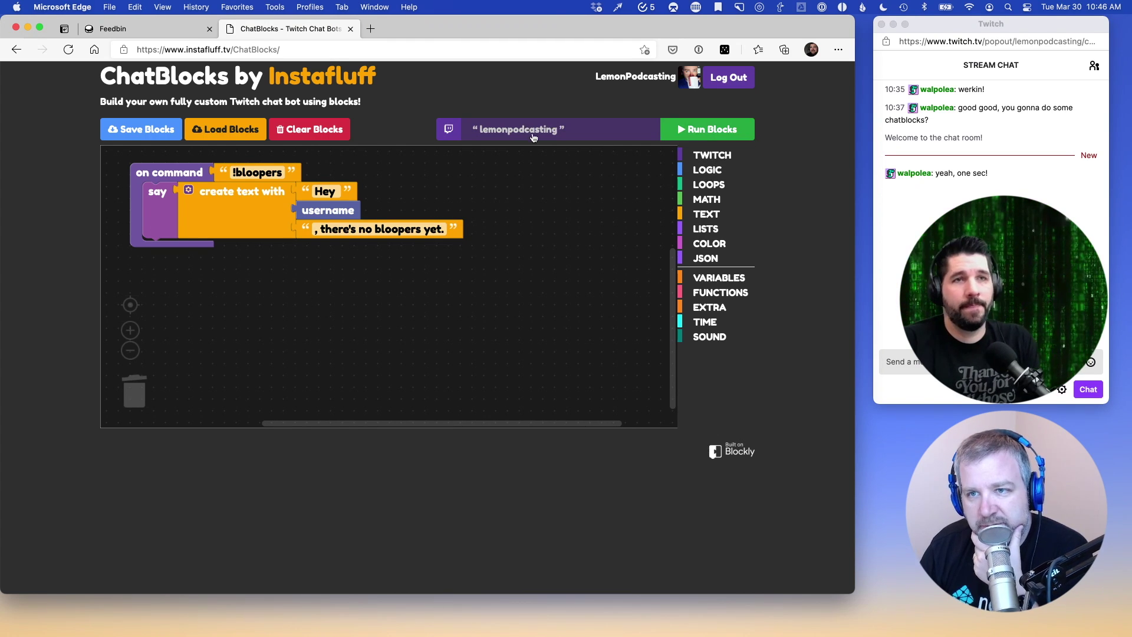
Run and stop the blocks, and change the "on command" text to "bloopers" without the exclamation mark
click(678, 134)
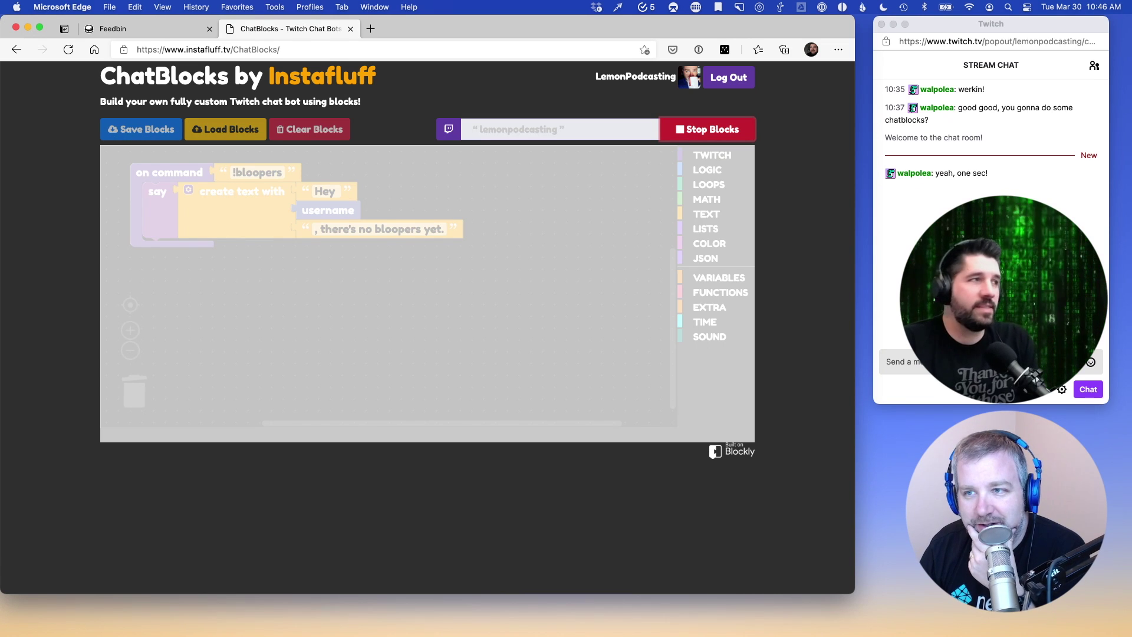
click(709, 124)
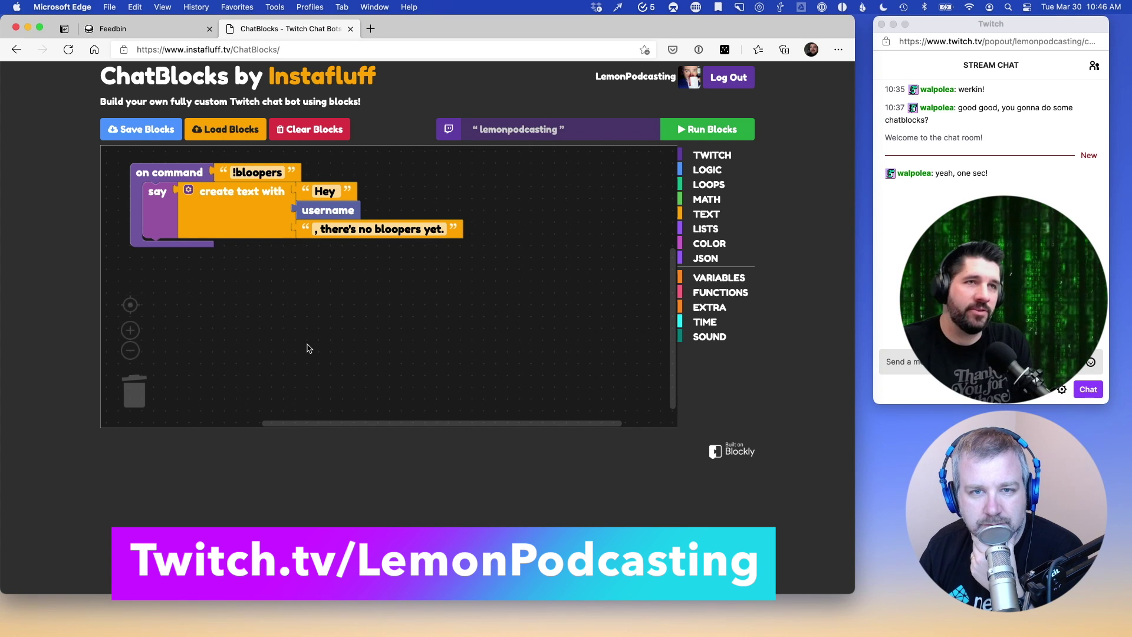
click(253, 173)
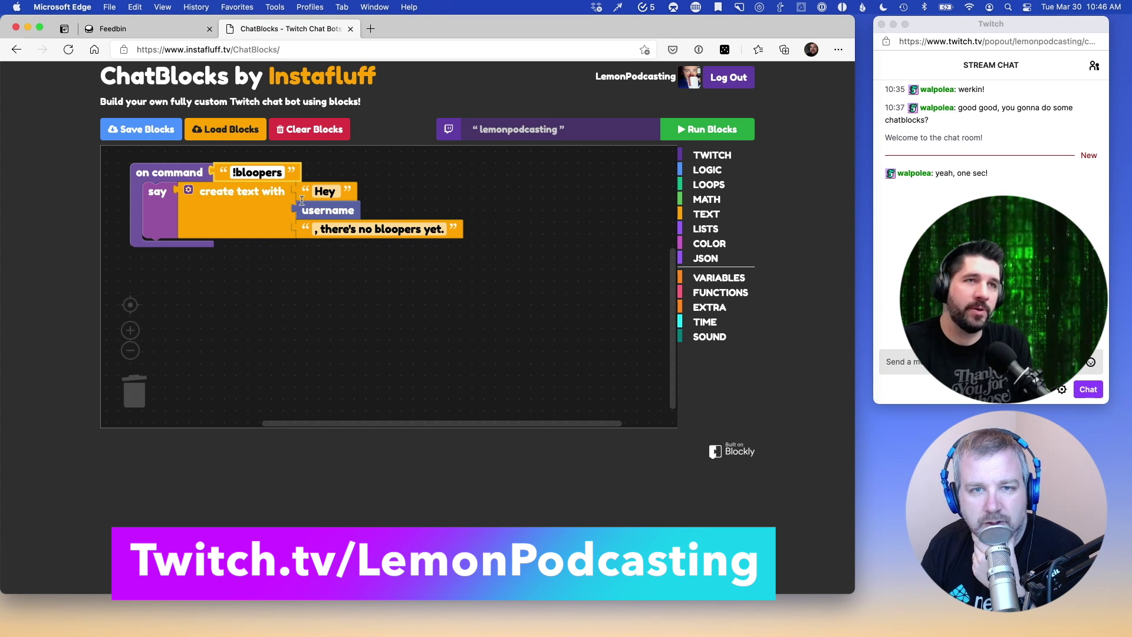
click(384, 270)
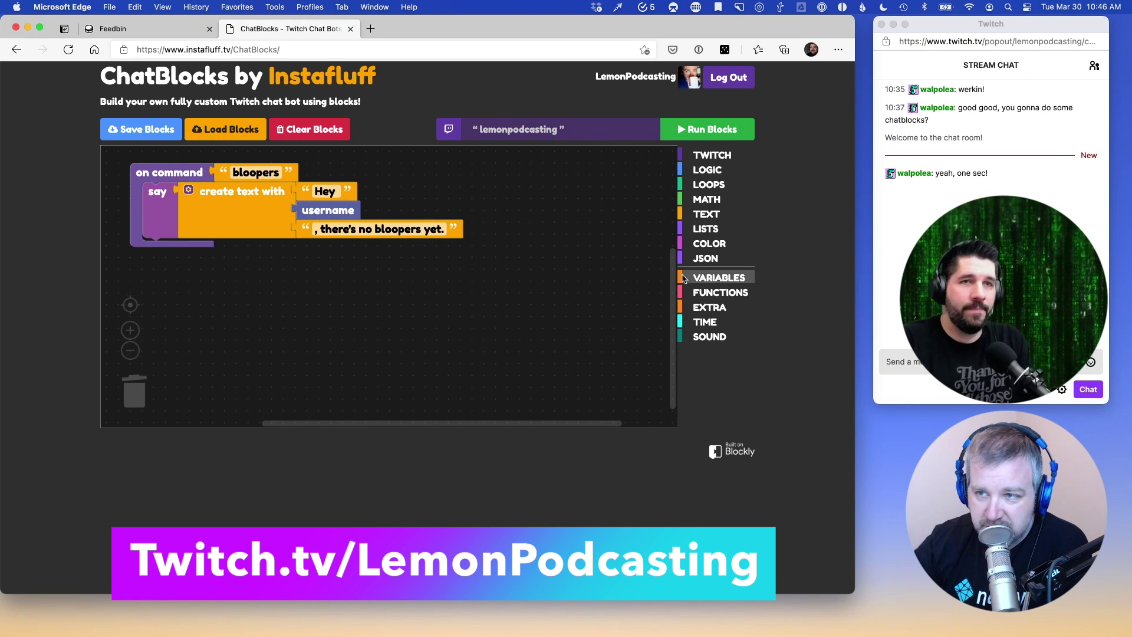
Run the blocks and send "!bloopers" in the Twitch stream chat to test the bot
click(707, 130)
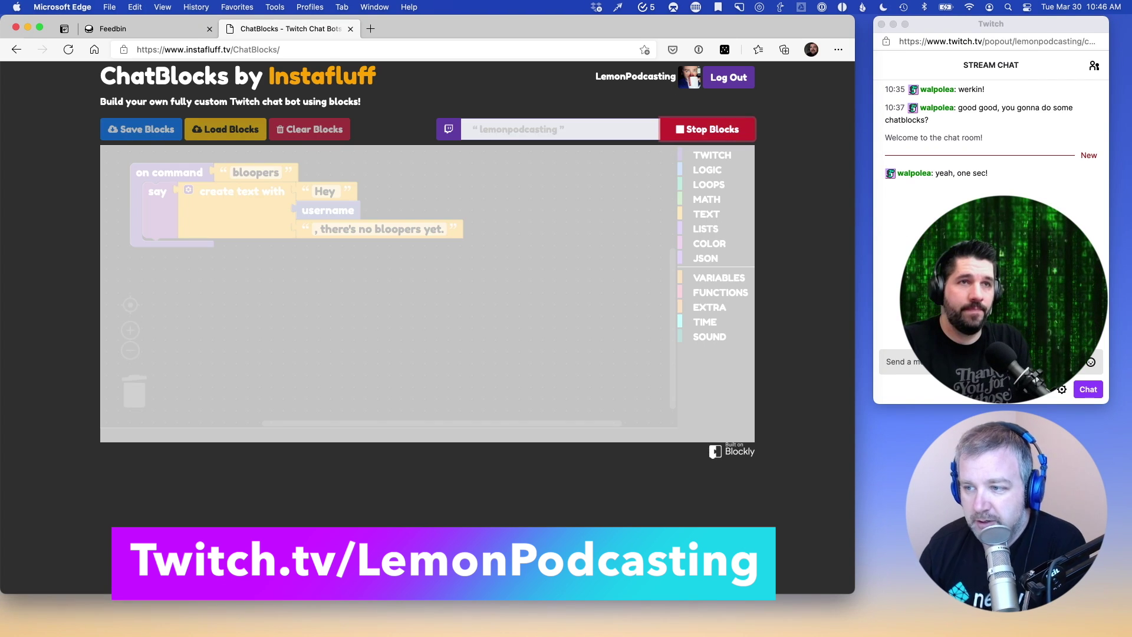
click(902, 361)
text(!bloop)
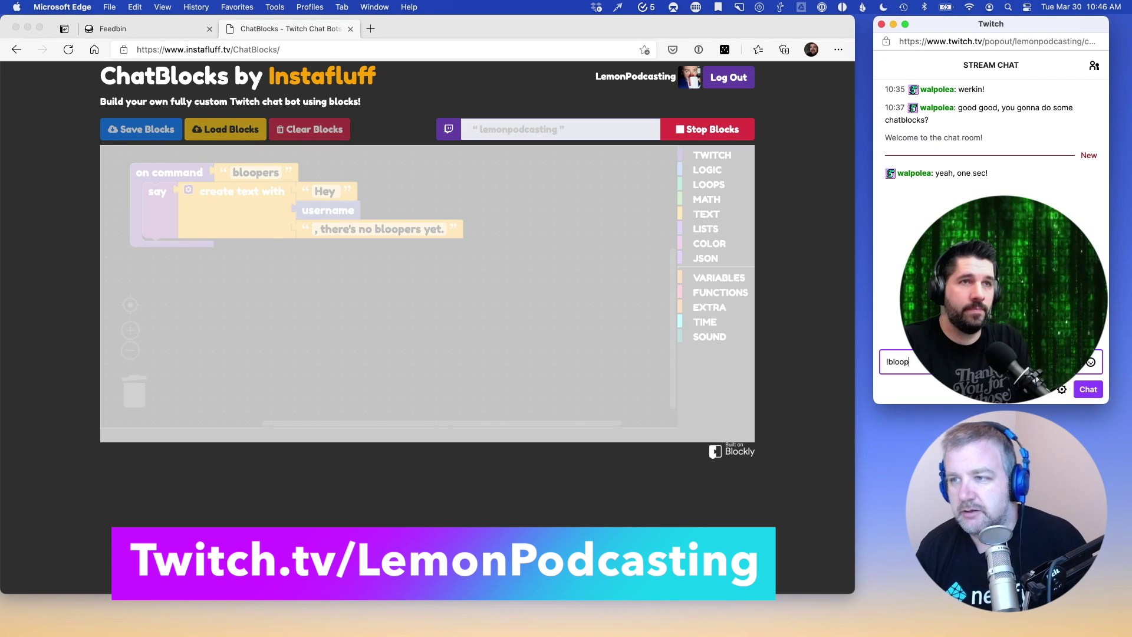
text(ers)
key(Return)
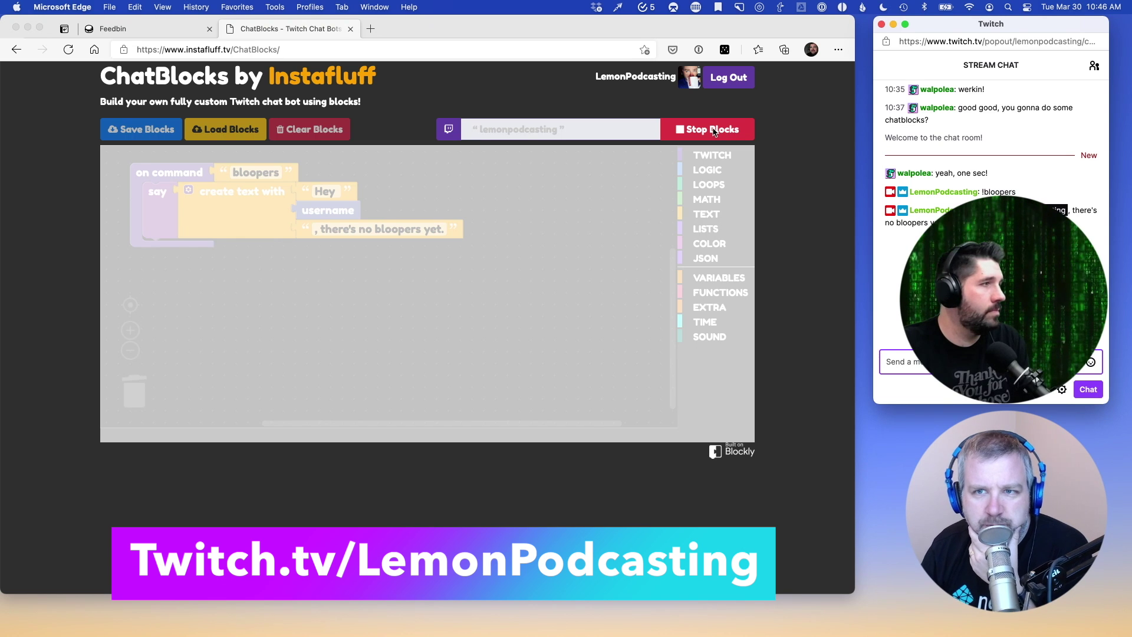
Stop the running blocks
click(673, 139)
click(713, 130)
click(535, 131)
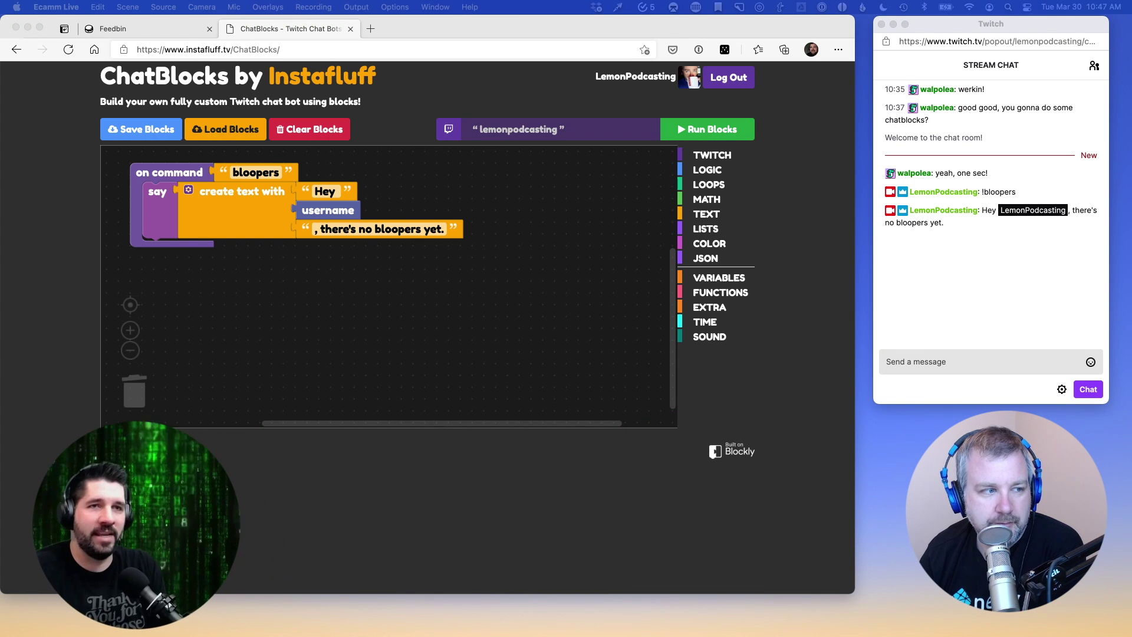
click(344, 307)
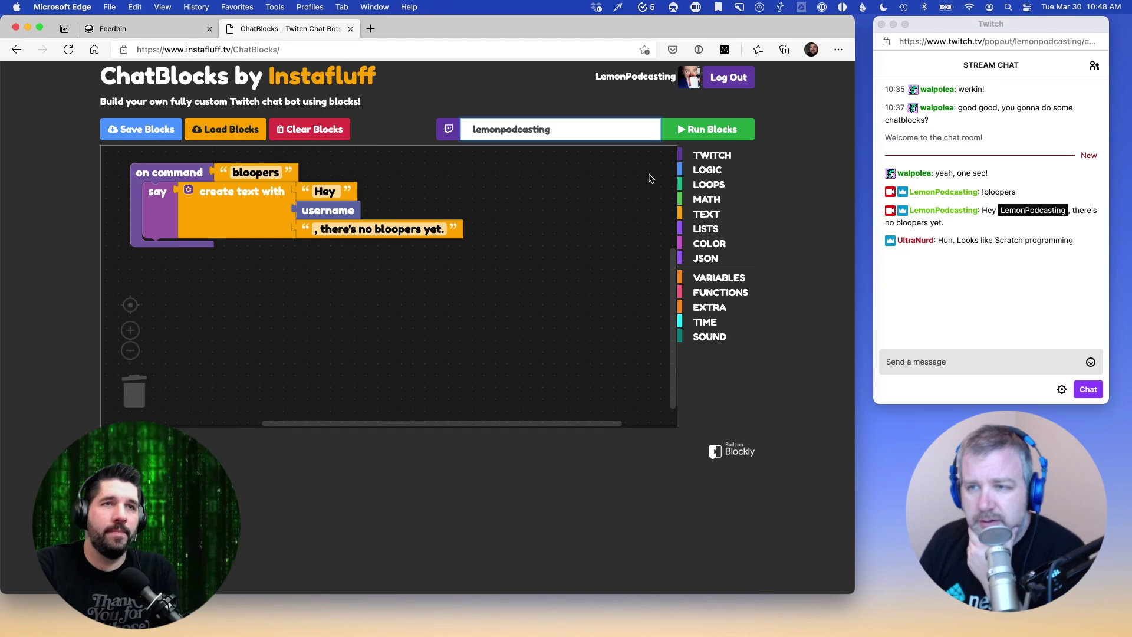
click(336, 47)
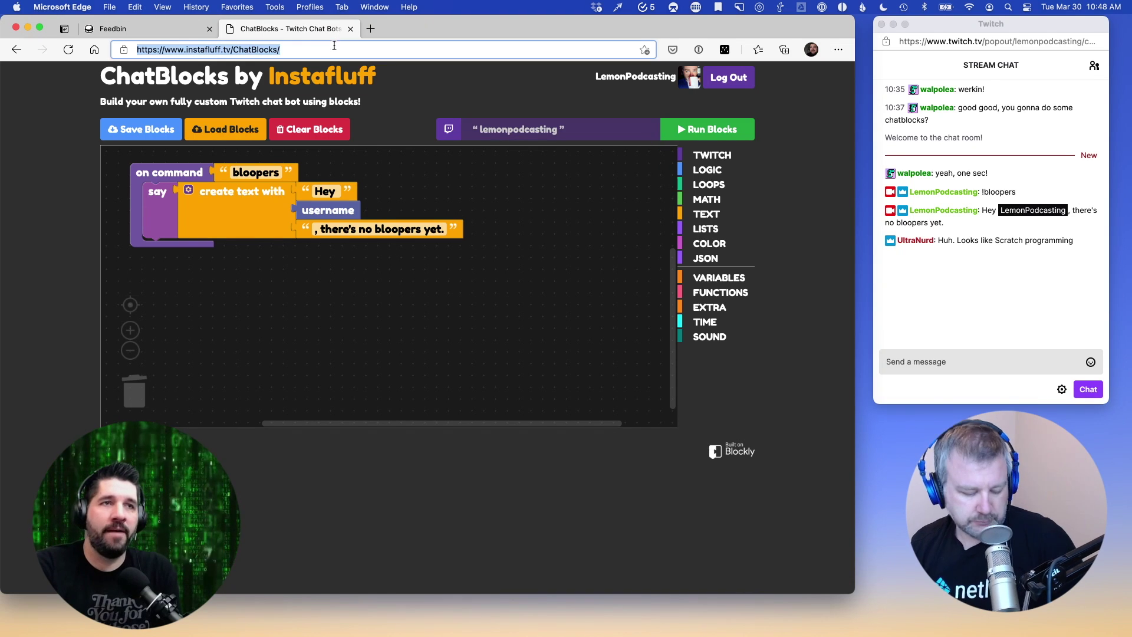
Send "!bloopers" in the Twitch stream chat while the bot is stopped
click(965, 365)
text(!bloo)
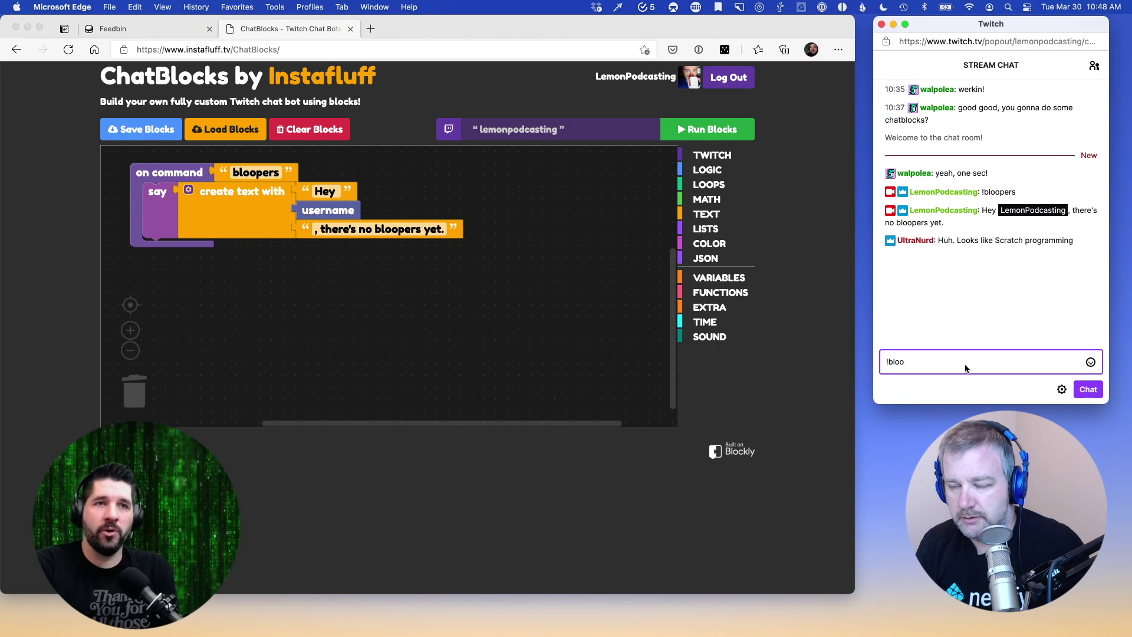
text(pers)
key(Return)
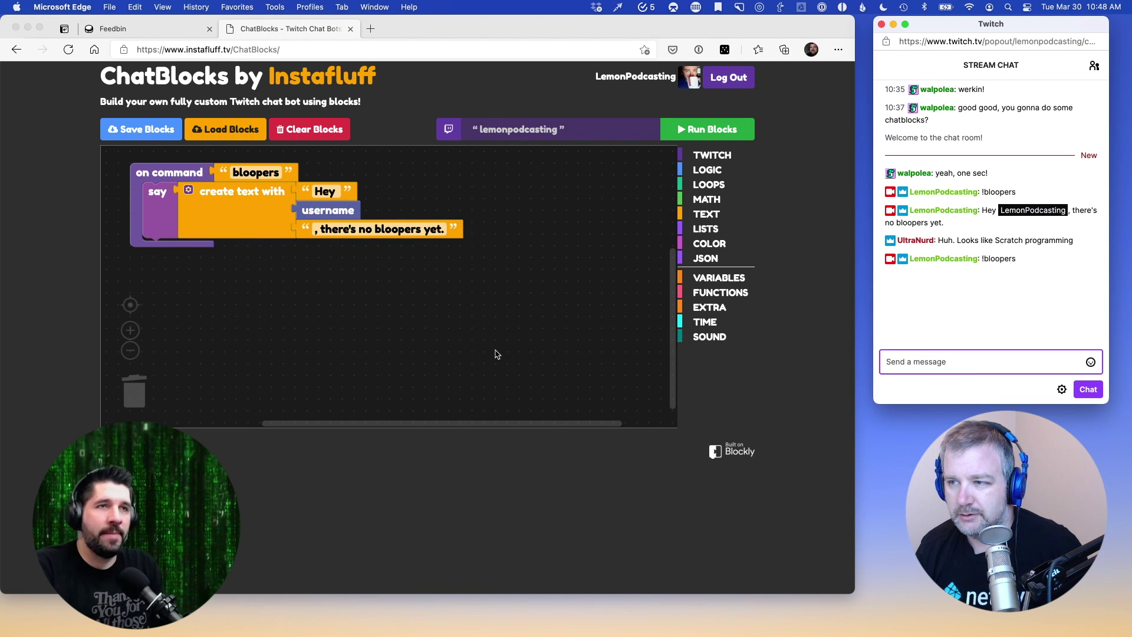
click(495, 354)
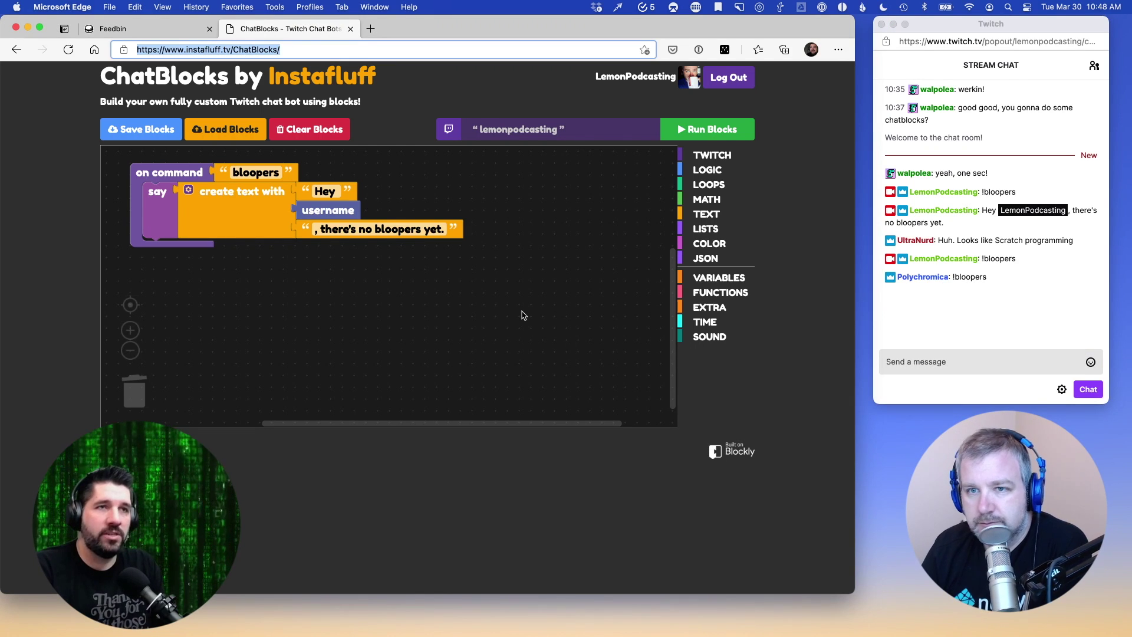
Run the blocks and send "Try it now" in the Twitch stream chat
click(701, 130)
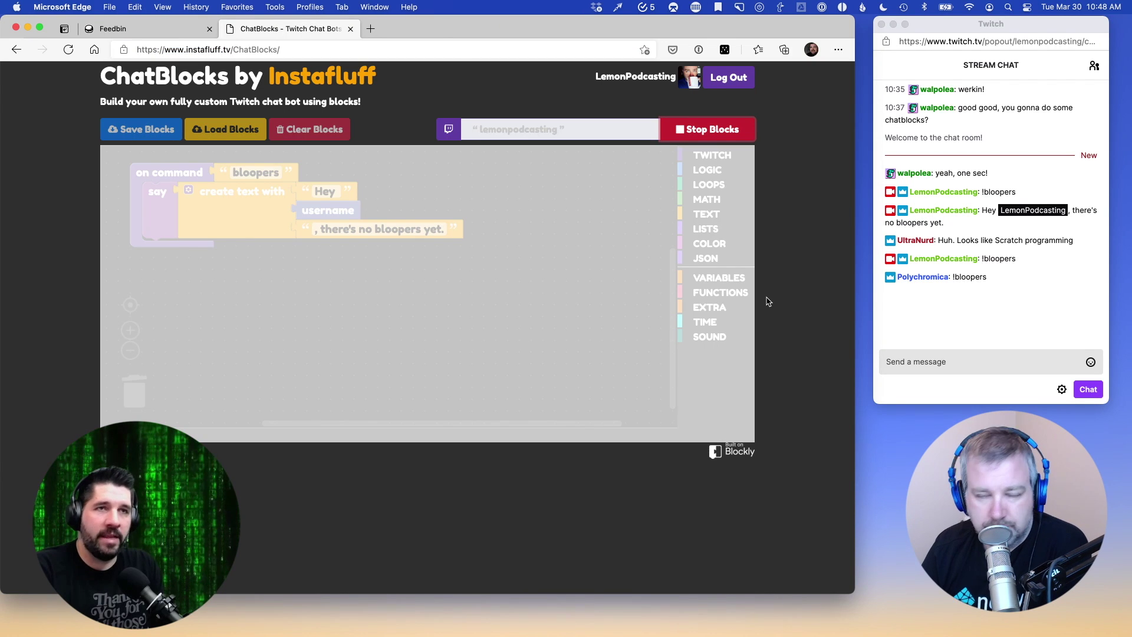
click(928, 371)
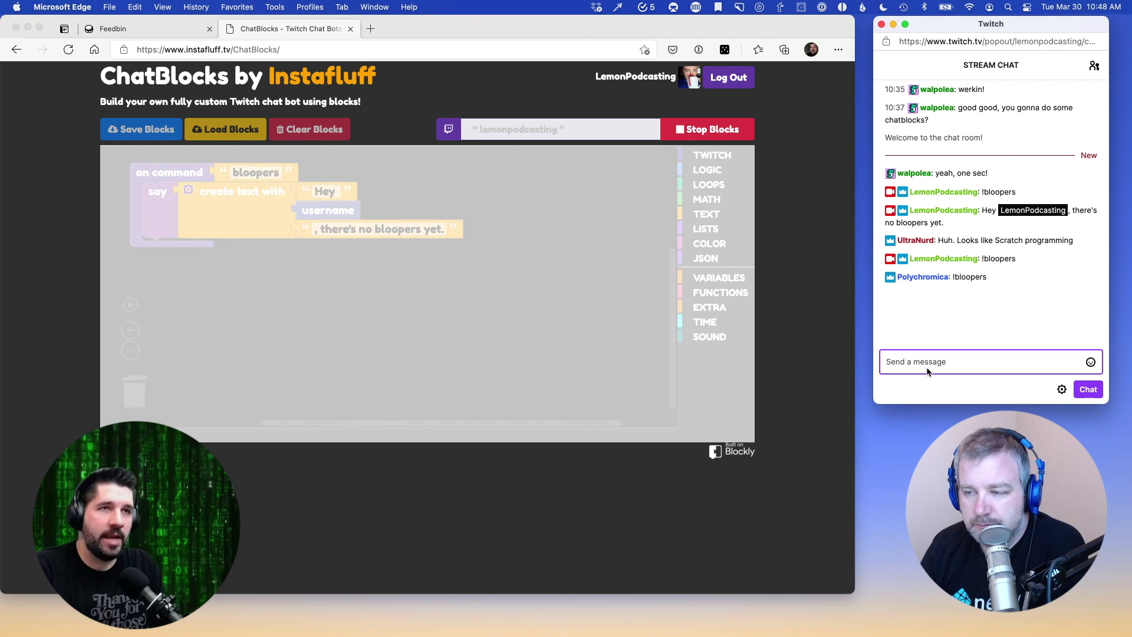
text(Try it now)
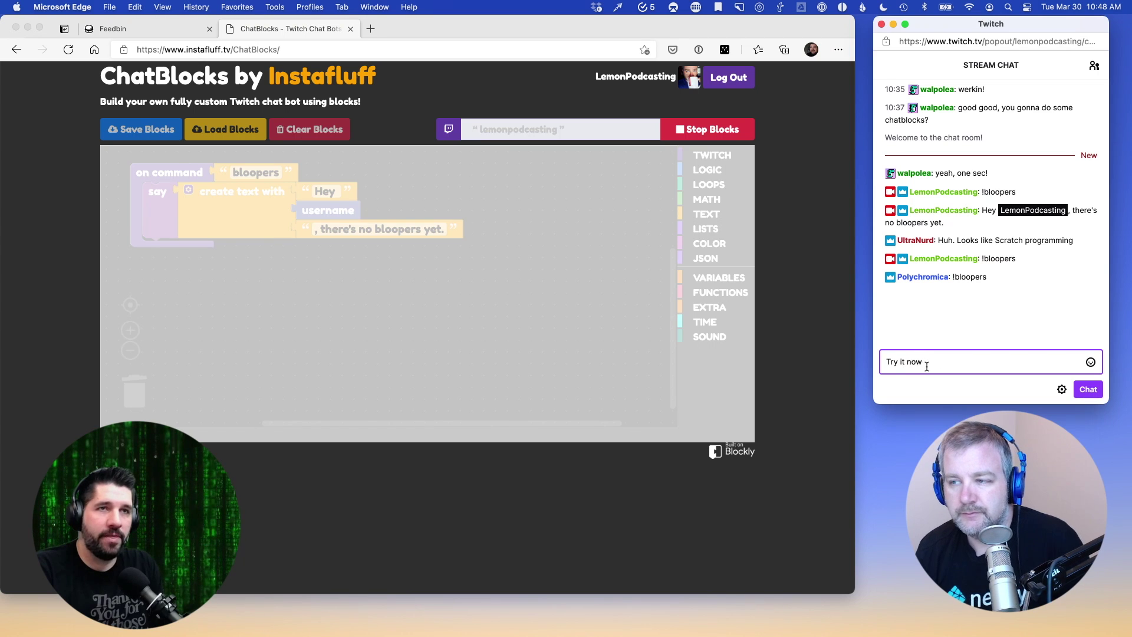
key(Return)
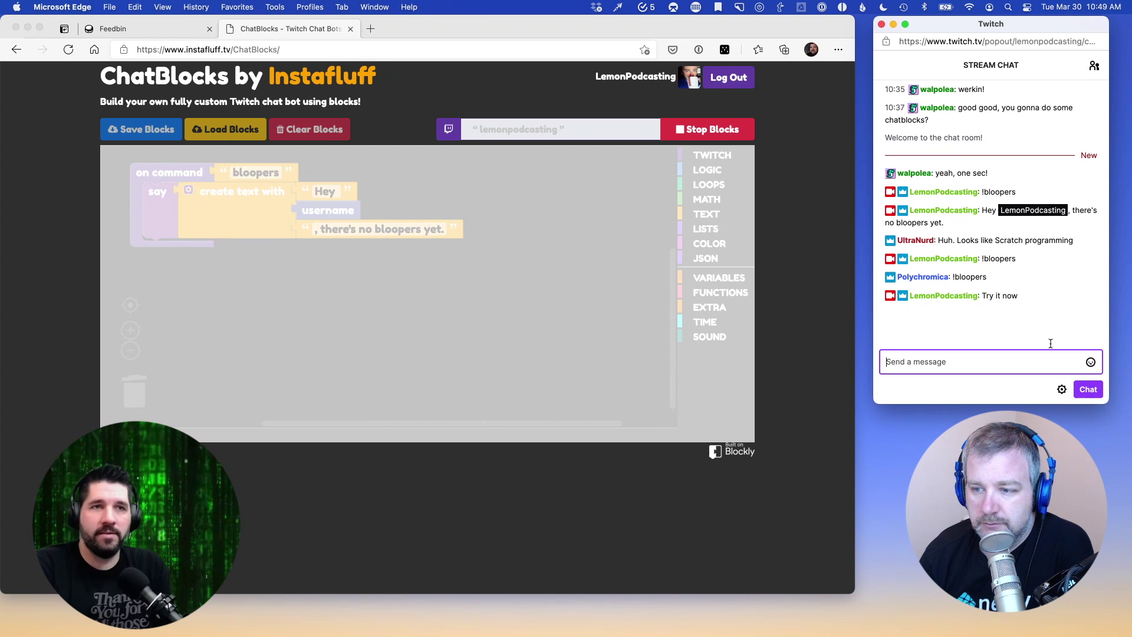
click(783, 486)
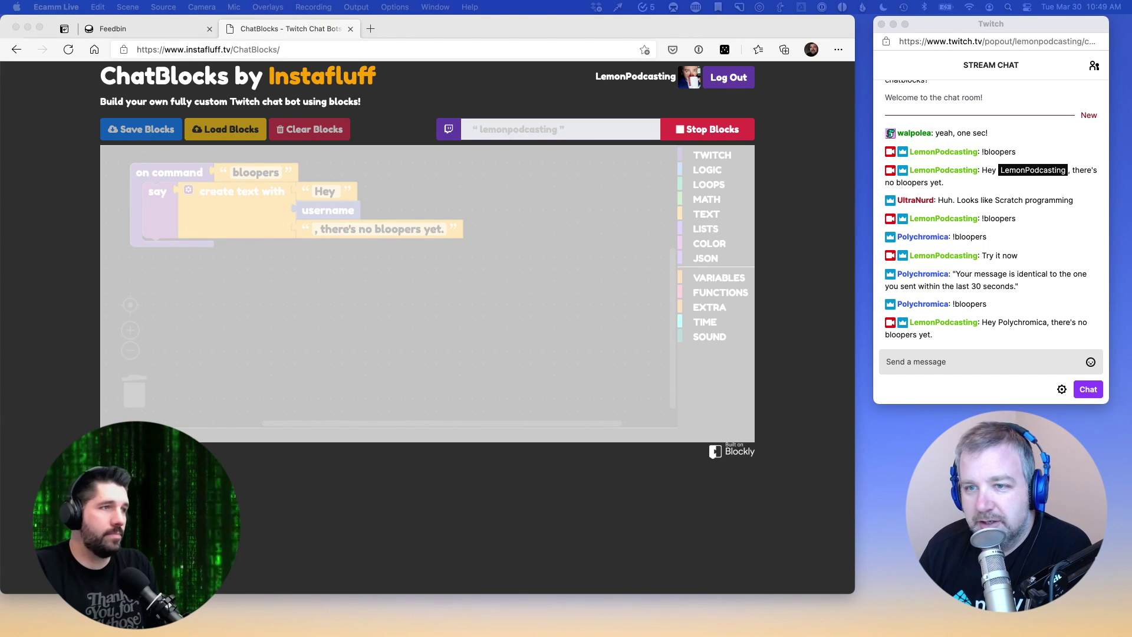
click(435, 500)
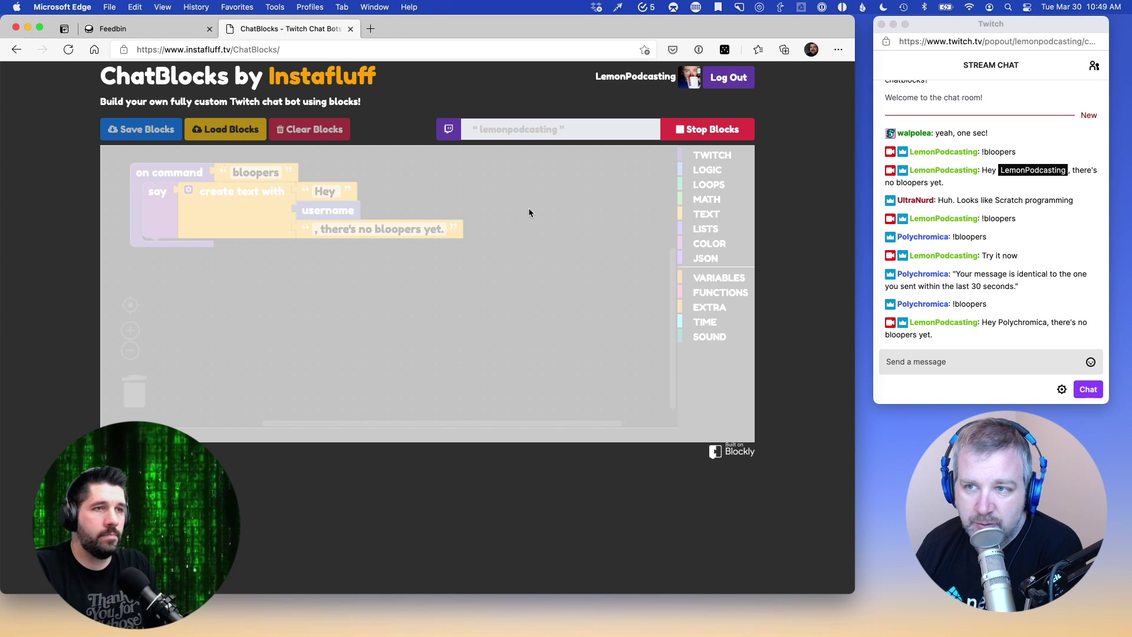
Stop the running blocks and clear all blocks from the workspace
click(707, 129)
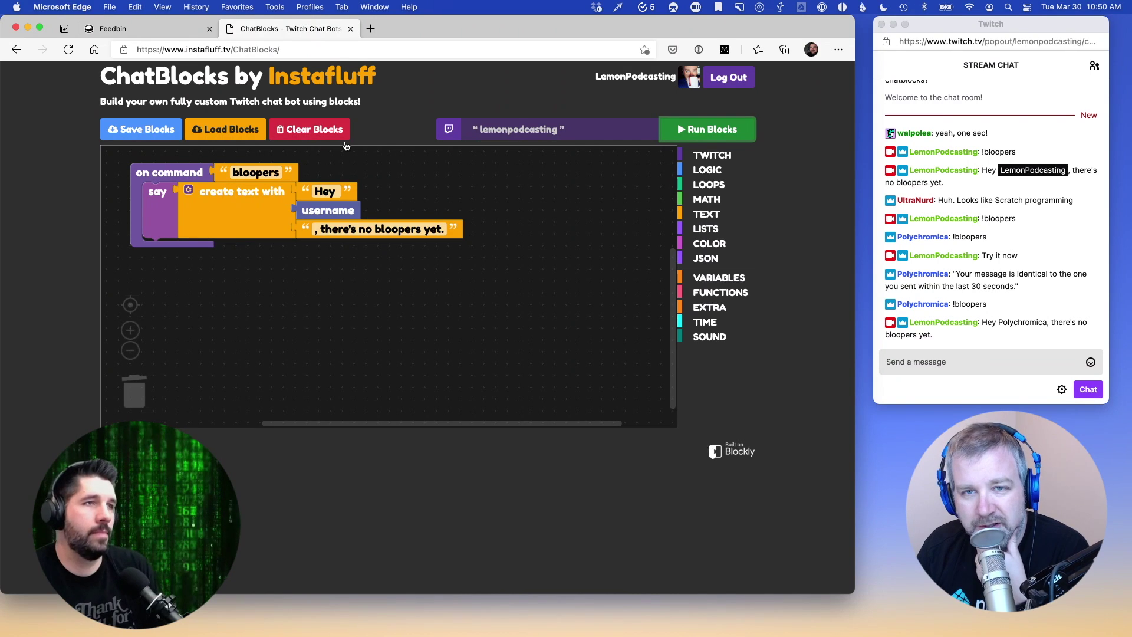
click(310, 136)
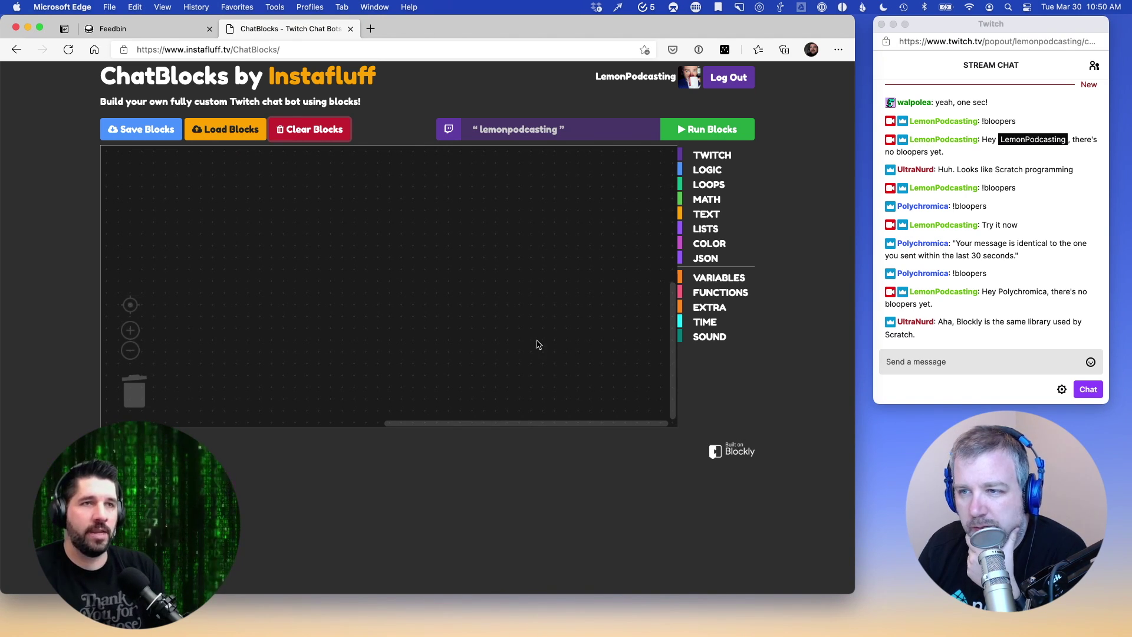
Add an "on command" block to the empty workspace and position it near the upper-left corner
click(687, 160)
click(463, 161)
drag(463, 162, 176, 169)
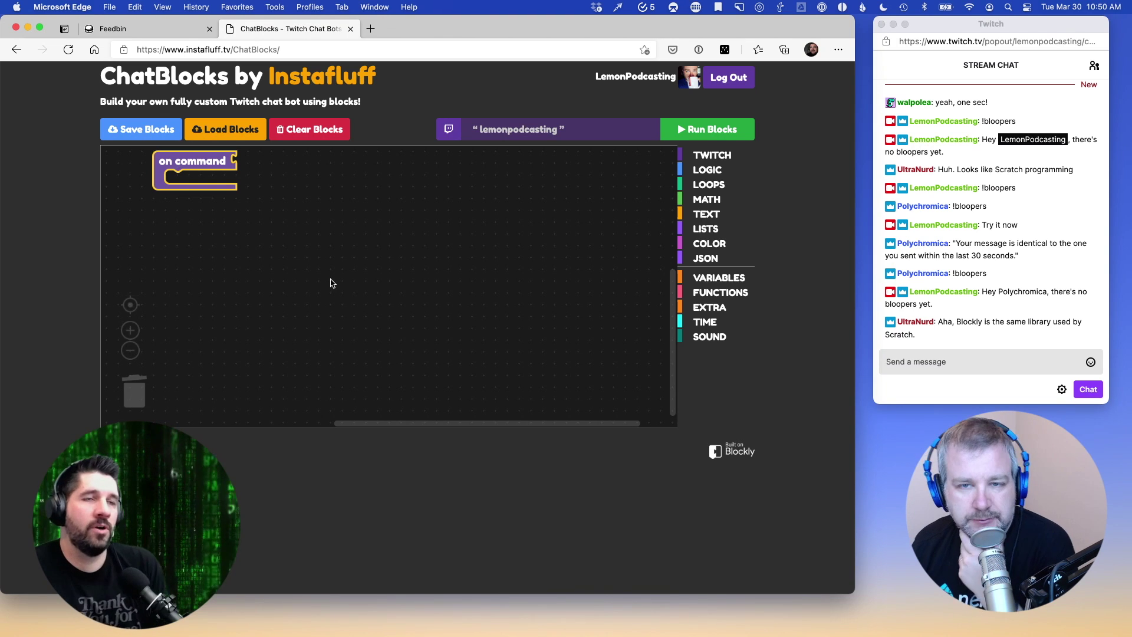
drag(186, 164, 185, 175)
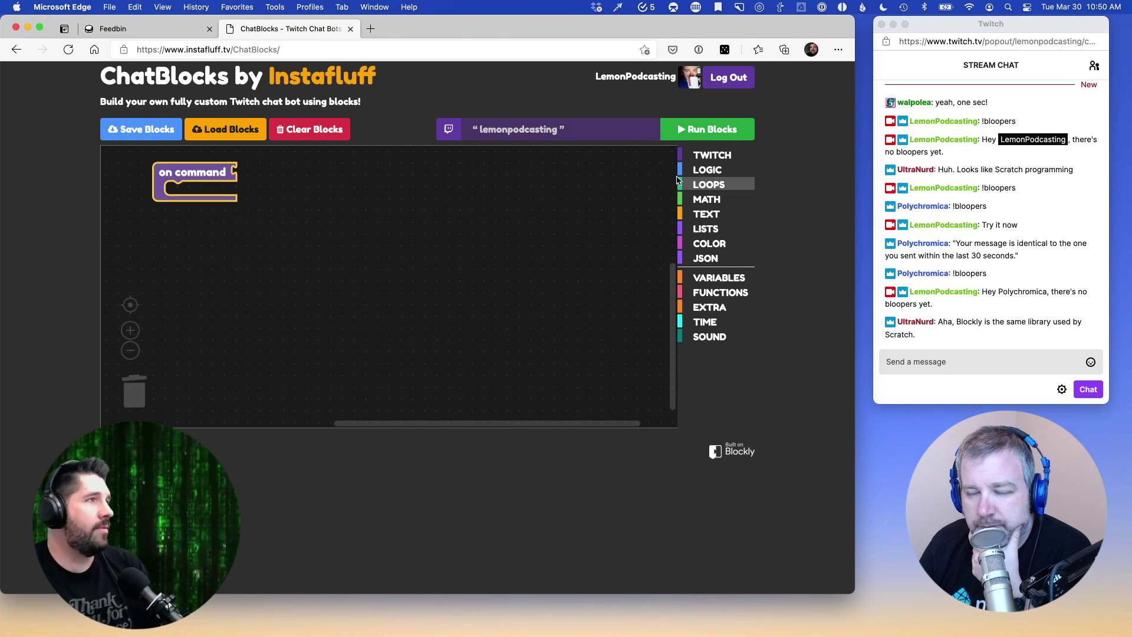
Attach a text block containing "!toast" to the "on command" block
click(678, 216)
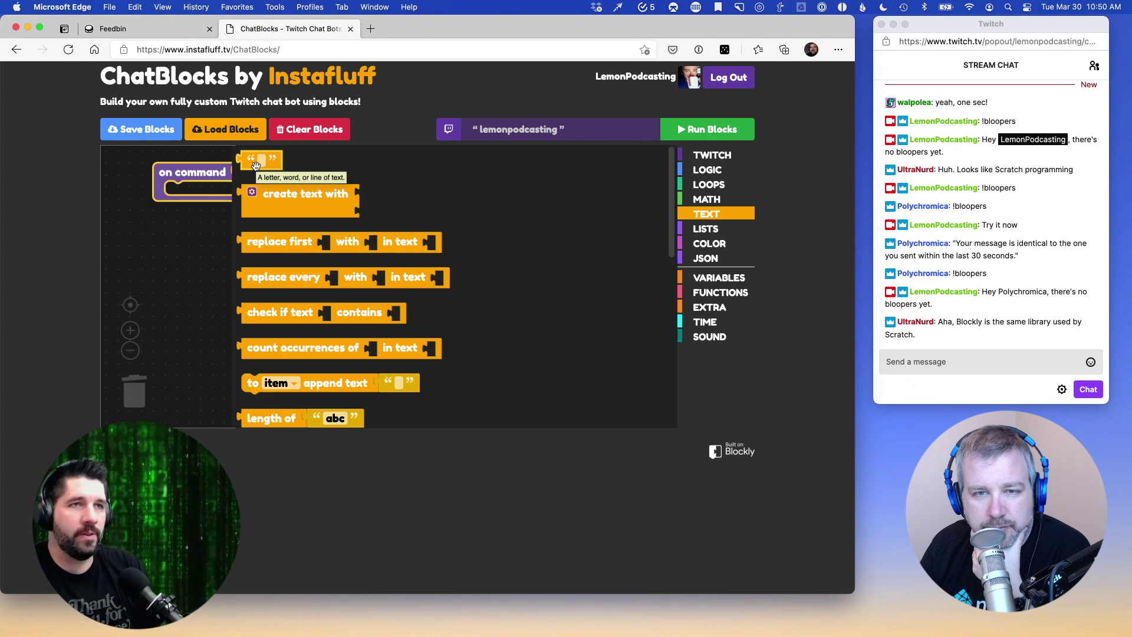
drag(256, 165, 257, 172)
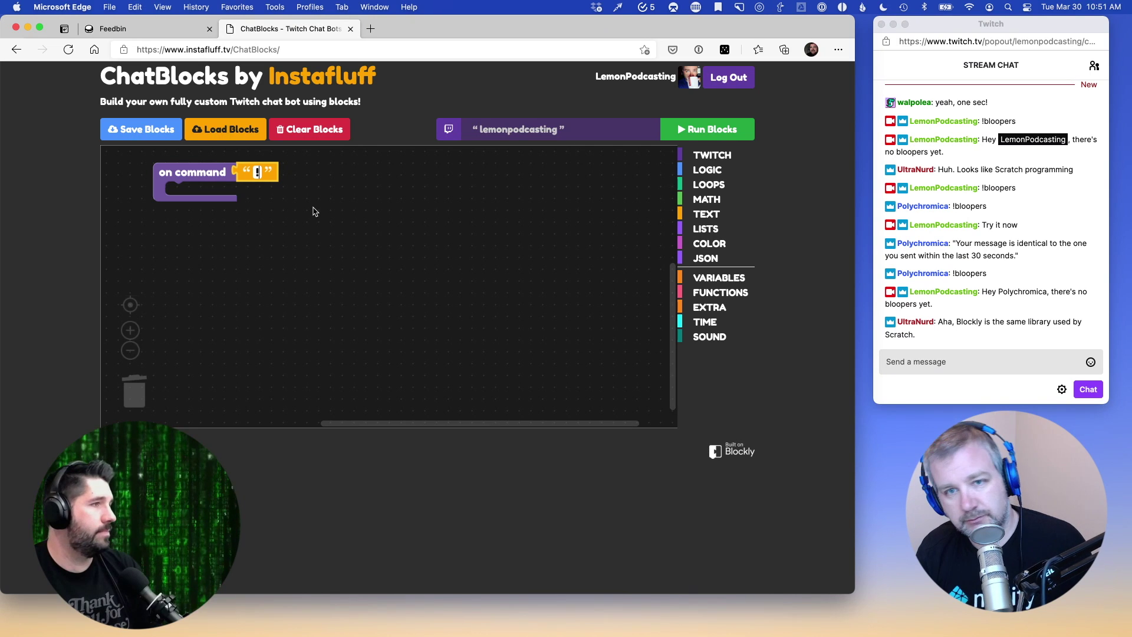
text(toast)
click(334, 269)
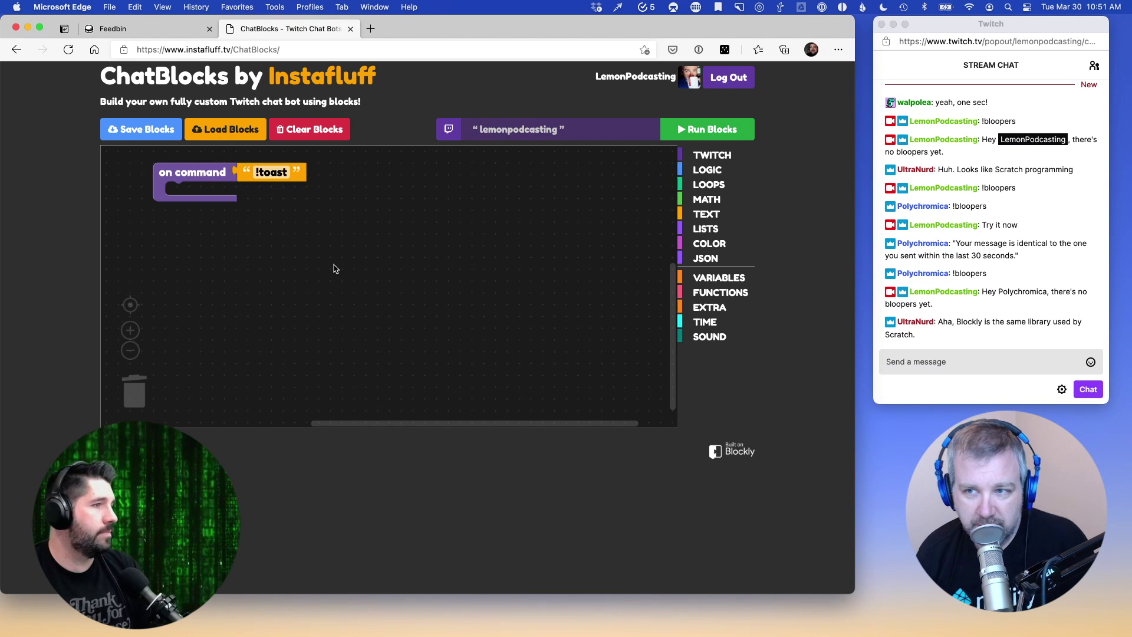
click(680, 156)
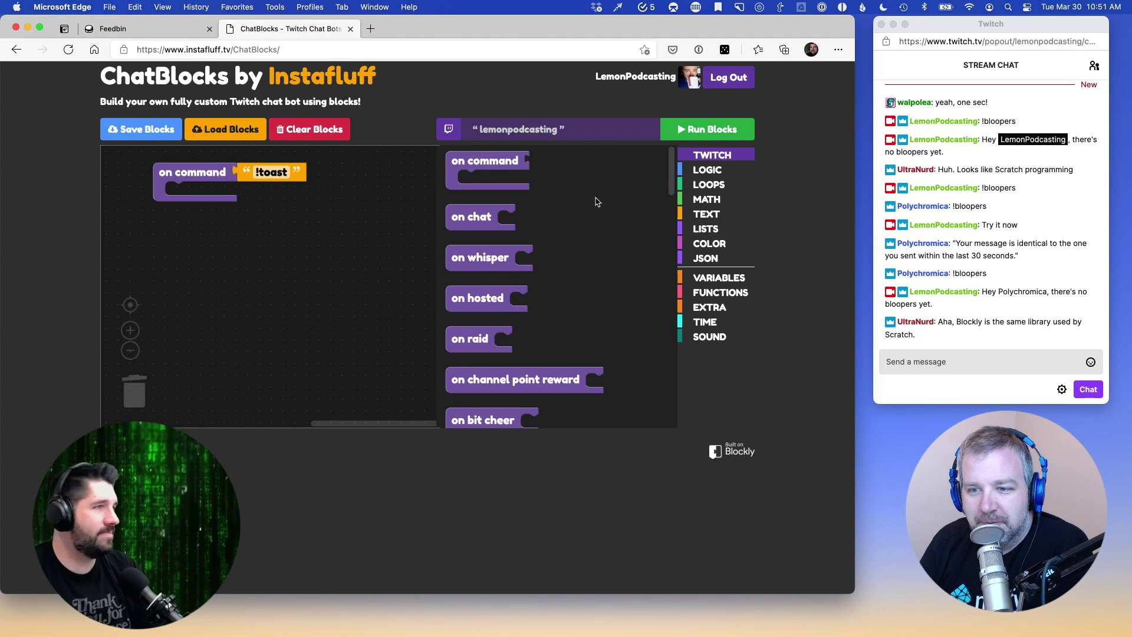
scroll(536, 250, down, 1)
scroll(536, 250, up, 1)
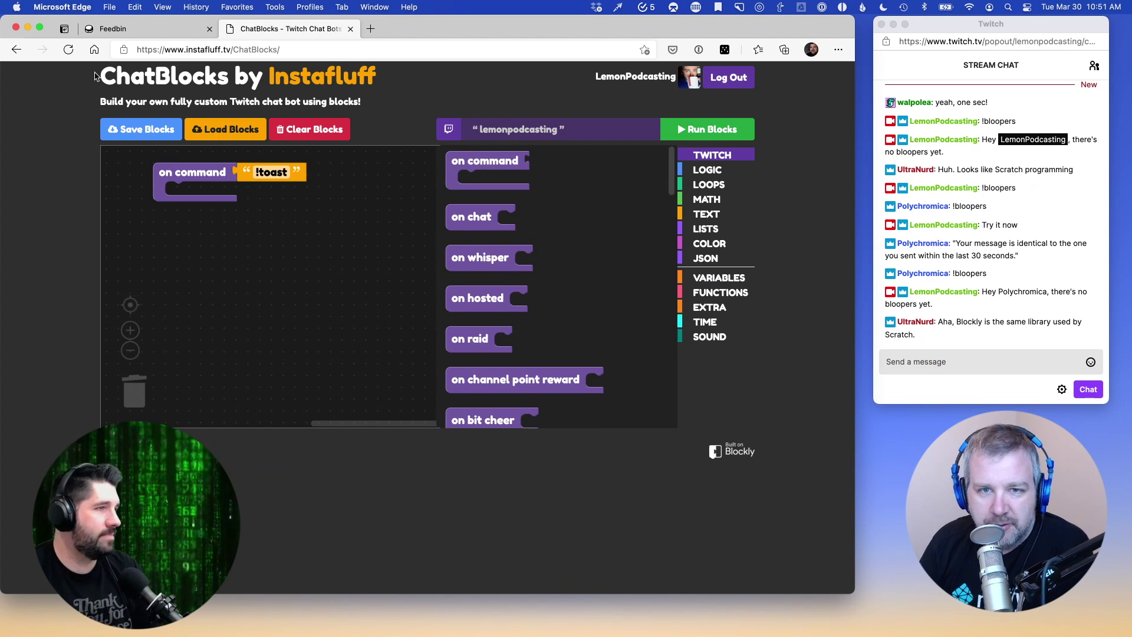
Remove the exclamation mark from the "on command" text so that it reads "toast"
click(265, 184)
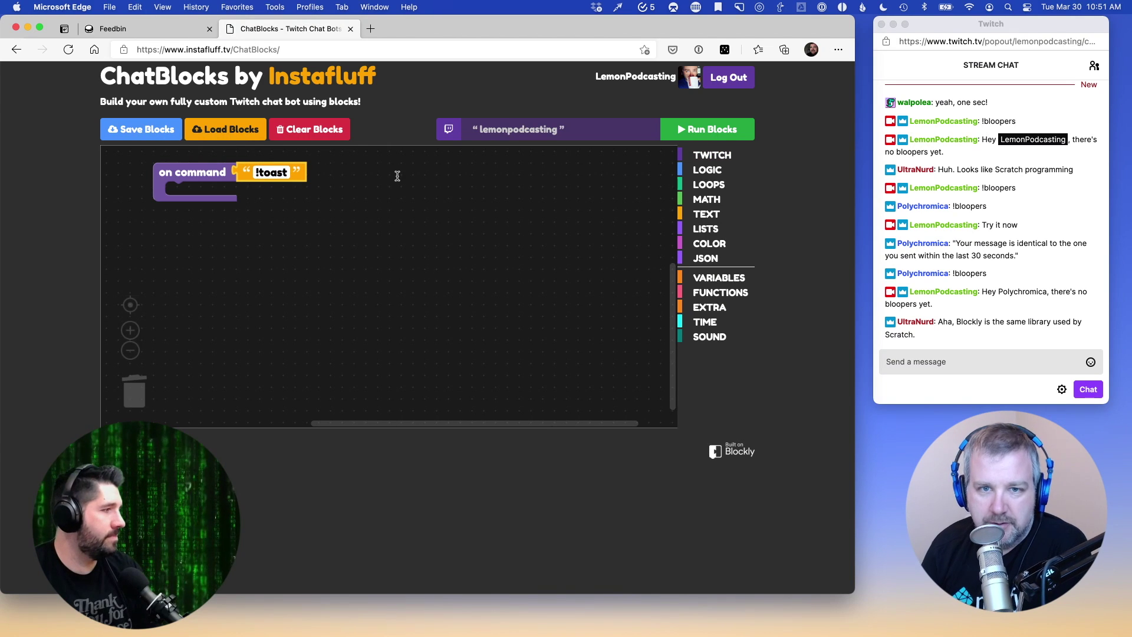
key(BackSpace)
click(423, 198)
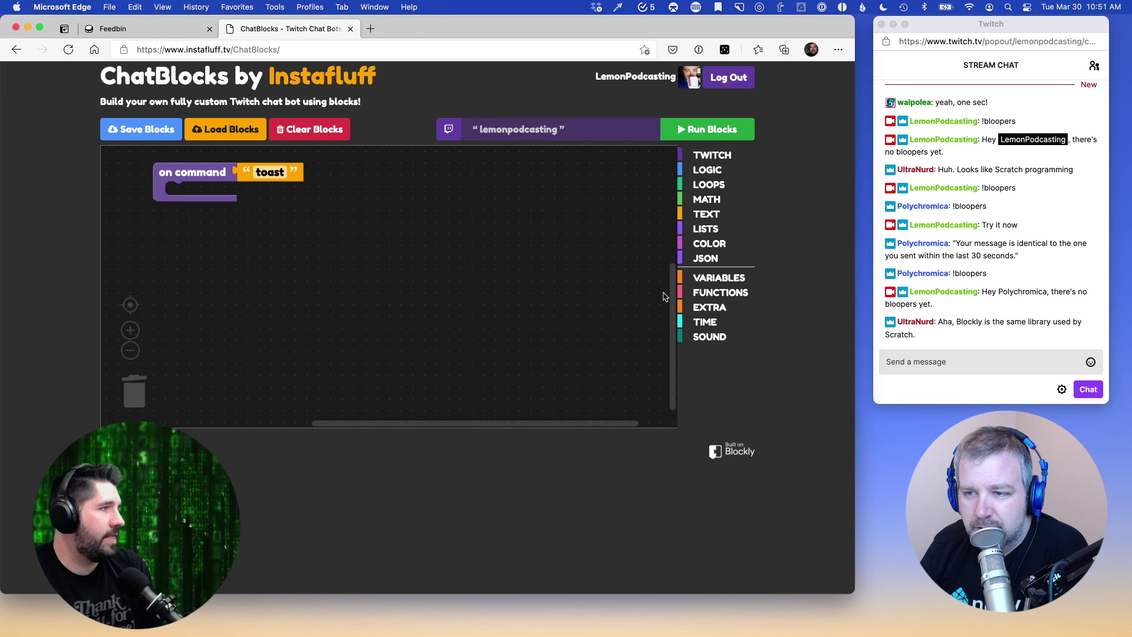
Place a "play song from url" block inside the "on command" block
click(687, 335)
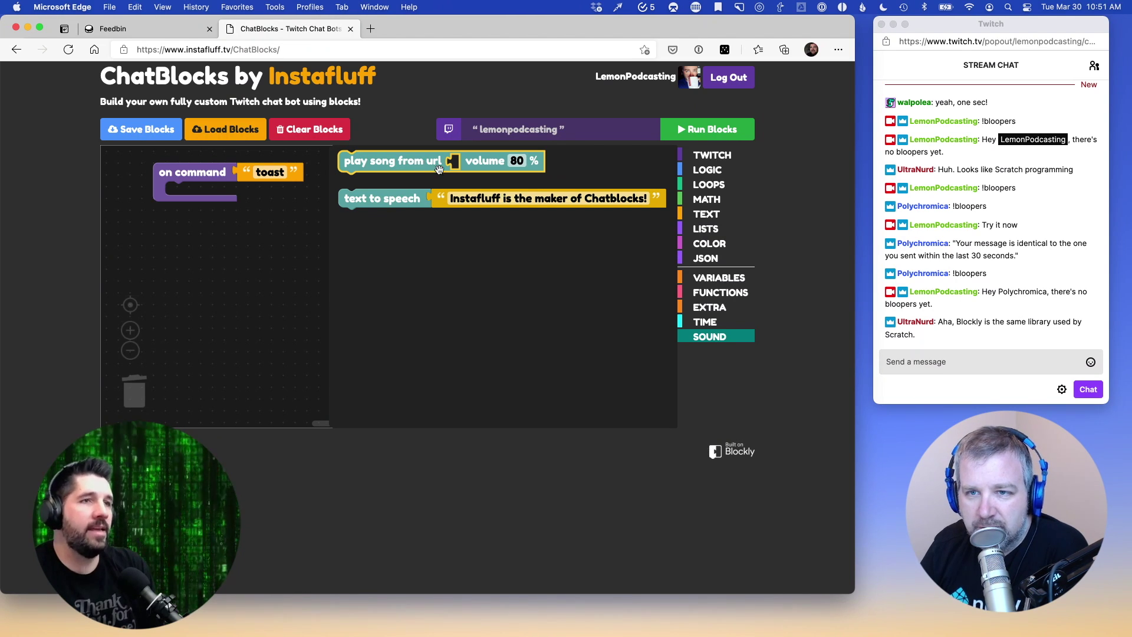
drag(425, 163, 270, 195)
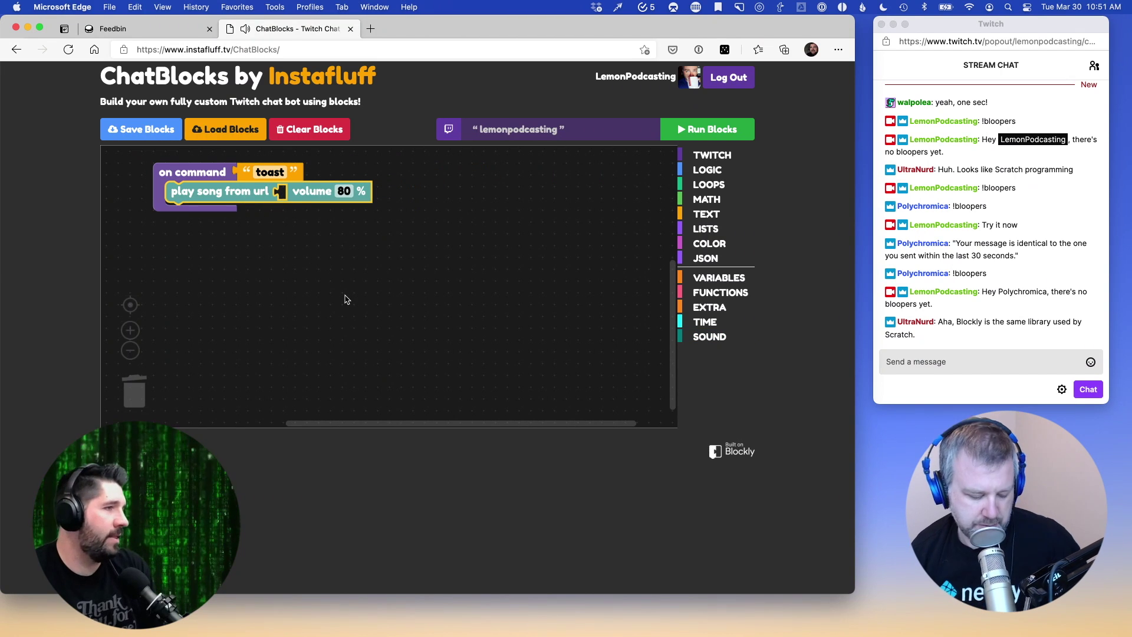
click(338, 326)
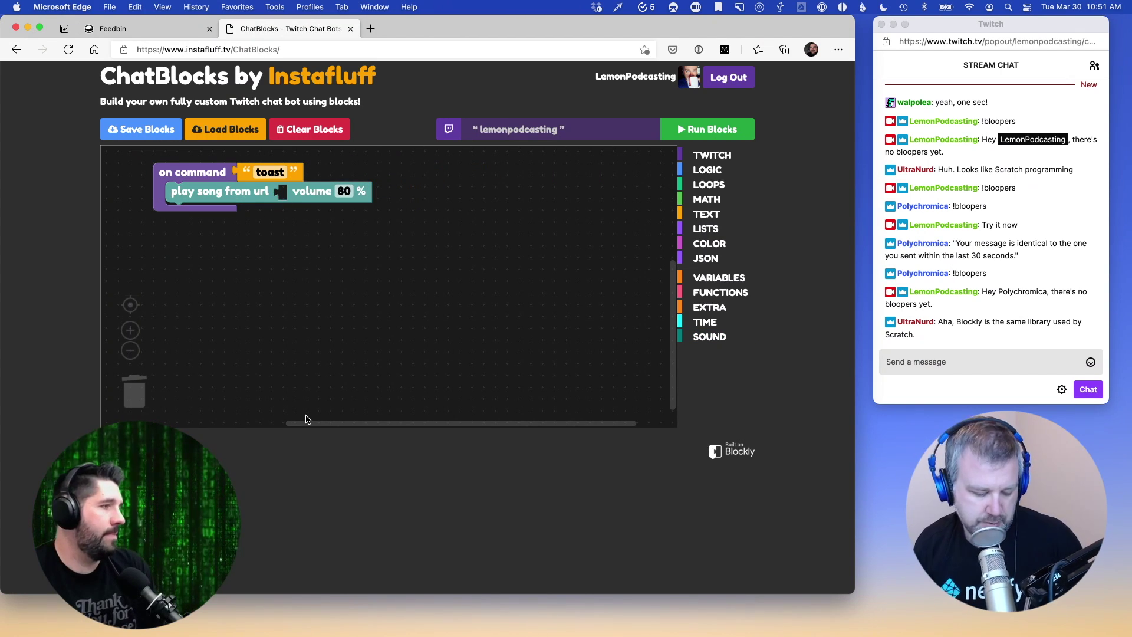
Load goodstuff.network in a new browser tab and open the Daily(ish) episode "Social Media Jealousy"
key(super+t)
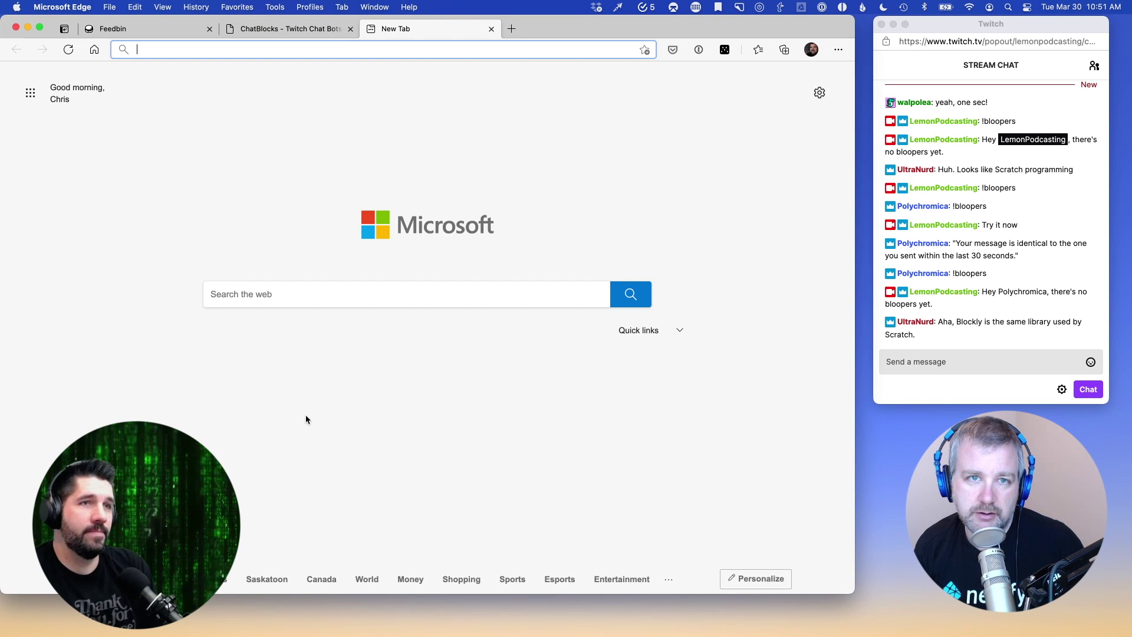
text(goodstuff.network)
key(Return)
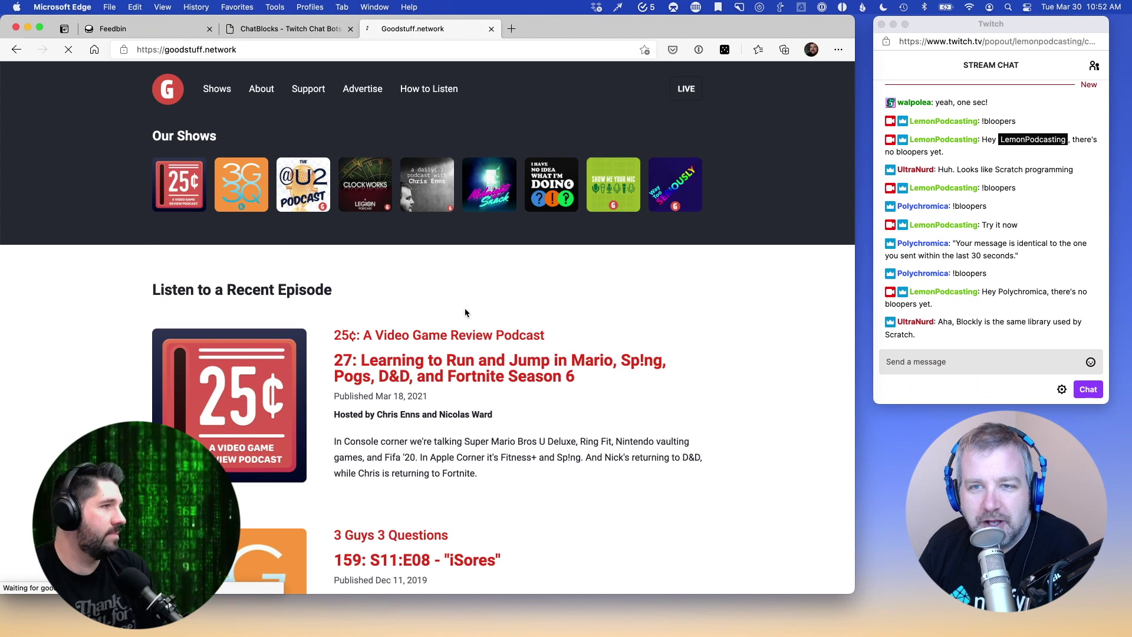
click(427, 184)
scroll(434, 366, down, 5)
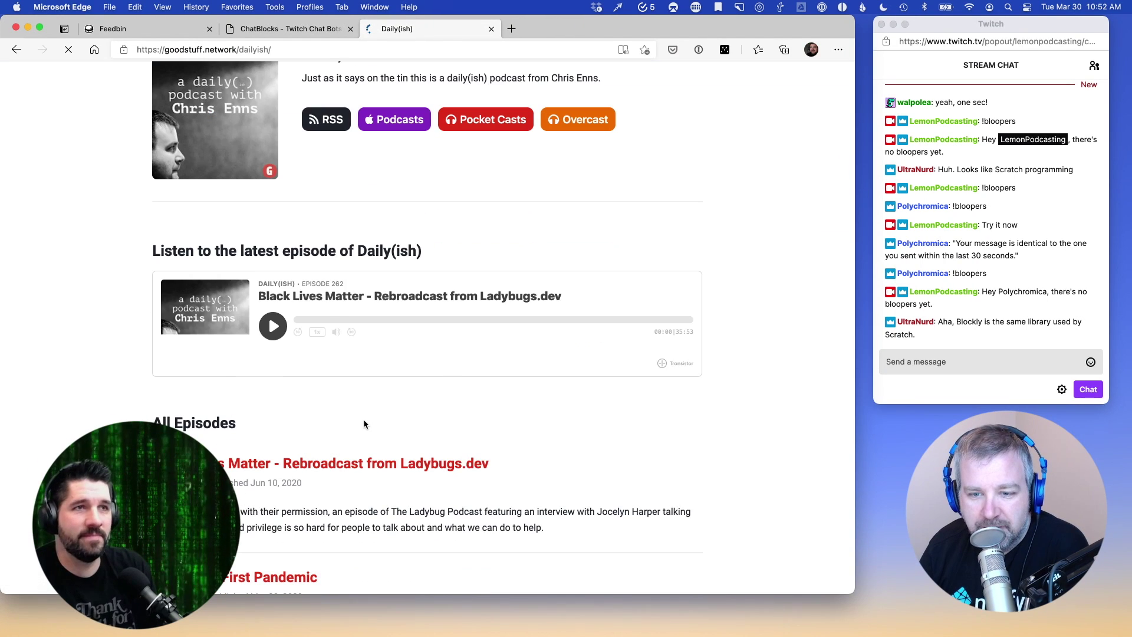
scroll(346, 493, down, 15)
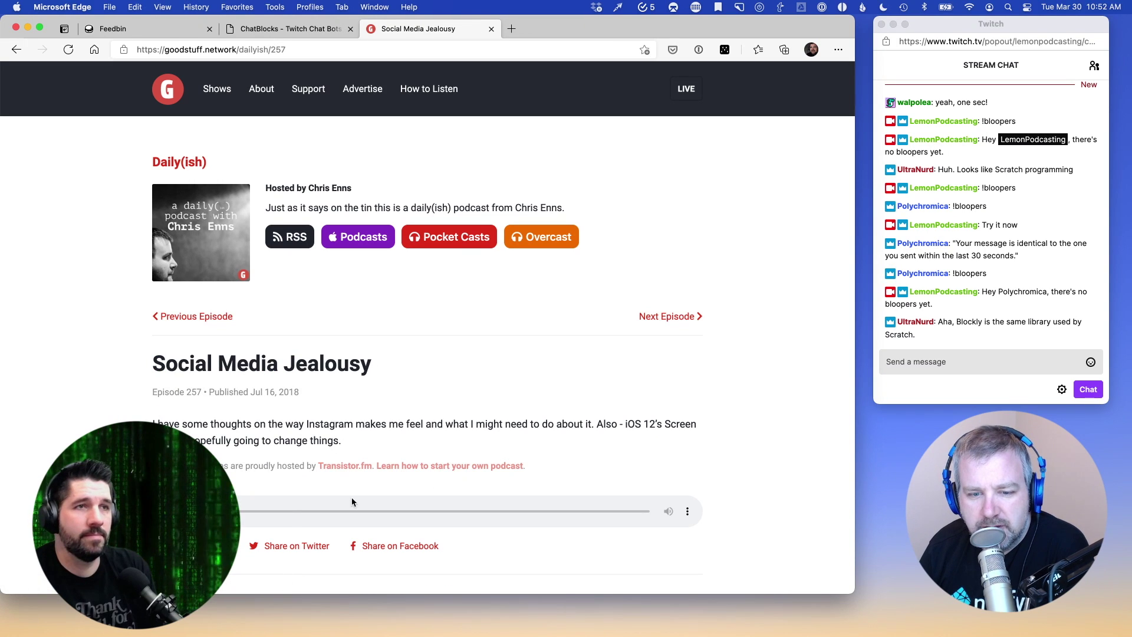
Copy the episode's MP3 download link and return to the ChatBlocks page
right_click(196, 546)
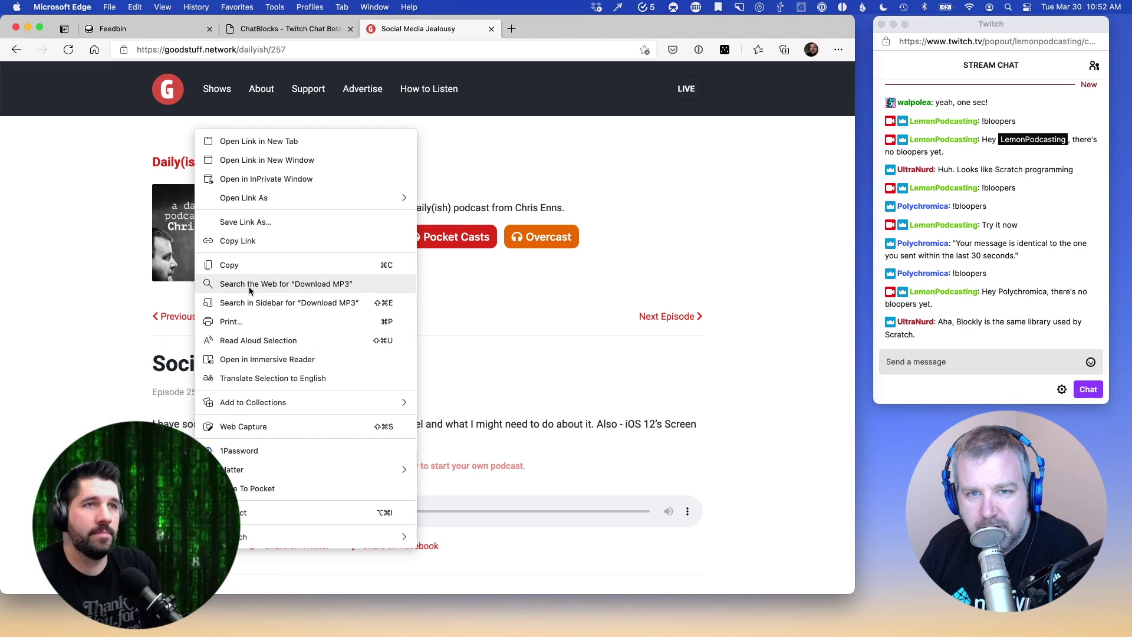
click(245, 240)
click(285, 29)
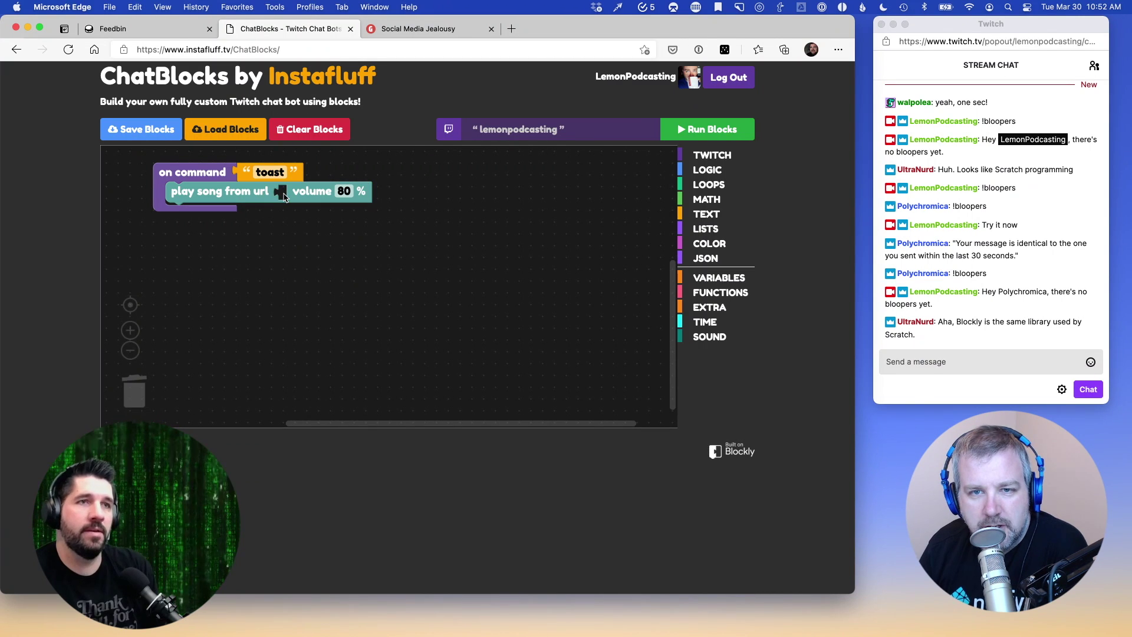
click(244, 193)
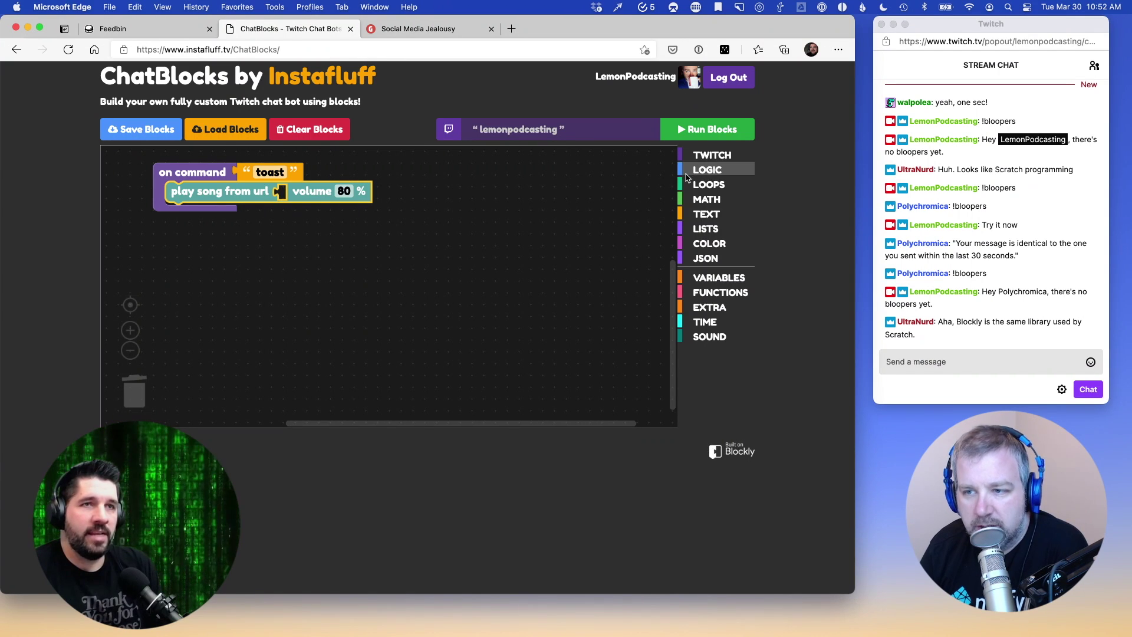
click(705, 214)
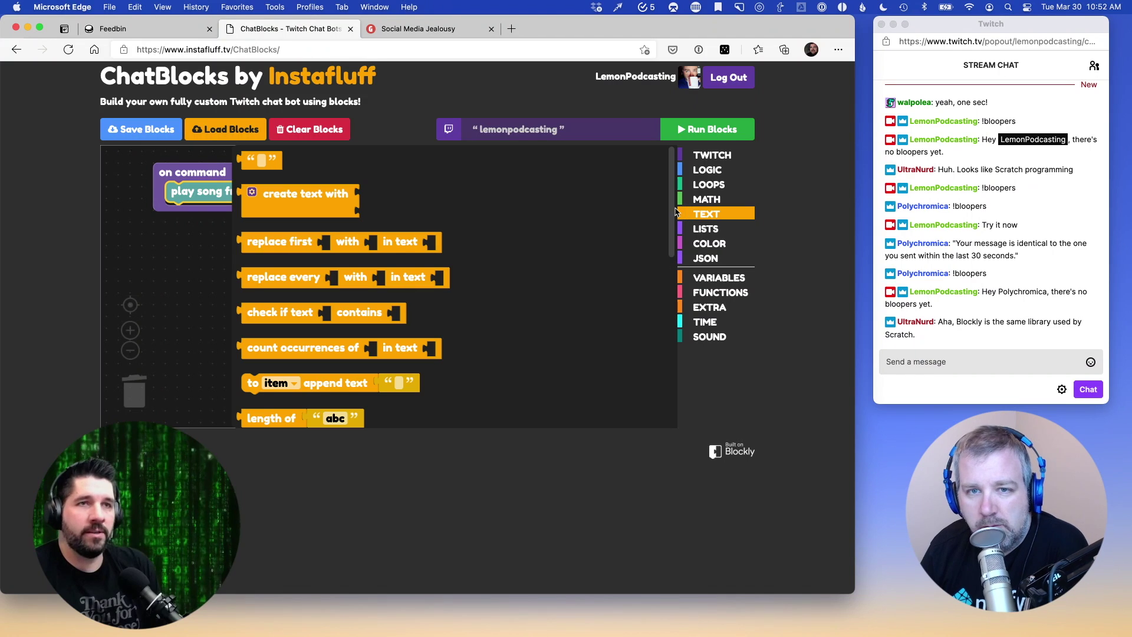
mouse_move(270, 166)
mouse_down()
mouse_move(233, 166)
mouse_move(289, 194)
mouse_move(283, 213)
mouse_move(305, 191)
mouse_up()
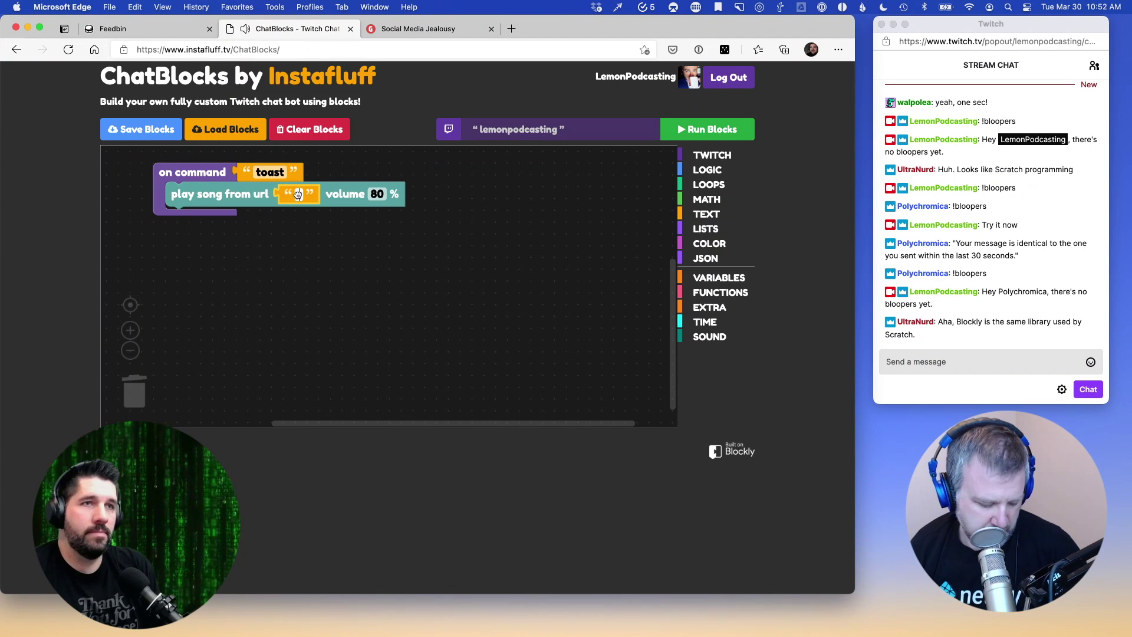
click(297, 194)
key(super+v)
click(451, 355)
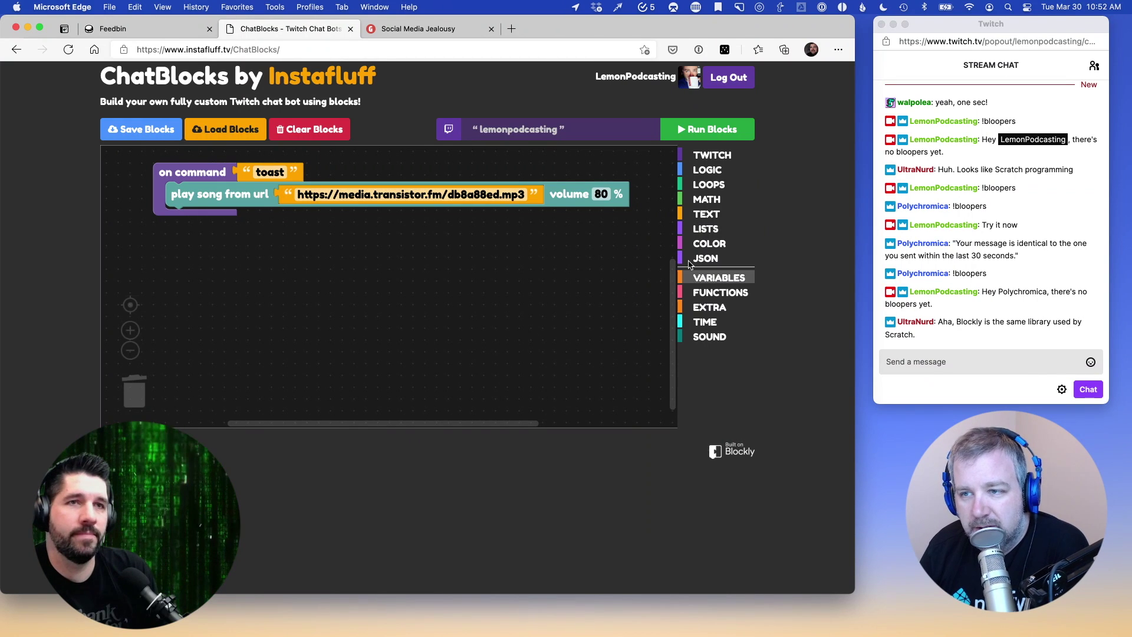
Run the blocks to test the toast command, and reload the ChatBlocks page to stop the audio
click(727, 131)
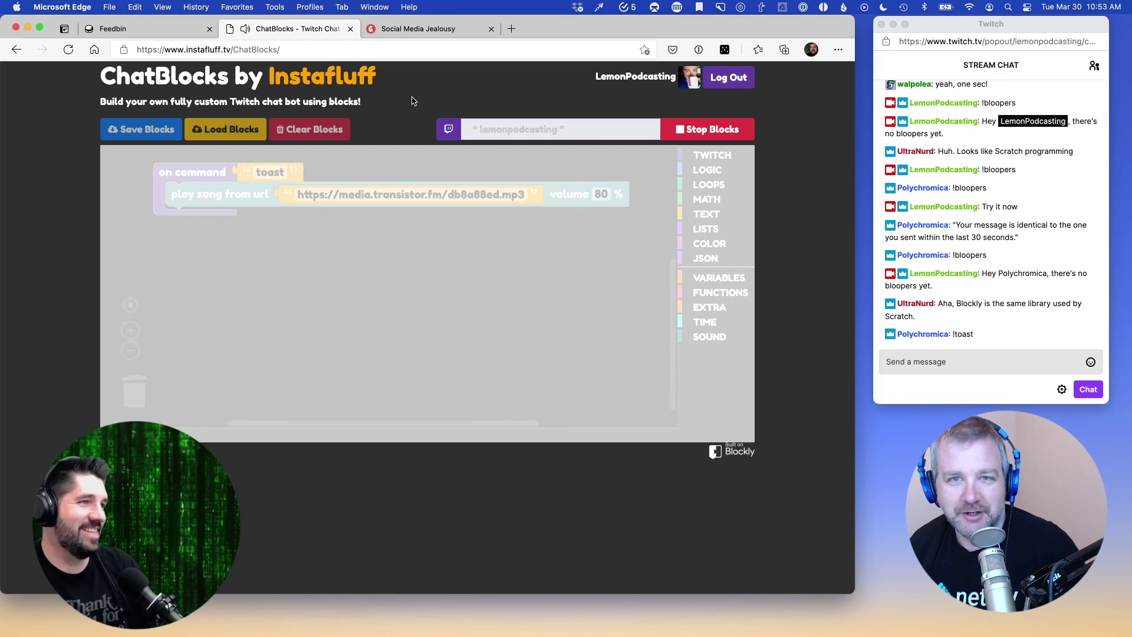
click(332, 56)
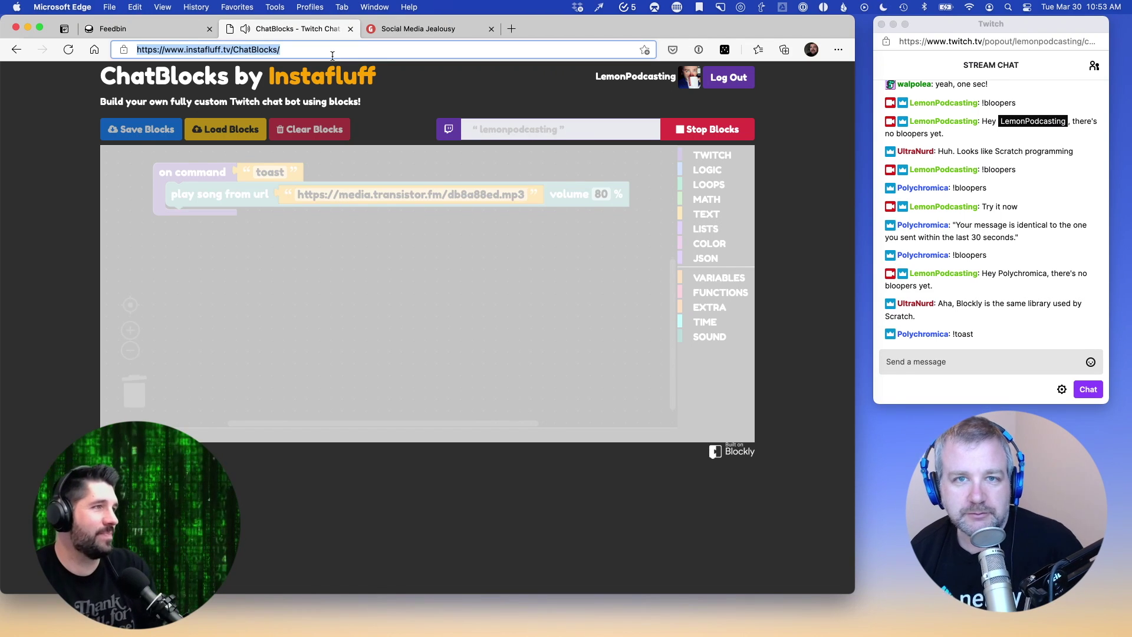
key(Return)
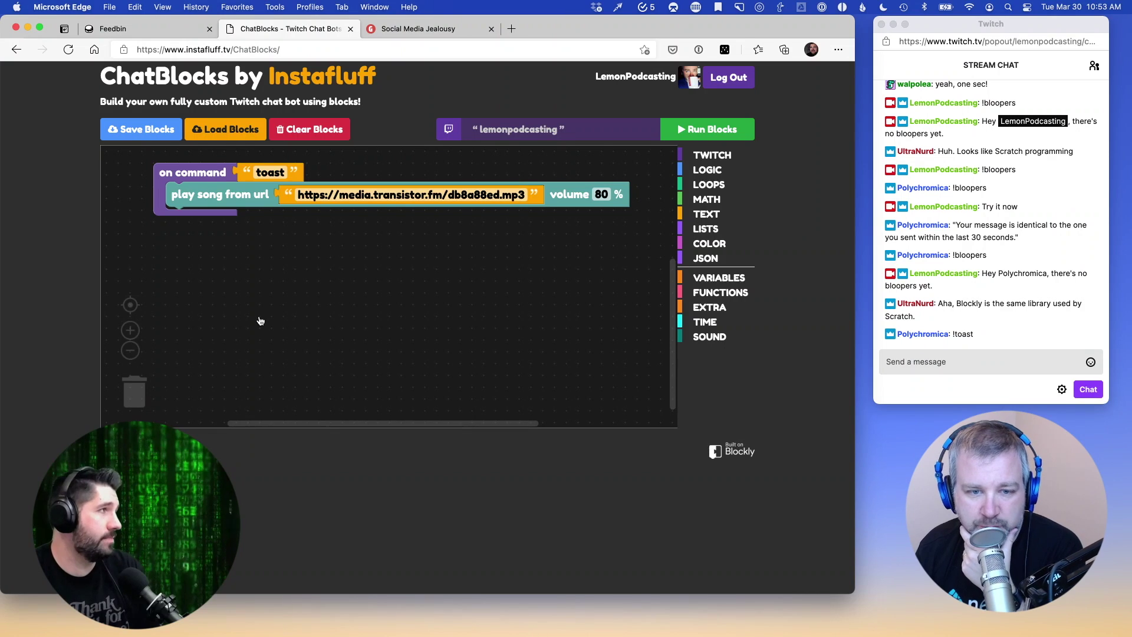
scroll(268, 319, down, 2)
scroll(268, 320, down, 1)
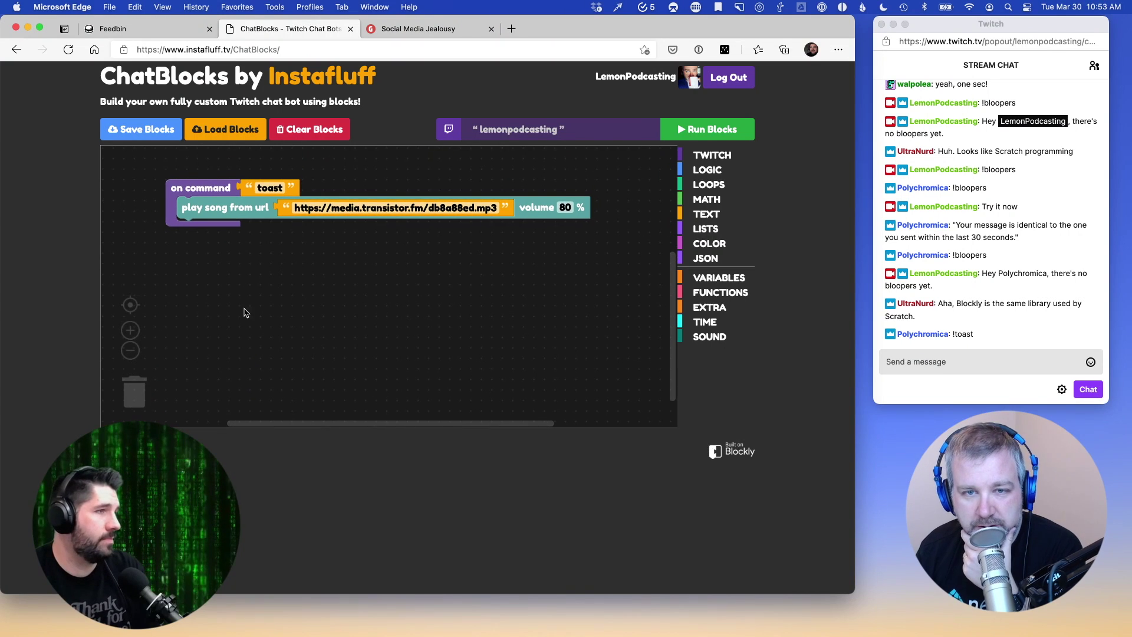
drag(678, 342, 679, 307)
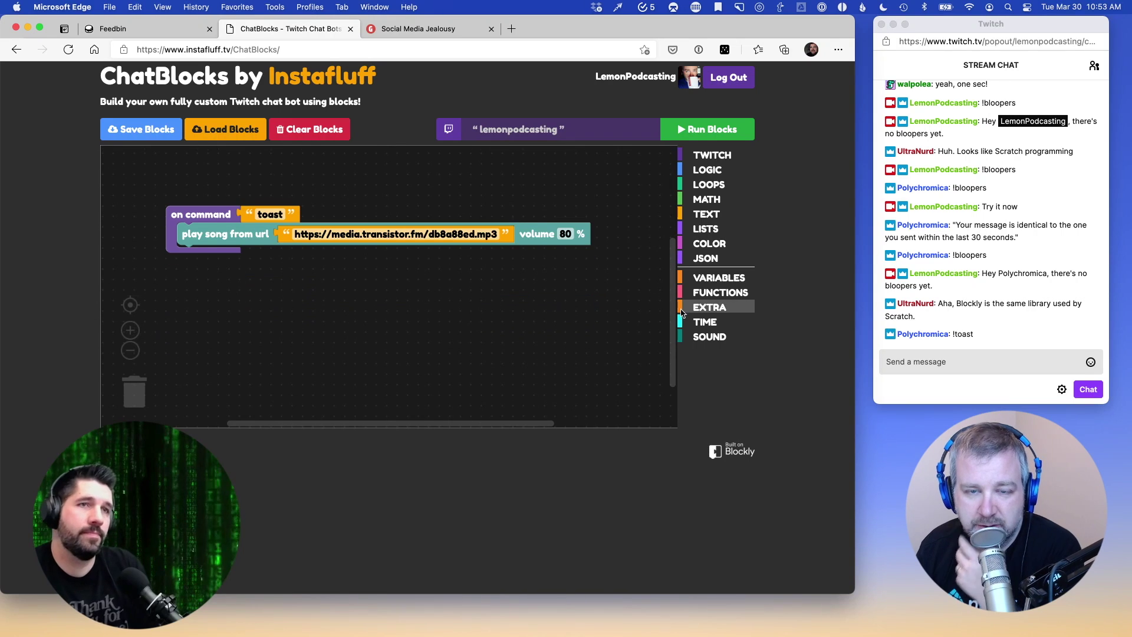
Move the toast command block group up toward the upper-left corner of the workspace and deselect it
drag(190, 213, 178, 195)
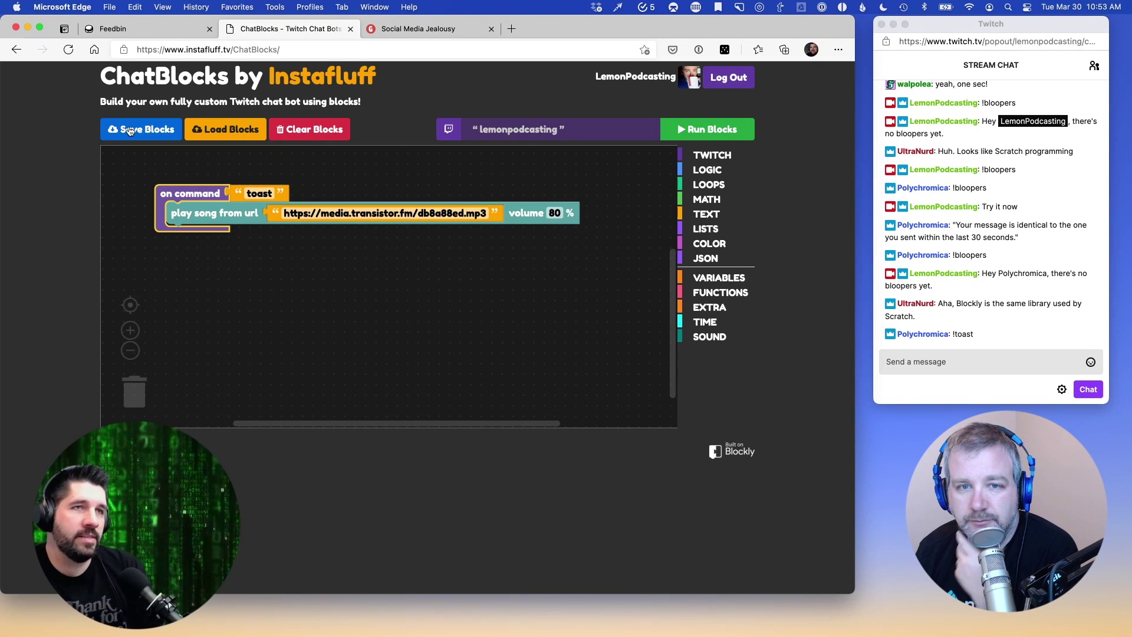
click(130, 130)
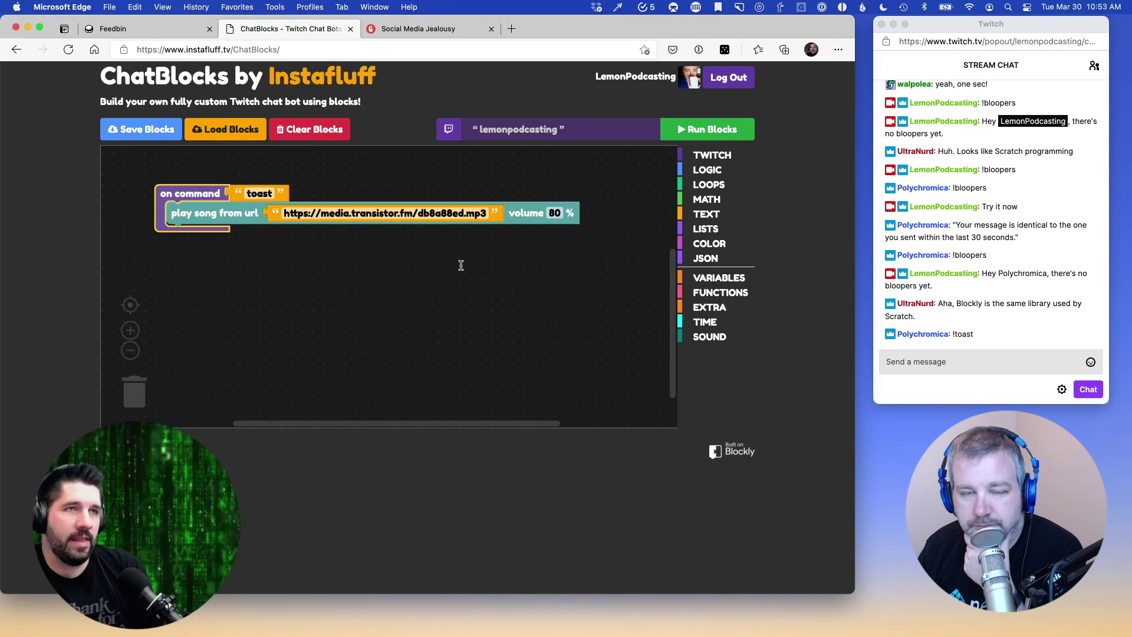
drag(206, 193, 185, 169)
click(228, 253)
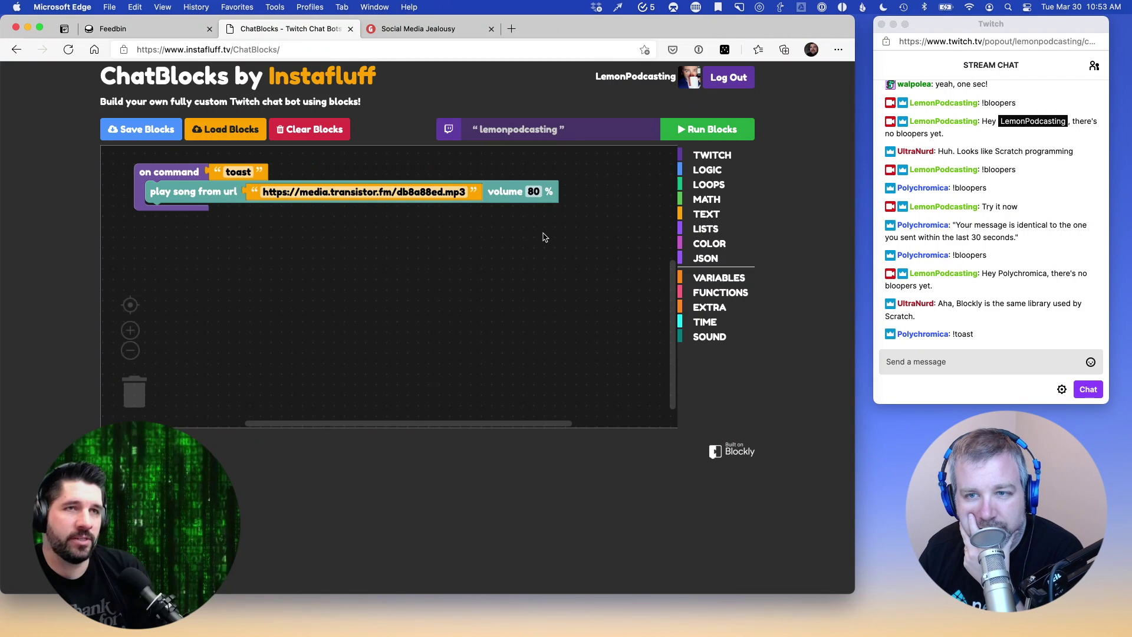
click(492, 188)
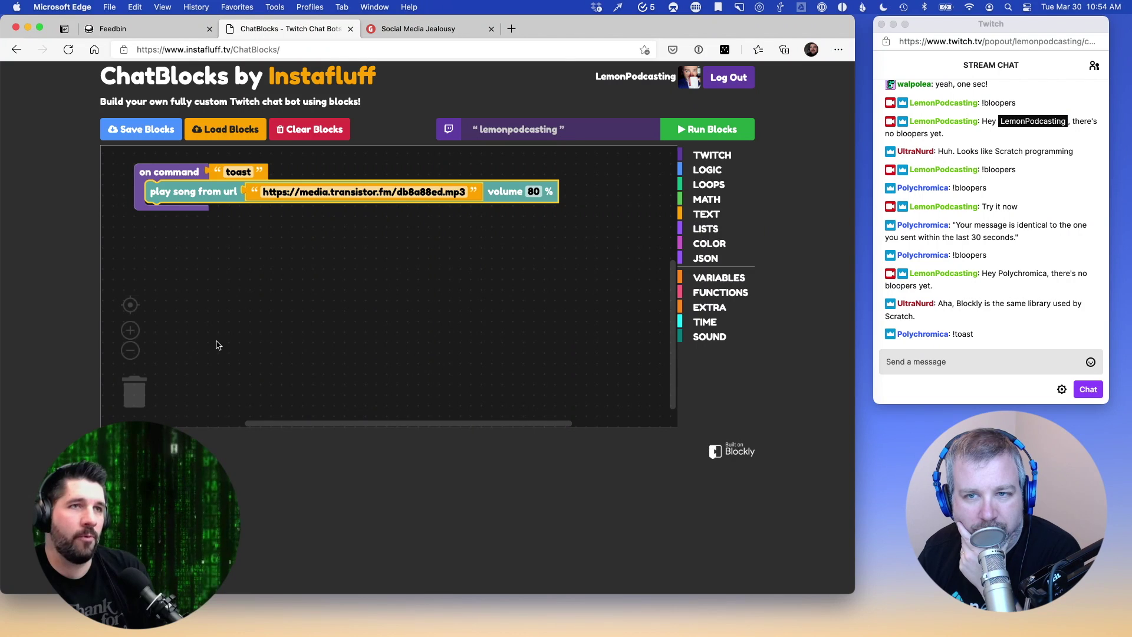
click(310, 334)
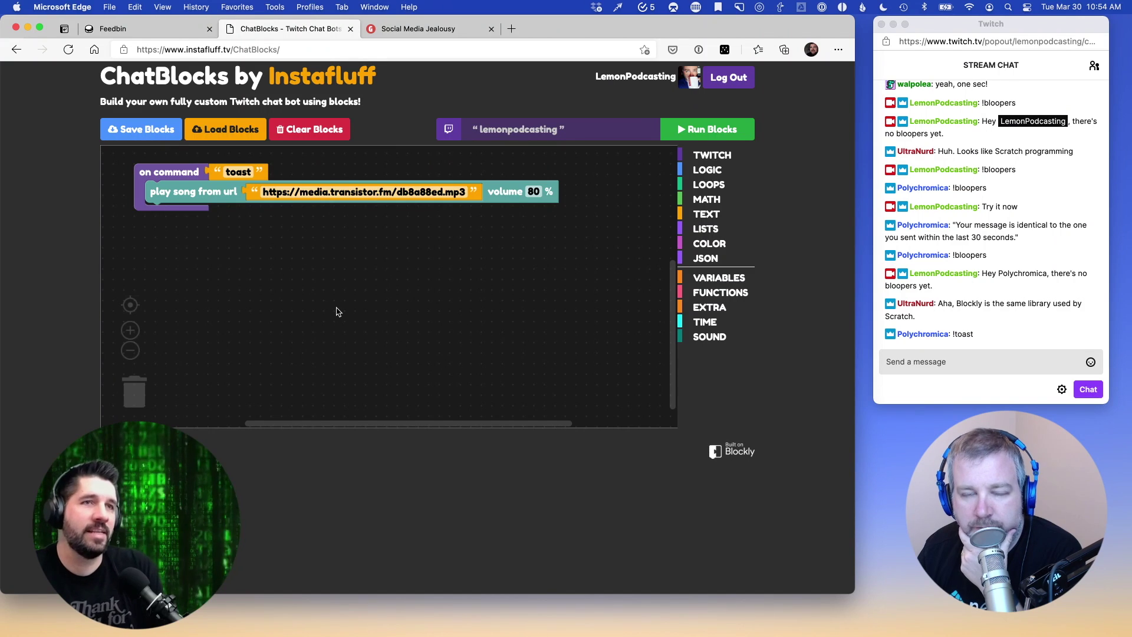
click(682, 187)
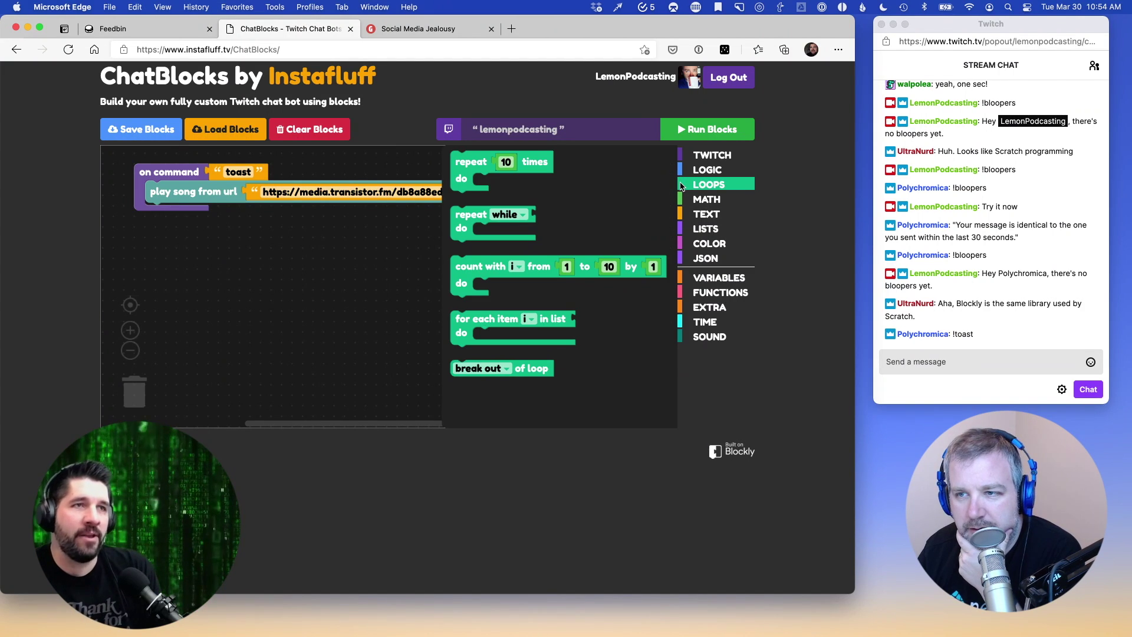
click(681, 186)
click(679, 215)
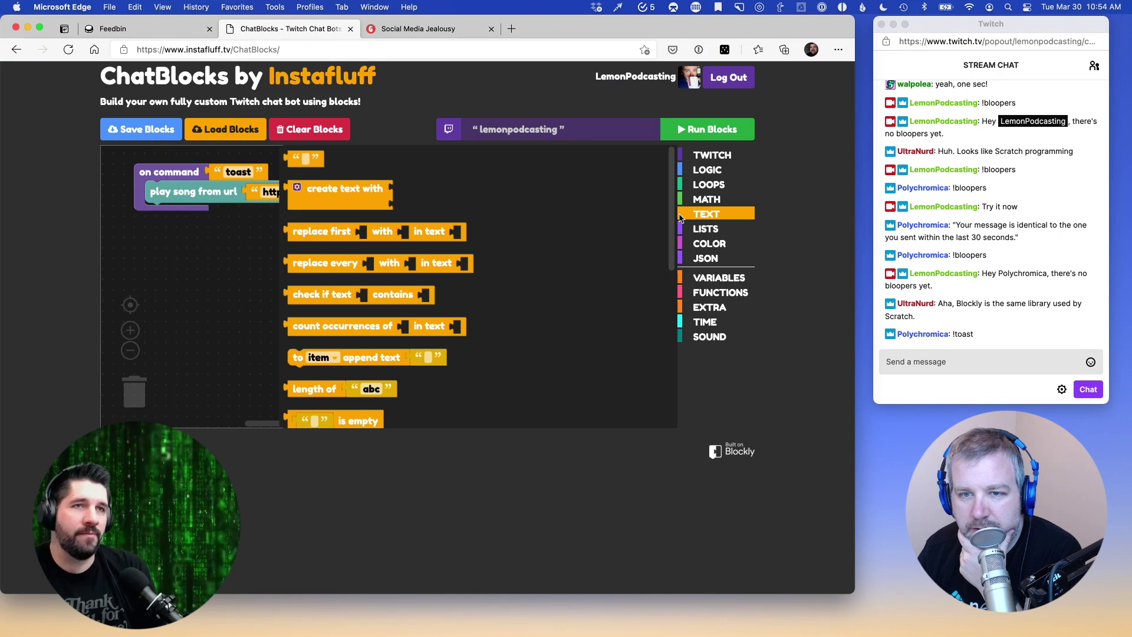
scroll(500, 281, down, 5)
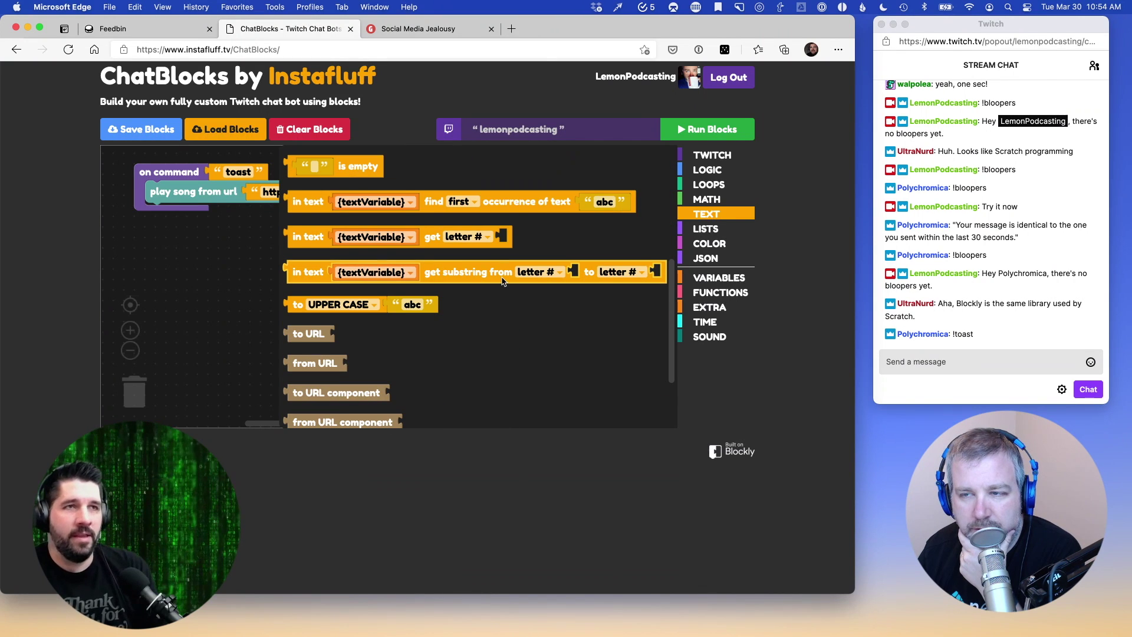
click(704, 216)
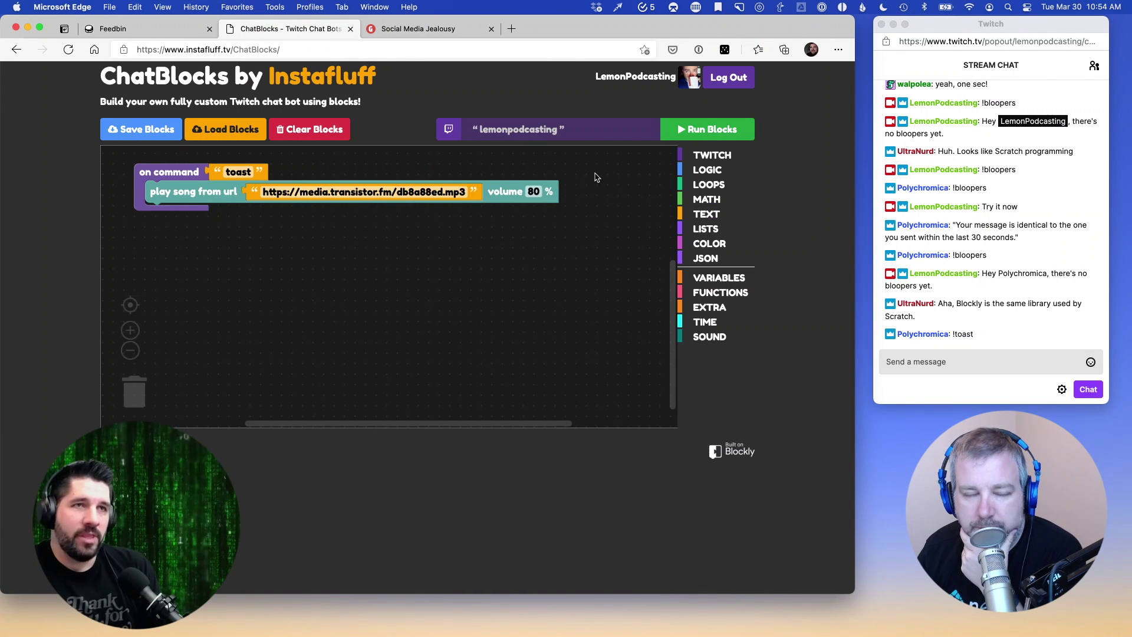
Save the blocks as chatbot.cbs and show the downloaded file in the Downloads folder in Finder
click(143, 131)
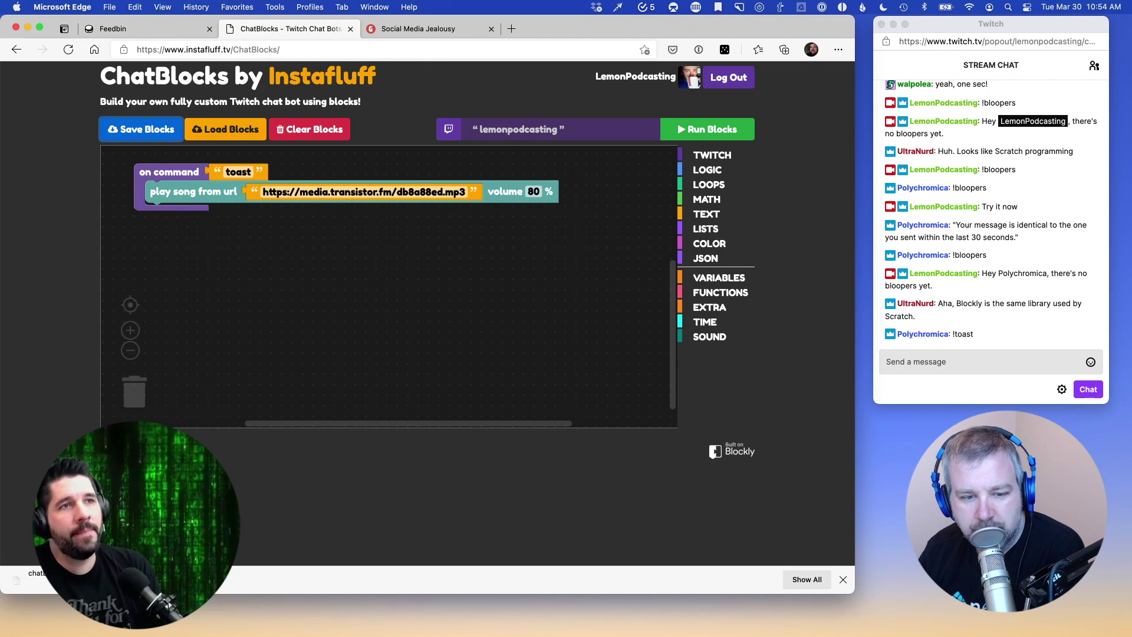
click(127, 580)
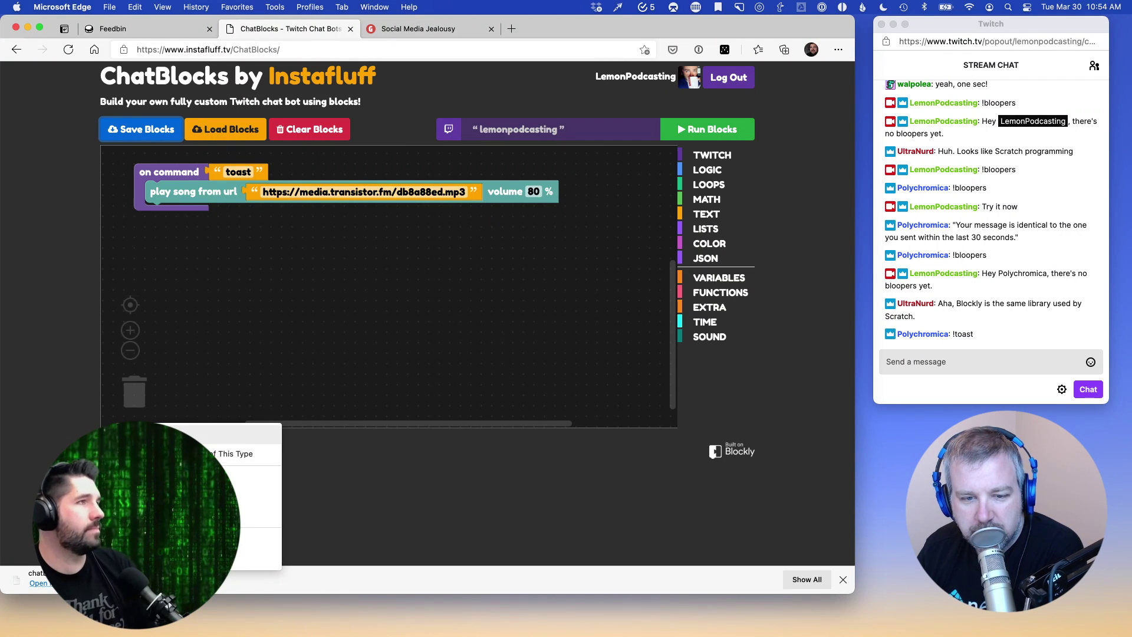
click(177, 434)
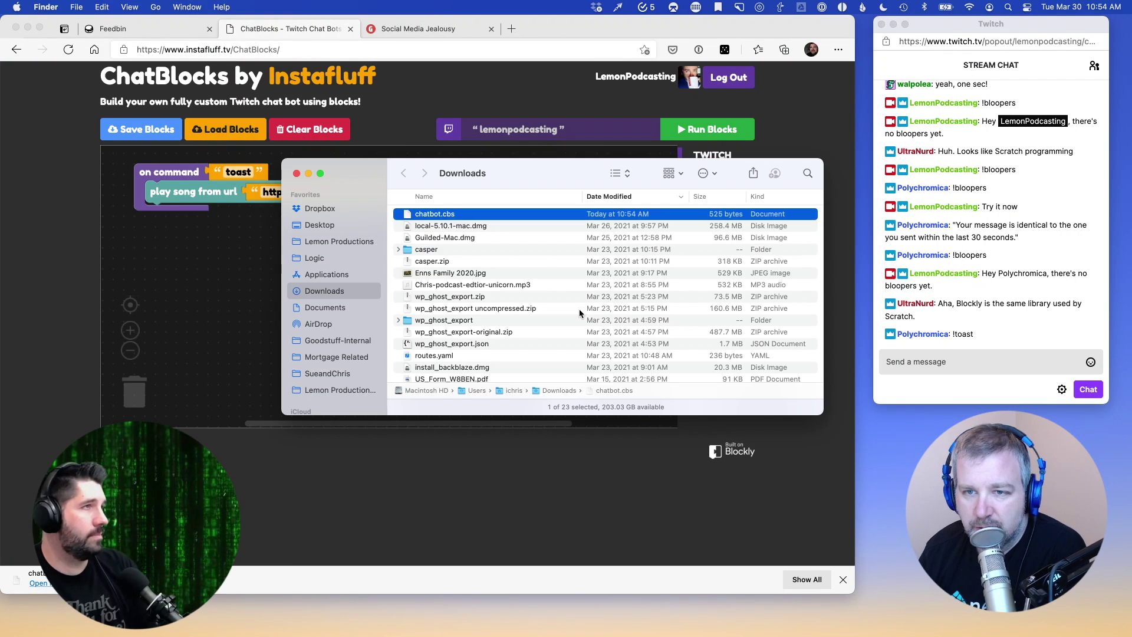
drag(511, 177, 586, 201)
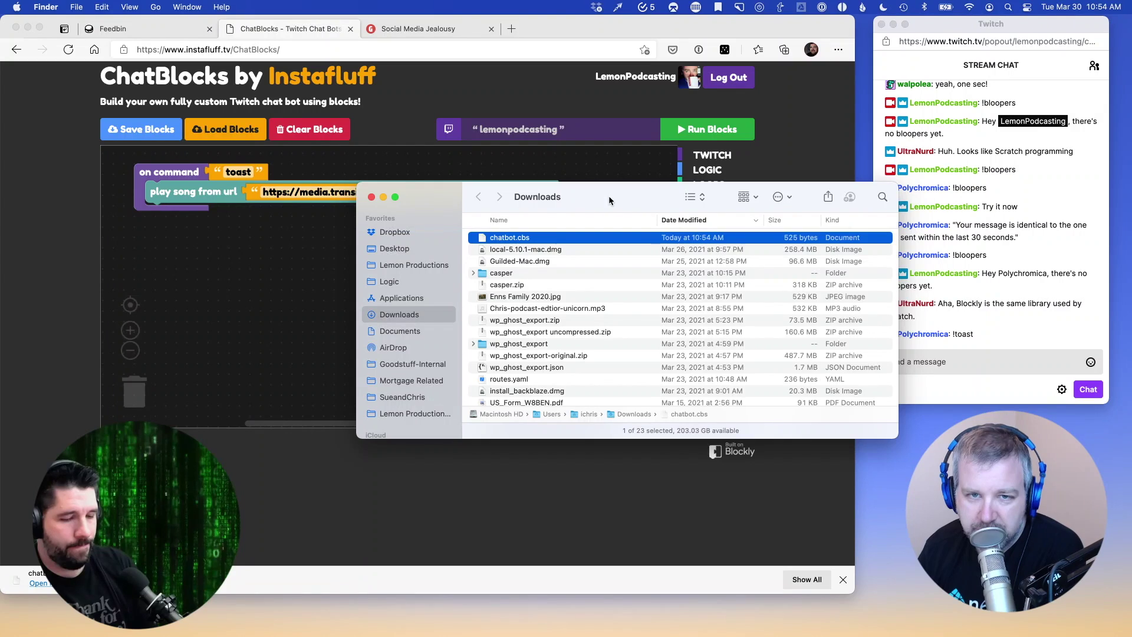
Delete the toast command blocks from the ChatBlocks workspace and restore them from the saved chatbot.cbs file in Downloads
click(291, 243)
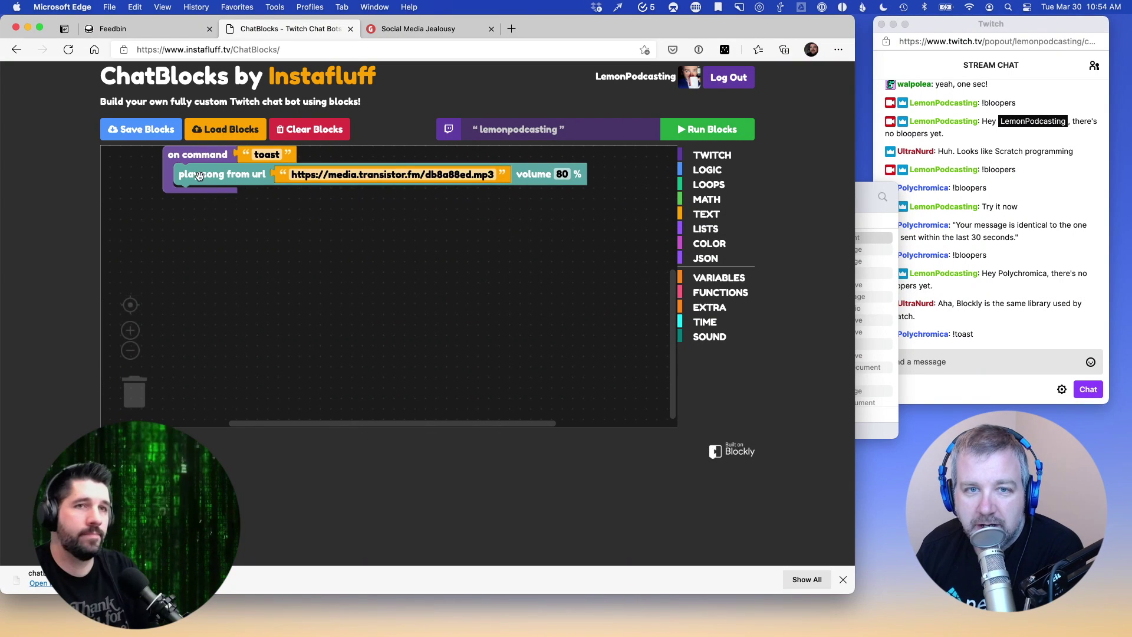
drag(171, 174, 171, 194)
key(Delete)
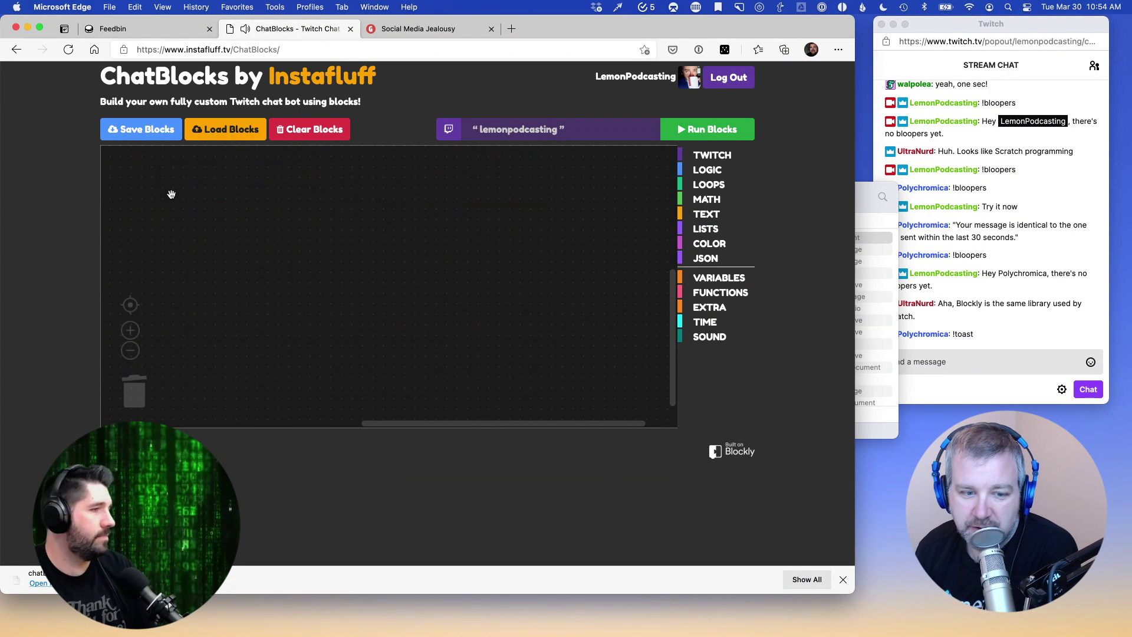
key(super+Tab)
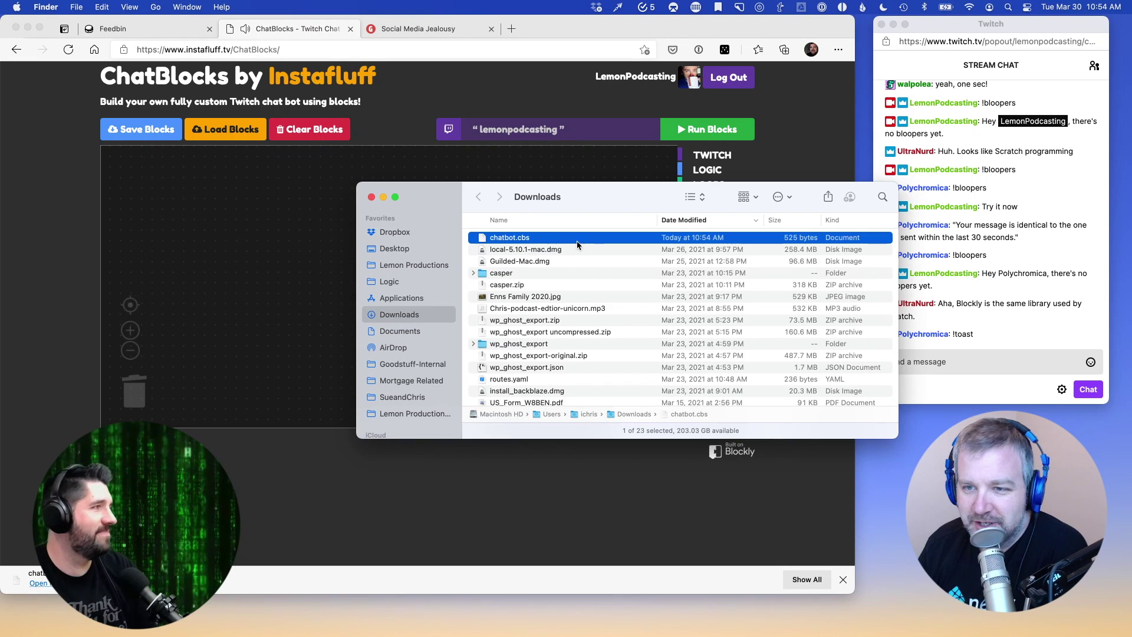
drag(530, 243, 200, 192)
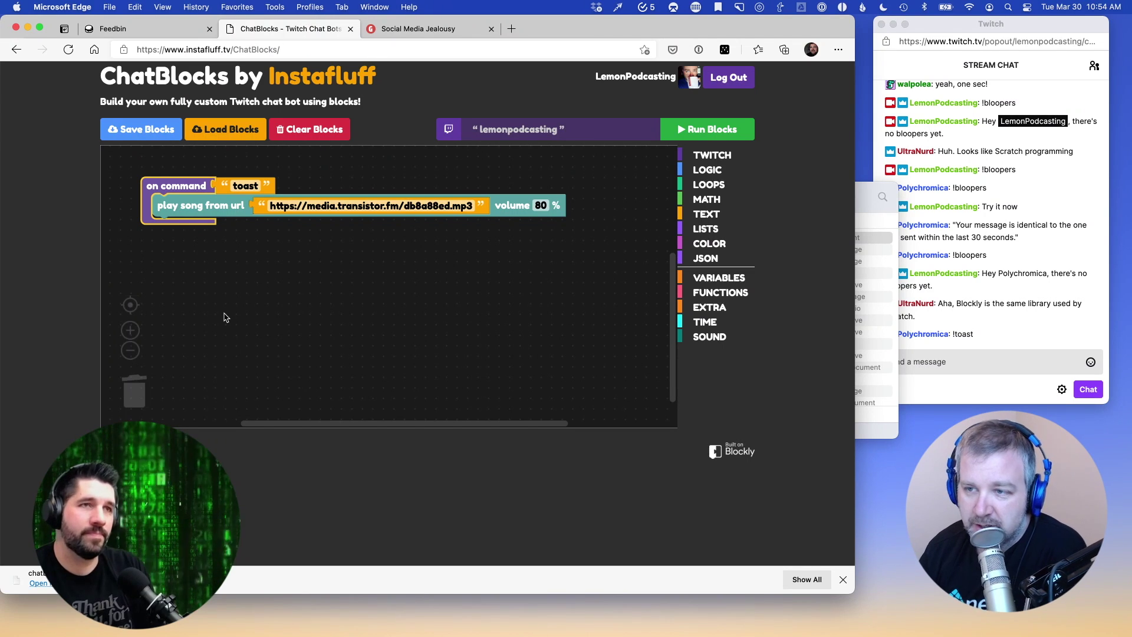
Look through the available blocks in the Lists, Text, Math and Loops categories
click(682, 230)
scroll(576, 291, down, 4)
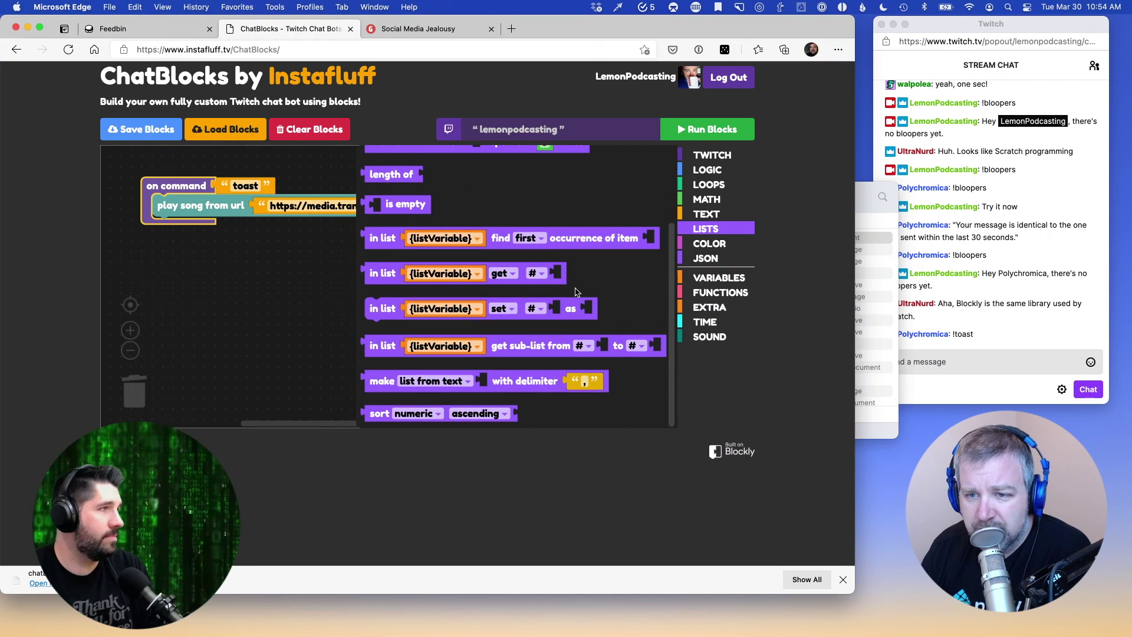
scroll(576, 298, up, 5)
click(701, 229)
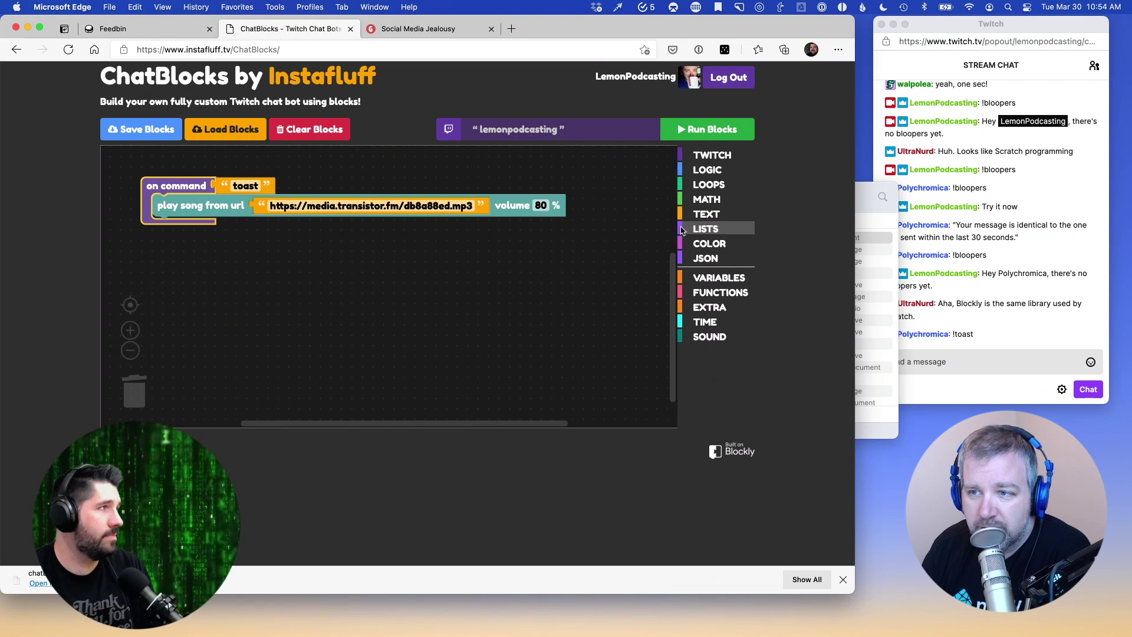
click(679, 217)
click(680, 214)
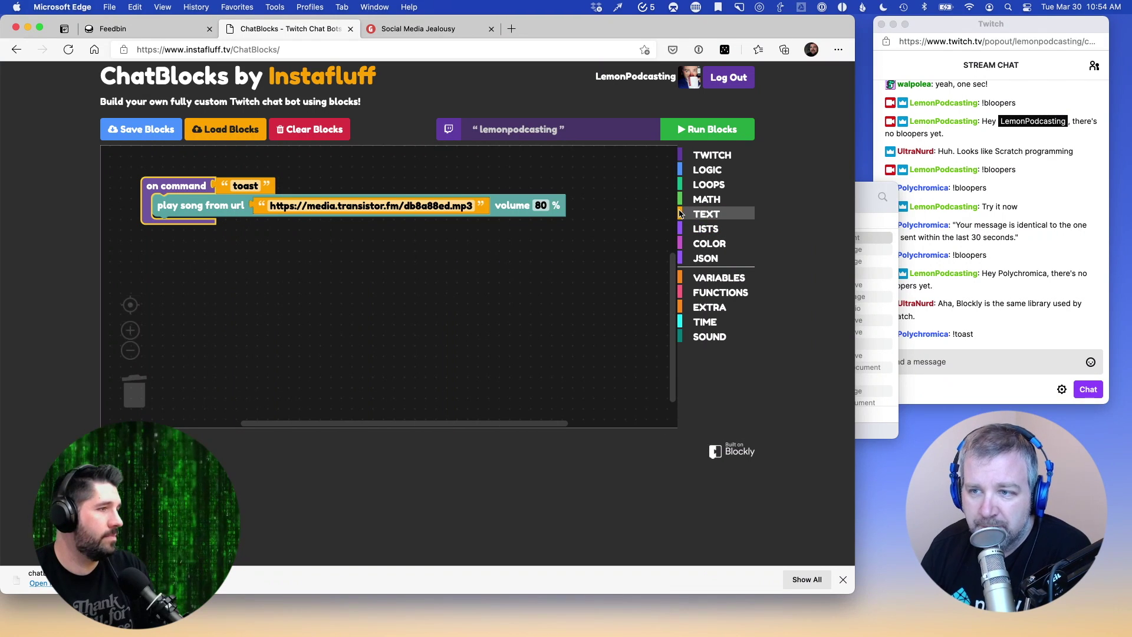
click(683, 200)
scroll(623, 274, down, 3)
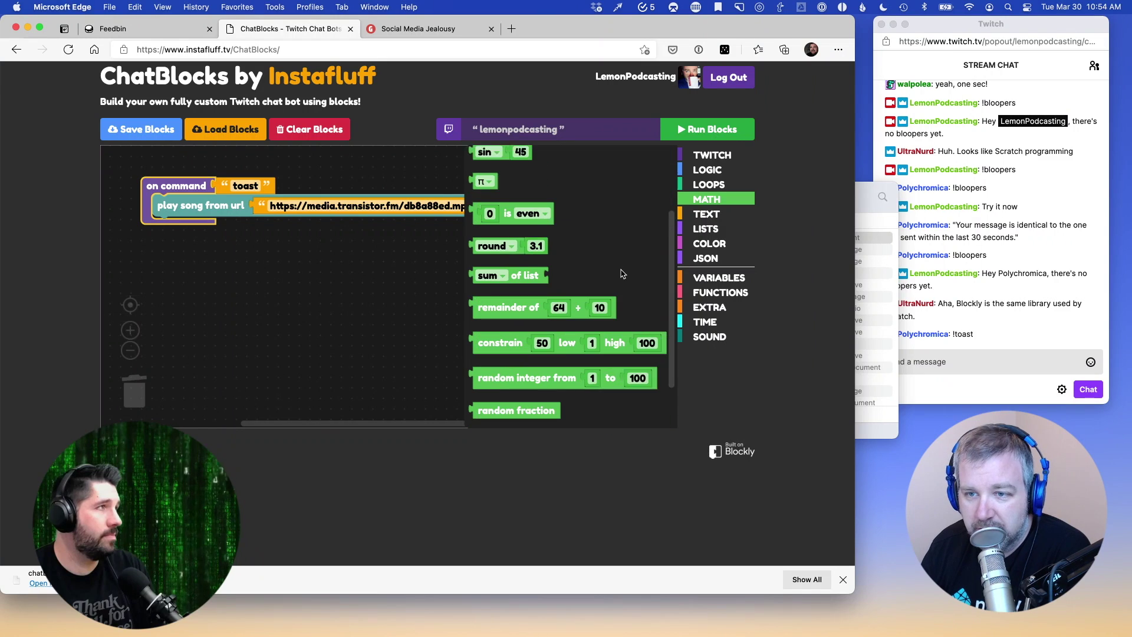
scroll(623, 274, down, 2)
scroll(672, 200, up, 5)
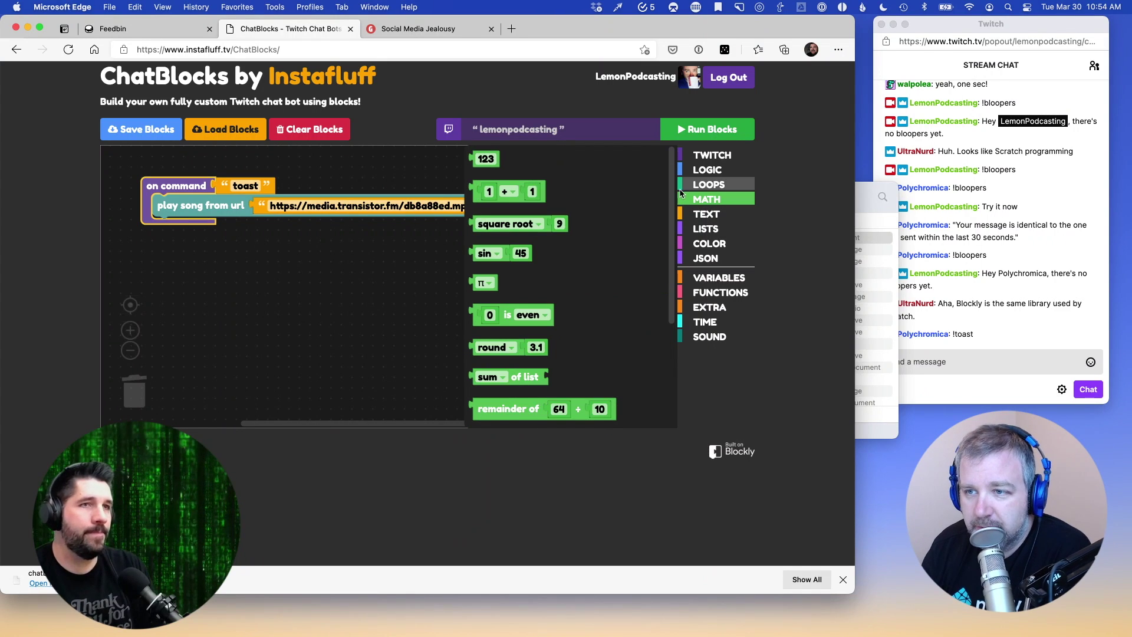
click(681, 189)
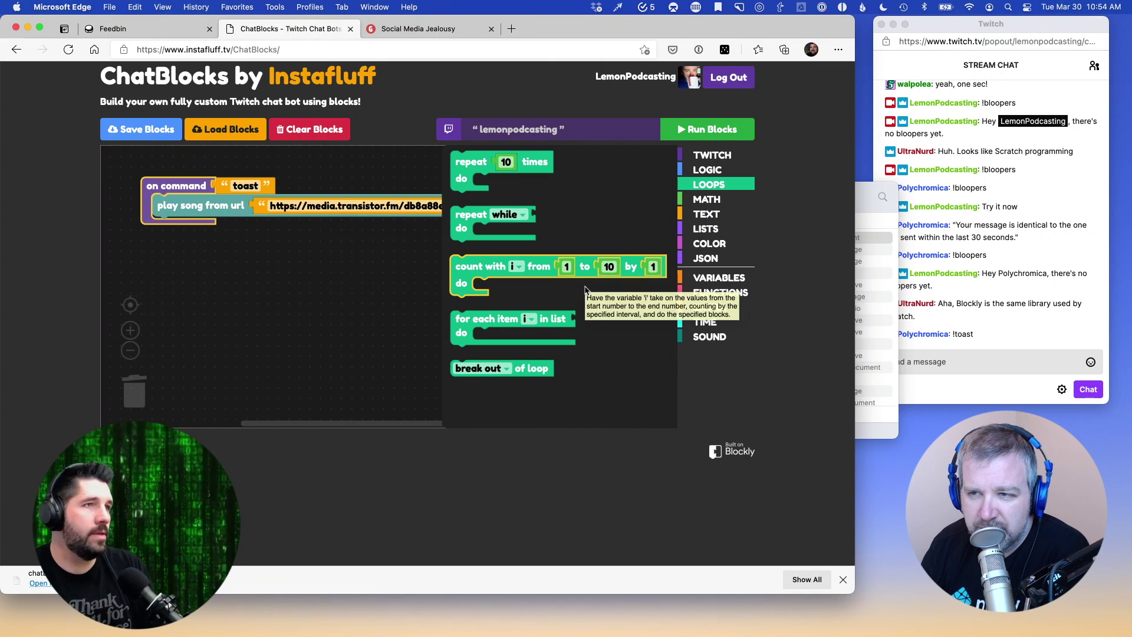
View the Blockly developer site linked below the workspace, and return to ChatBlocks with the block list closed
click(724, 452)
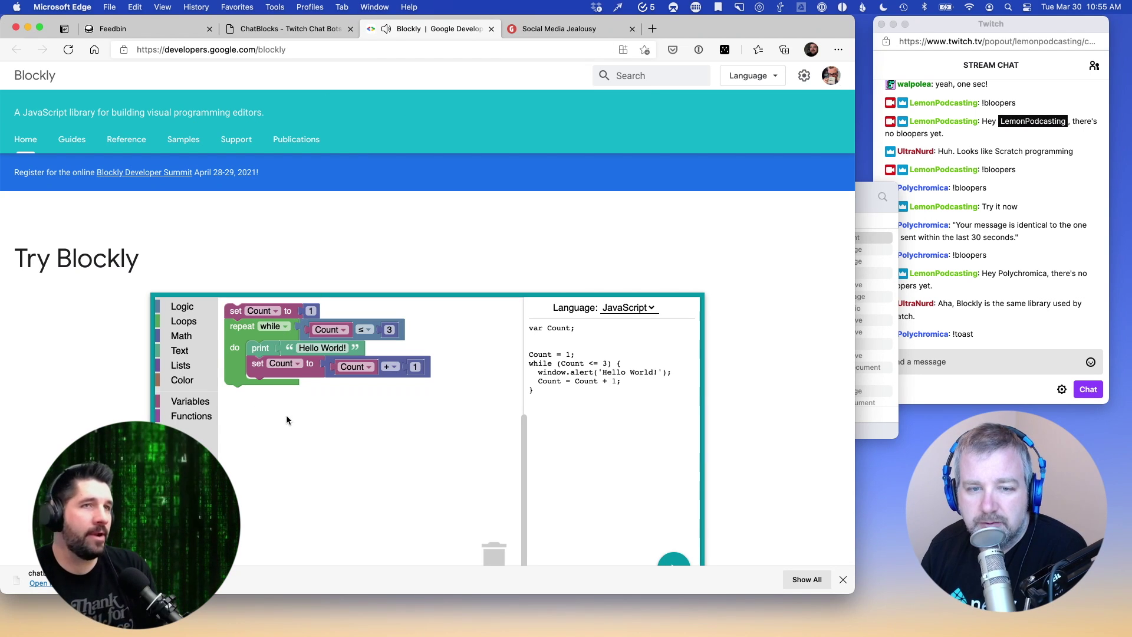
click(491, 29)
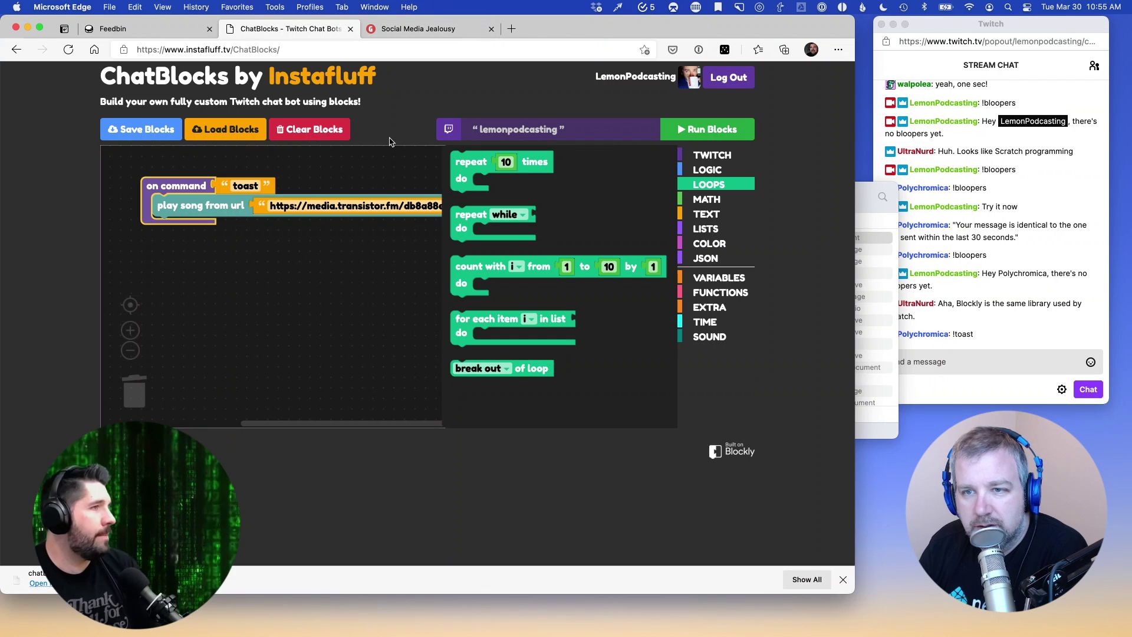
click(701, 191)
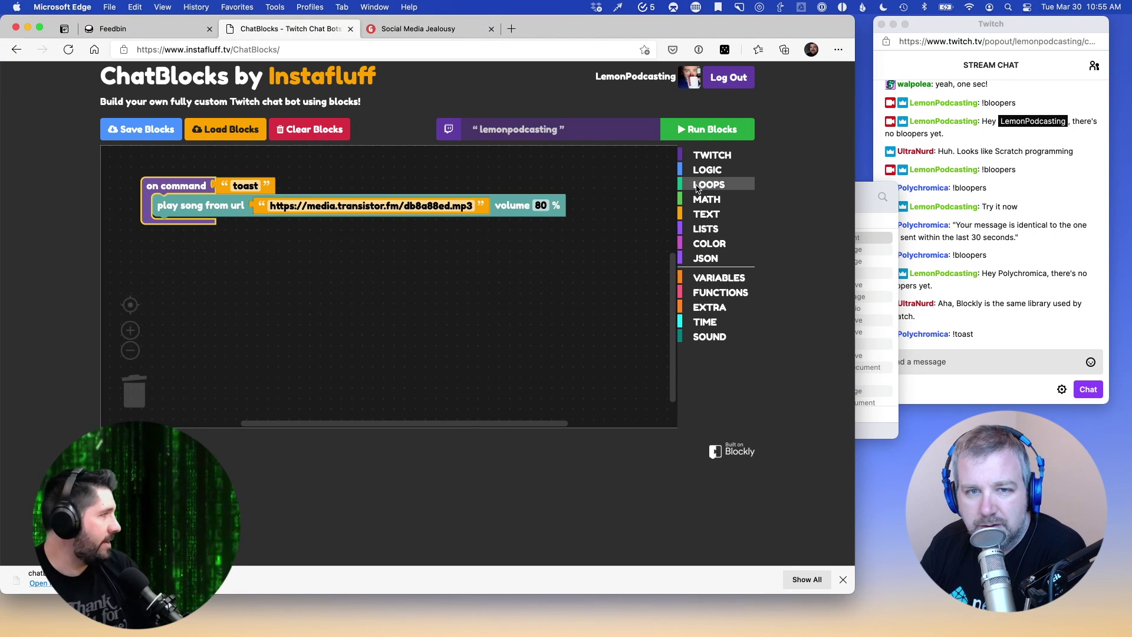
click(310, 285)
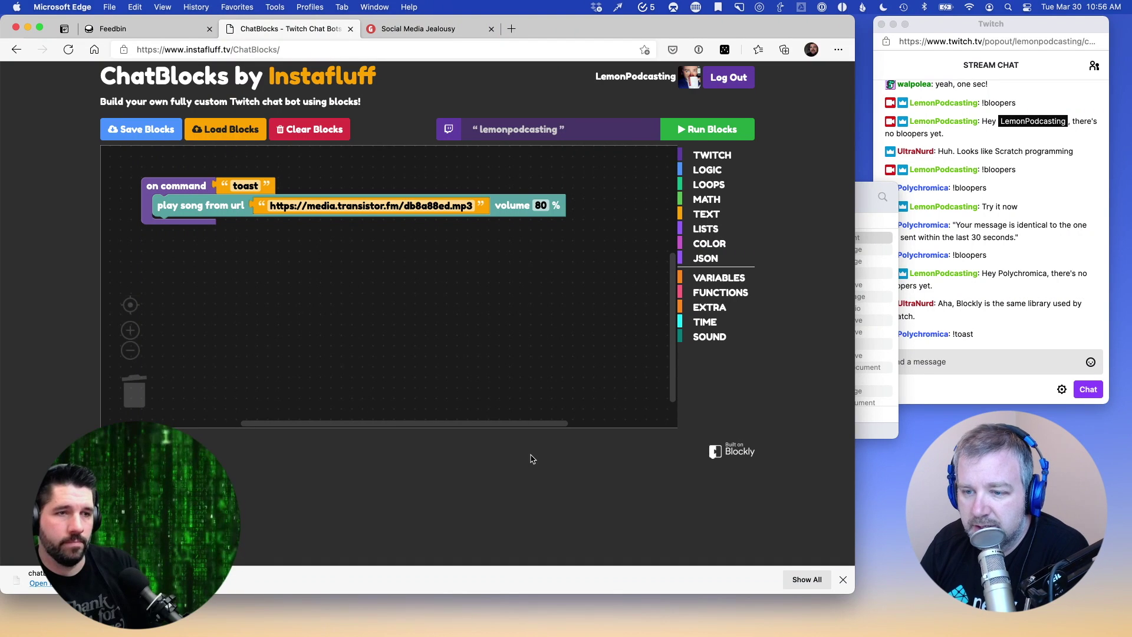
Load nightbot.tv in a new browser tab and look over the features on its home page
key(super+t)
text(nightbot.t)
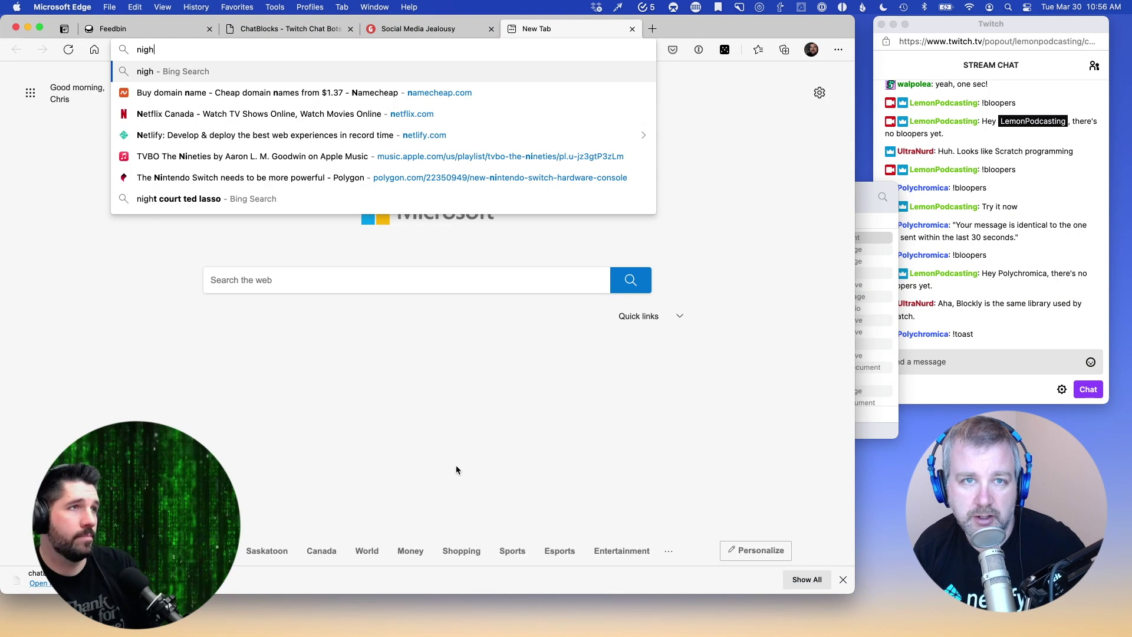
text(v)
key(Return)
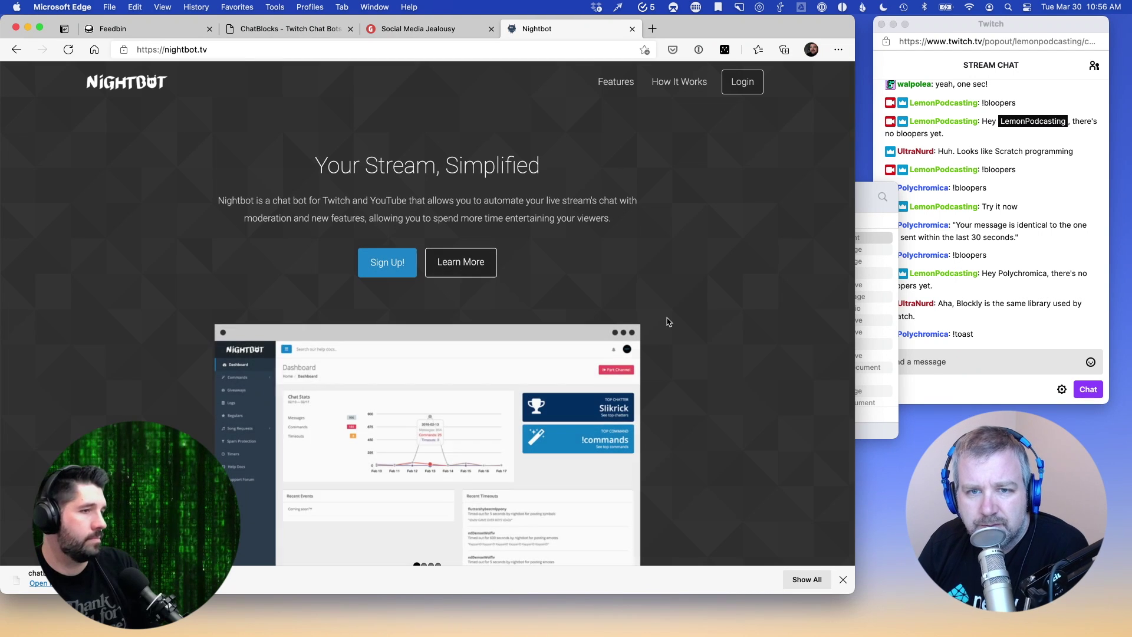
scroll(568, 380, down, 5)
scroll(569, 381, down, 6)
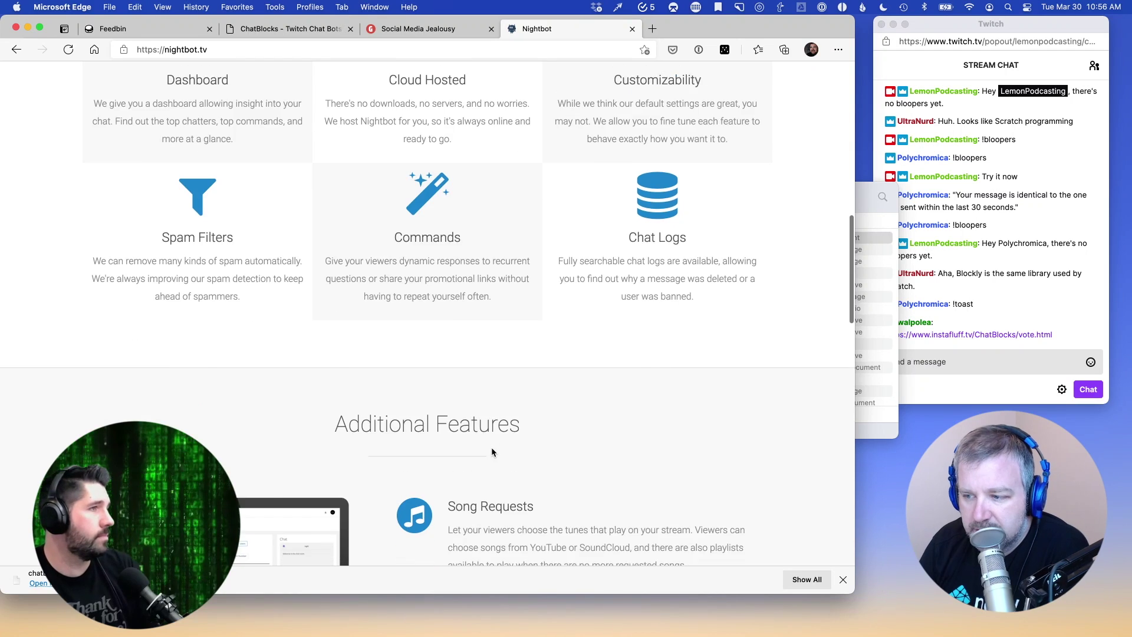
scroll(490, 446, up, 15)
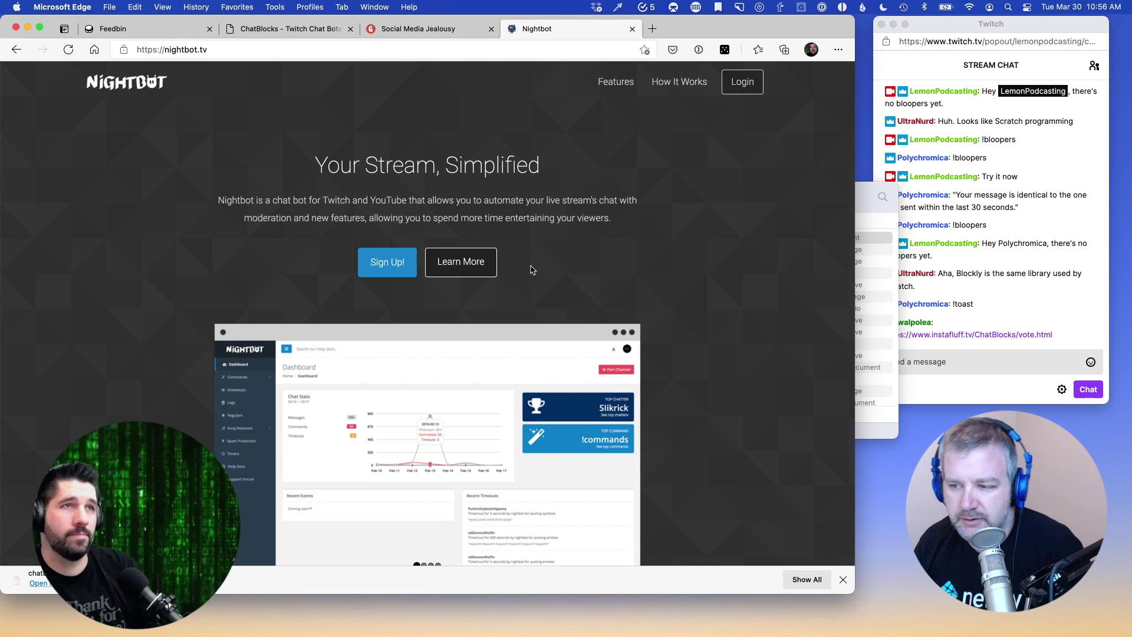
click(277, 34)
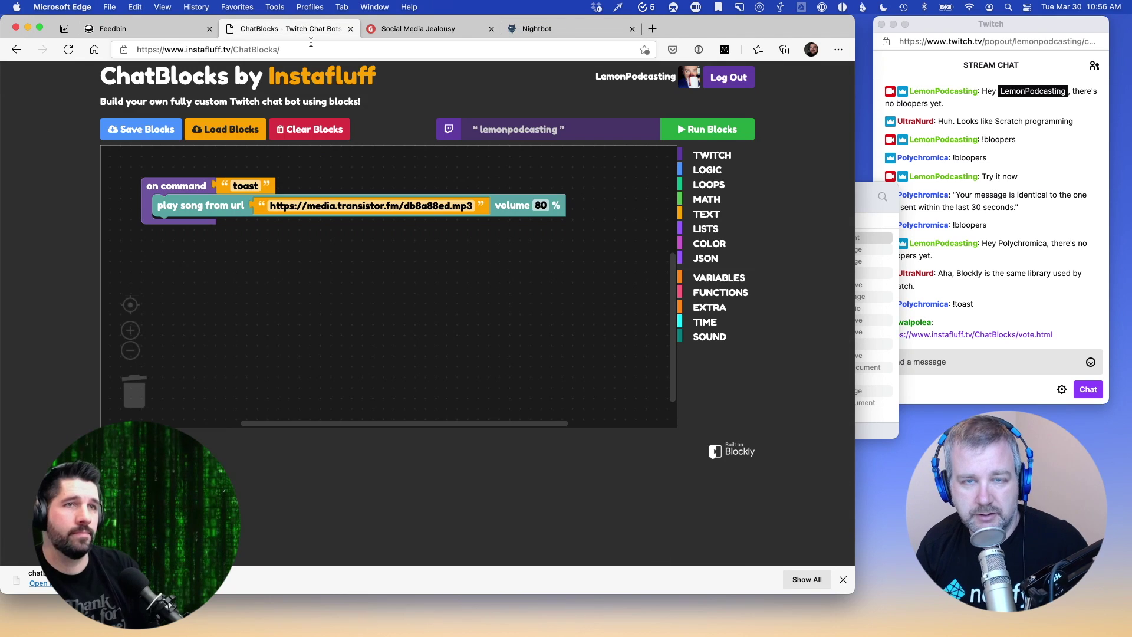
key(super+t)
text(ins)
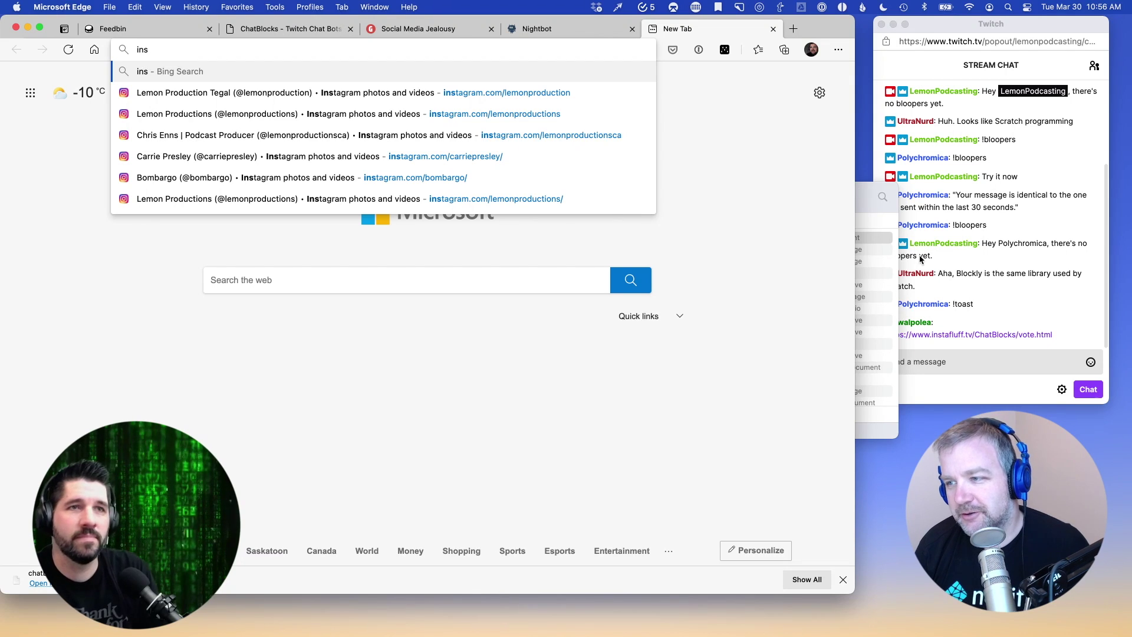
click(1014, 334)
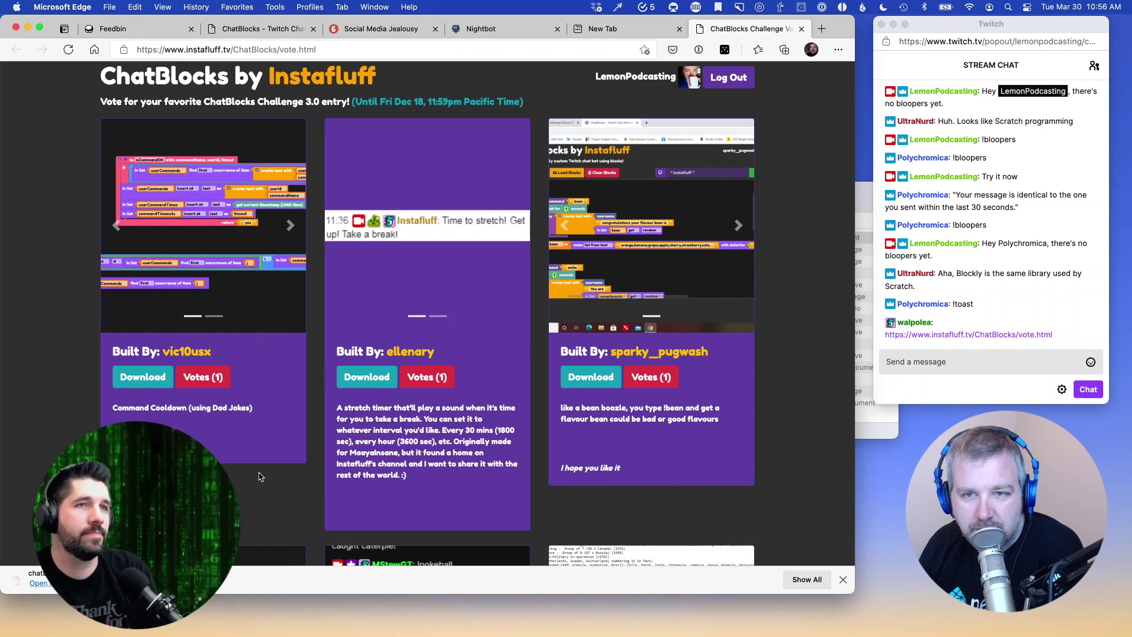
scroll(258, 472, down, 1)
scroll(277, 493, up, 1)
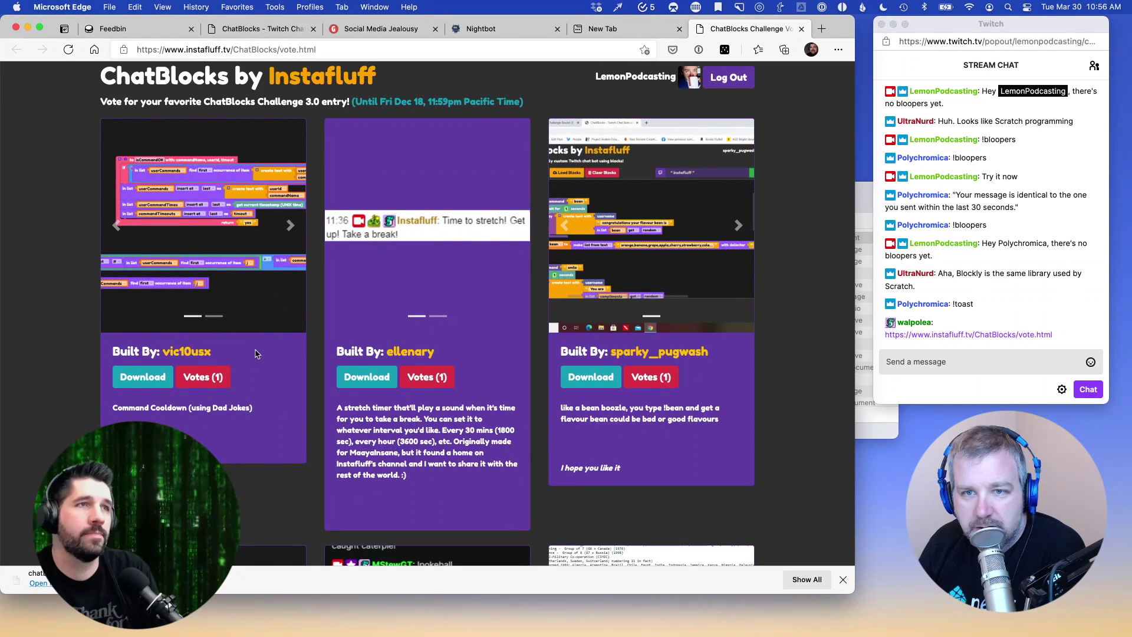
Browse the ChatBlocks Challenge entries down to the twitch-a-sketch drawing app and read their descriptions, with the download bar closed
scroll(258, 357, down, 2)
scroll(257, 357, down, 3)
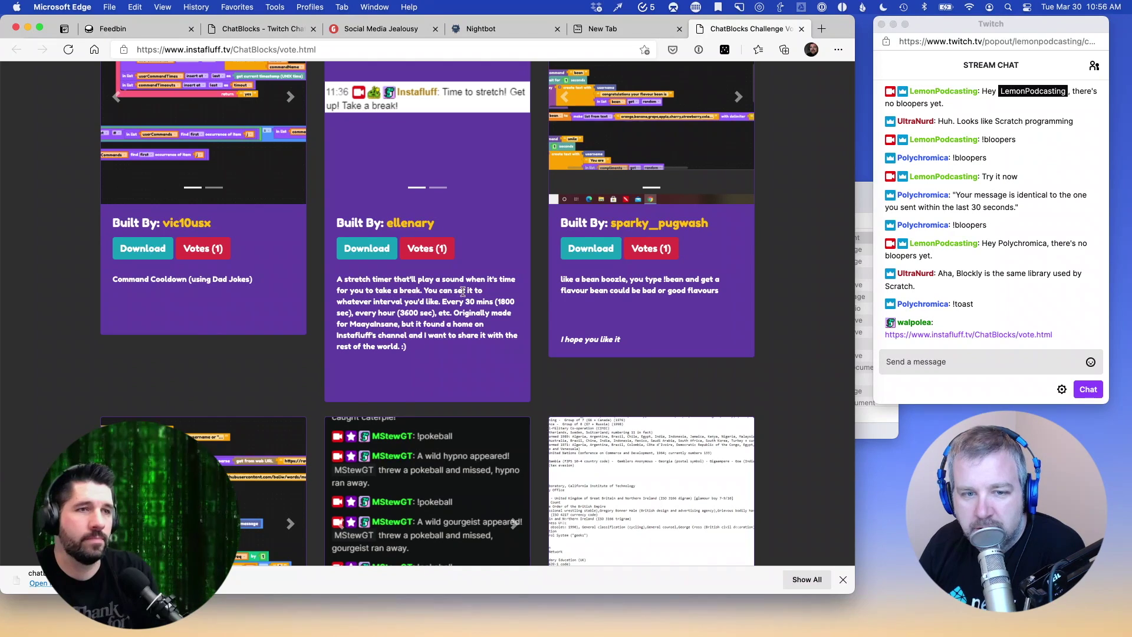
scroll(449, 327, down, 5)
scroll(449, 328, up, 10)
scroll(449, 327, down, 7)
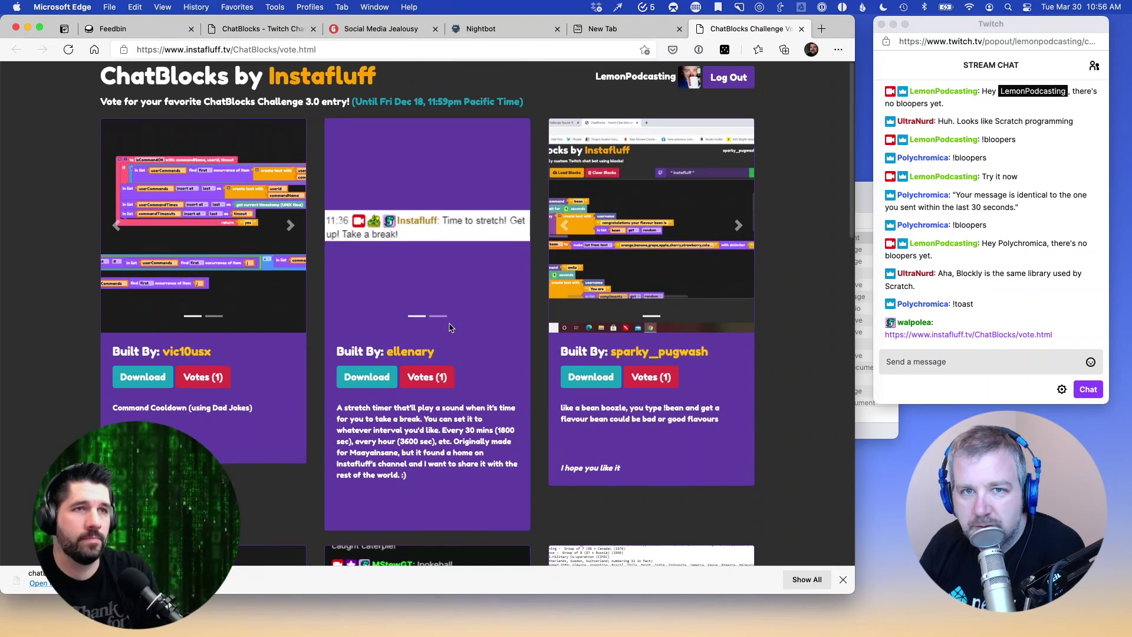
scroll(450, 327, down, 5)
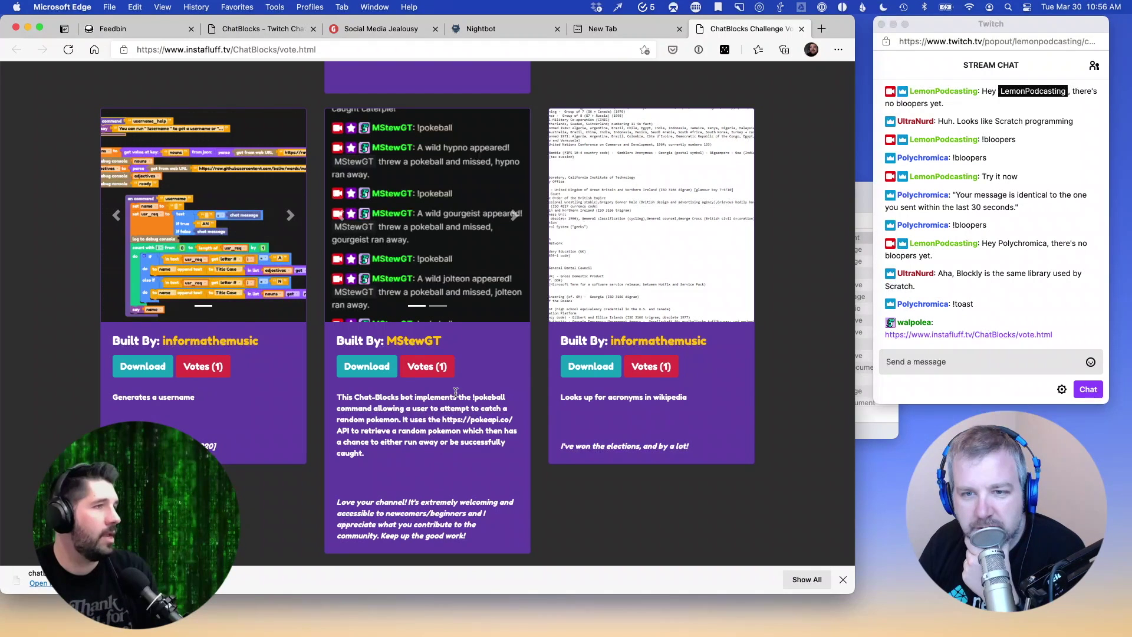
scroll(455, 392, down, 2)
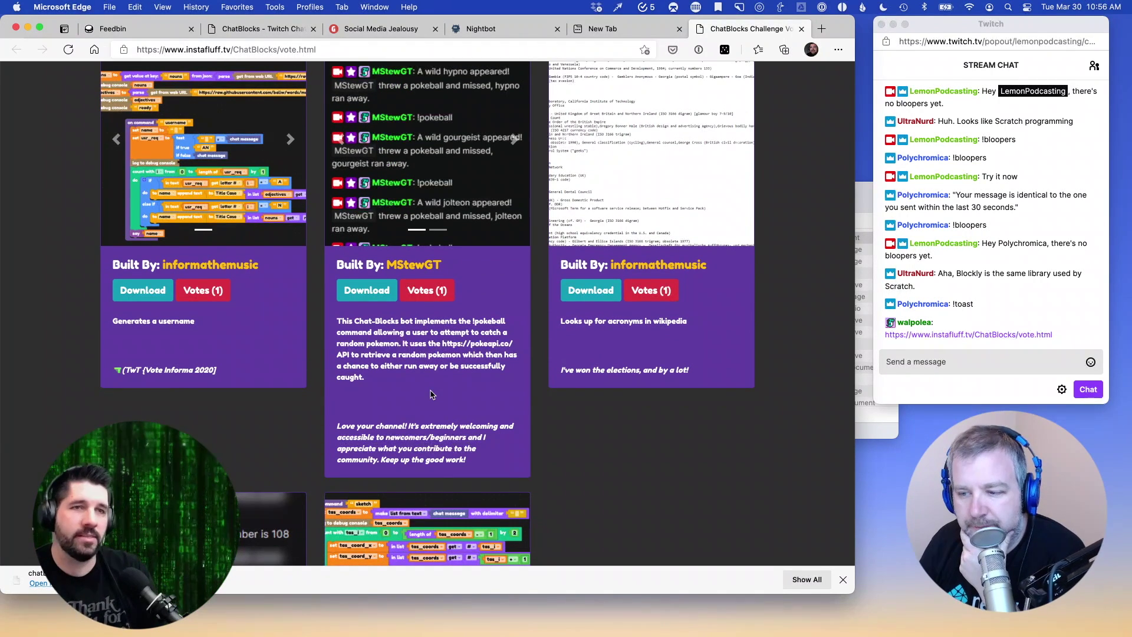
click(842, 576)
scroll(531, 401, down, 5)
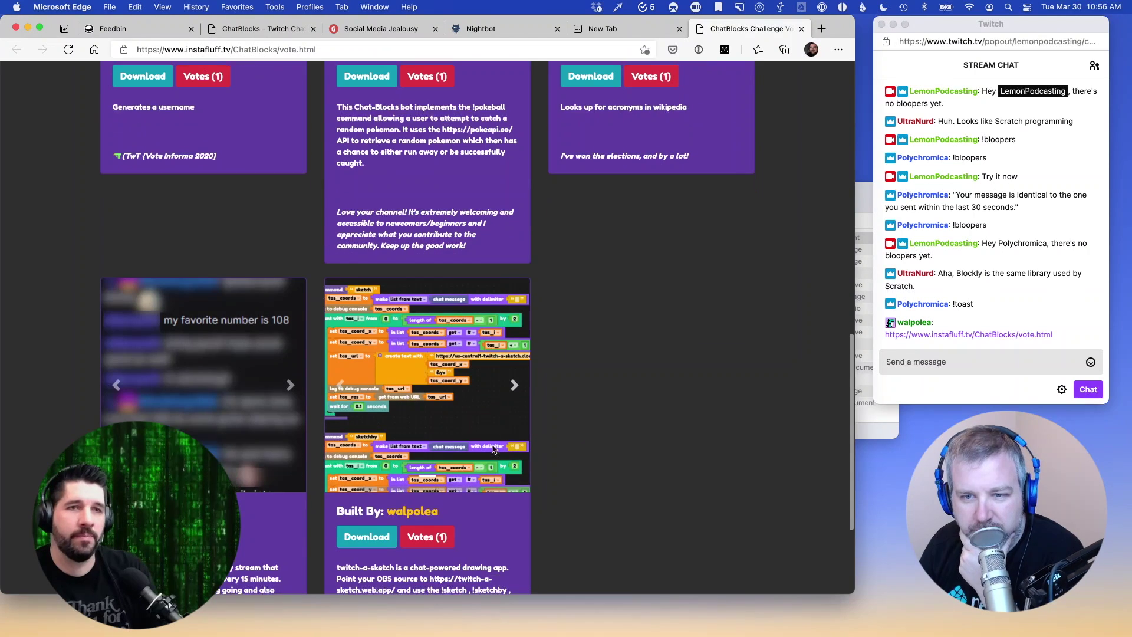
scroll(489, 412, down, 1)
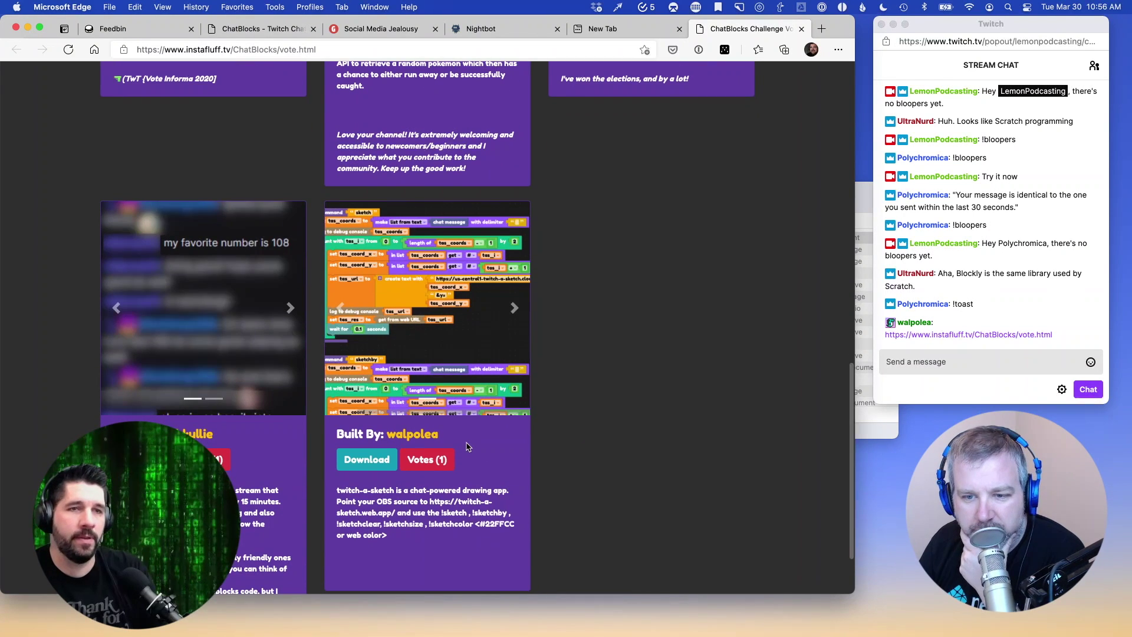
scroll(477, 431, down, 1)
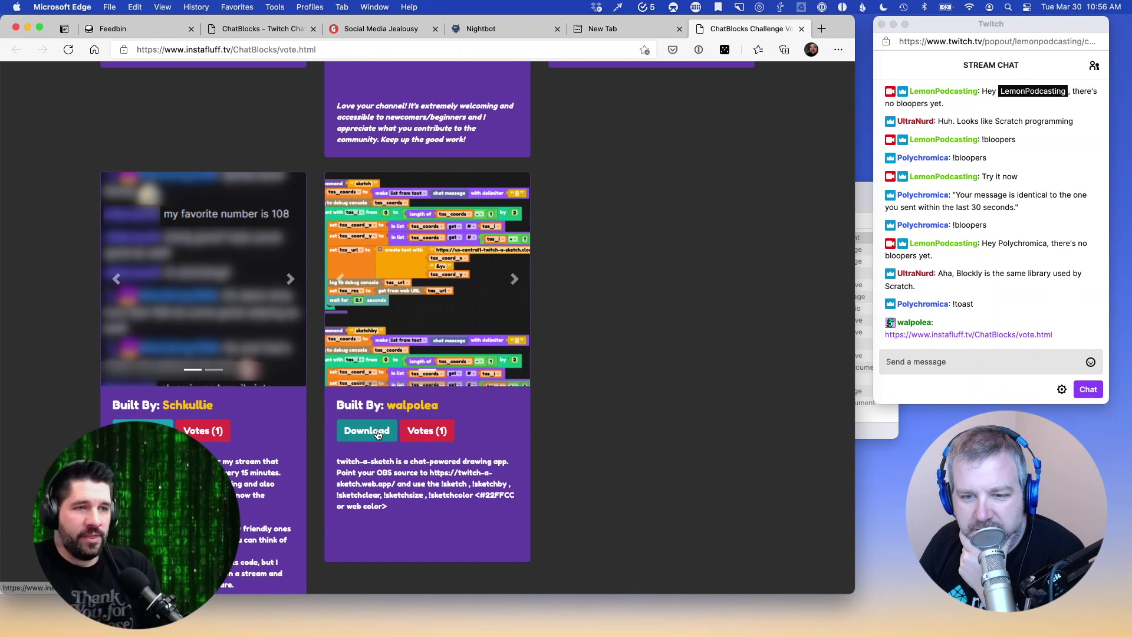
mouse_move(430, 473)
mouse_down()
mouse_move(488, 475)
mouse_move(396, 482)
mouse_up()
scroll(509, 472, down, 1)
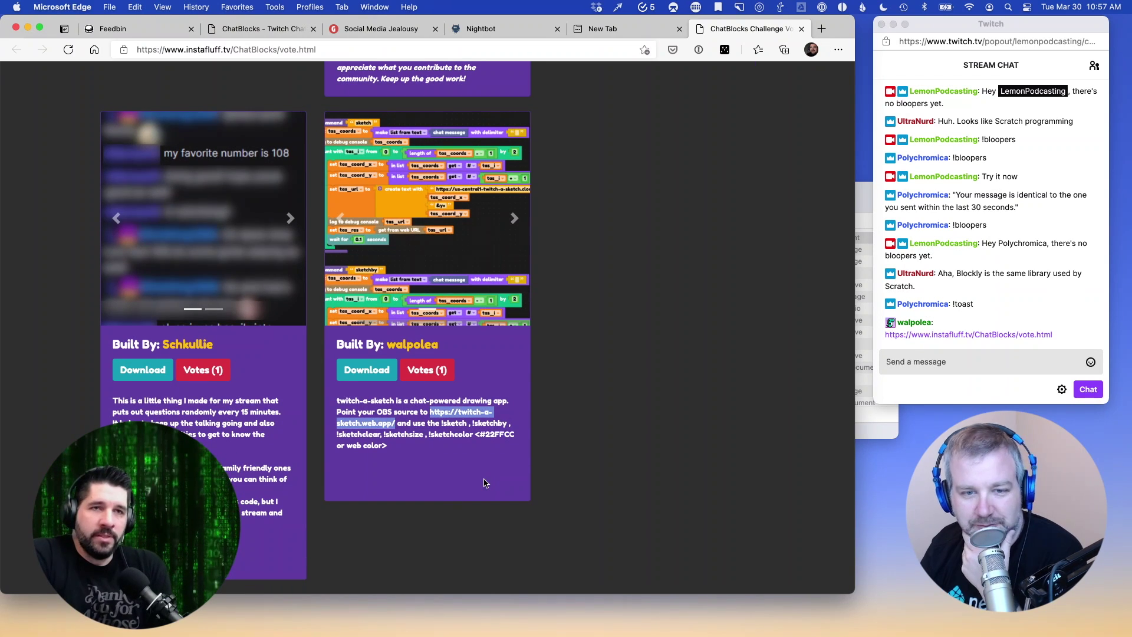
Download the challenge entry that posts random questions every 15 minutes and load its file into the ChatBlocks workspace
click(147, 371)
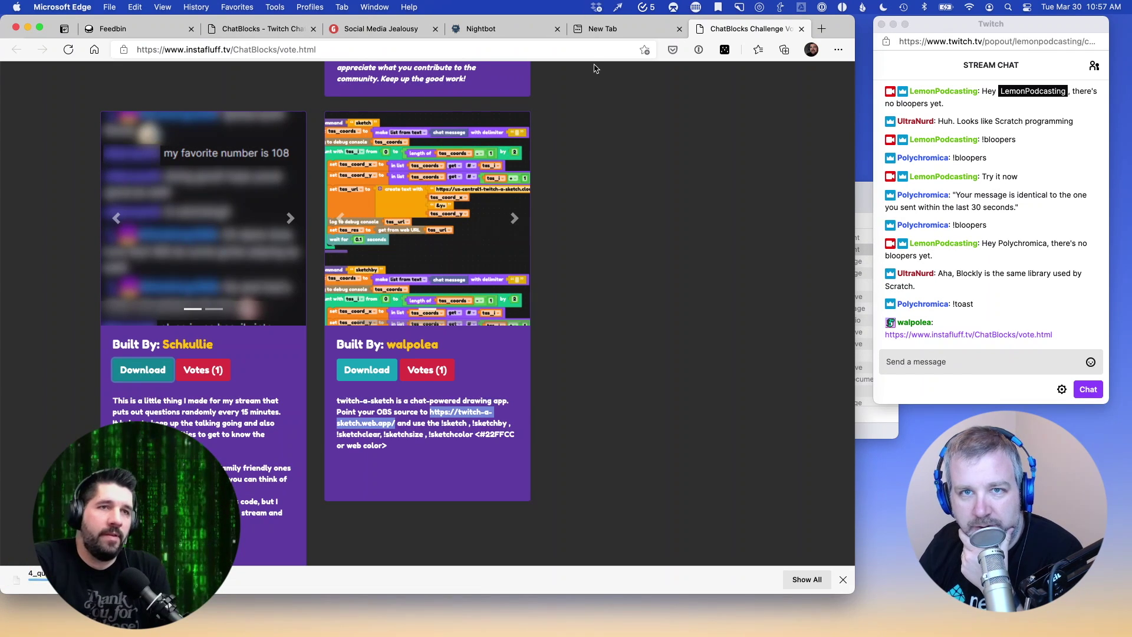
click(278, 30)
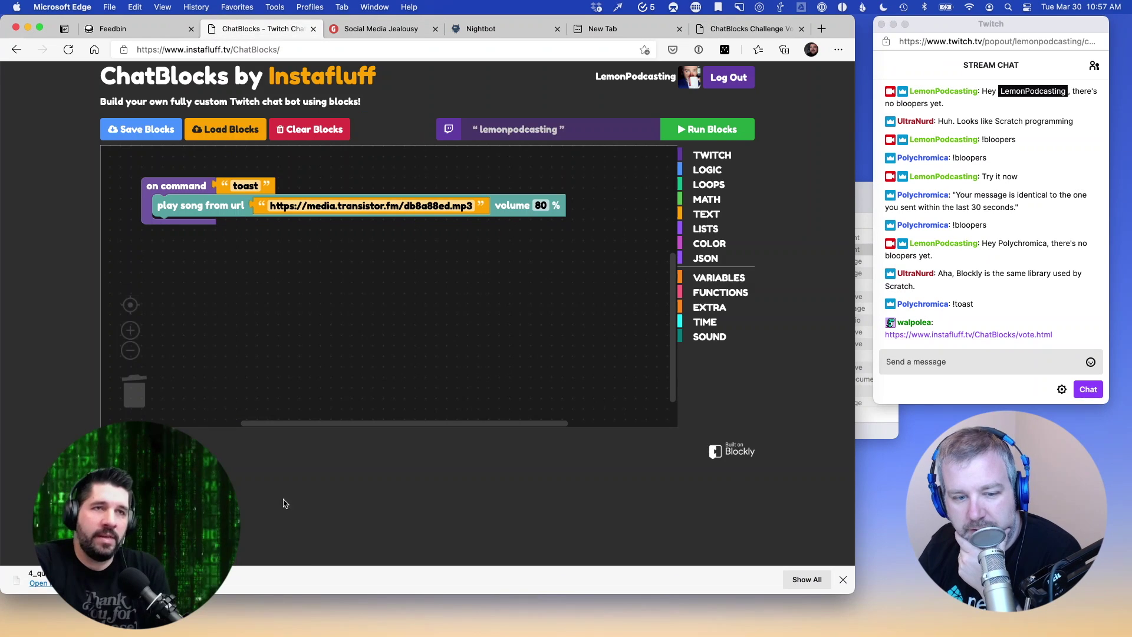
click(139, 580)
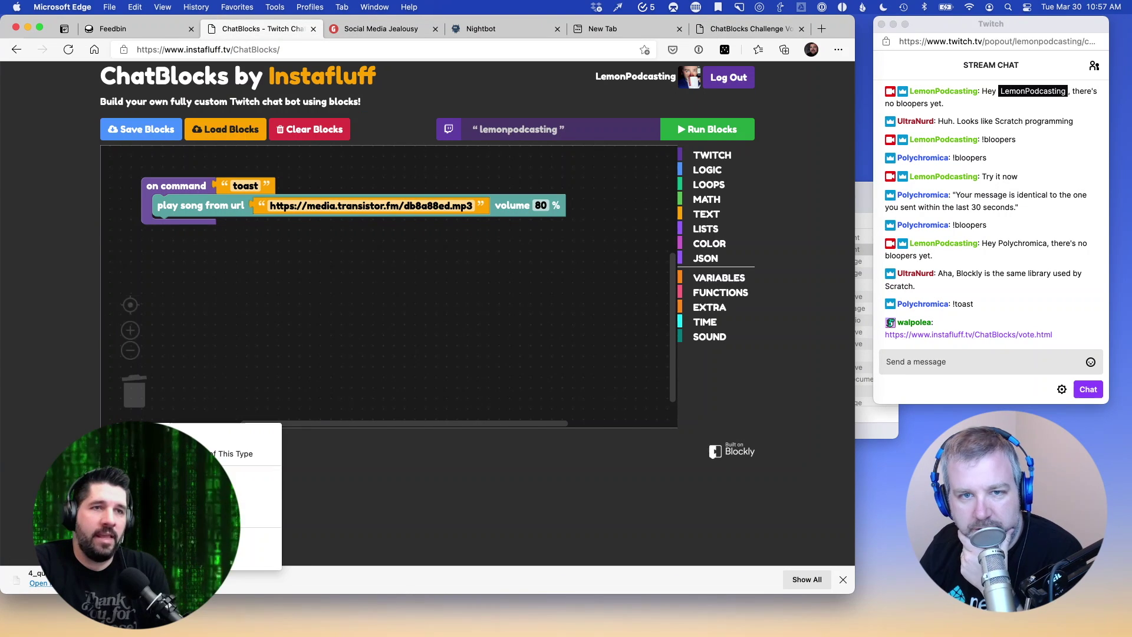
click(254, 483)
drag(529, 237, 235, 330)
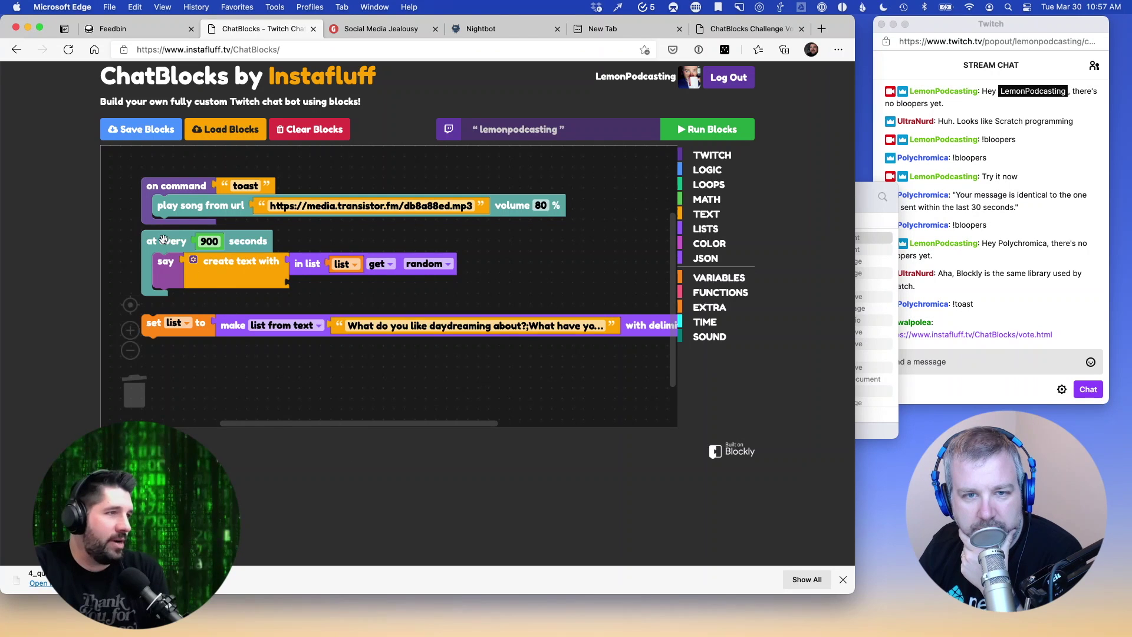
Move the timed question block away from the toast command and delete the toast command block with its song block
drag(174, 237, 195, 247)
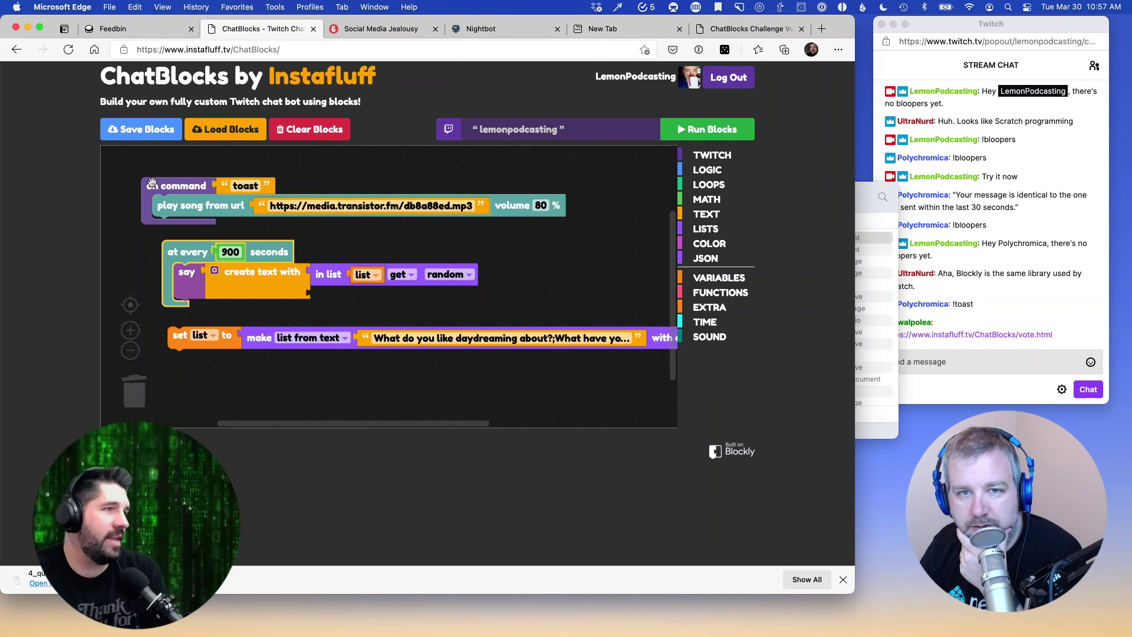
drag(155, 188, 130, 371)
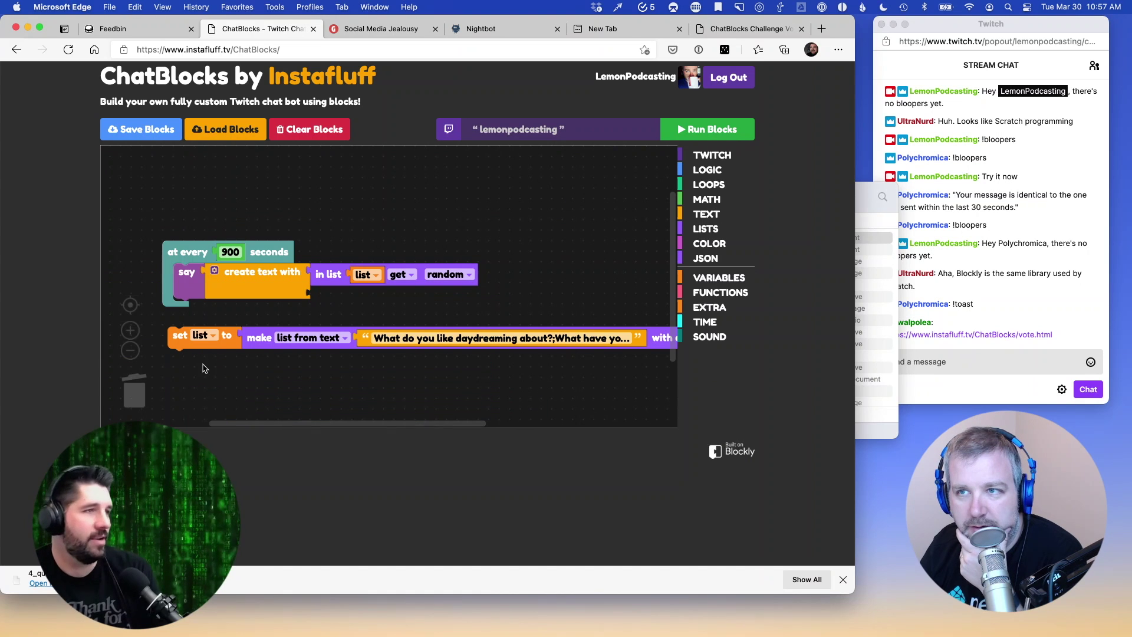
Return to the ChatBlocks Challenge entries and read the twitch-a-sketch description and its chat commands
click(744, 28)
scroll(390, 412, up, 5)
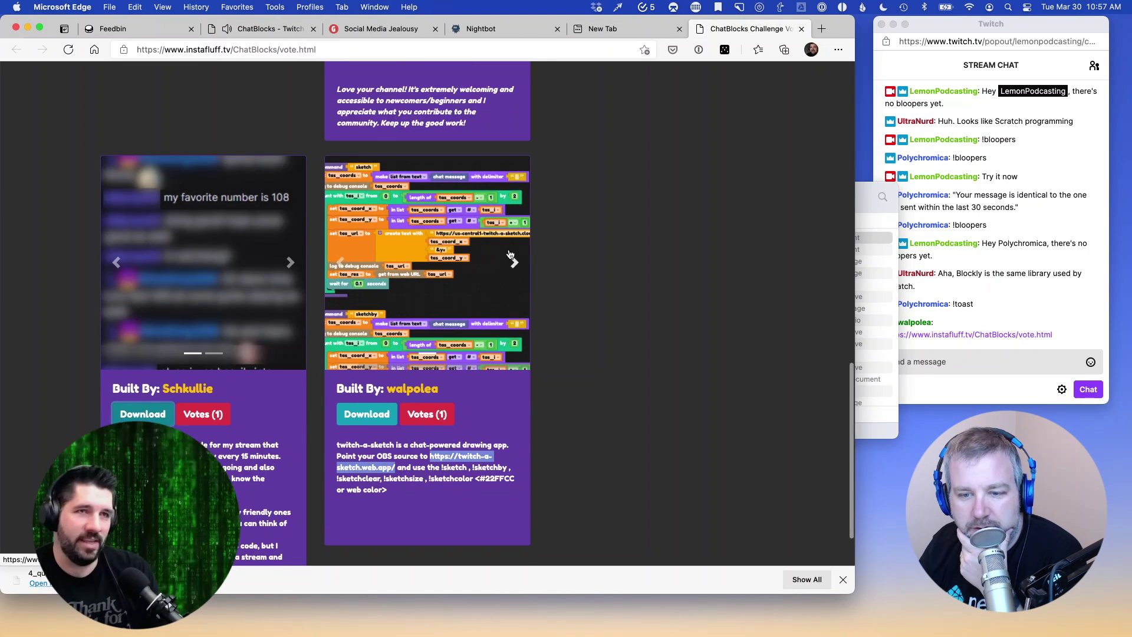
scroll(389, 413, down, 4)
click(389, 412)
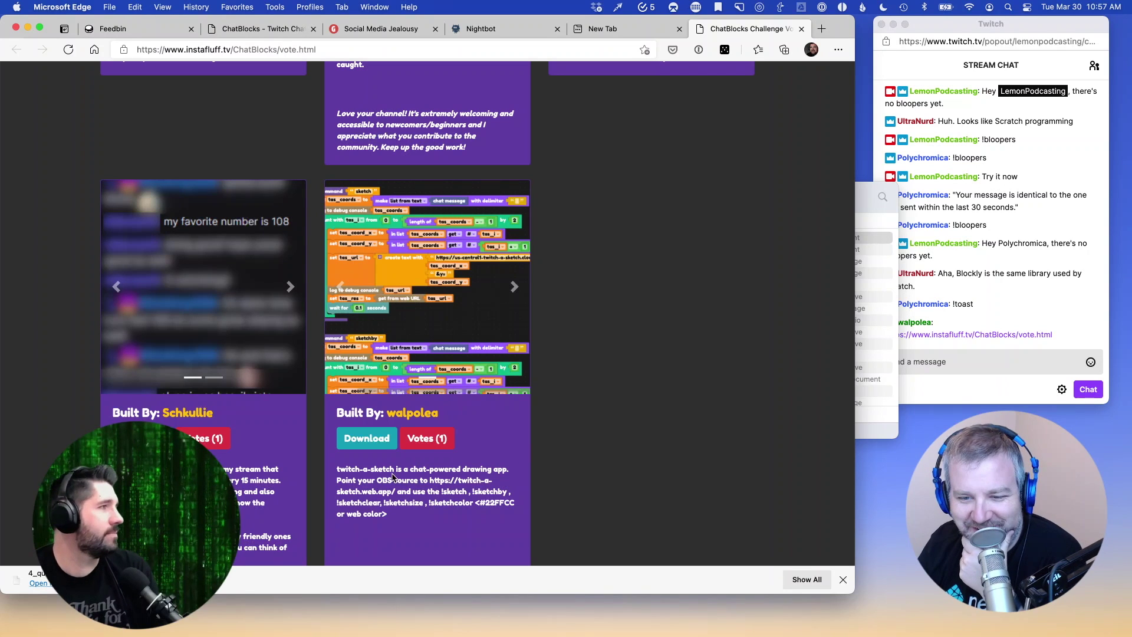
drag(341, 470, 444, 469)
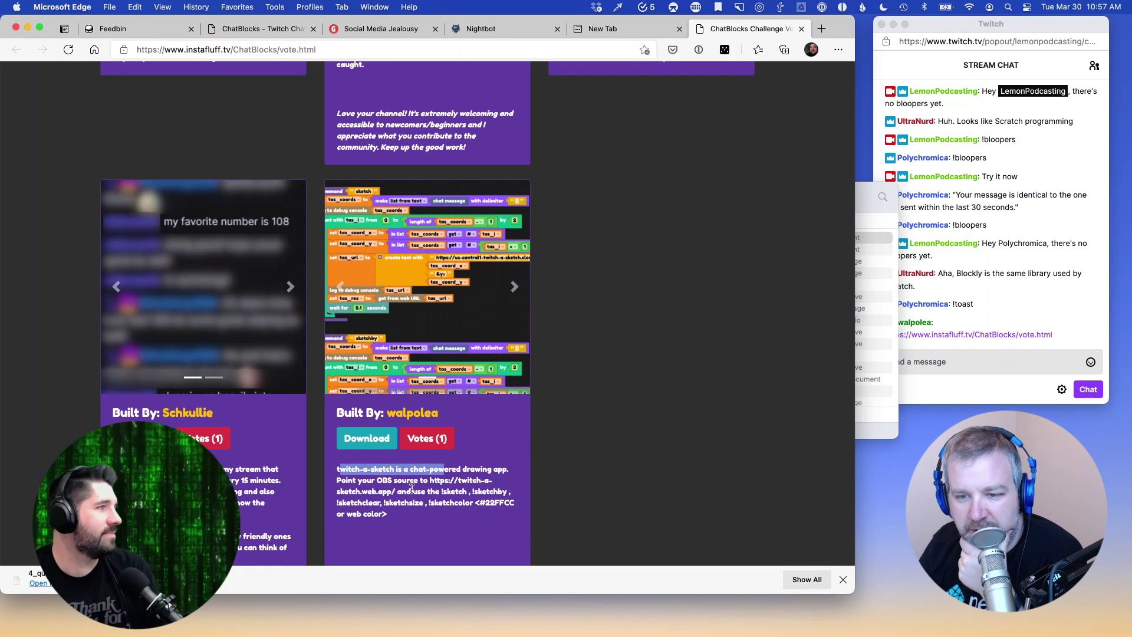
click(453, 502)
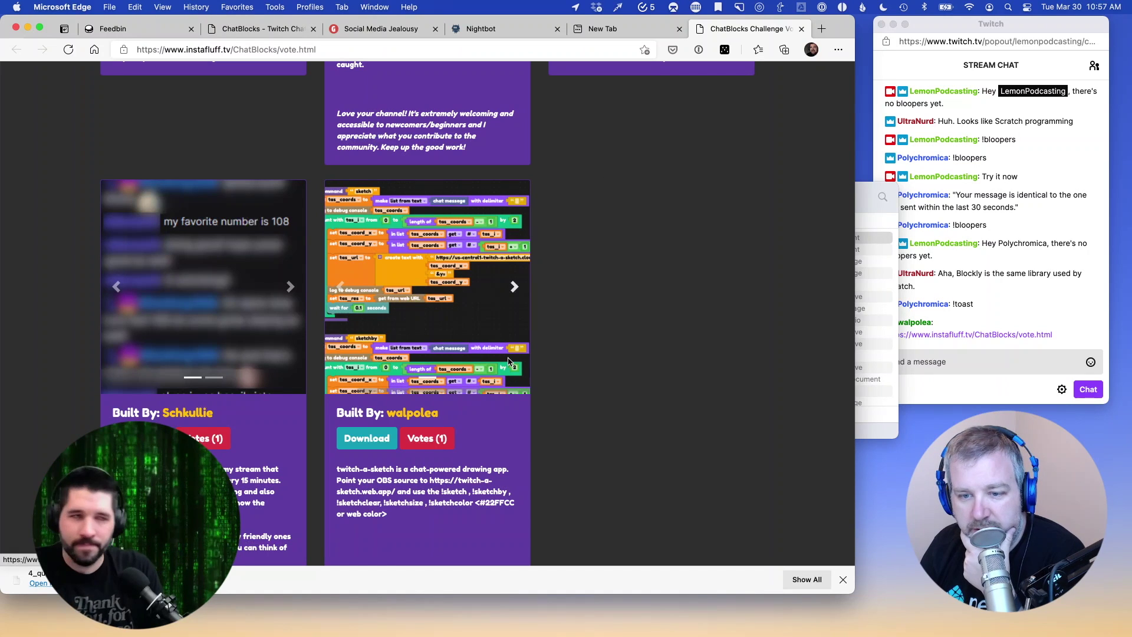
scroll(450, 434, down, 3)
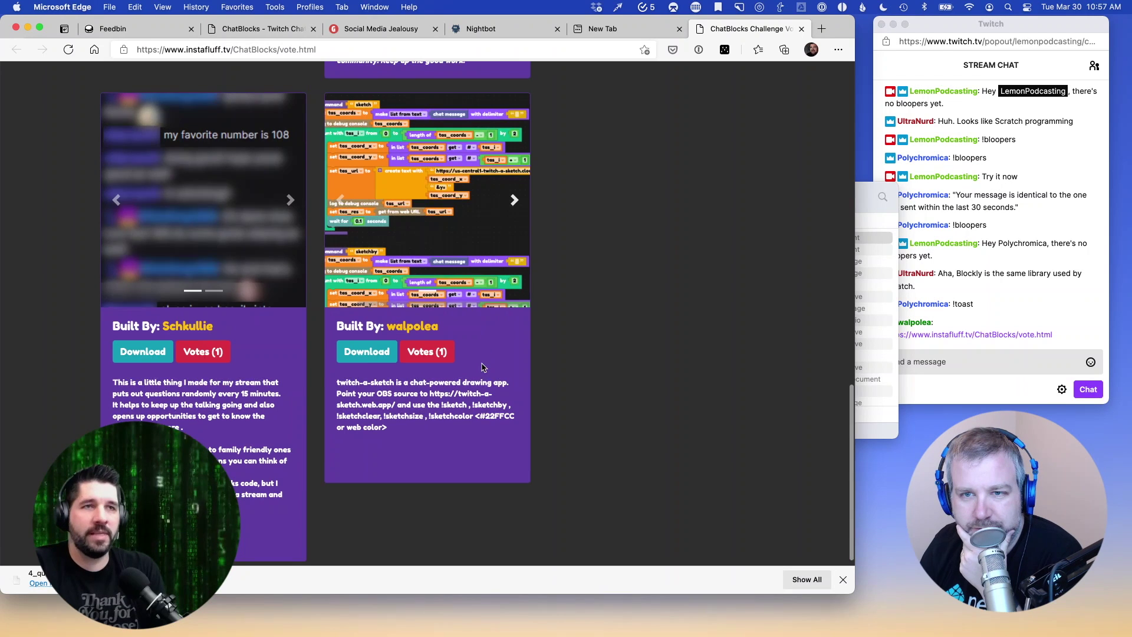
scroll(484, 365, up, 3)
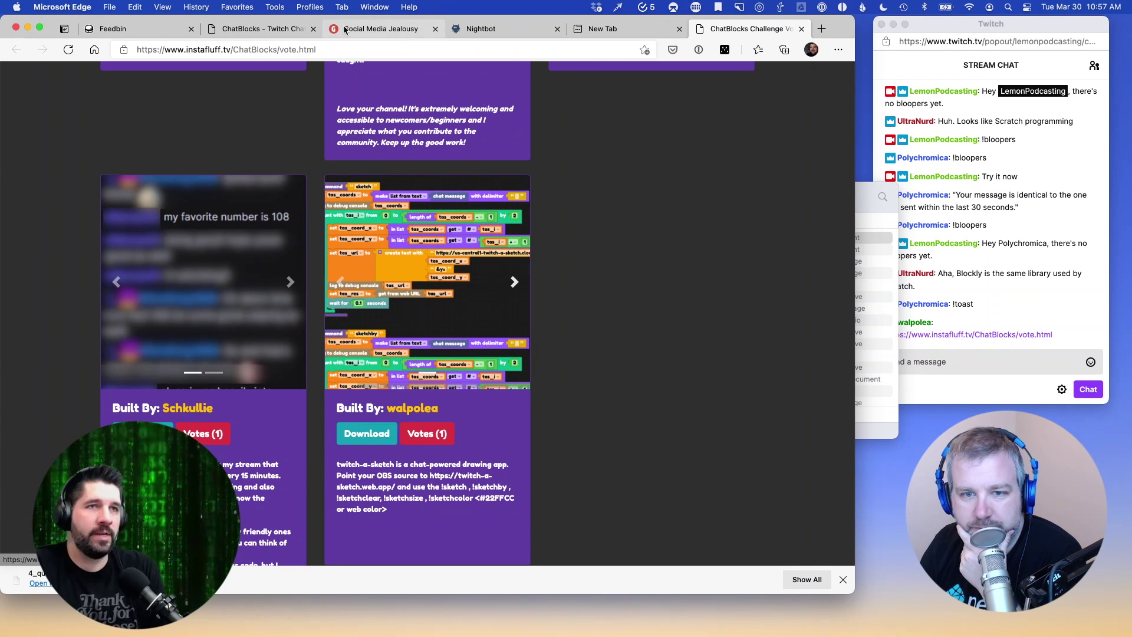
Go back to the ChatBlocks workspace and run the random-question blocks
key(super+2)
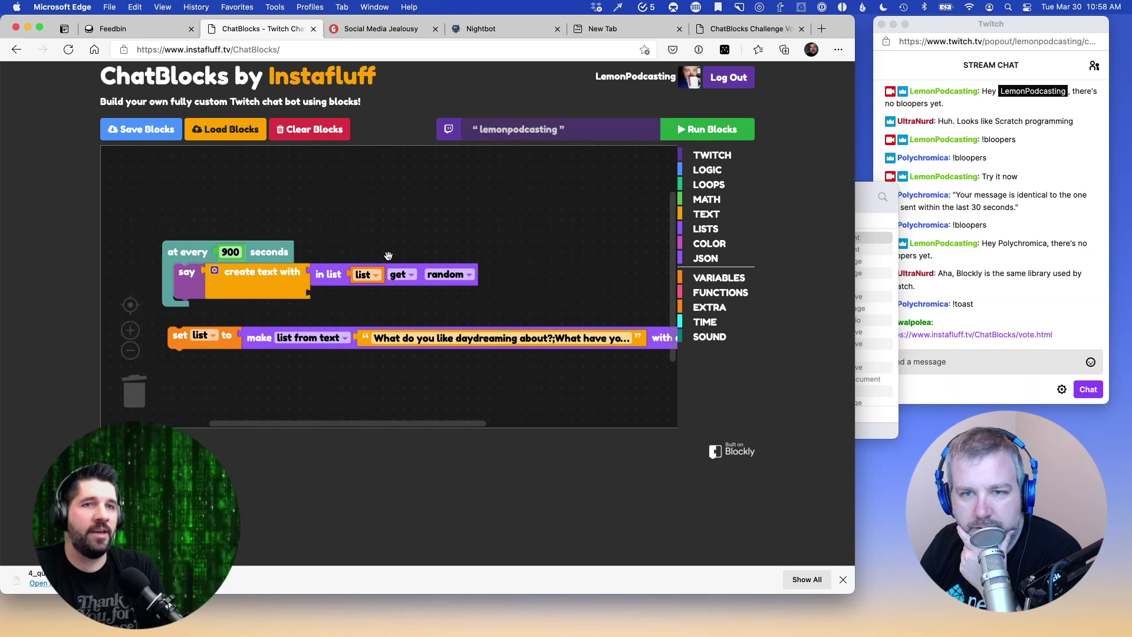
click(708, 129)
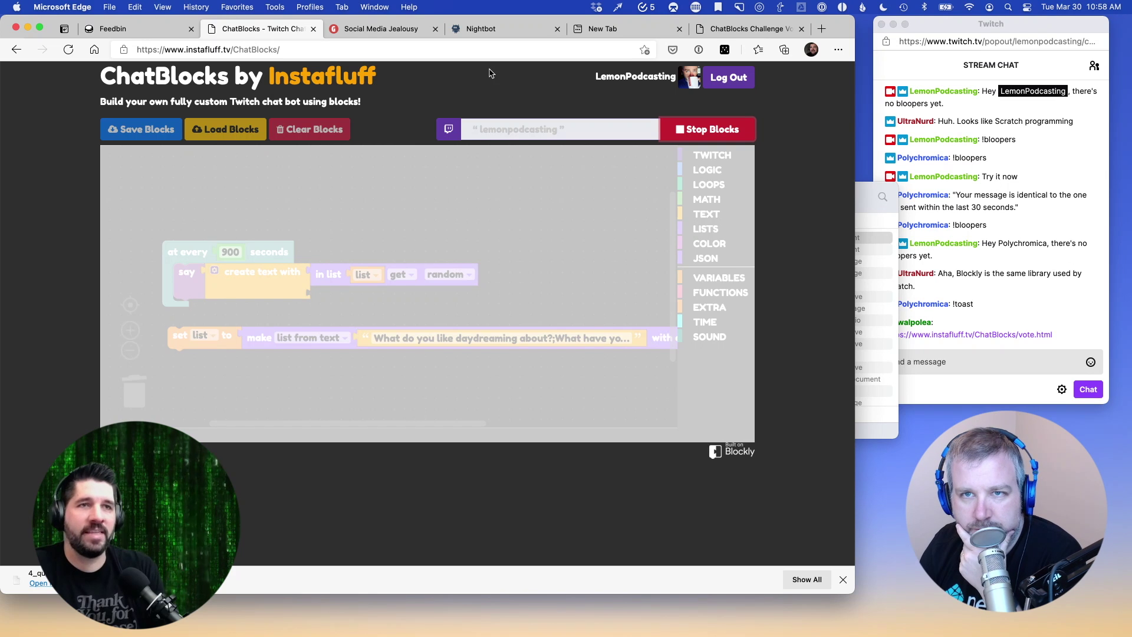
click(733, 30)
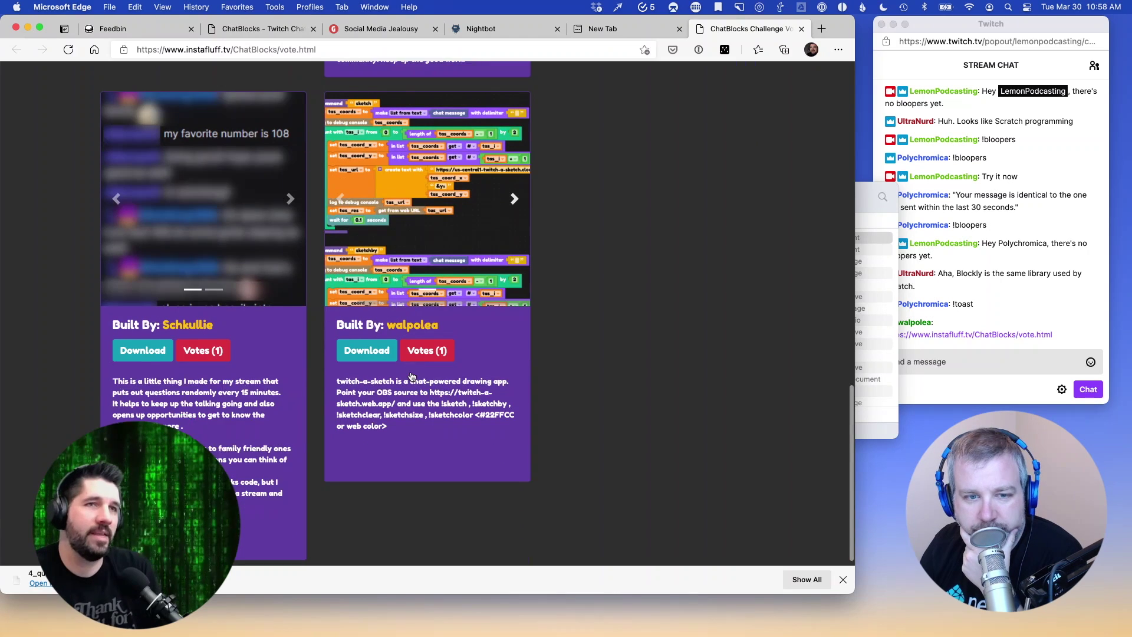
scroll(411, 376, down, 1)
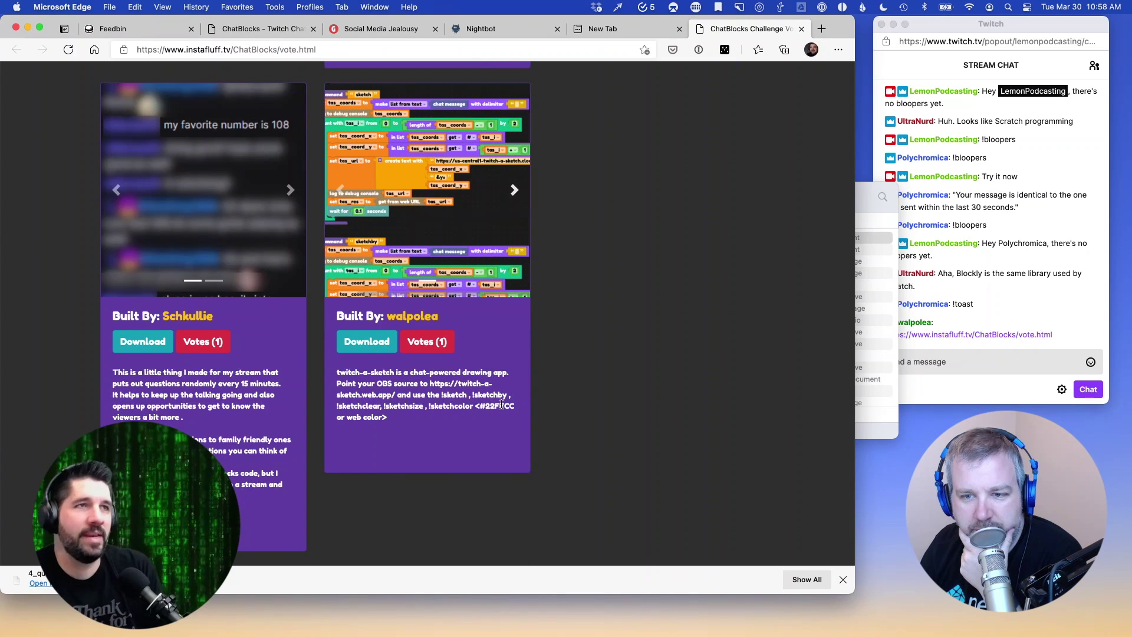
drag(430, 384, 396, 392)
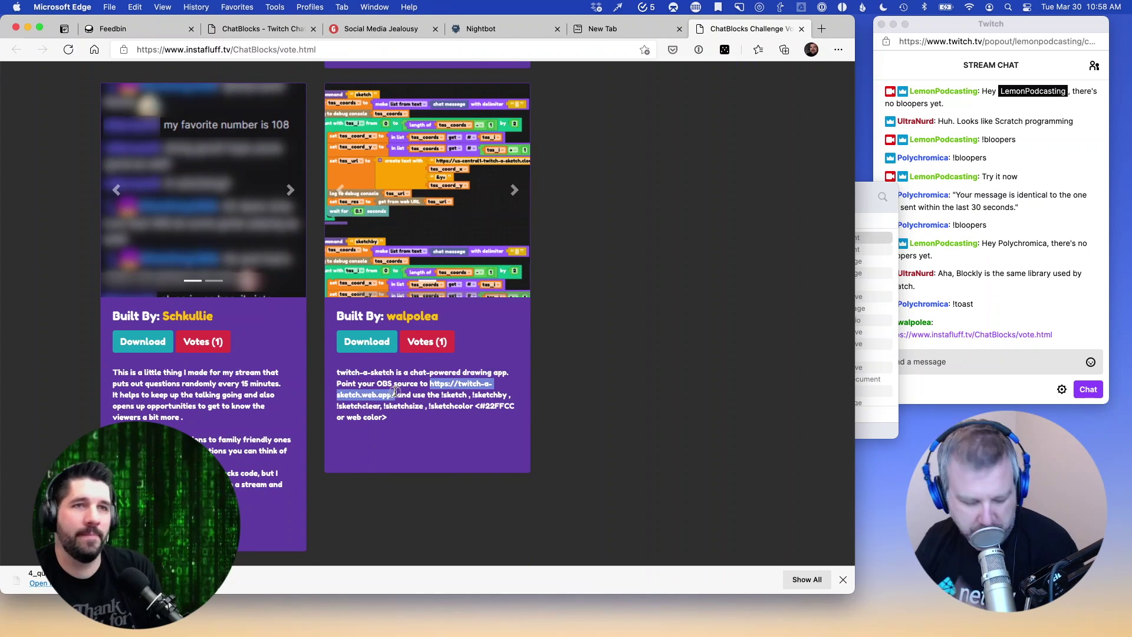
key(super+c)
key(super+t)
key(super+v)
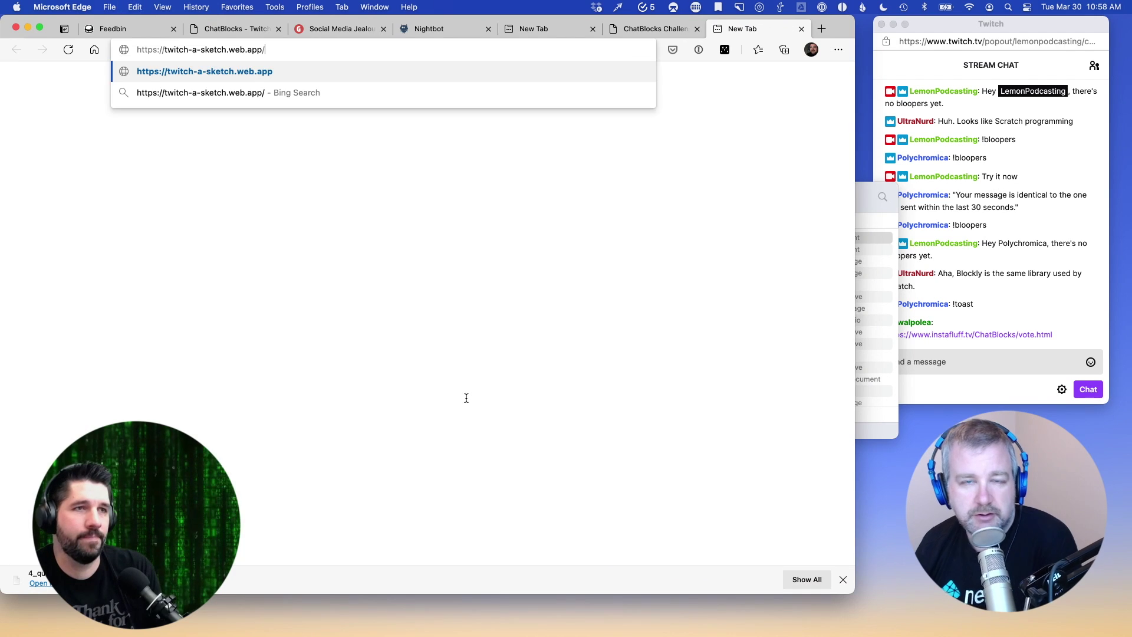
key(Return)
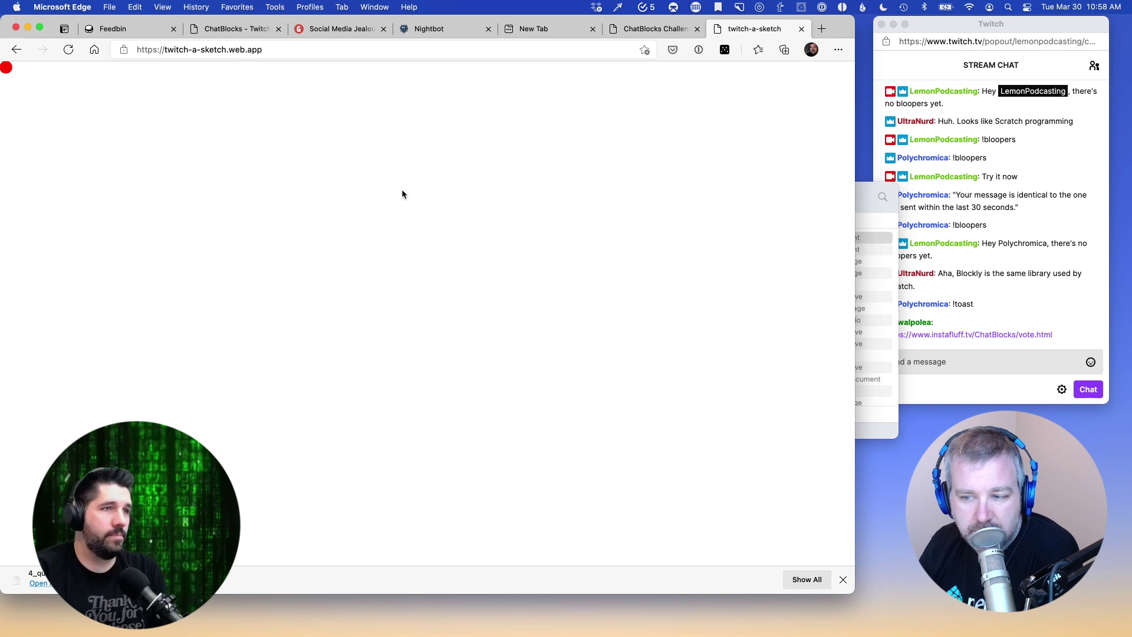
click(842, 580)
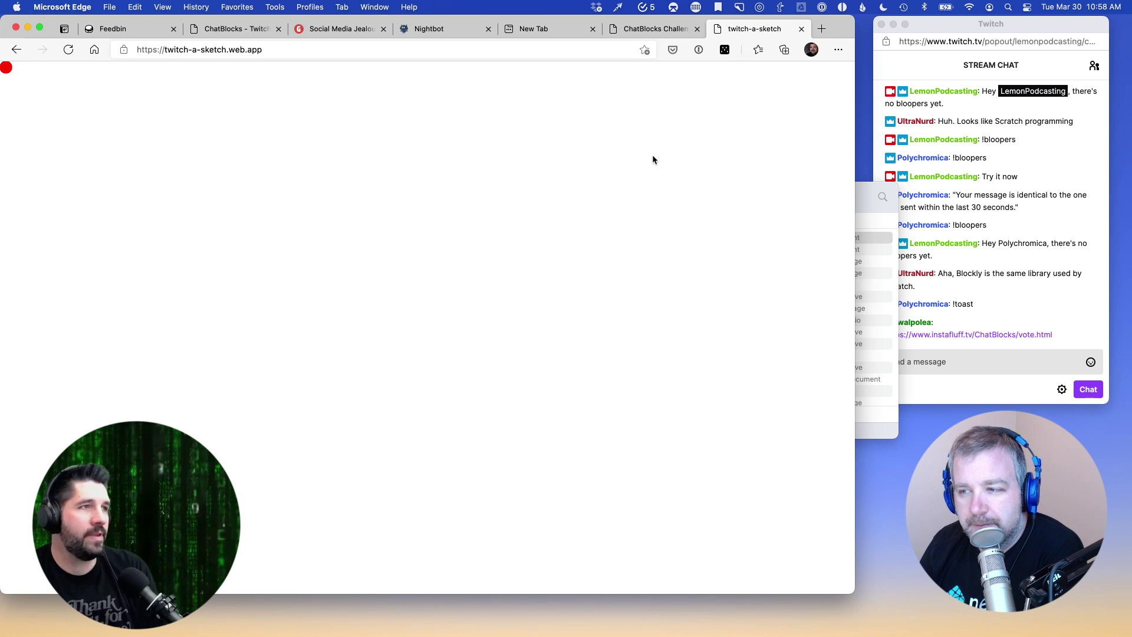
Check the running blocks and the twitch-a-sketch page, close the unused blank browser tab and view the challenge entries again
click(242, 28)
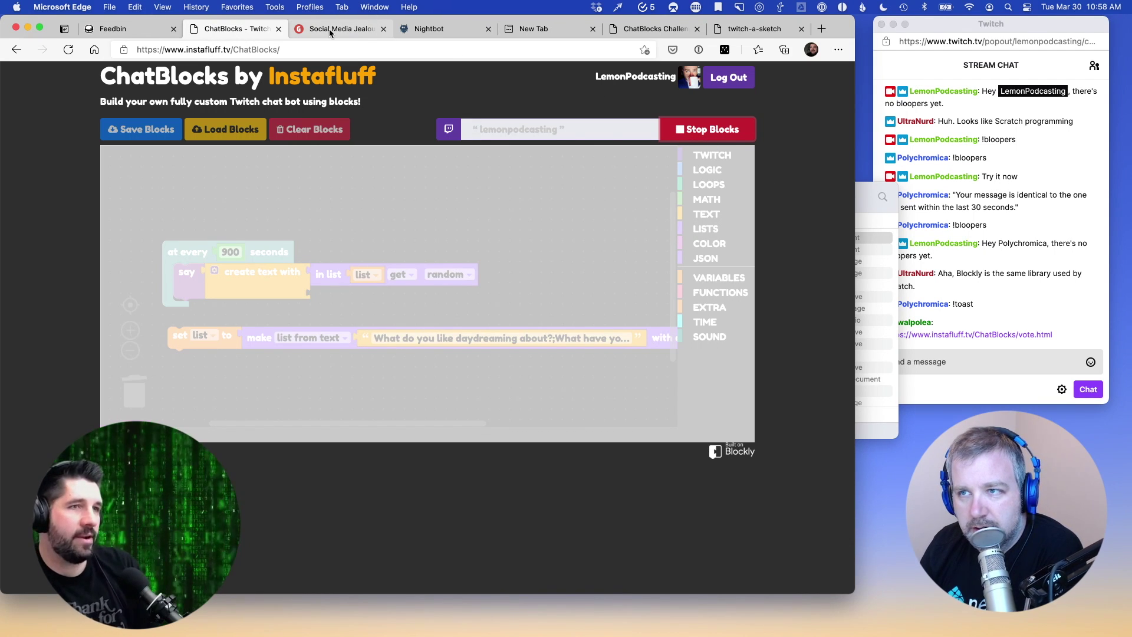
click(754, 31)
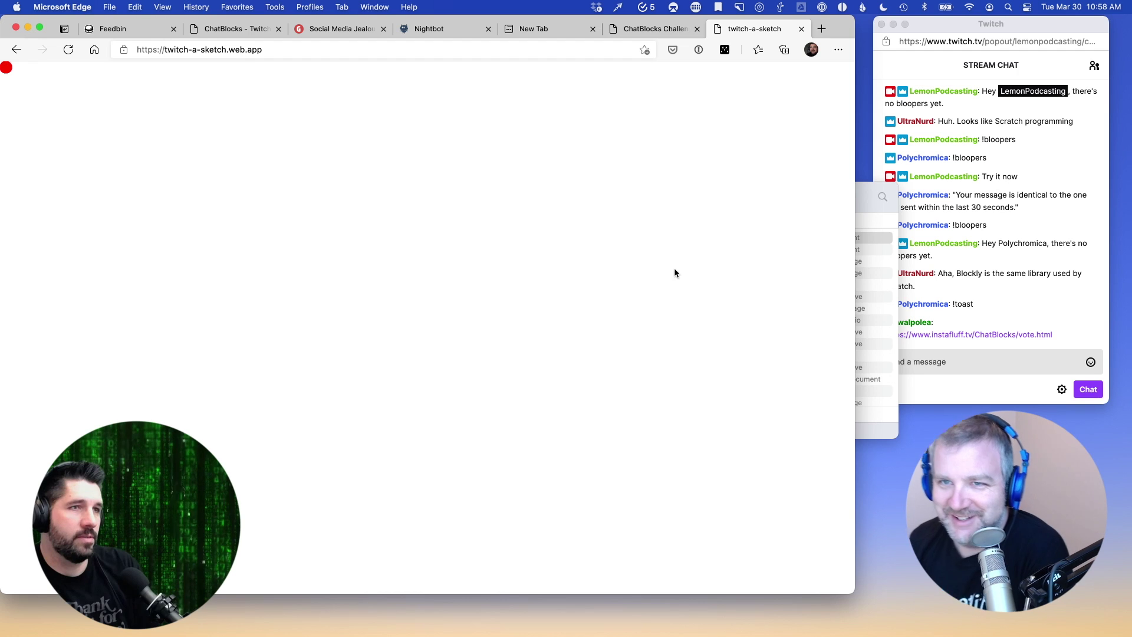
click(250, 27)
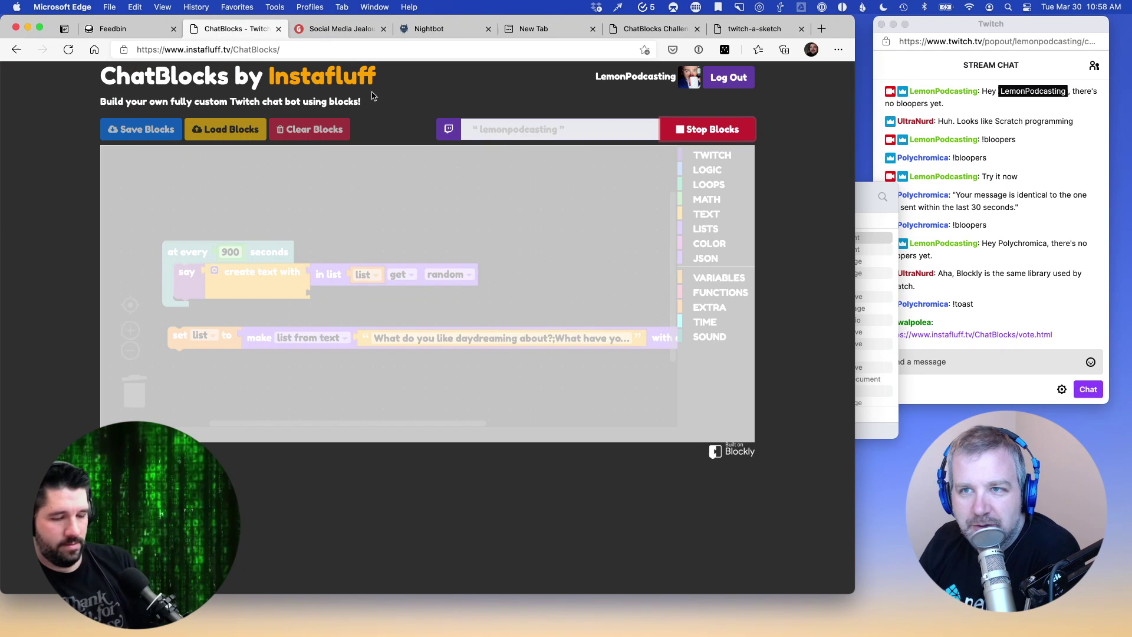
click(593, 29)
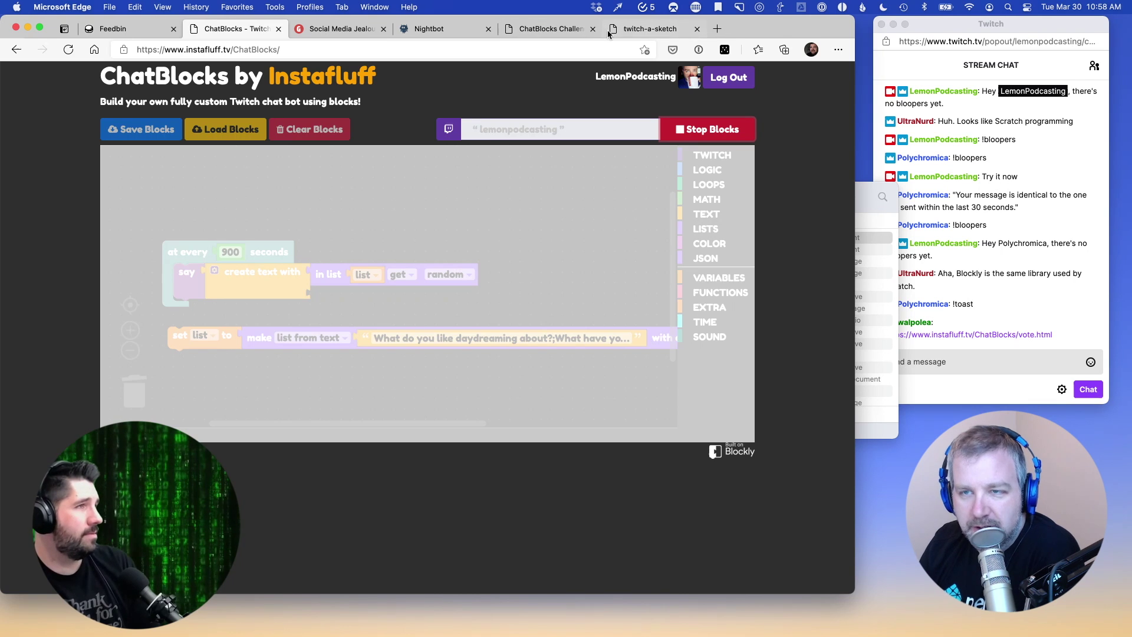
click(597, 29)
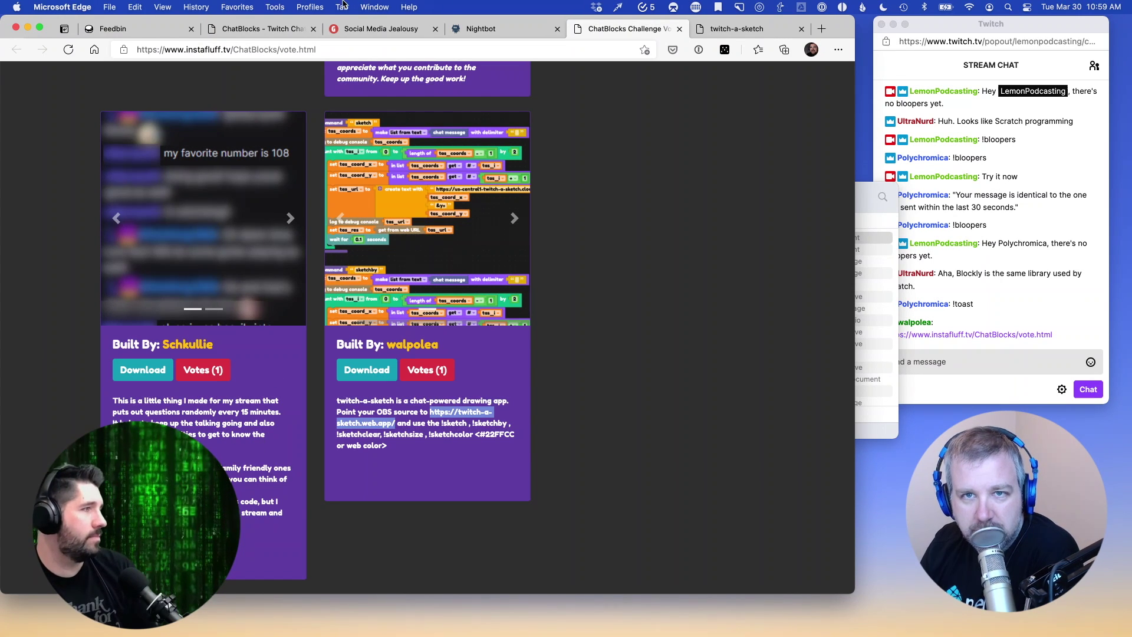
Return to the ChatBlocks workspace, stop the running question blocks and set the timer interval to 60 seconds
click(247, 30)
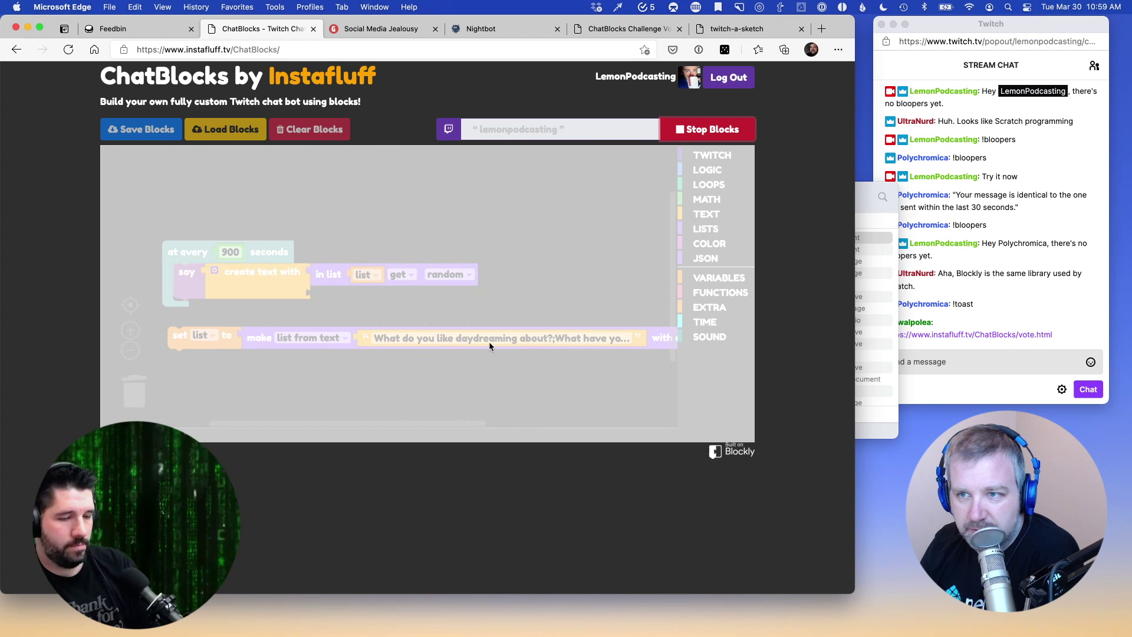
click(708, 129)
click(224, 252)
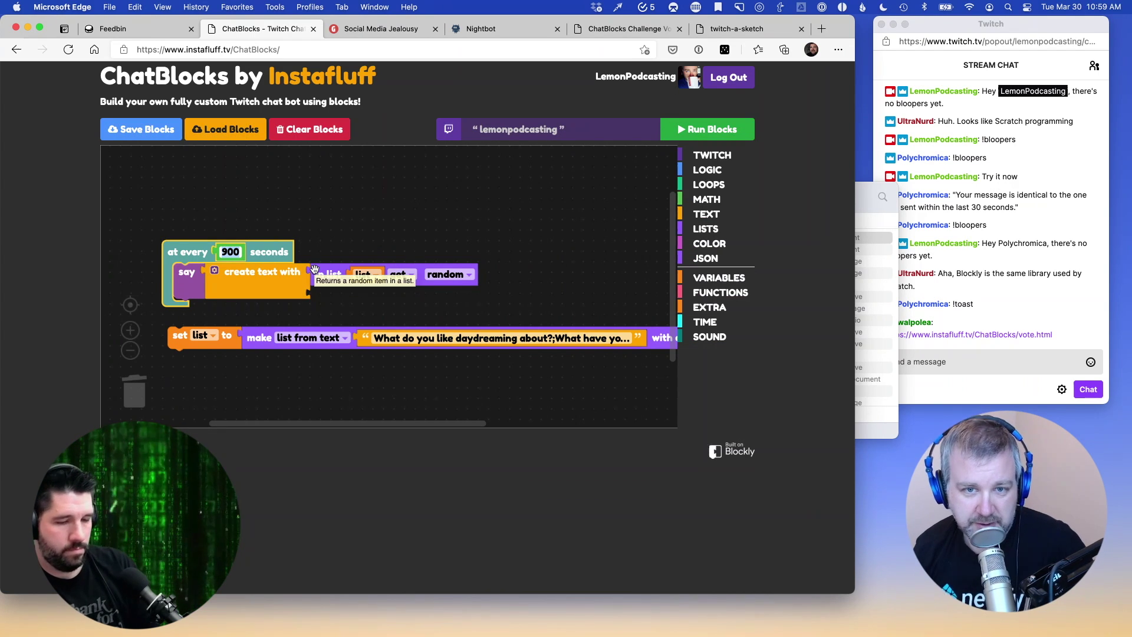
text(60)
click(531, 240)
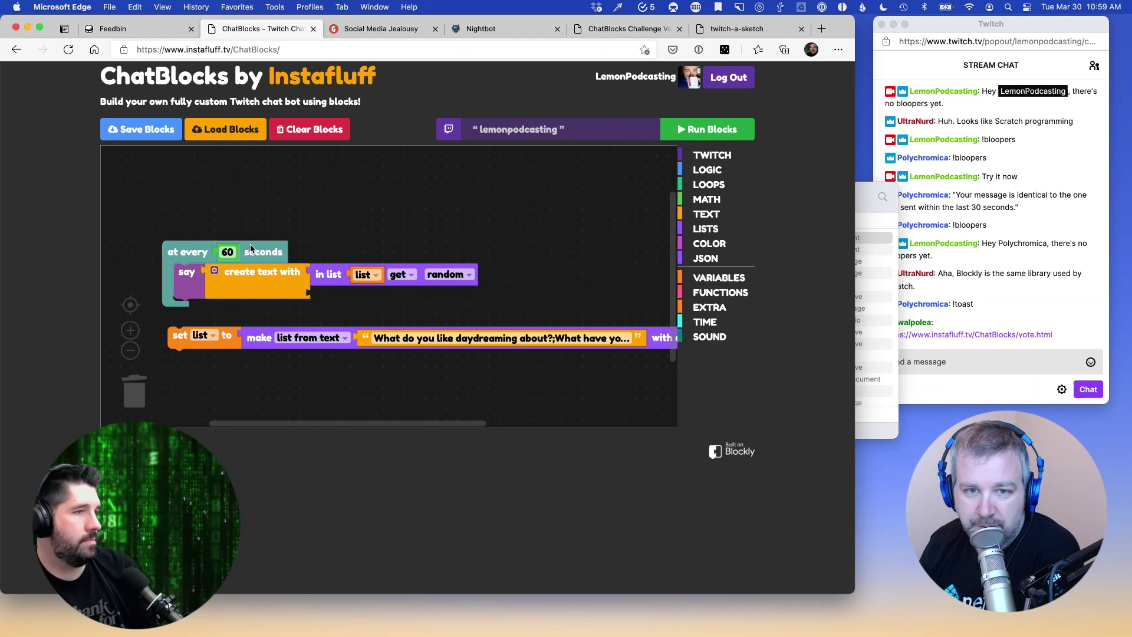
Set the question timer's interval to 90 seconds and run the blocks
click(227, 252)
text(90)
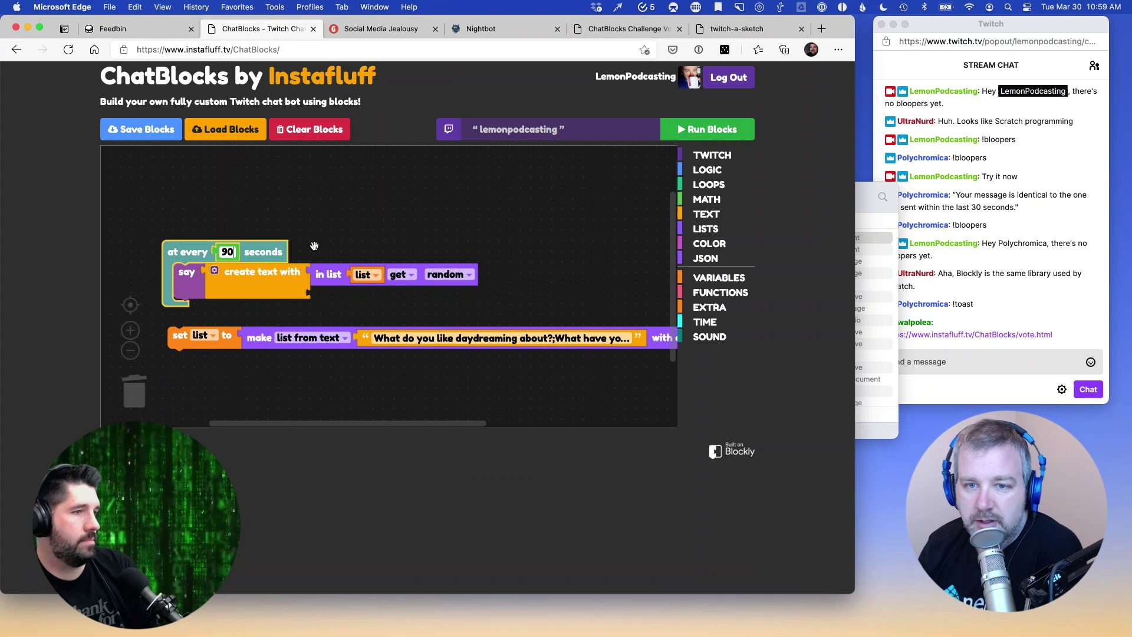
click(324, 232)
click(708, 129)
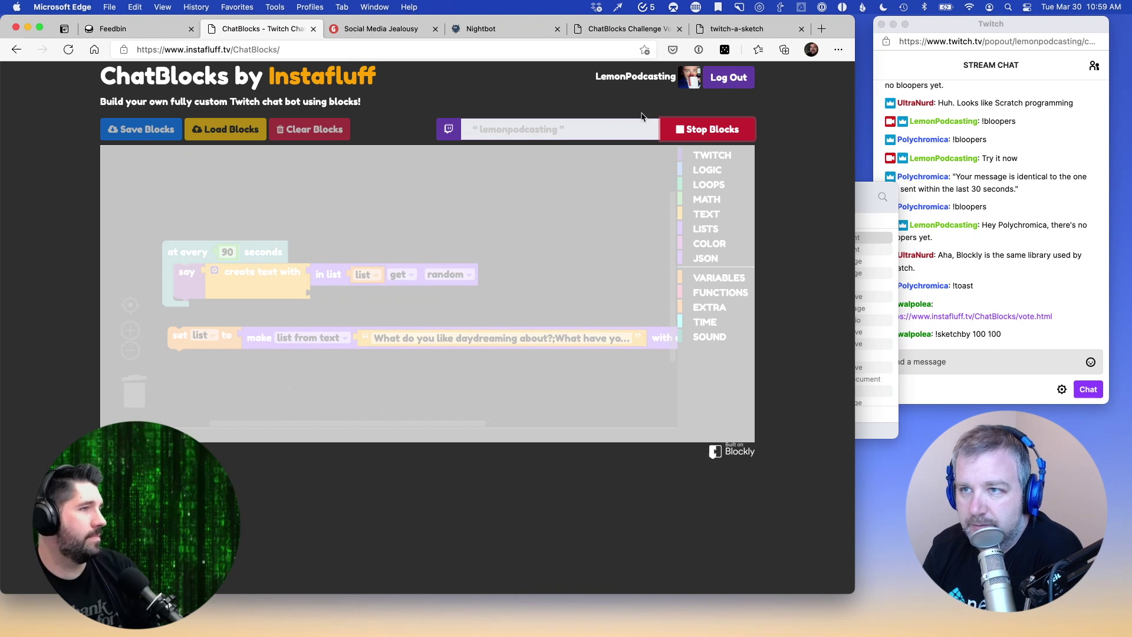
Watch the twitch-a-sketch canvas alongside the stream chat and check the drawing commands listed in its challenge entry
click(707, 30)
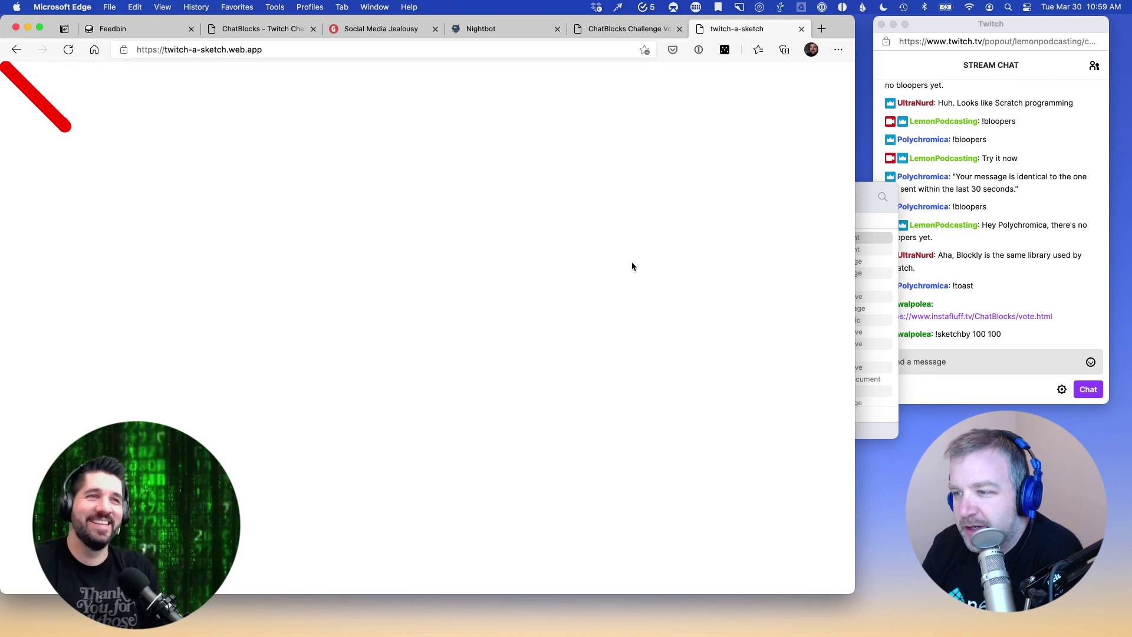
click(1001, 311)
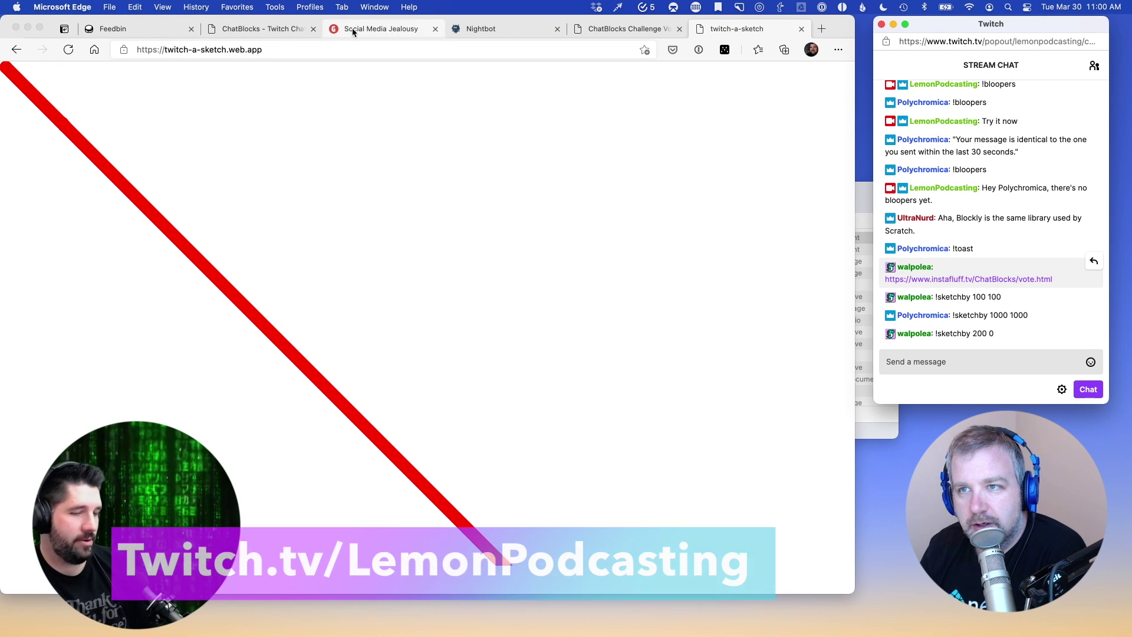
click(643, 29)
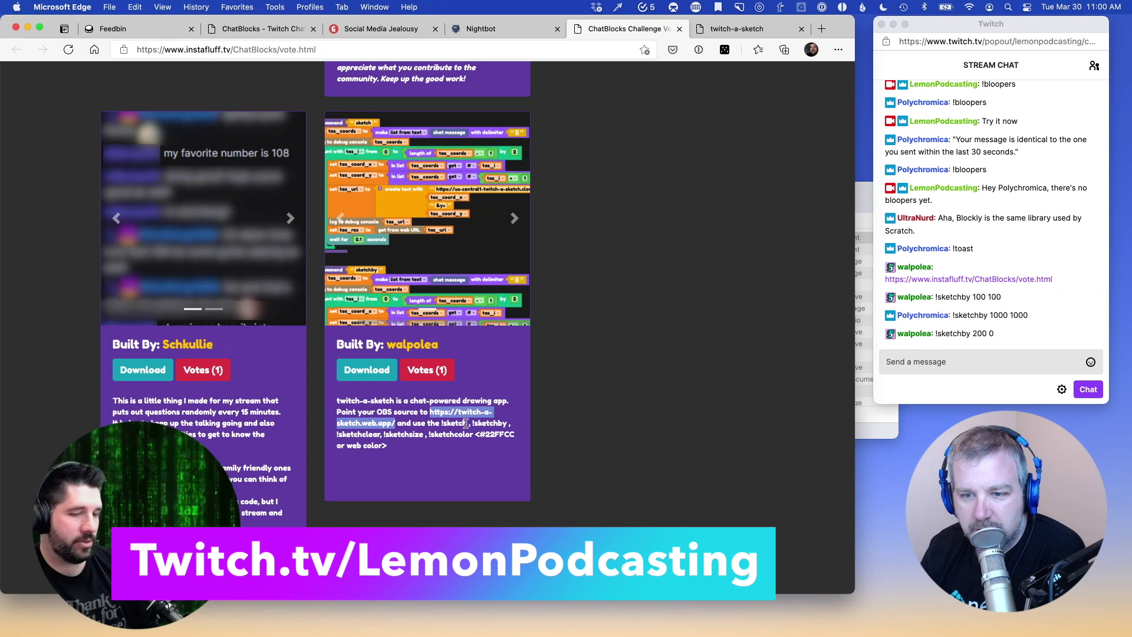
click(424, 434)
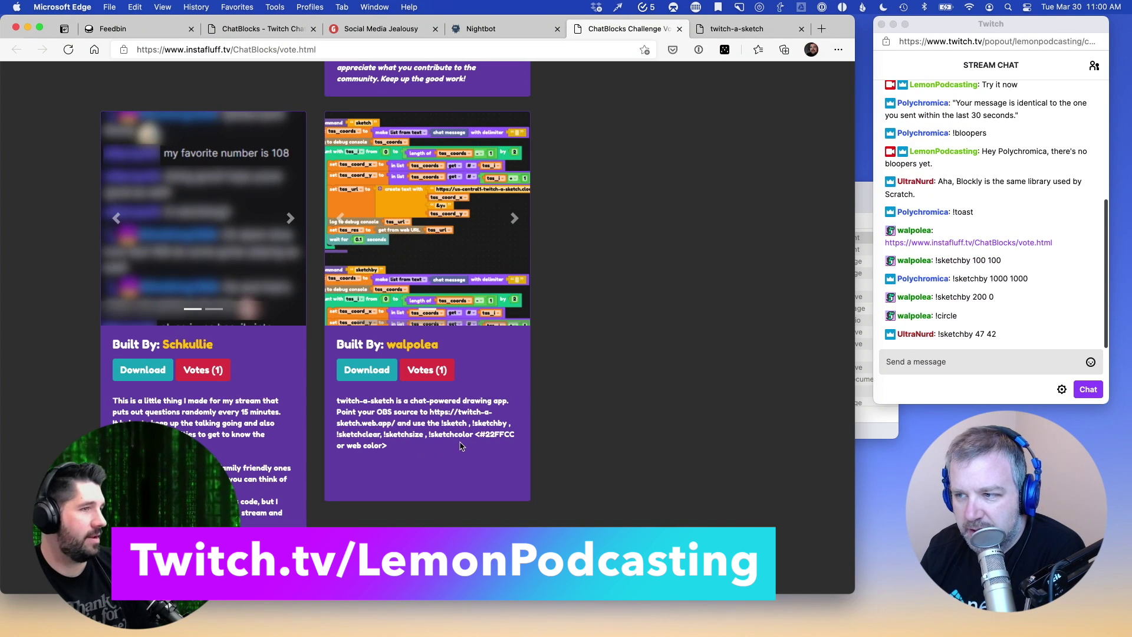
drag(441, 423, 513, 439)
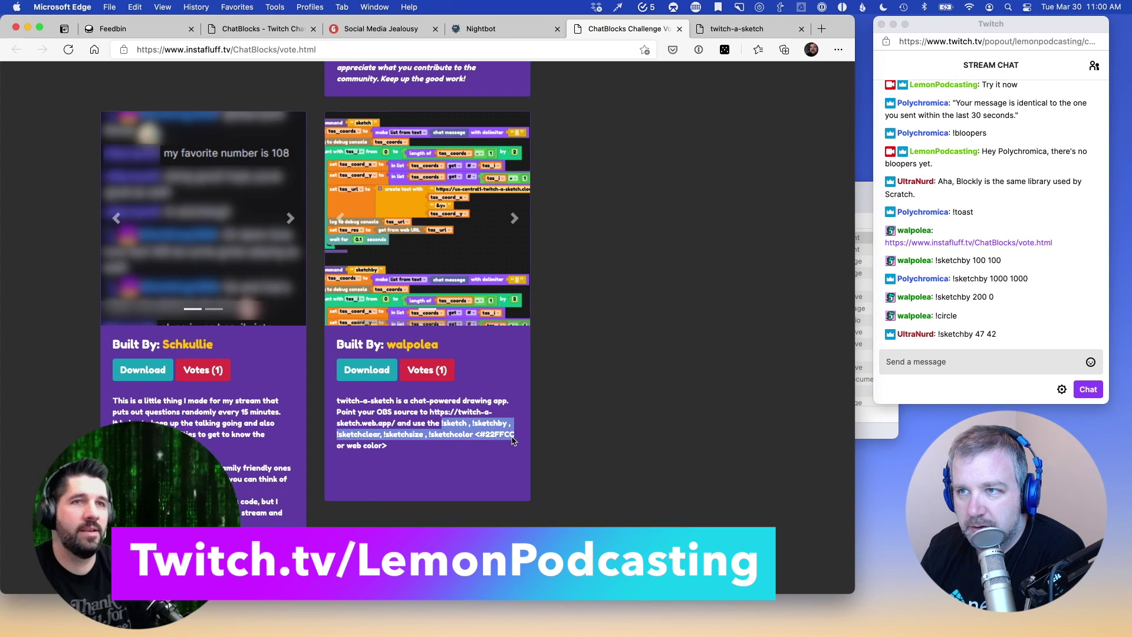
click(752, 33)
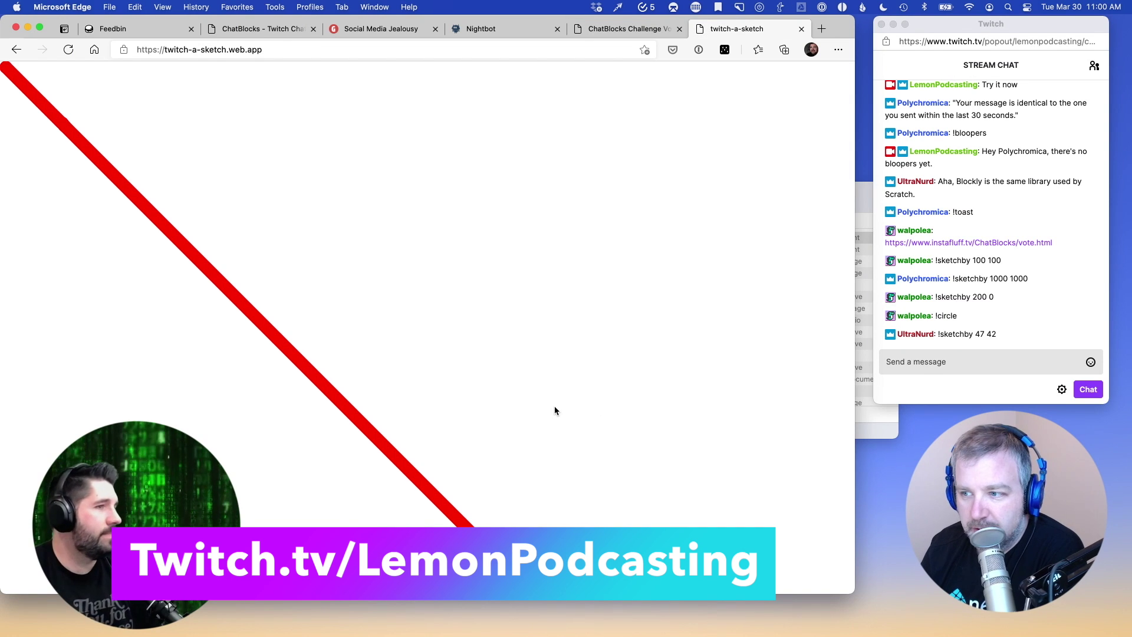
click(926, 361)
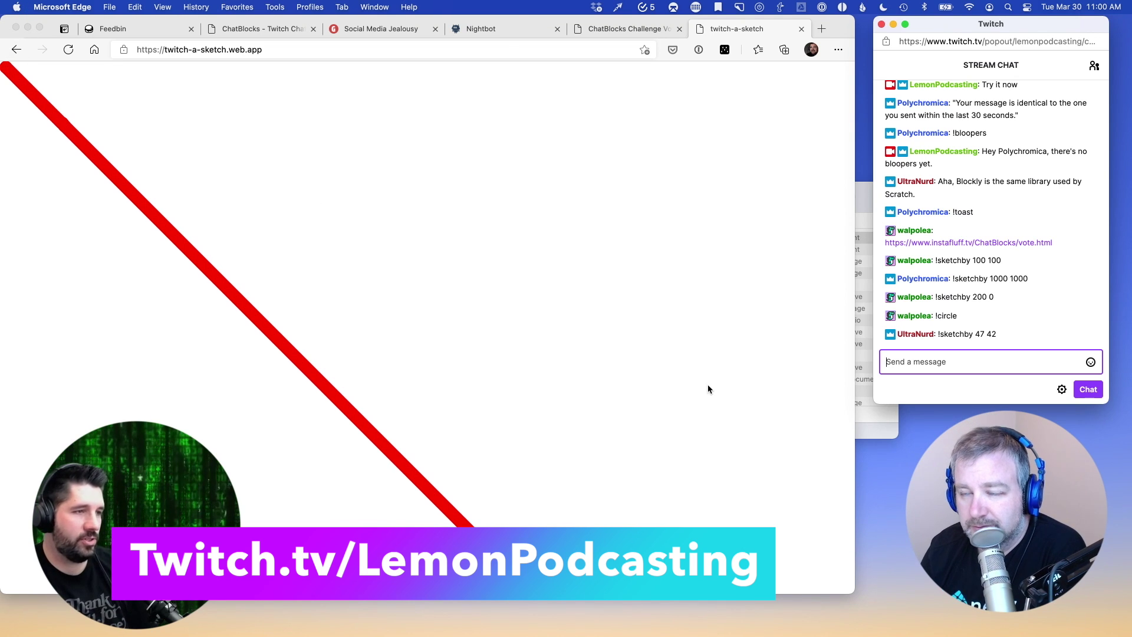
Compare the twitch-a-sketch canvas with the commands in its entry and the chat messages, and check the running question blocks
click(609, 35)
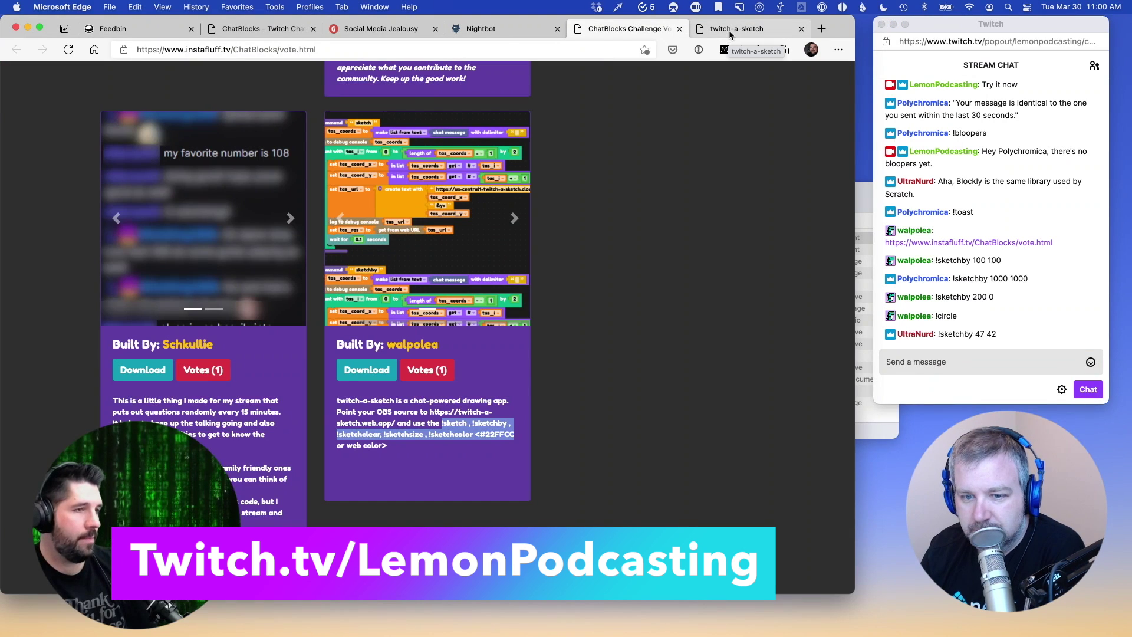
click(729, 30)
click(924, 362)
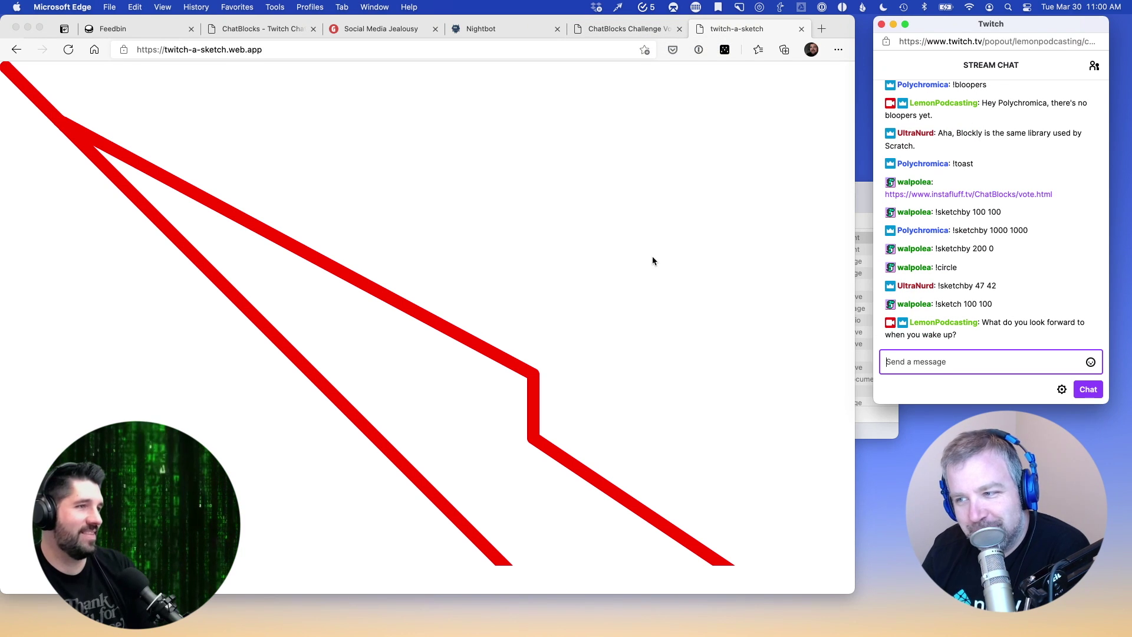
click(625, 28)
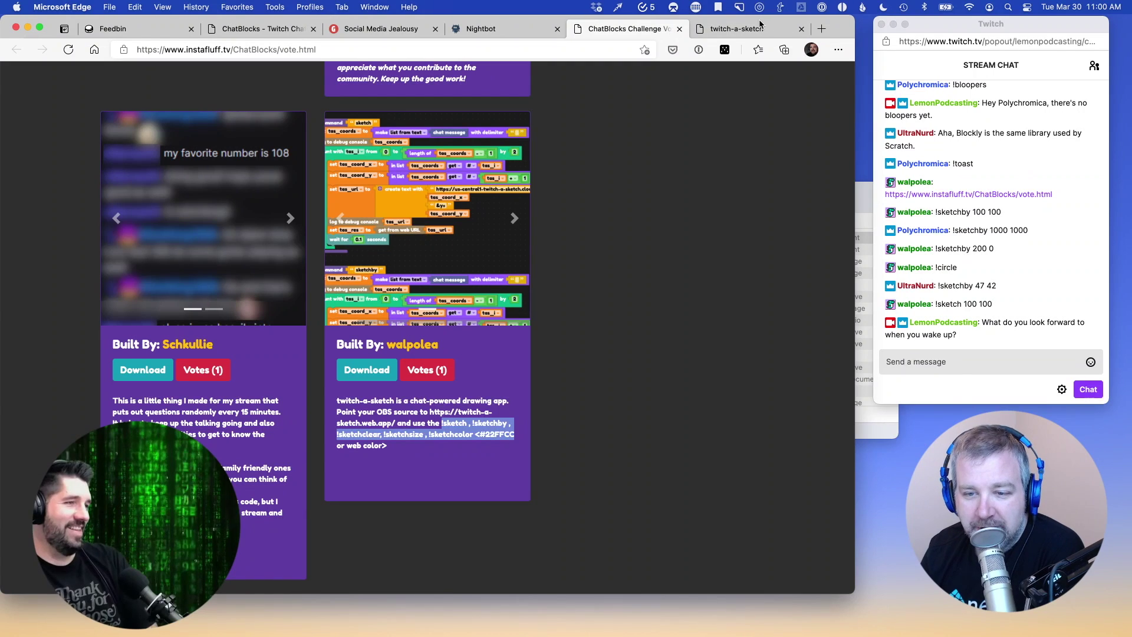
click(648, 402)
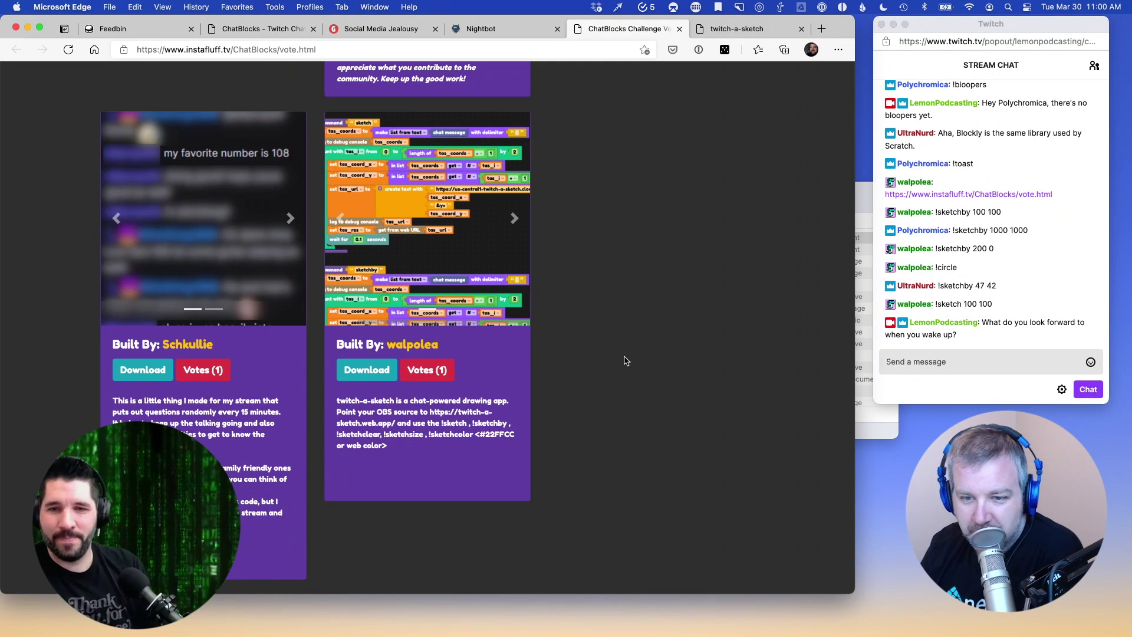
click(754, 28)
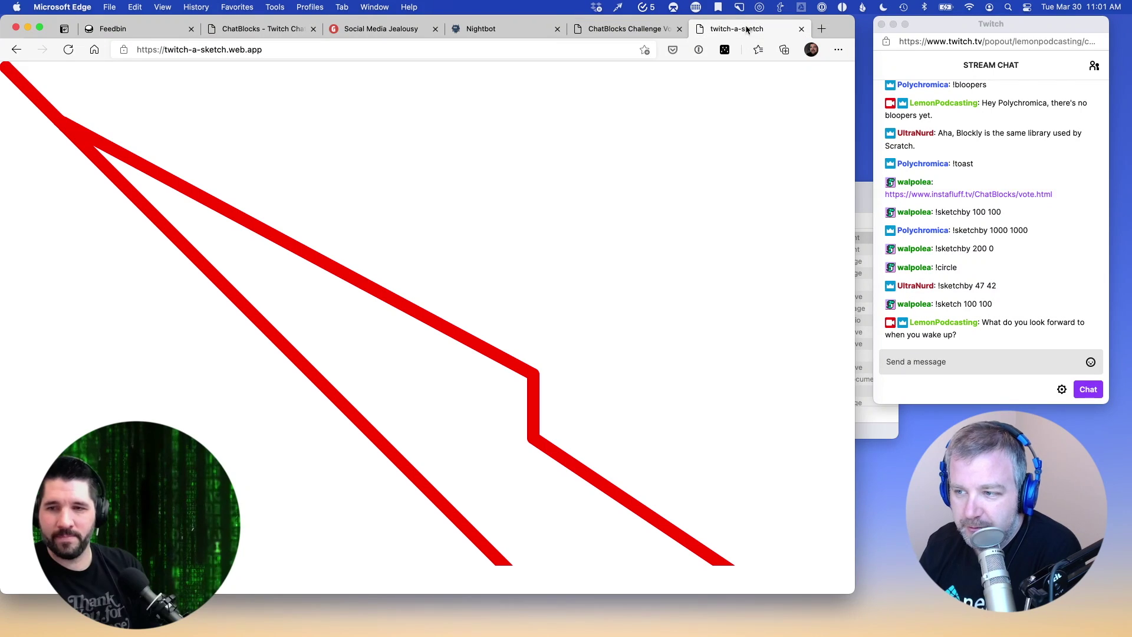
click(948, 361)
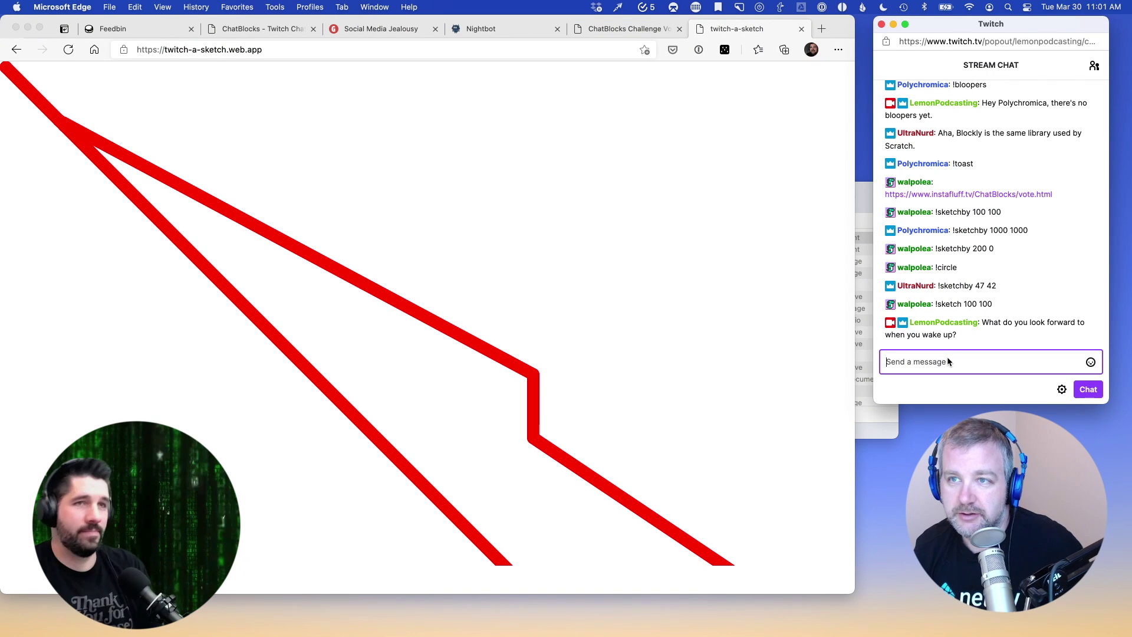
click(625, 30)
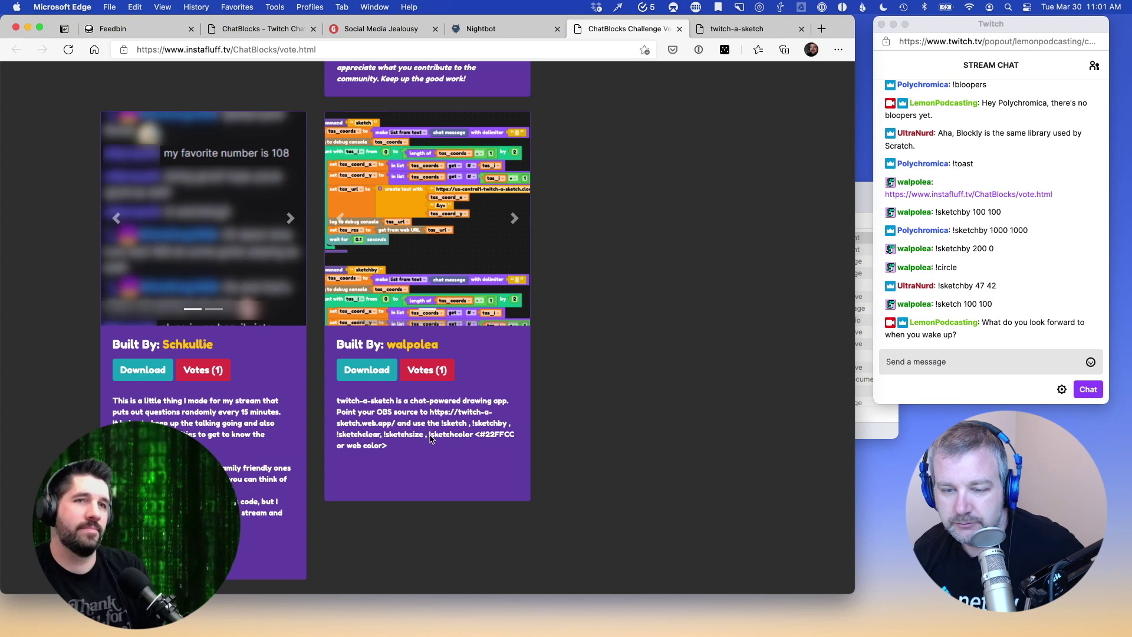
click(728, 30)
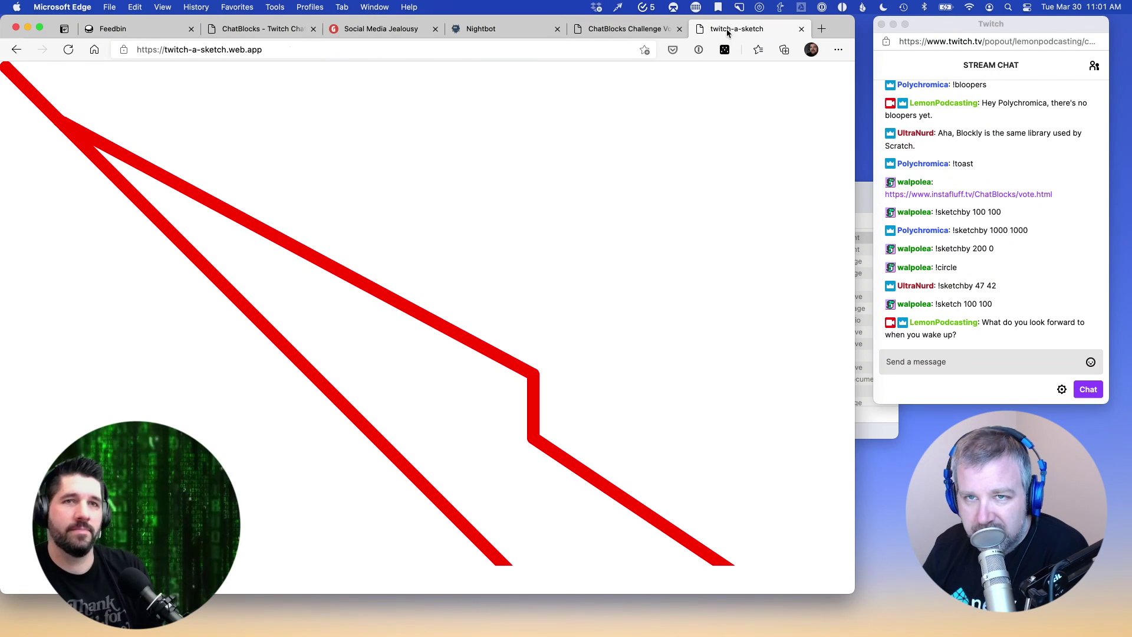
click(264, 30)
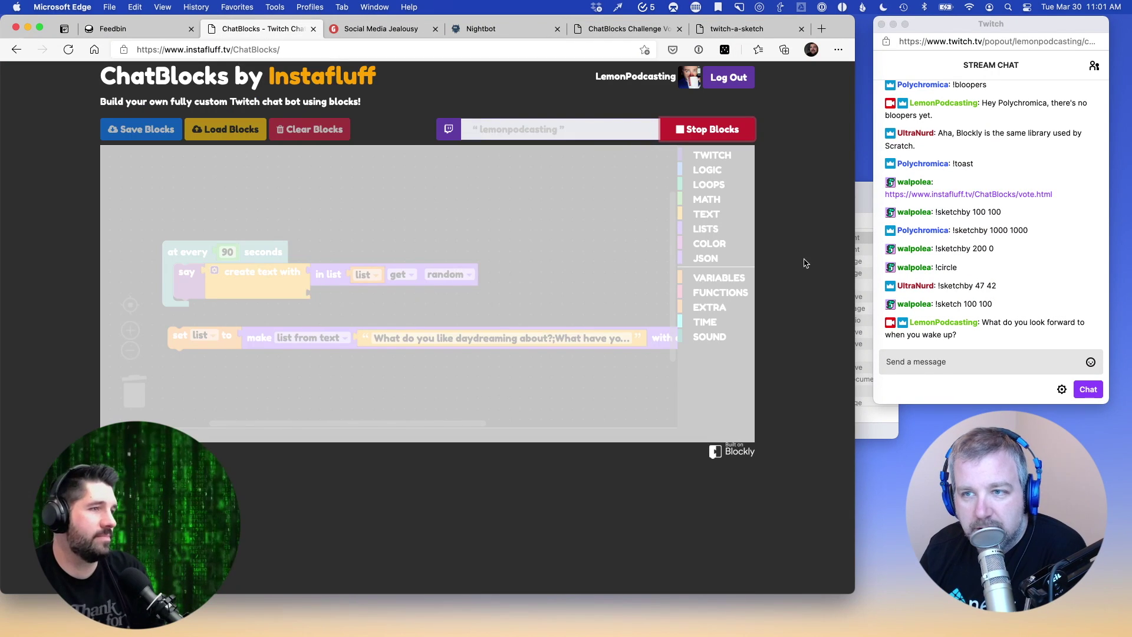
Browse the other ChatBlocks Challenge entries up to the start of the voting page
click(589, 29)
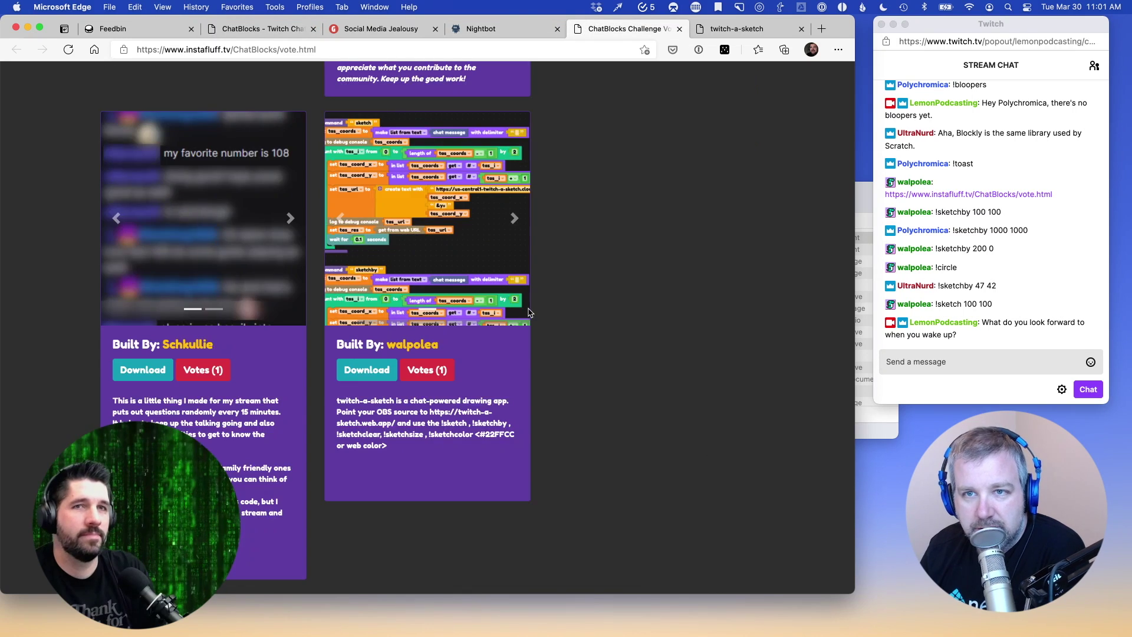
scroll(498, 364, up, 5)
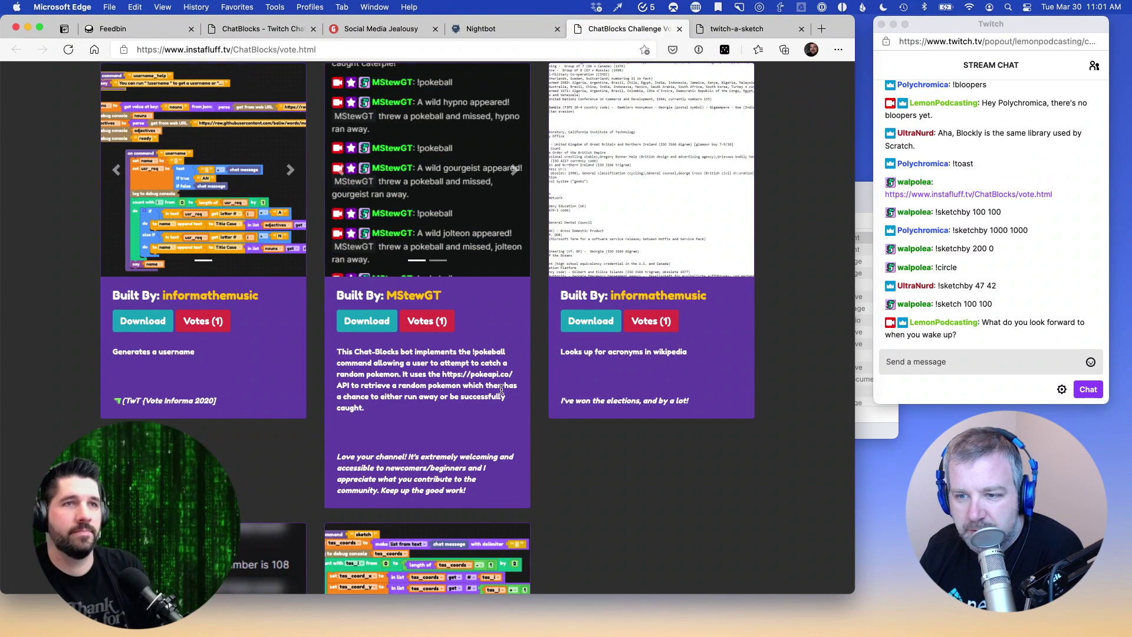
scroll(521, 409, up, 2)
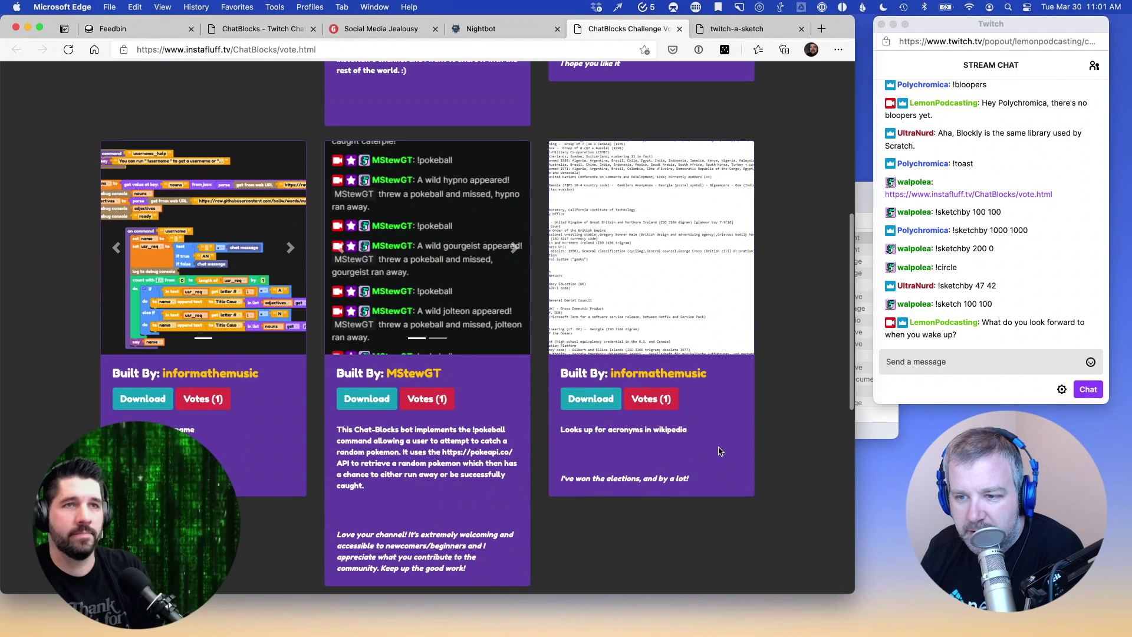
scroll(709, 451, up, 8)
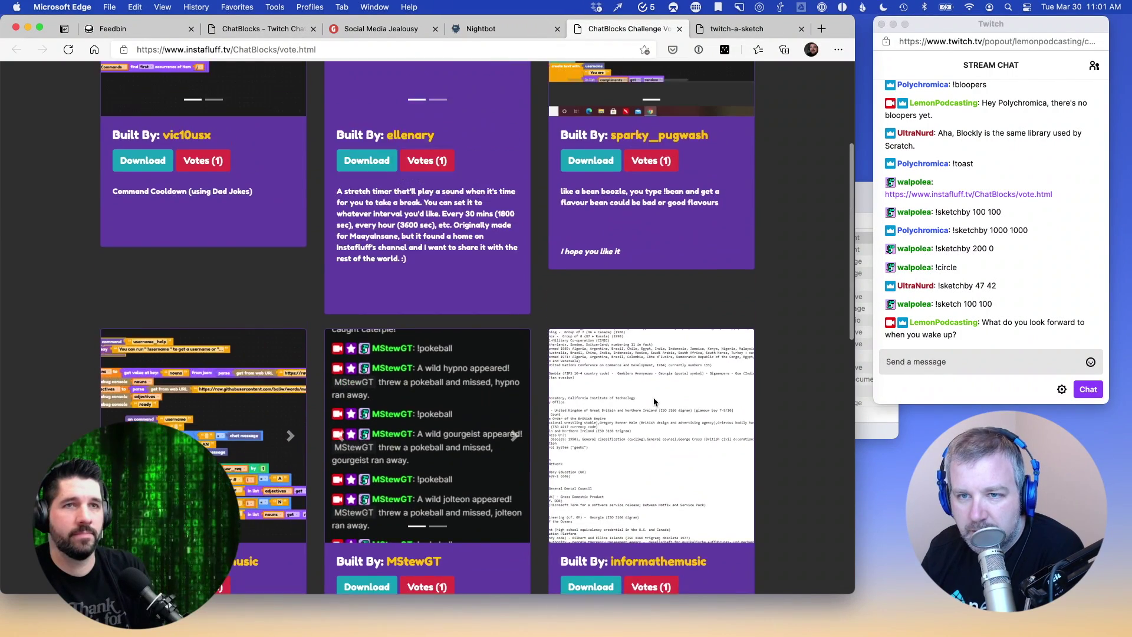
scroll(568, 444, down, 5)
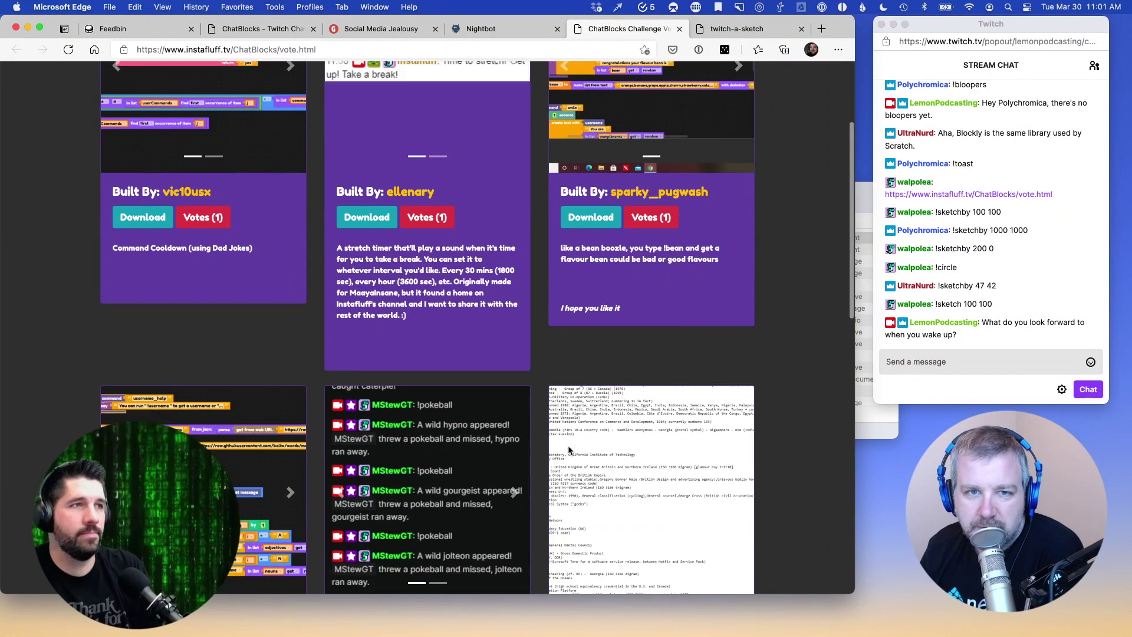
scroll(568, 444, up, 5)
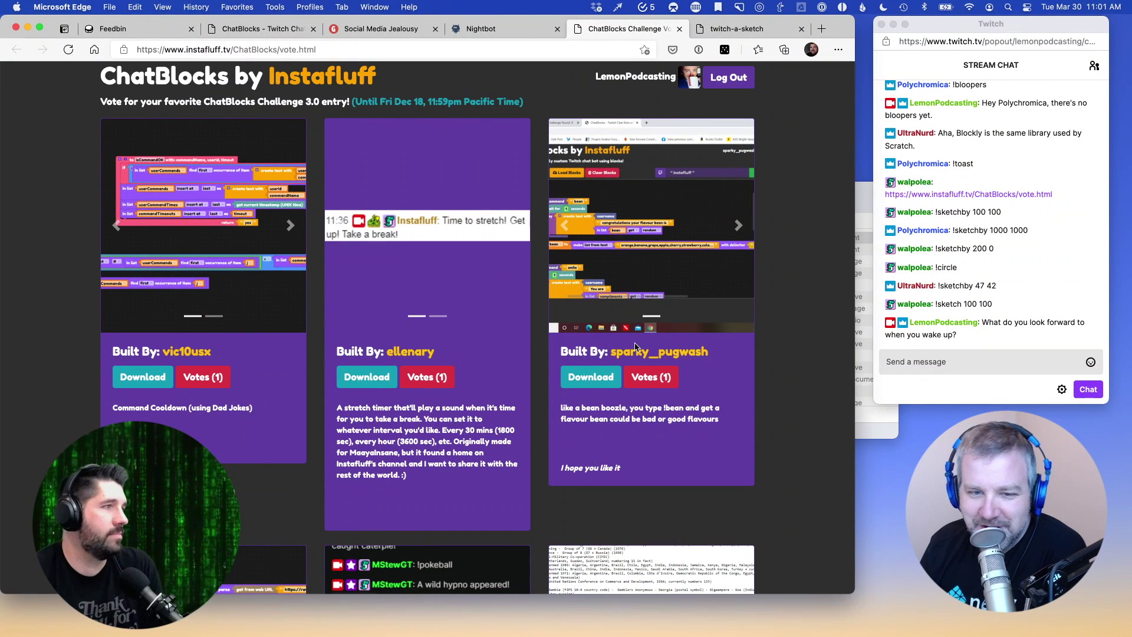
Review the first challenge entries and download the Command Cooldown (using Dad Jokes) blocks file
click(254, 27)
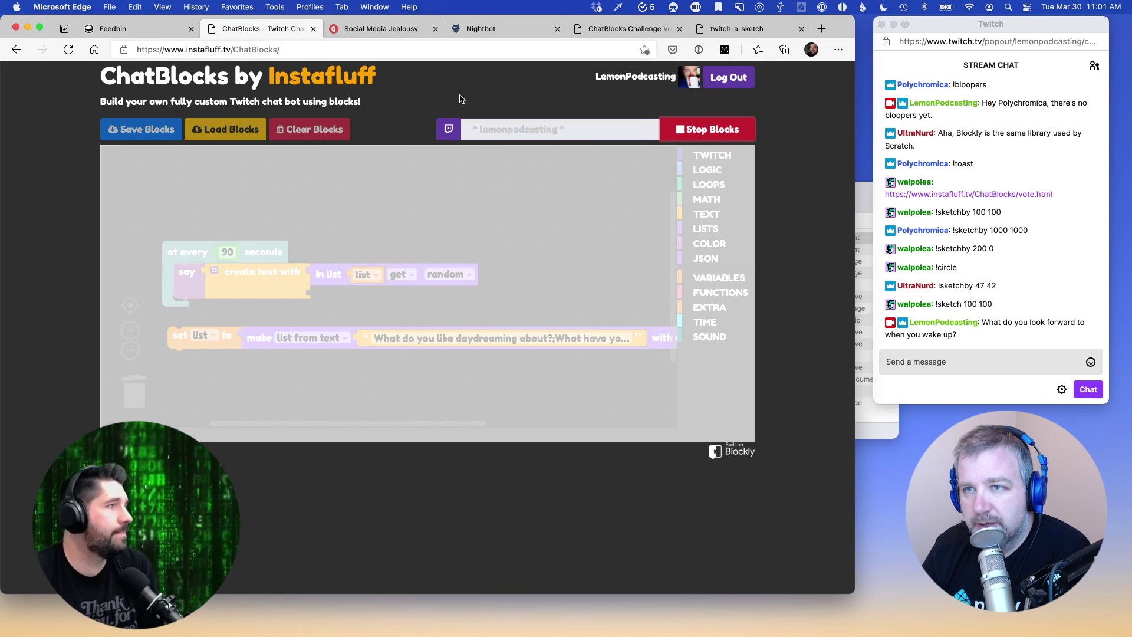
click(616, 28)
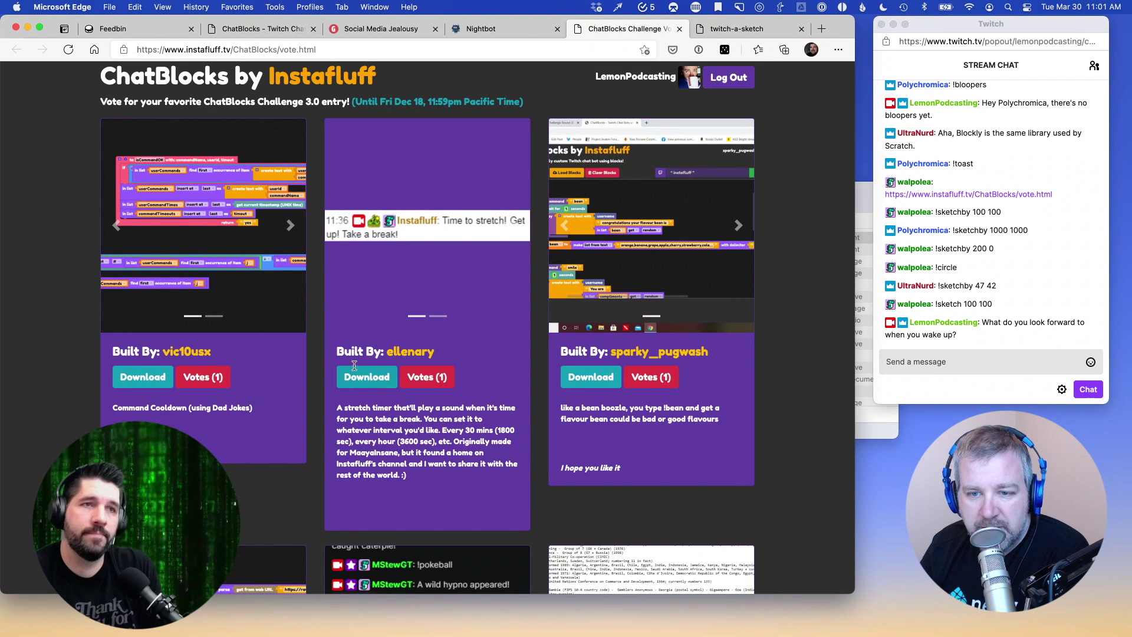
scroll(458, 408, down, 3)
scroll(457, 409, down, 1)
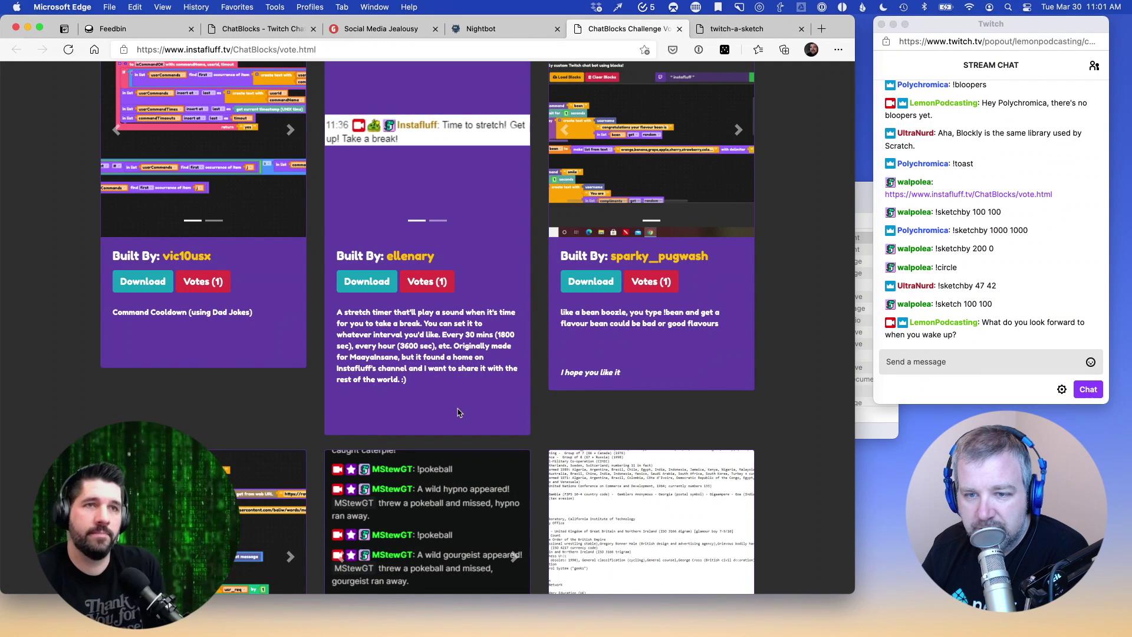
scroll(427, 415, up, 3)
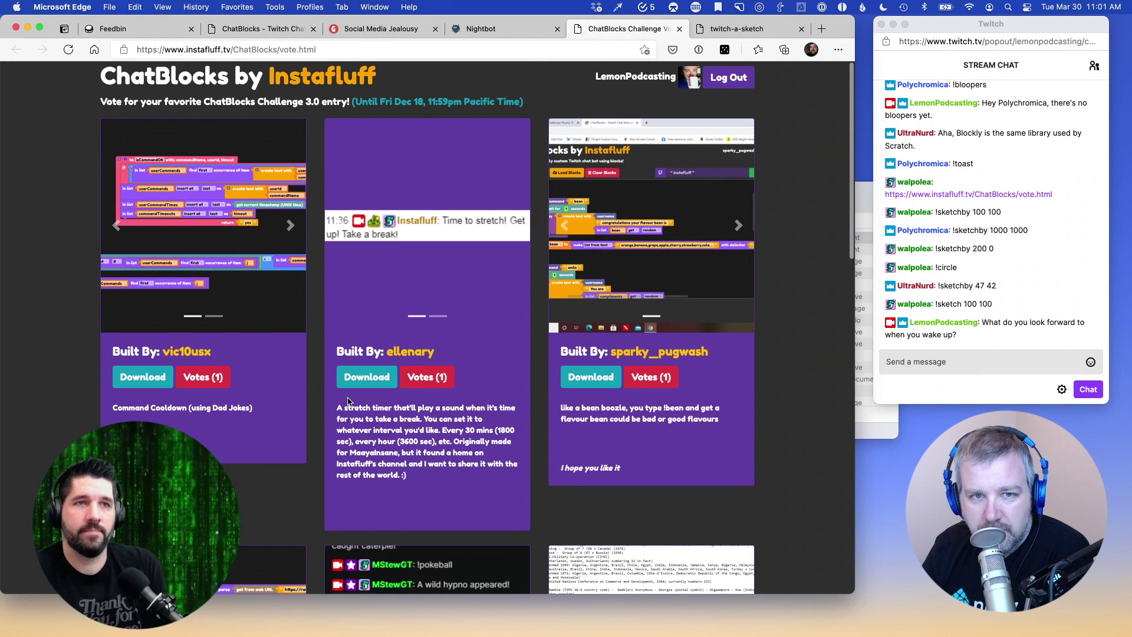
click(127, 376)
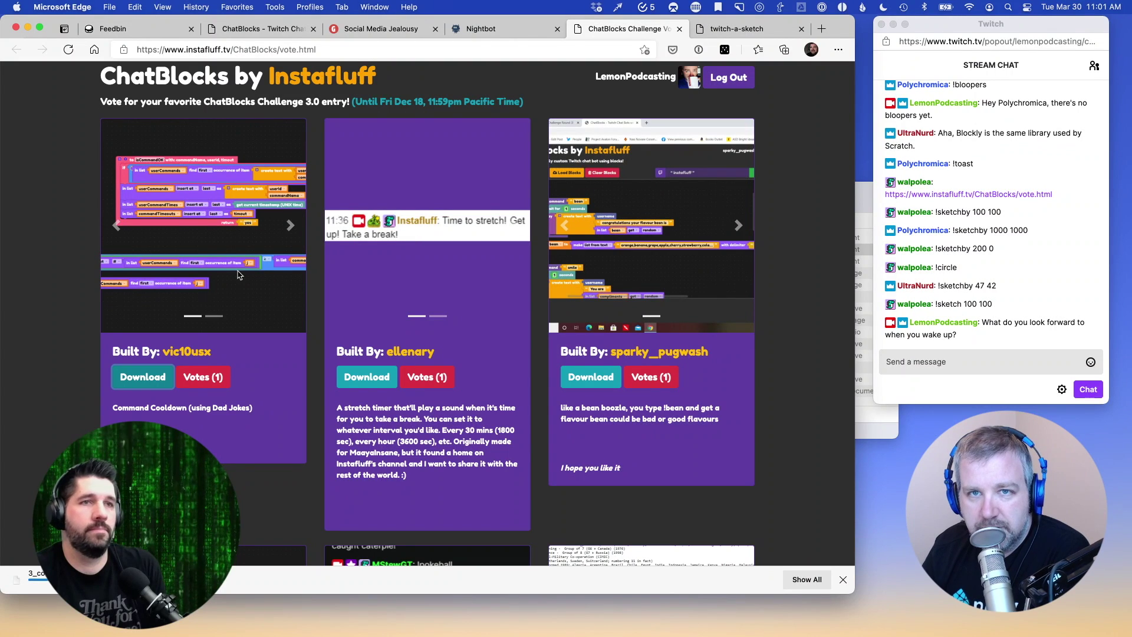
Stop the question blocks in the ChatBlocks workspace and reveal the downloaded 3_cooldown.cbs in Finder
click(277, 25)
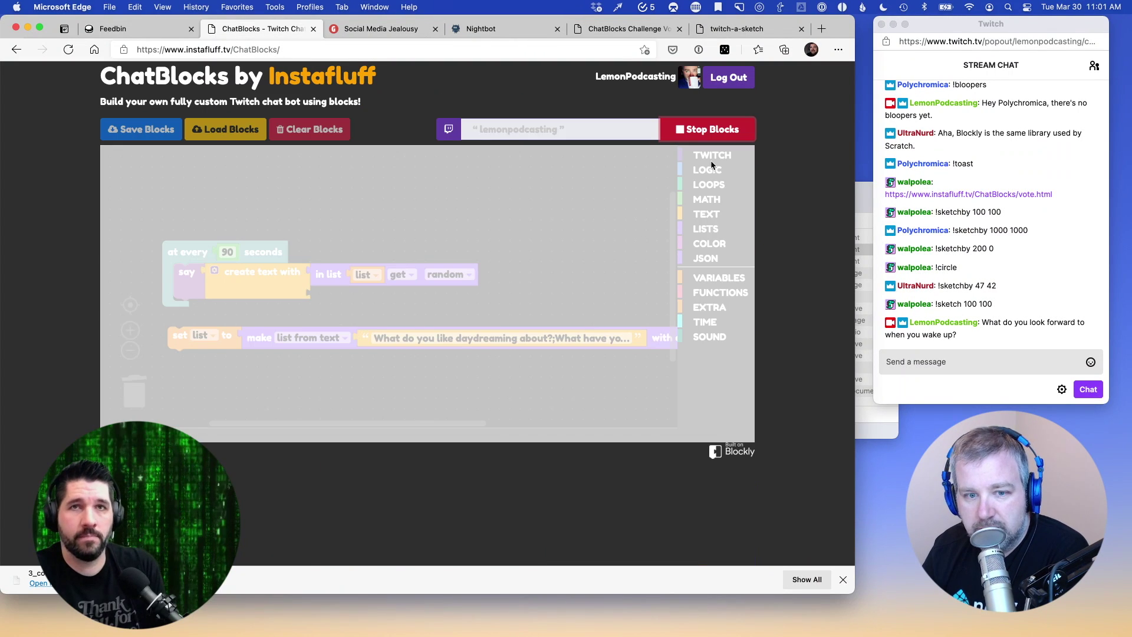
click(708, 129)
click(134, 580)
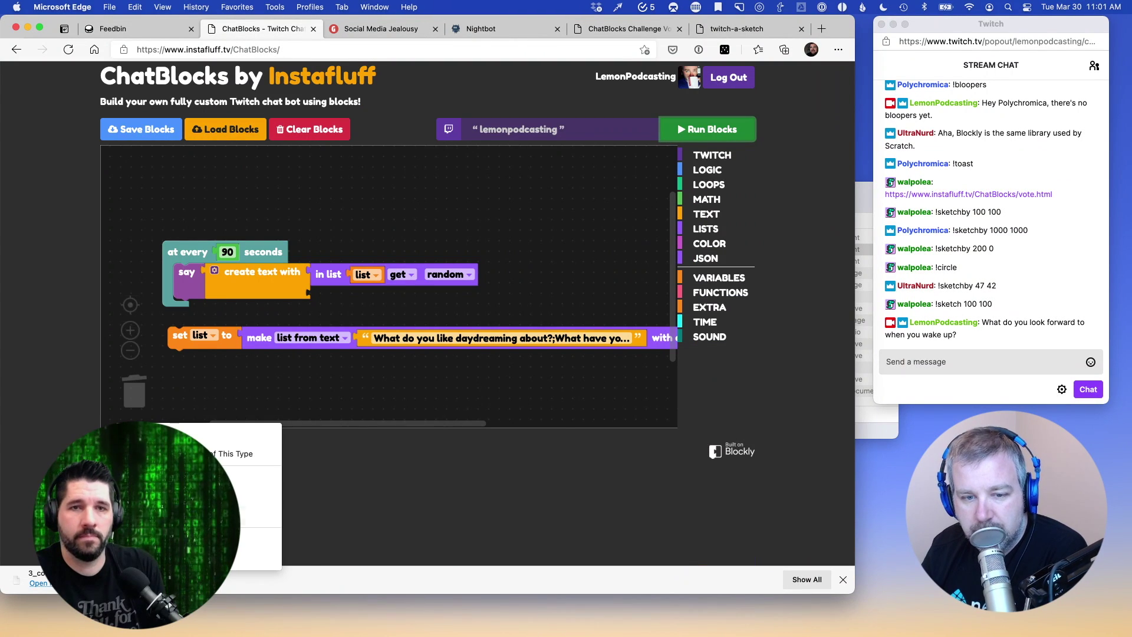
click(218, 477)
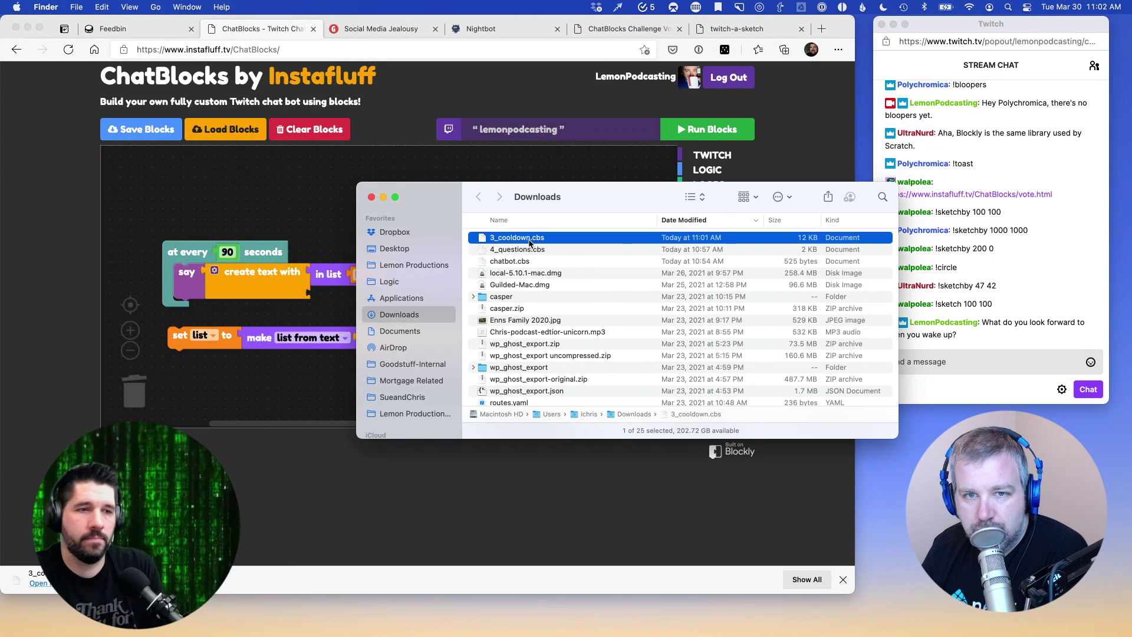
Load 3_cooldown.cbs into the ChatBlocks workspace alongside the question blocks and look over the added cooldown and dadjoke blocks
drag(529, 239, 241, 203)
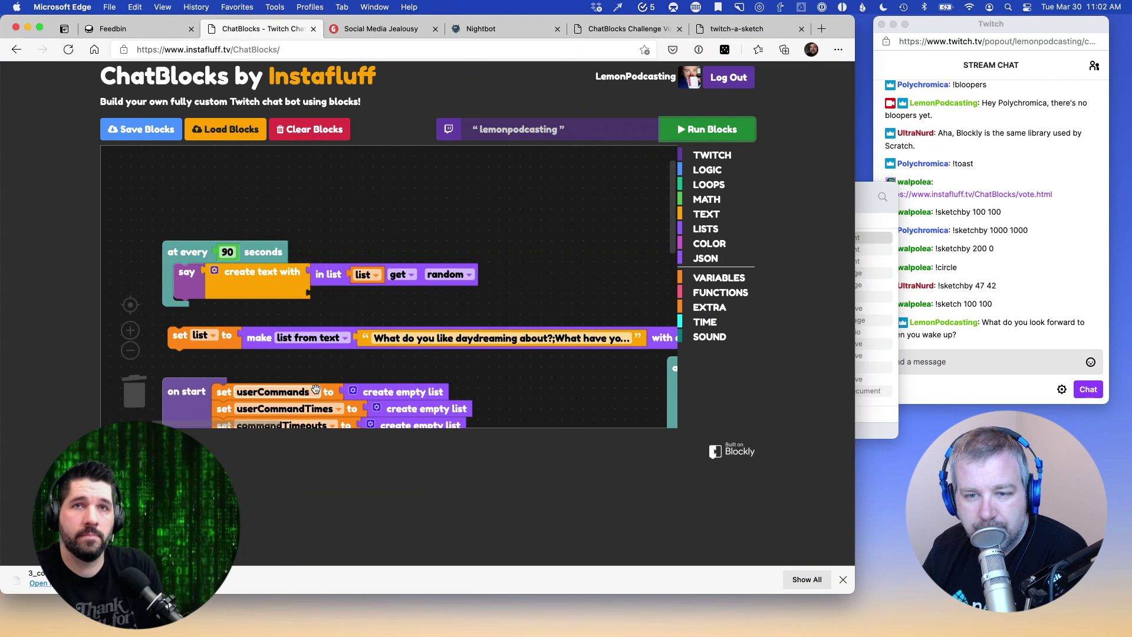
scroll(350, 368, down, 2)
scroll(350, 368, down, 2)
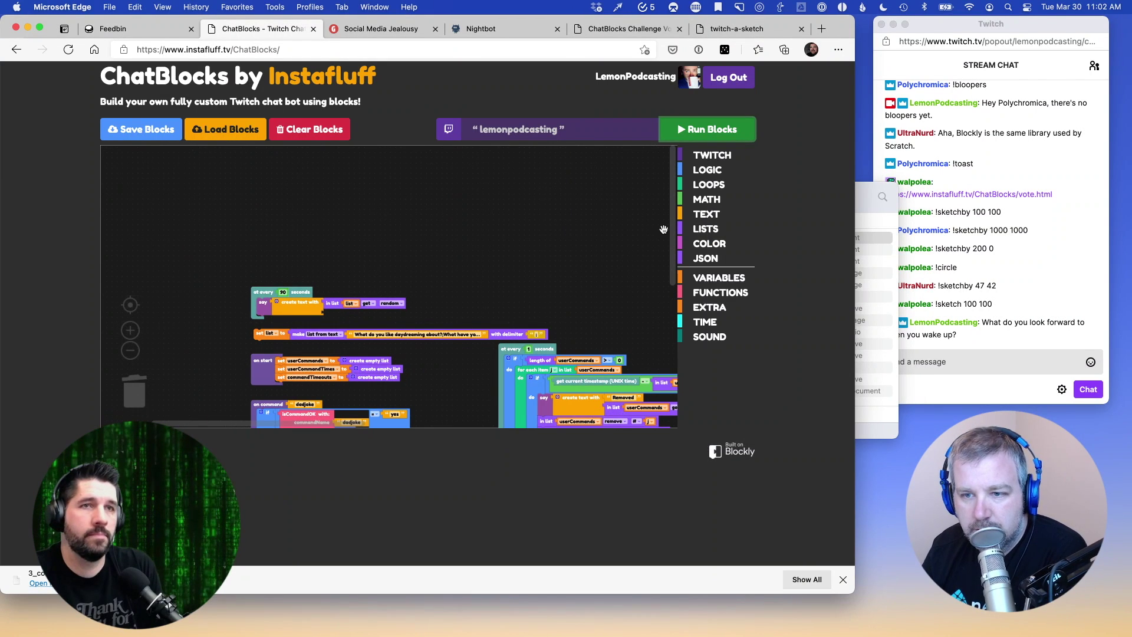
drag(670, 232, 630, 312)
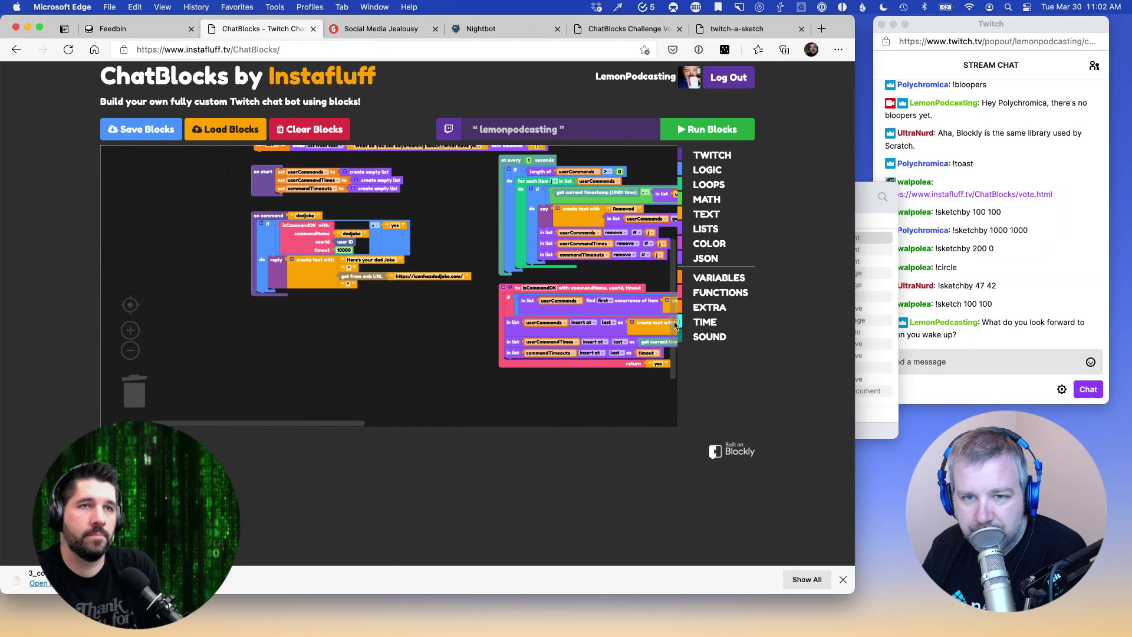
scroll(240, 305, down, 1)
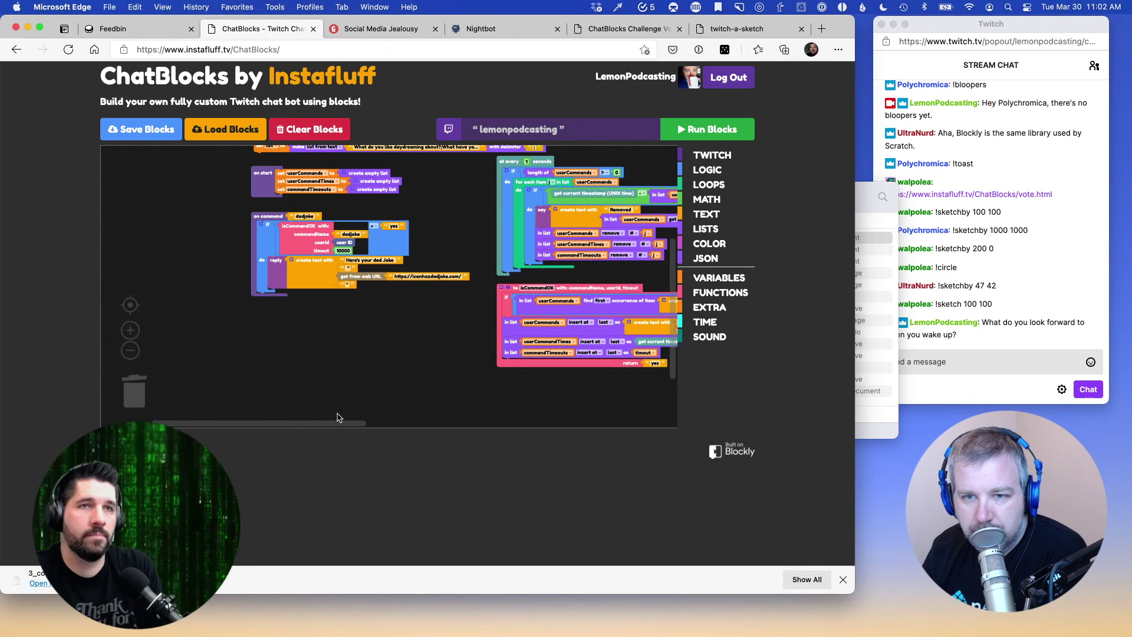
drag(328, 426, 379, 424)
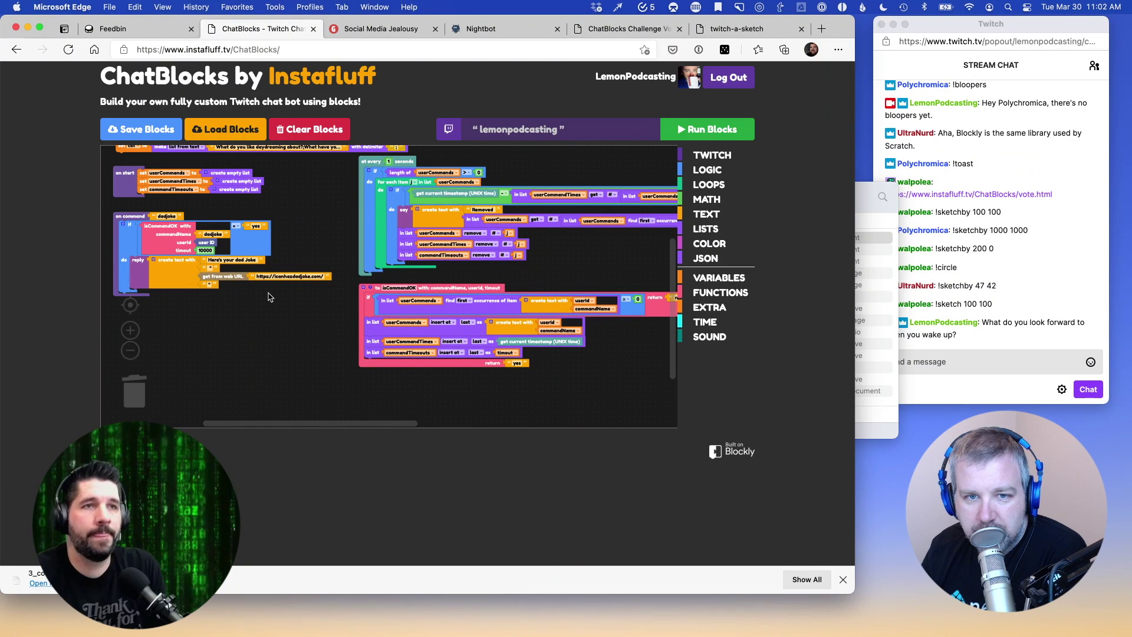
scroll(284, 294, up, 1)
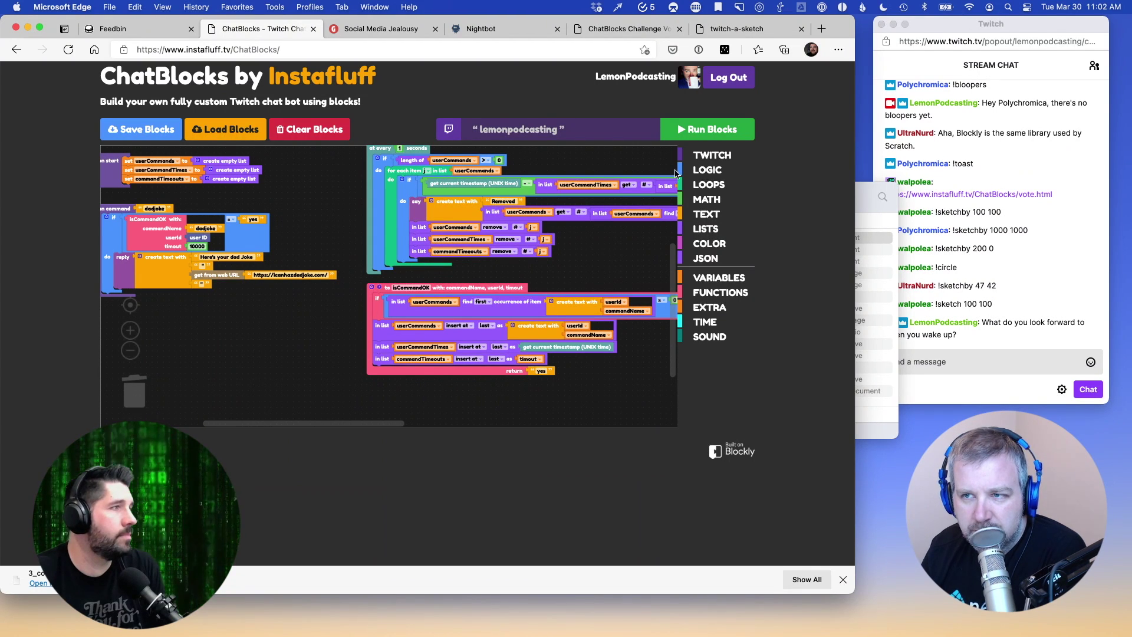
Run the blocks and test the dad joke command by sending !dadjoke in the Twitch chat
click(707, 129)
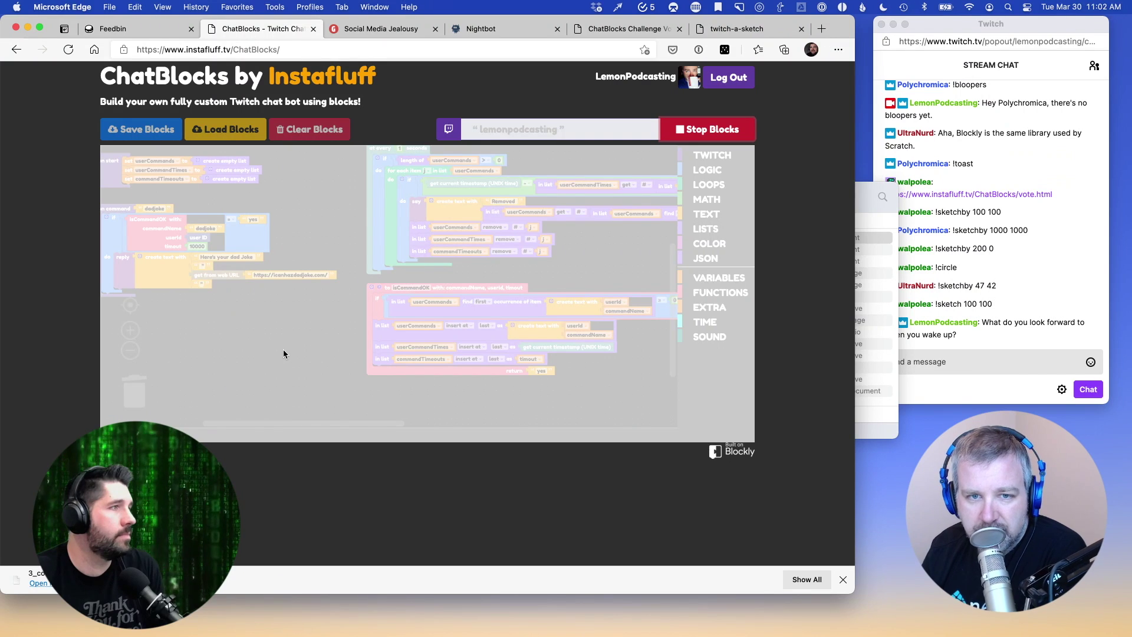
click(943, 361)
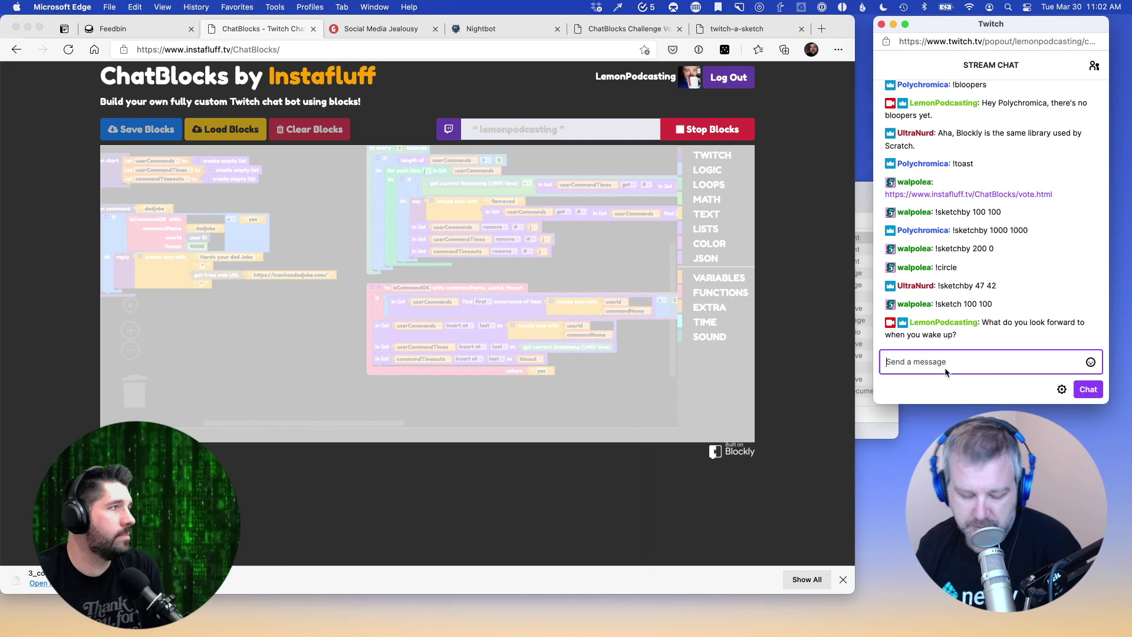
text(!dadjoke)
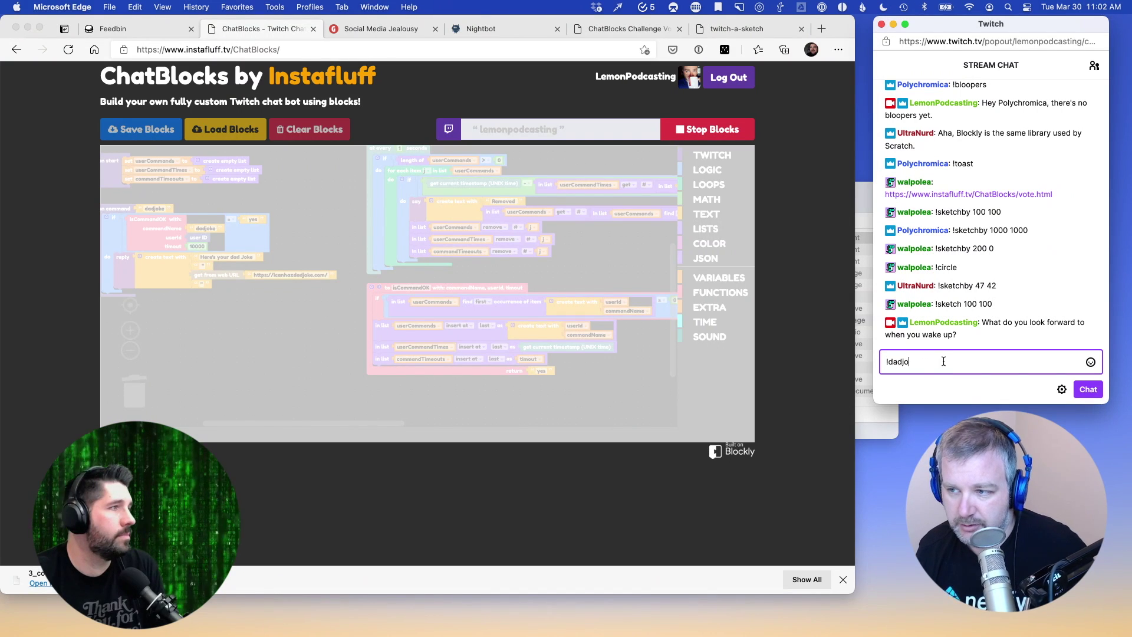
key(Return)
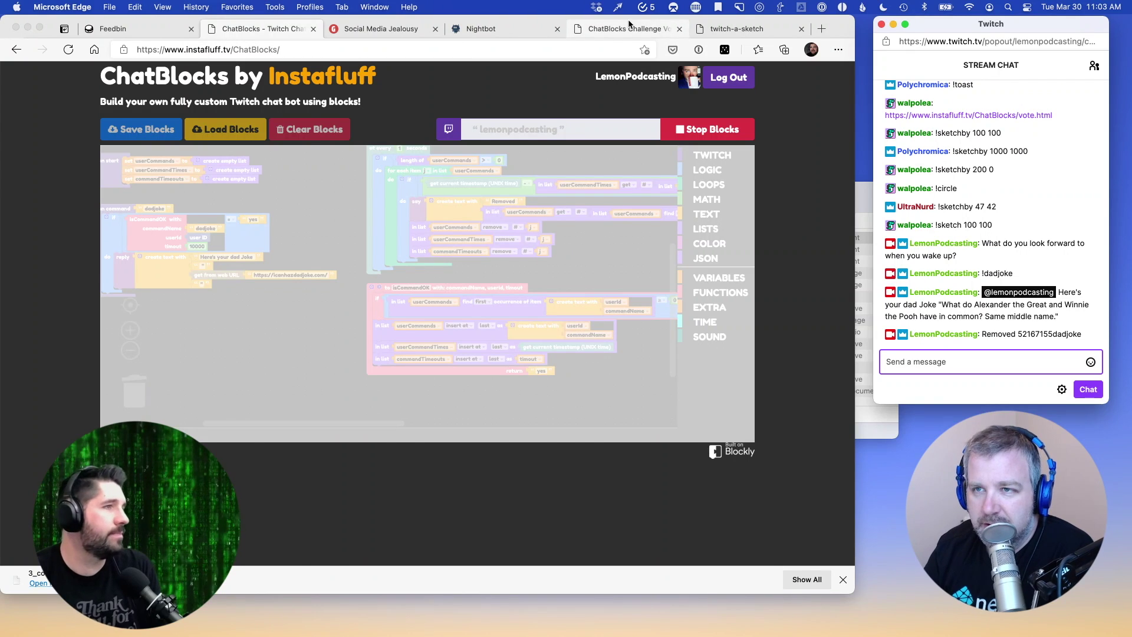
Switch to Nightbot, log in with Twitch, authorize its access to the account, and dismiss the browser's download bar
click(603, 29)
click(262, 29)
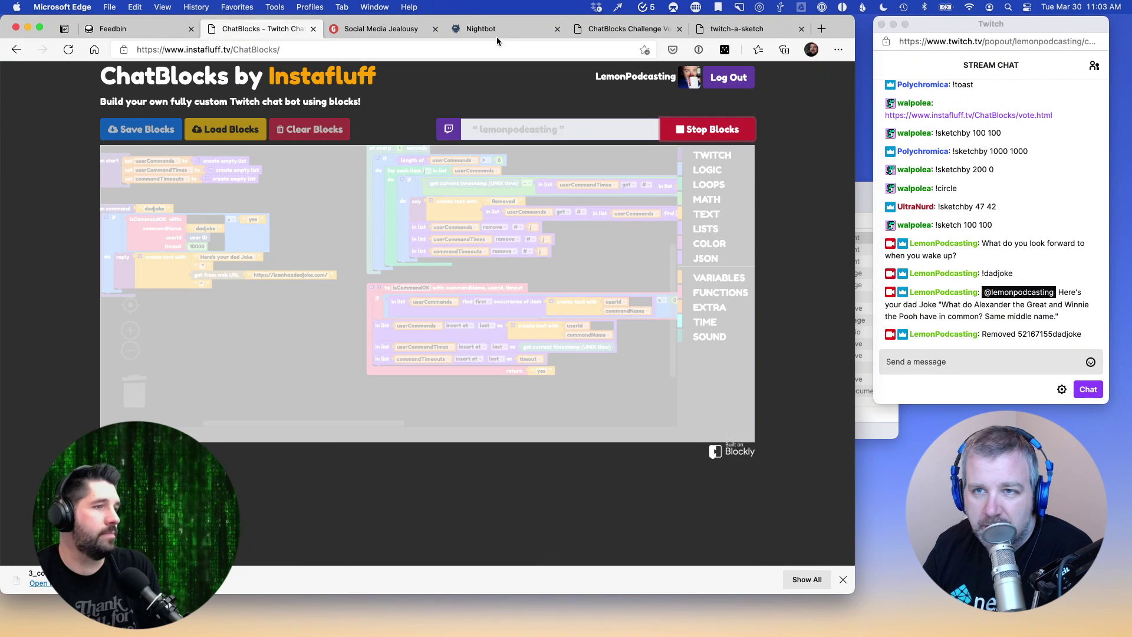
click(496, 29)
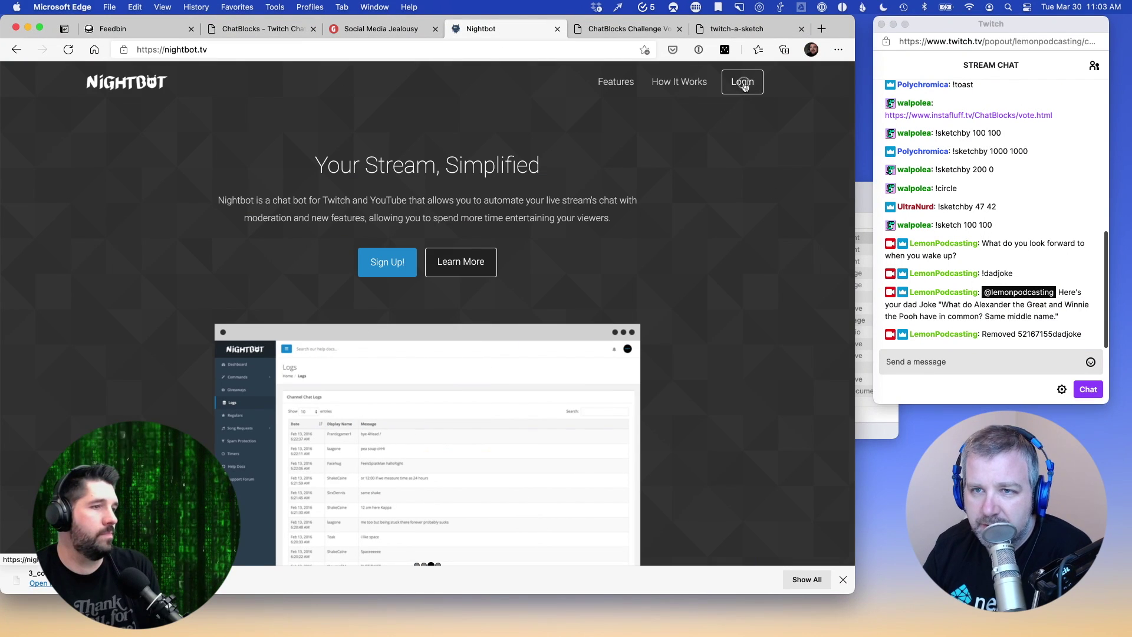
click(742, 81)
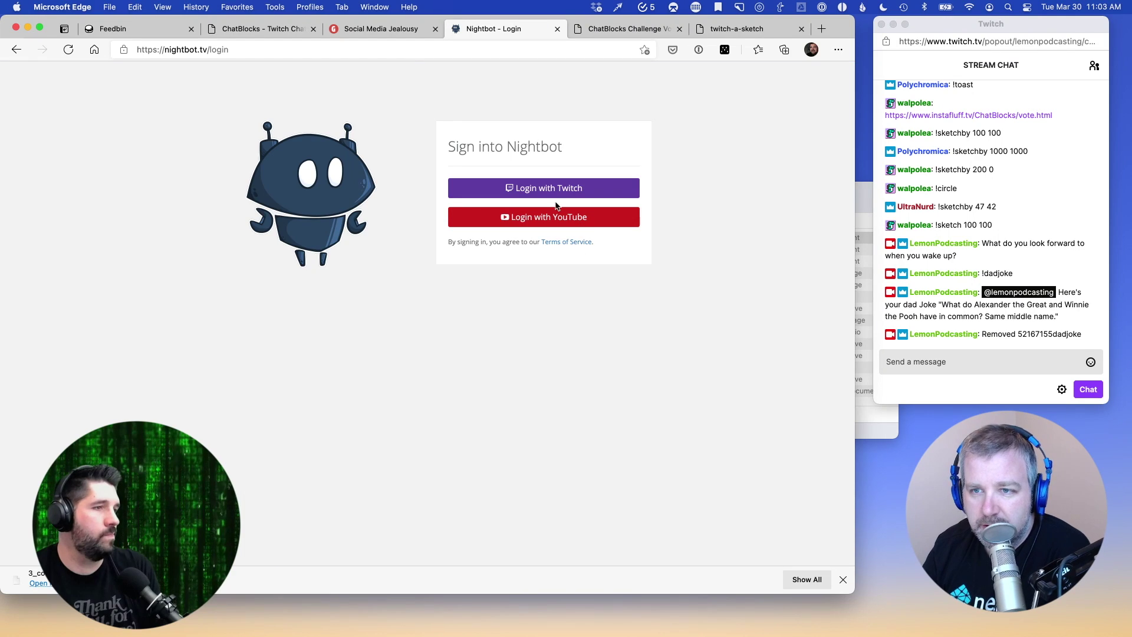
click(584, 188)
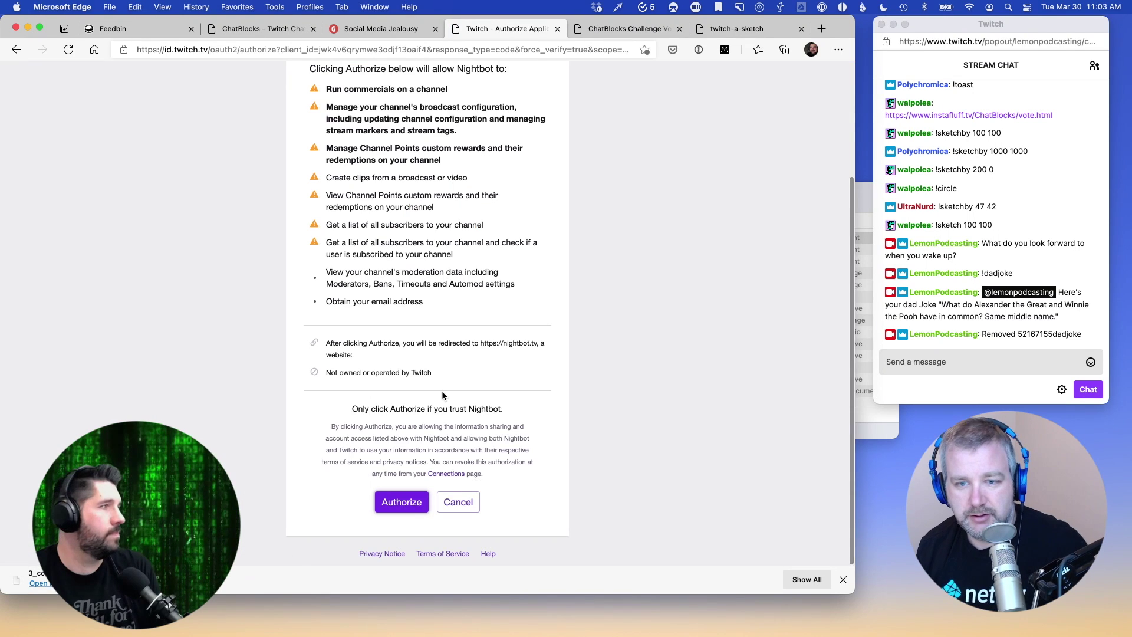
click(401, 502)
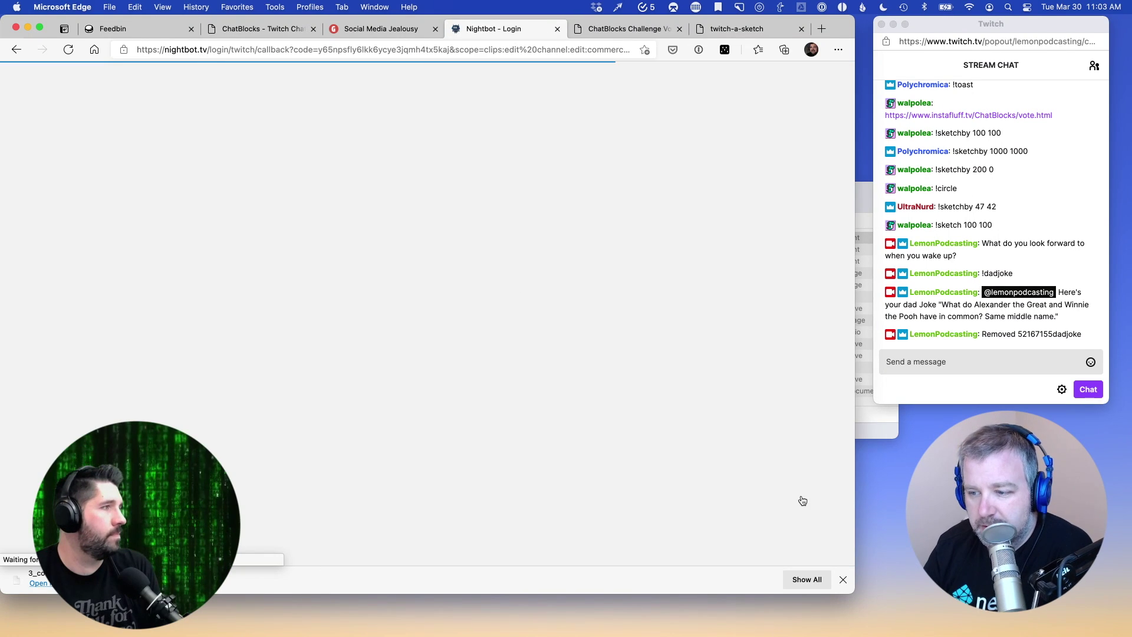
click(843, 579)
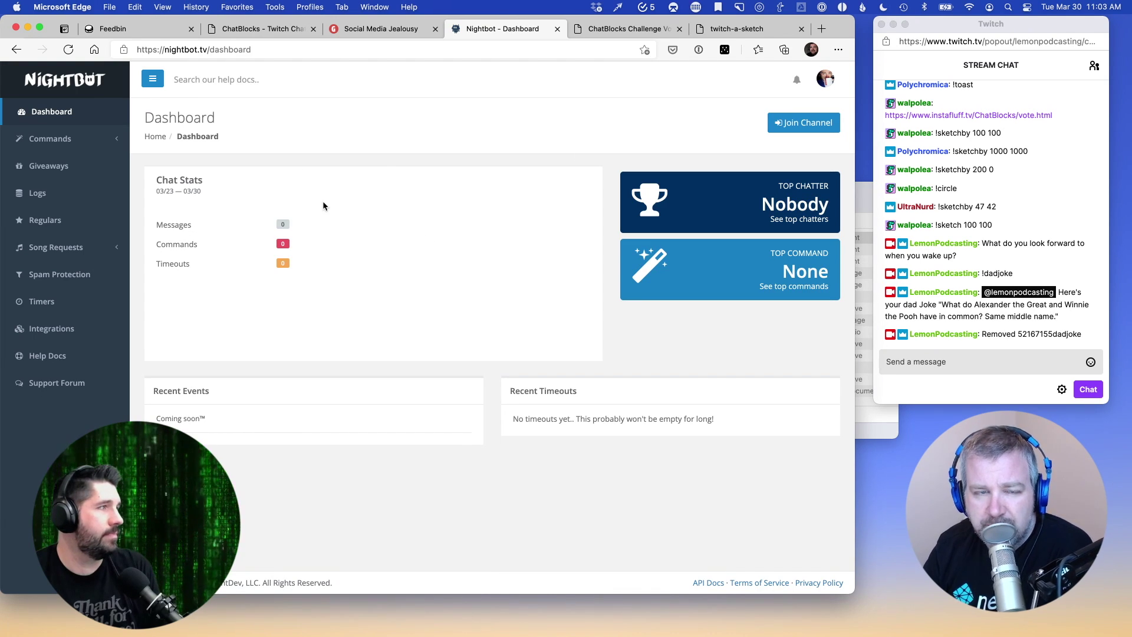
Open Nightbot's default commands list and review the available commands
click(42, 140)
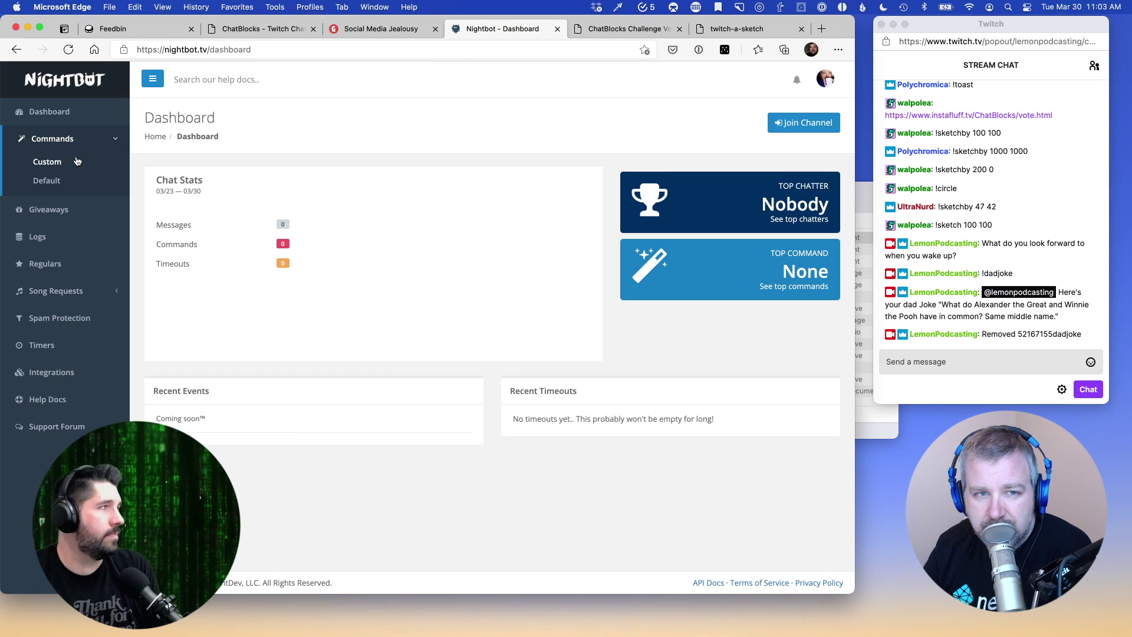
click(50, 180)
scroll(493, 361, down, 2)
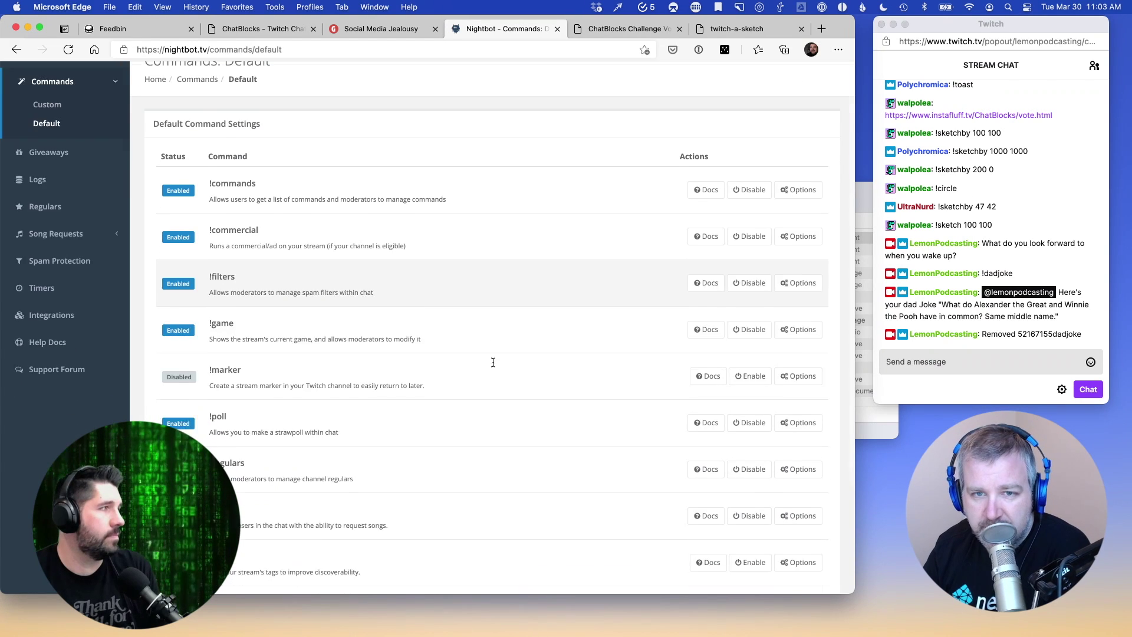
scroll(493, 362, down, 1)
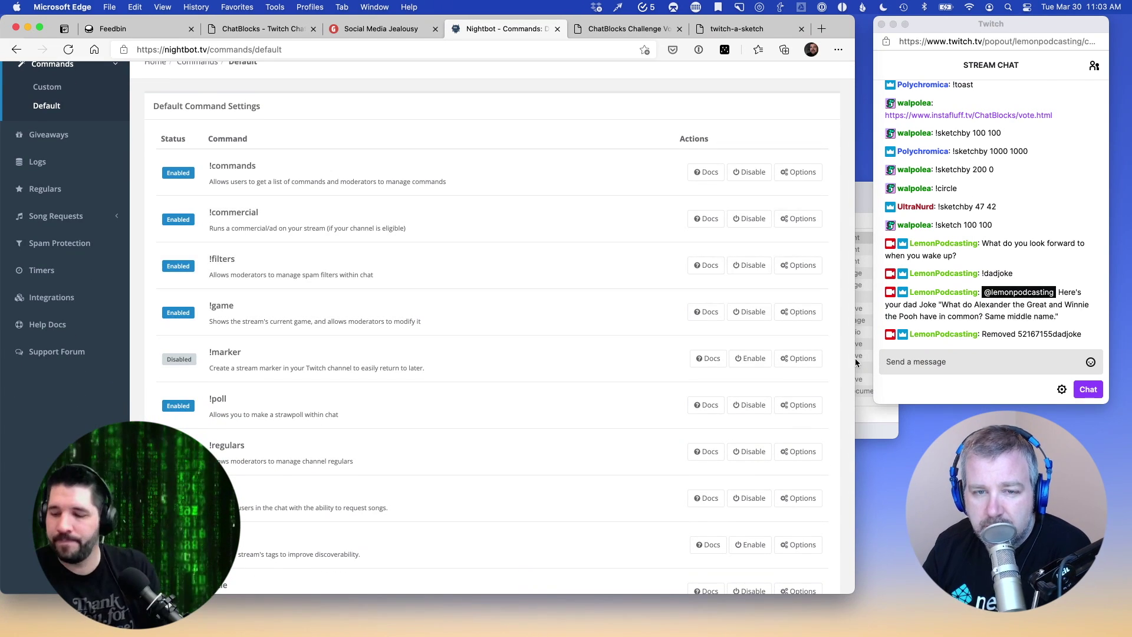
scroll(543, 382, down, 3)
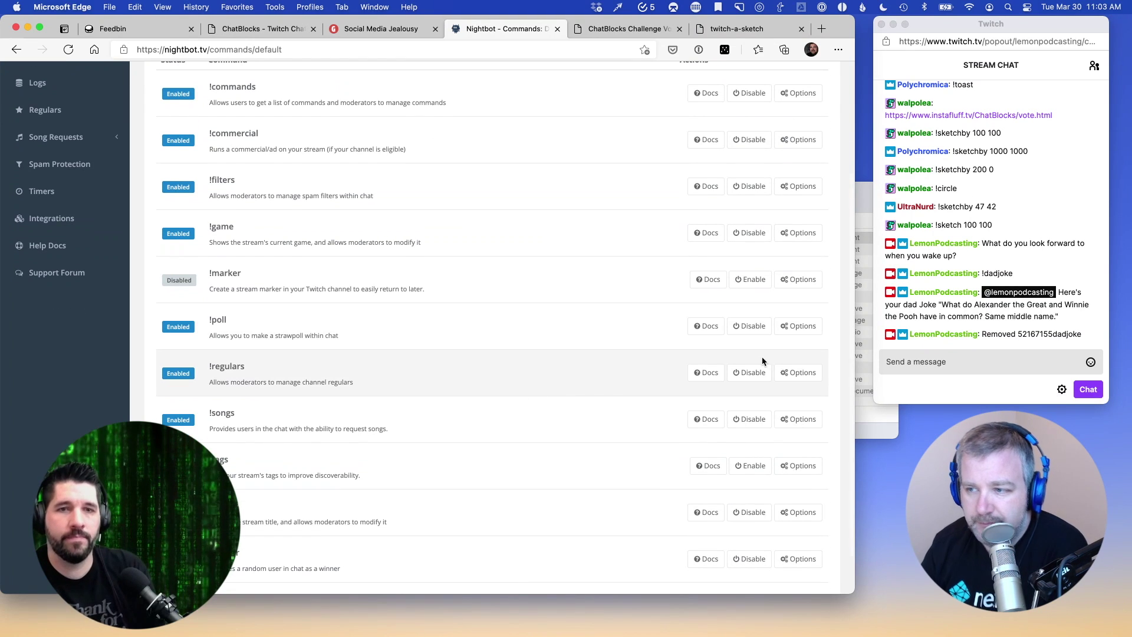
Try the !game command by sending it in the Twitch chat
click(1034, 362)
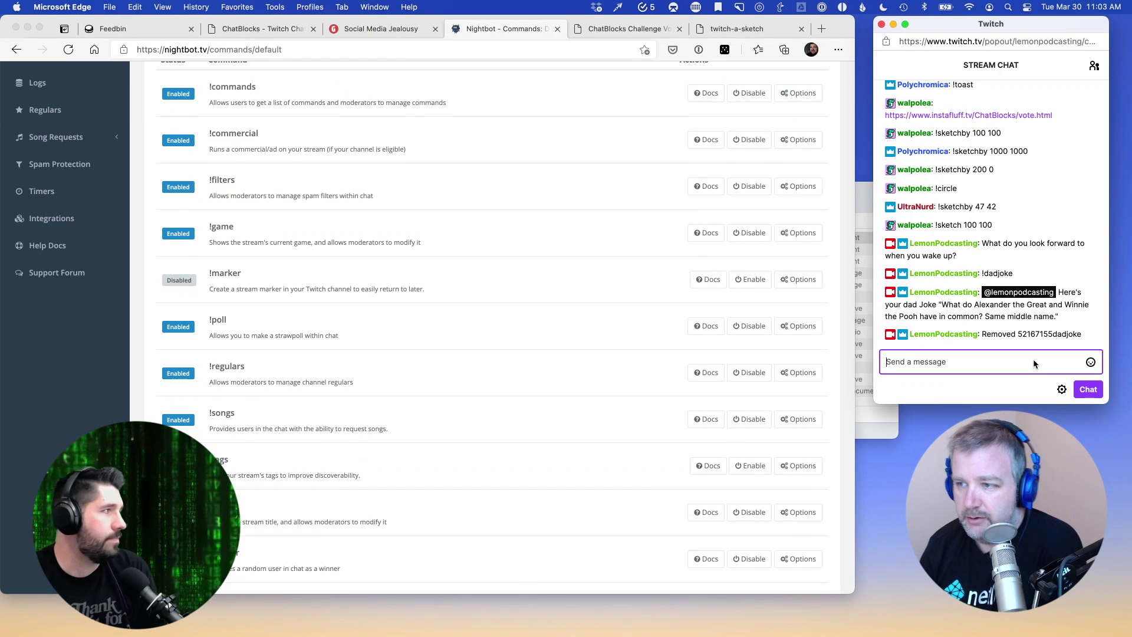
text(!game)
key(Return)
Return to the Nightbot dashboard and have the bot join the channel
scroll(544, 293, up, 5)
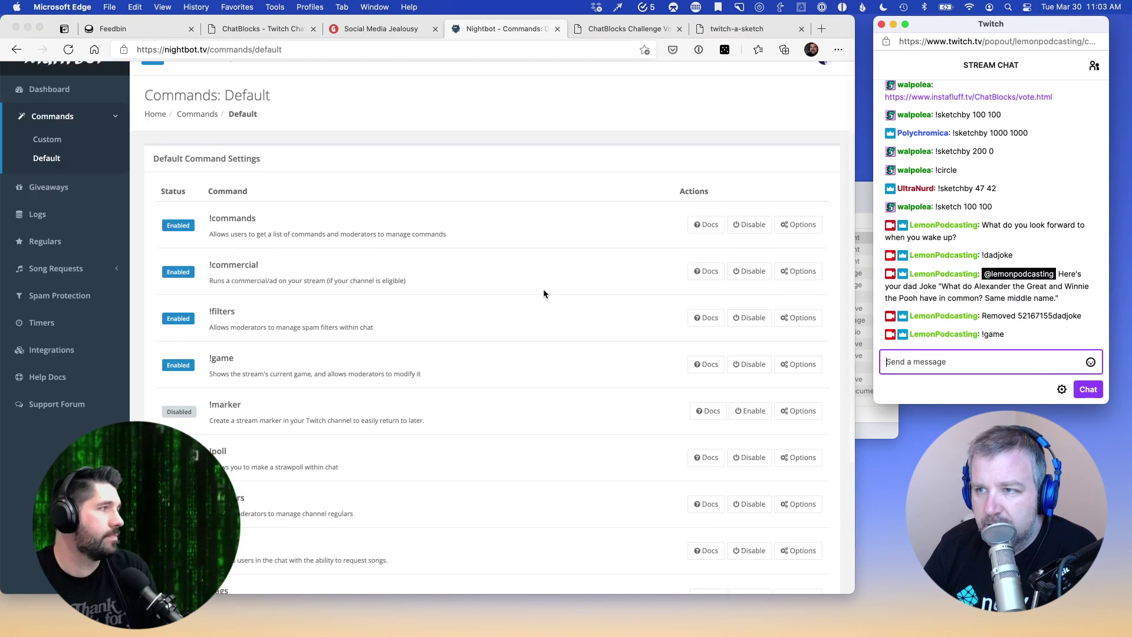
click(66, 125)
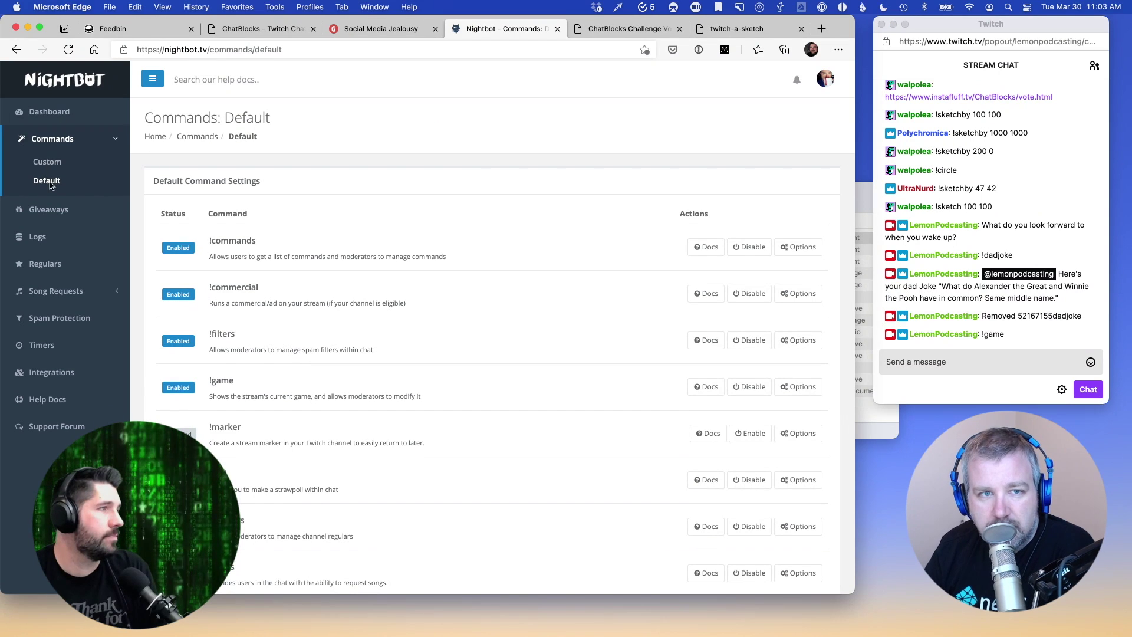
click(49, 111)
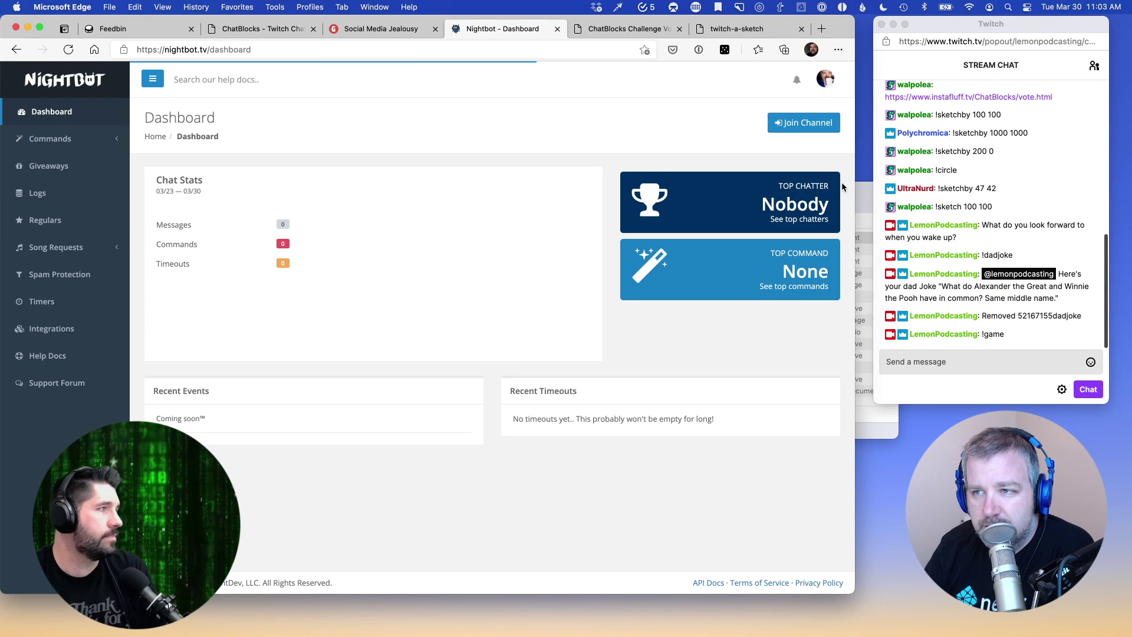
click(803, 122)
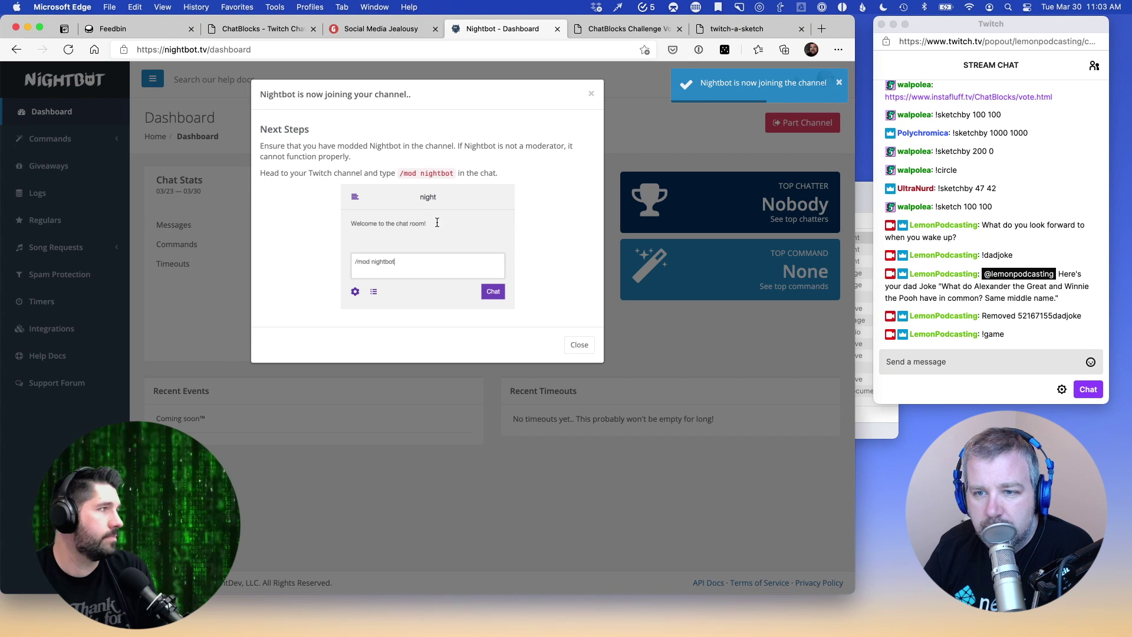
Send /mod nightbot in the Twitch chat and close Nightbot's joining instructions
click(936, 368)
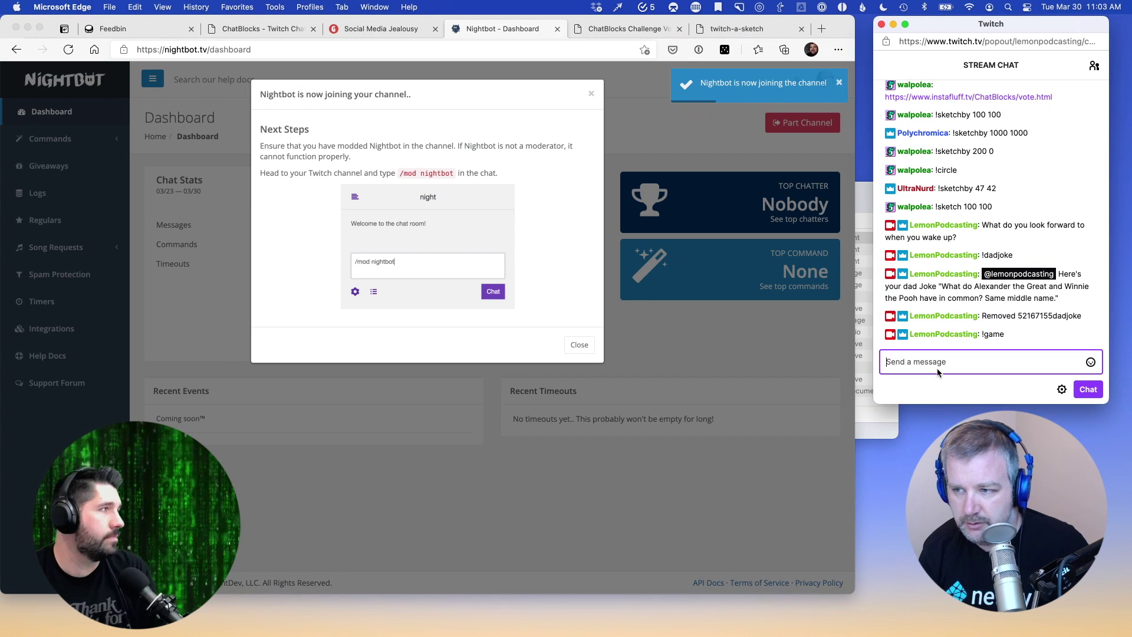
text(/mod)
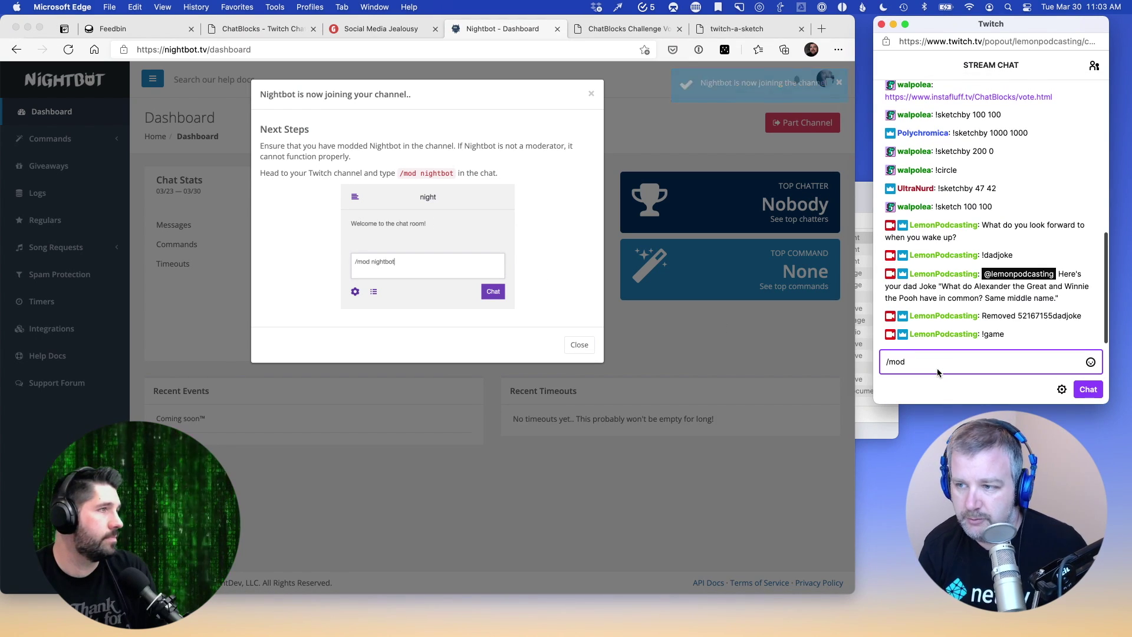
text( nightbot)
key(Return)
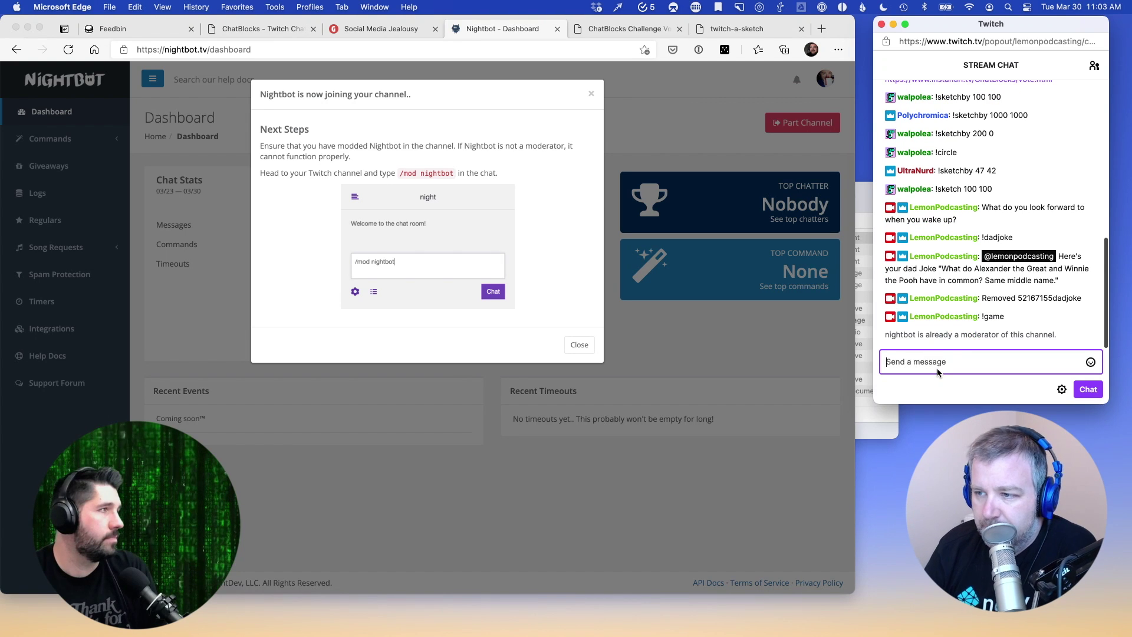
click(587, 349)
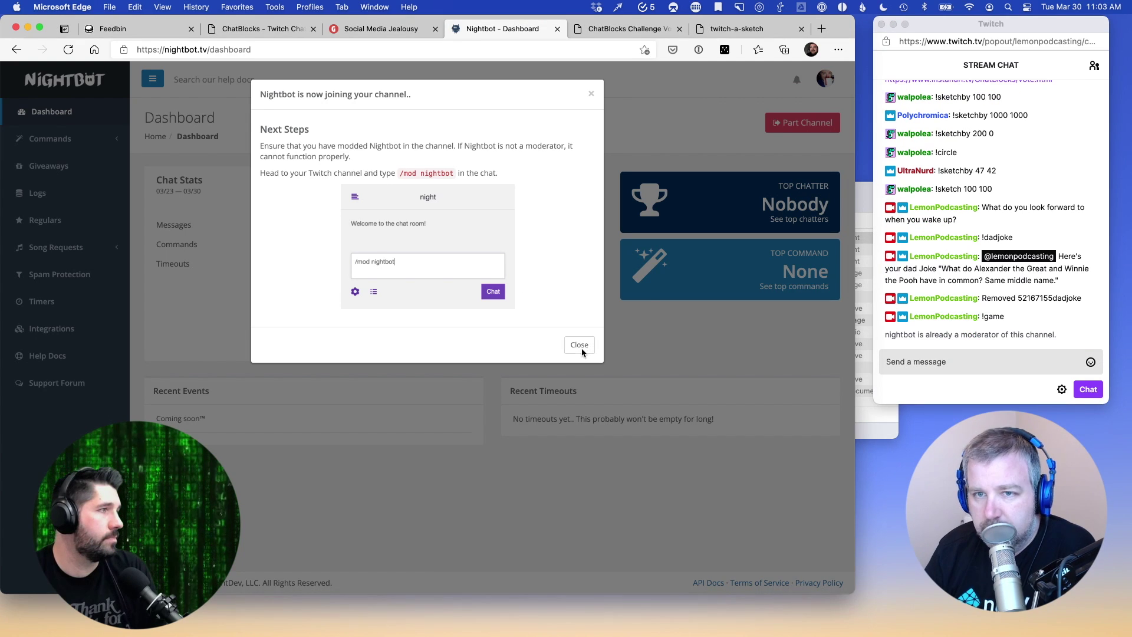
click(582, 349)
Reopen Nightbot's default commands list, send !game in the Twitch chat again, and look through the listed commands
click(54, 139)
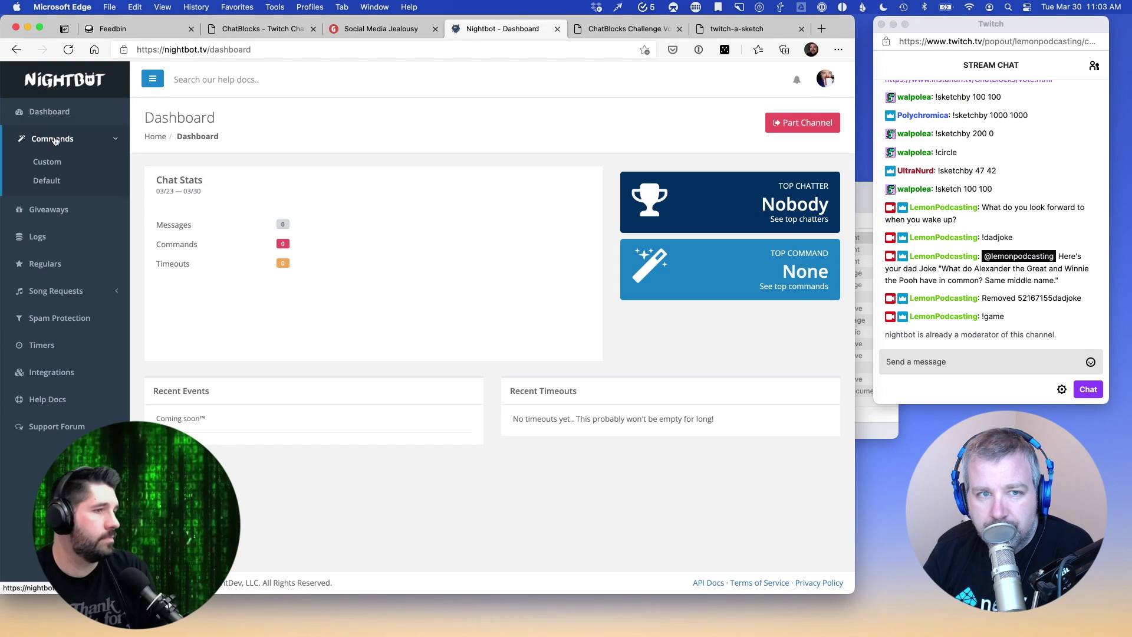
click(47, 180)
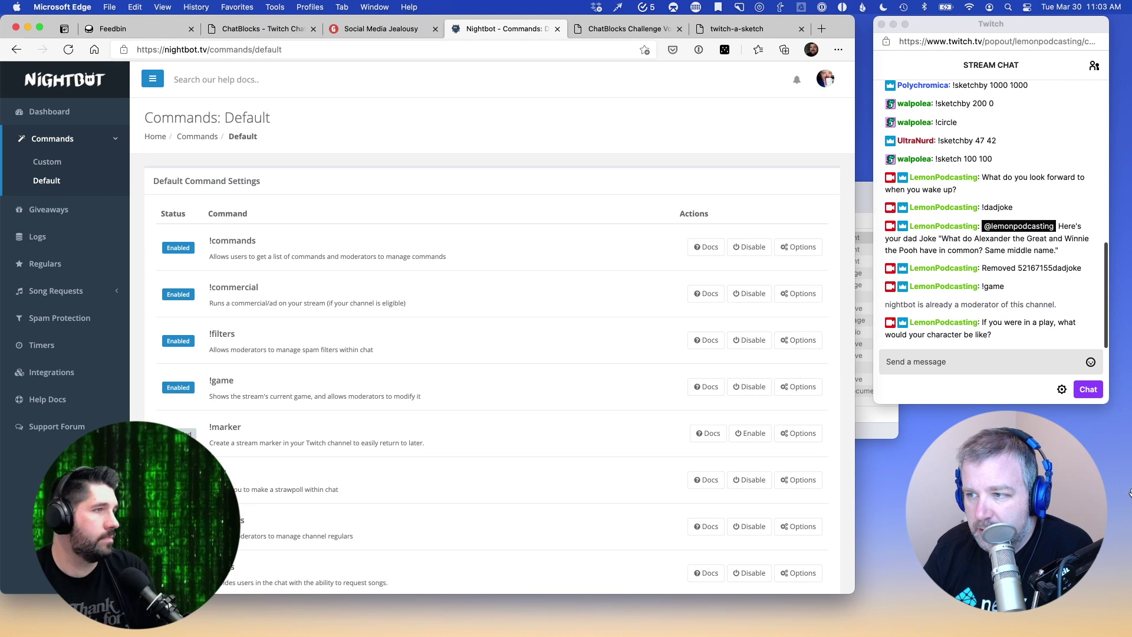
click(985, 366)
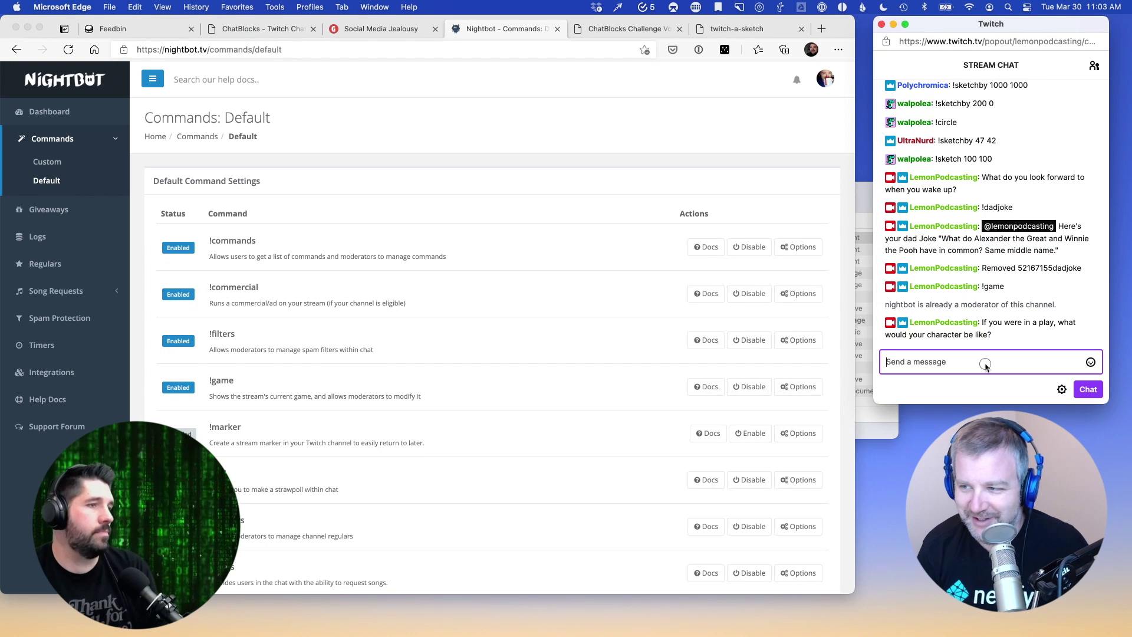
text(!game)
key(Return)
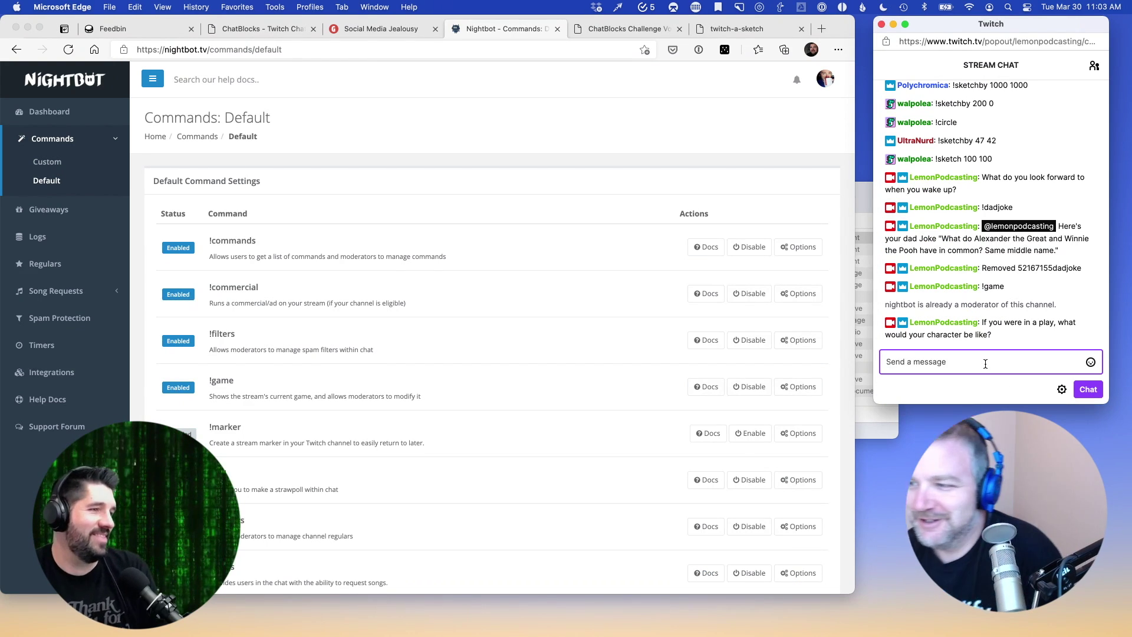
scroll(622, 313, down, 5)
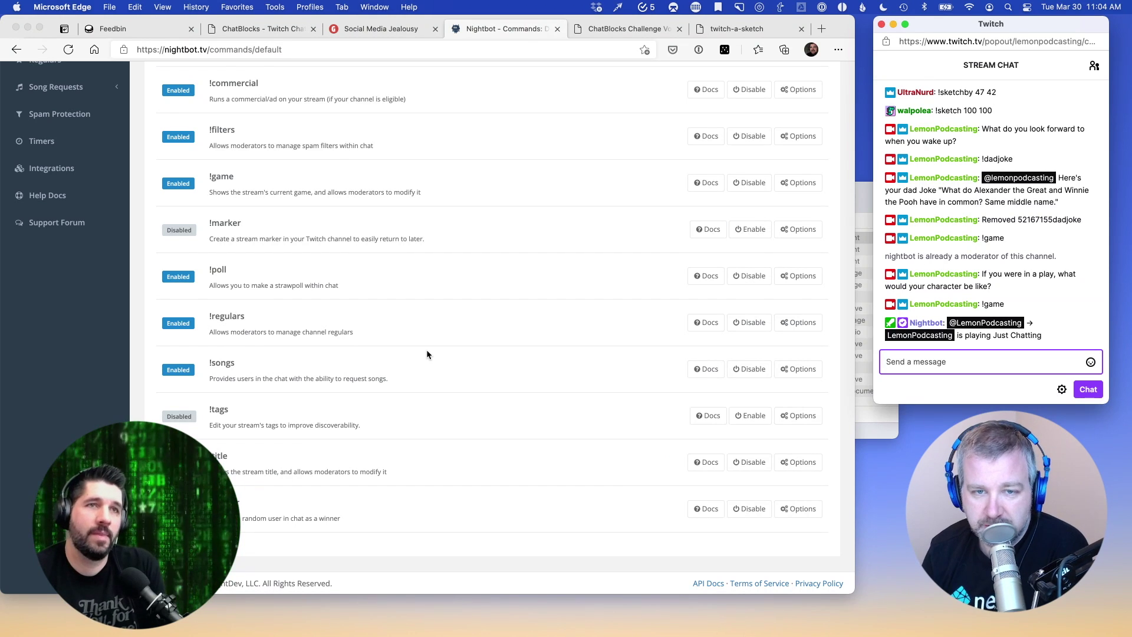
scroll(428, 354, up, 5)
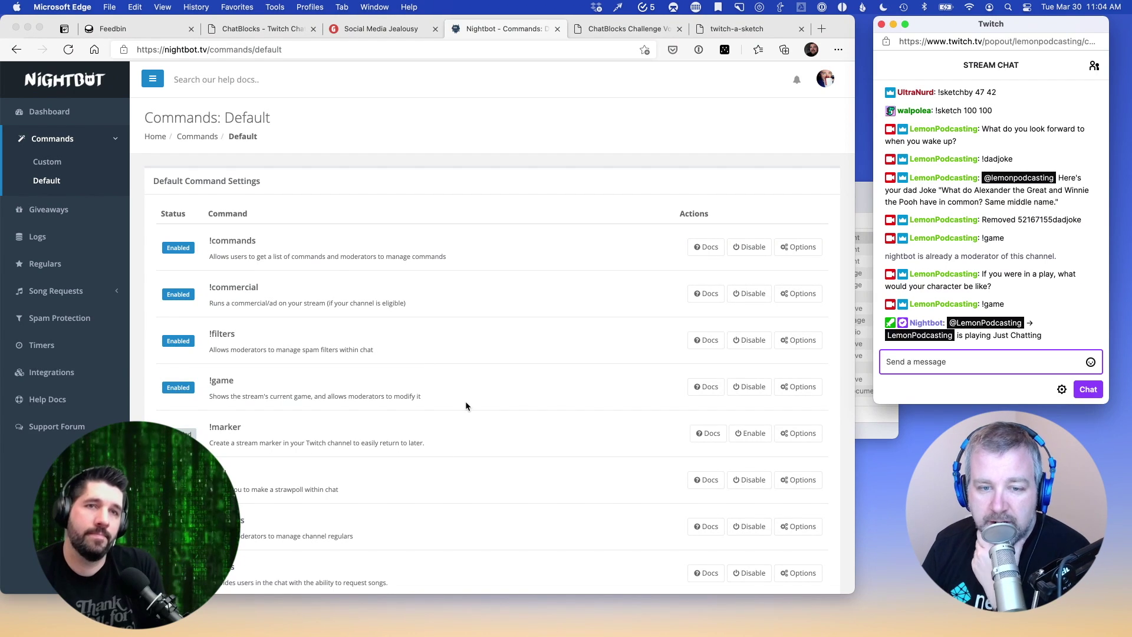
Look through Nightbot's default commands and try the !title command by sending it in the Twitch chat
scroll(465, 402, down, 2)
scroll(481, 431, up, 2)
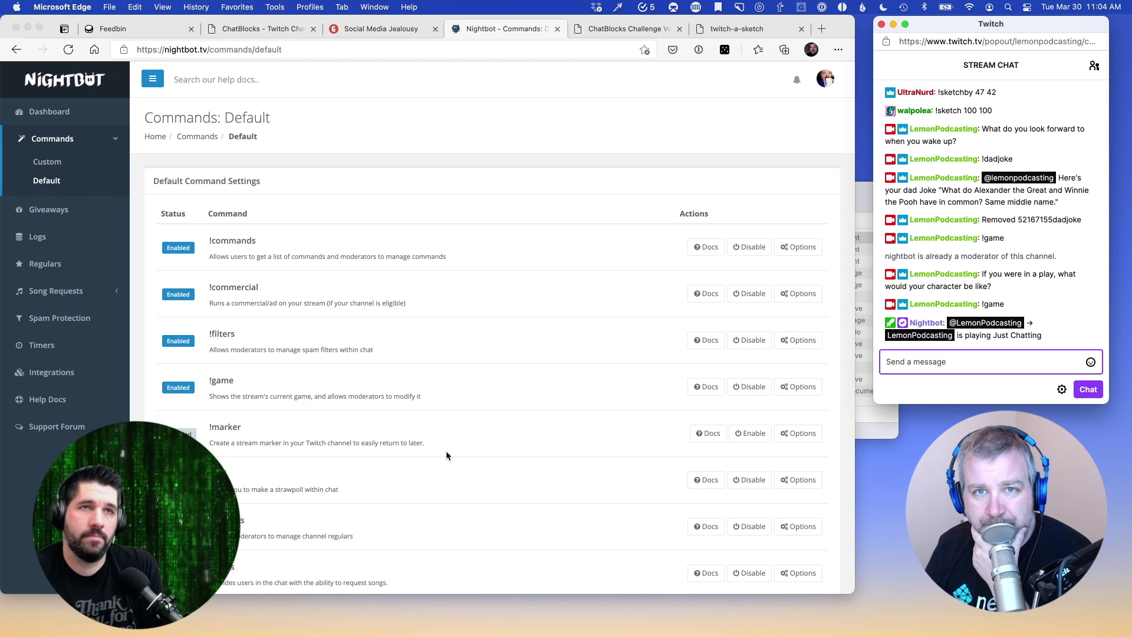
scroll(446, 453, down, 5)
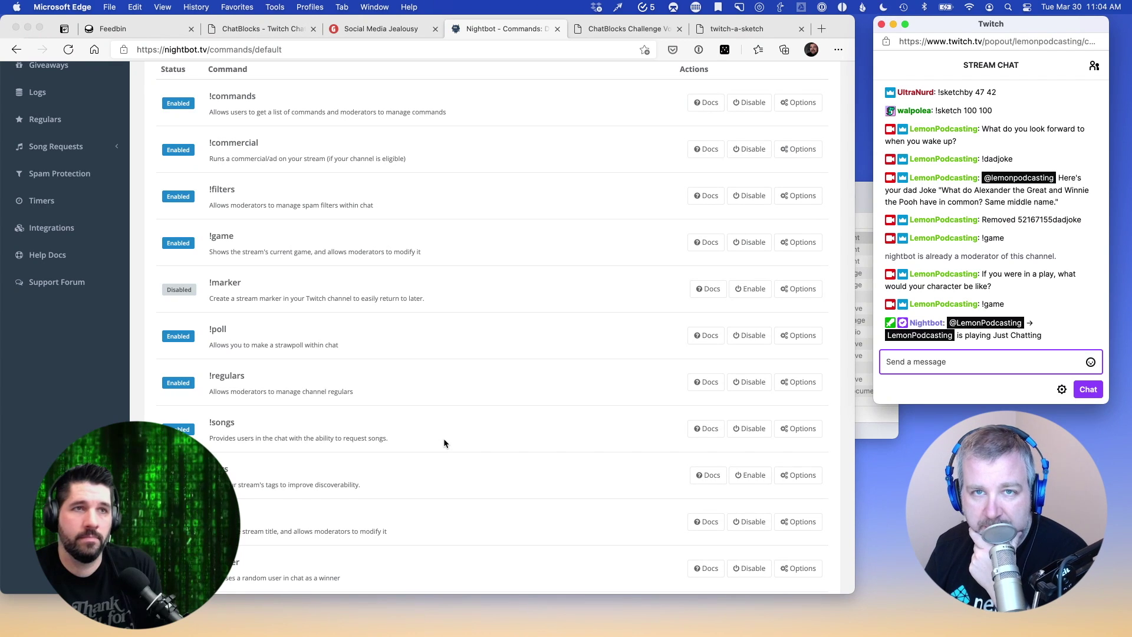
click(277, 28)
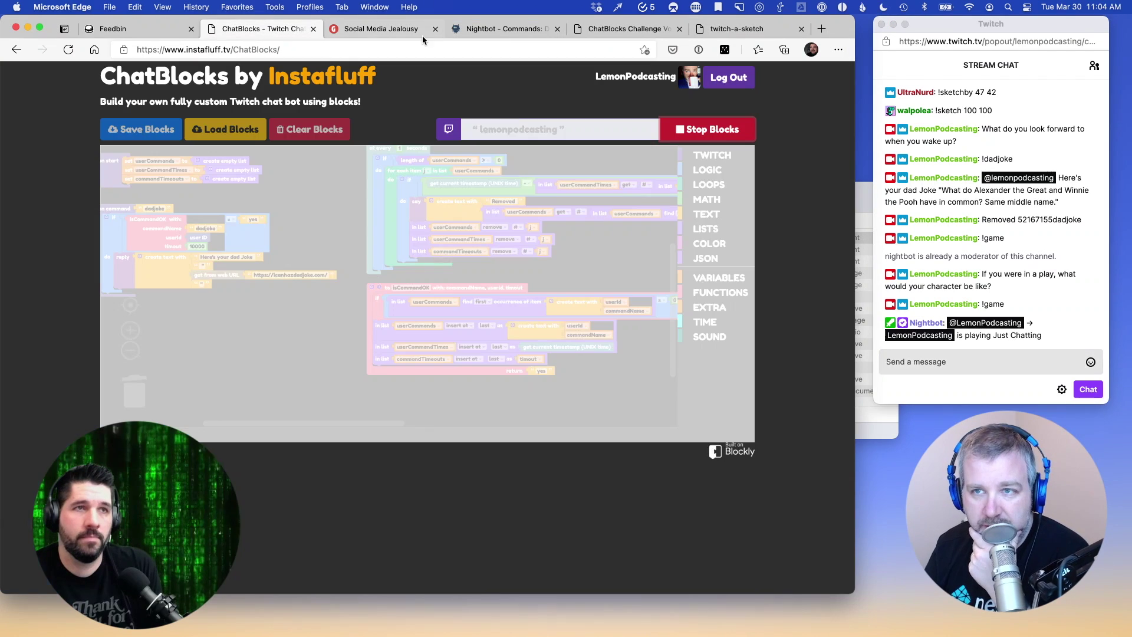
click(500, 31)
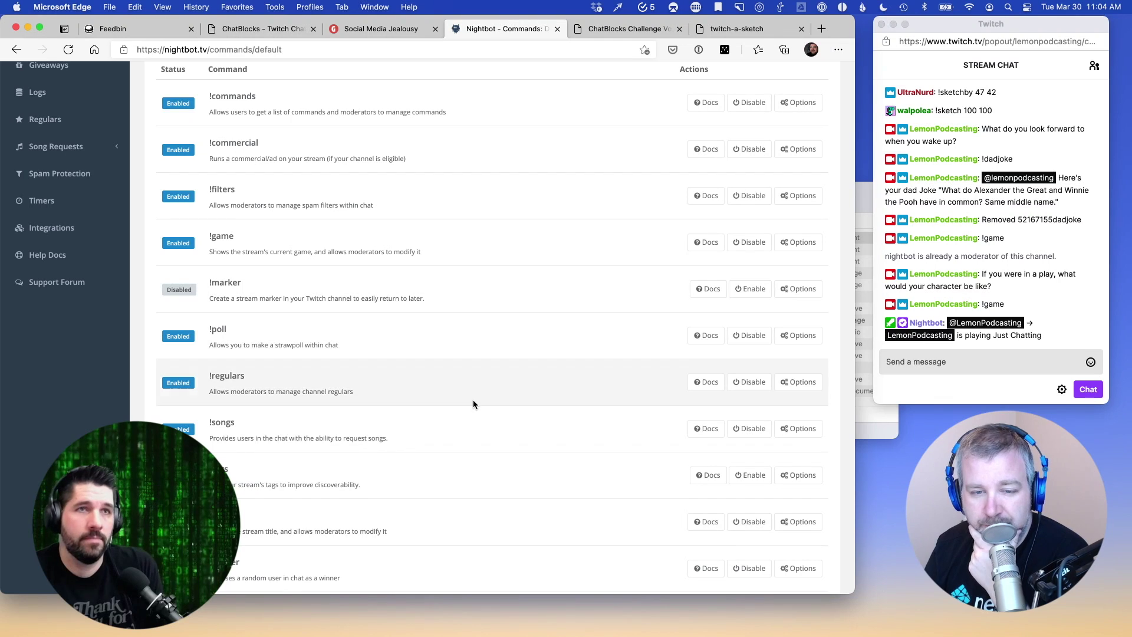
scroll(467, 439, up, 4)
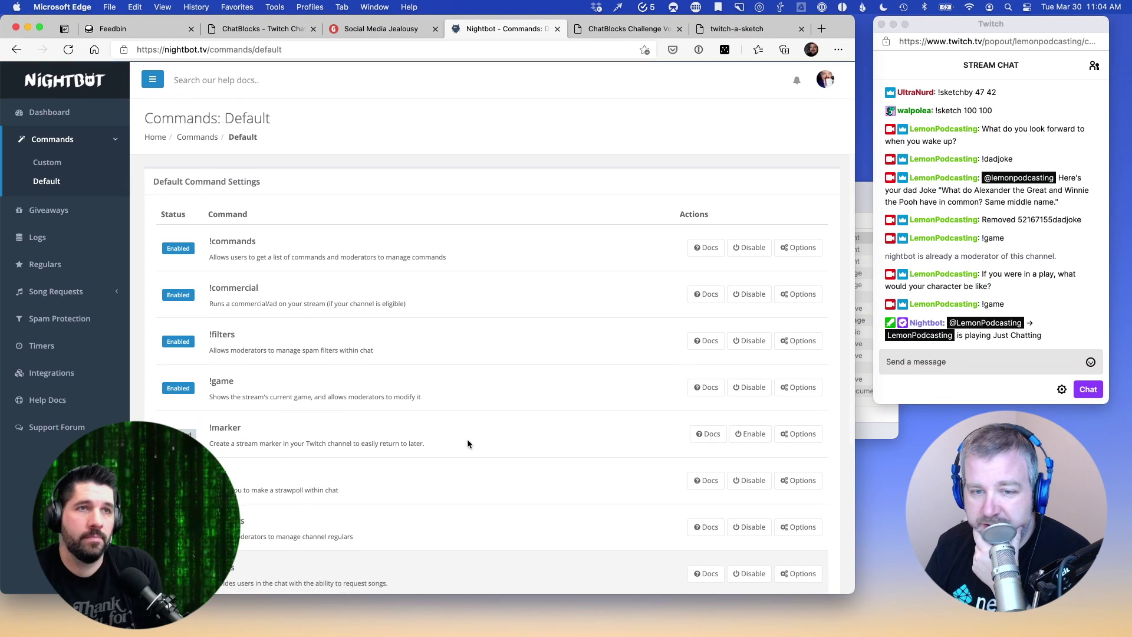
scroll(466, 438, down, 6)
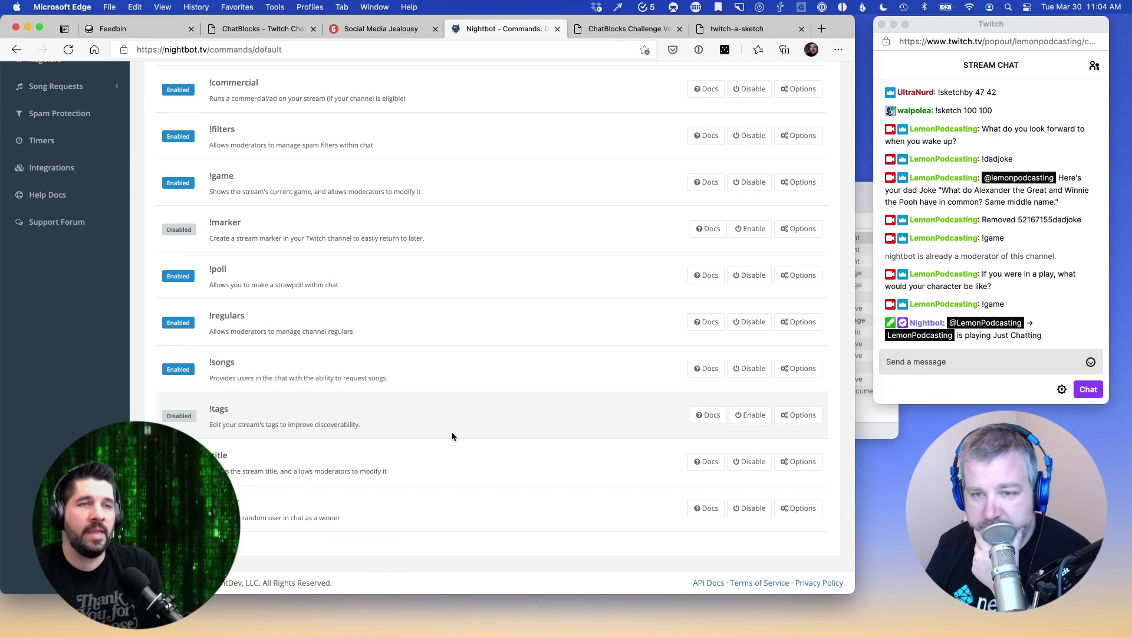
click(926, 365)
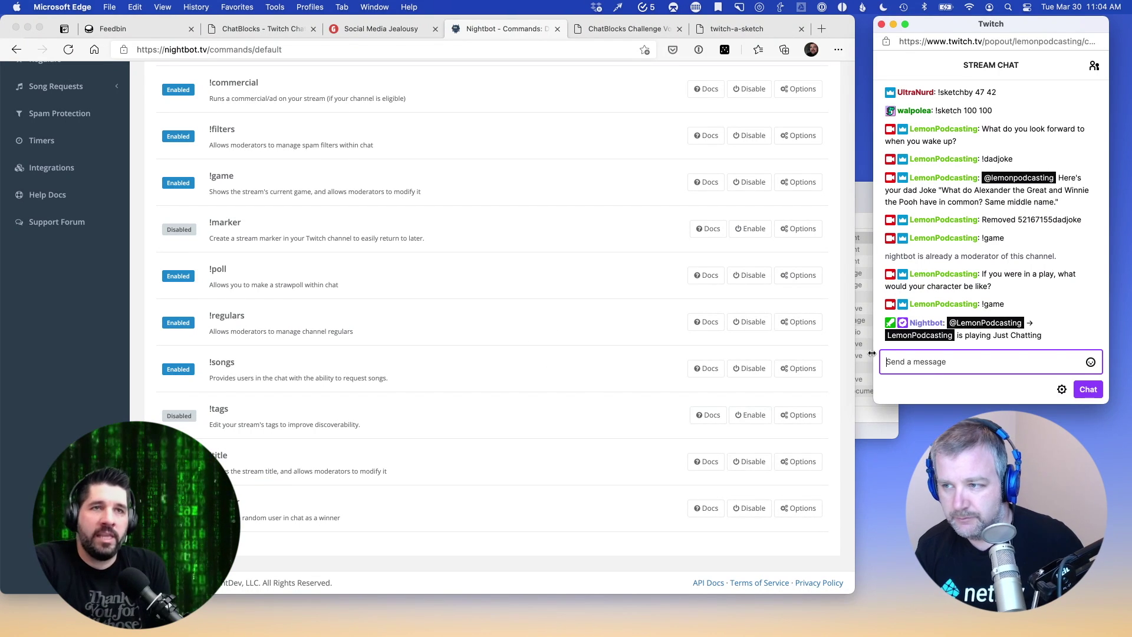
text(!title)
key(Return)
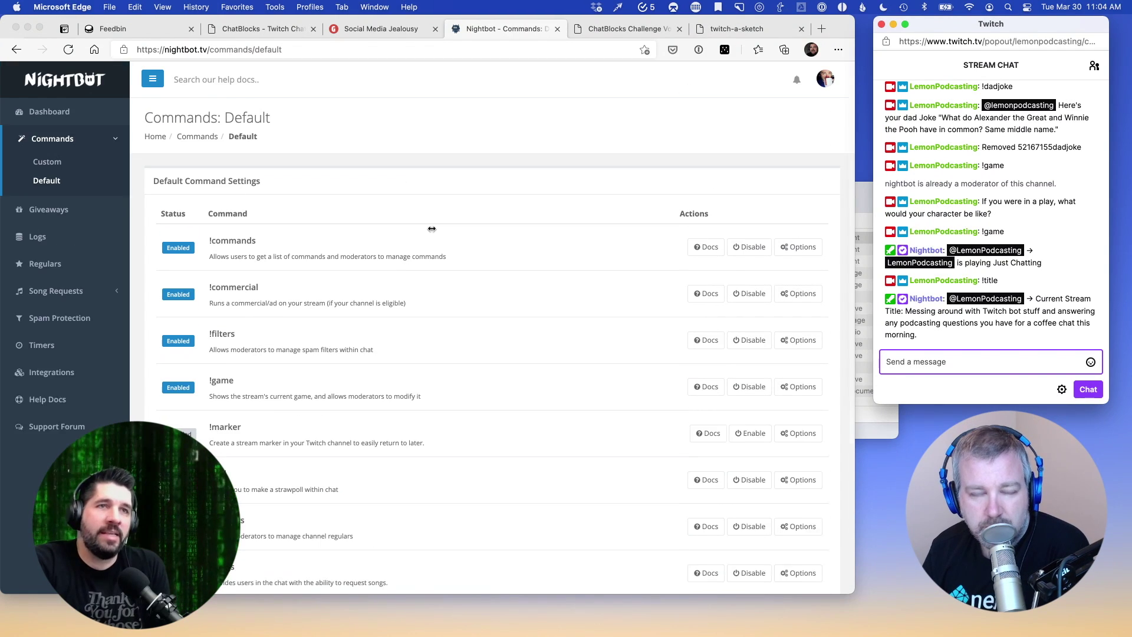
Start a new custom Nightbot command named !youtube with the message text "Subscribe to my YouTubes"
scroll(413, 224, up, 5)
click(109, 165)
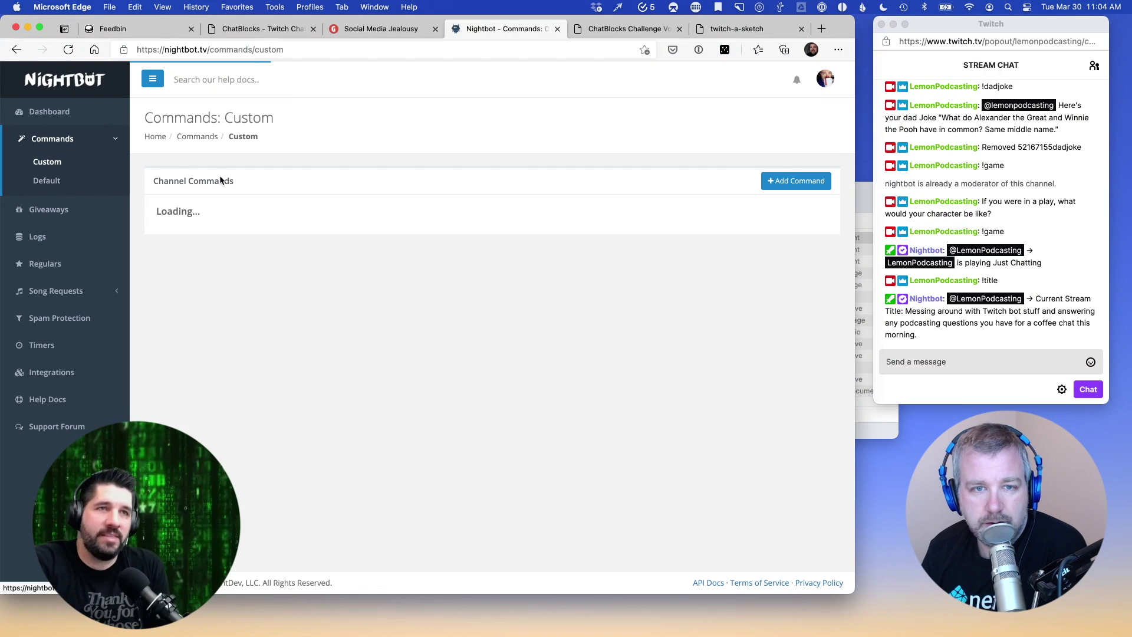
click(793, 181)
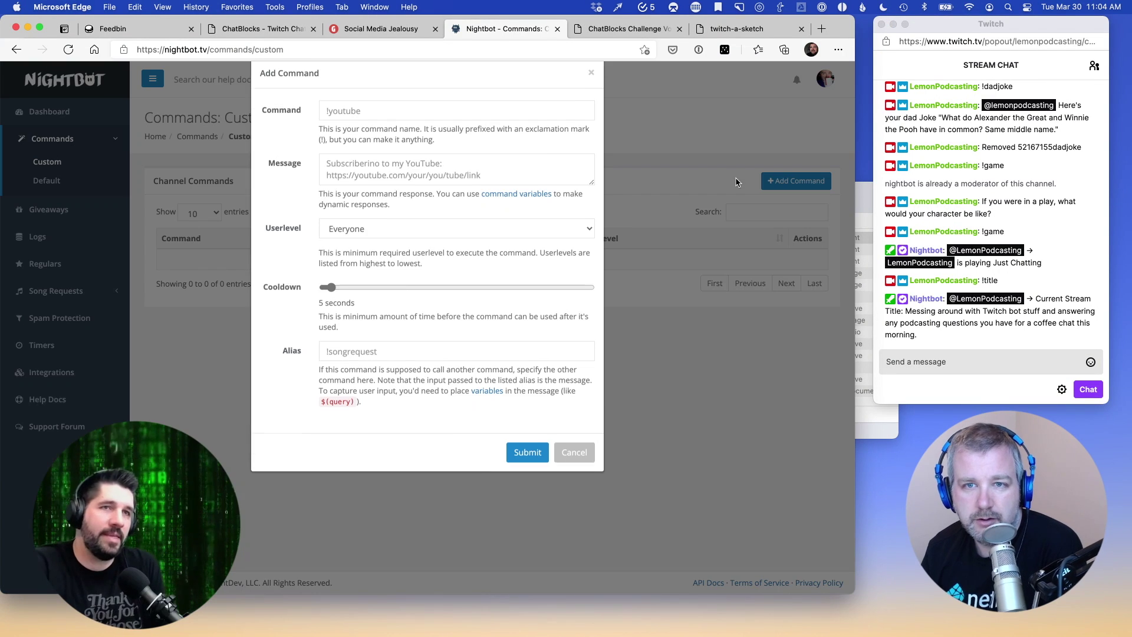
click(387, 133)
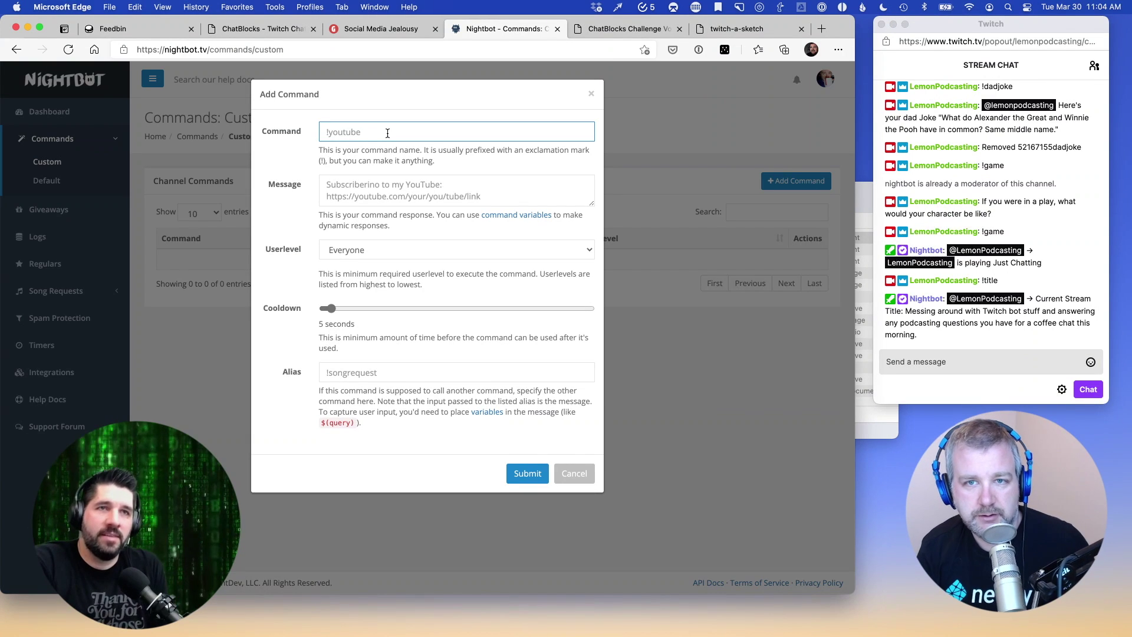
text(!youtube)
key(Tab)
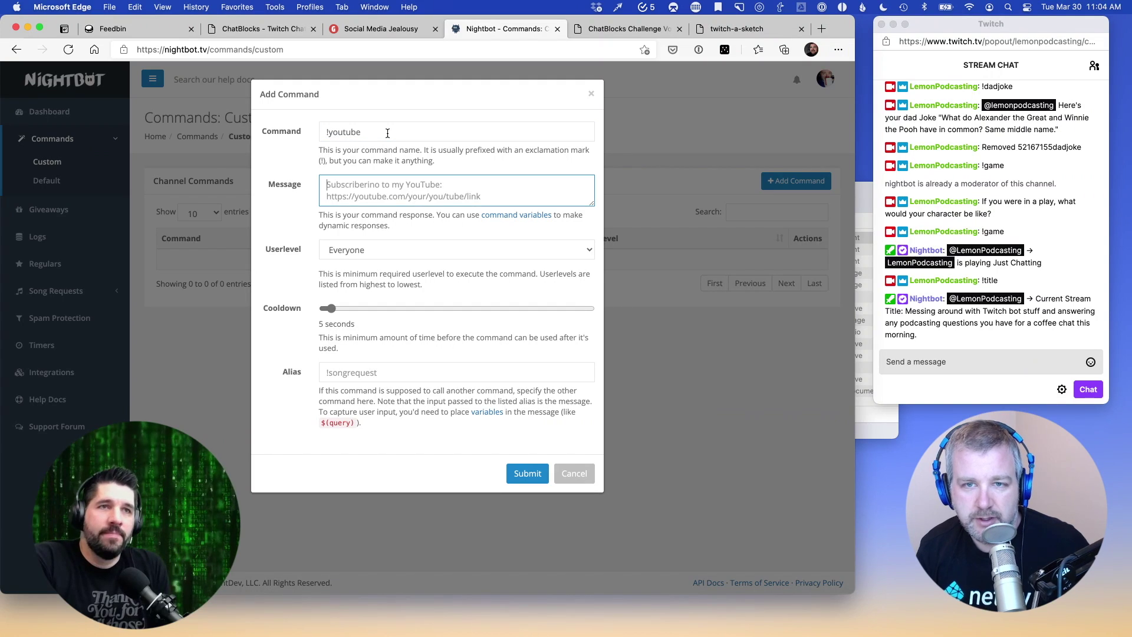
text(Subscribe )
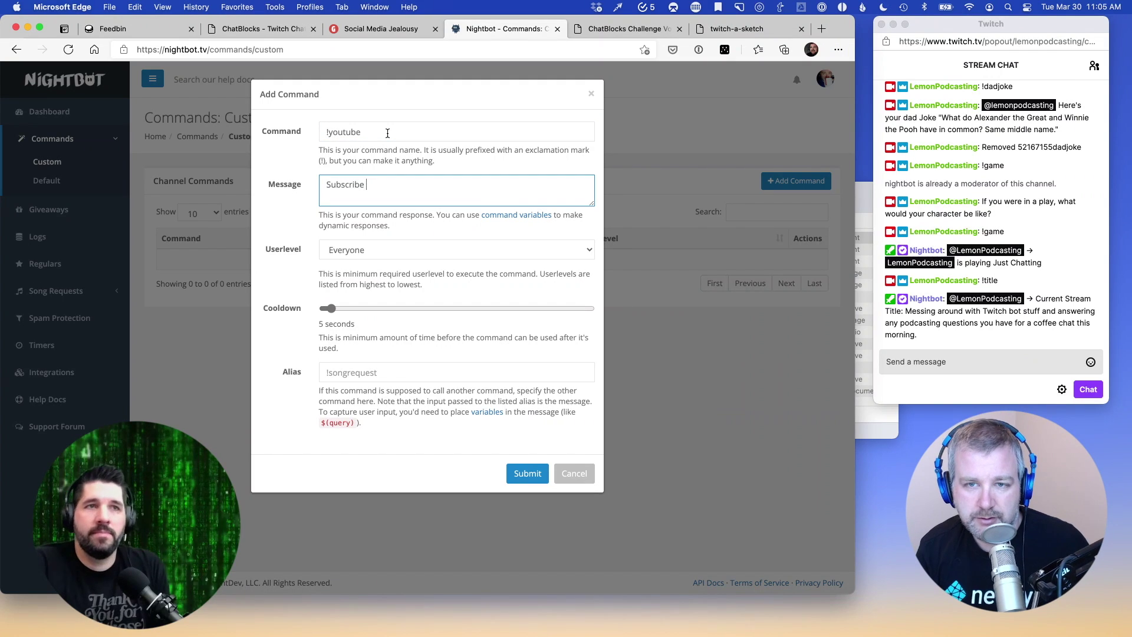
text(to my YouTubes)
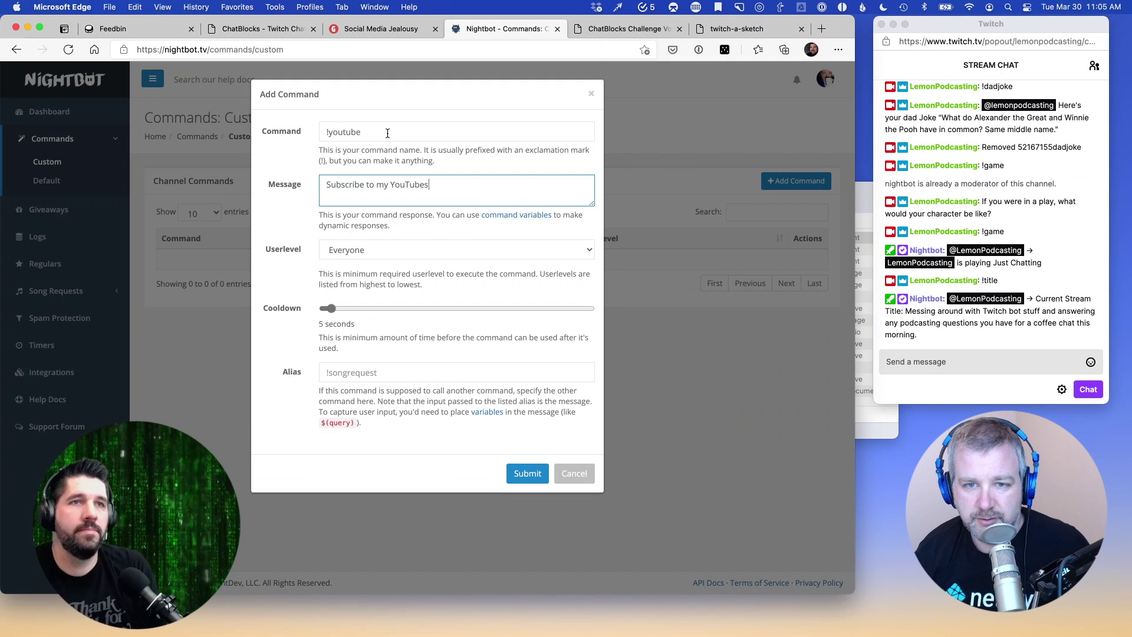
Copy the address of the lemonproductionsca YouTube channel using a new browser tab and return to the !youtube command form
click(392, 374)
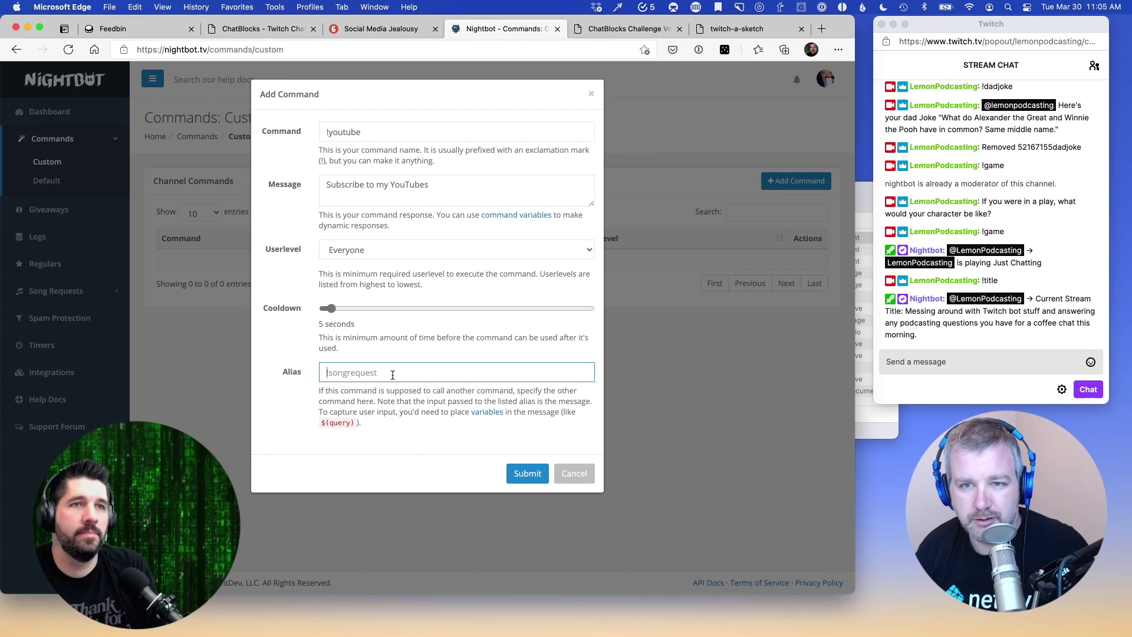
click(462, 198)
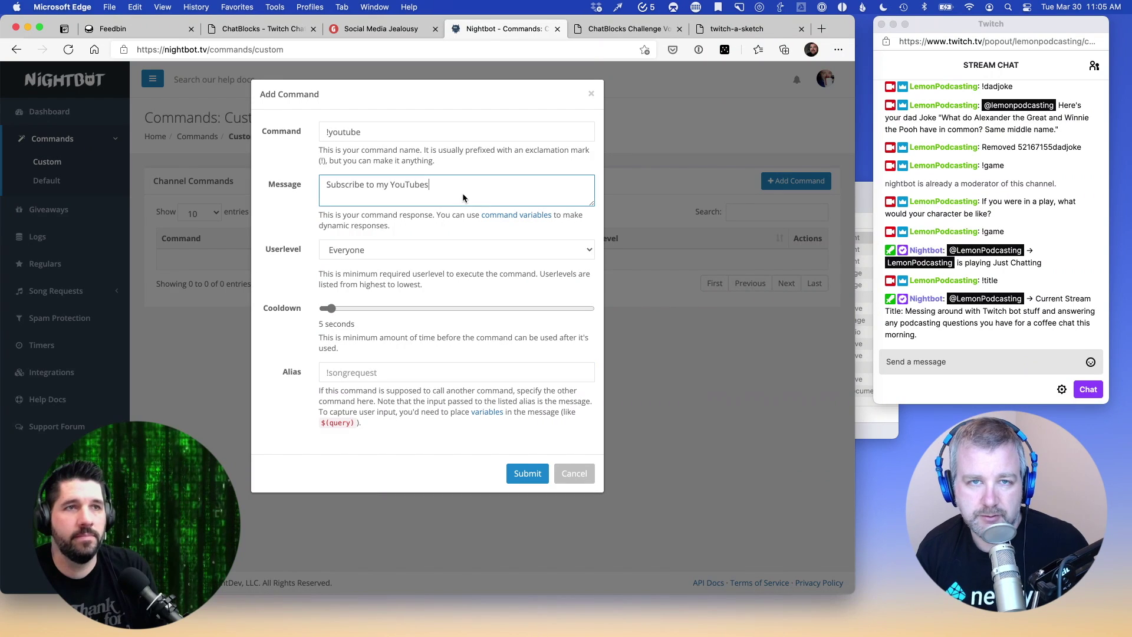
key(super+t)
text(youtube)
key(Down)
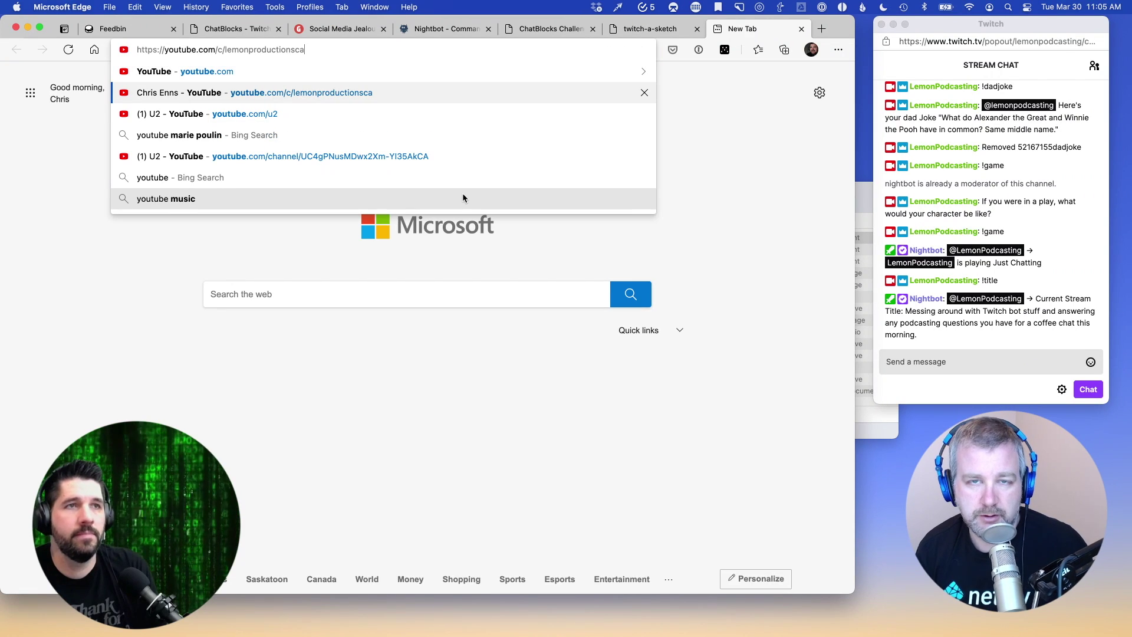
key(ctrl+shift+Tab)
key(ctrl+shift+Tab)
key(ctrl+shift+Tab)
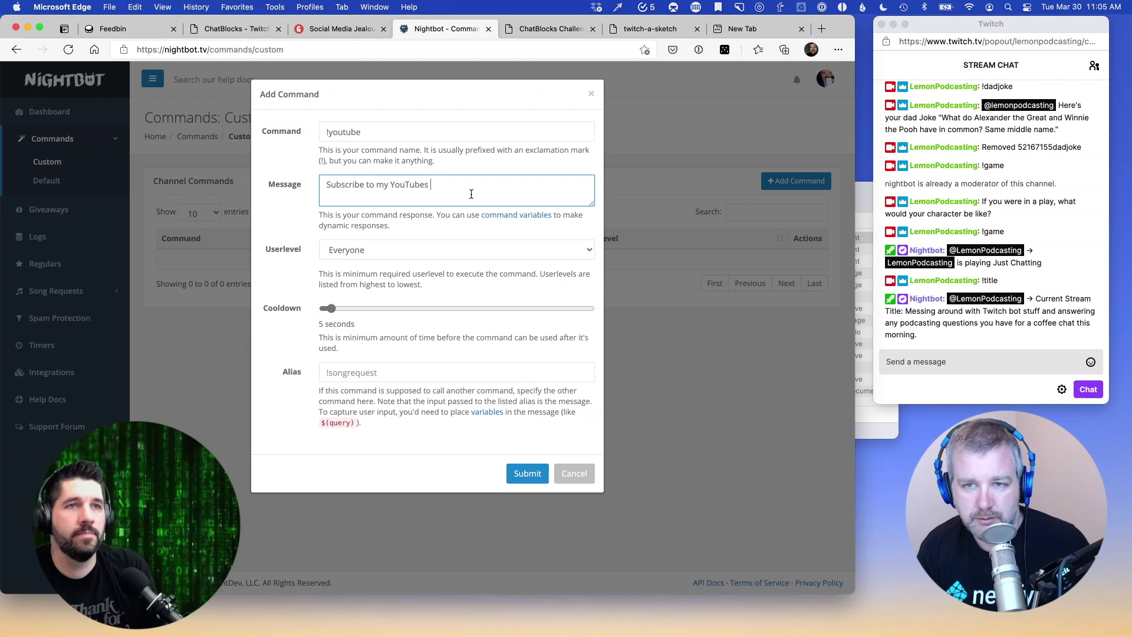
text(over here:)
text(https://youtube.com/c/lemonproductionsca)
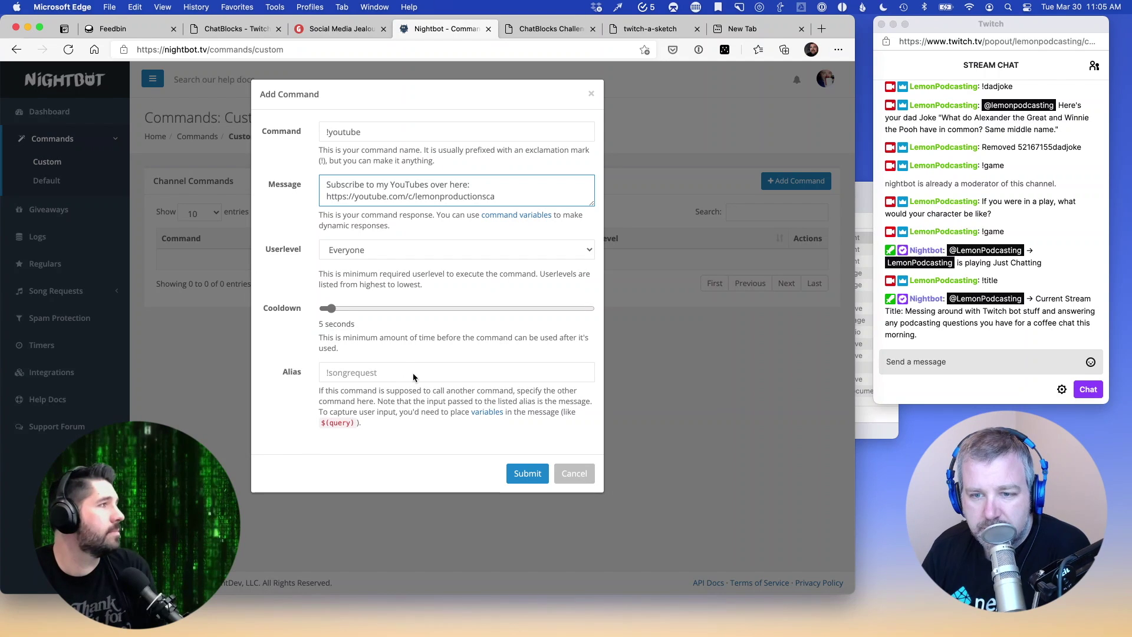
click(527, 477)
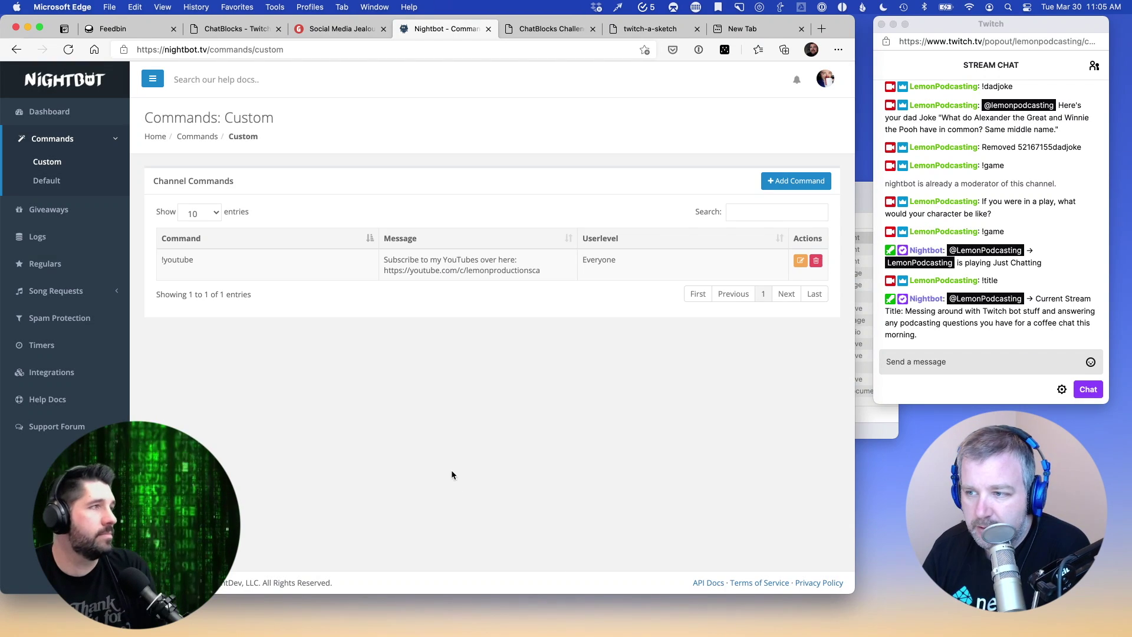
click(953, 361)
click(570, 418)
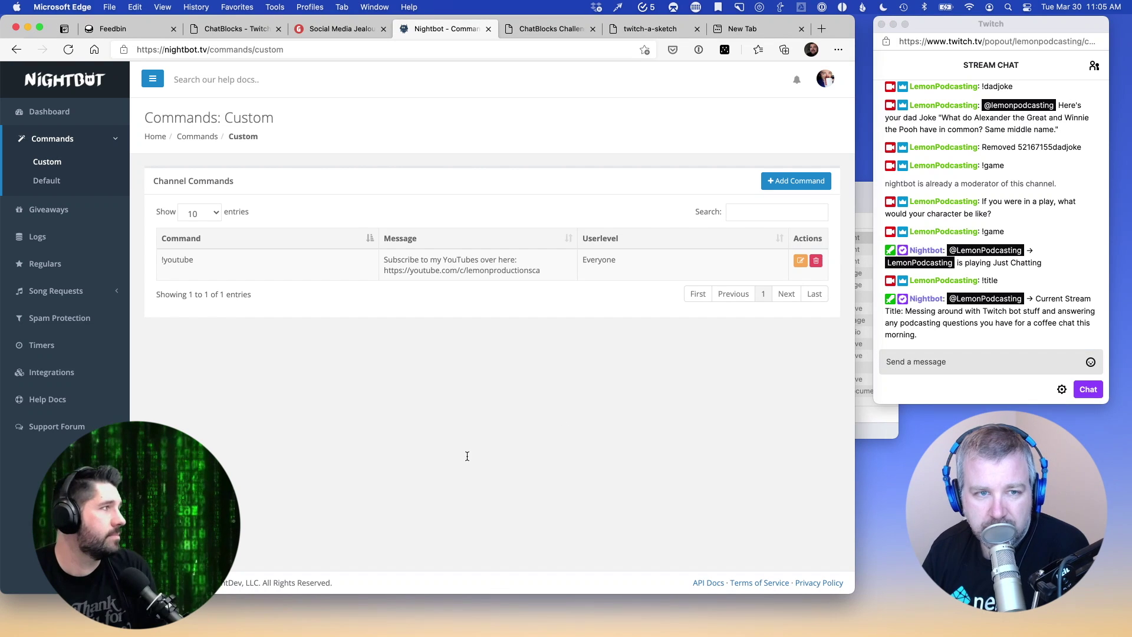
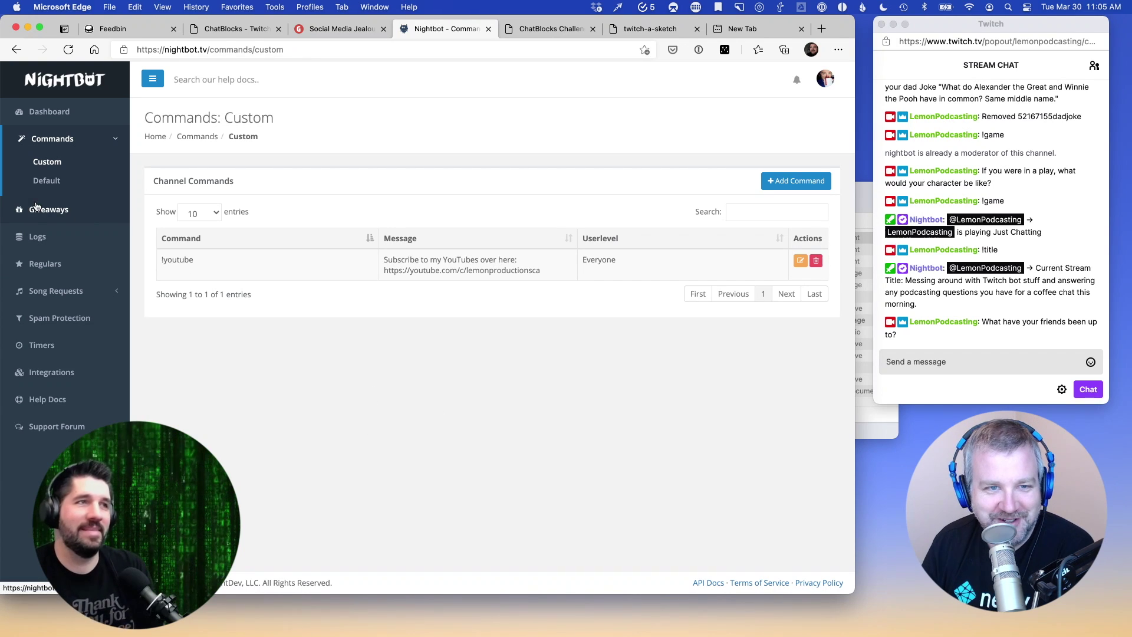
Look over Nightbot's Regulars and Integrations pages and return to its dashboard
click(44, 264)
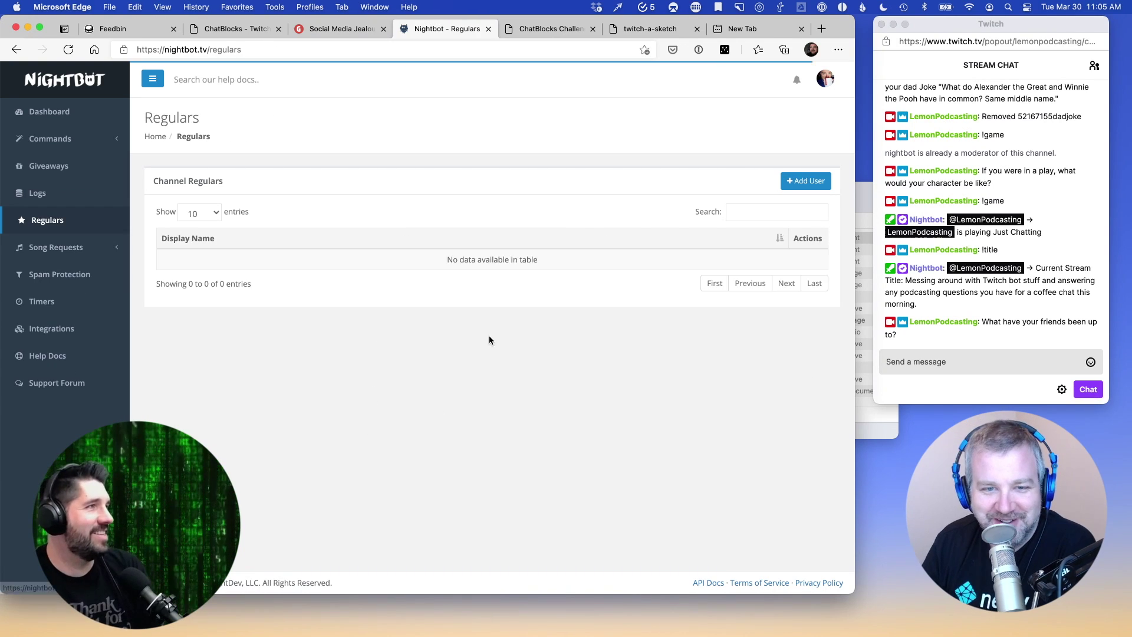
click(59, 327)
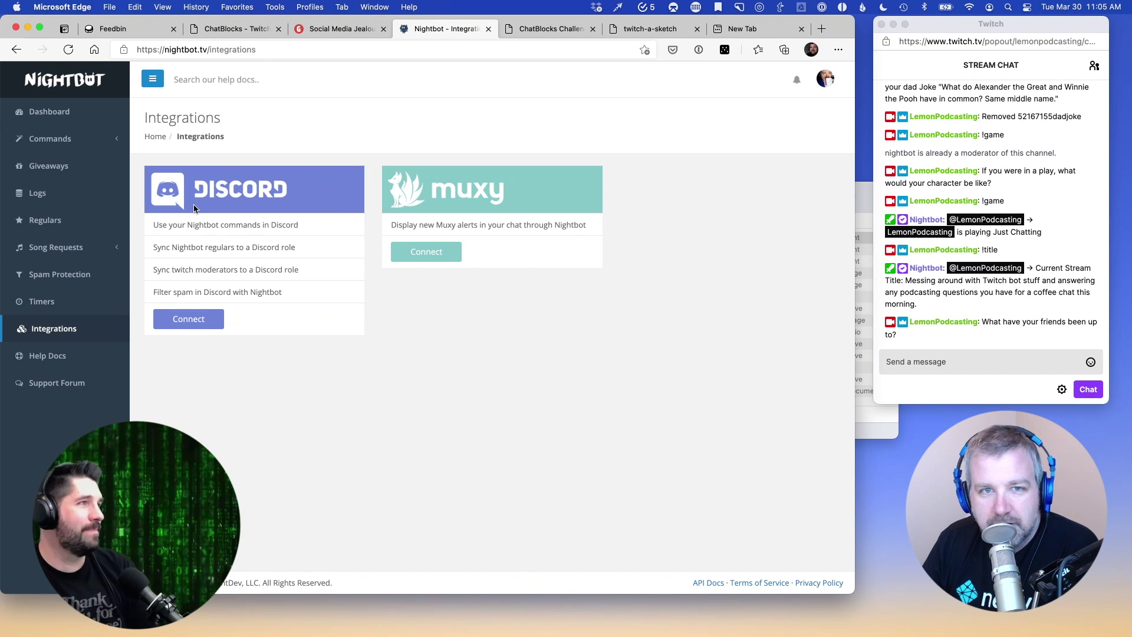
click(52, 111)
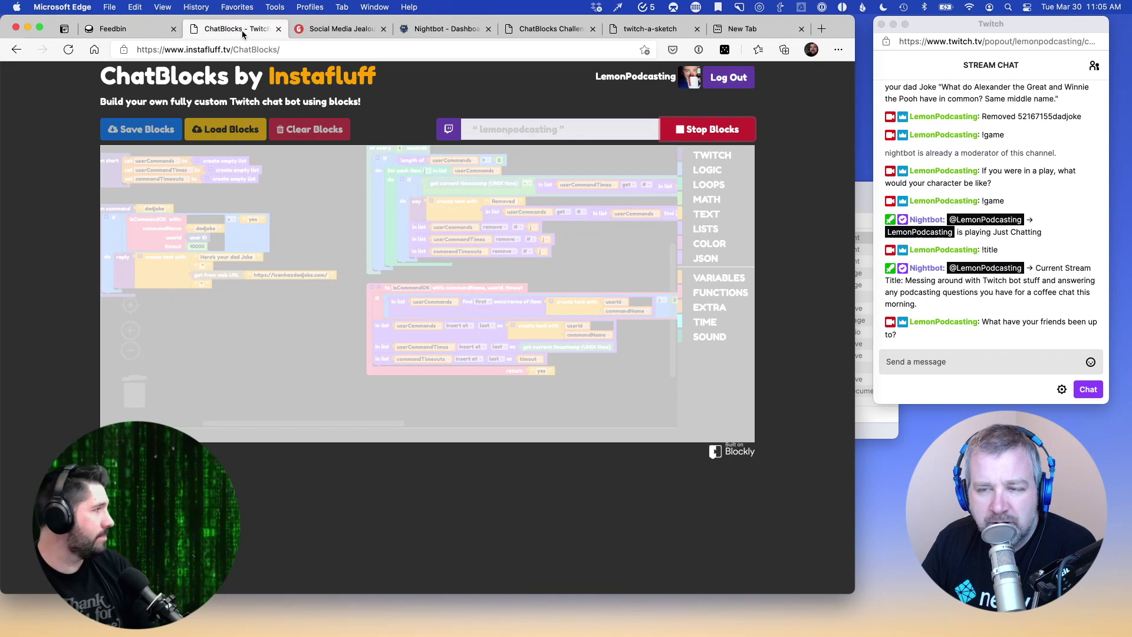
Switch to the ChatBlocks Challenge 3.0 voting page and look over the community entries
key(super+2)
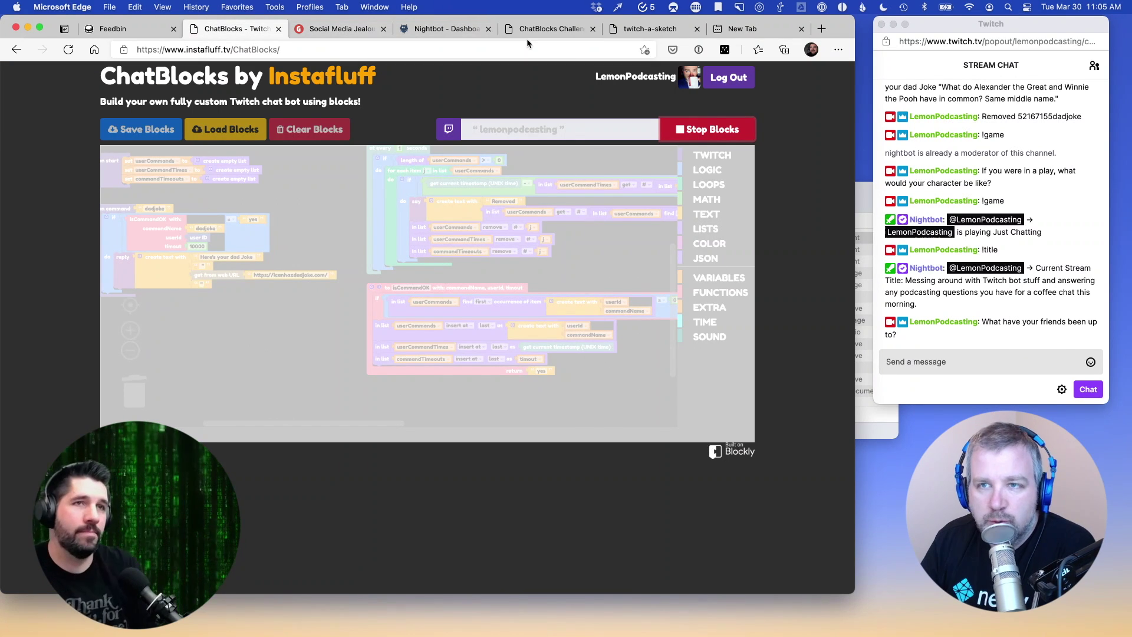
click(560, 29)
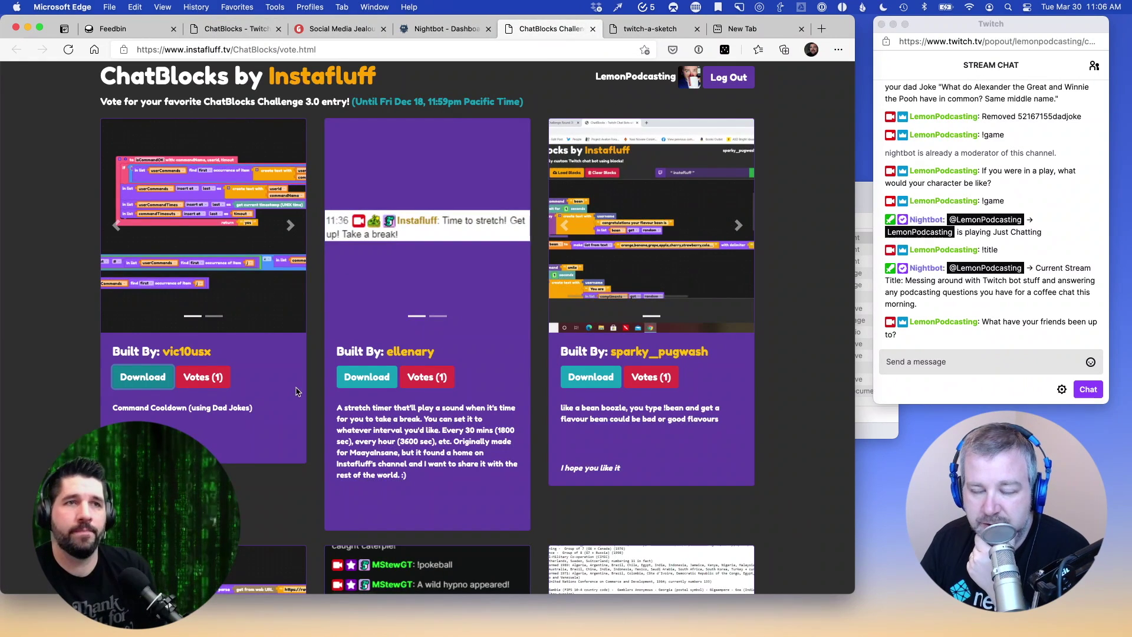
scroll(412, 295, down, 2)
scroll(386, 349, up, 3)
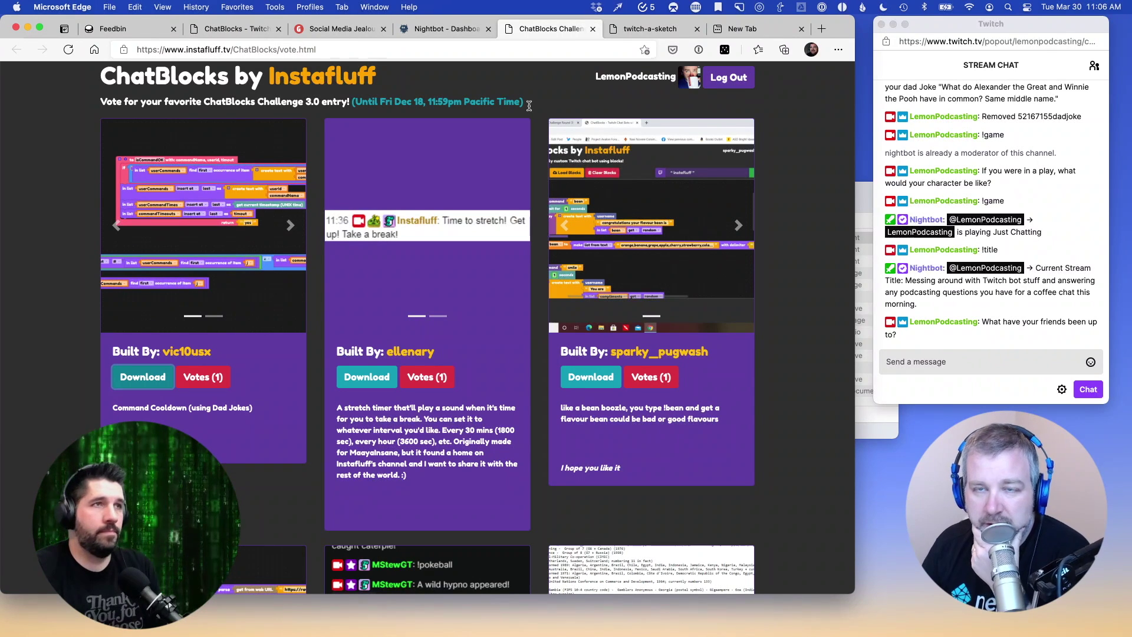
Return to the ChatBlocks editor, stop the running blocks, and inspect the dadjoke and isCommandOK blocks in the workspace
click(257, 36)
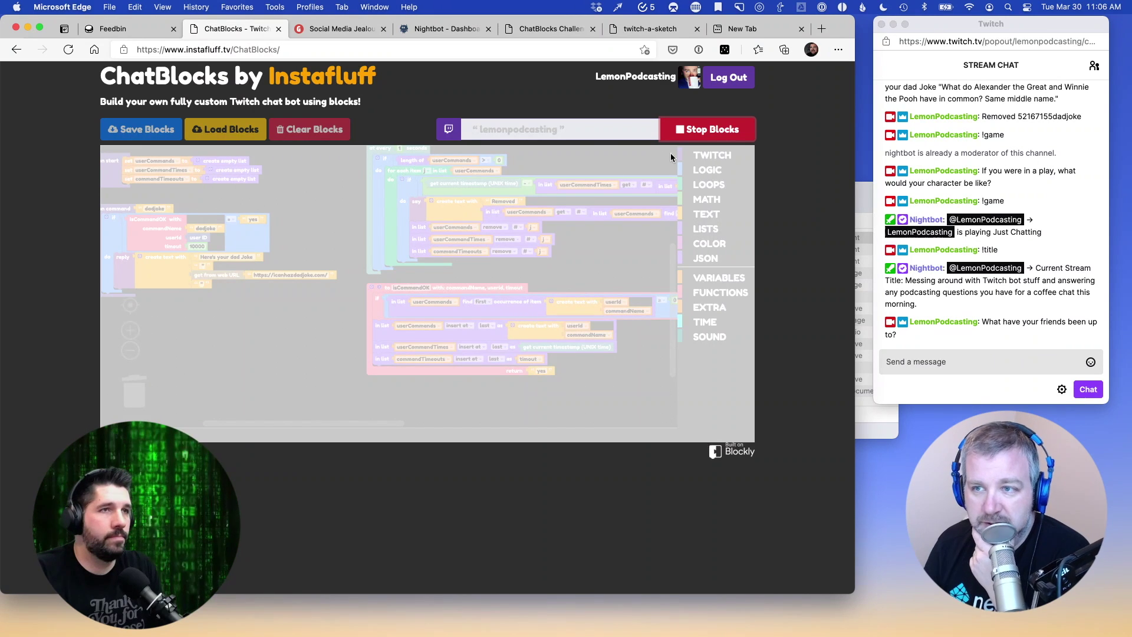
click(700, 130)
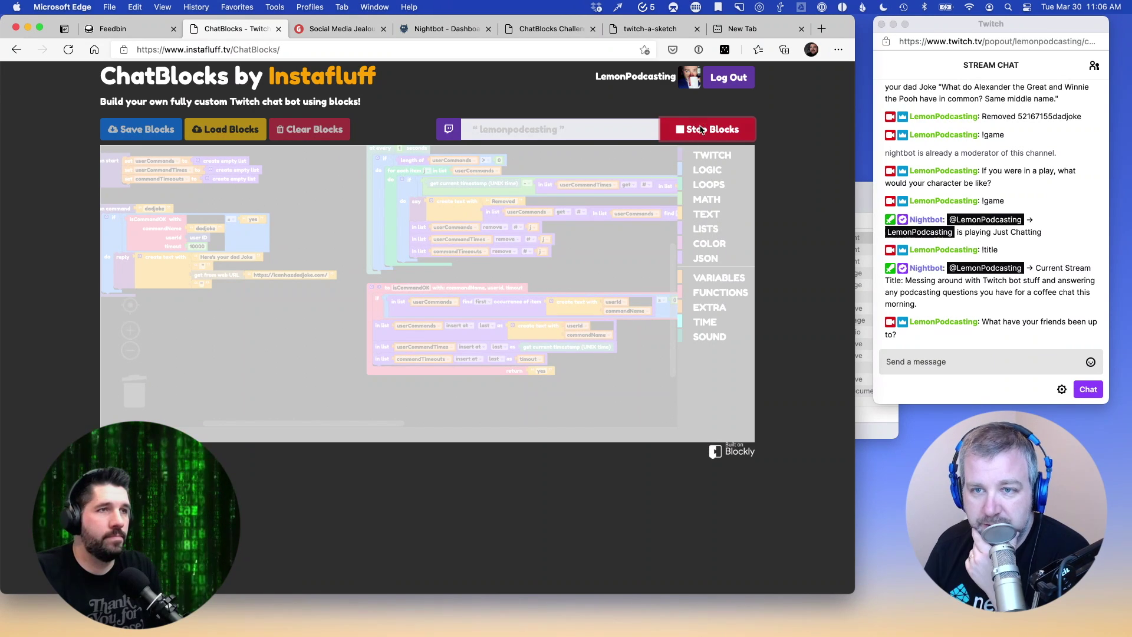
scroll(252, 307, up, 5)
scroll(252, 307, down, 8)
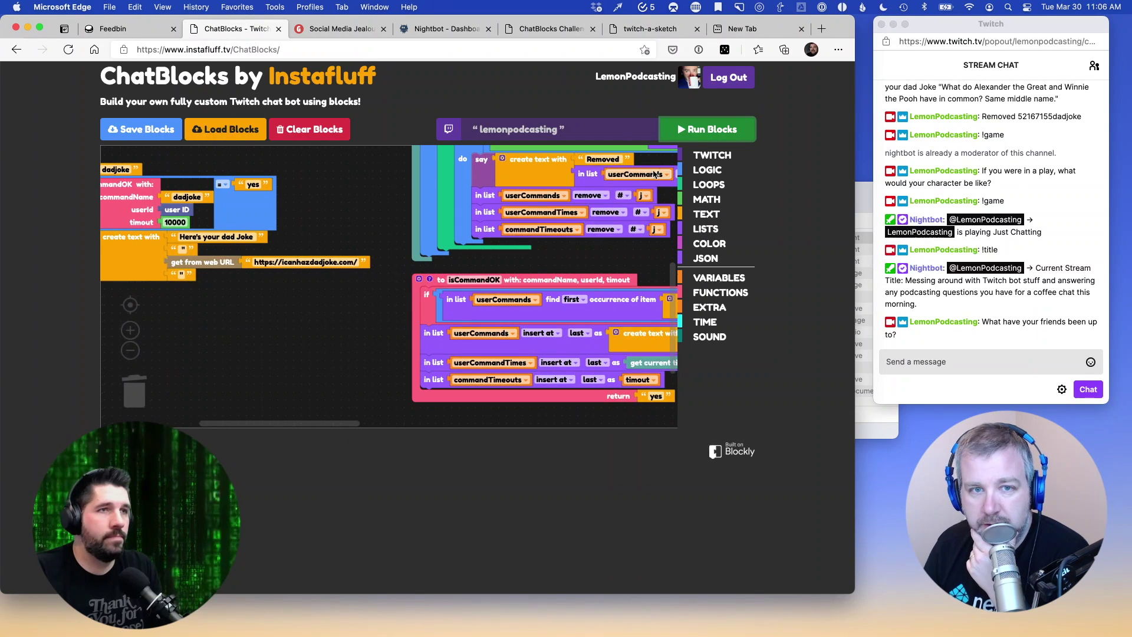
scroll(295, 241, up, 6)
scroll(295, 241, down, 4)
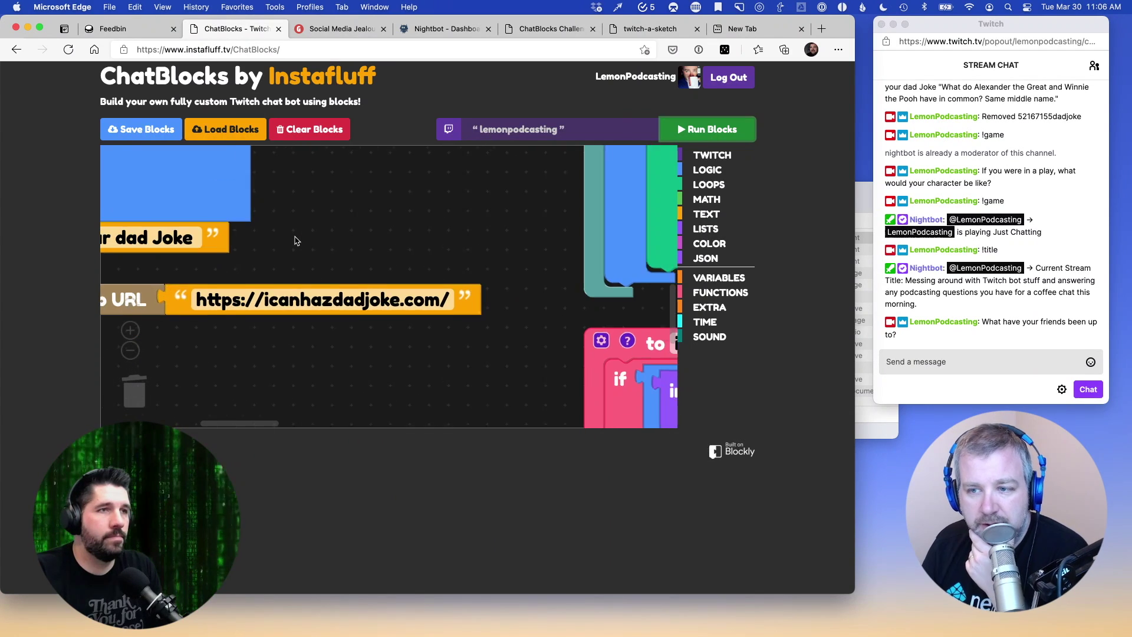
scroll(298, 242, down, 6)
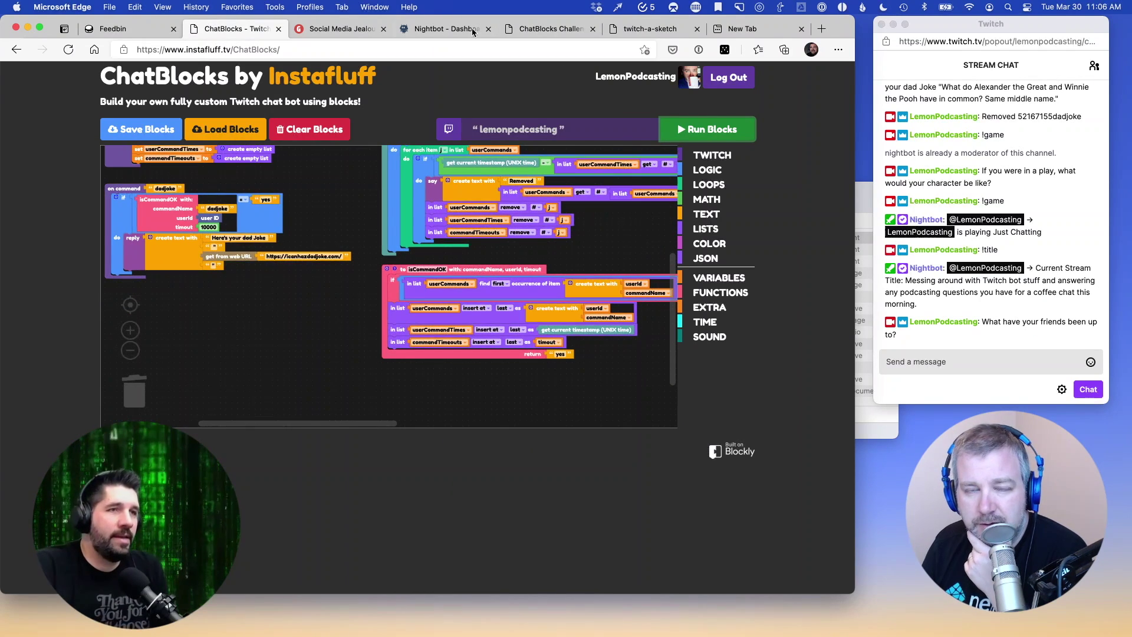
Check the Nightbot dashboard, return to the ChatBlocks workspace, and show the available JSON blocks
click(436, 29)
click(229, 29)
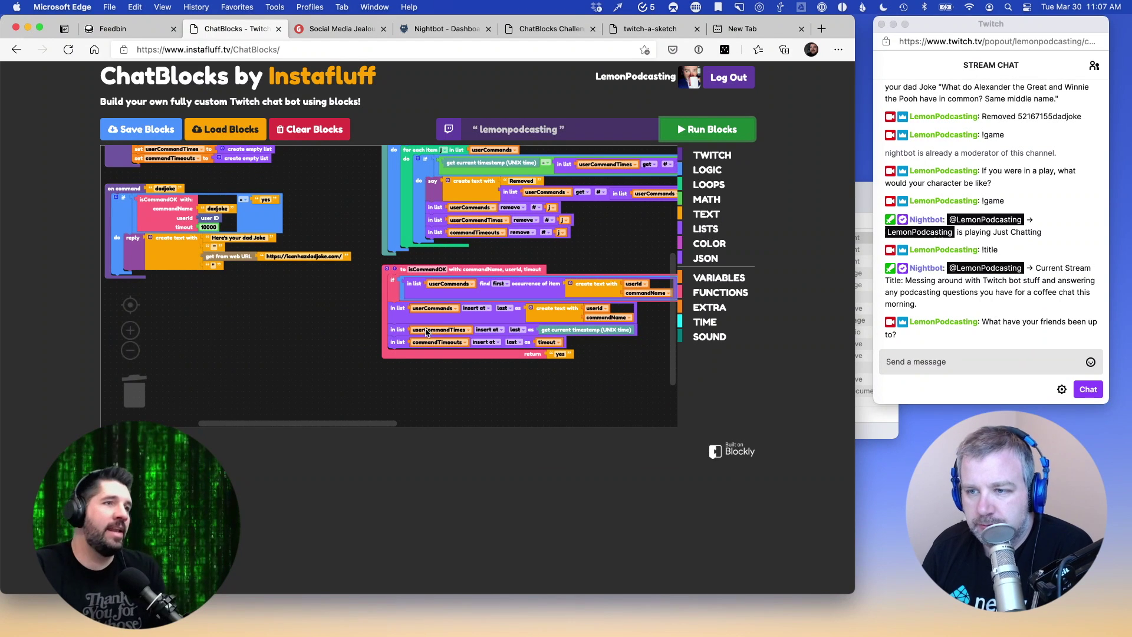
drag(671, 322, 670, 261)
click(704, 260)
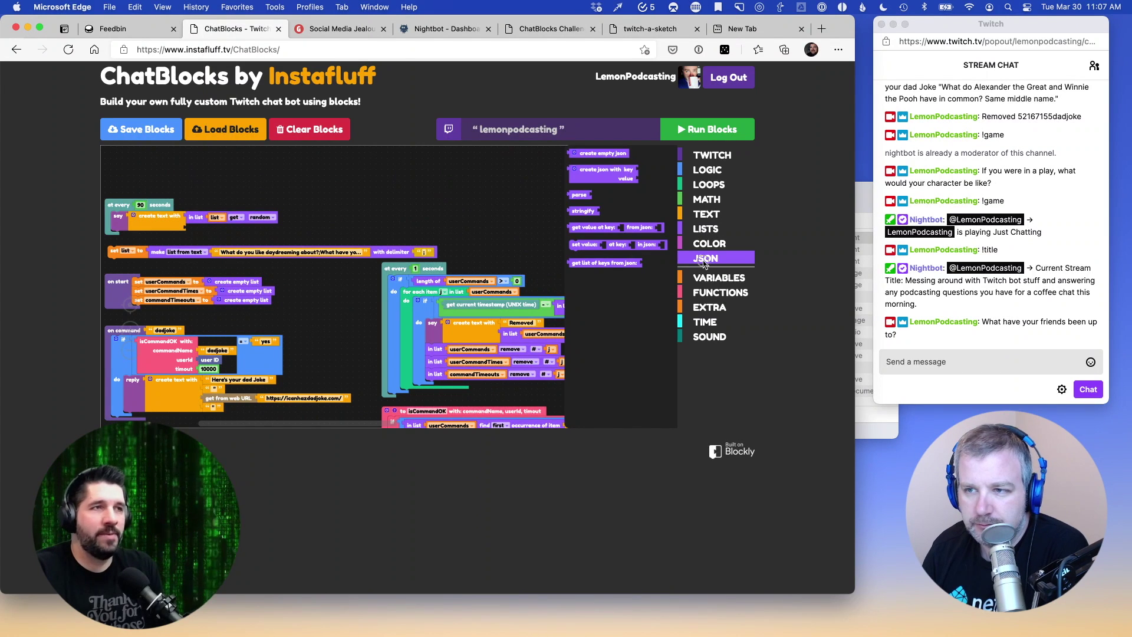
Add an on chat event block in the empty workspace area above the existing blocks
click(704, 260)
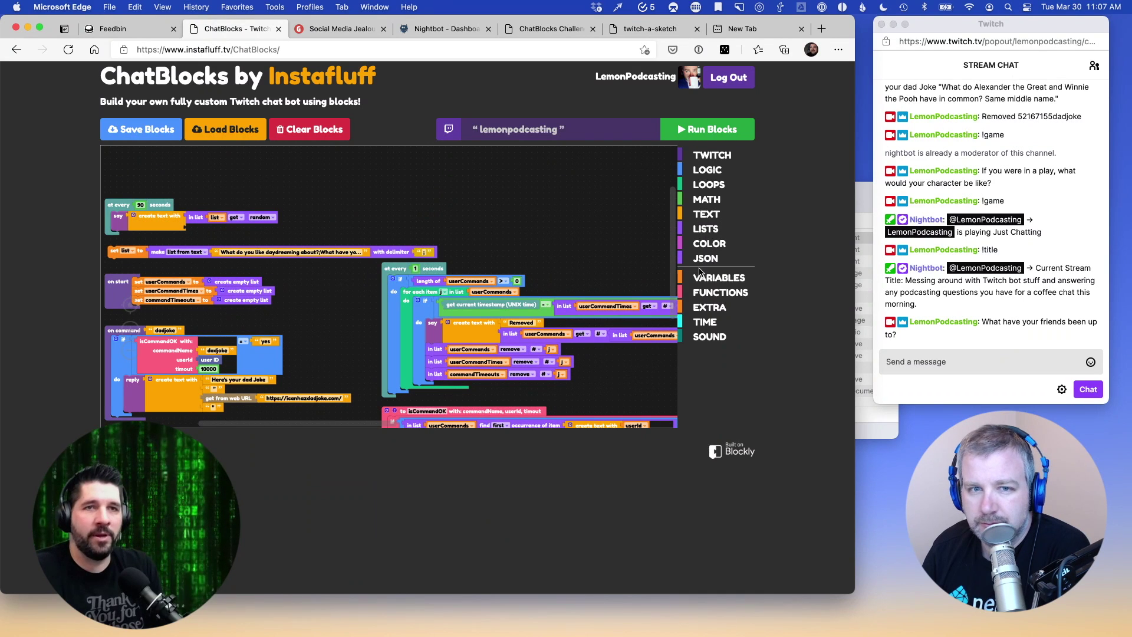
click(713, 156)
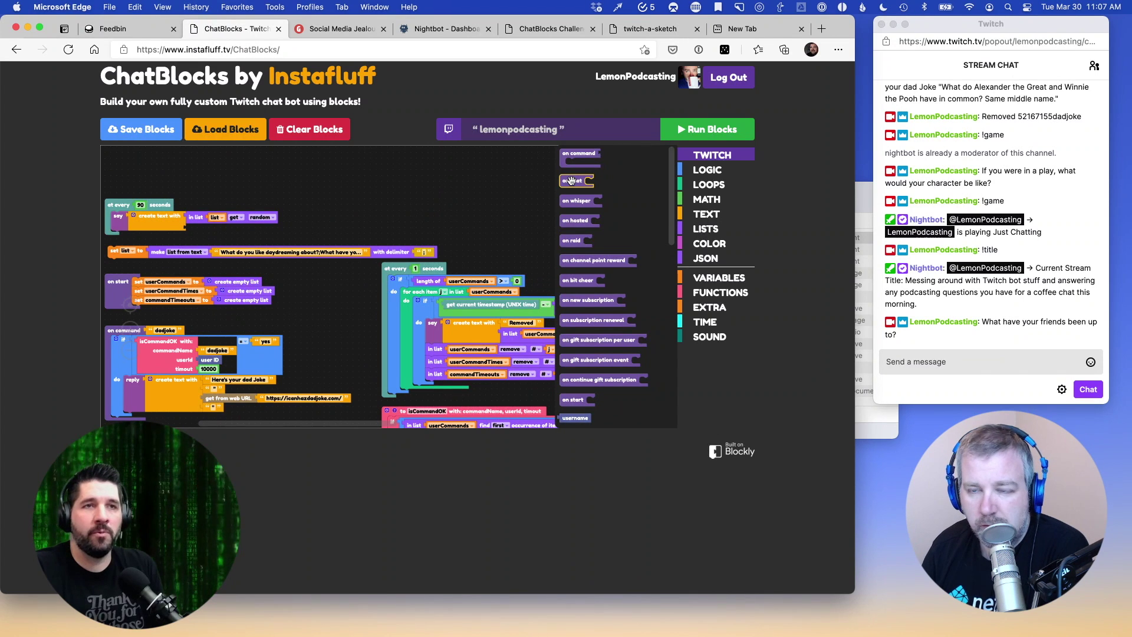
click(714, 157)
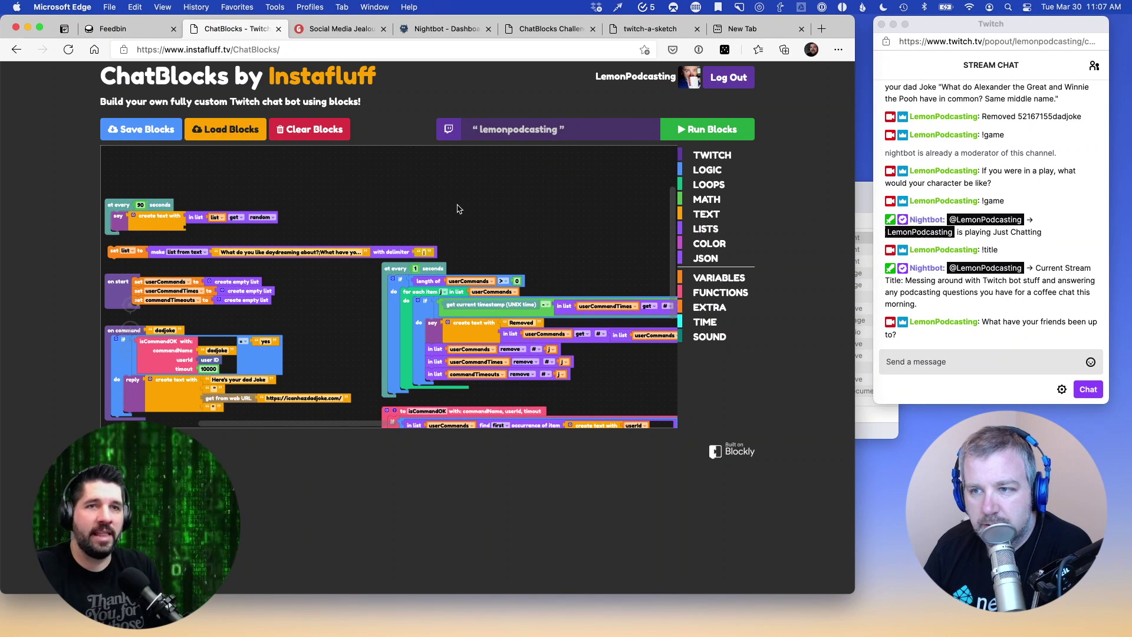
scroll(674, 217, up, 3)
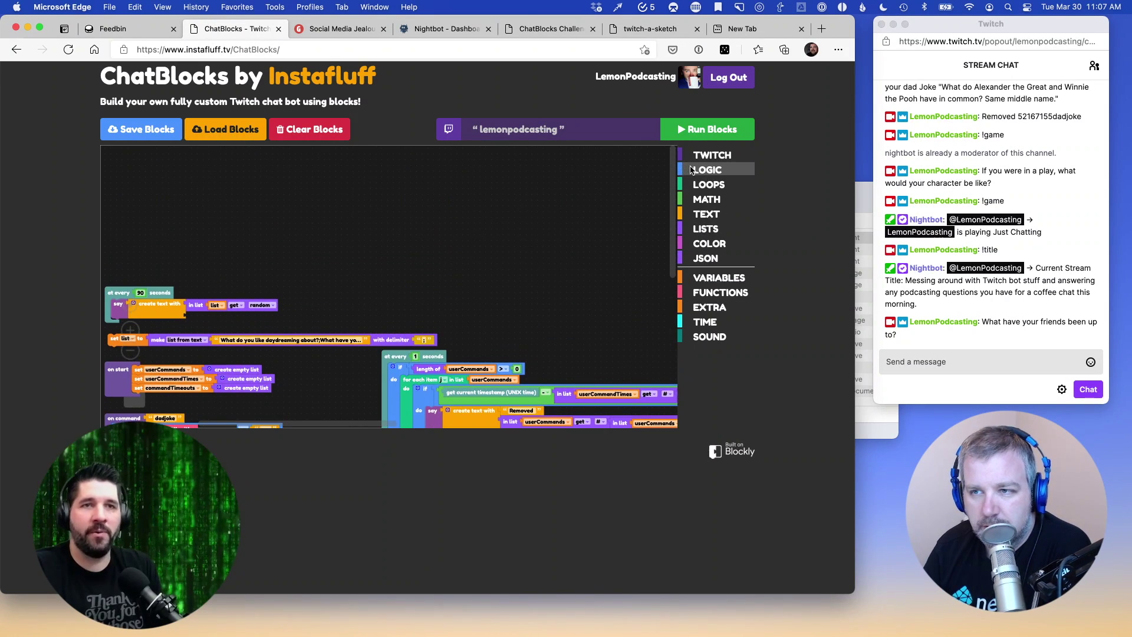
click(684, 154)
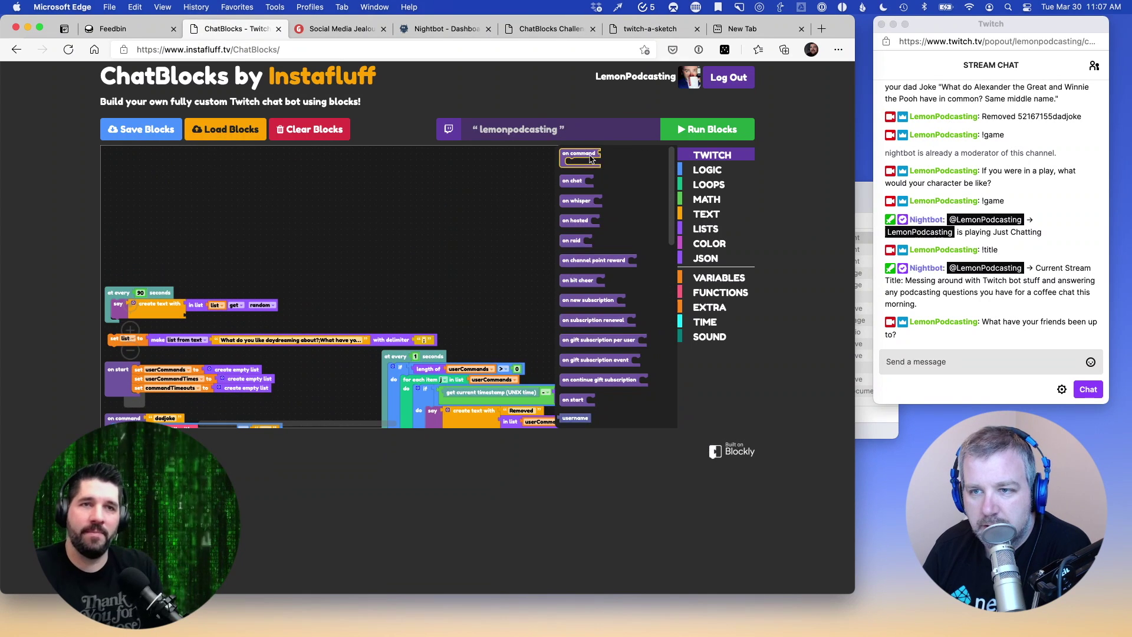
drag(573, 190, 263, 178)
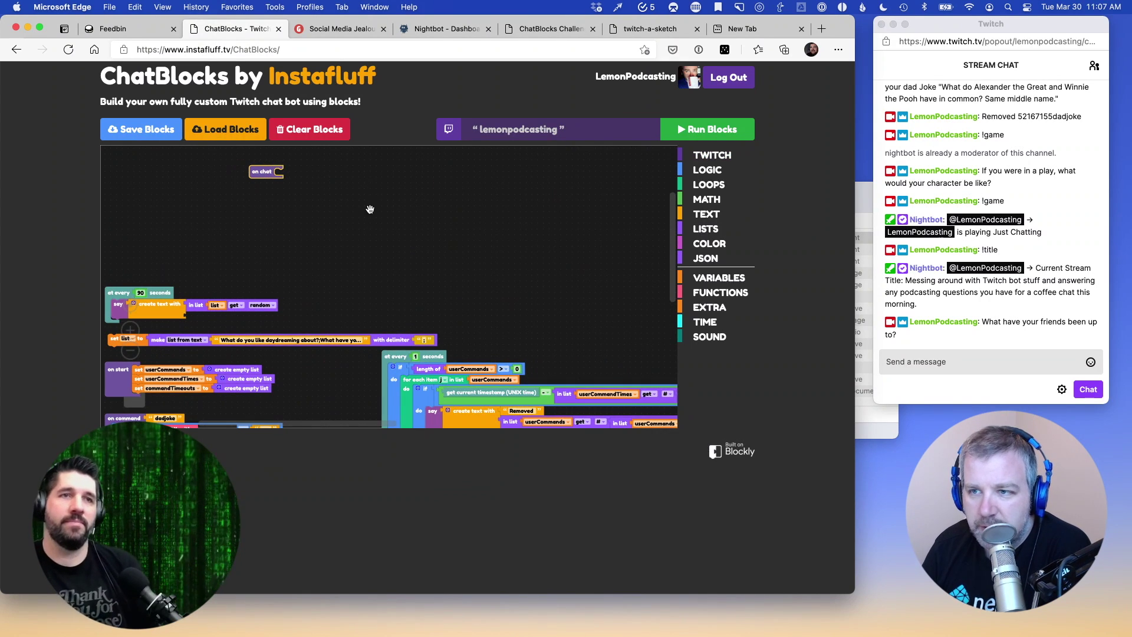
Add an empty text block to the workspace beside the on chat block
click(130, 330)
click(130, 331)
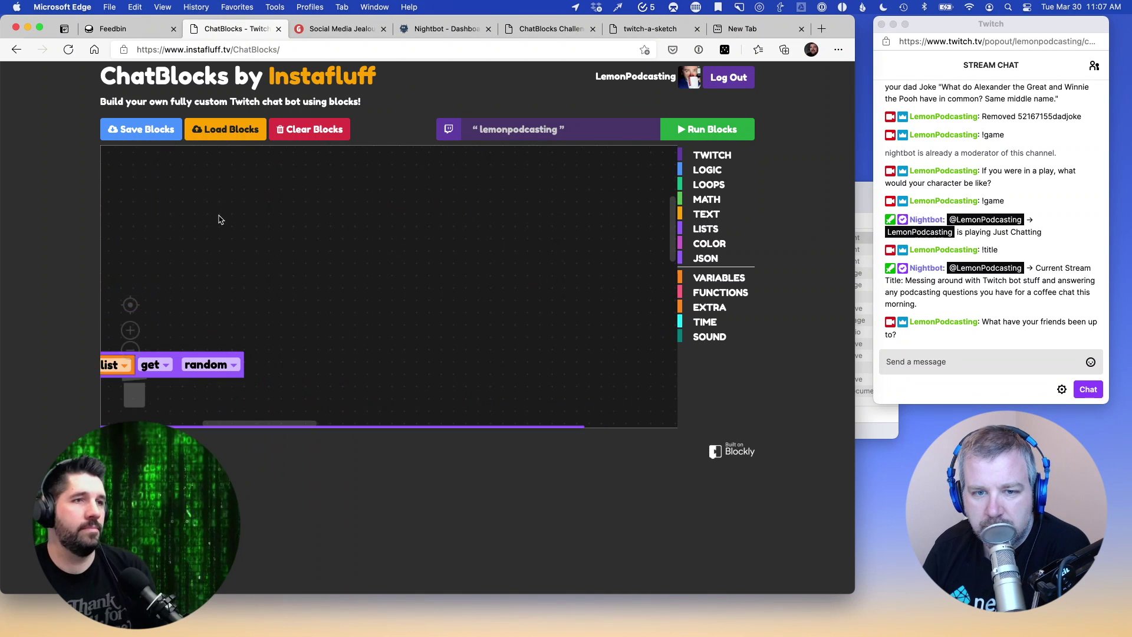
scroll(218, 219, up, 1)
scroll(220, 217, down, 1)
scroll(220, 217, up, 3)
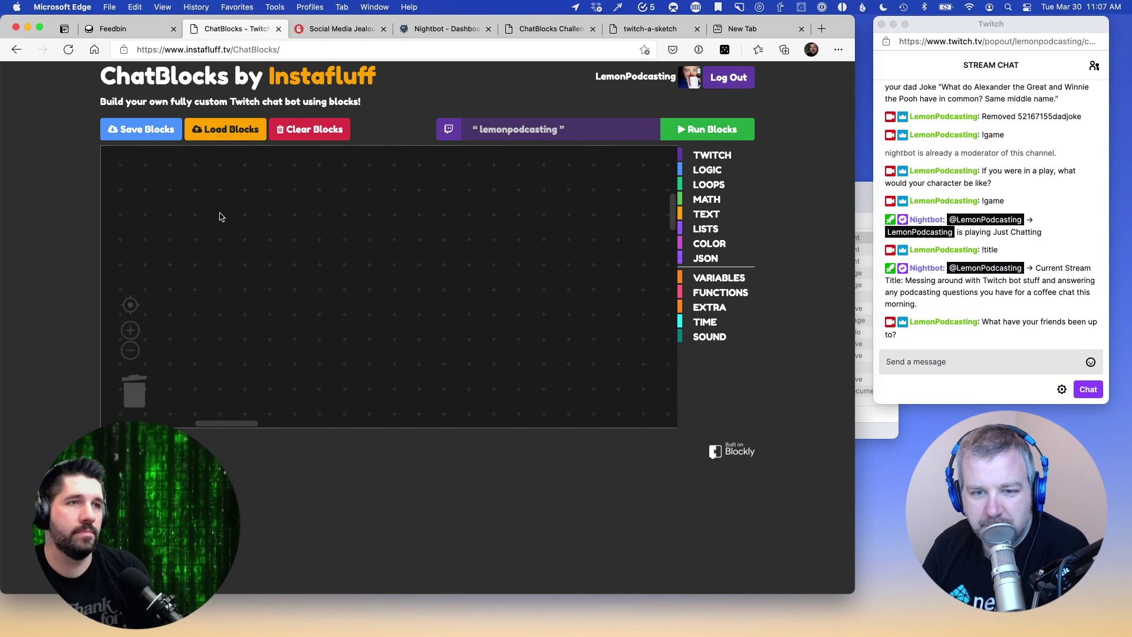
scroll(218, 217, down, 2)
scroll(224, 218, up, 1)
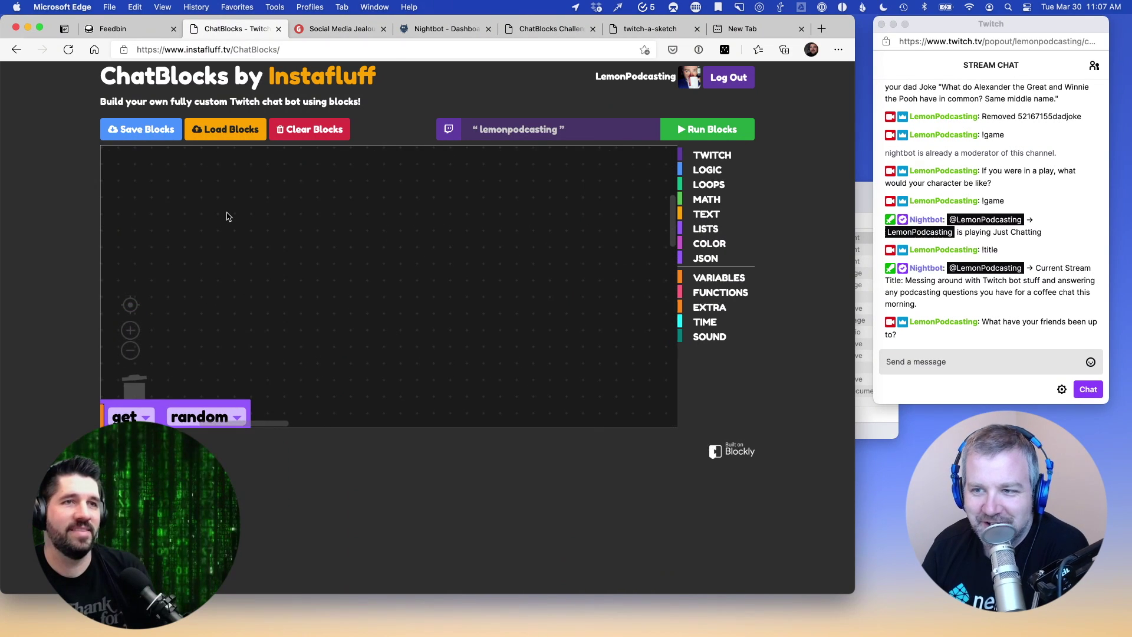
scroll(171, 331, up, 3)
scroll(171, 331, down, 1)
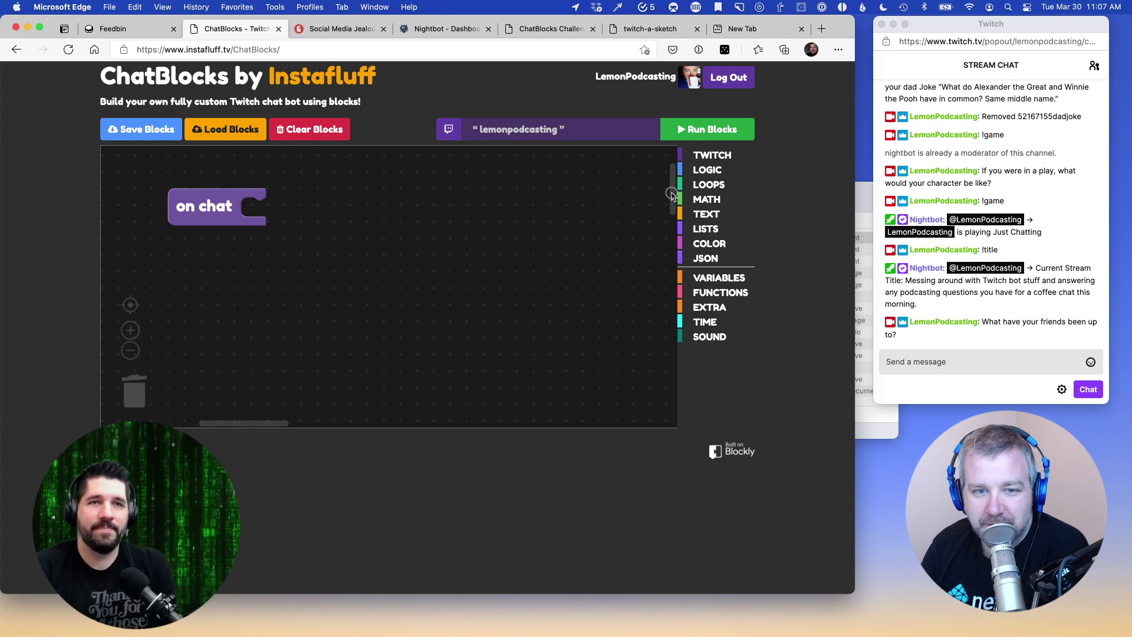
click(130, 350)
click(130, 350)
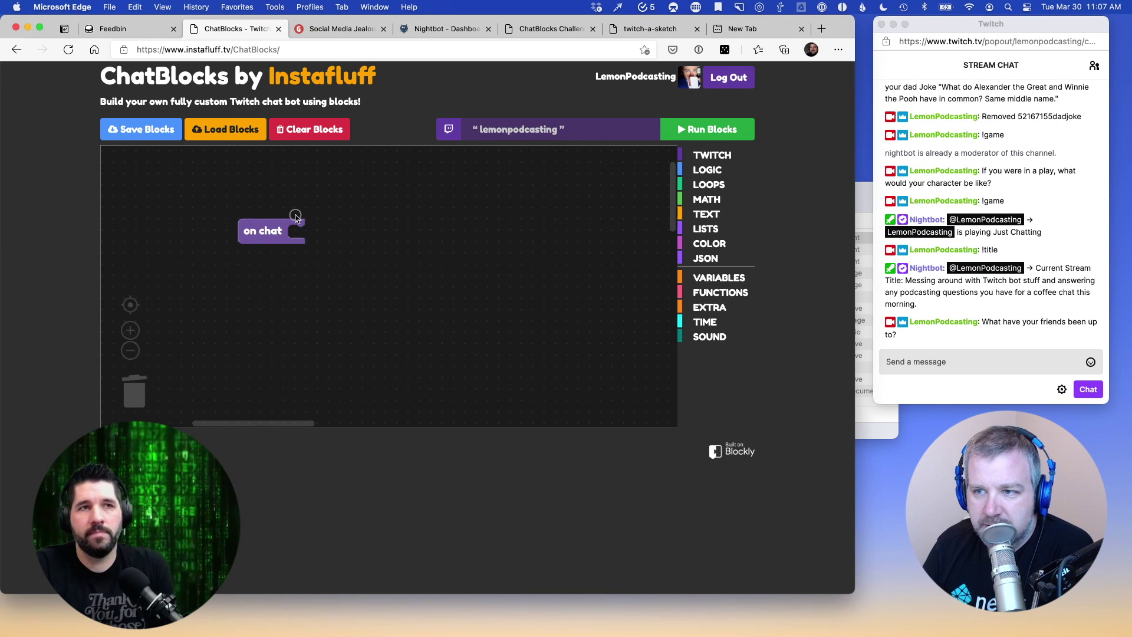
click(683, 216)
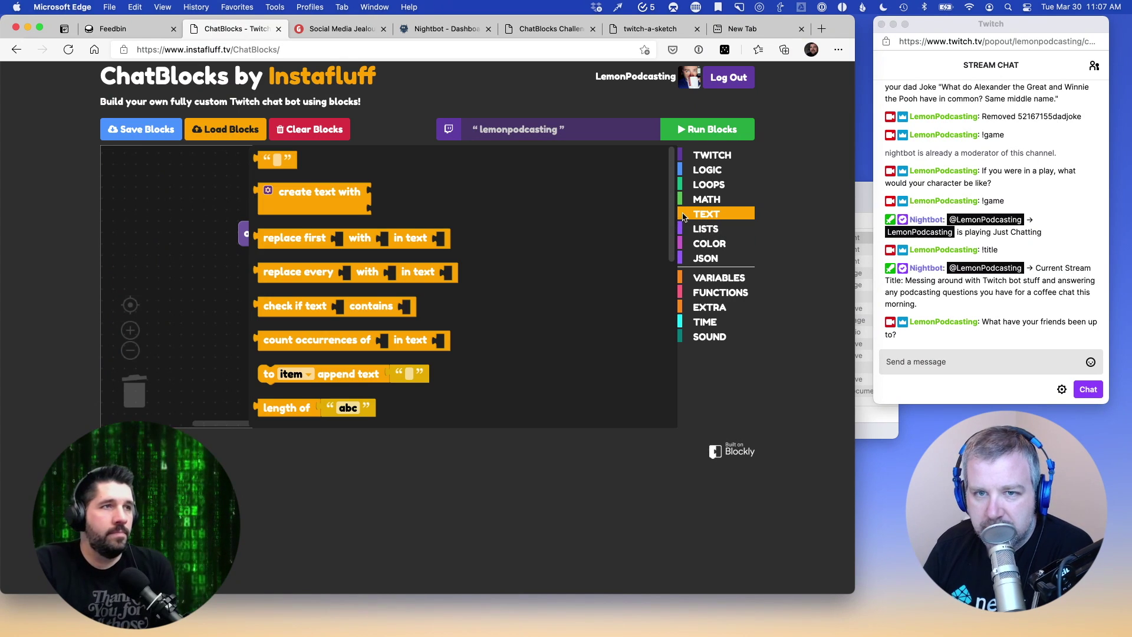
drag(280, 159, 455, 239)
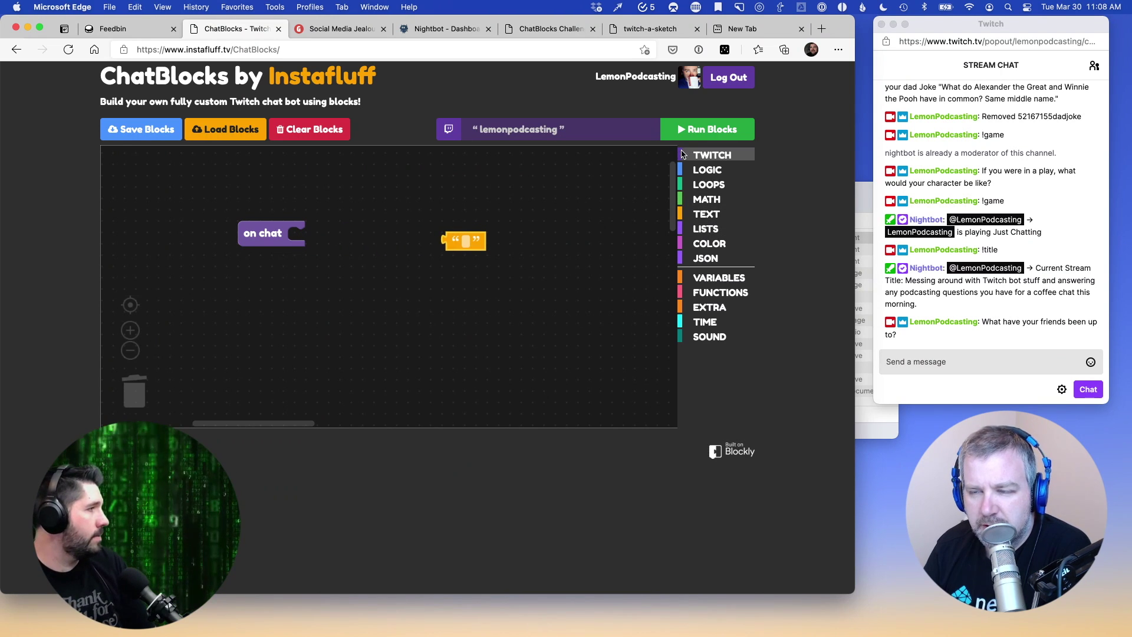
Insert an if-do block inside the on chat block and move the empty text block slightly closer to it
click(682, 172)
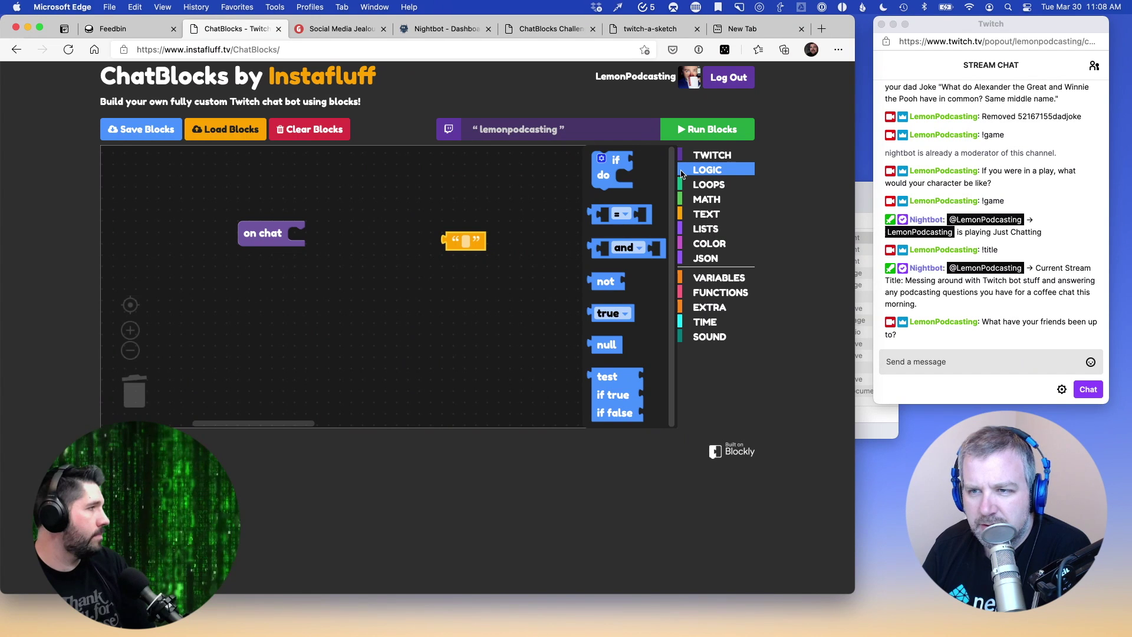
drag(608, 170, 311, 233)
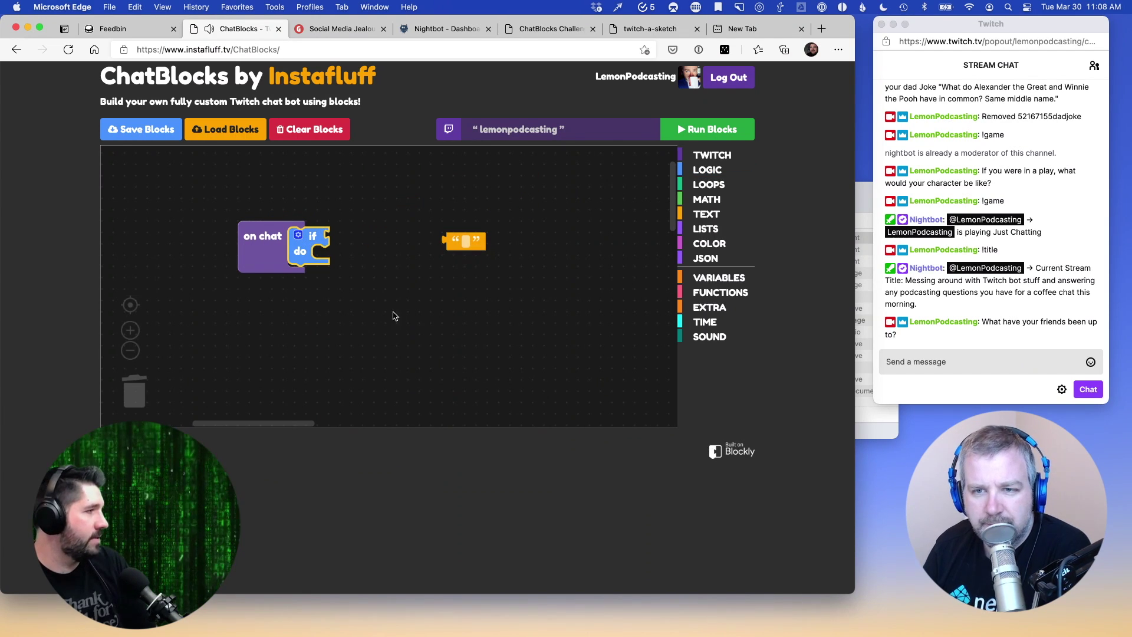
mouse_move(464, 240)
mouse_down()
mouse_move(326, 235)
mouse_move(336, 241)
mouse_move(321, 225)
mouse_move(362, 239)
mouse_move(354, 229)
mouse_move(319, 244)
mouse_move(461, 254)
mouse_up()
click(299, 235)
click(296, 234)
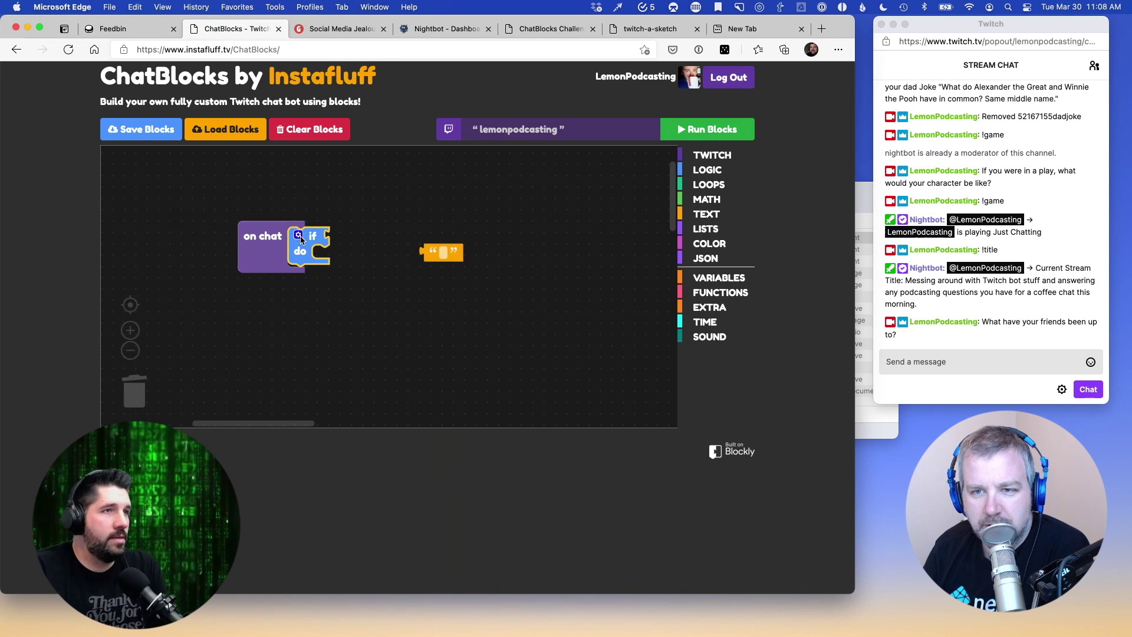
Set the text block's content to "lemons rock"
click(443, 253)
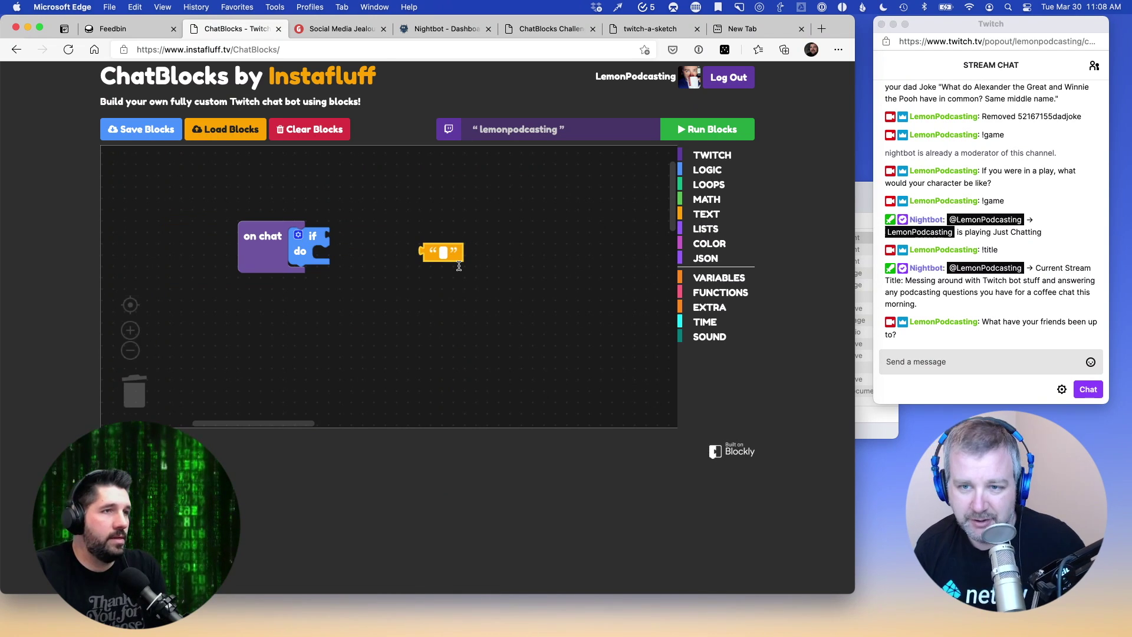
text(lemon)
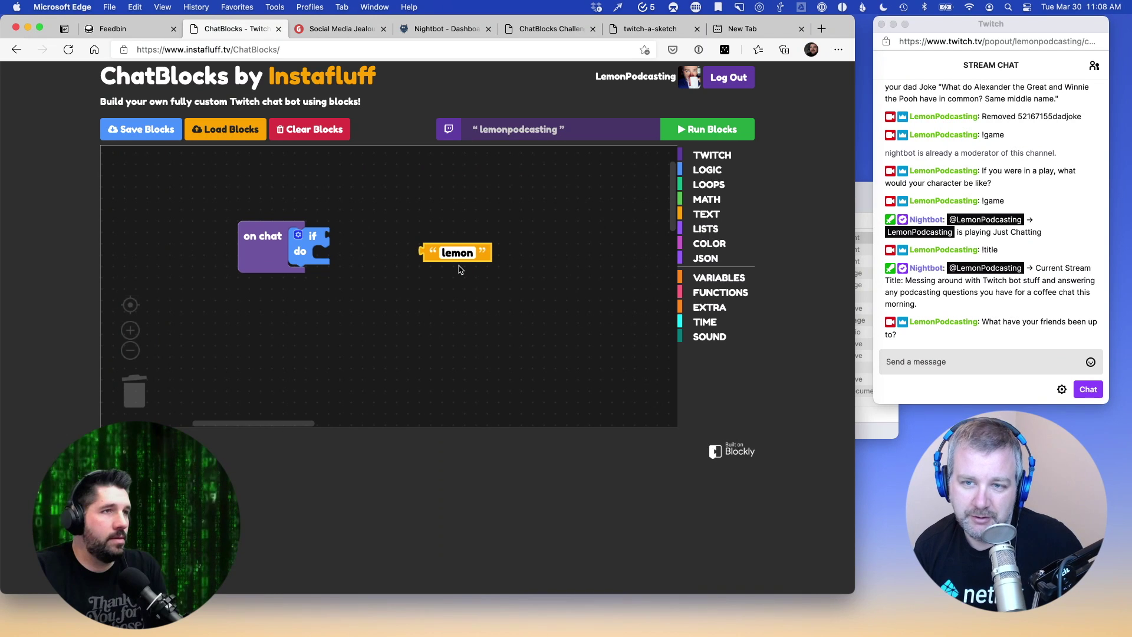
text(s)
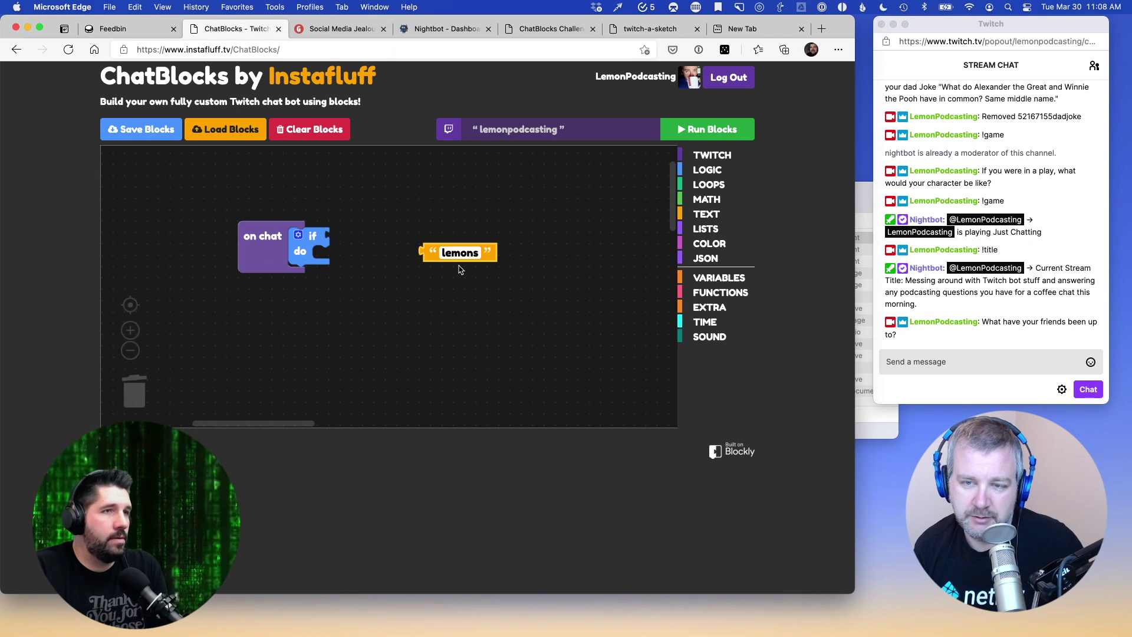
text( rock)
click(444, 300)
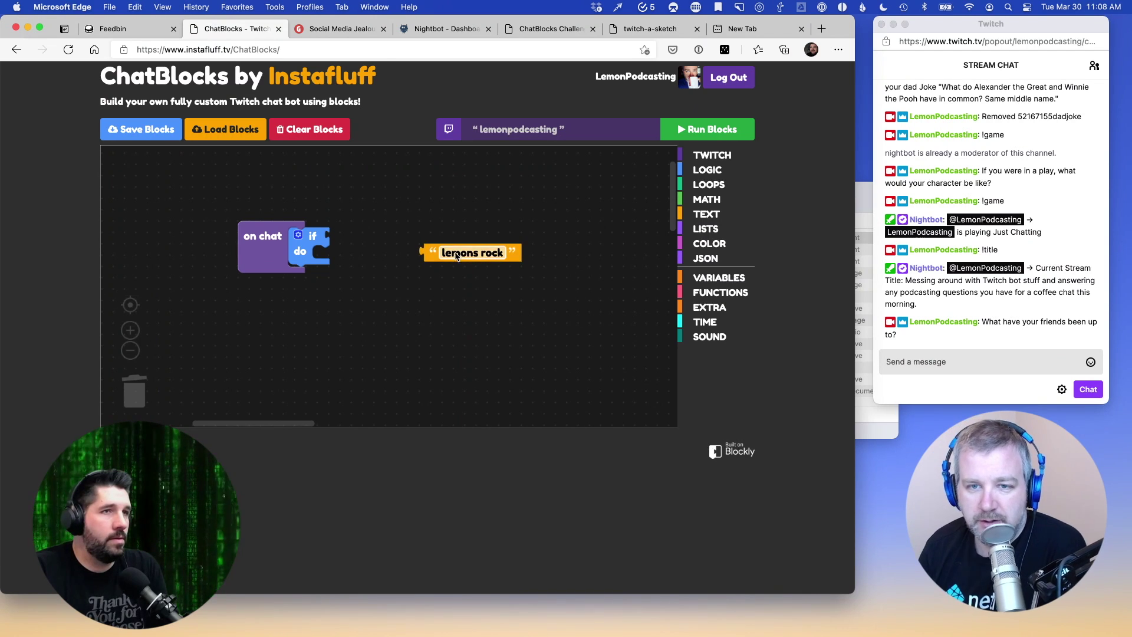
Try to fit the loose "lemons rock" text block into the if block's condition slot
drag(452, 254, 334, 236)
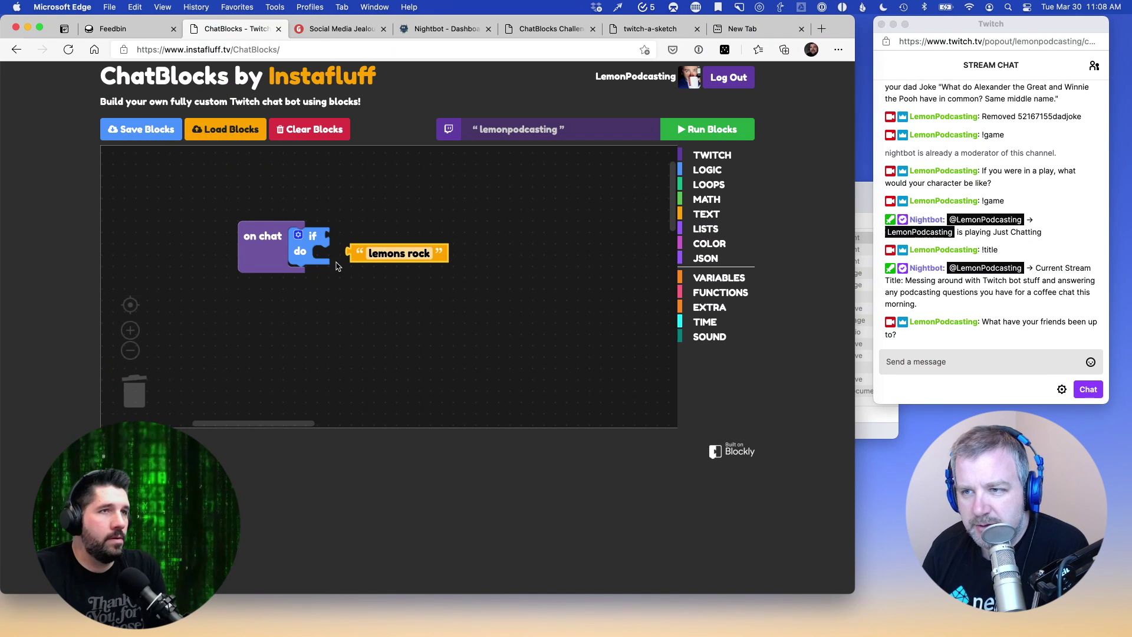
click(681, 214)
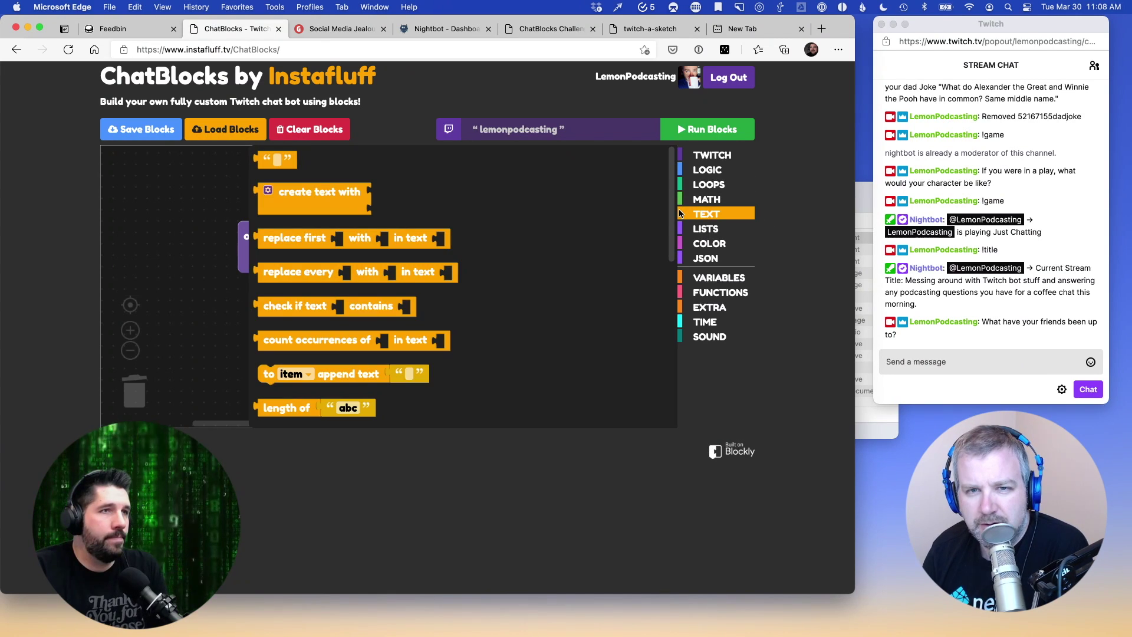
click(681, 213)
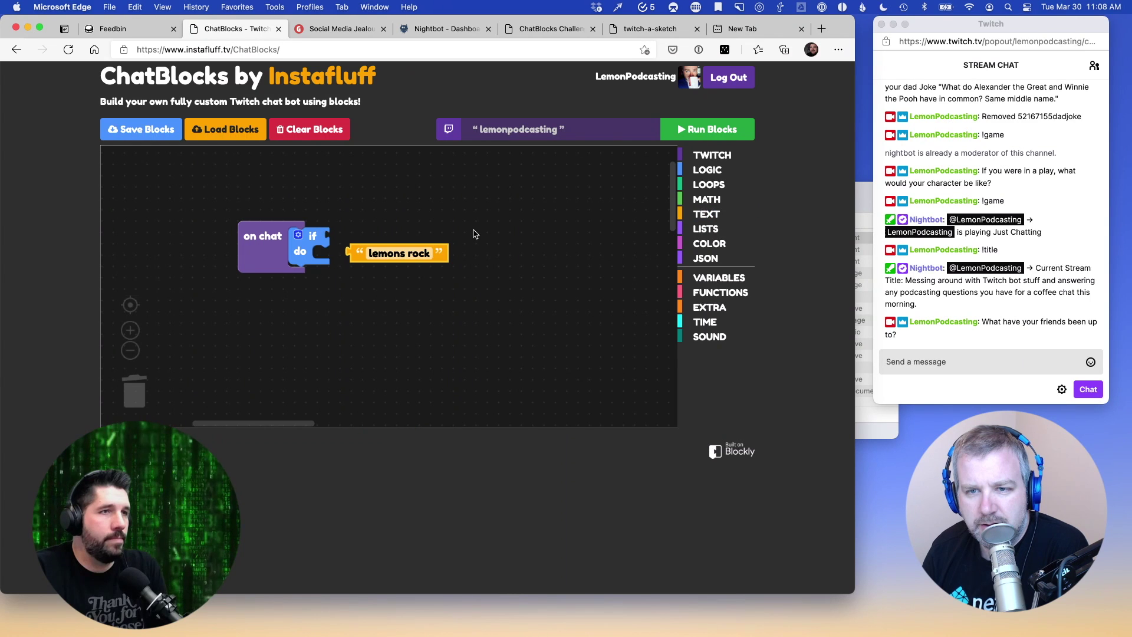
drag(442, 257, 414, 245)
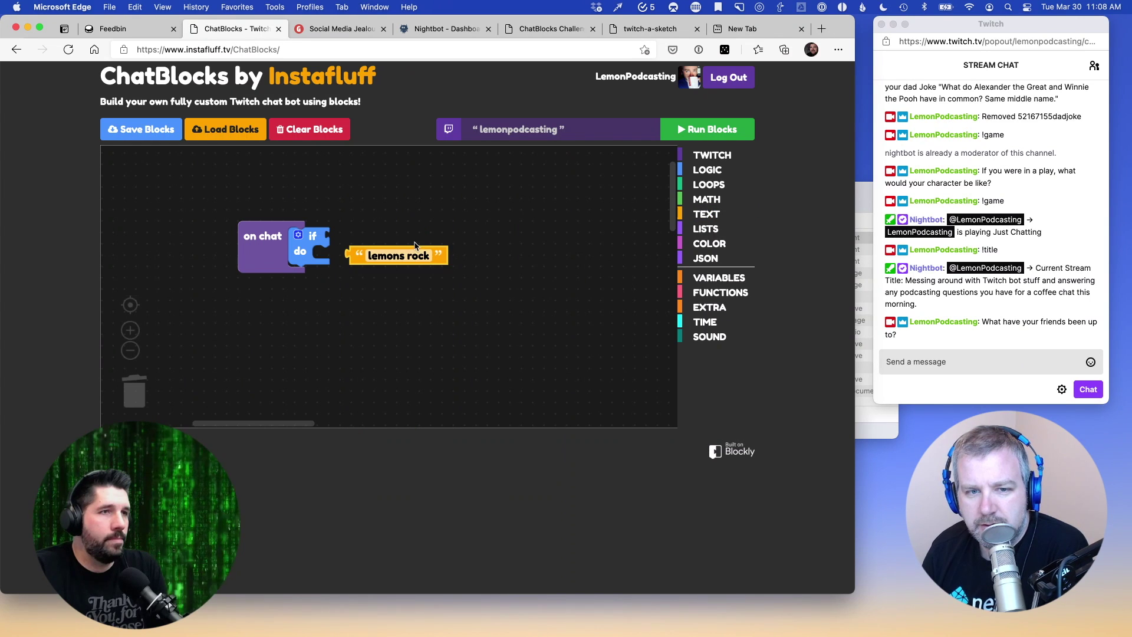
key(super+r)
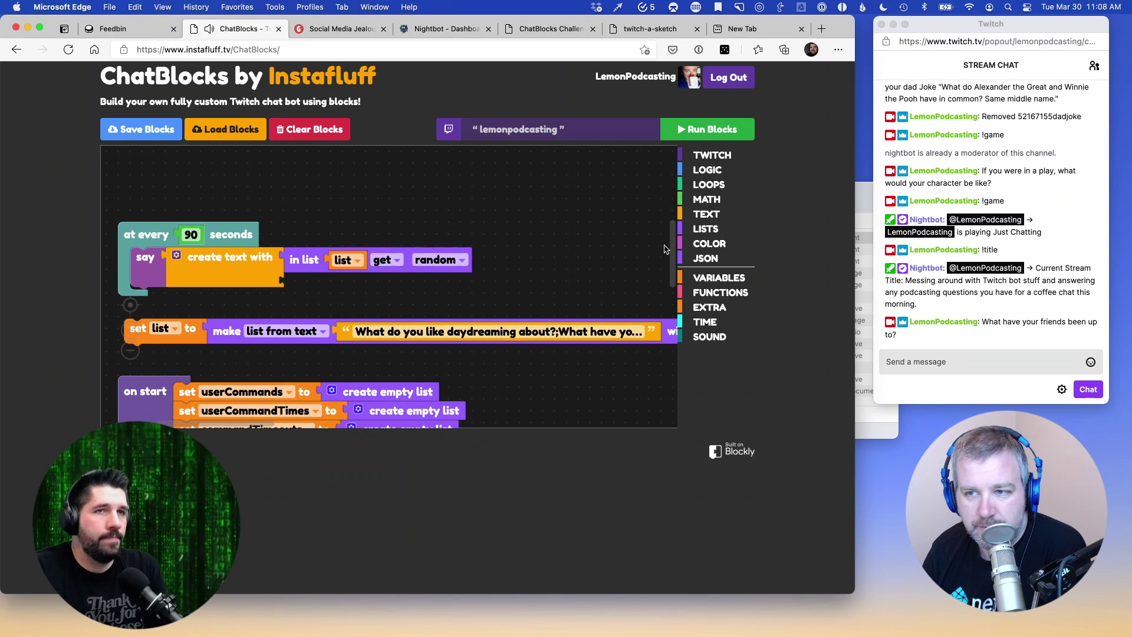
scroll(673, 250, up, 5)
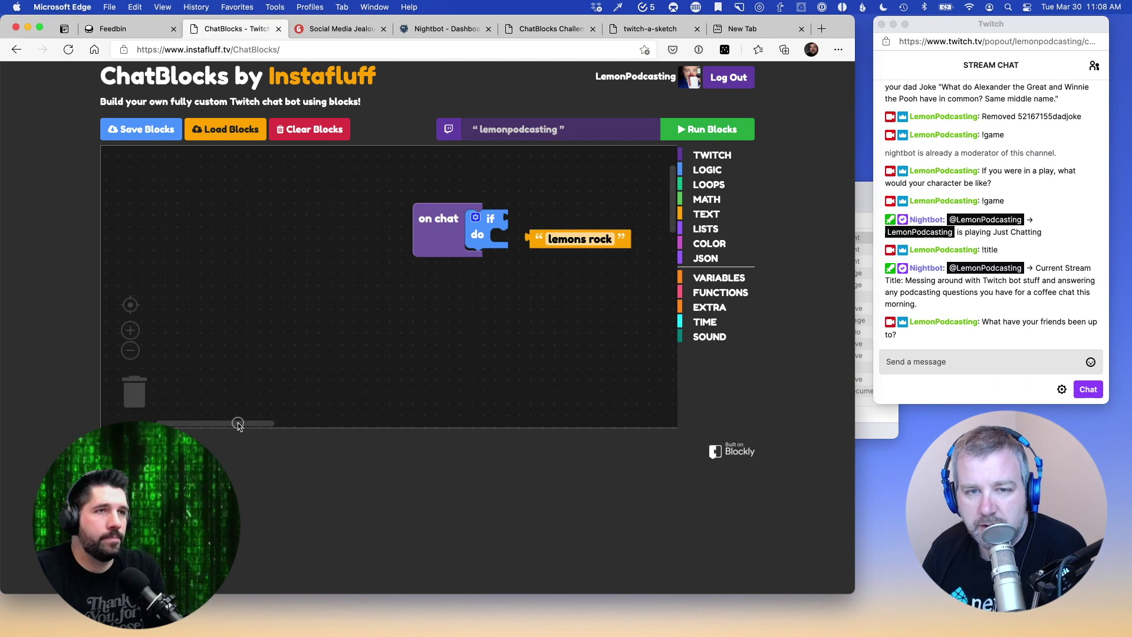
drag(238, 424, 285, 423)
mouse_move(303, 240)
mouse_down()
mouse_move(287, 220)
mouse_move(301, 256)
mouse_up()
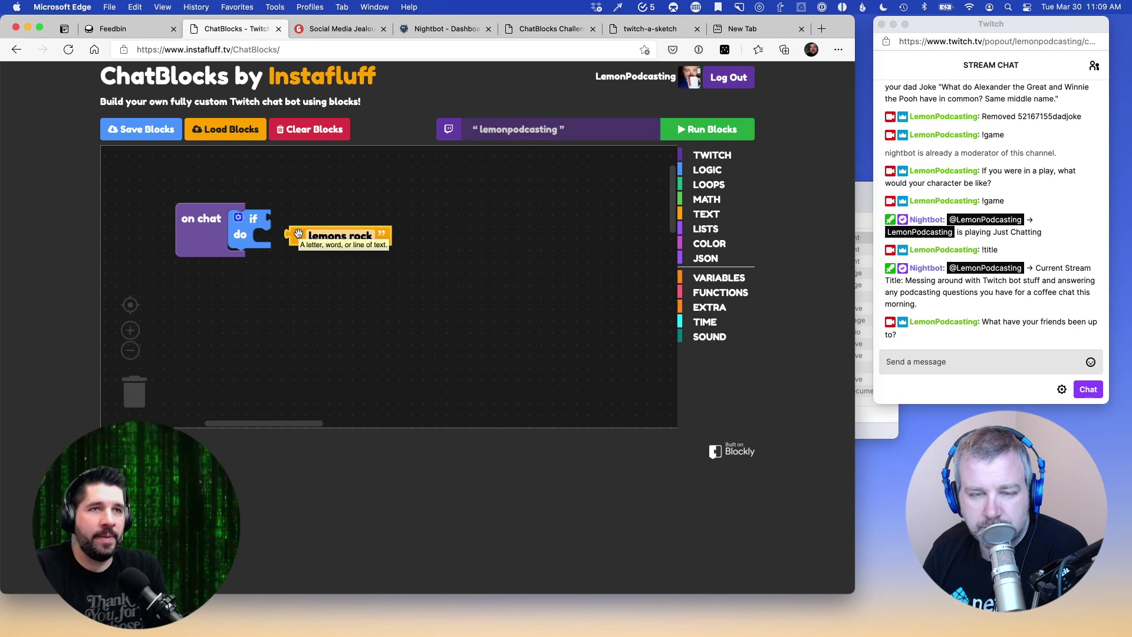
click(685, 171)
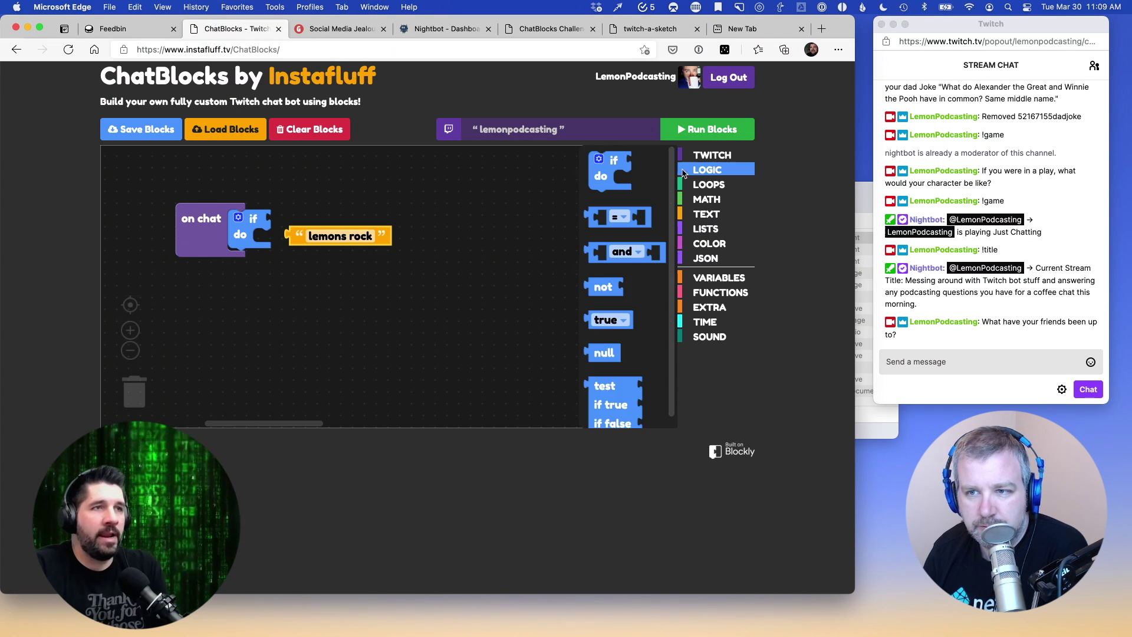
click(600, 224)
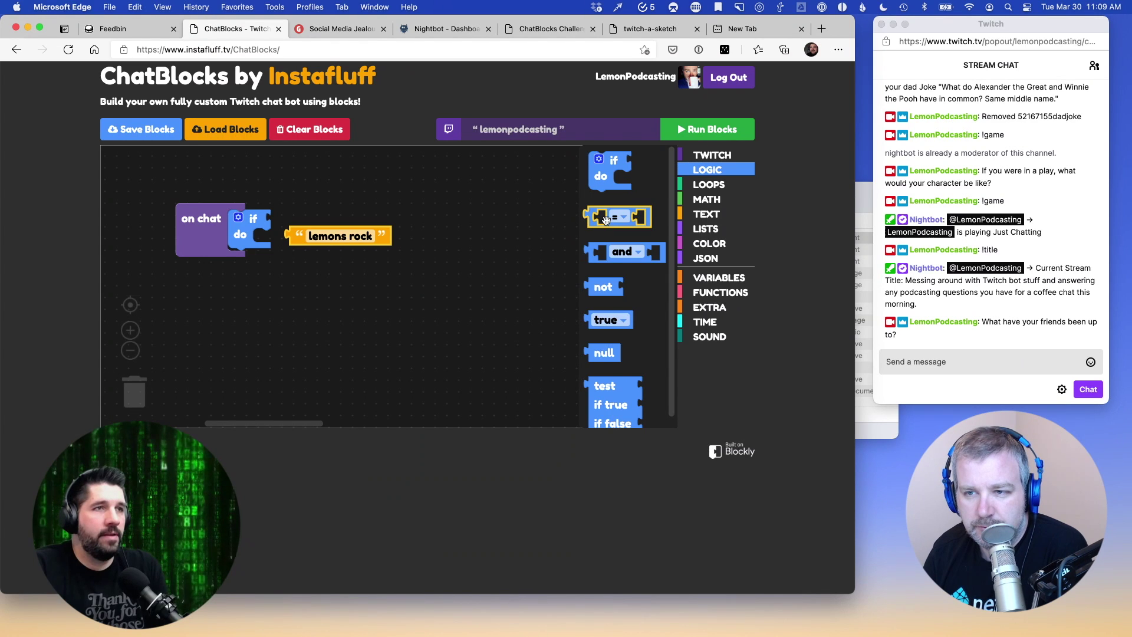
click(611, 229)
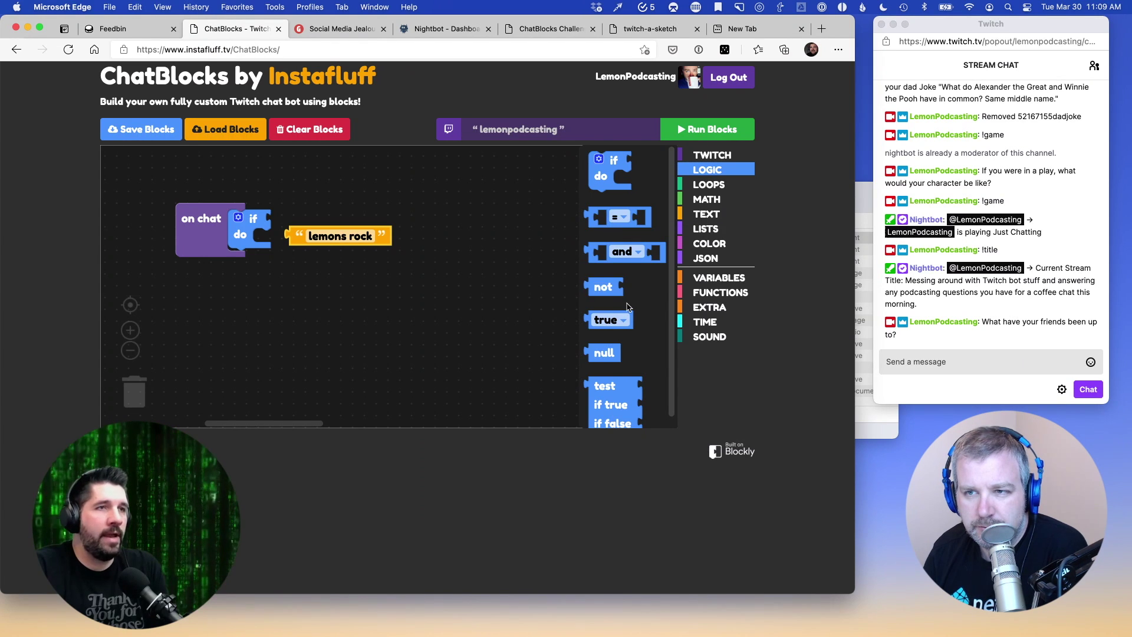
click(682, 170)
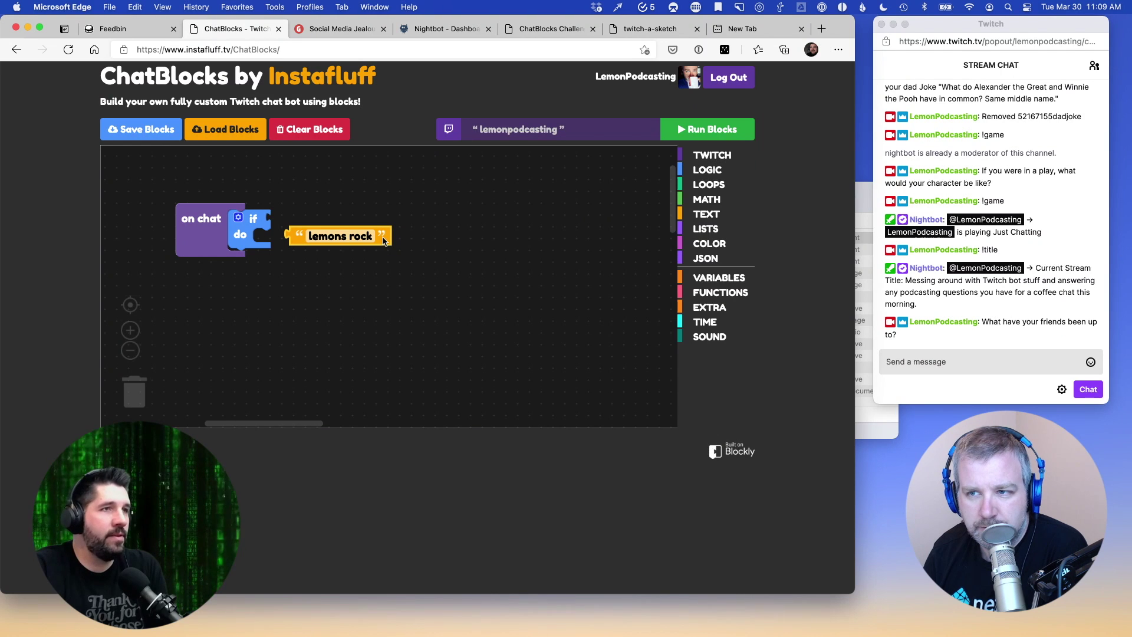
Attach a "check if text contains" block to the if condition and delete the loose "lemons rock" text block
drag(383, 241, 553, 230)
click(682, 216)
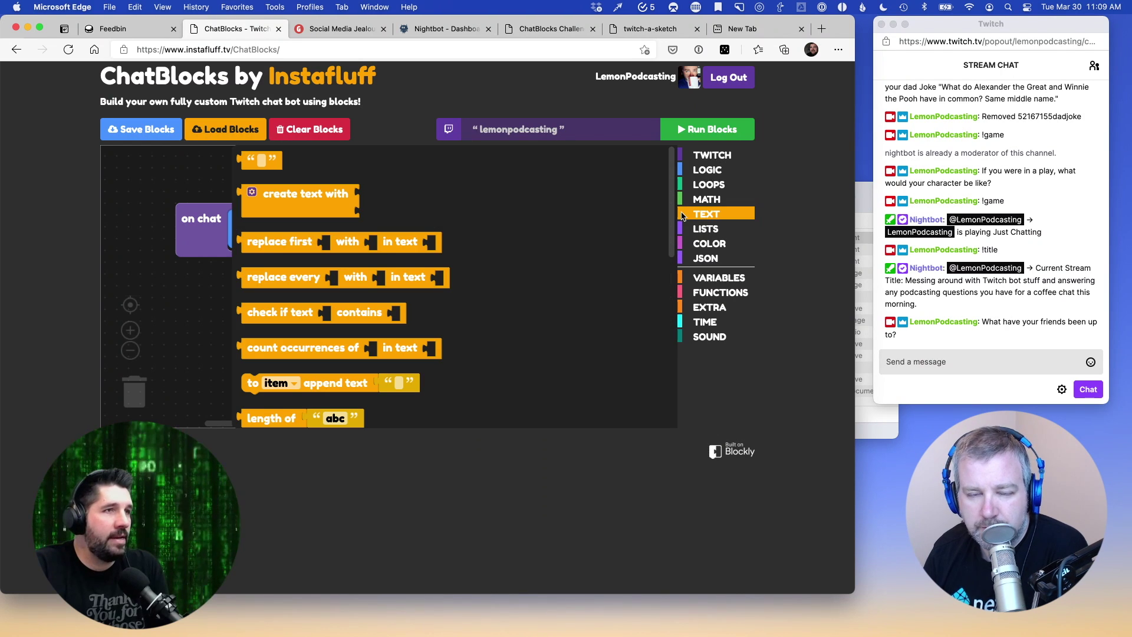
scroll(327, 349, down, 3)
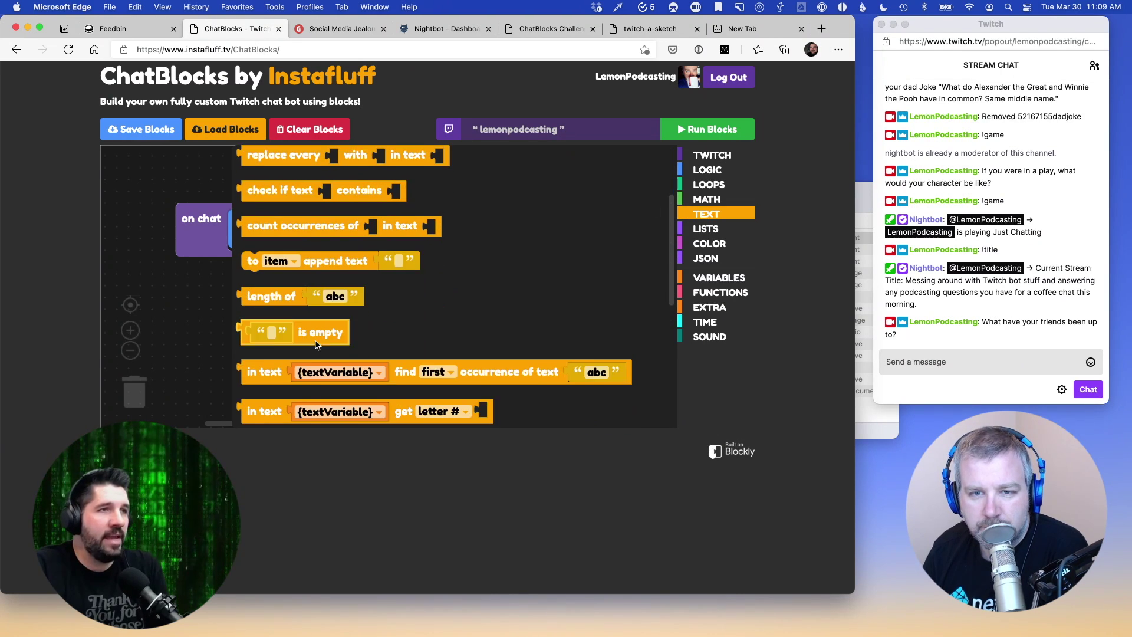
scroll(327, 349, up, 3)
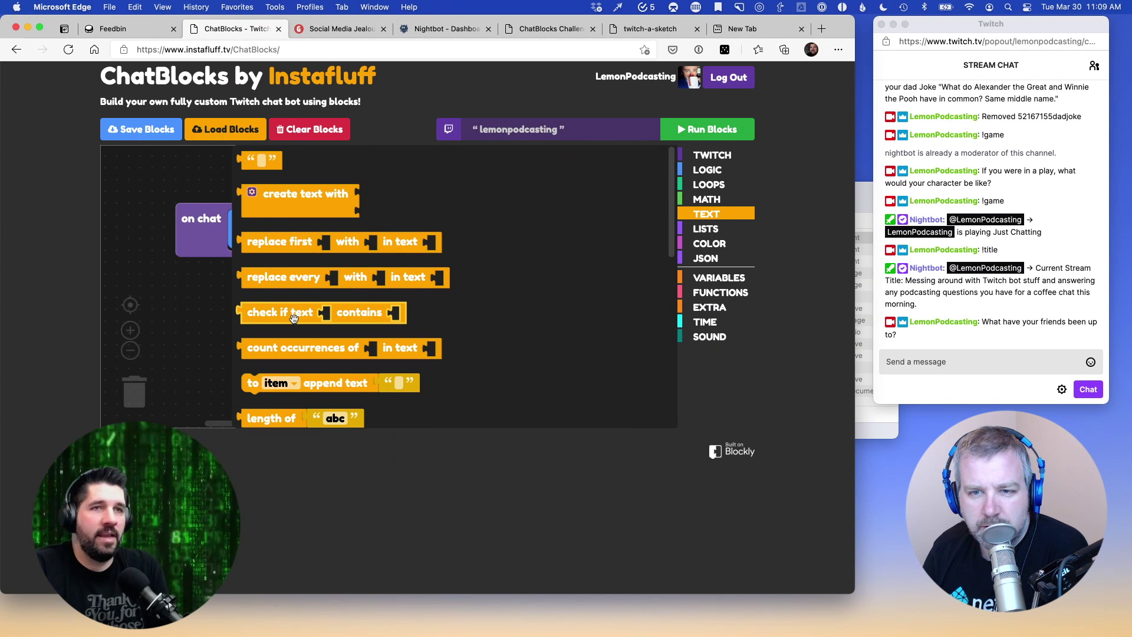
drag(293, 318, 323, 225)
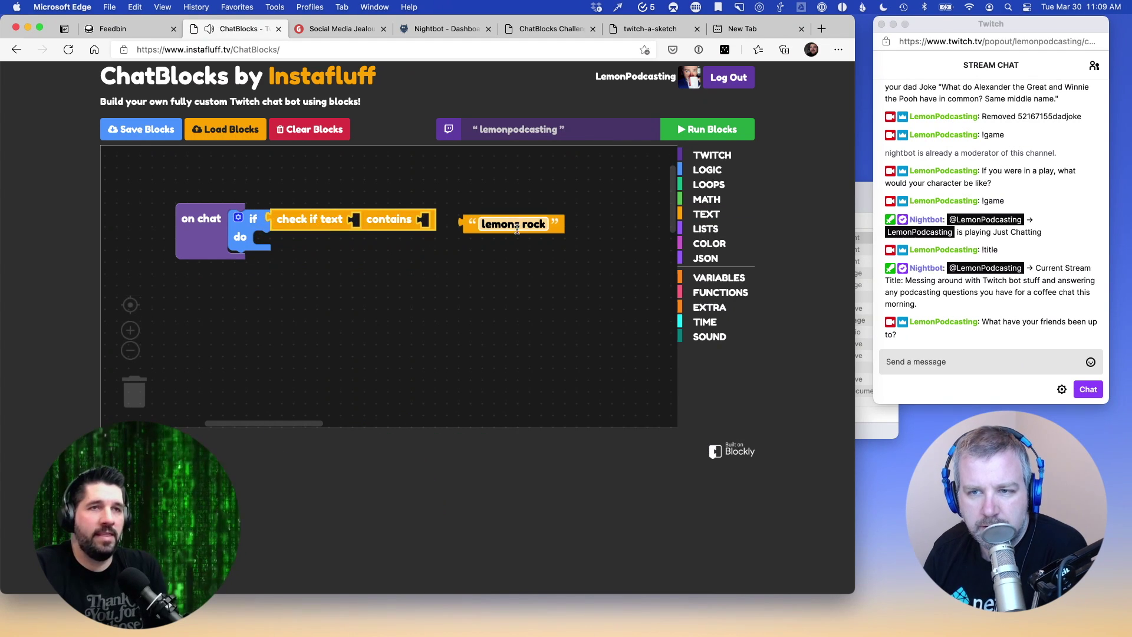
drag(485, 221, 134, 390)
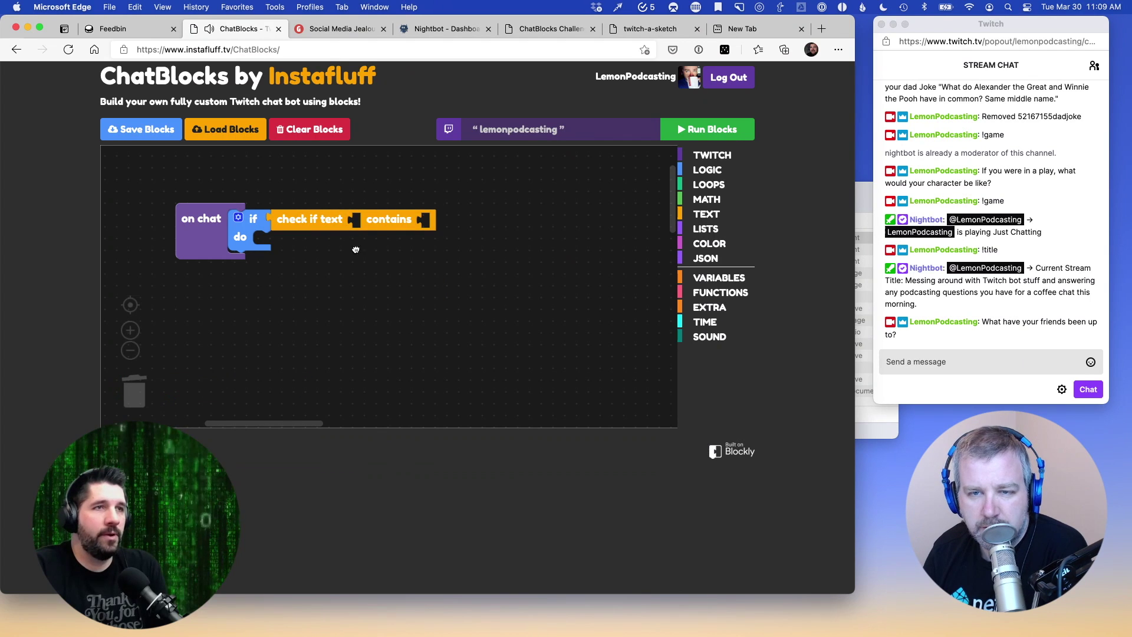
Insert a chat message block as the text that the "check if text contains" block examines
click(687, 159)
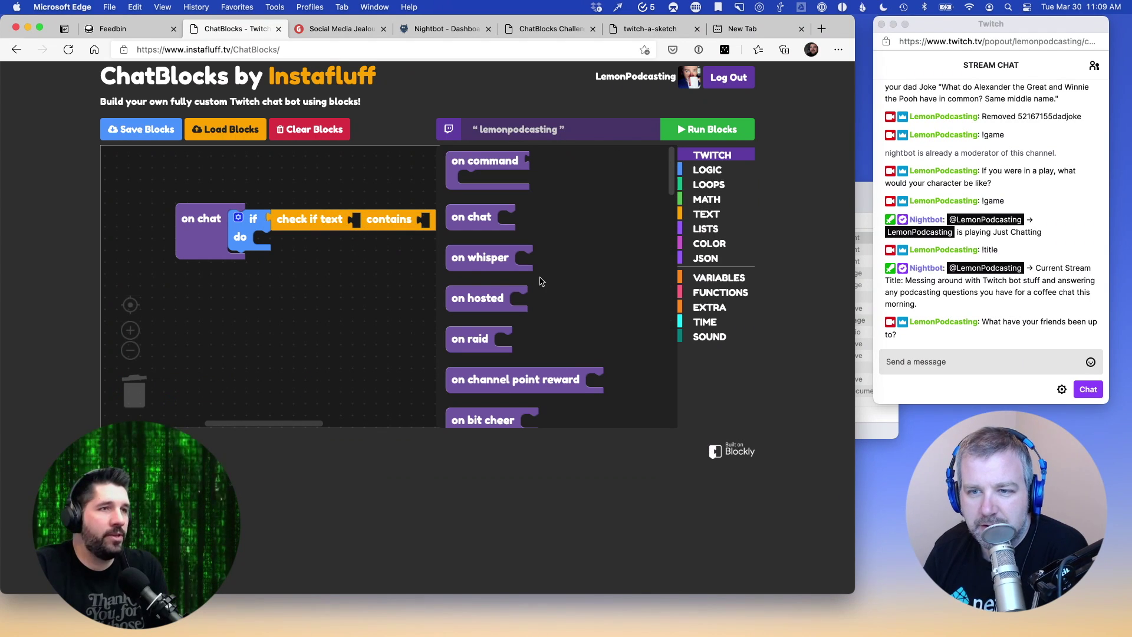
scroll(541, 281, down, 2)
scroll(541, 282, down, 8)
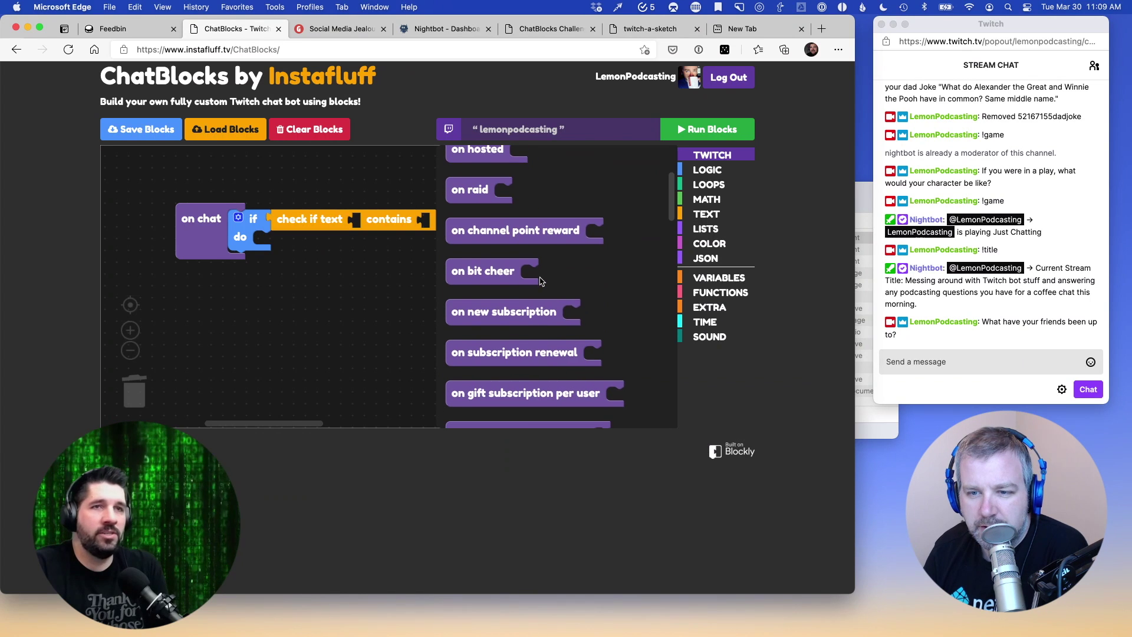
scroll(538, 319, down, 7)
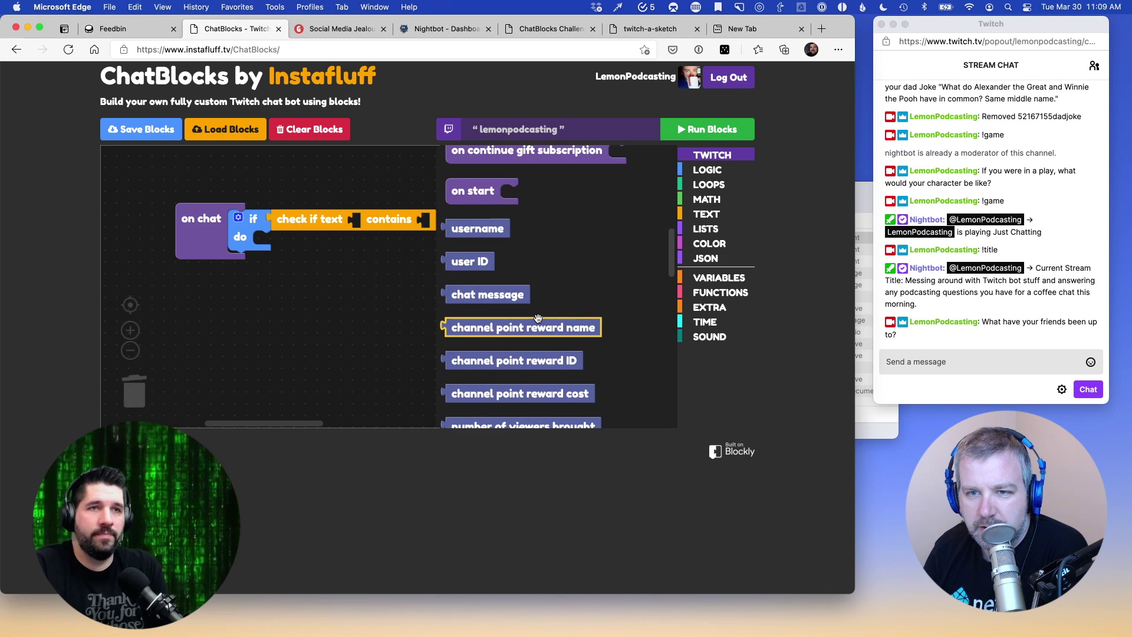
drag(480, 293, 378, 219)
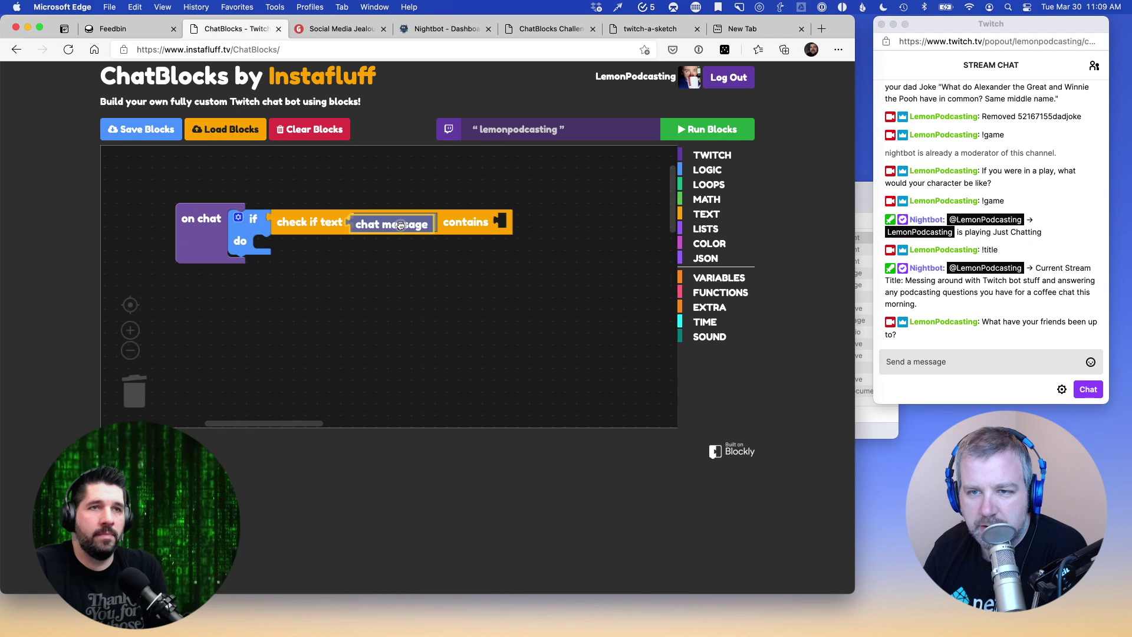
Add a text block reading "lemons rock" to the contains slot of the condition
click(682, 217)
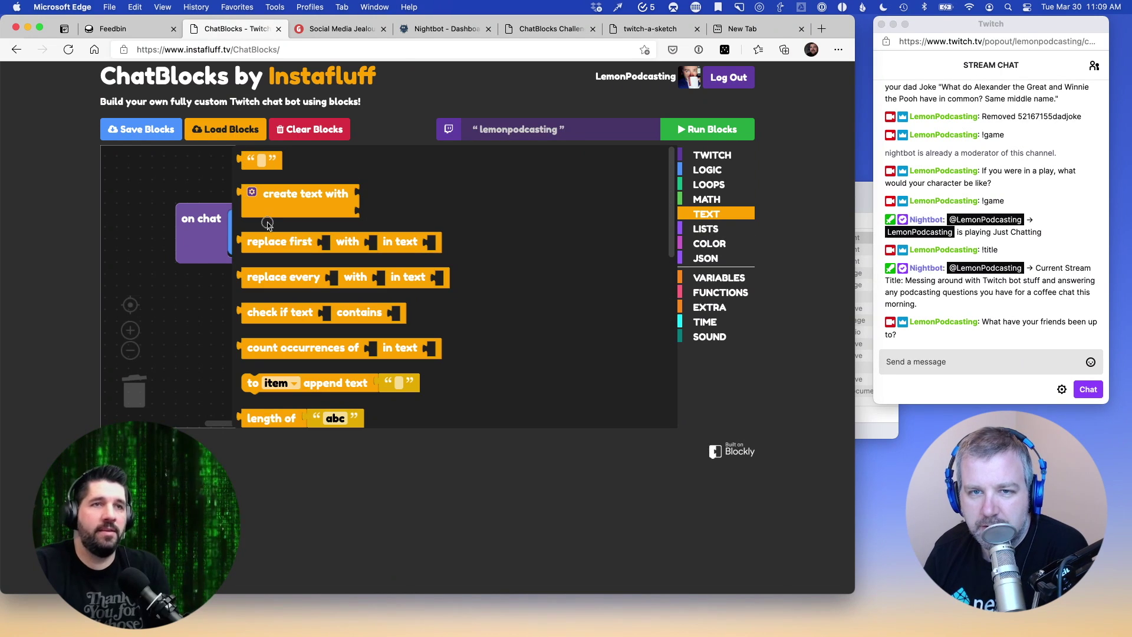
drag(249, 164, 519, 221)
click(521, 222)
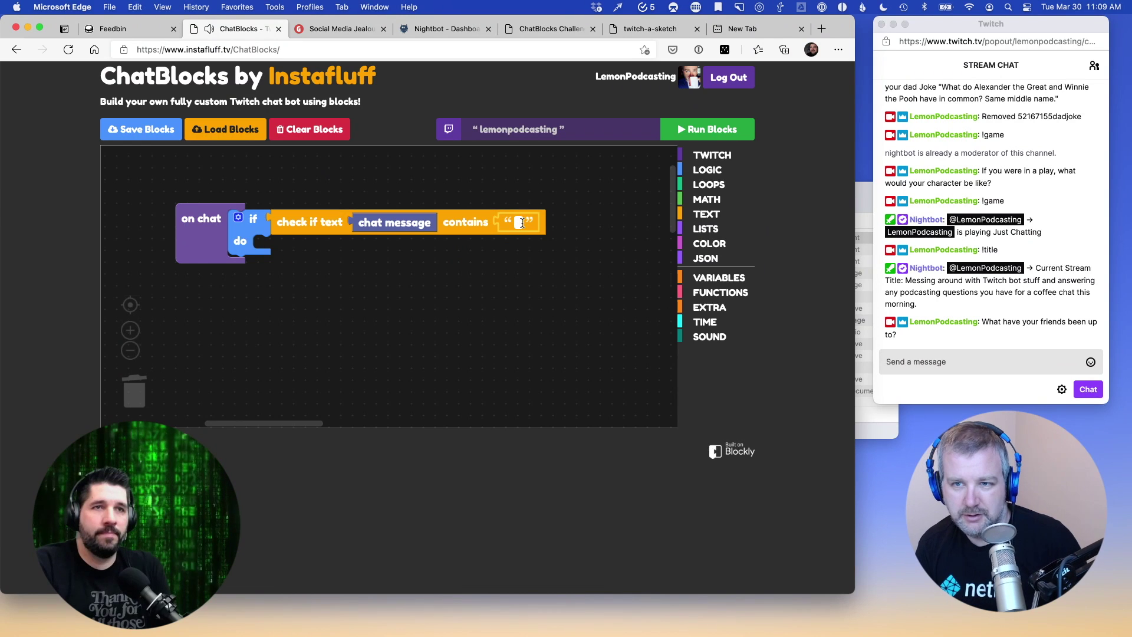
text(lemon p)
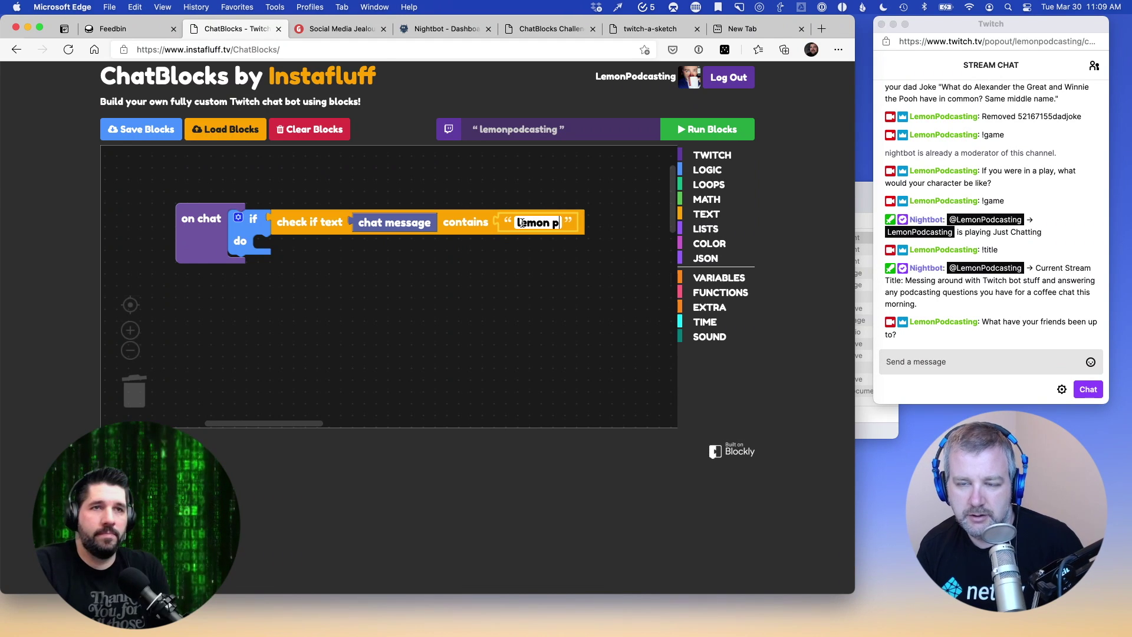
key(BackSpace)
text(s rock)
click(473, 297)
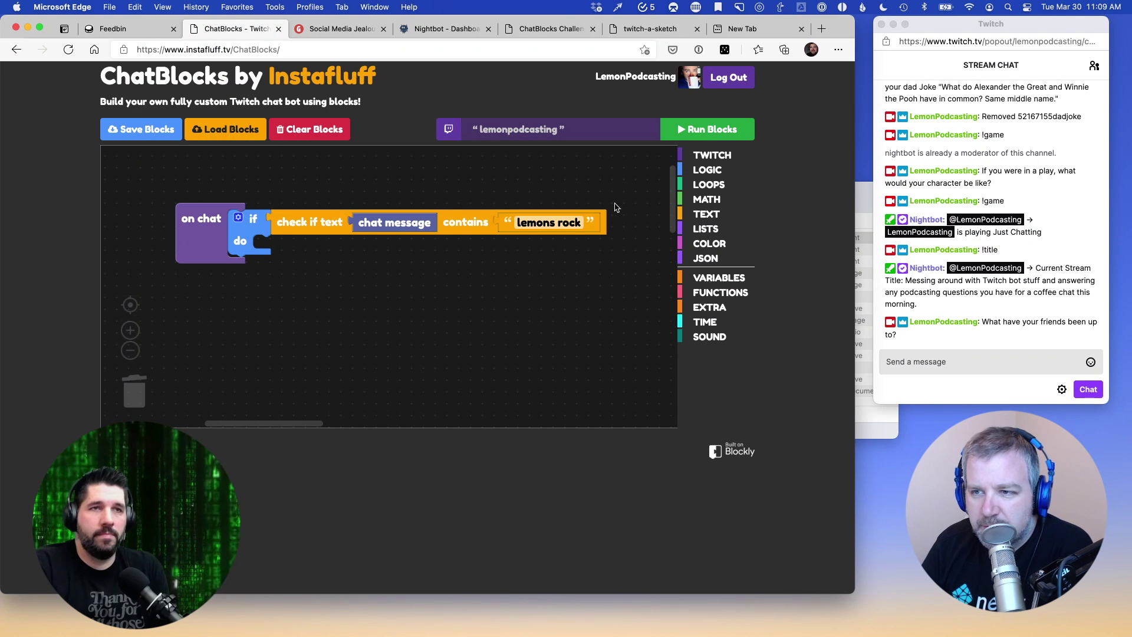
Place a "count occurrences of in text" block in the empty workspace below the condition
click(680, 215)
click(290, 248)
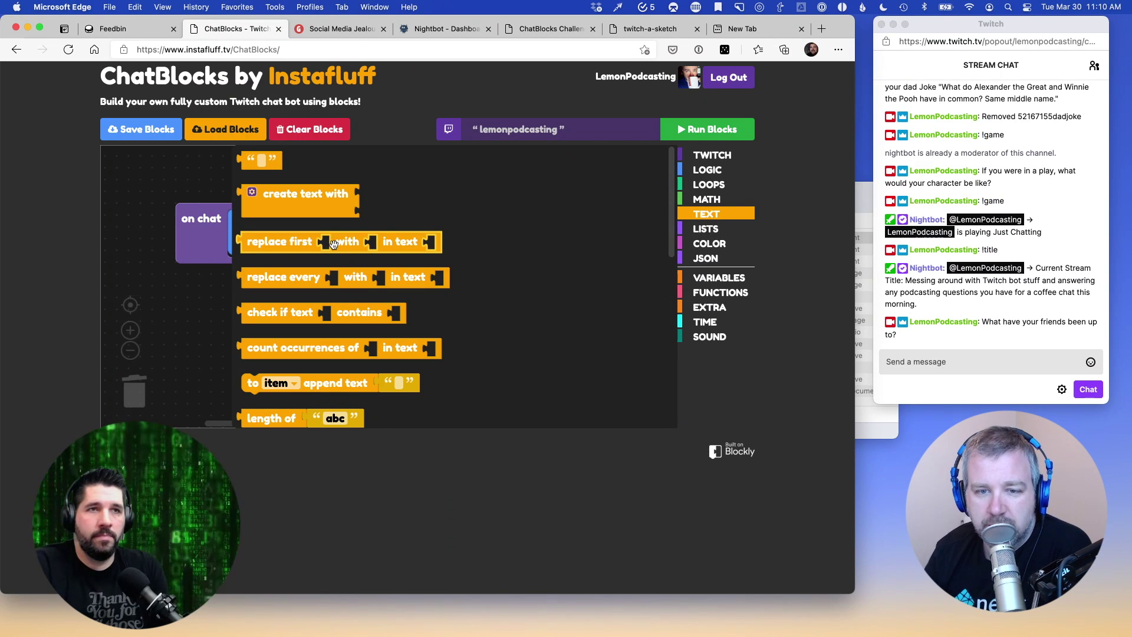
scroll(354, 282, down, 5)
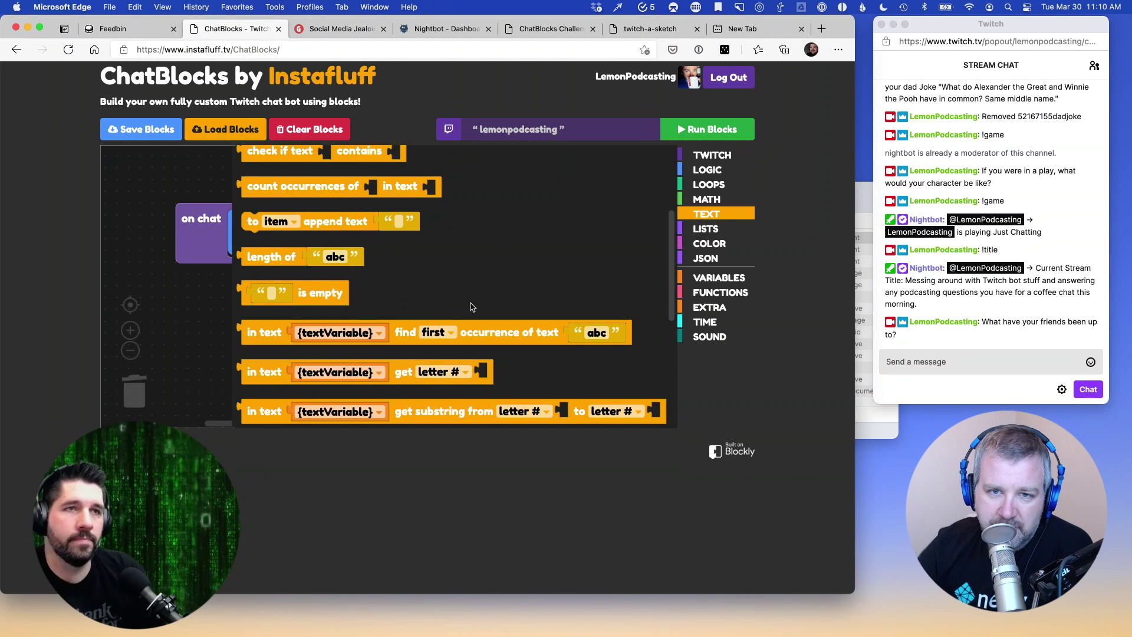
drag(352, 189, 423, 319)
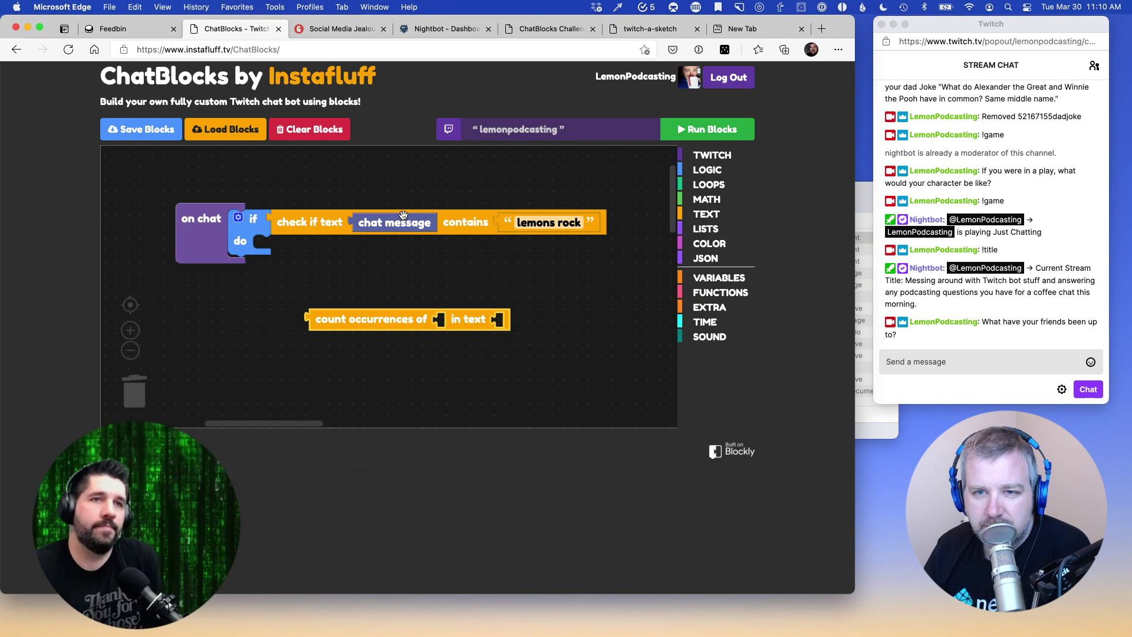
Replace the text in the contains slot with the 🍋 emoji
click(551, 223)
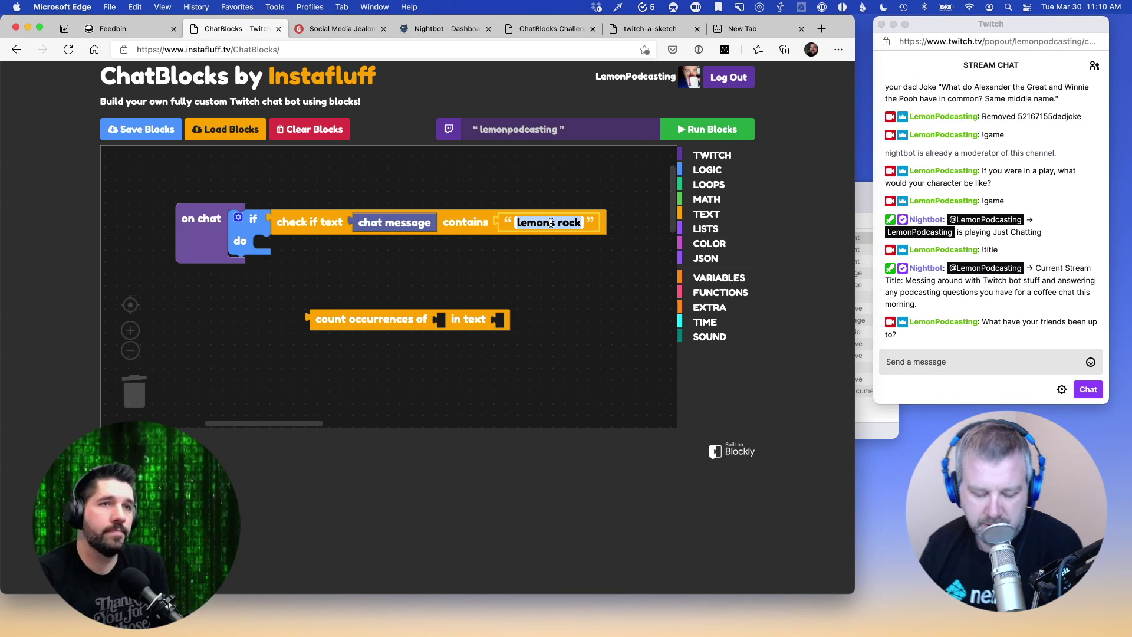
click(559, 224)
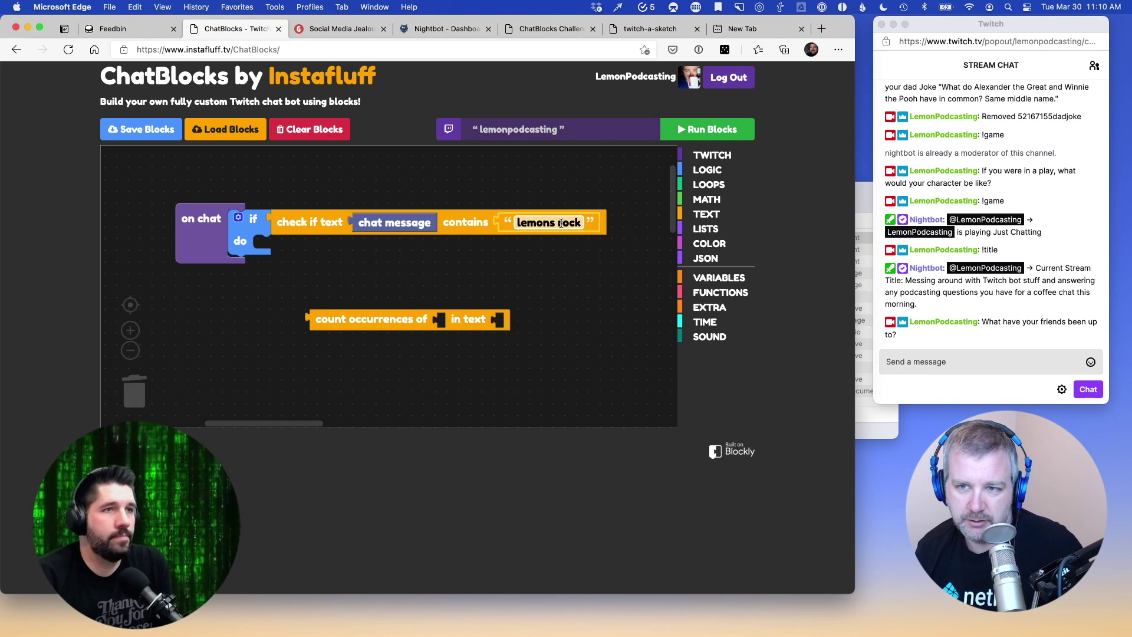
click(547, 227)
text(lmeon)
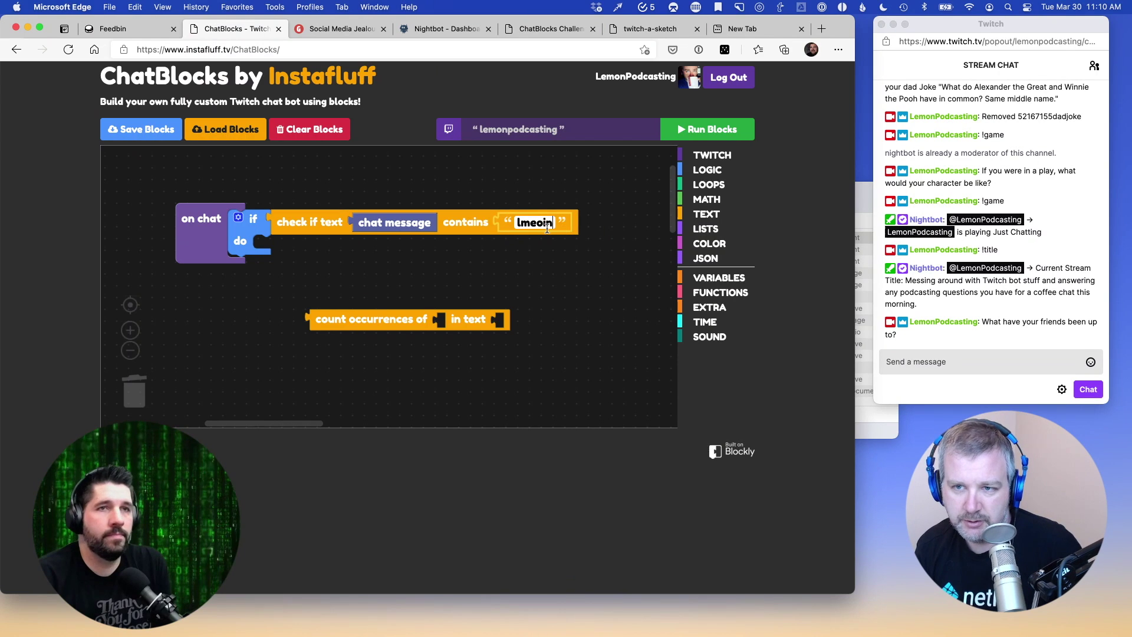
key(BackSpace)
key(BackSpace)
key(BackSpace)
key(BackSpace)
text(emon)
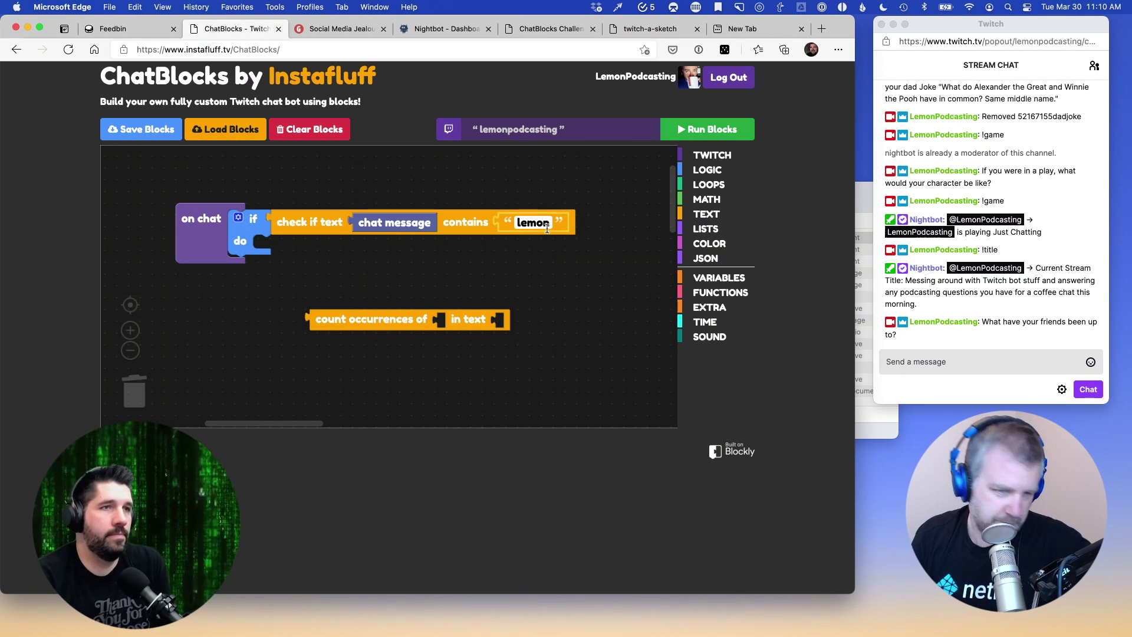
text(🍋)
click(506, 275)
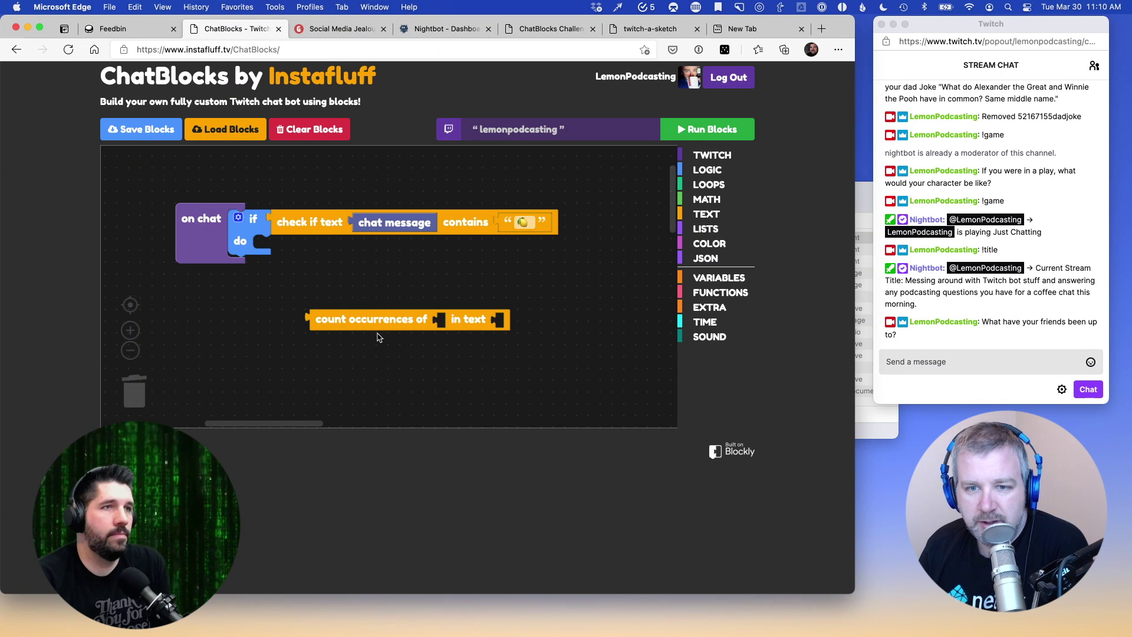
Examine the if block's configuration options for adding else-if and else branches
drag(360, 321, 358, 283)
click(238, 217)
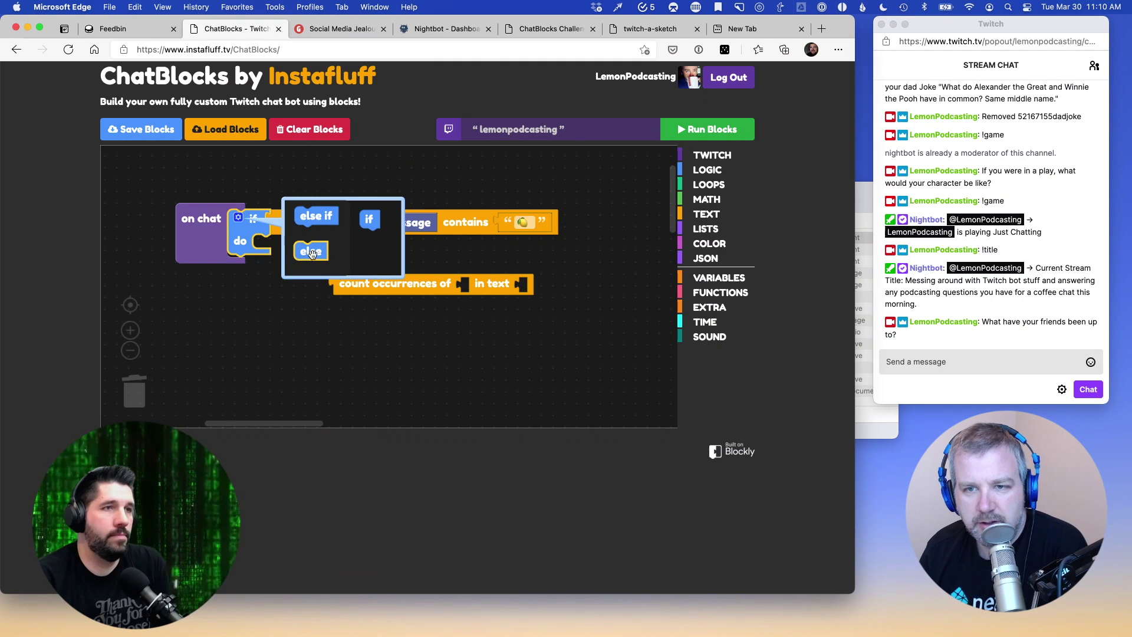
click(372, 220)
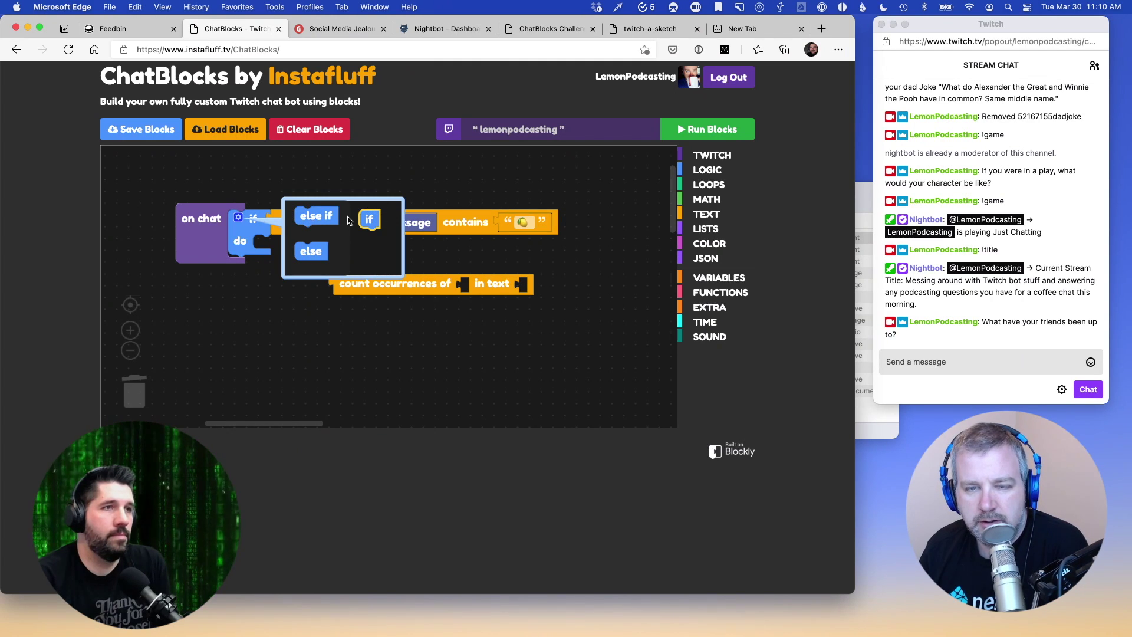
click(305, 254)
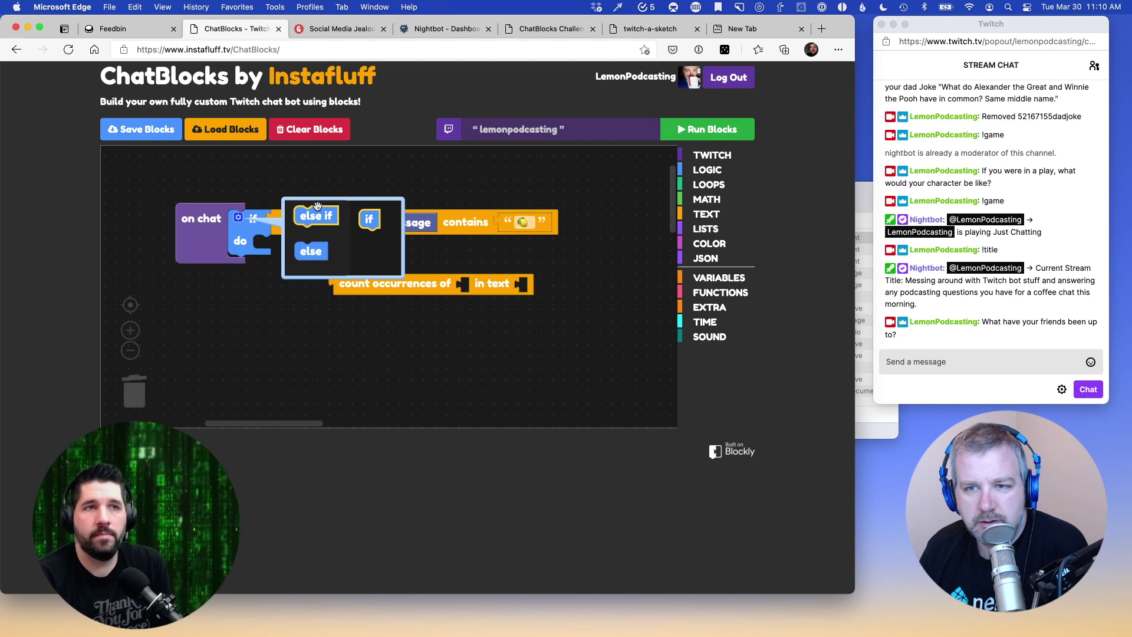
click(440, 255)
click(238, 218)
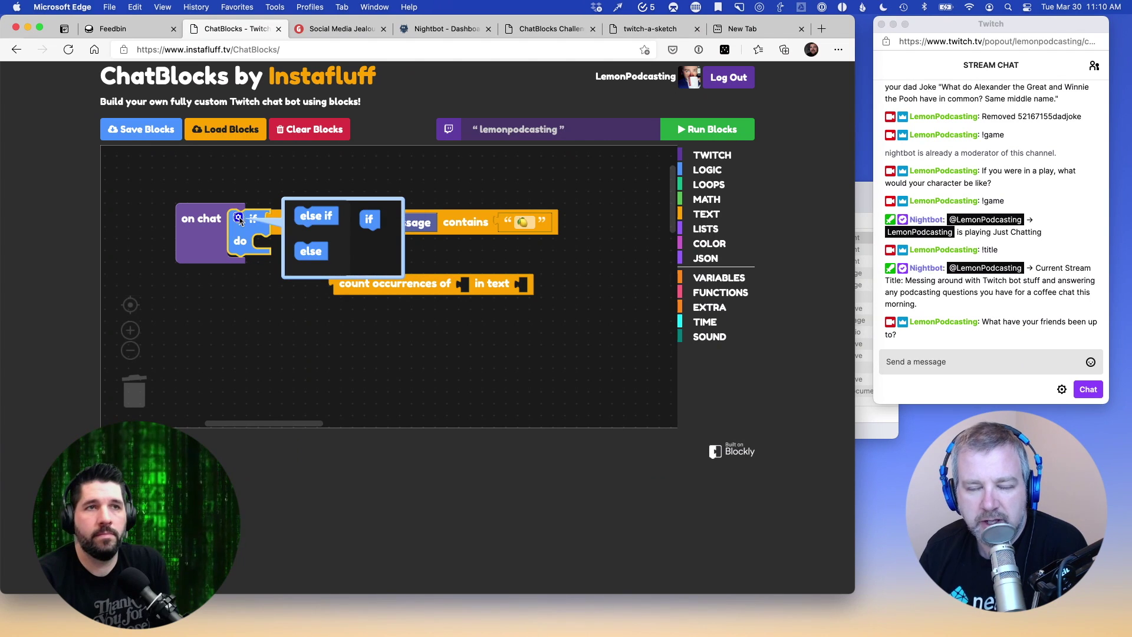
click(267, 360)
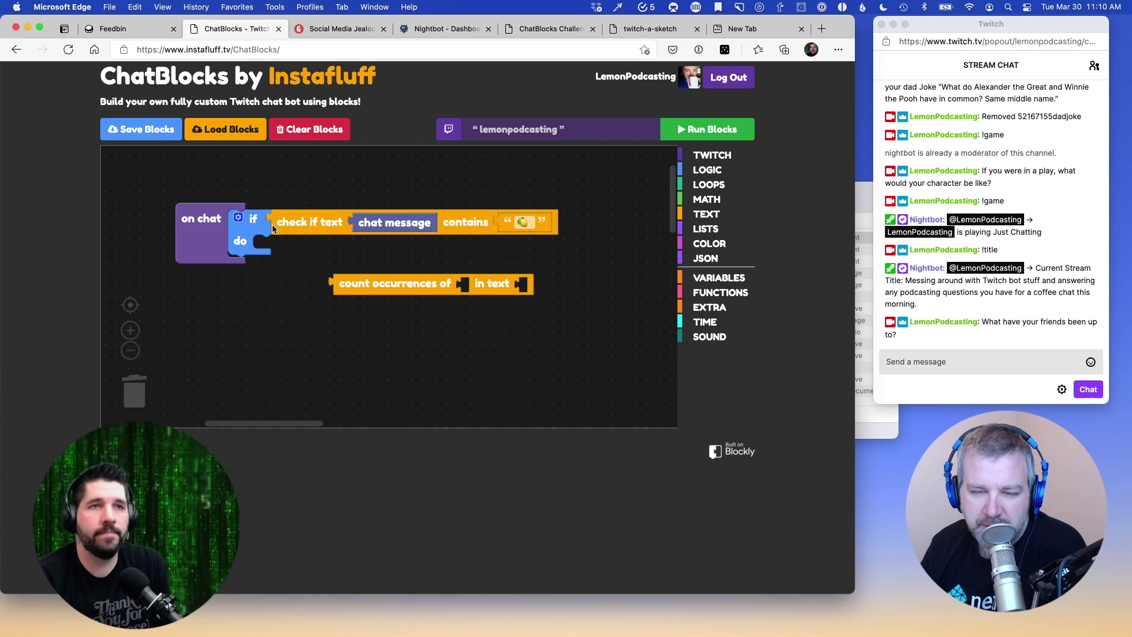
click(237, 217)
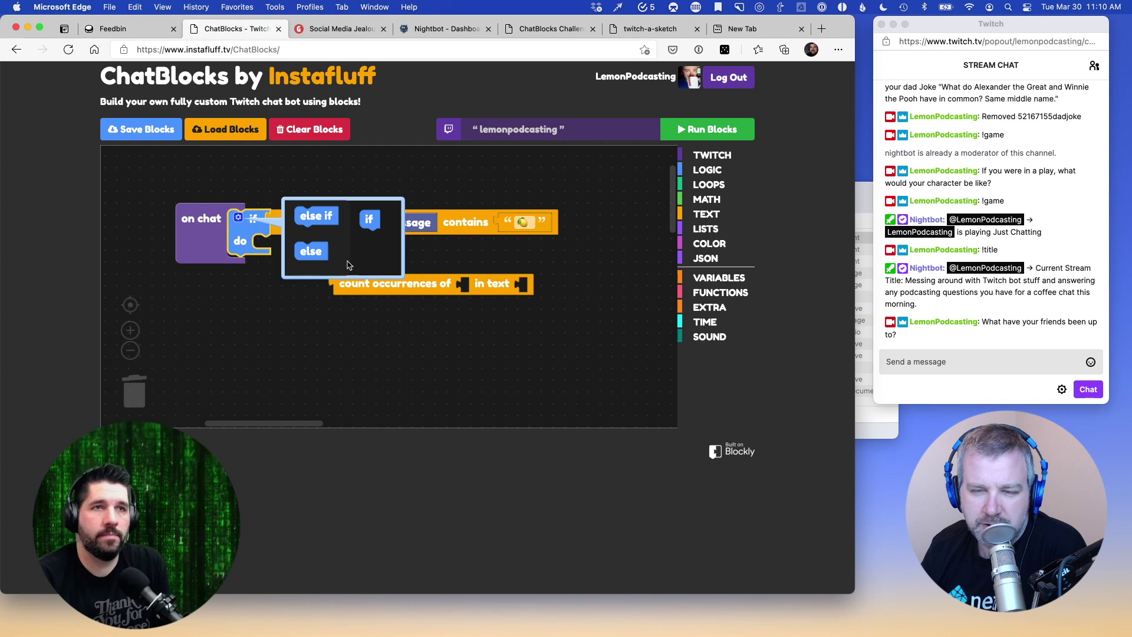
click(255, 347)
Place a logic "and" block in the empty workspace just below the "check if text contains" condition
click(682, 170)
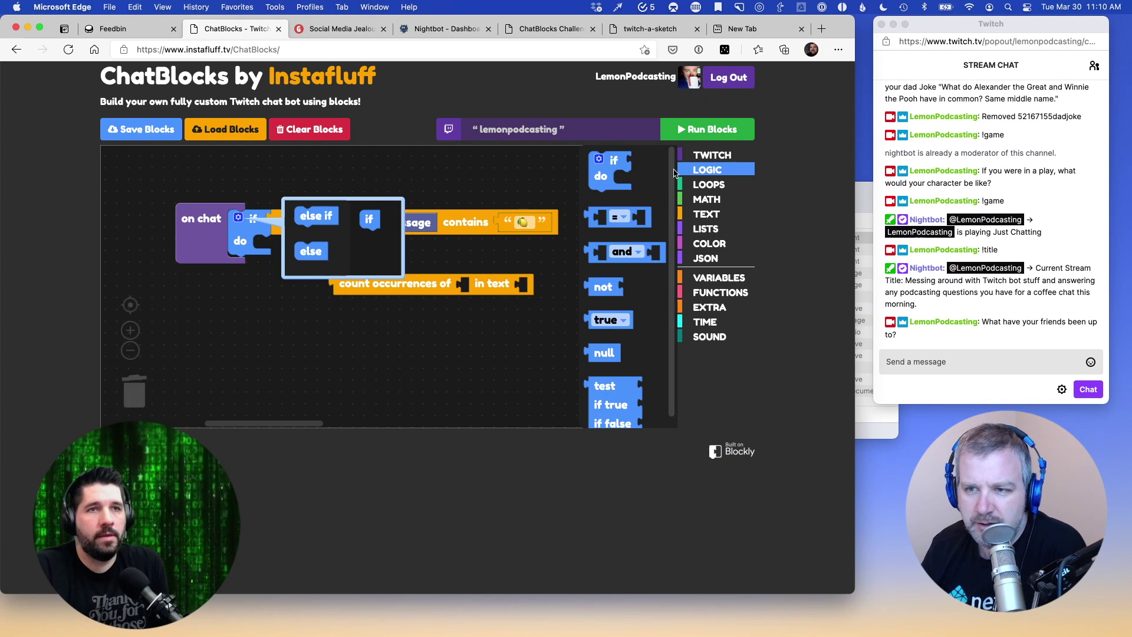
click(369, 396)
click(684, 170)
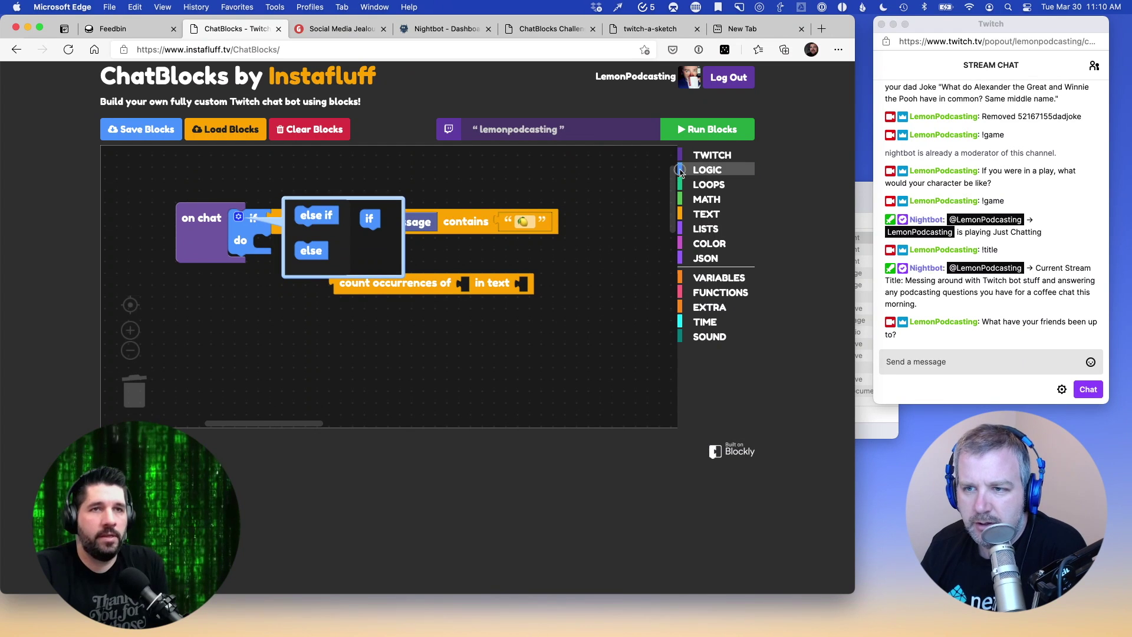
click(620, 253)
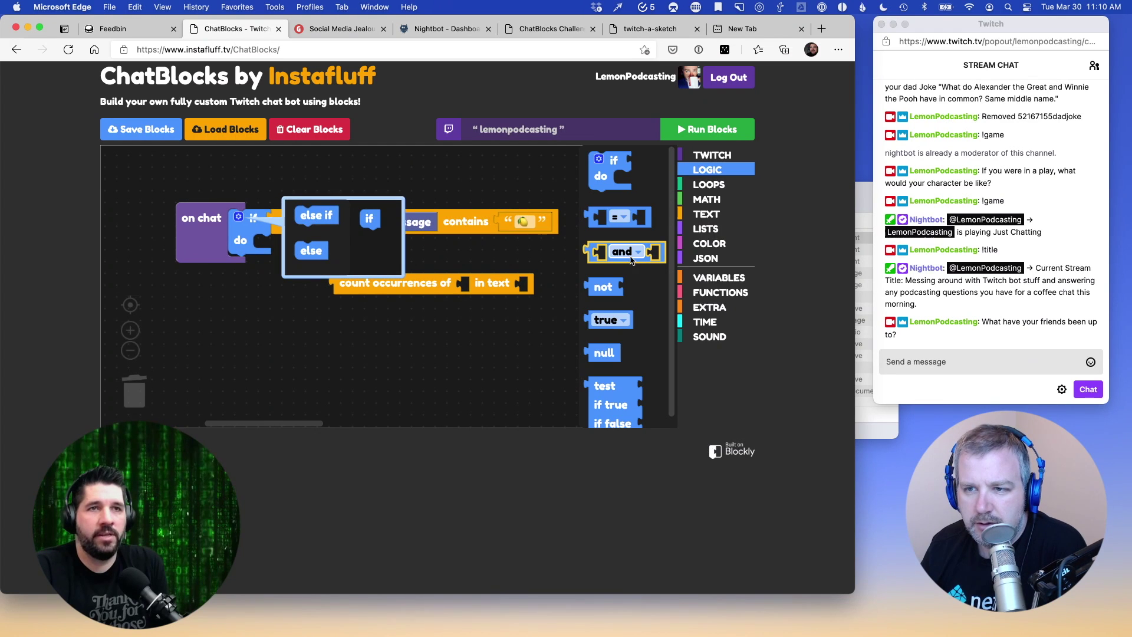
drag(598, 252, 476, 247)
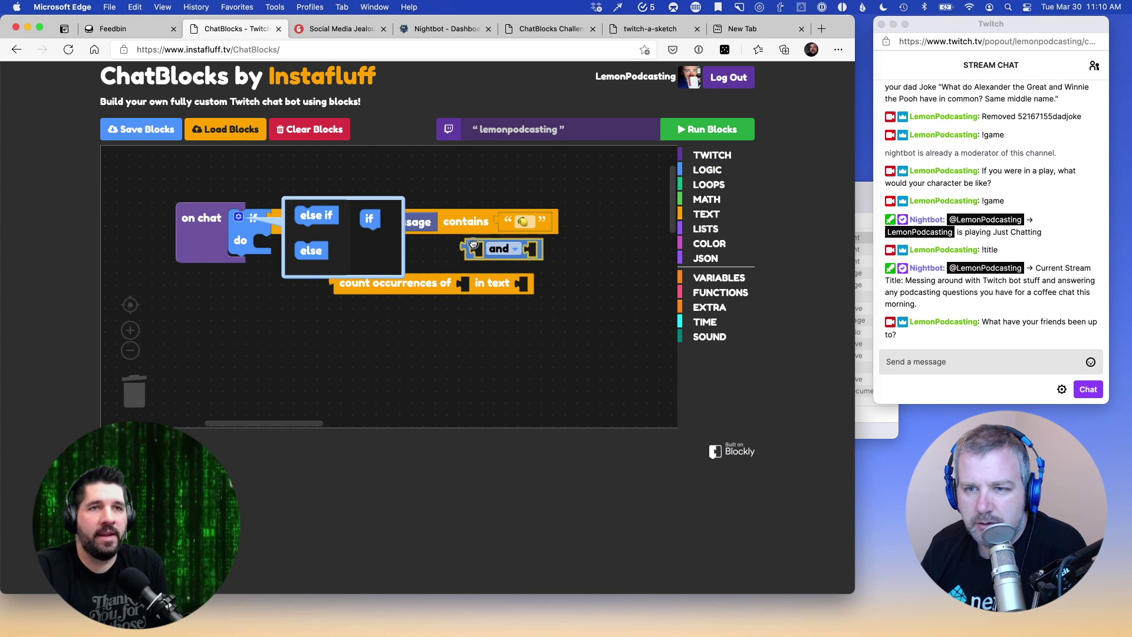
click(238, 216)
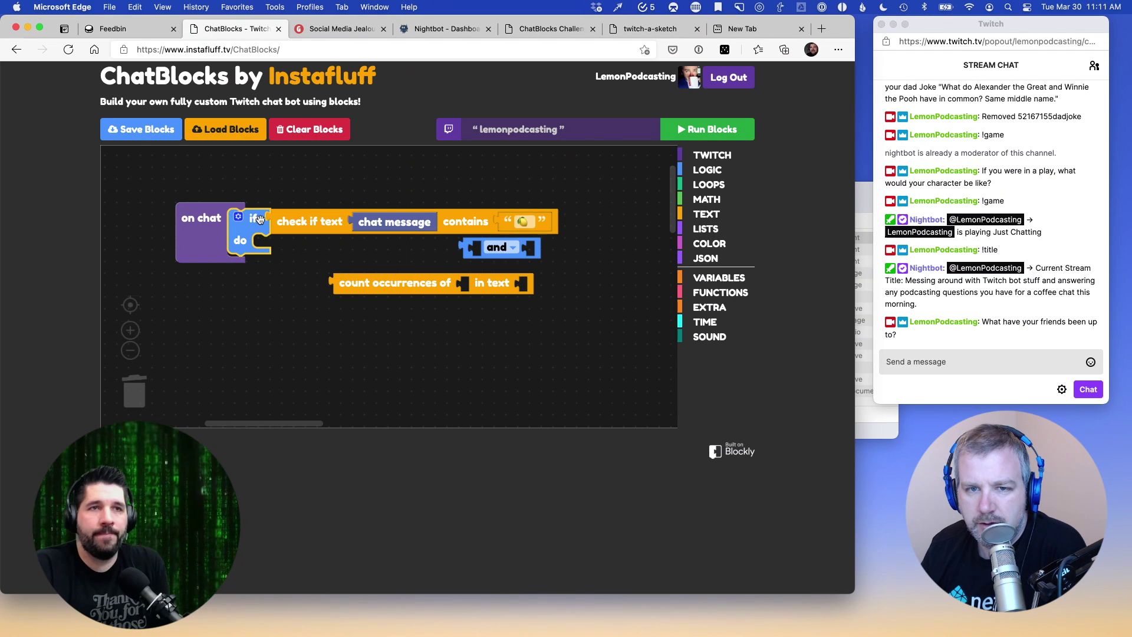
click(238, 217)
click(315, 217)
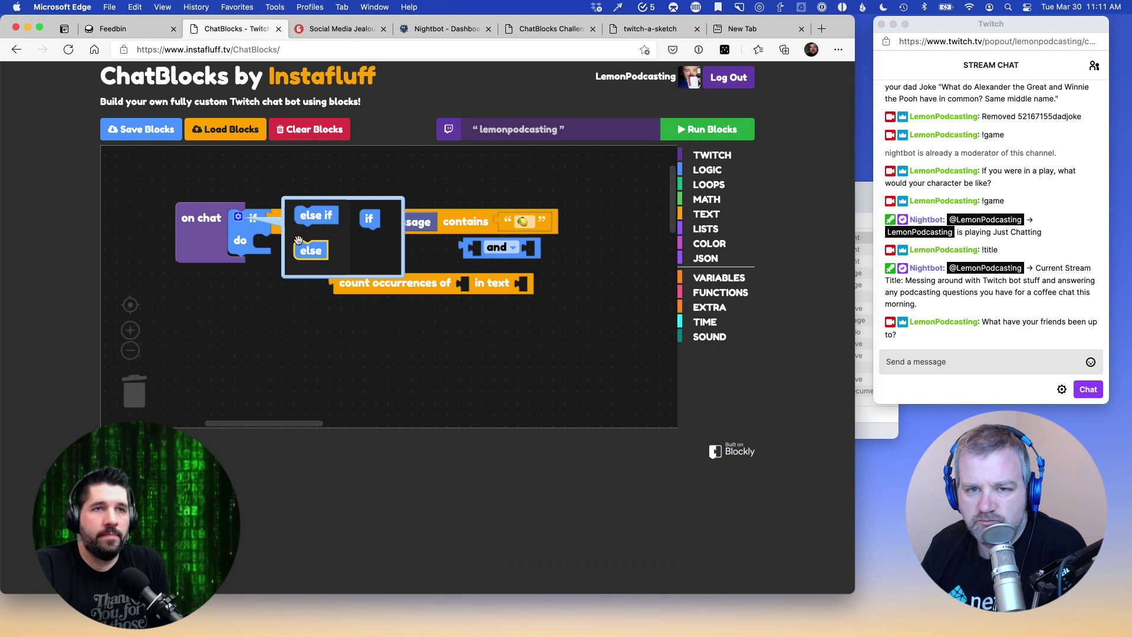
click(255, 268)
click(238, 217)
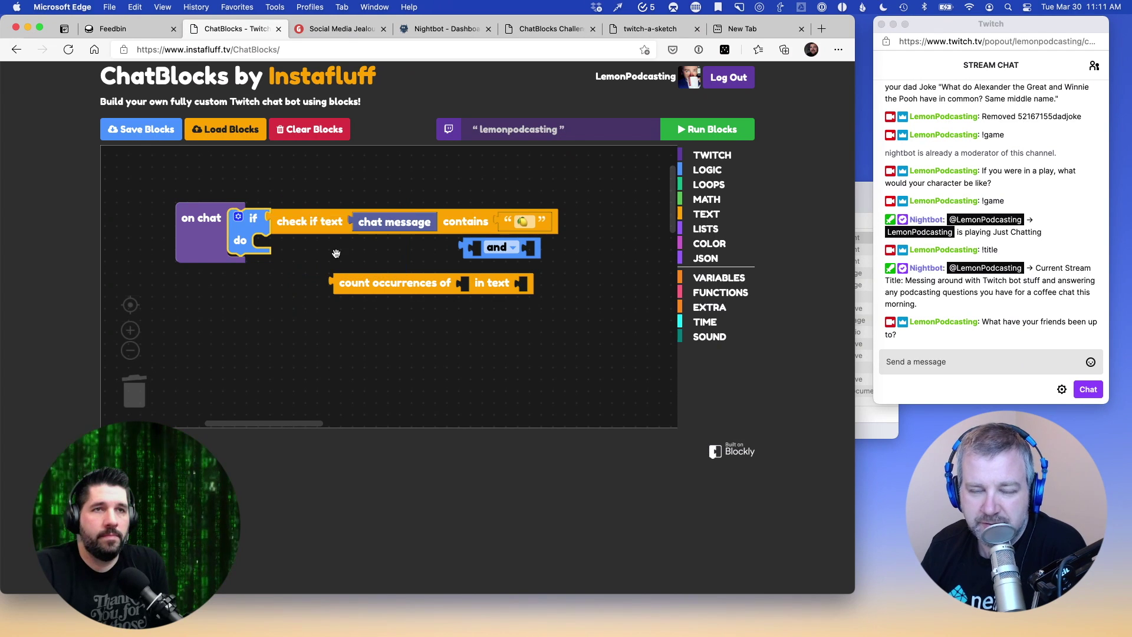
Make the "and" block the if block's condition and nest the "check if text contains" block in its first slot
drag(310, 219, 443, 200)
drag(465, 246, 497, 208)
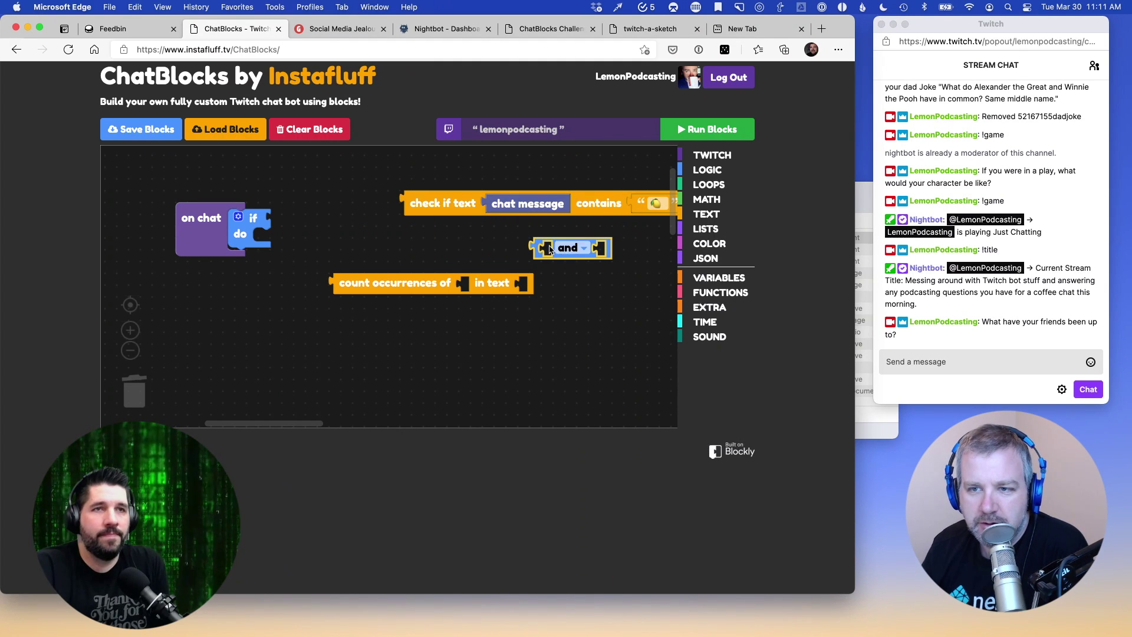
drag(531, 243, 289, 220)
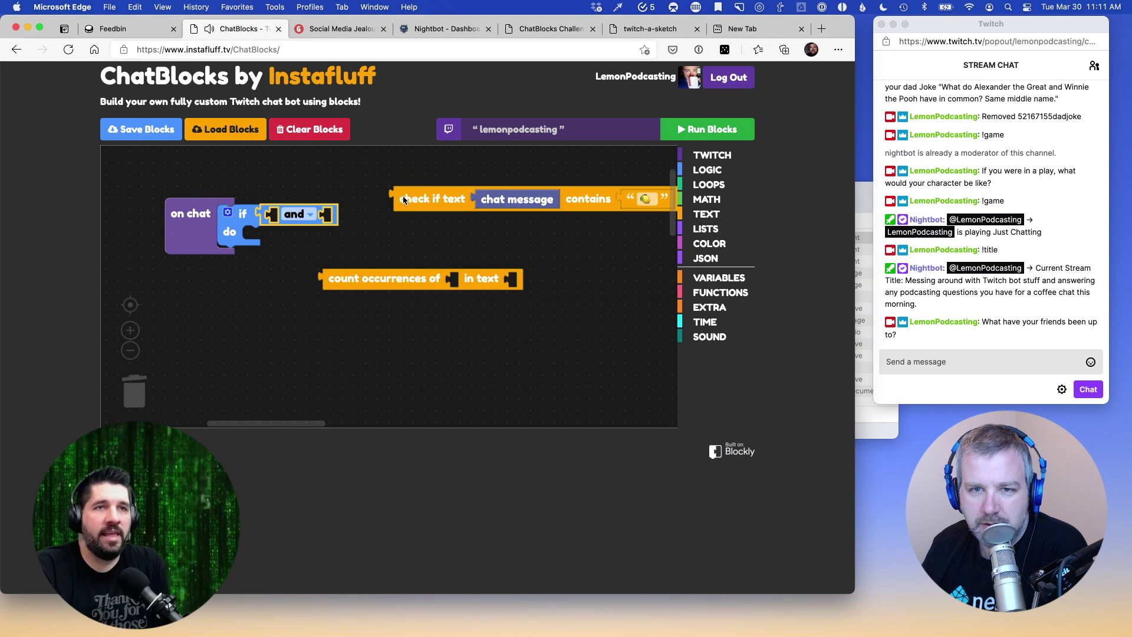
drag(404, 199, 298, 219)
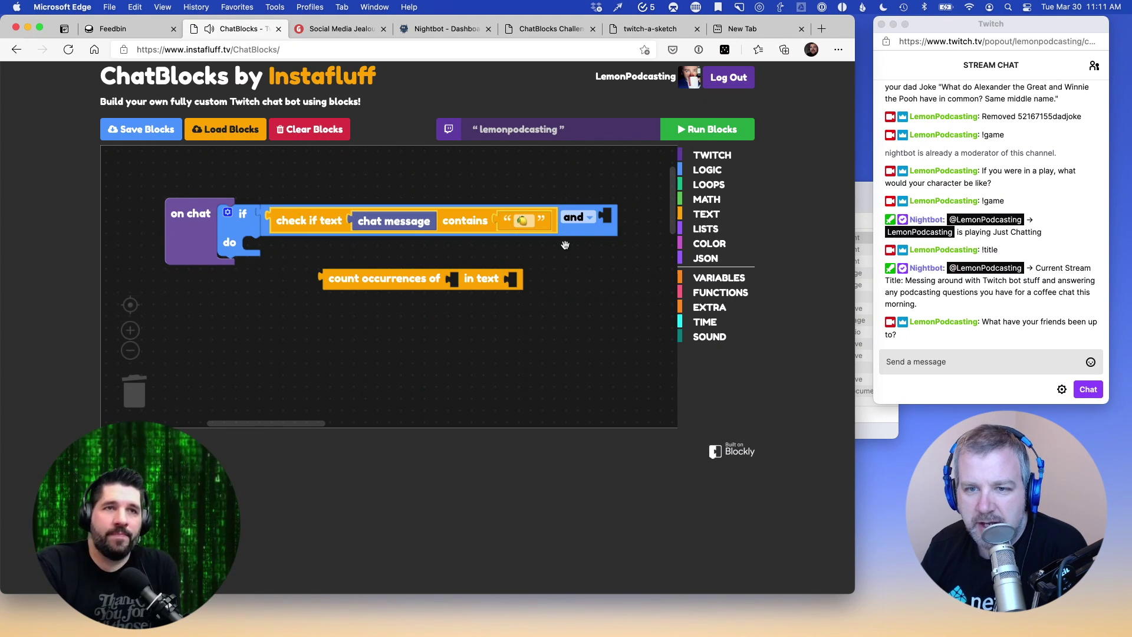
Add an "=" comparison to the second slot of "and" and nest the "count occurrences of in text" block in its first slot
drag(384, 278, 450, 302)
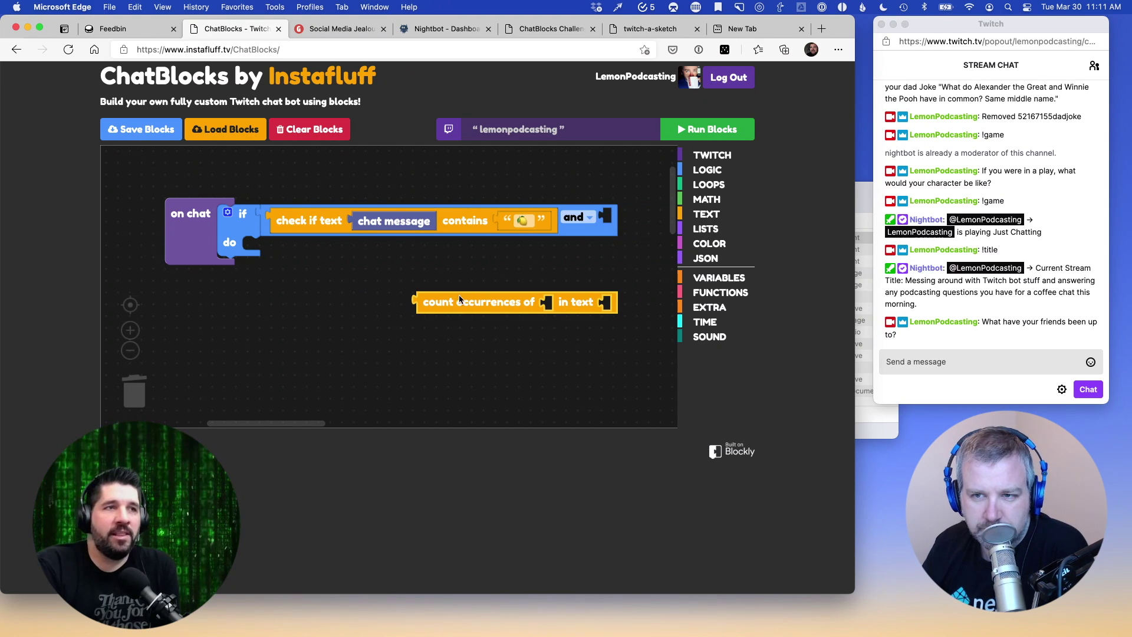
click(692, 171)
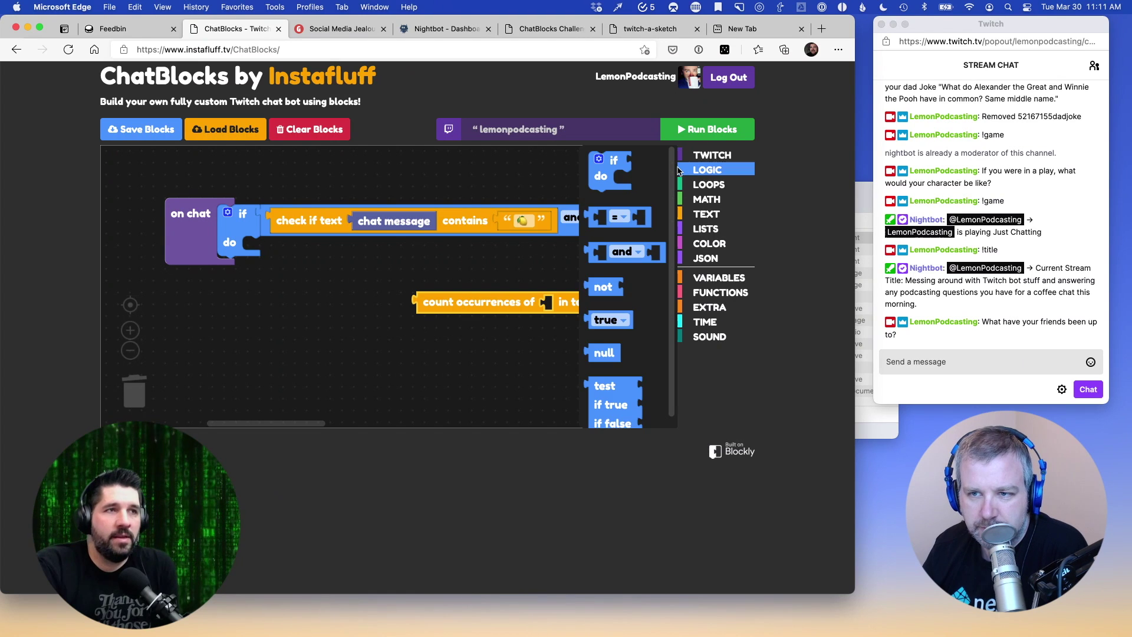
click(457, 249)
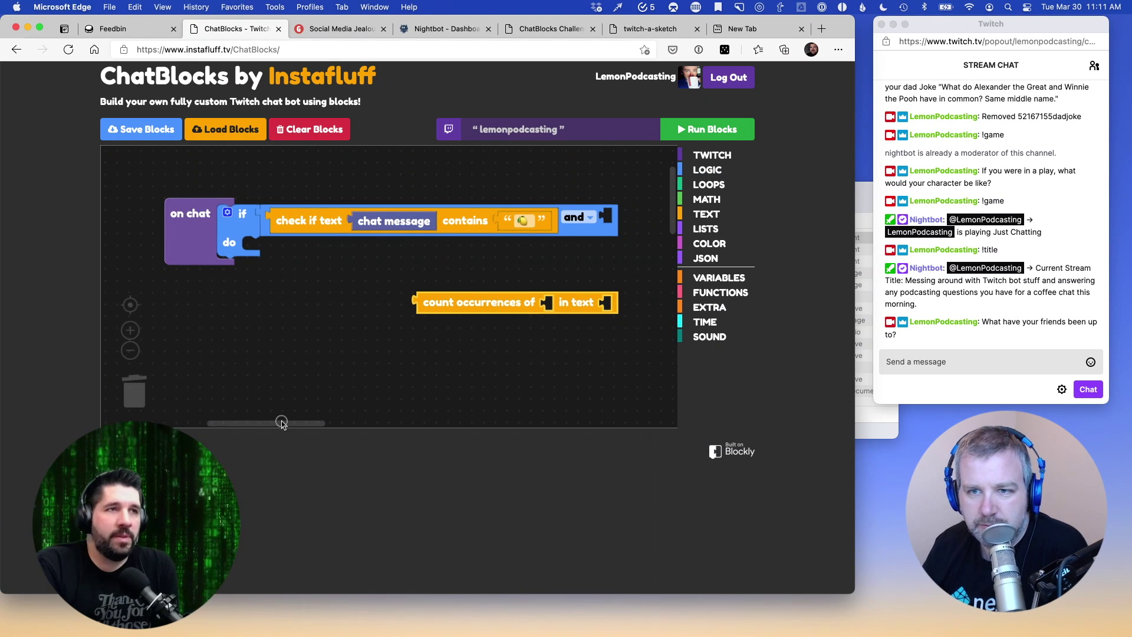
drag(282, 423, 324, 422)
click(683, 169)
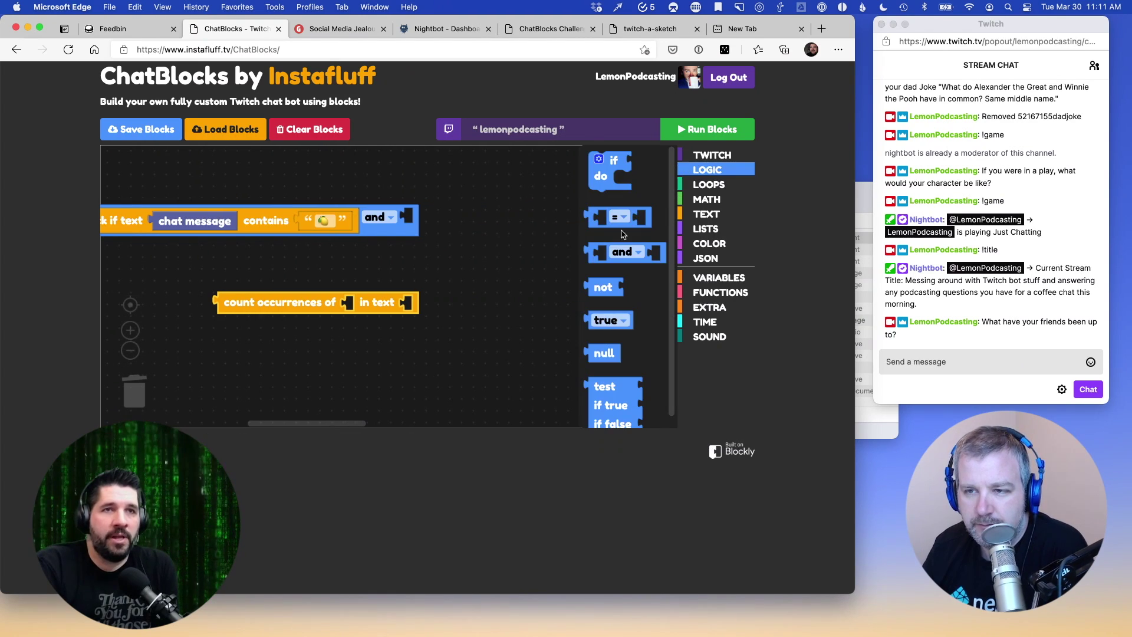
click(605, 217)
drag(613, 216, 437, 232)
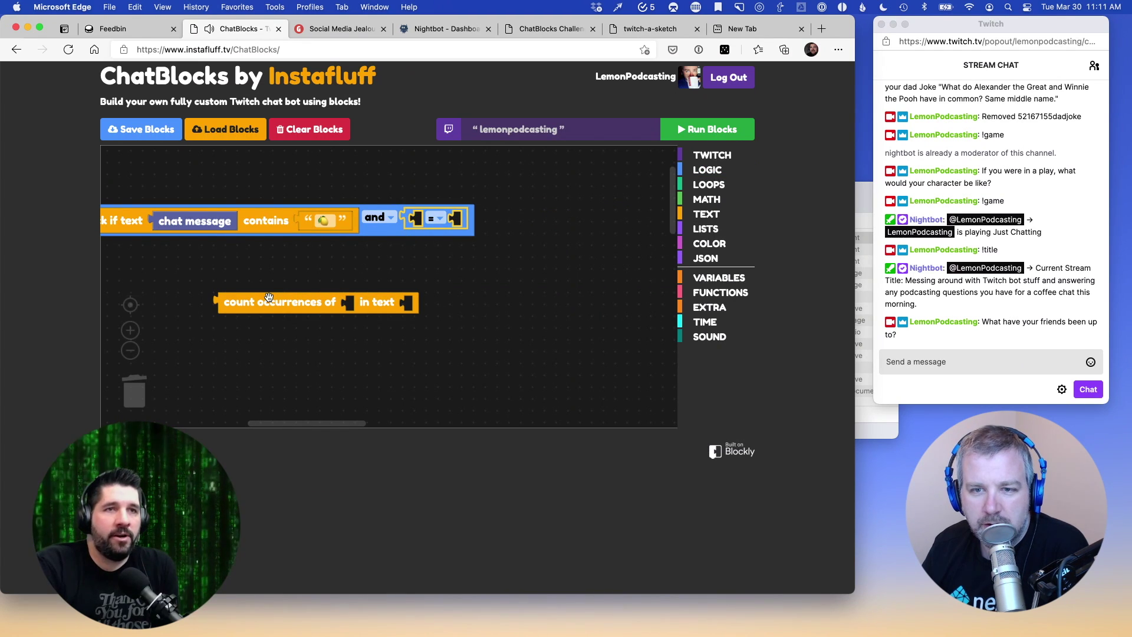
drag(263, 302, 401, 218)
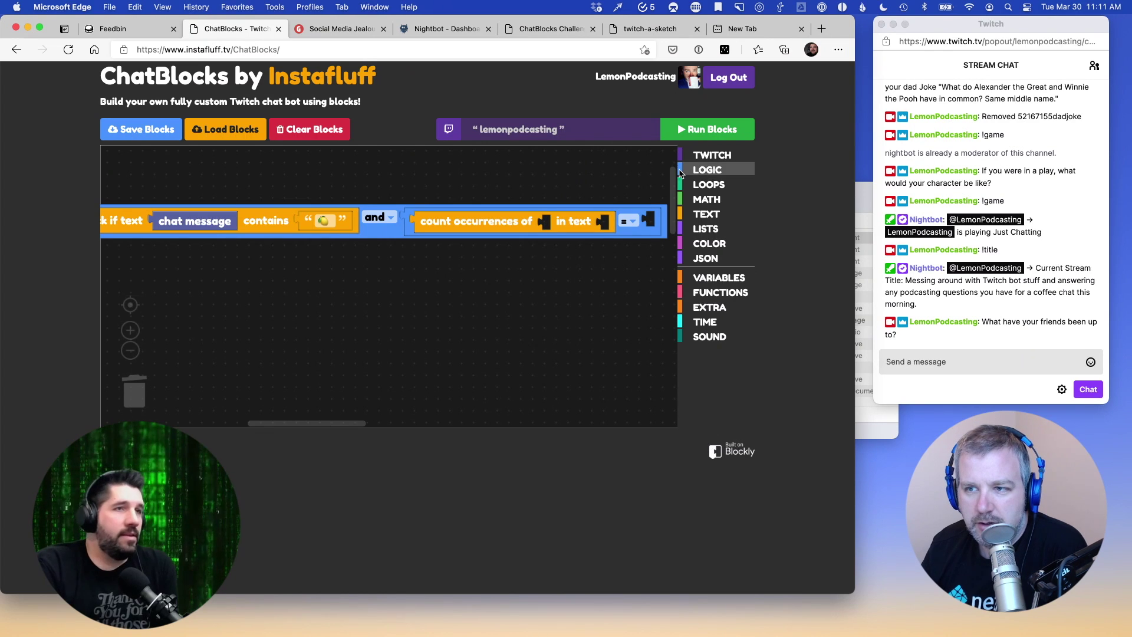
Insert a text block reading 🍋🍋🍋 as the text whose occurrences are counted
click(706, 214)
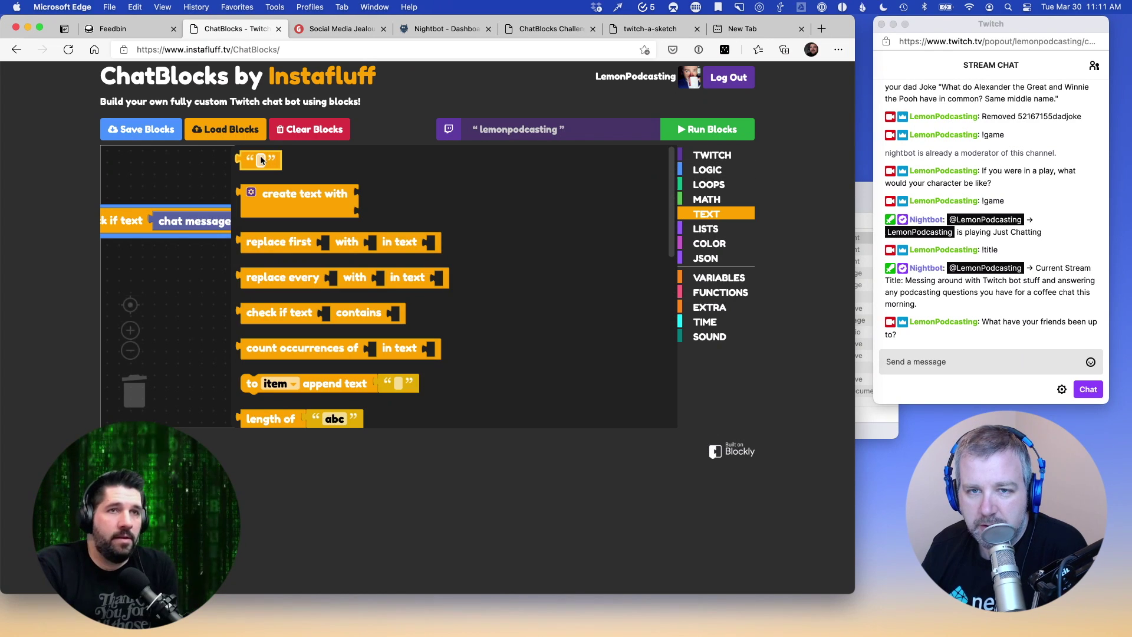
drag(260, 159, 545, 231)
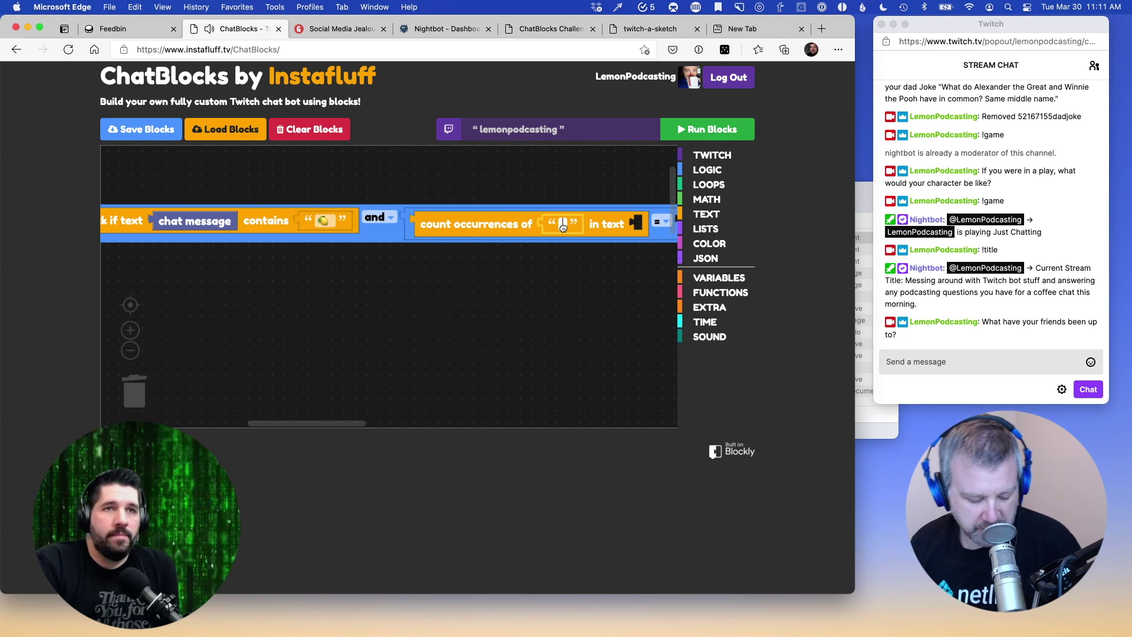
click(563, 225)
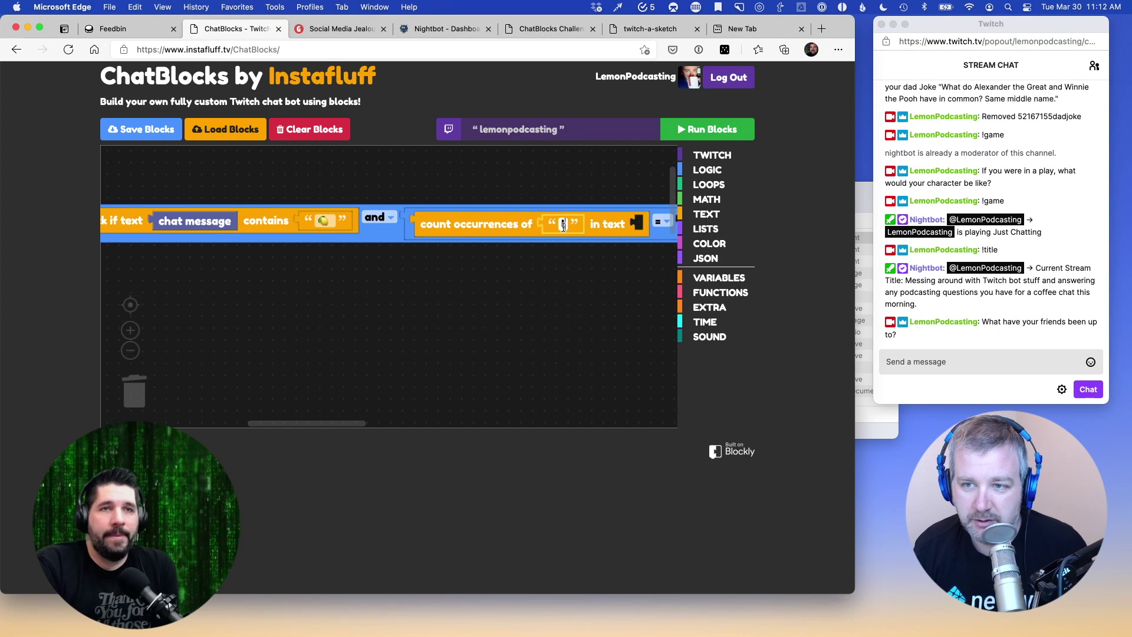
text(lemon)
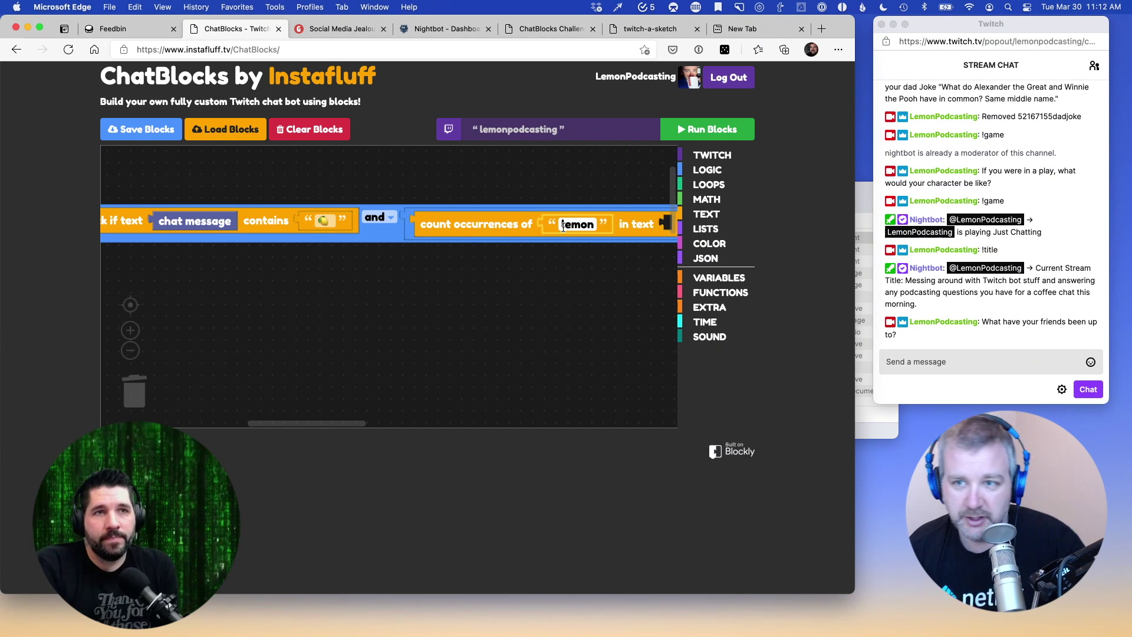
text(🍋)
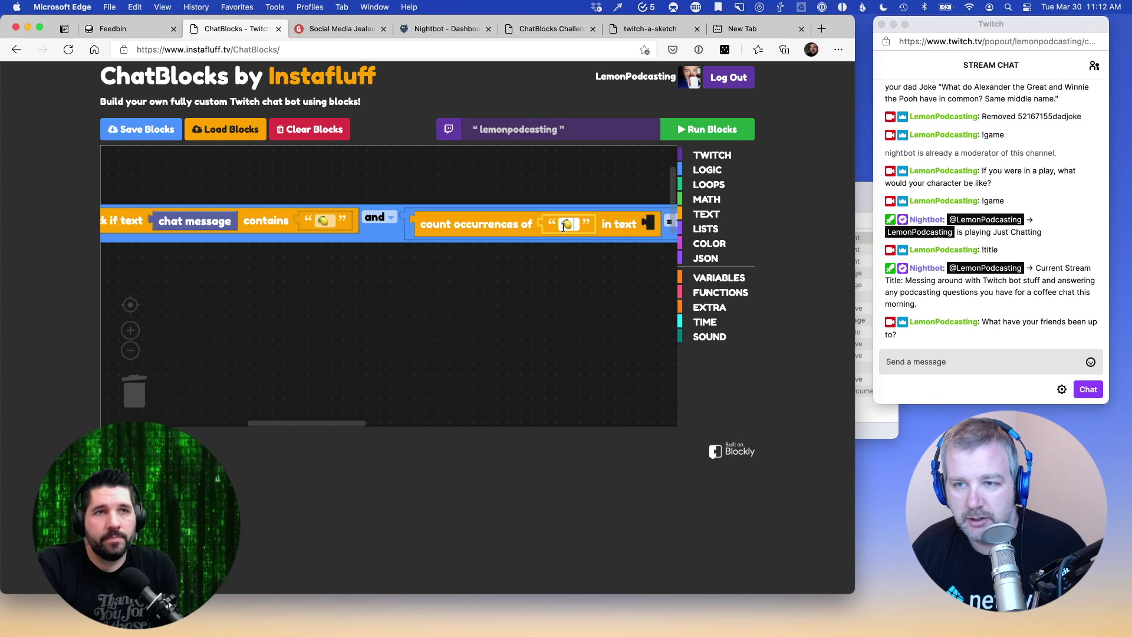
key(super+v)
key(super+v)
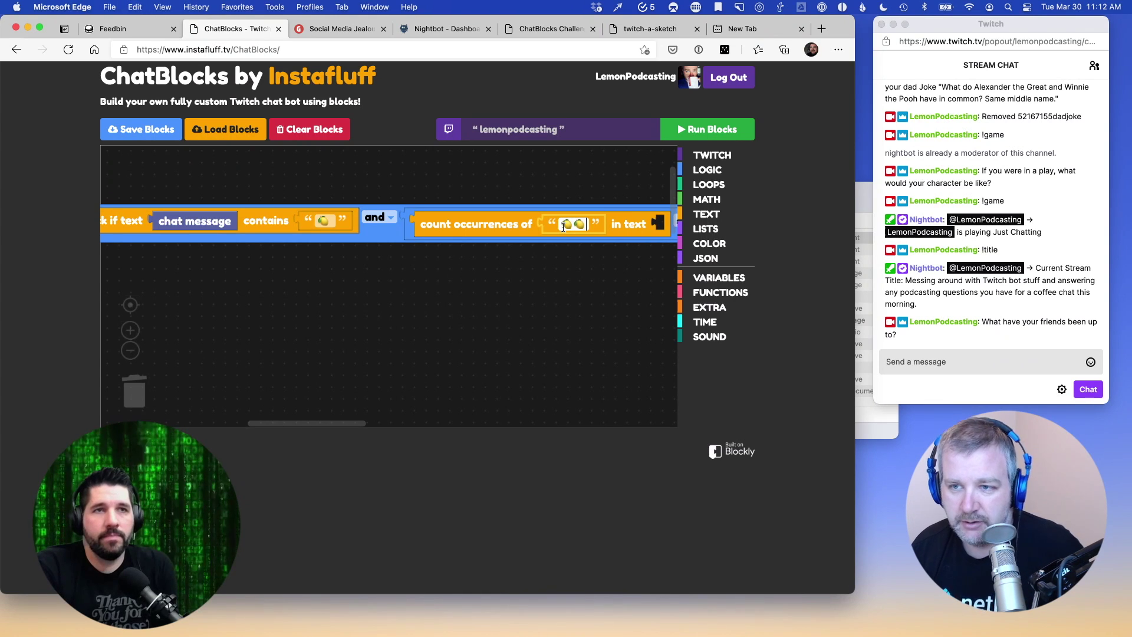
click(516, 324)
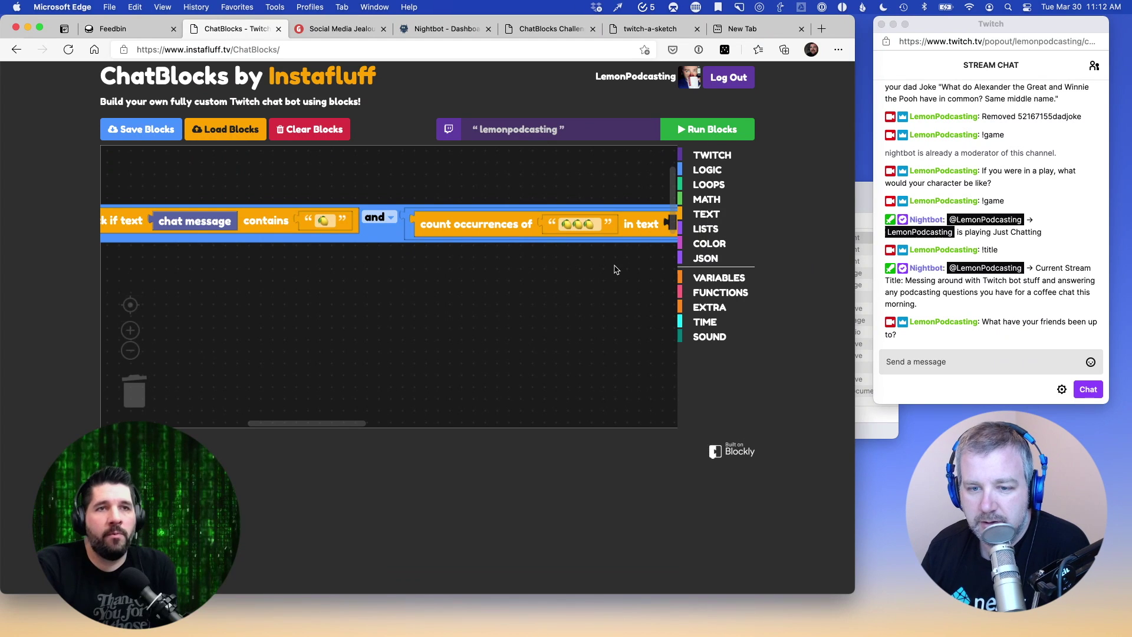
Replace the text in the "count occurrences of" slot with a single 🍋 emoji
scroll(616, 270, up, 1)
drag(331, 423, 390, 423)
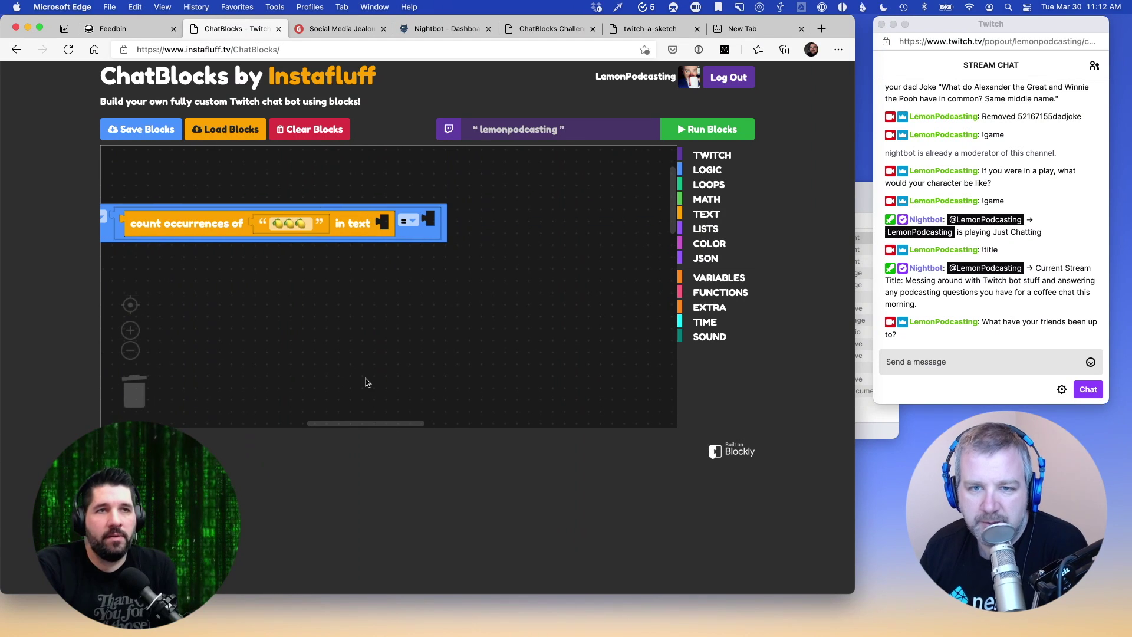
click(301, 227)
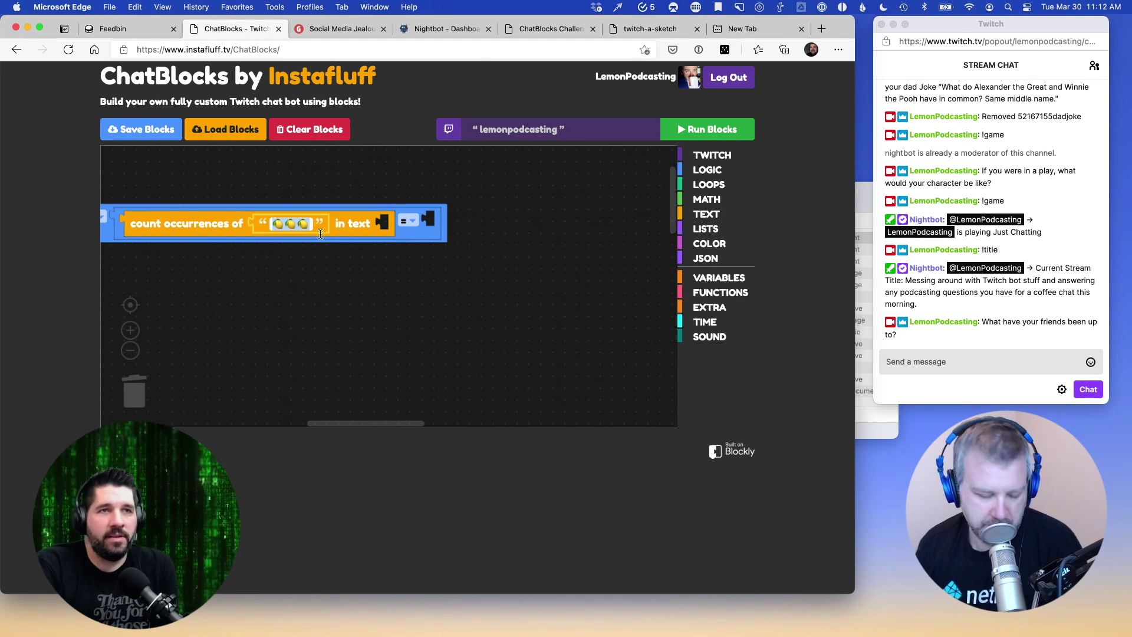
key(BackSpace)
text(lemon)
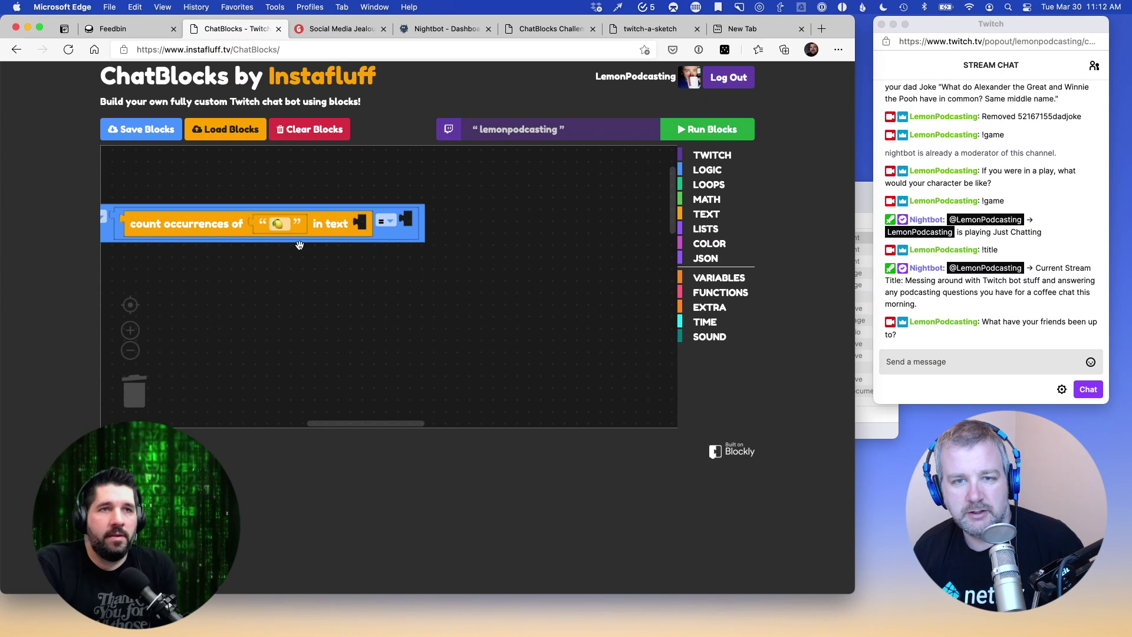
click(381, 398)
Insert a chat message block into the "in text" slot of the "count occurrences of" block
mouse_move(384, 423)
mouse_down()
mouse_move(305, 422)
mouse_move(374, 406)
mouse_up()
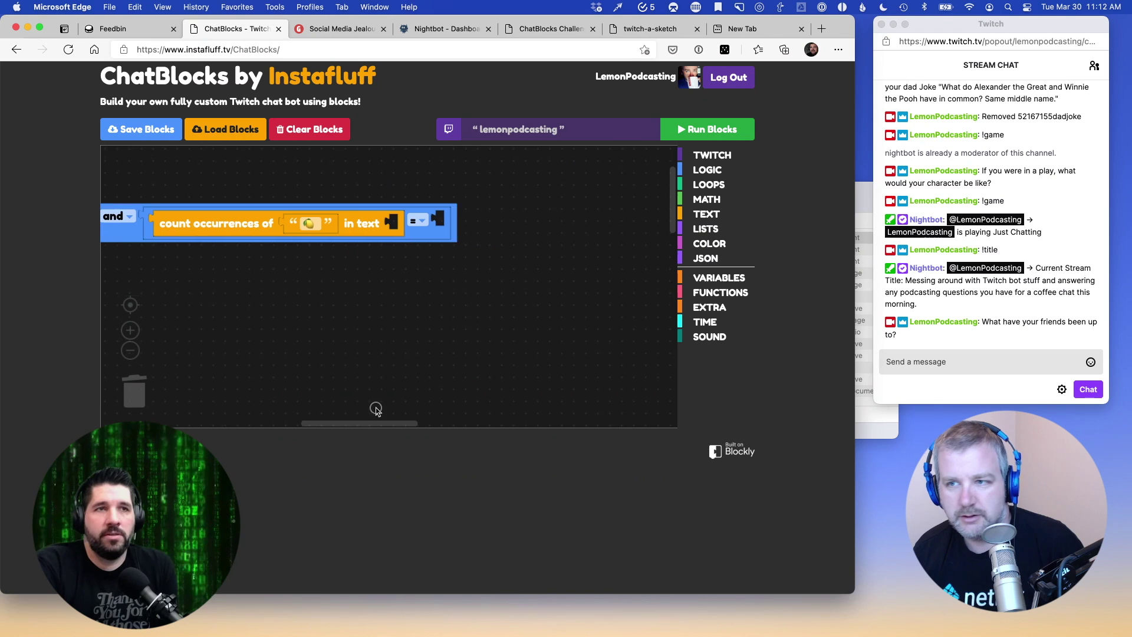
click(687, 157)
scroll(482, 252, down, 10)
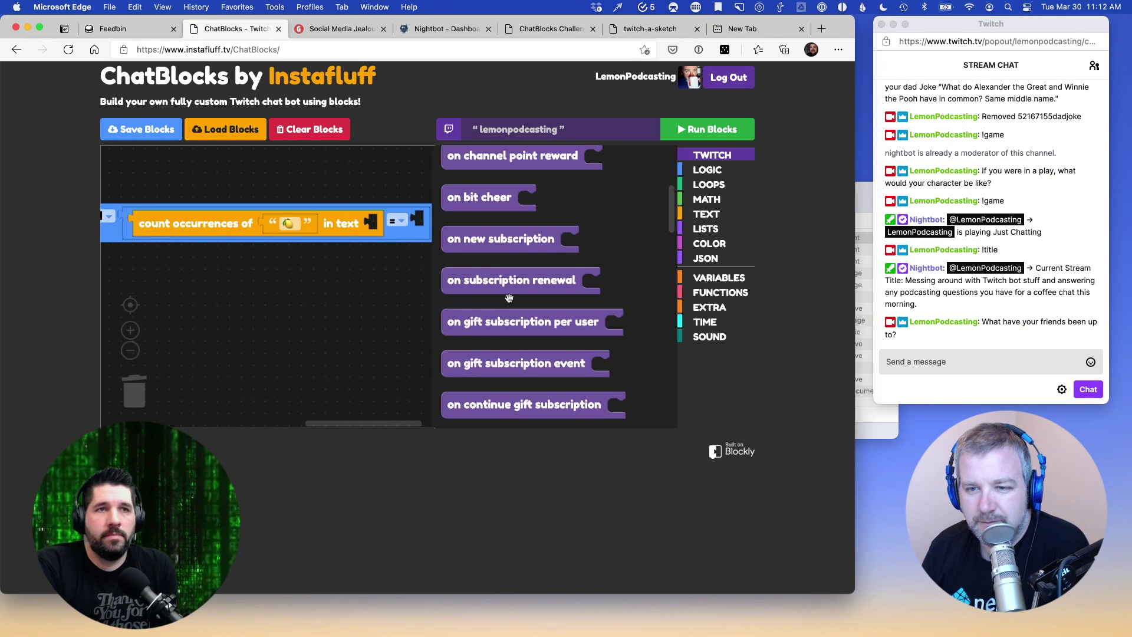
scroll(509, 298, down, 2)
drag(484, 256, 406, 224)
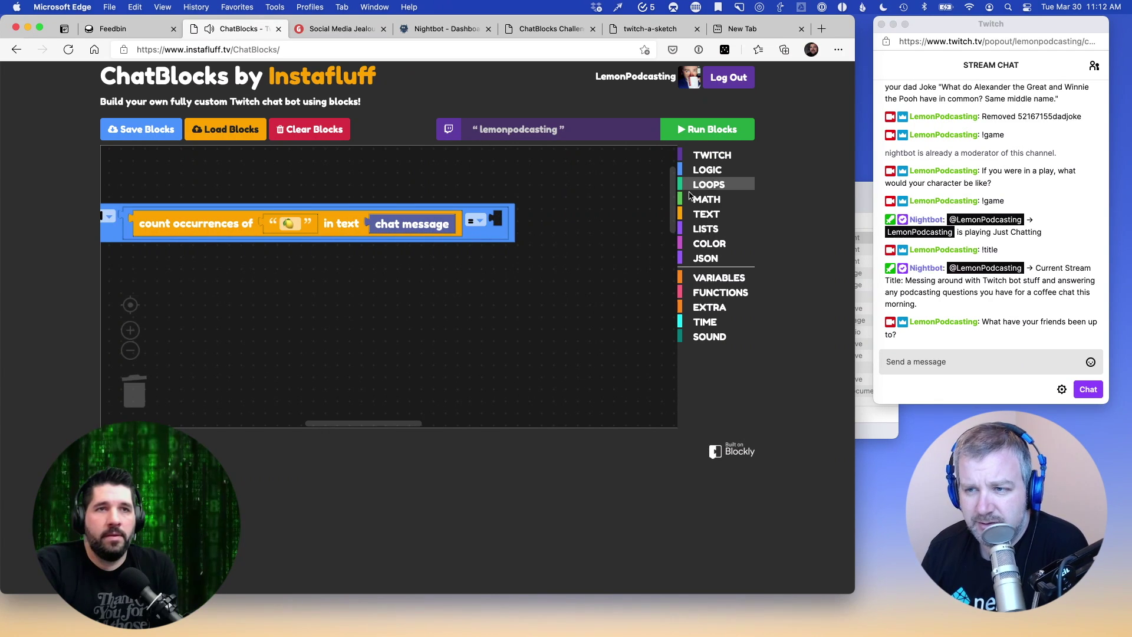
Add a number block to the empty slot of the "=" comparison and set its value to 4
click(682, 214)
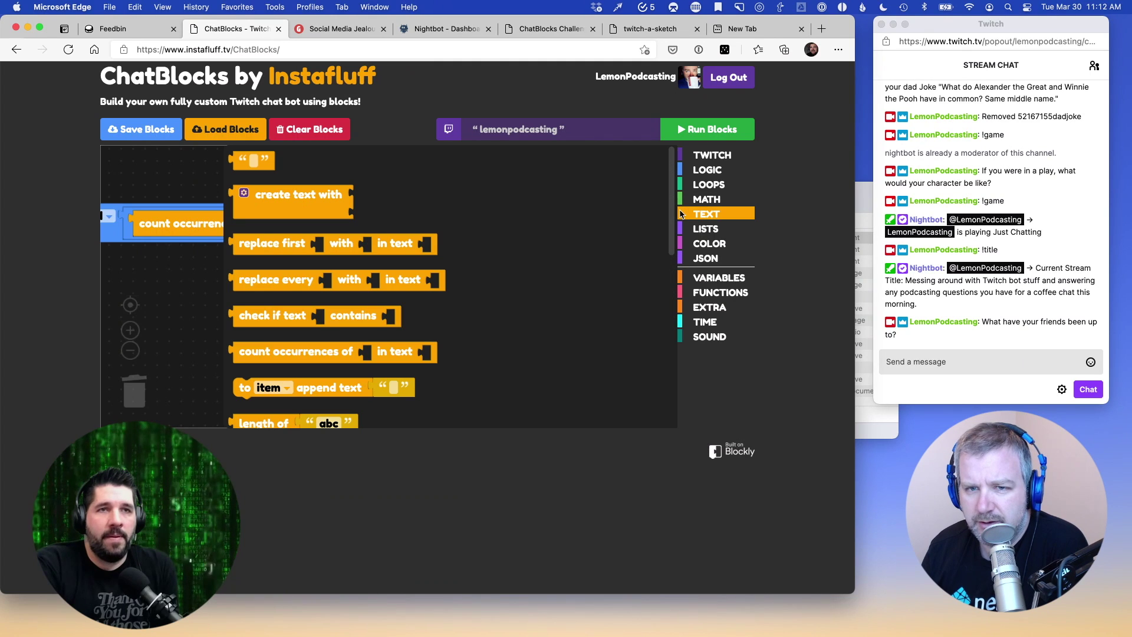
click(682, 202)
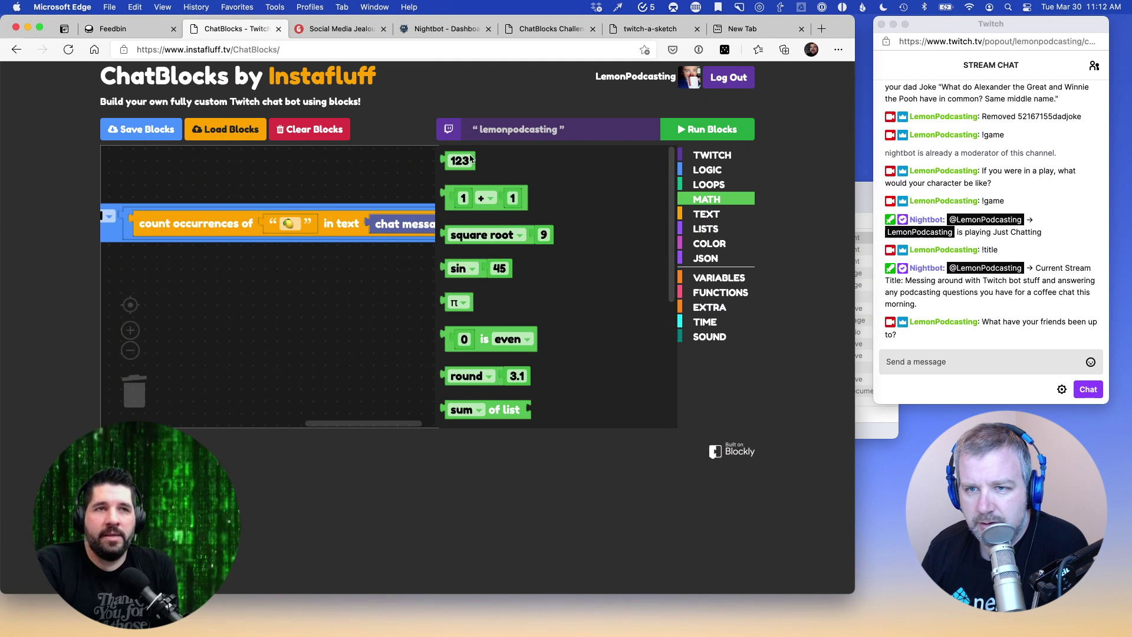
drag(471, 160, 507, 220)
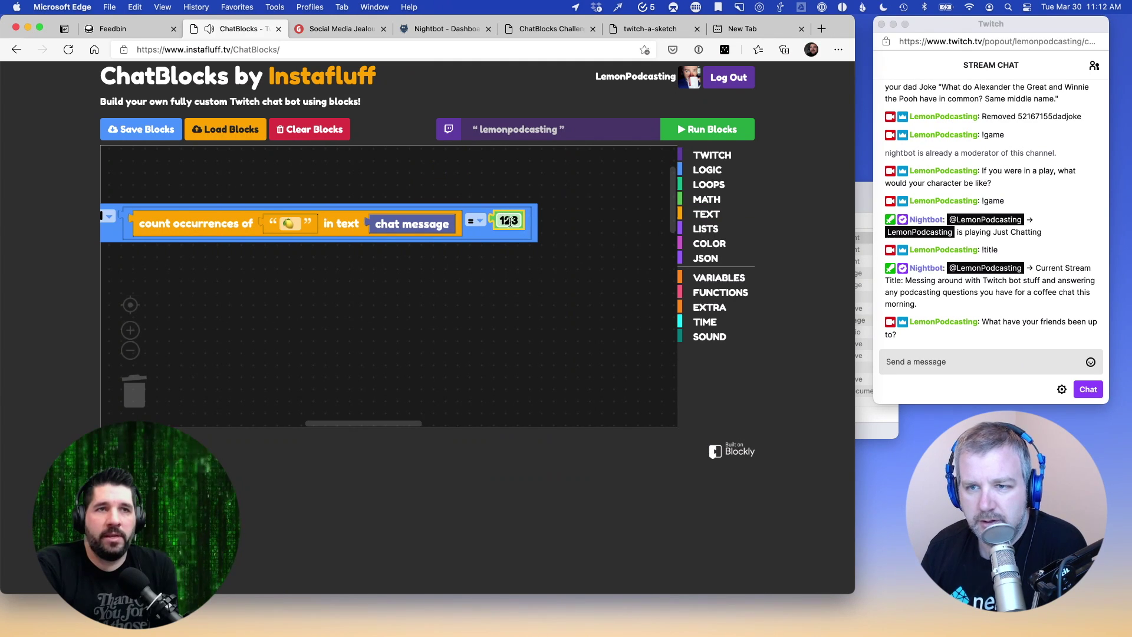
click(508, 221)
text(4)
click(452, 283)
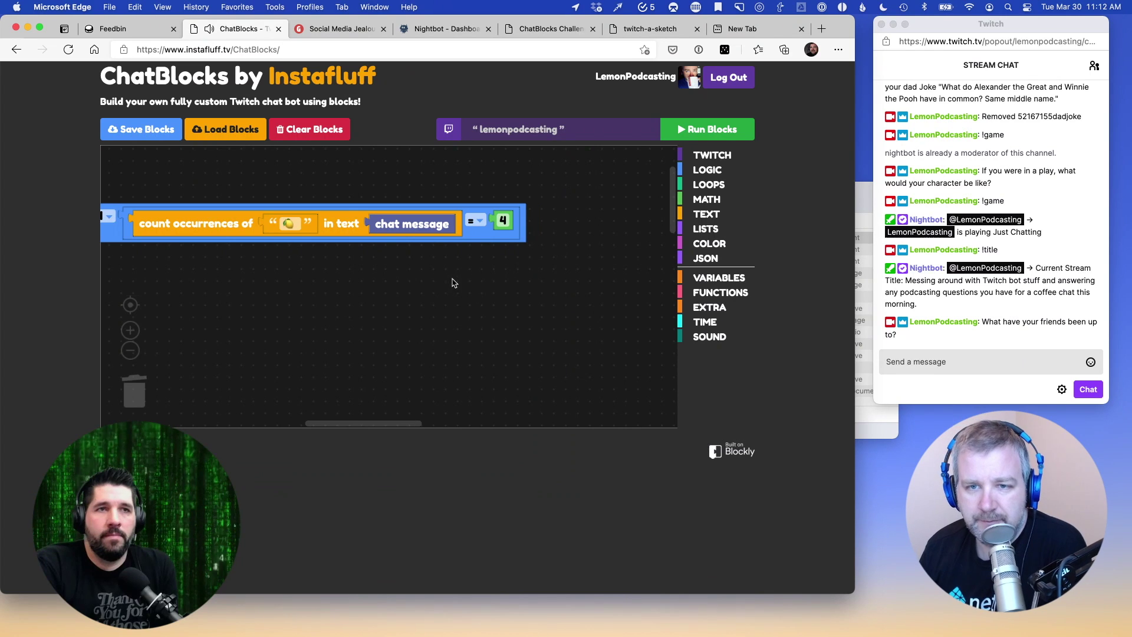
Try a say block in the "do" section of the if block and discard it
drag(386, 423, 290, 430)
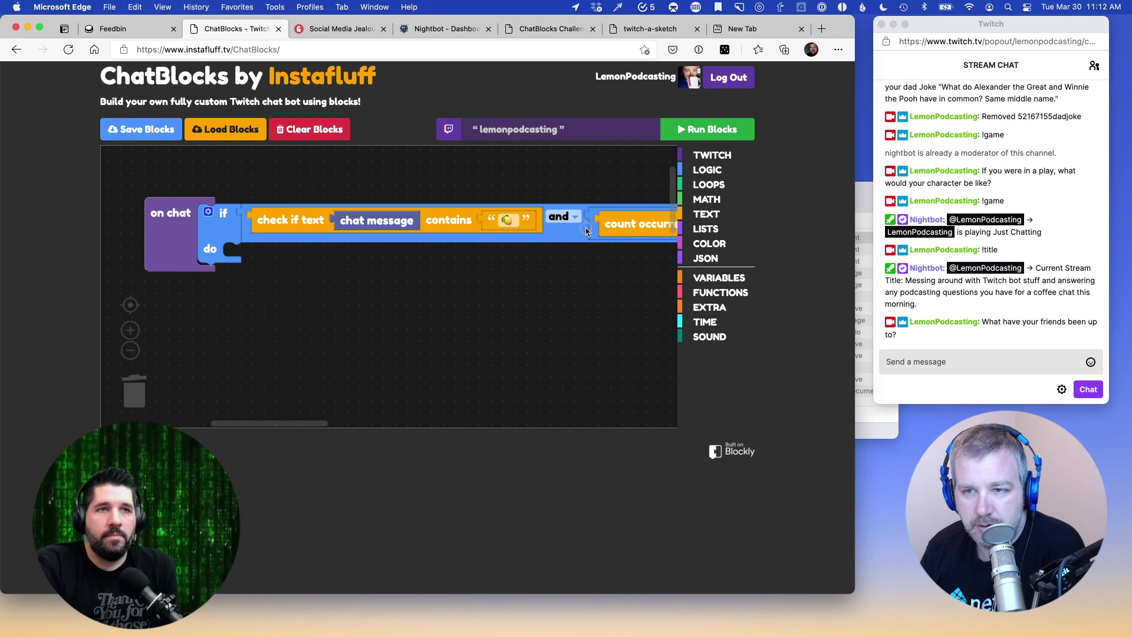
click(683, 217)
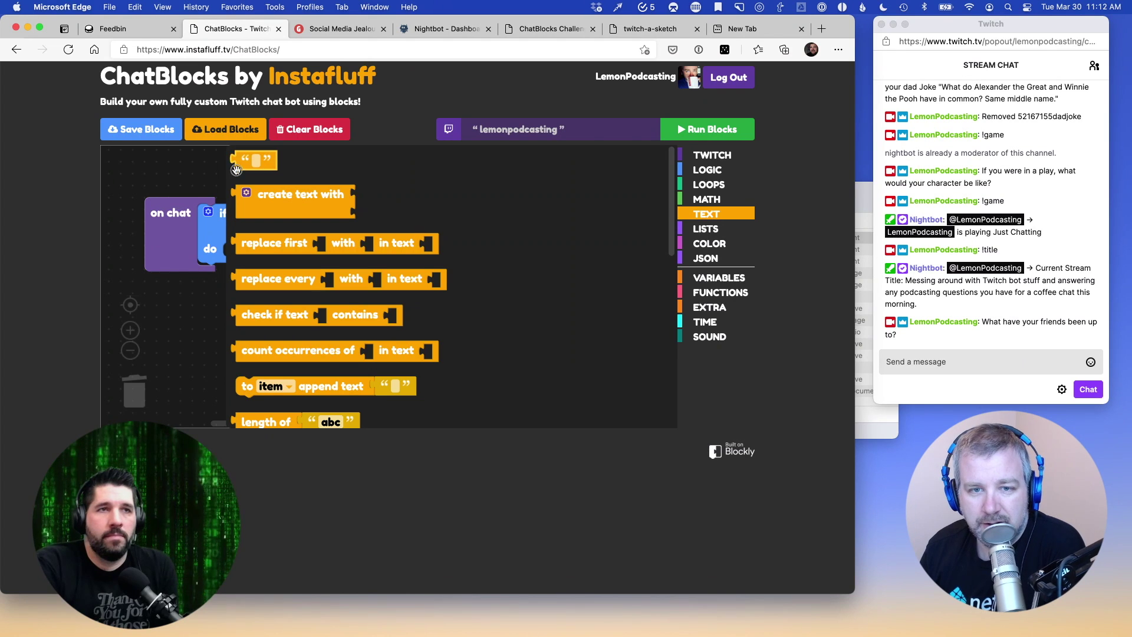
drag(236, 169, 704, 170)
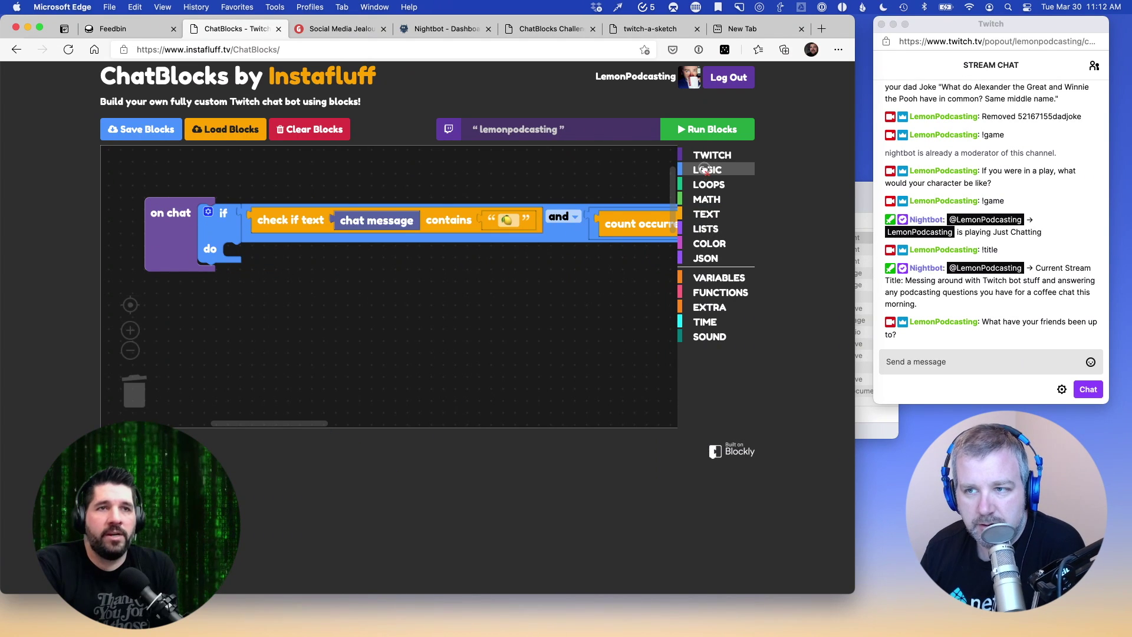
click(710, 155)
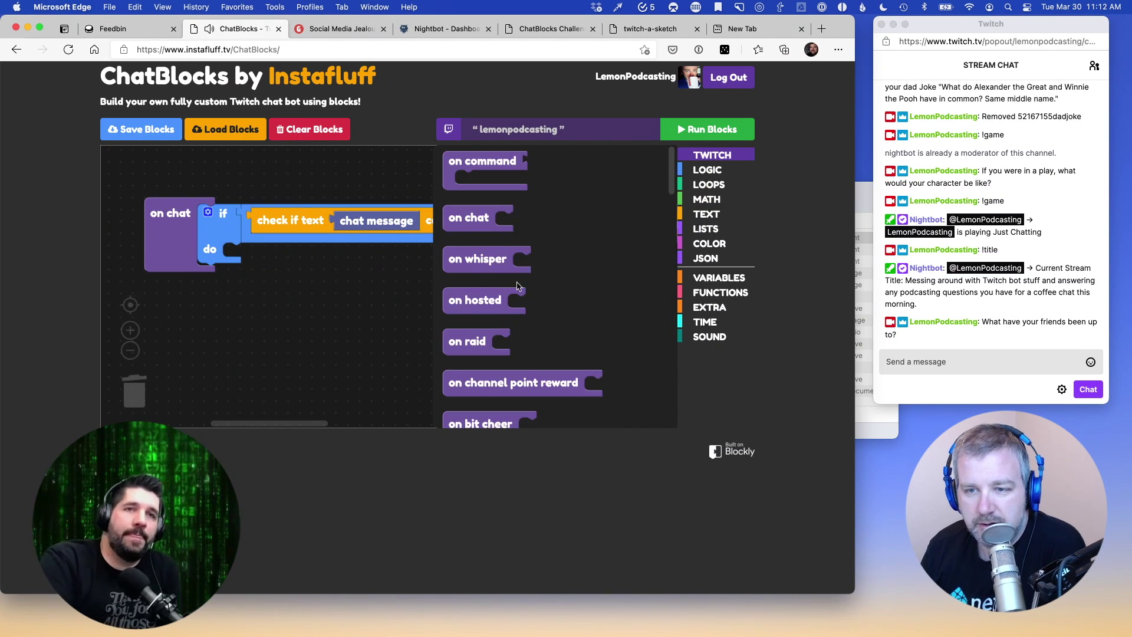
scroll(517, 285, down, 15)
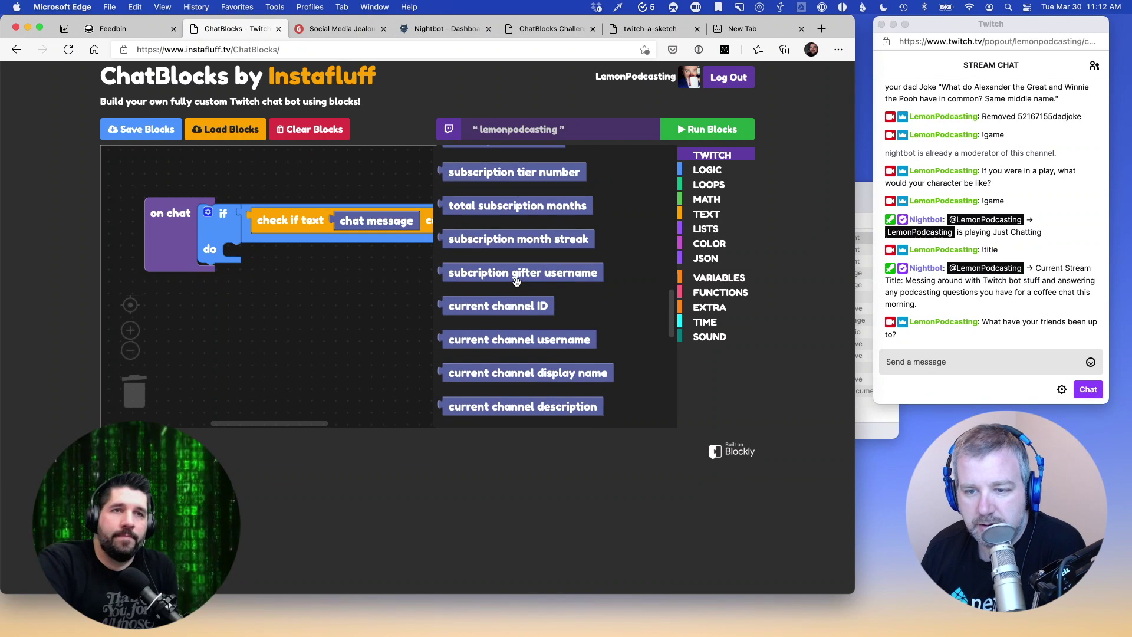
scroll(517, 281, down, 10)
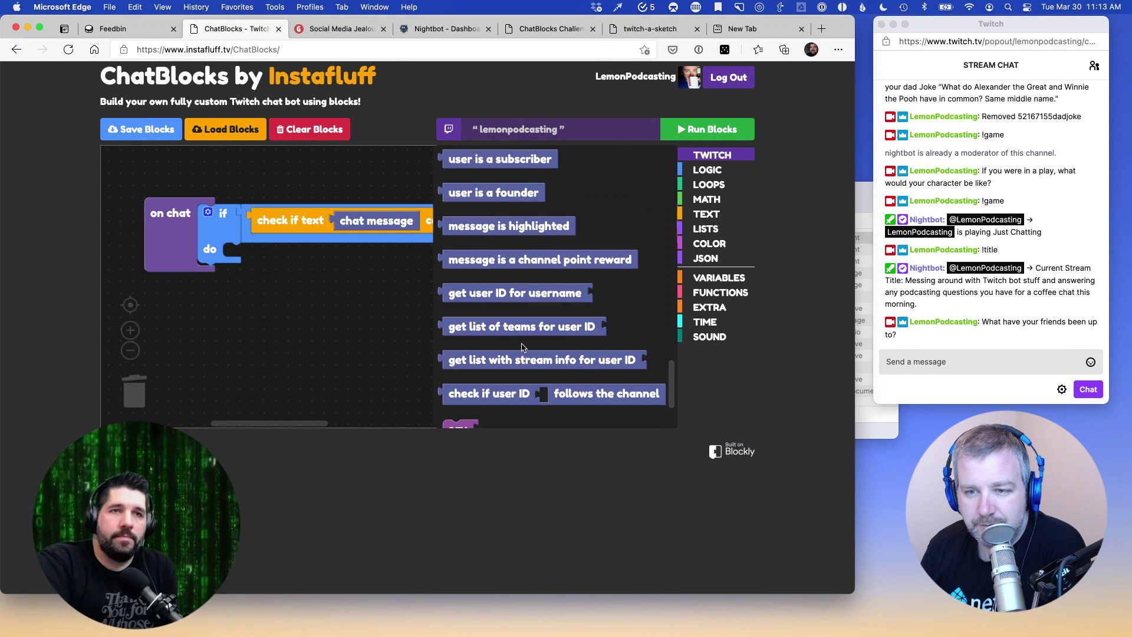
scroll(521, 347, down, 3)
drag(458, 341, 243, 260)
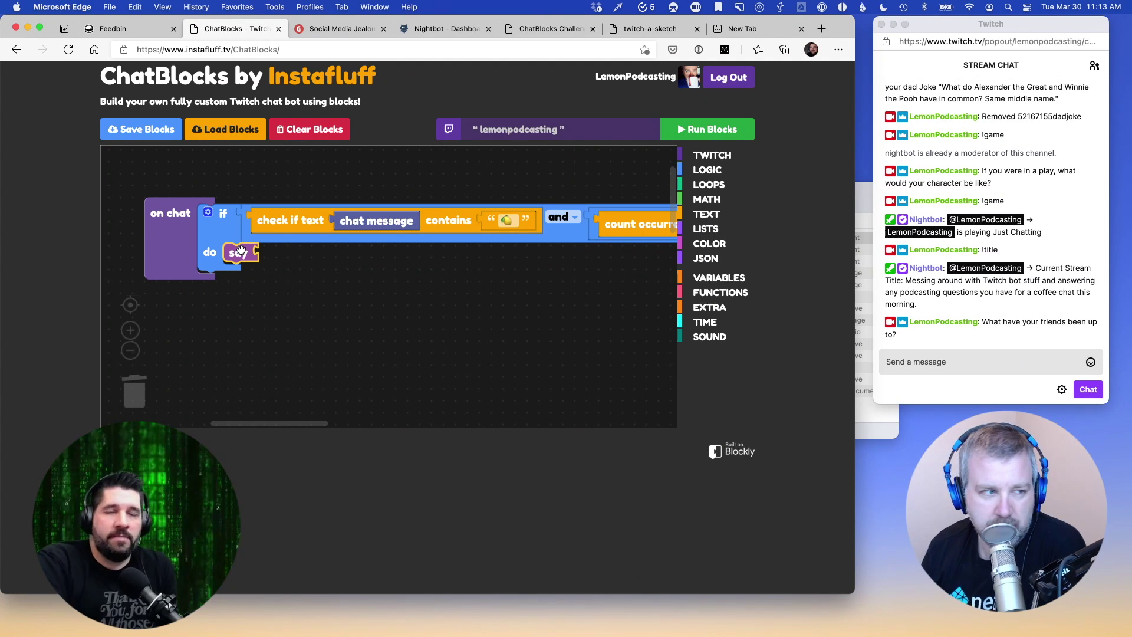
drag(240, 251, 127, 392)
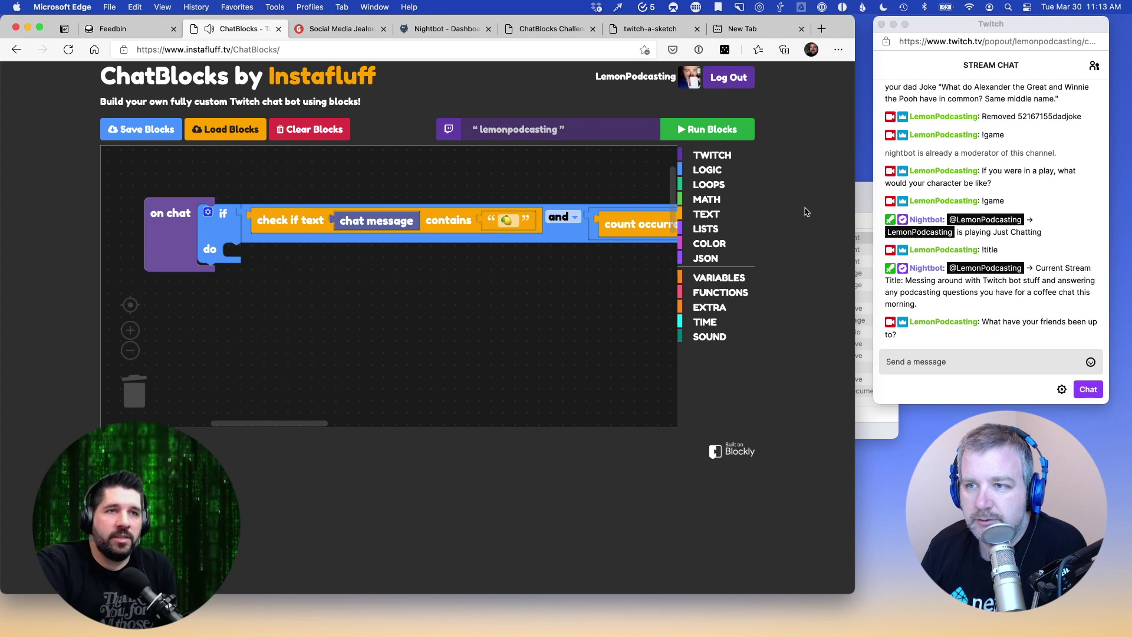
Add a reply block to the "do" section of the if block and attach an empty text block to it
click(683, 155)
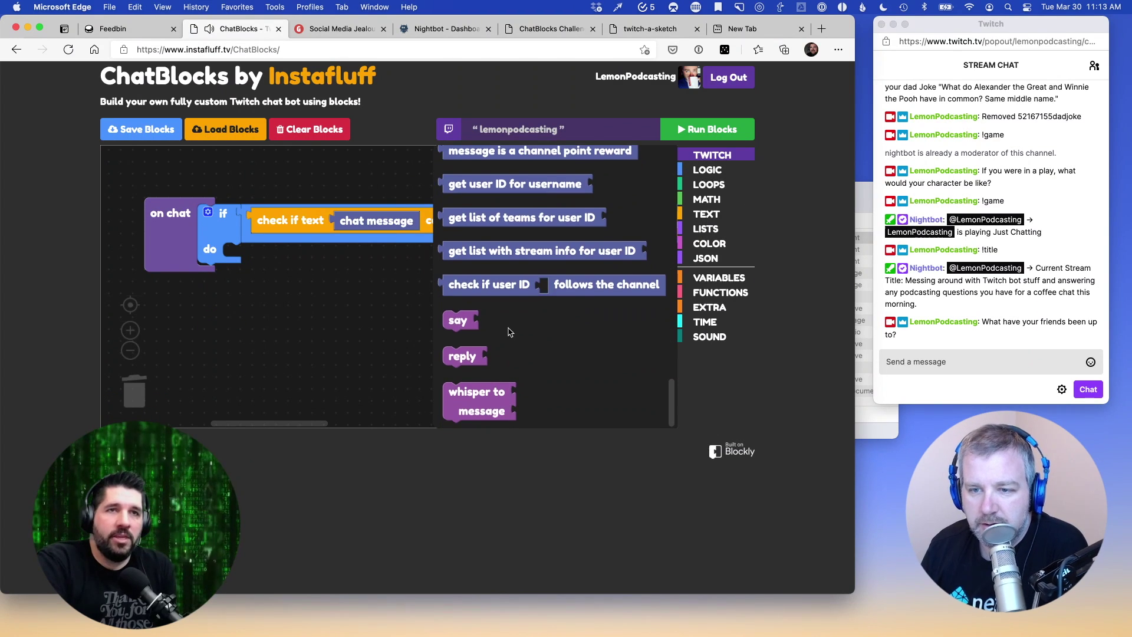
drag(454, 354, 258, 246)
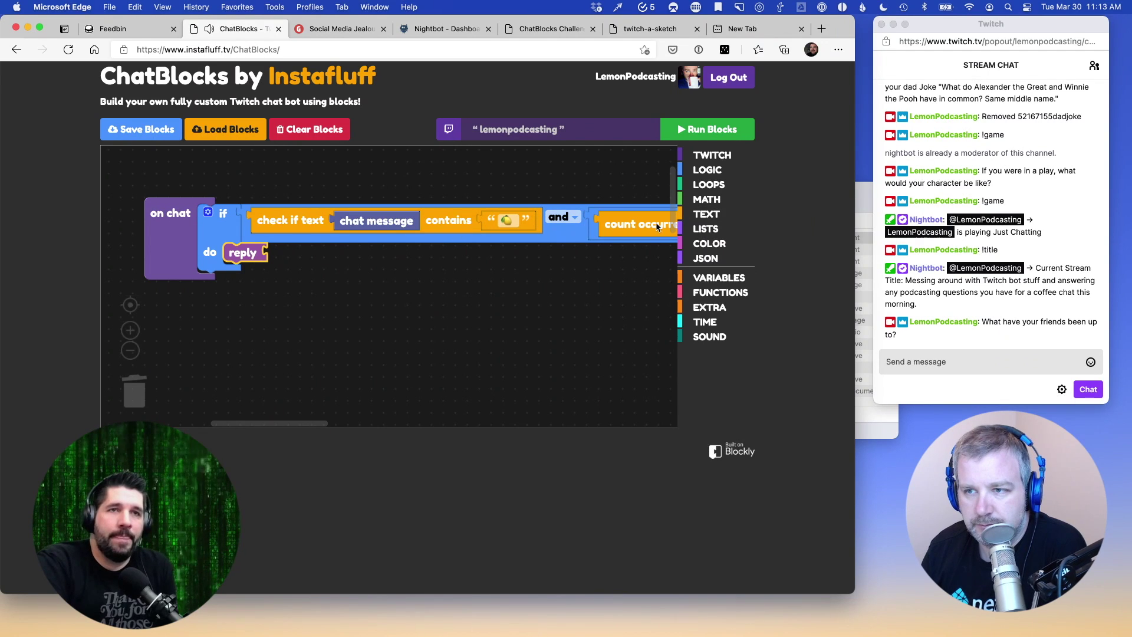
click(702, 218)
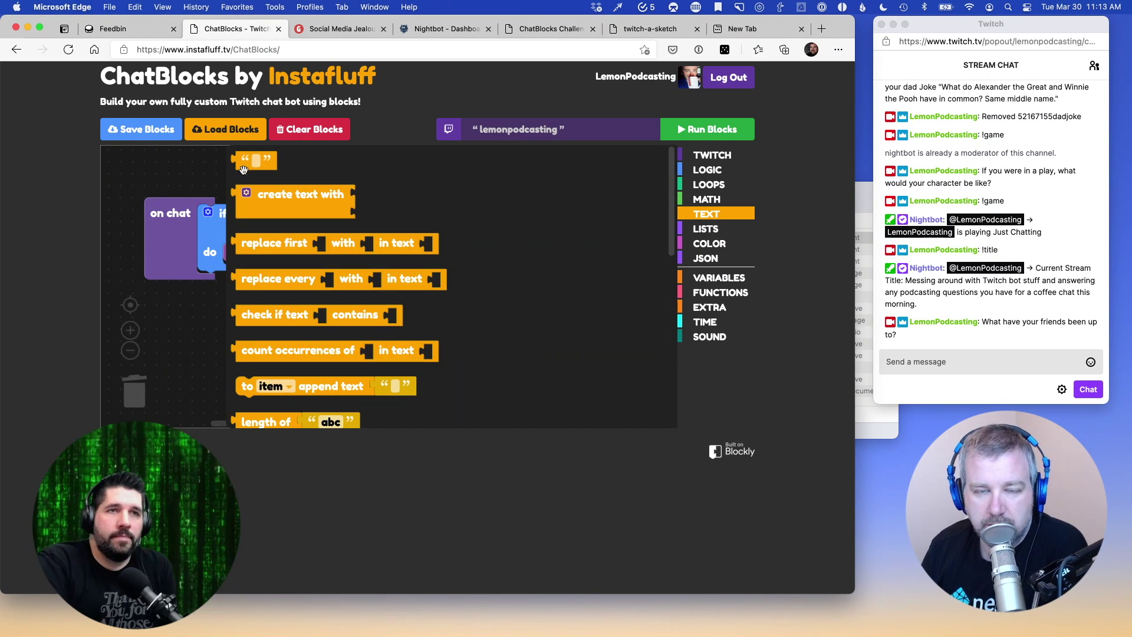
drag(244, 159, 294, 256)
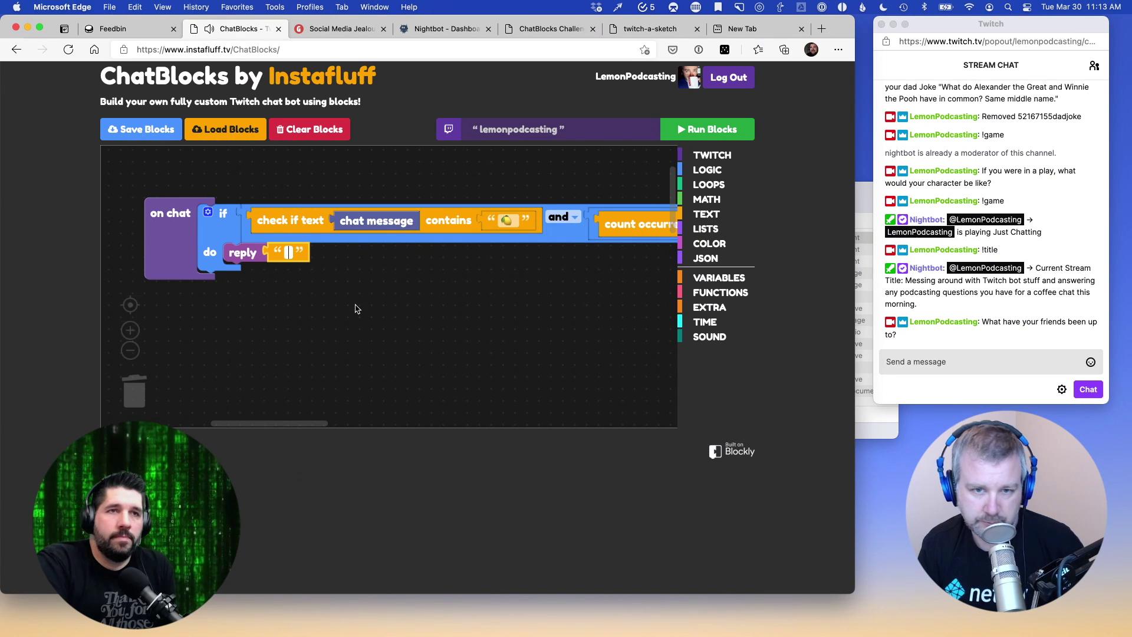
Enter "Congratulations on your lemons." as the text of the reply block
text(Congradu)
key(BackSpace)
key(BackSpace)
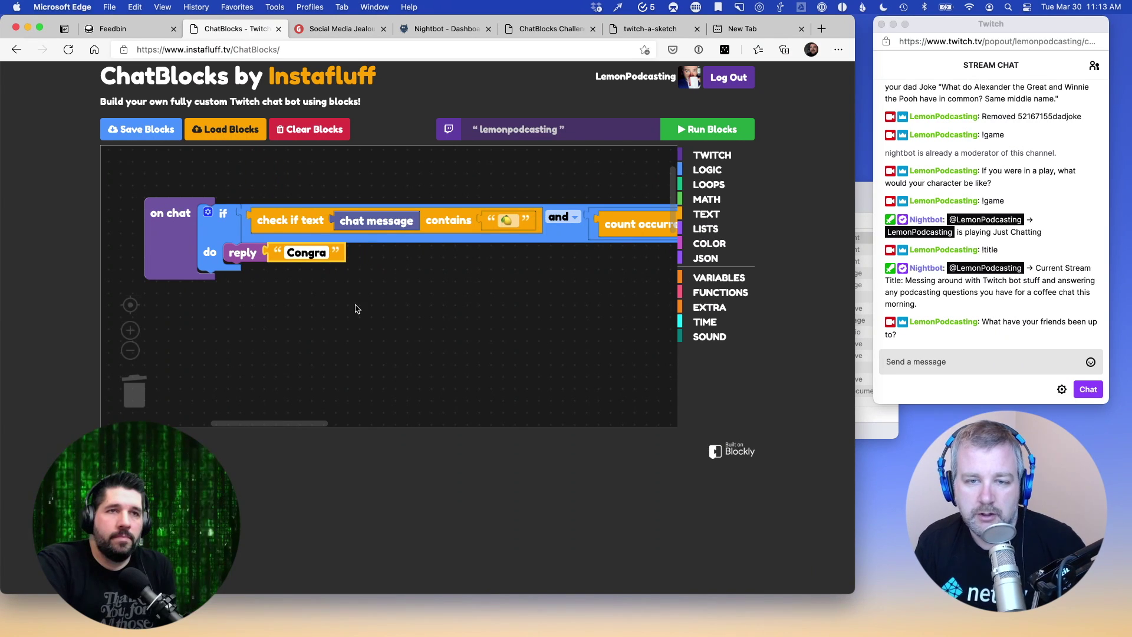
text(tulations on hyour l)
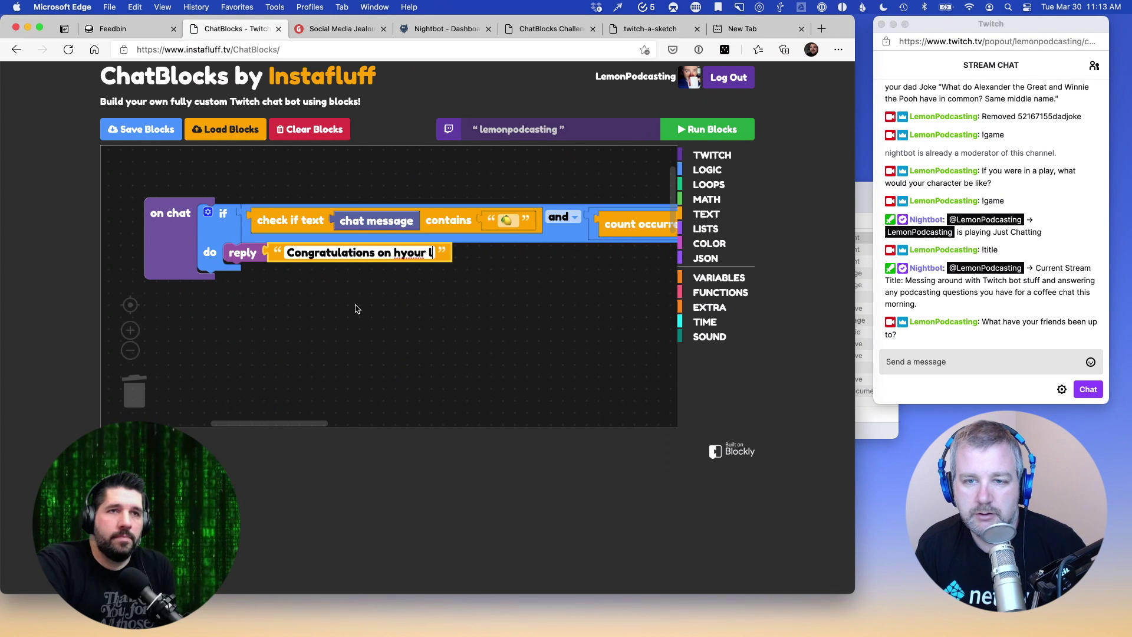
key(BackSpace)
key(BackSpace)
key(BackSpace)
key(BackSpace)
key(BackSpace)
key(BackSpace)
key(BackSpace)
text(your l)
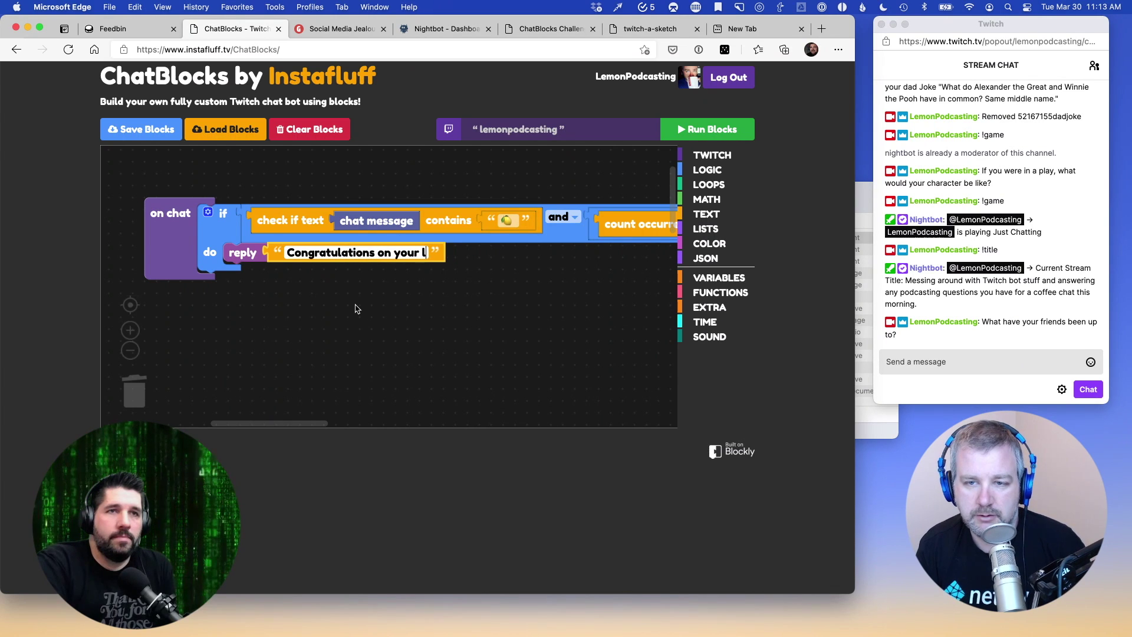
text(emons.)
click(360, 354)
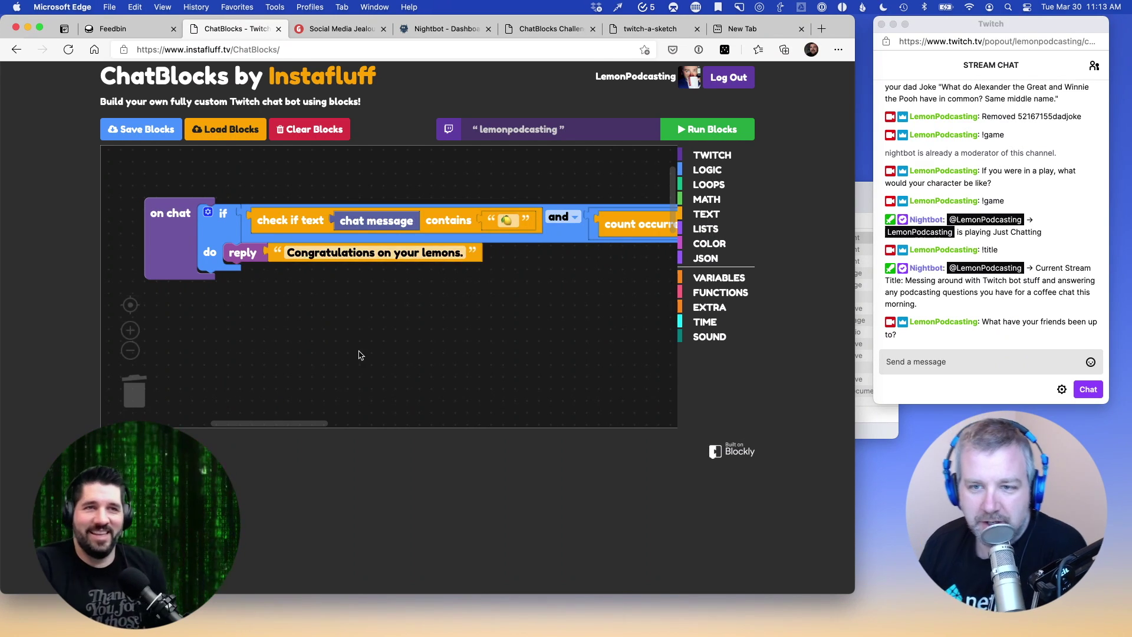
Run the blocks and test the rule by sending 🍋🍋🍋🍋 in the stream chat
click(706, 130)
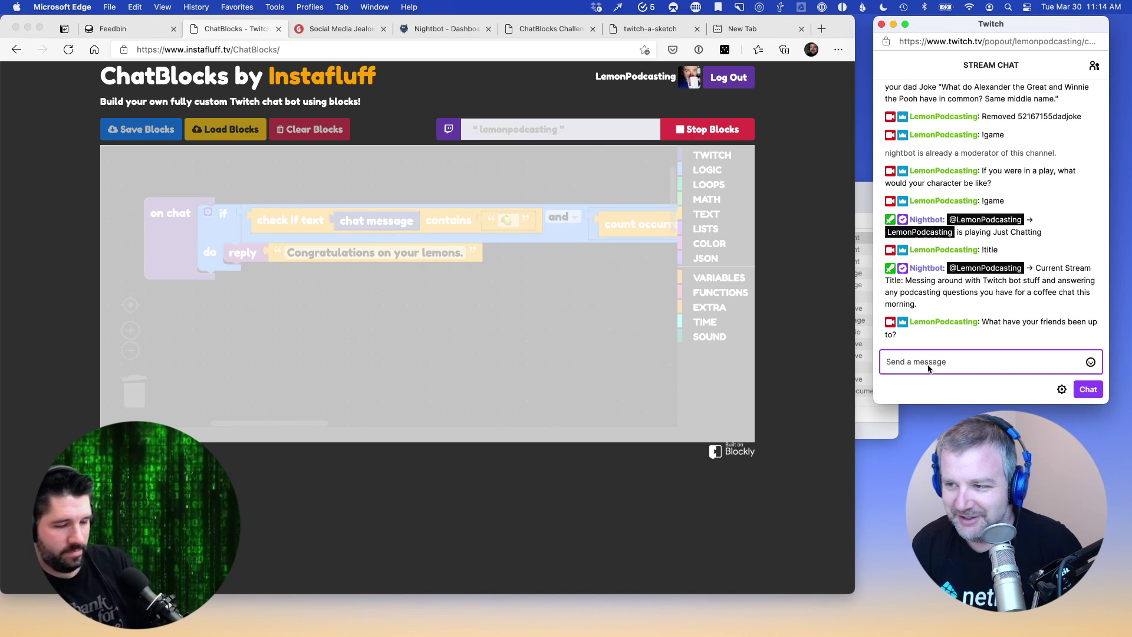
text(lemon)
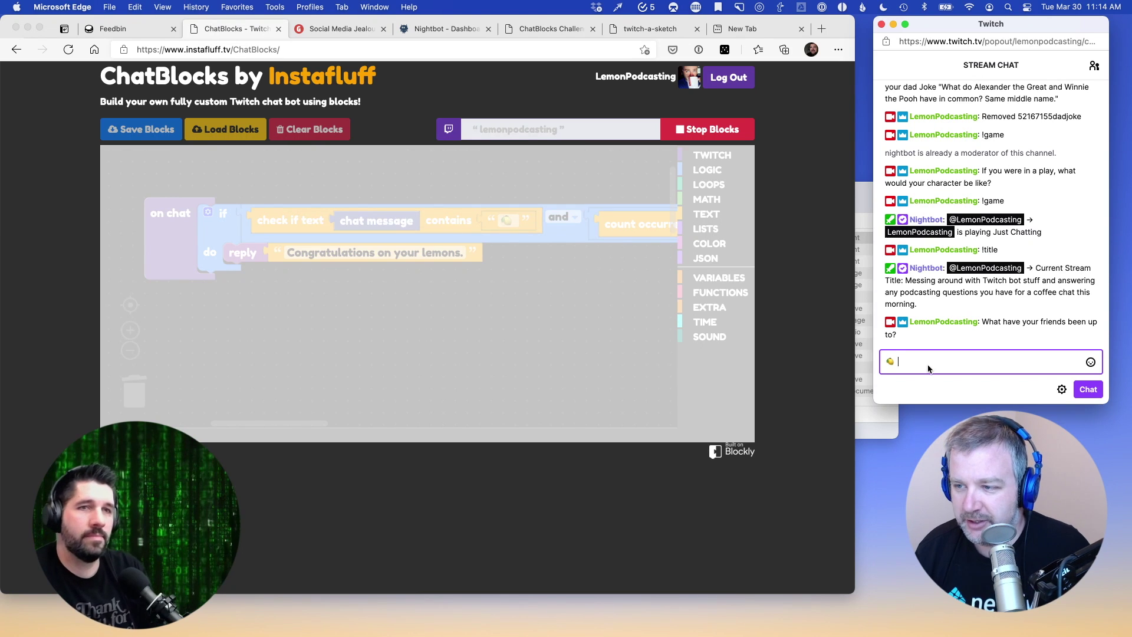
key(ctrl+v)
key(ctrl+v)
key(ctrl+v)
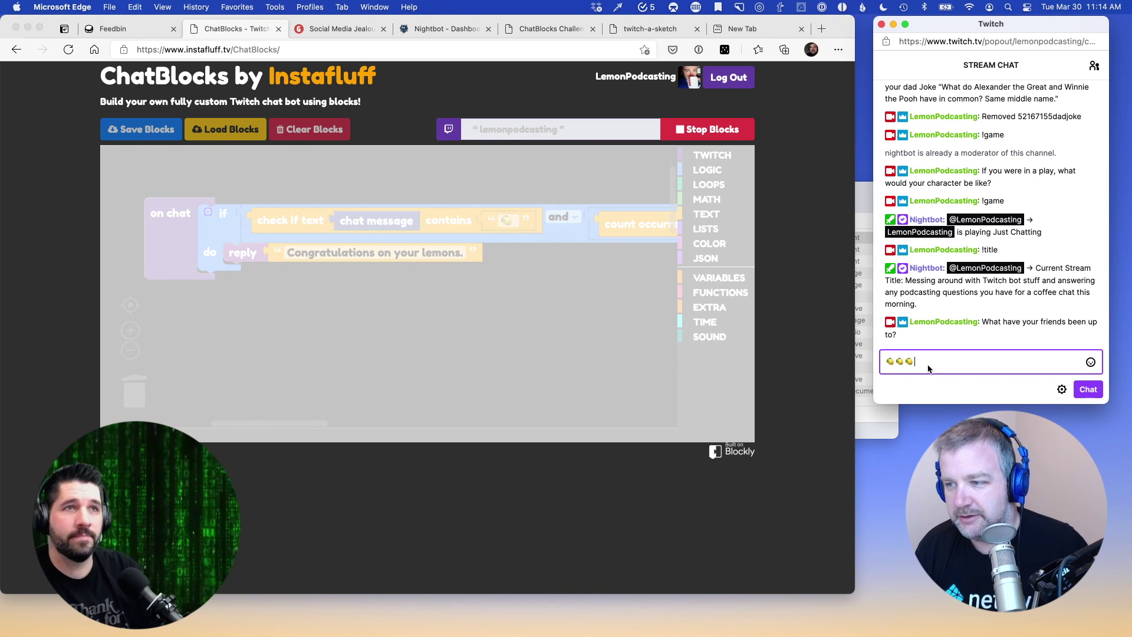
key(Return)
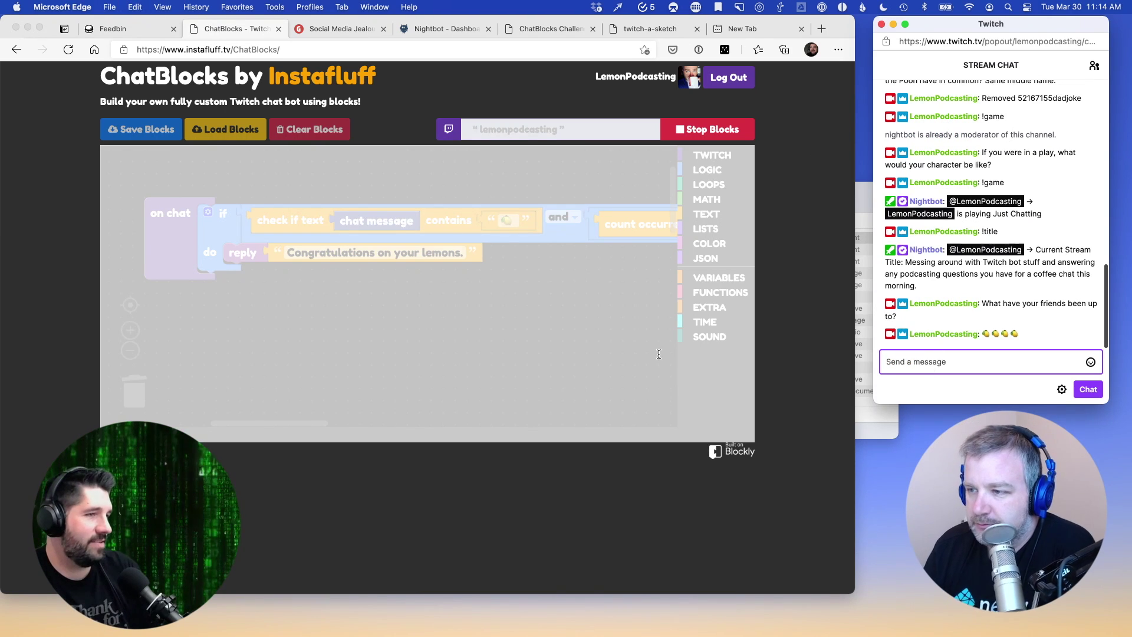
Stop the running blocks to return to the editable rule
click(631, 371)
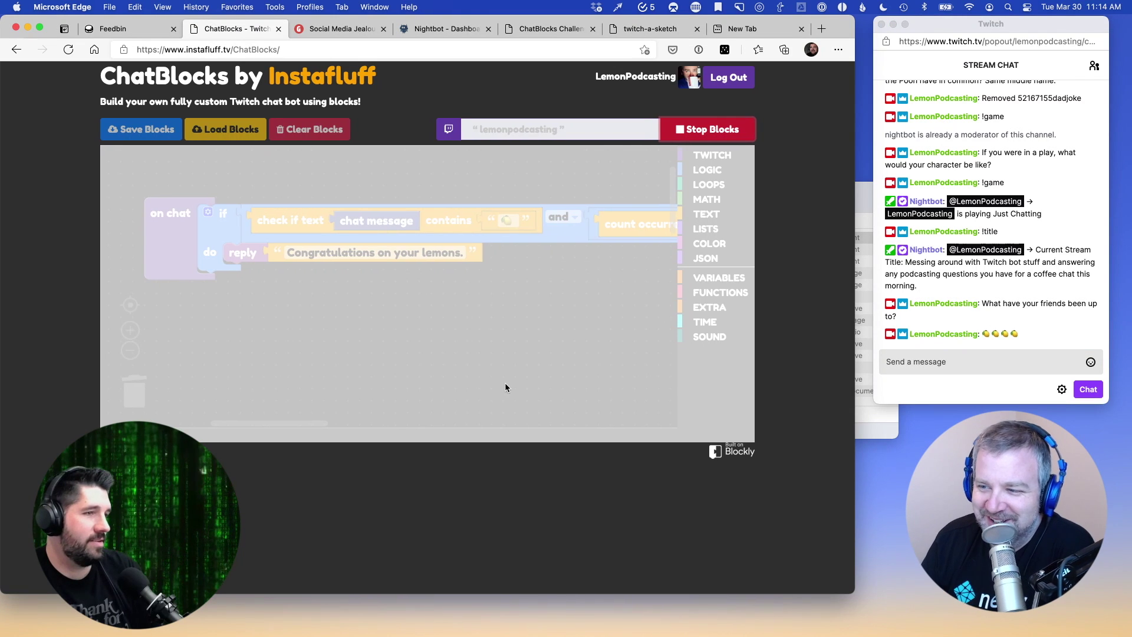
click(678, 131)
drag(280, 423, 305, 421)
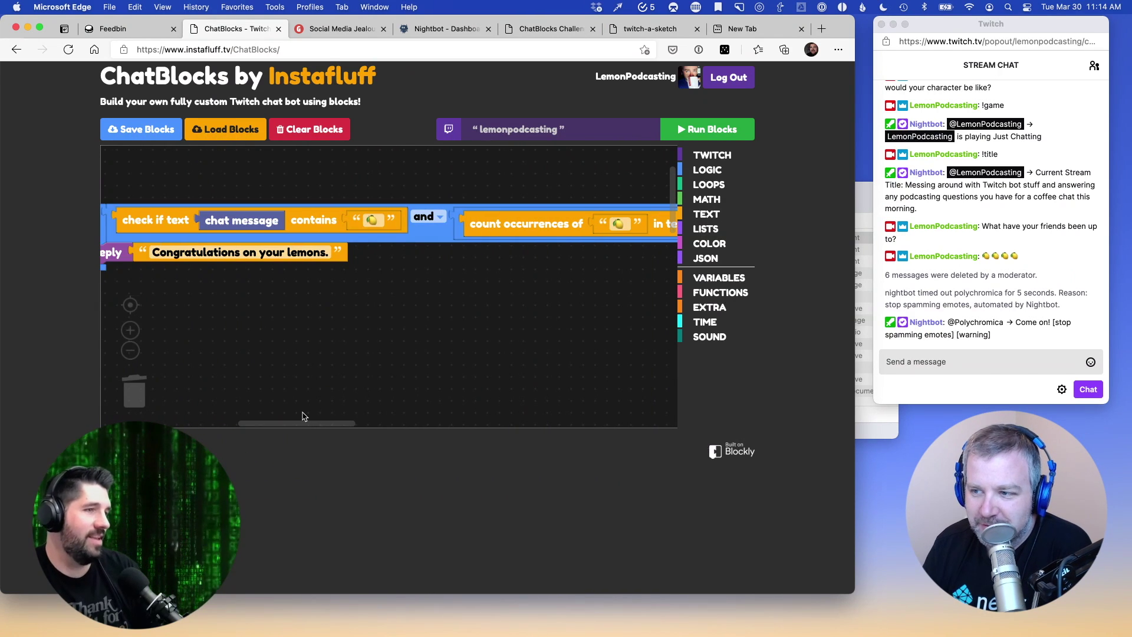
Send another 🍋🍋🍋🍋 message in the stream chat while the blocks are stopped
click(923, 366)
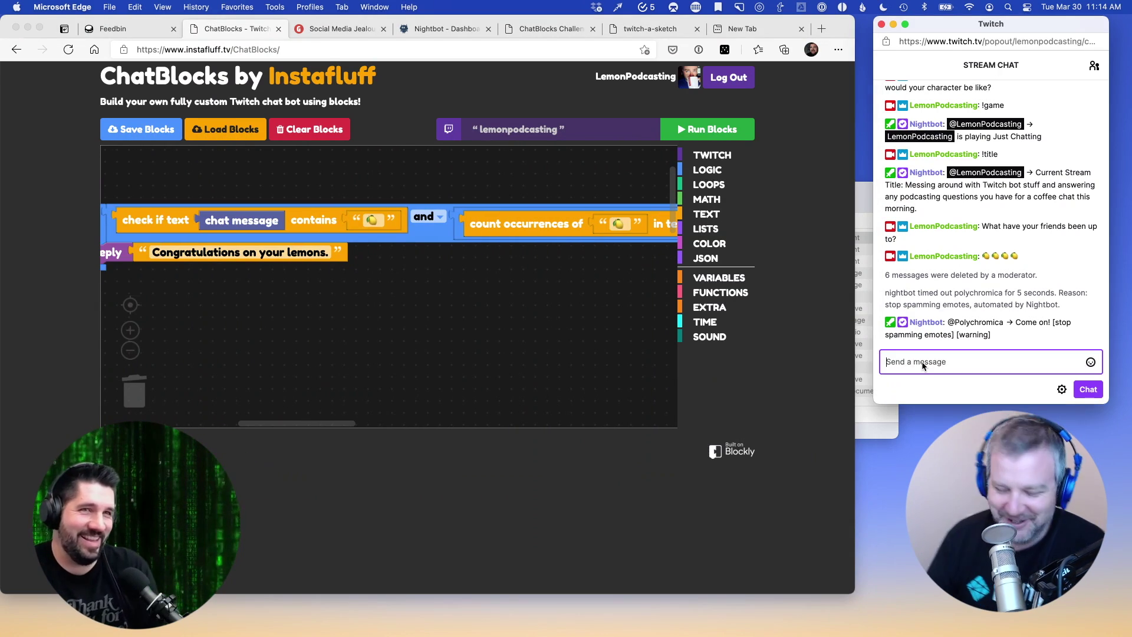
text(🍋)
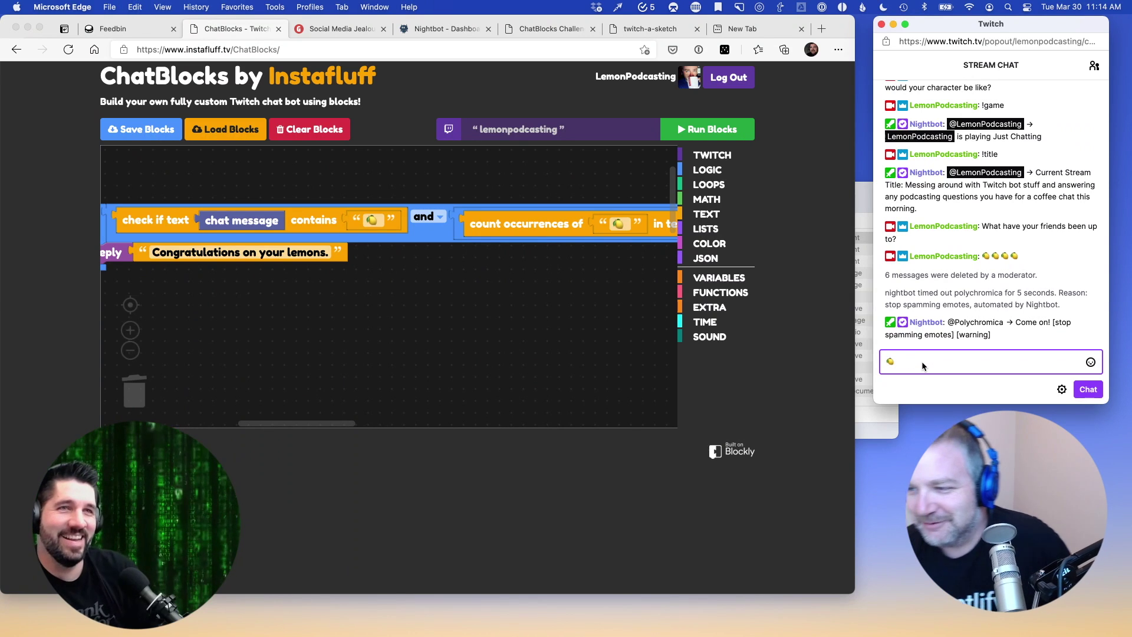
key(super+v)
key(super+v)
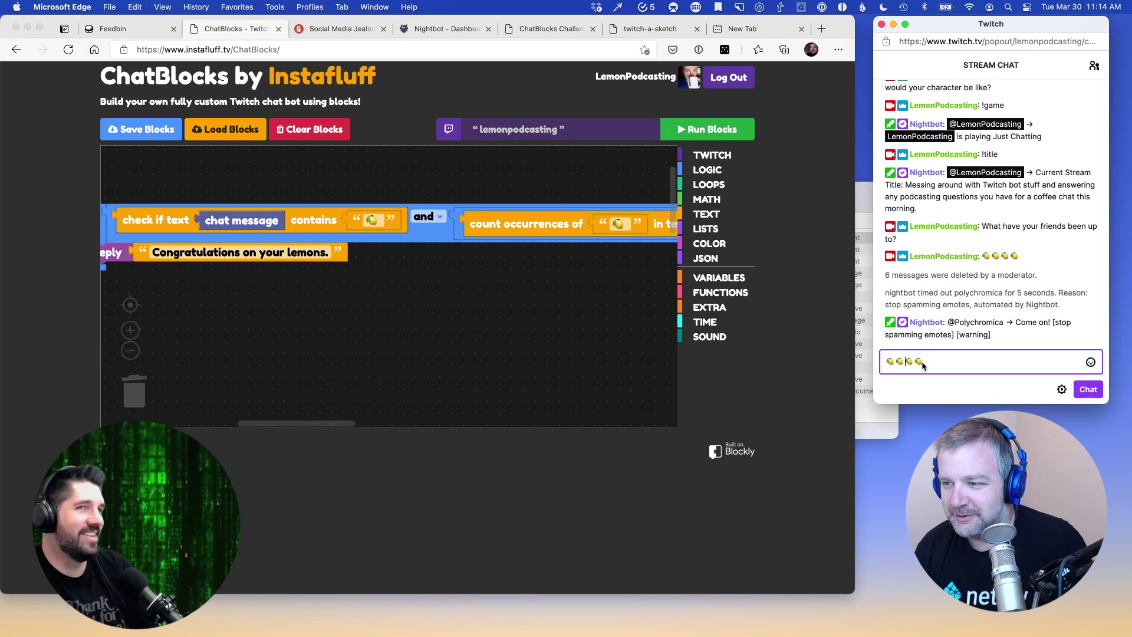
key(Return)
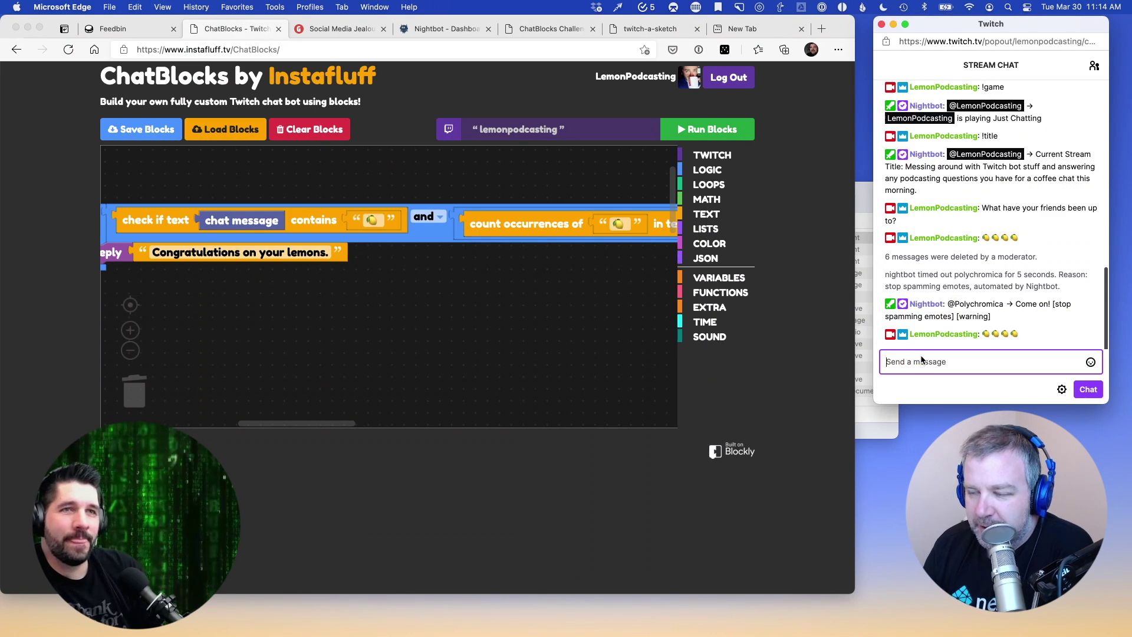
Retest the rule by running the blocks again, sending 🍋🍋🍋🍋 in the stream chat, and stopping the run
click(517, 339)
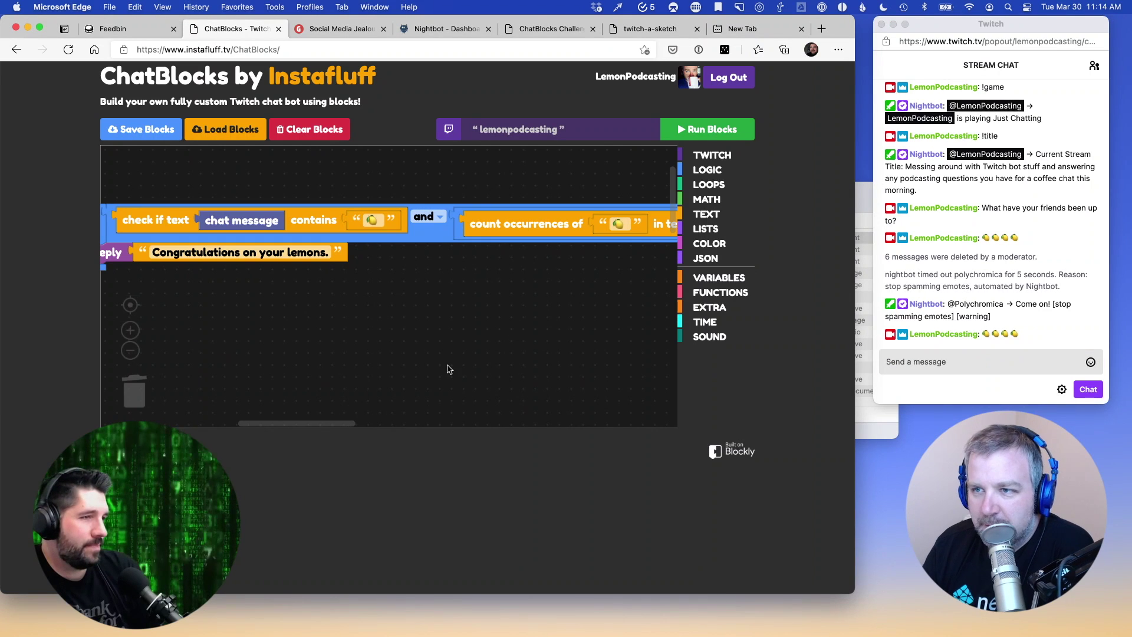
click(714, 127)
click(929, 372)
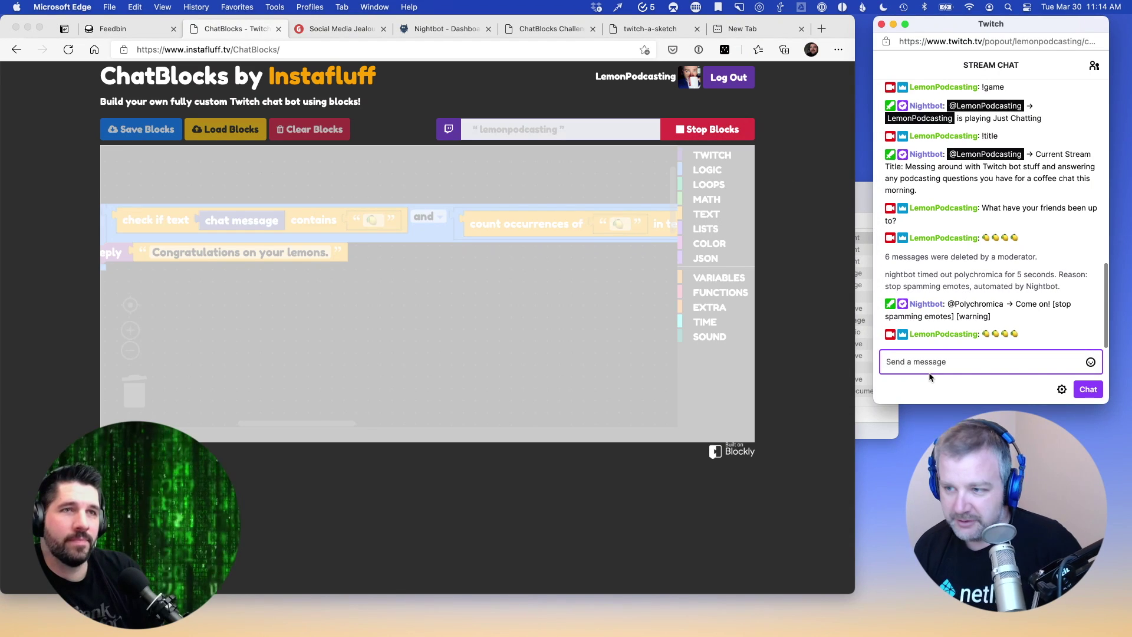
text(🍋)
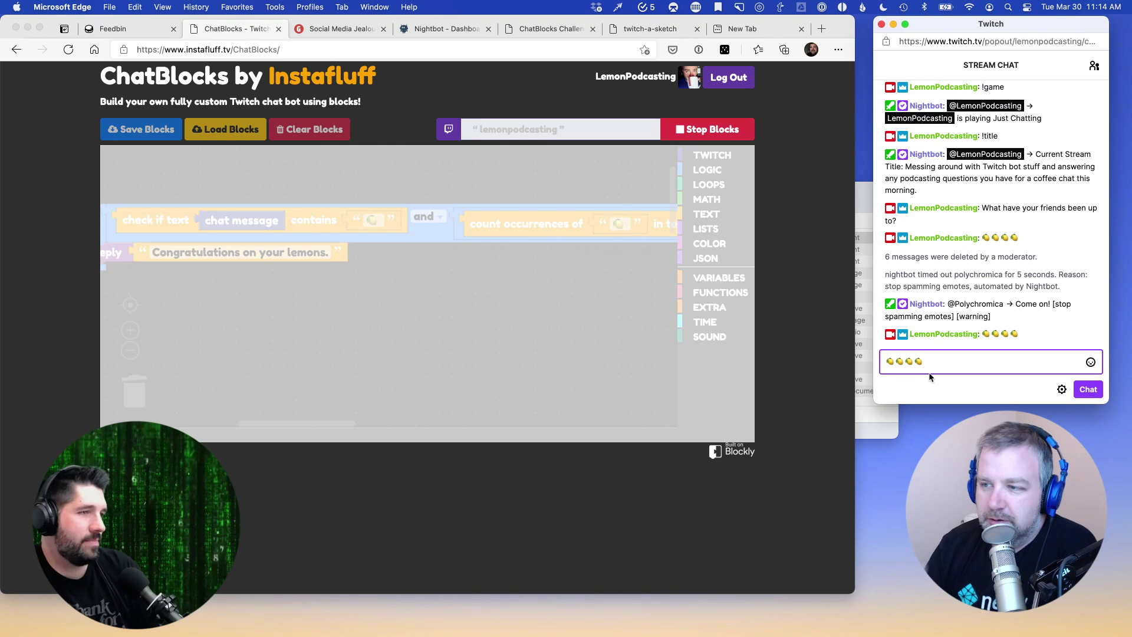
key(Return)
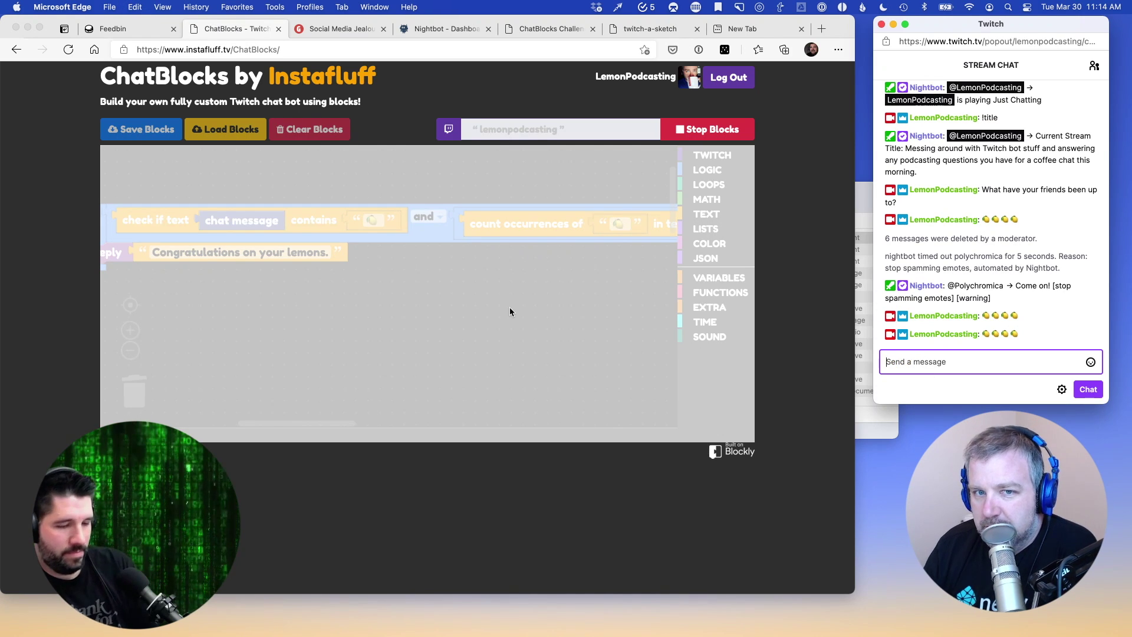
click(698, 131)
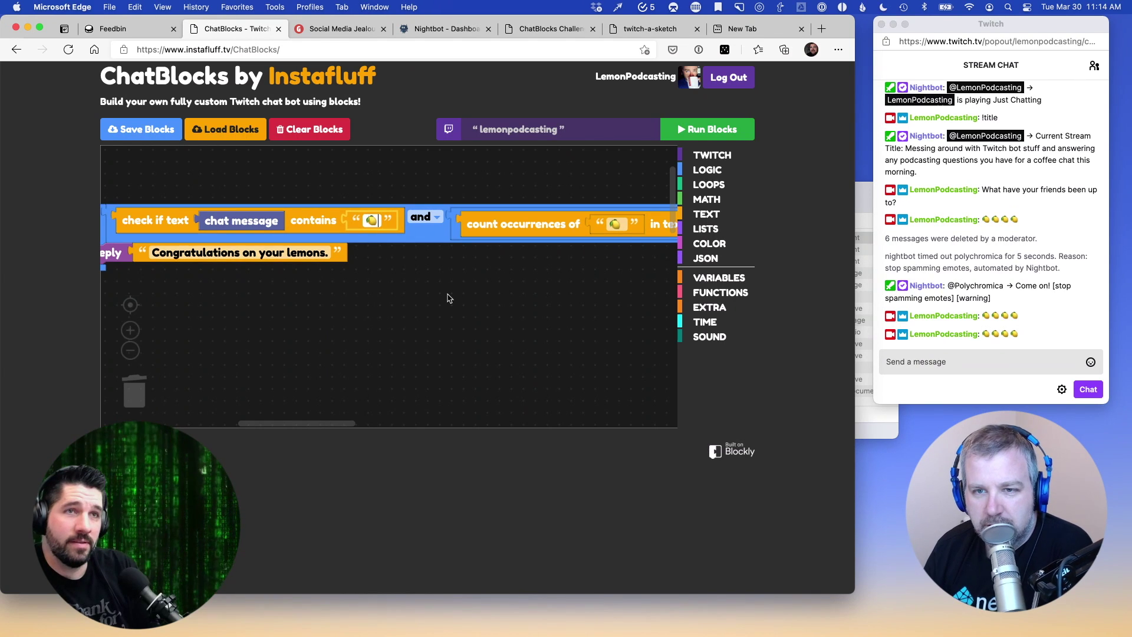
Copy the lemon emoji from the count occurrences block and run the blocks for another chat test
click(634, 230)
key(super+c)
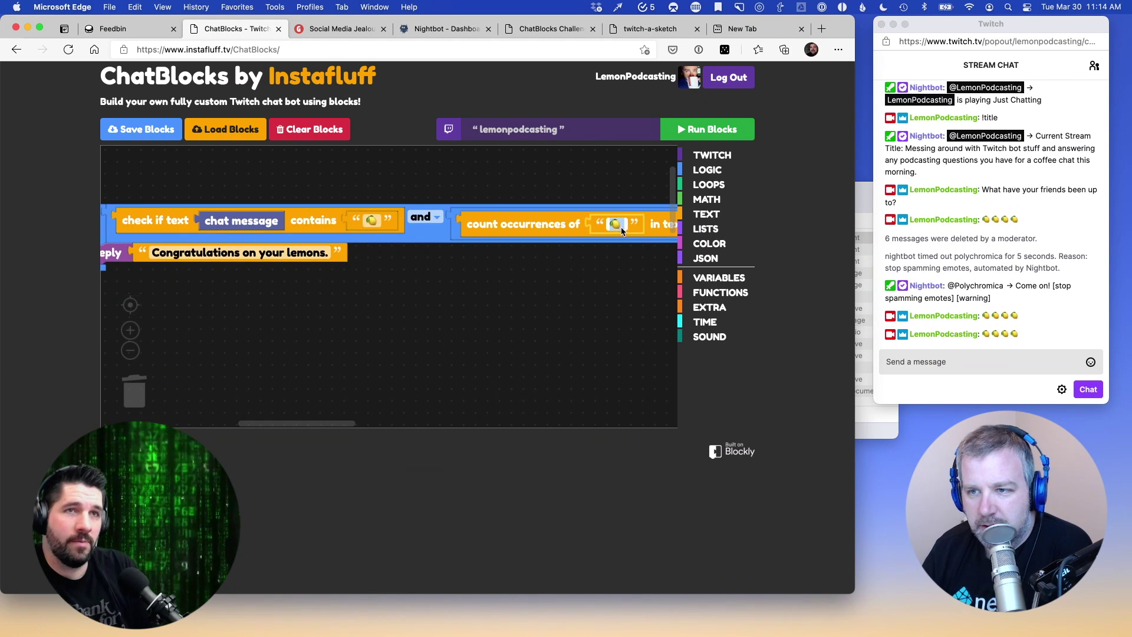
click(554, 316)
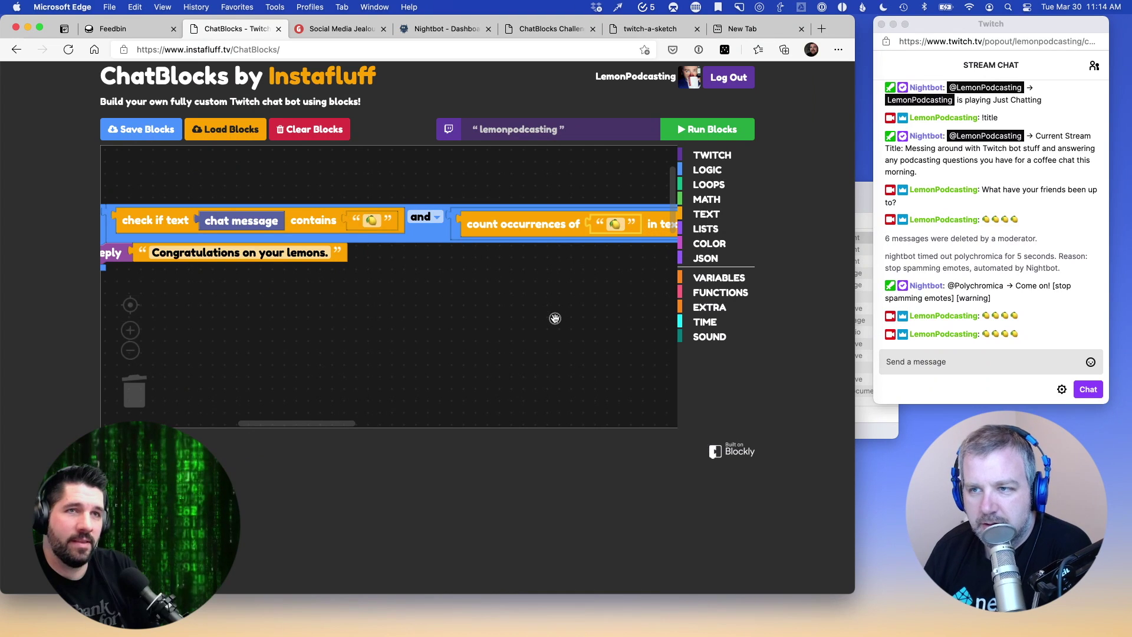
click(913, 362)
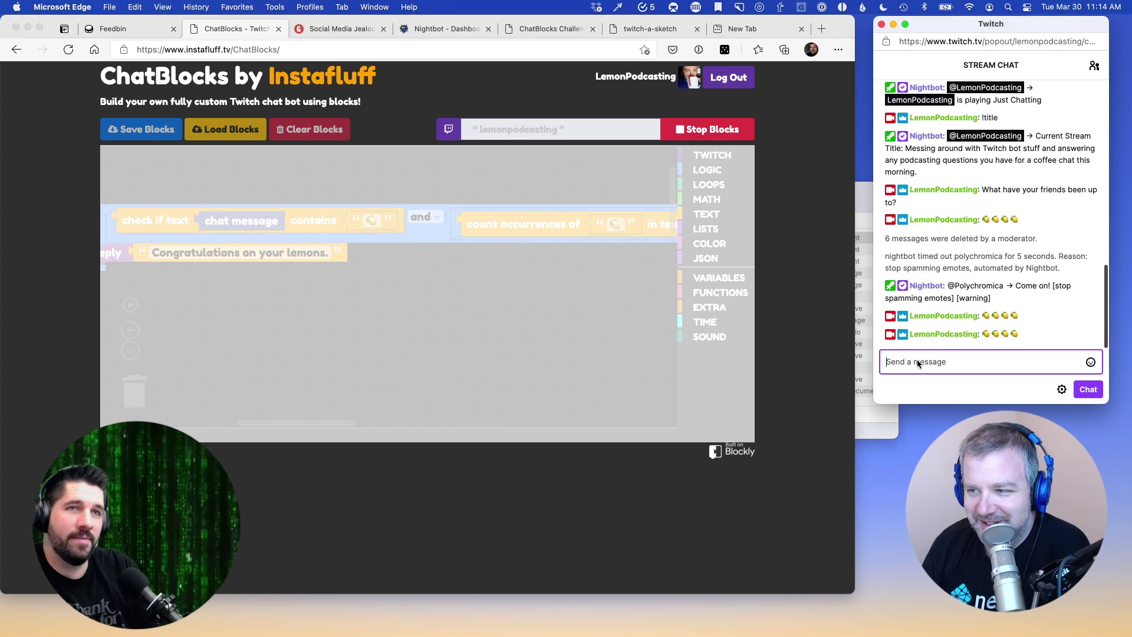
Make Nightbot leave the channel from its dashboard and return to the ChatBlocks page
click(483, 29)
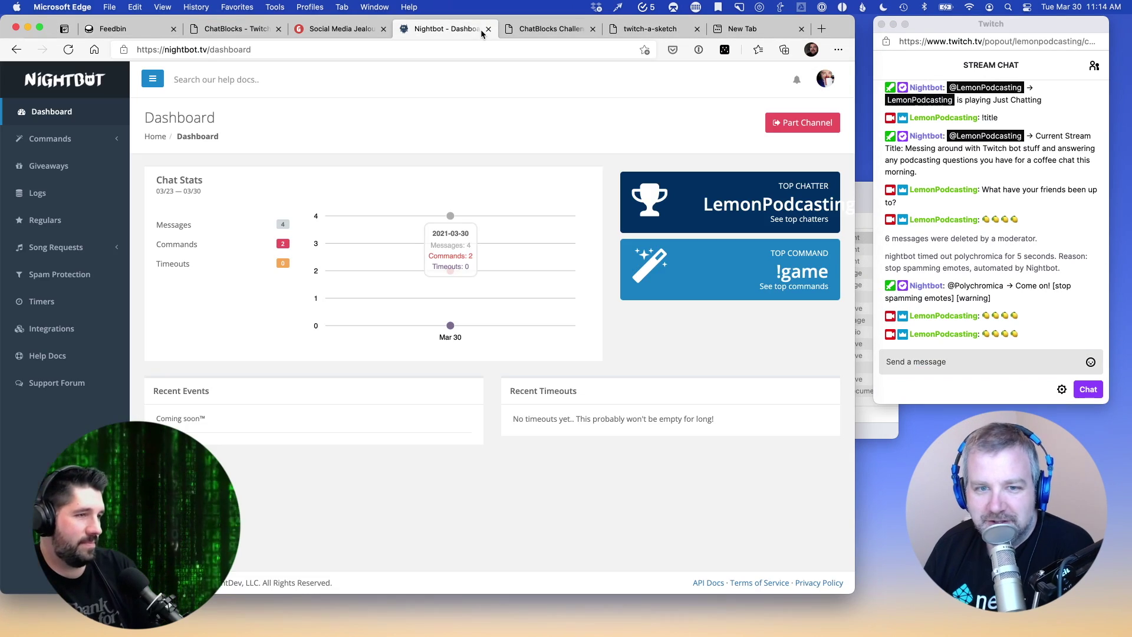
click(803, 122)
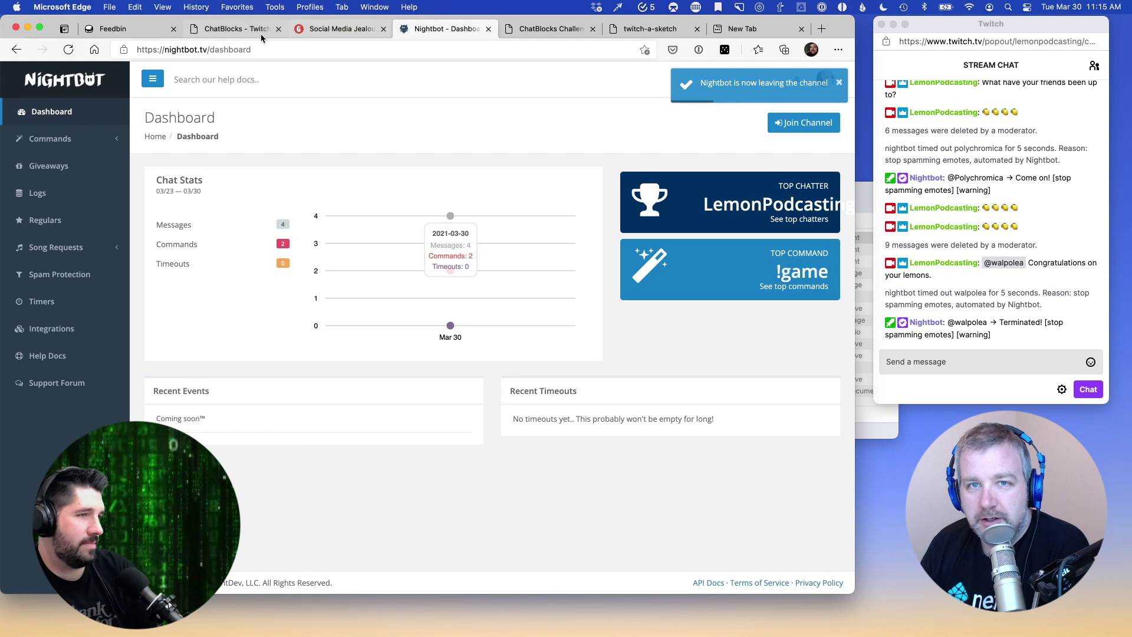
click(234, 28)
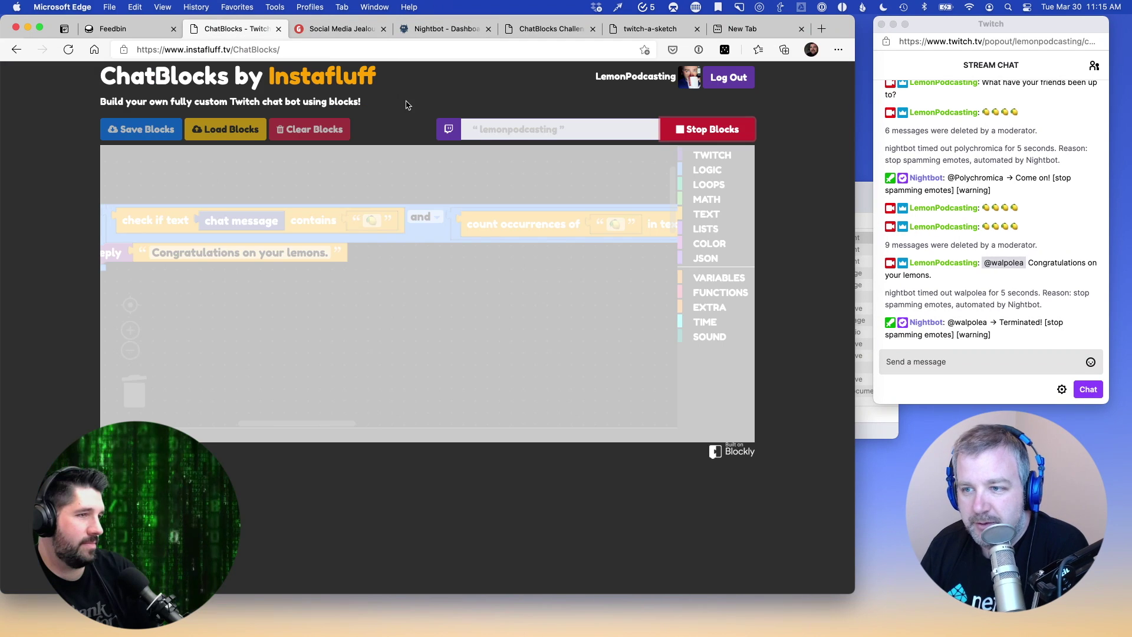
Test the rule by sending 🍋🍋🍋🍋 in the stream chat, and stop the running blocks
click(918, 358)
key(super+v)
key(super+v)
key(super+v)
key(super+v)
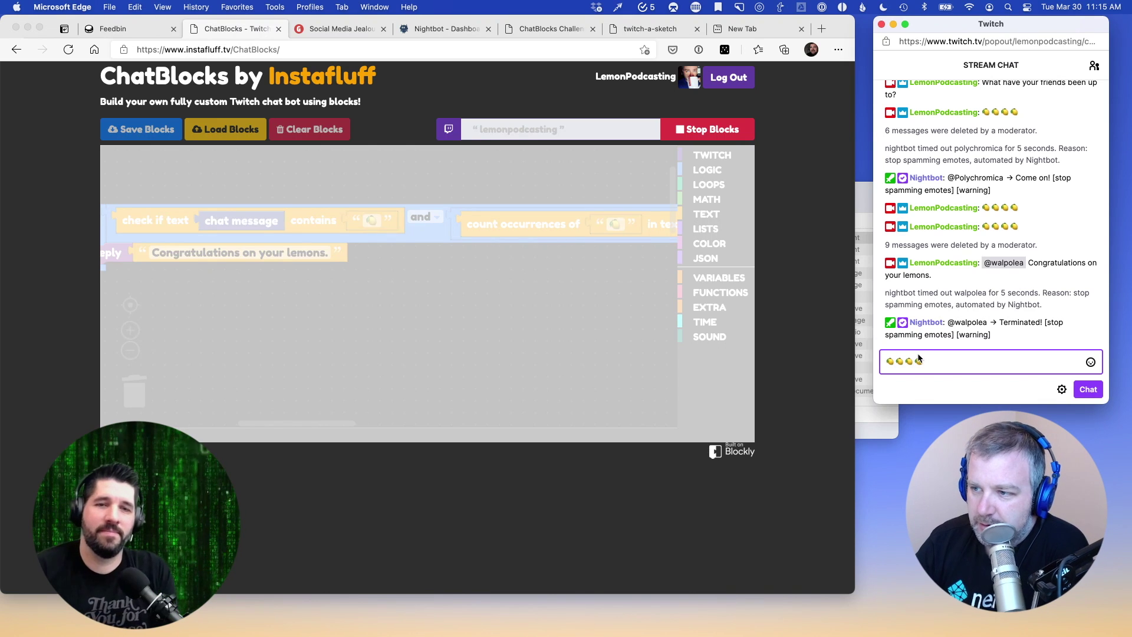
key(Return)
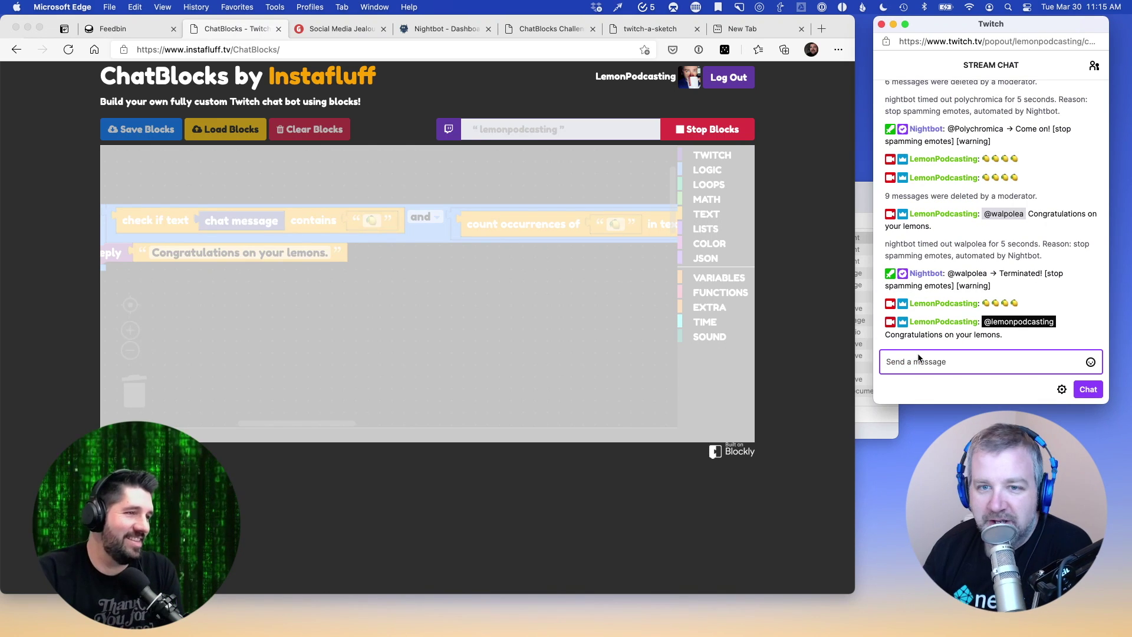
click(297, 533)
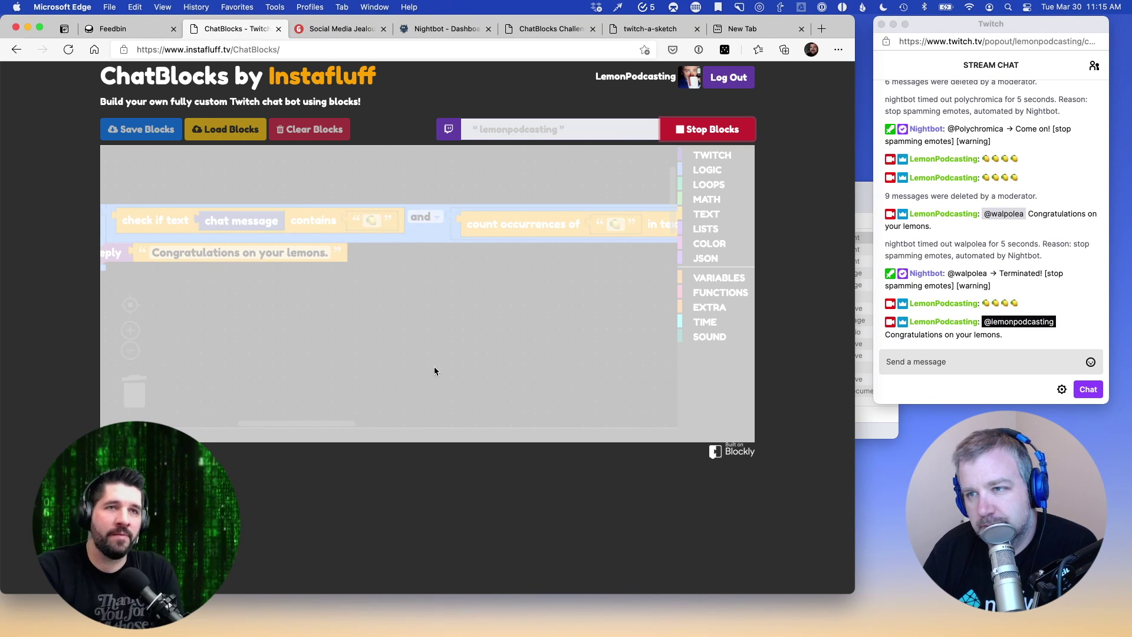
click(683, 135)
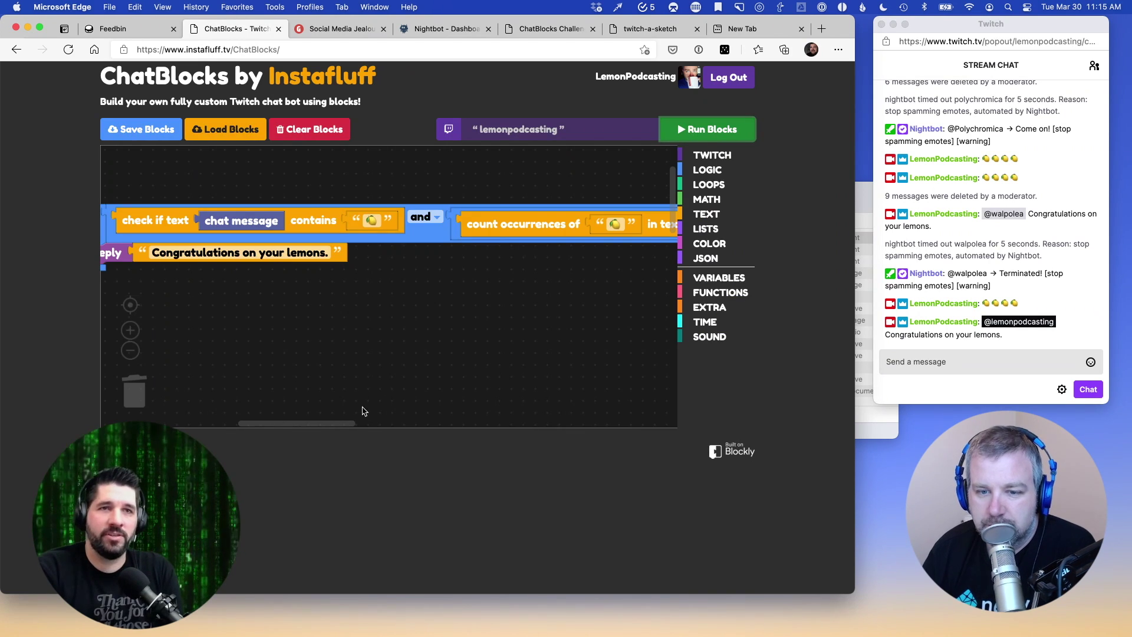
Delete the number 4 block from the equality comparison at the end of the if condition
drag(326, 423, 383, 423)
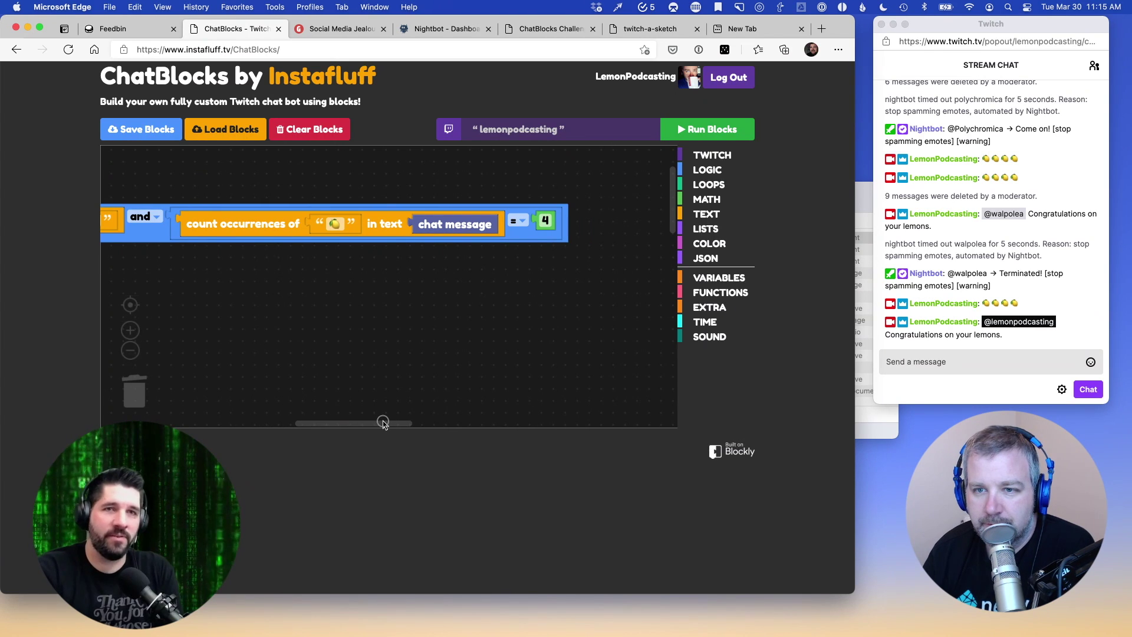
click(533, 219)
click(537, 221)
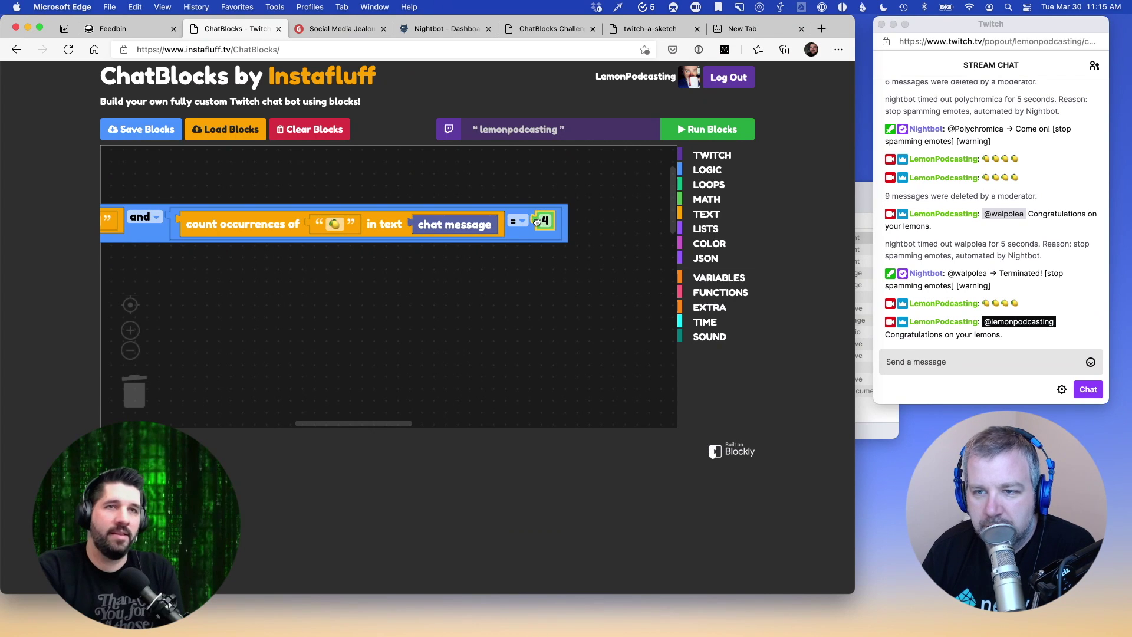
drag(537, 221, 133, 387)
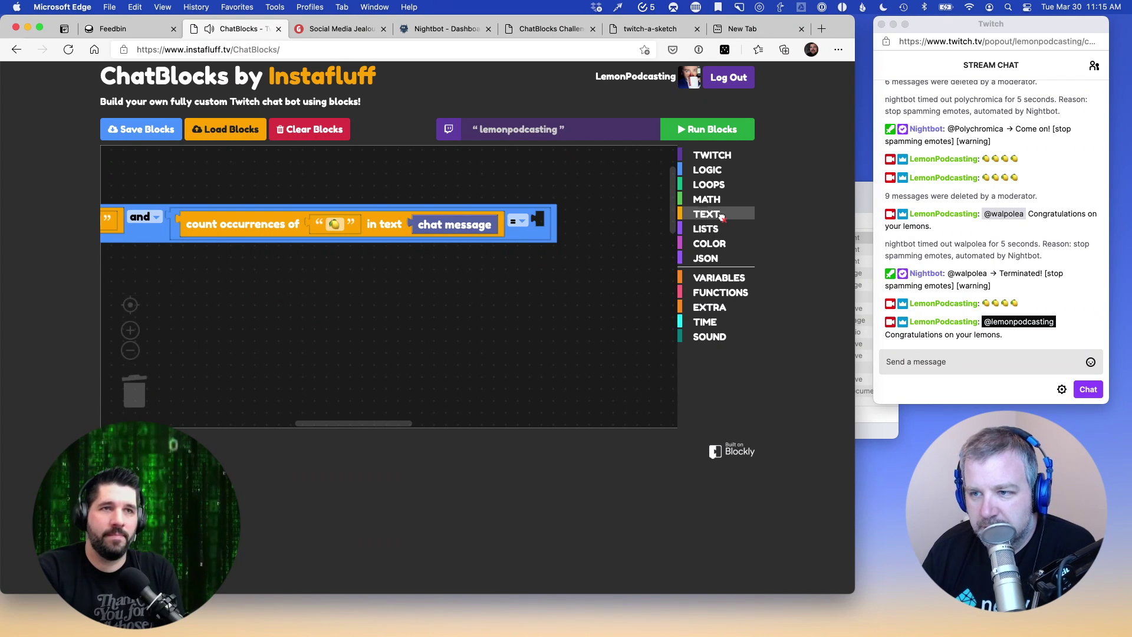
Create a new variable named numblemons
click(697, 279)
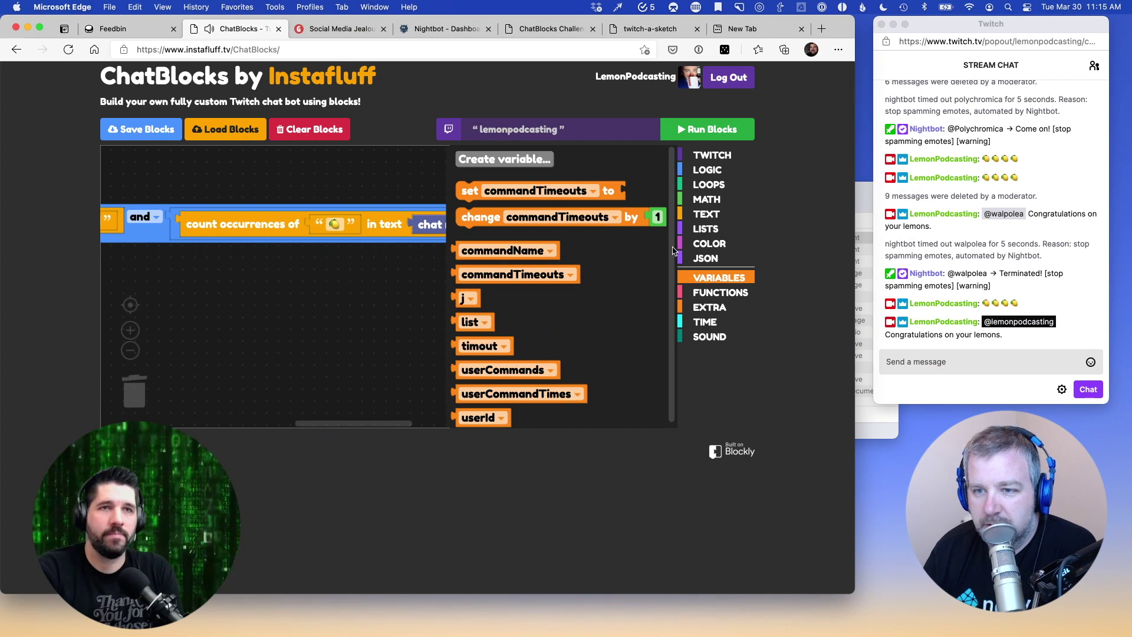
scroll(531, 212, down, 1)
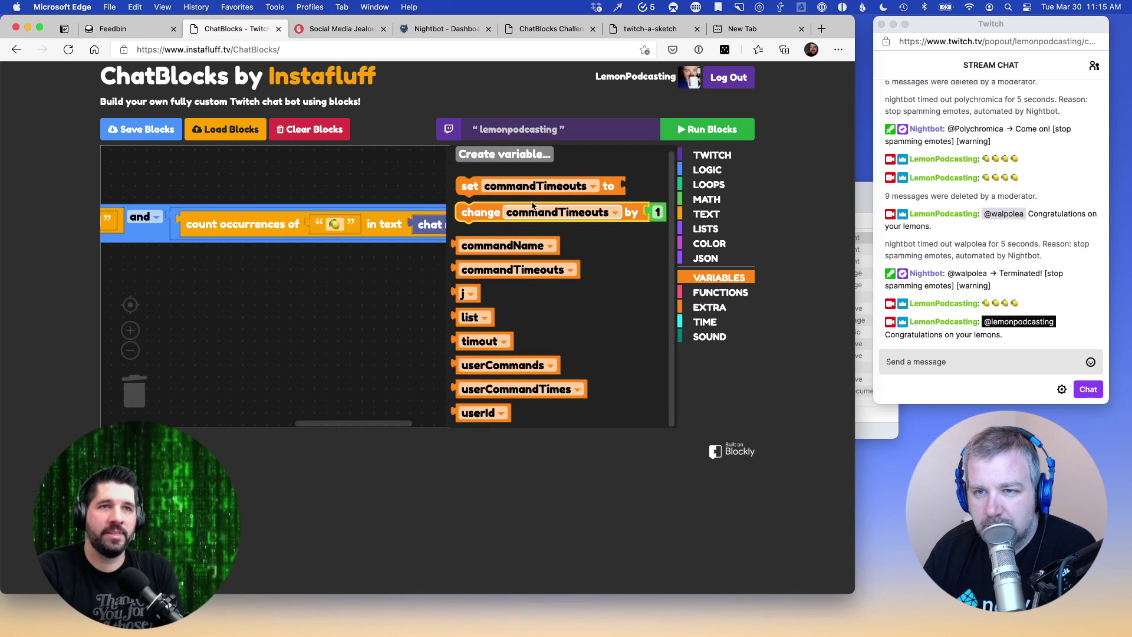
scroll(481, 168, up, 1)
click(479, 160)
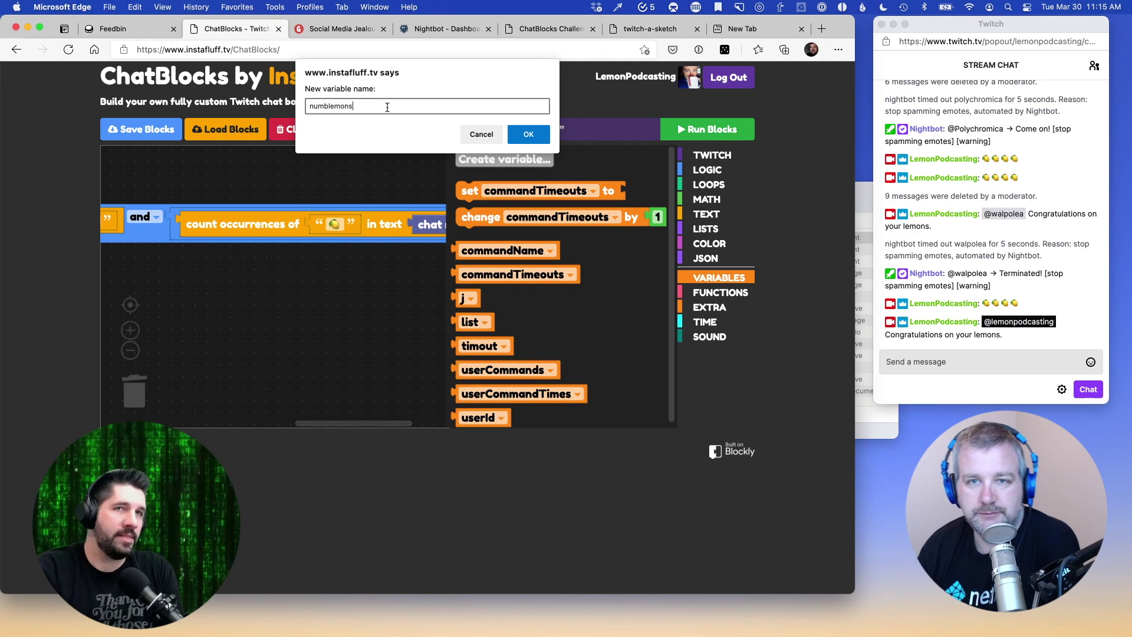
click(528, 135)
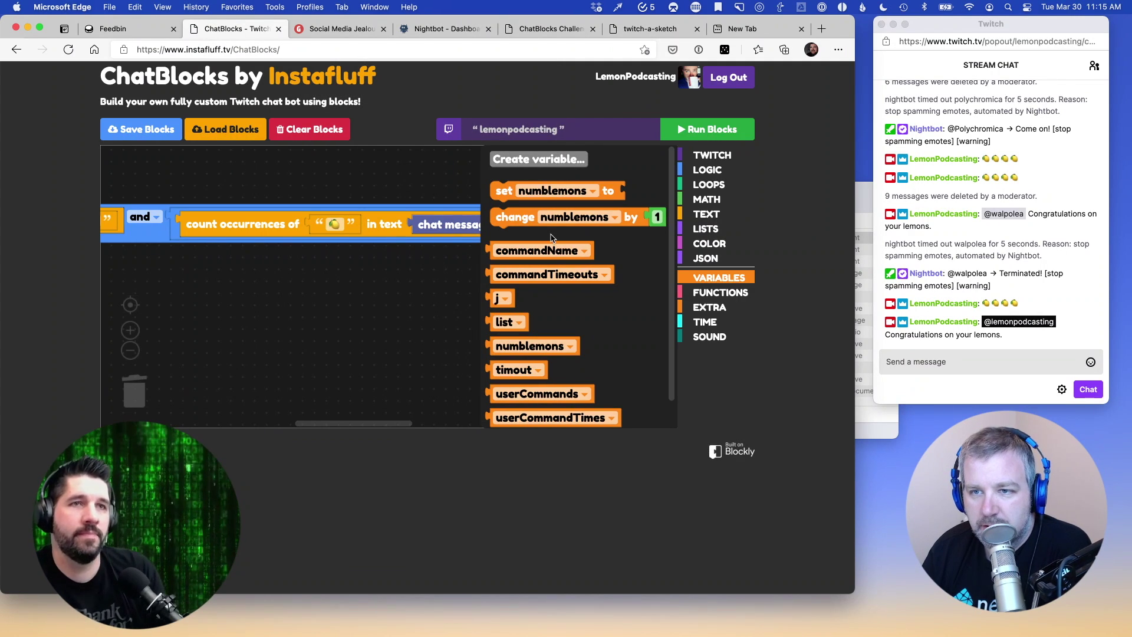
Replace the "Congratulations on your lemons." reply in the do section with a set numblemons block
click(515, 189)
drag(514, 189, 500, 293)
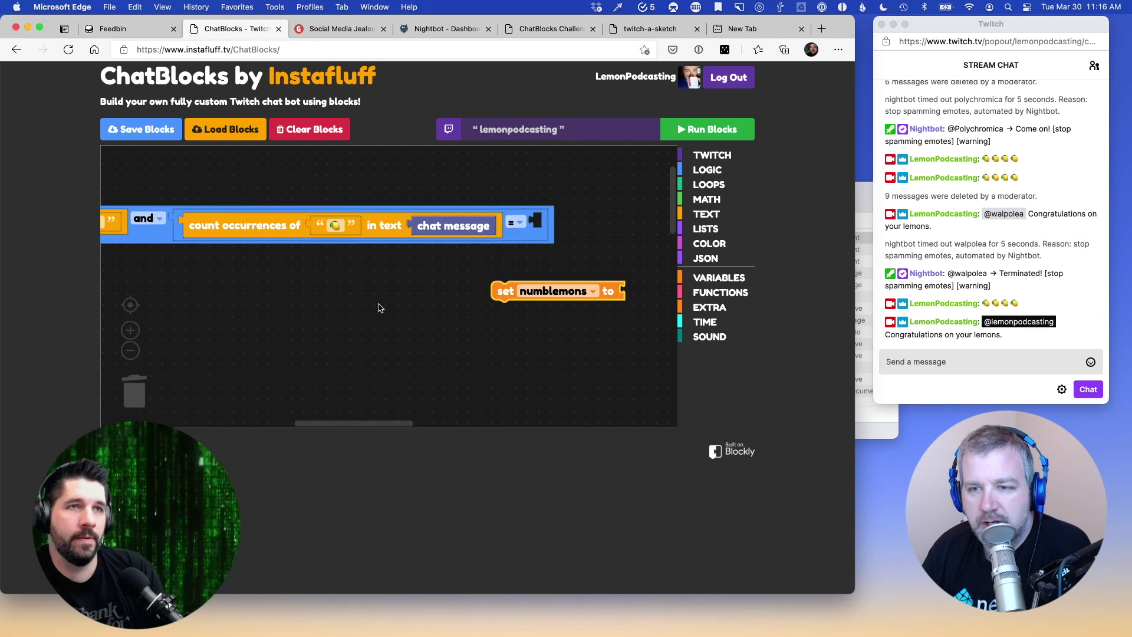
drag(508, 290, 20, 265)
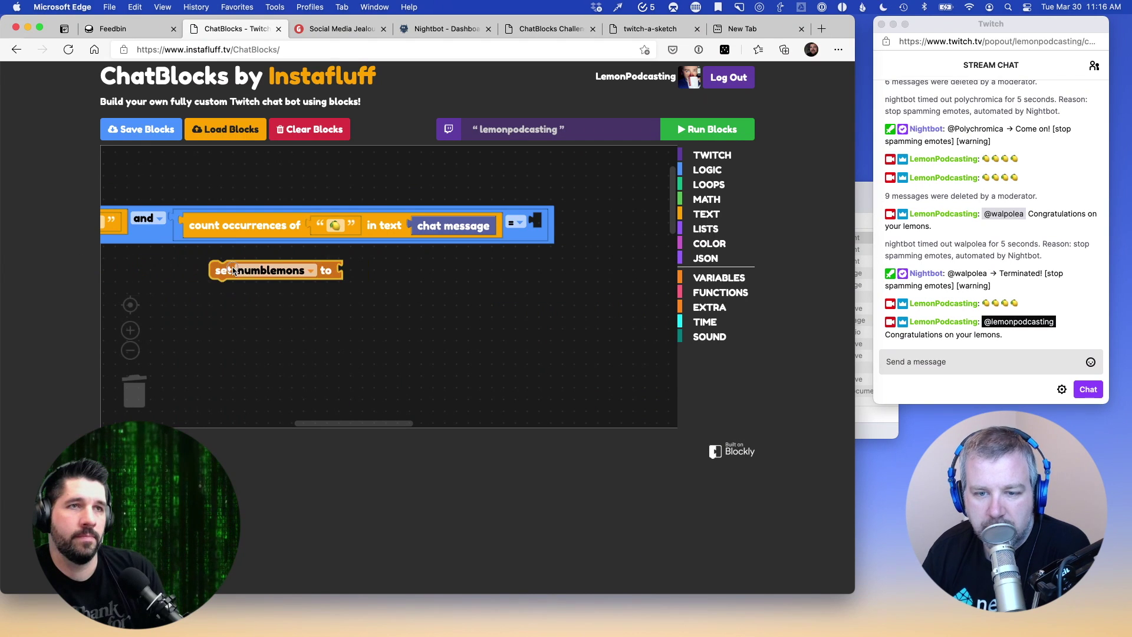
click(247, 423)
drag(247, 423, 263, 423)
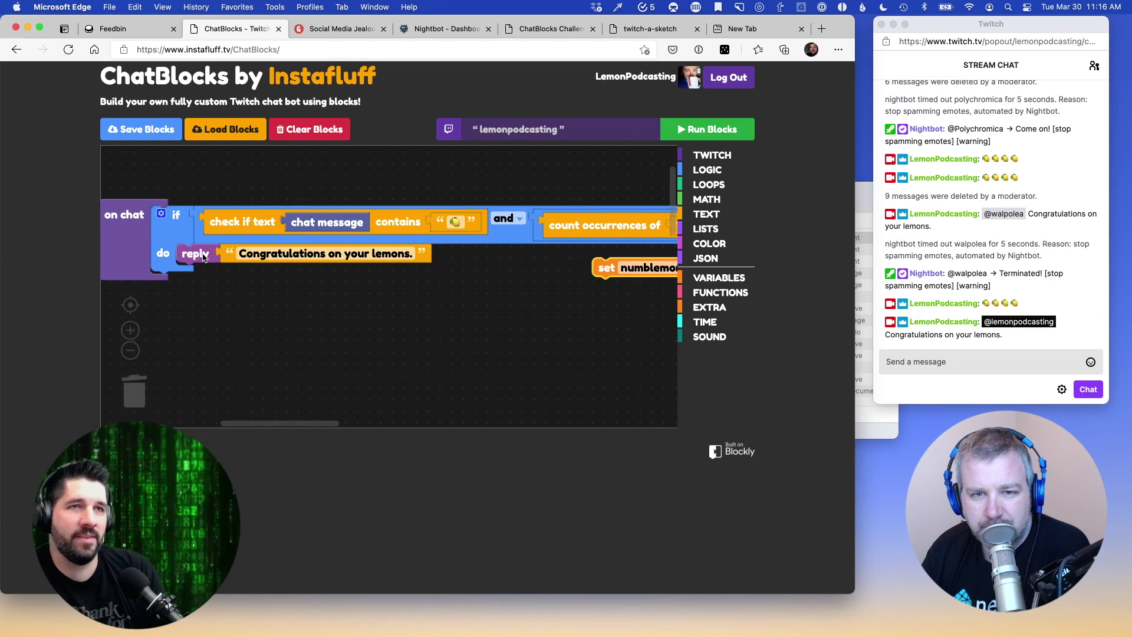
drag(204, 258, 134, 389)
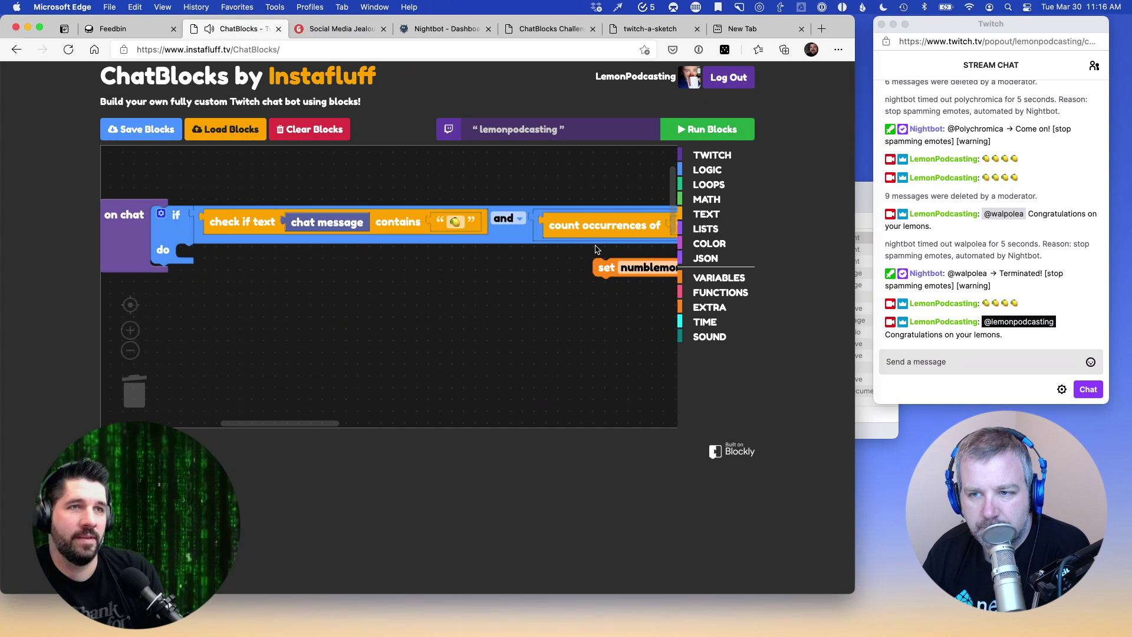
drag(604, 274, 185, 255)
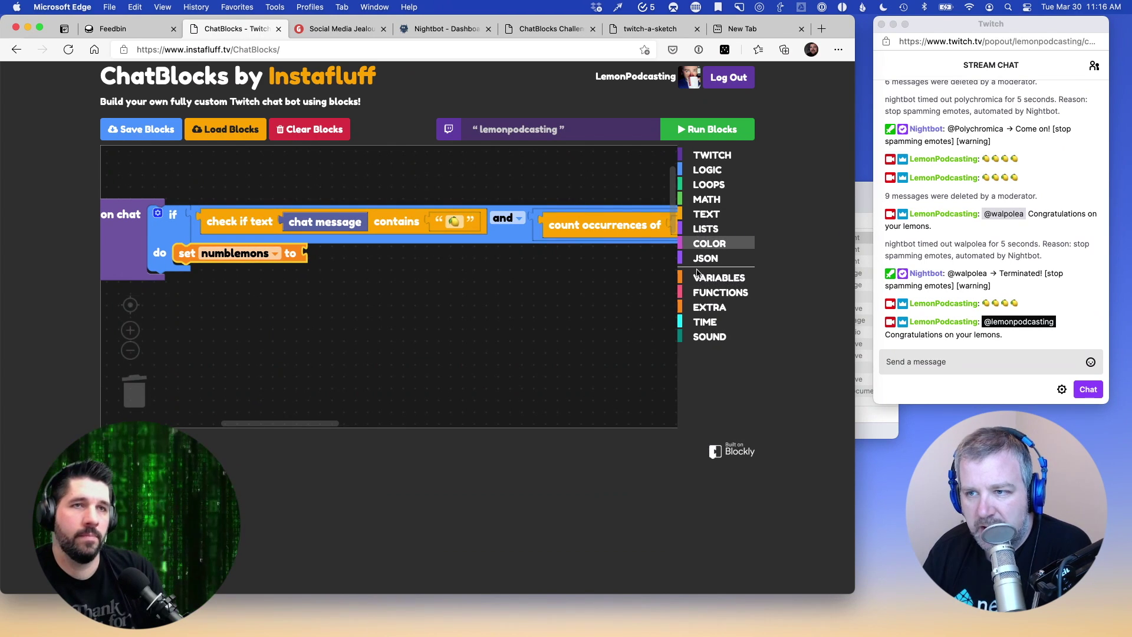
Move the count occurrences of 🍋 in chat message block out of the condition and into the set numblemons value
click(684, 199)
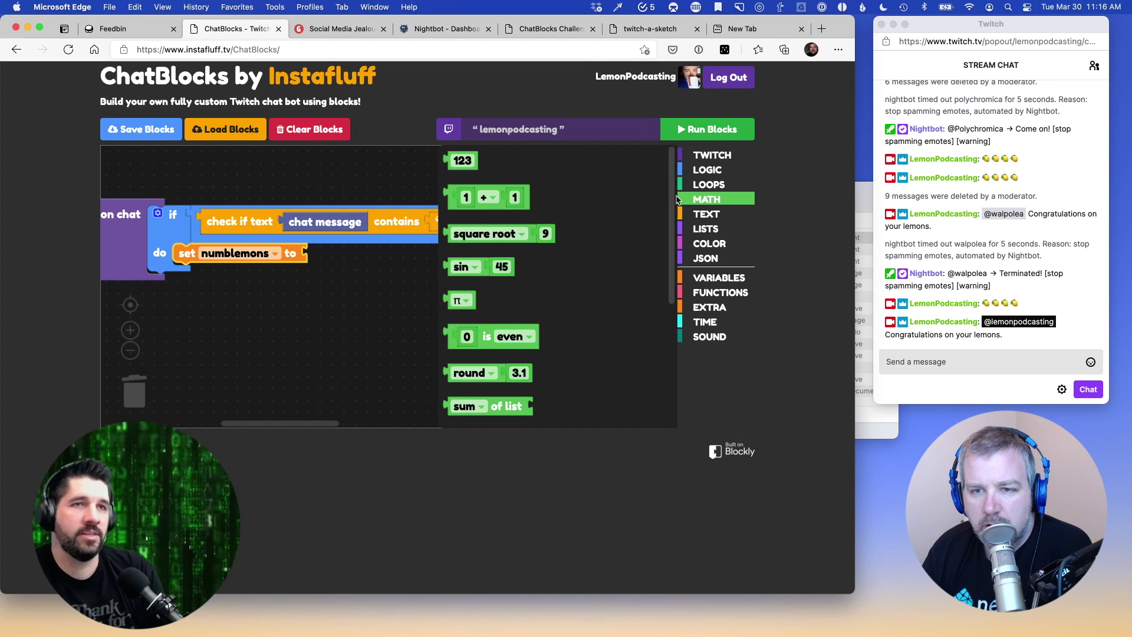
click(678, 200)
drag(560, 224, 321, 249)
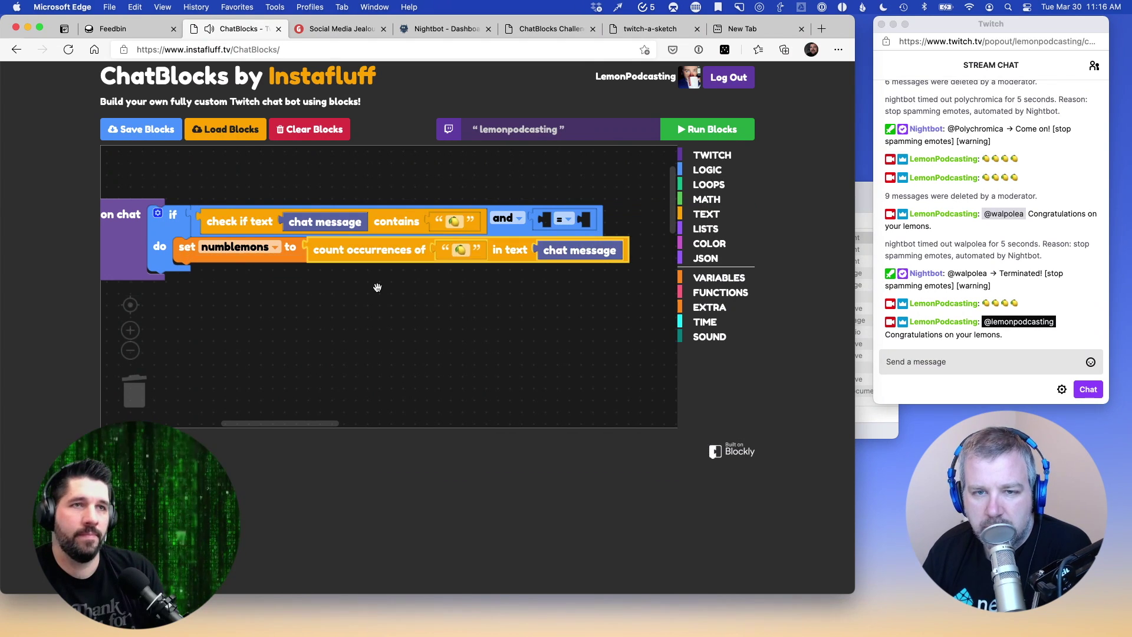
Detach the and comparison from the if block, leaving only the check that the chat message contains 🍋 as its condition
click(516, 219)
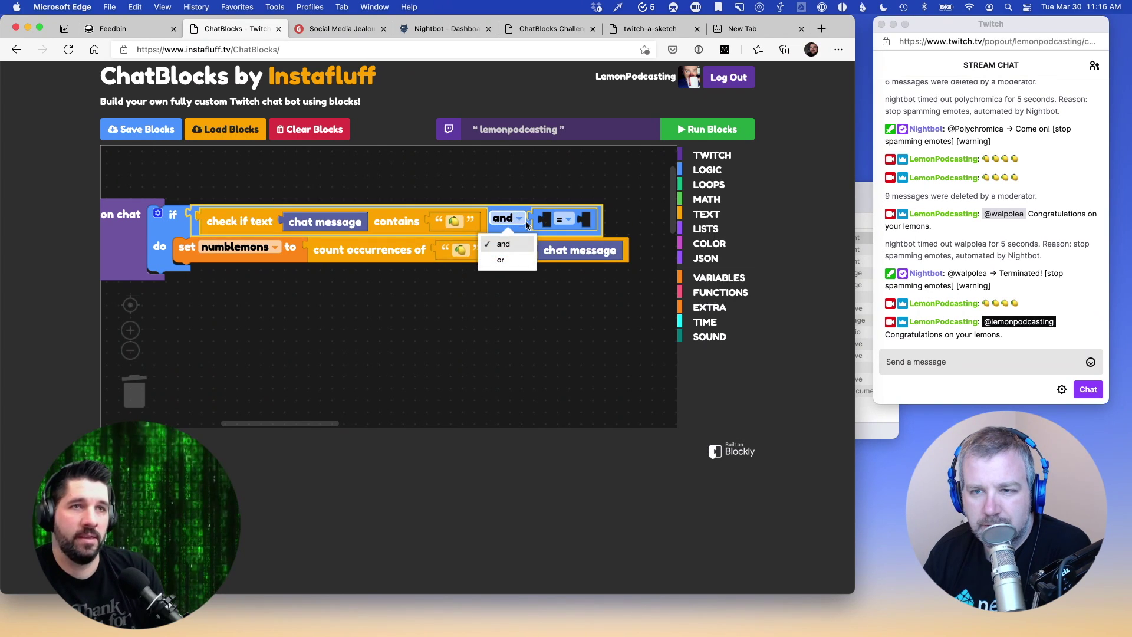
key(BackSpace)
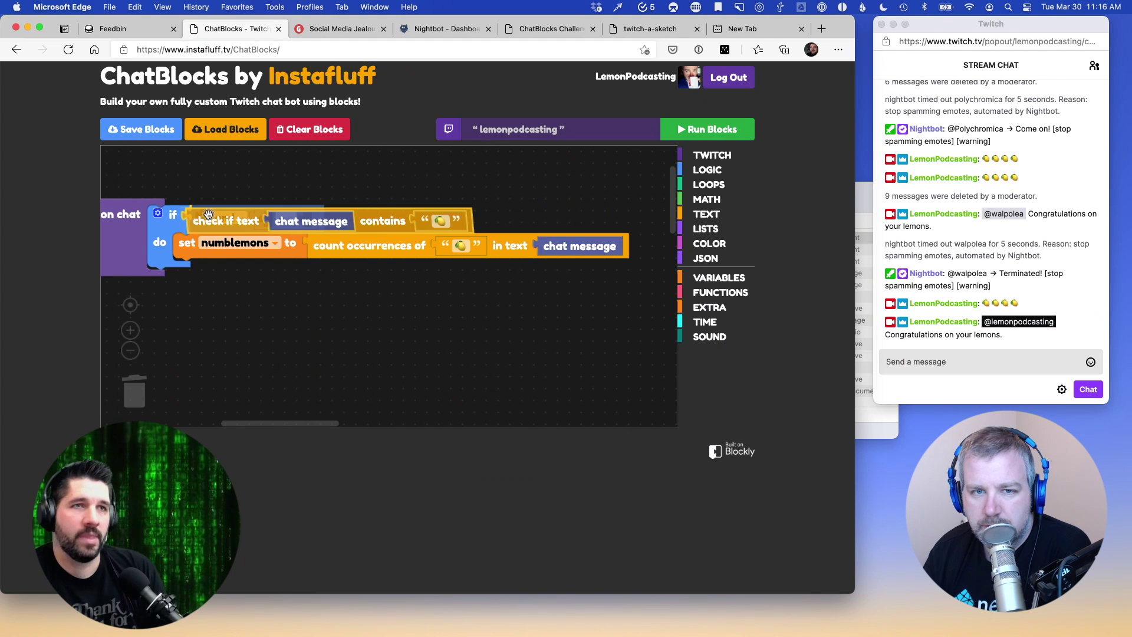
click(327, 305)
scroll(327, 306, down, 1)
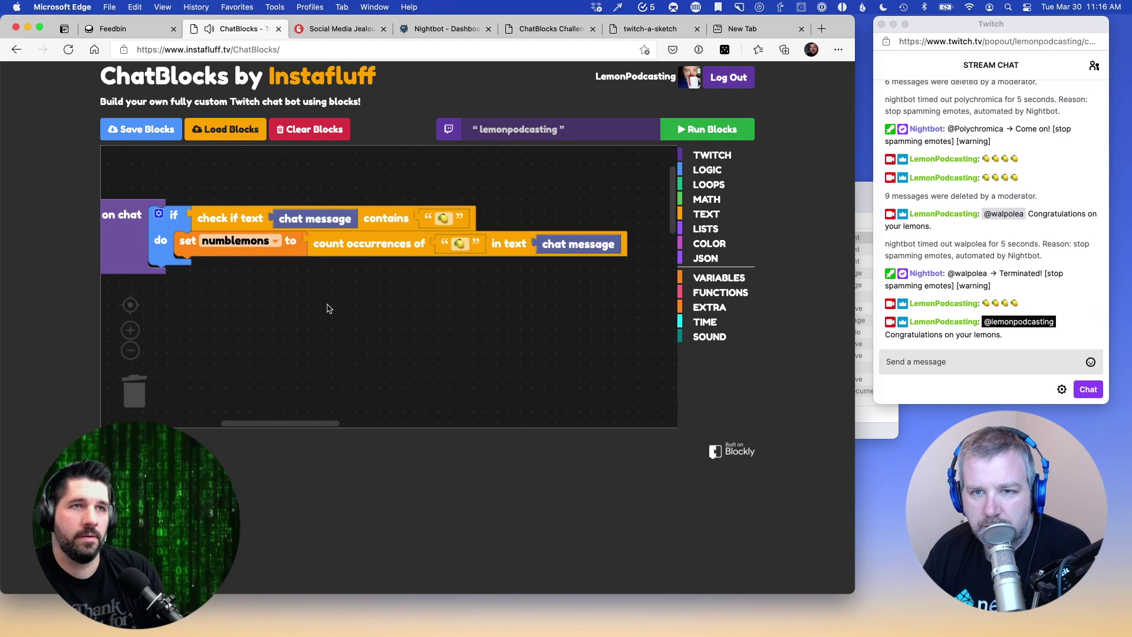
scroll(346, 348, down, 3)
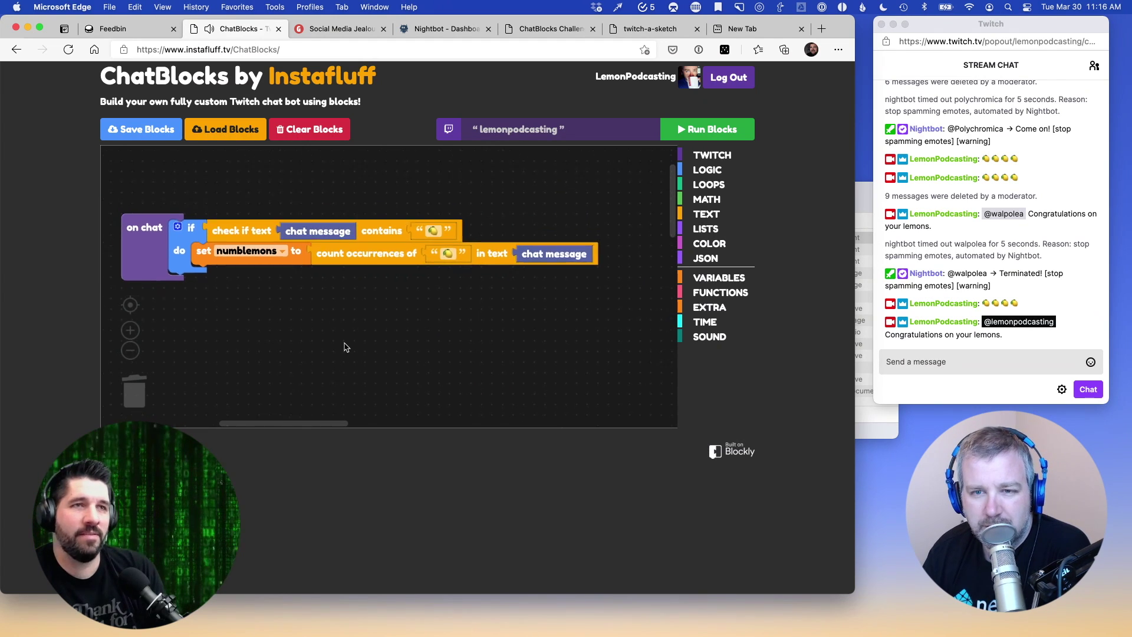
scroll(346, 348, up, 2)
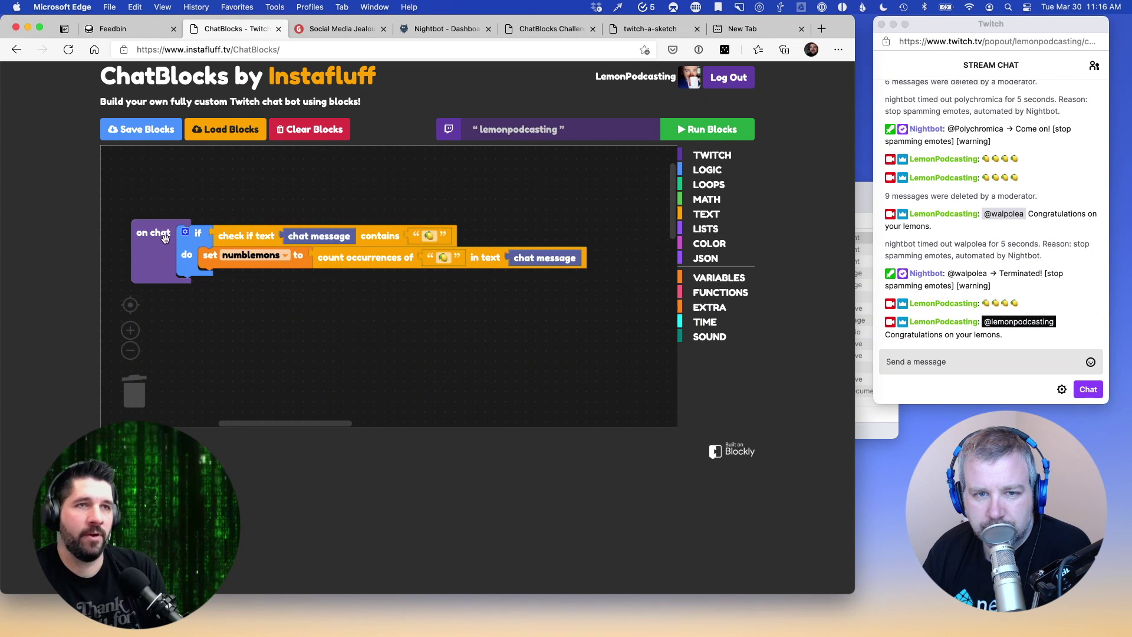
Delete the leftover and comparison block and move the on chat group near the top of the workspace
drag(153, 245, 193, 307)
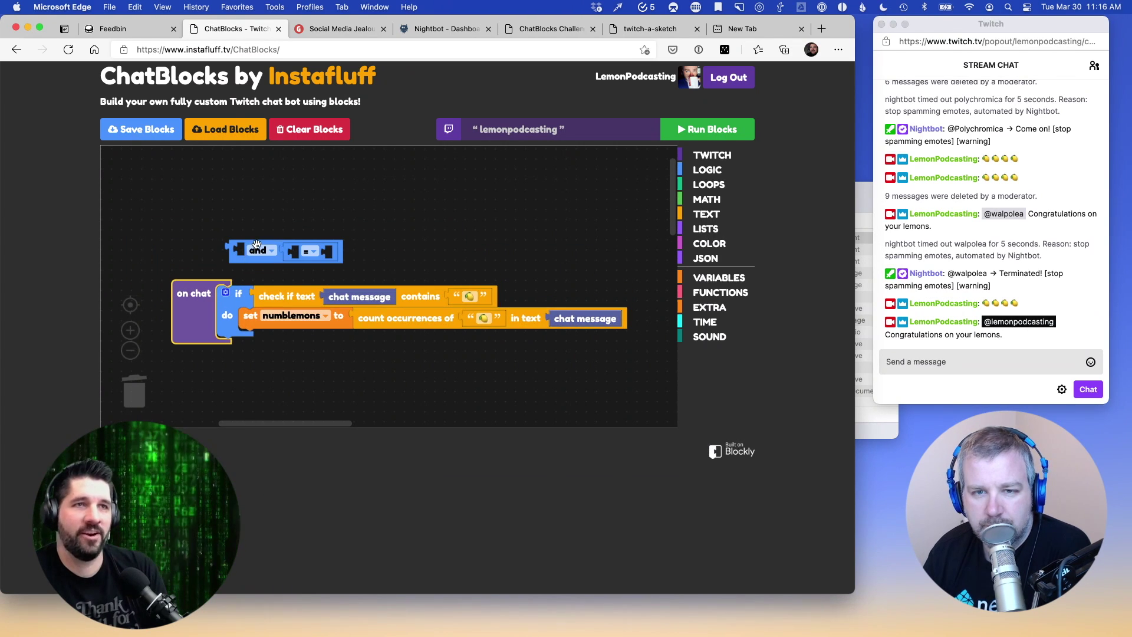
drag(257, 243, 135, 389)
drag(200, 299, 190, 197)
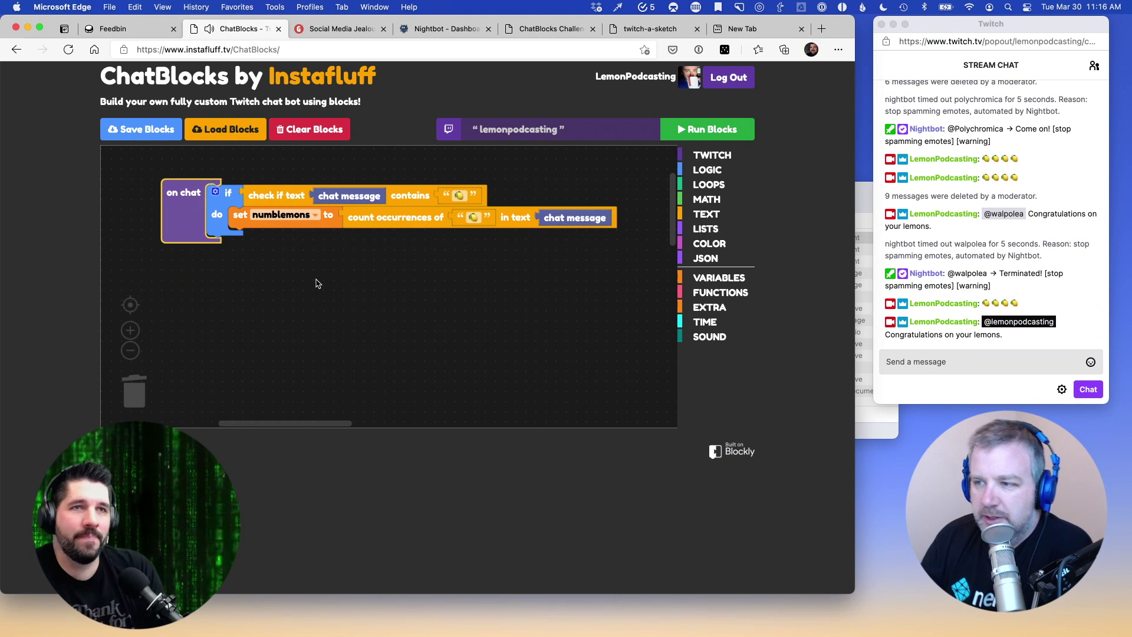
click(400, 300)
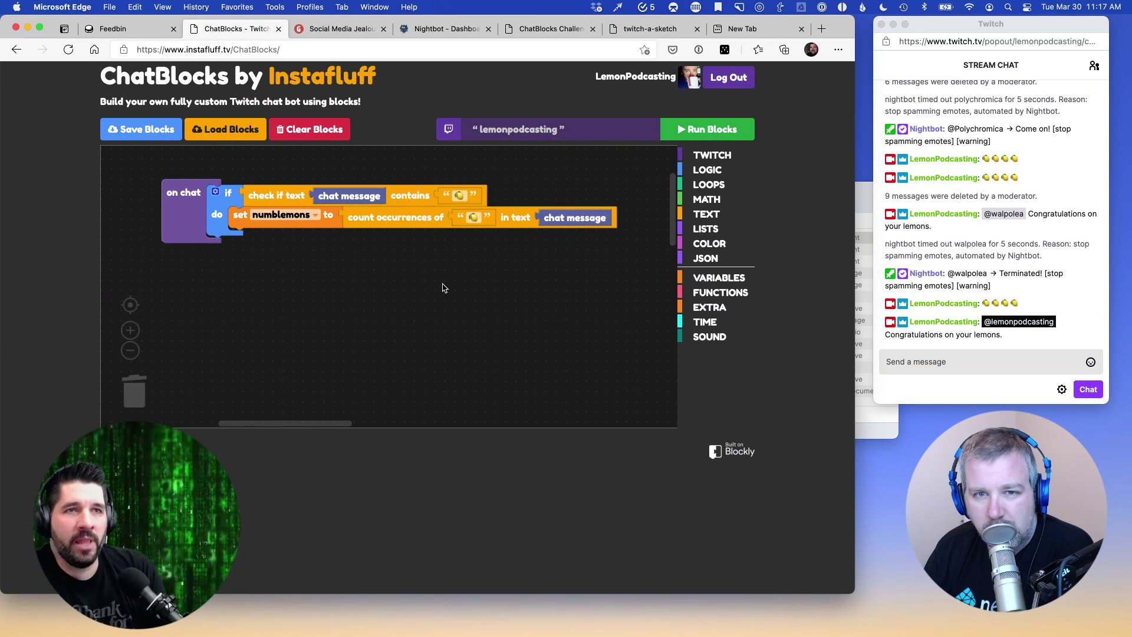
click(215, 193)
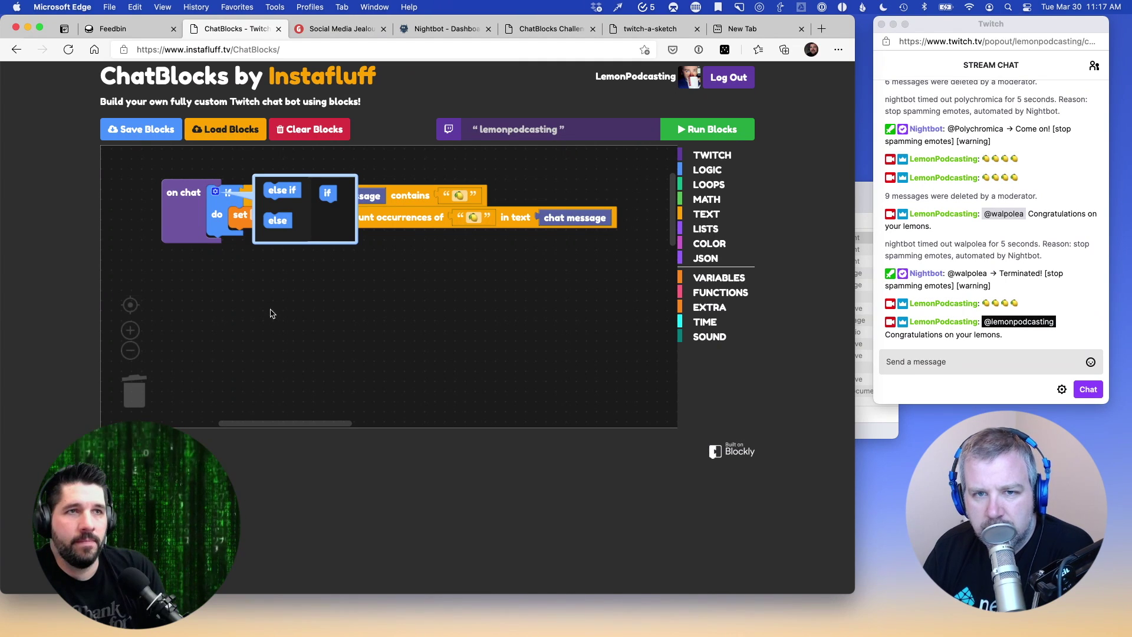
click(214, 191)
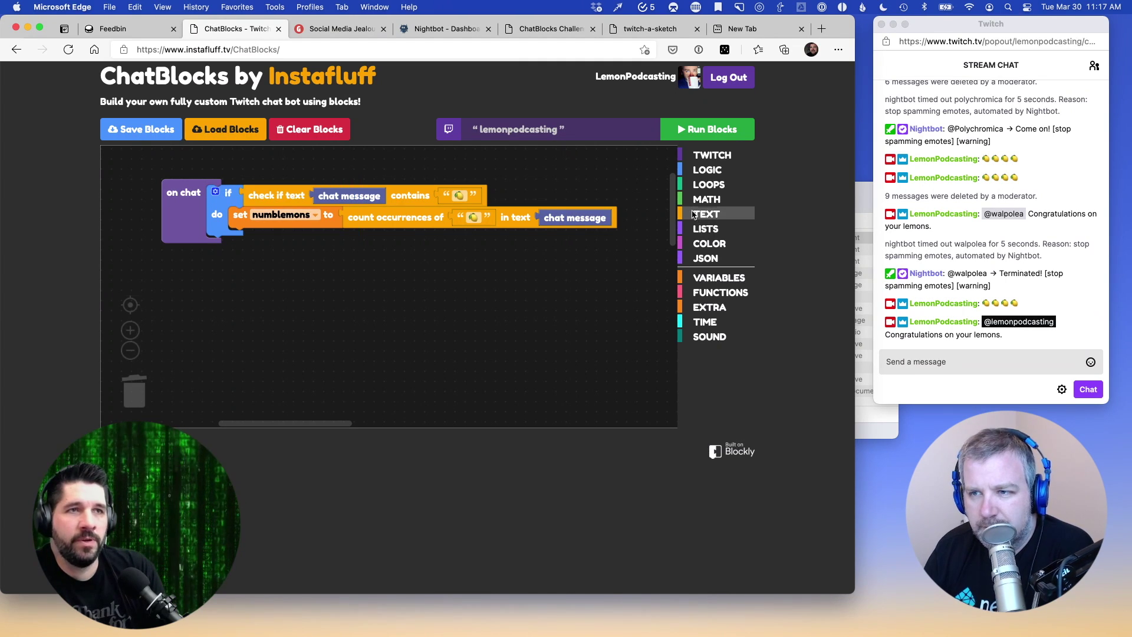
Add a Twitch reply block below the set numblemons block in the do section
click(682, 156)
scroll(561, 274, down, 10)
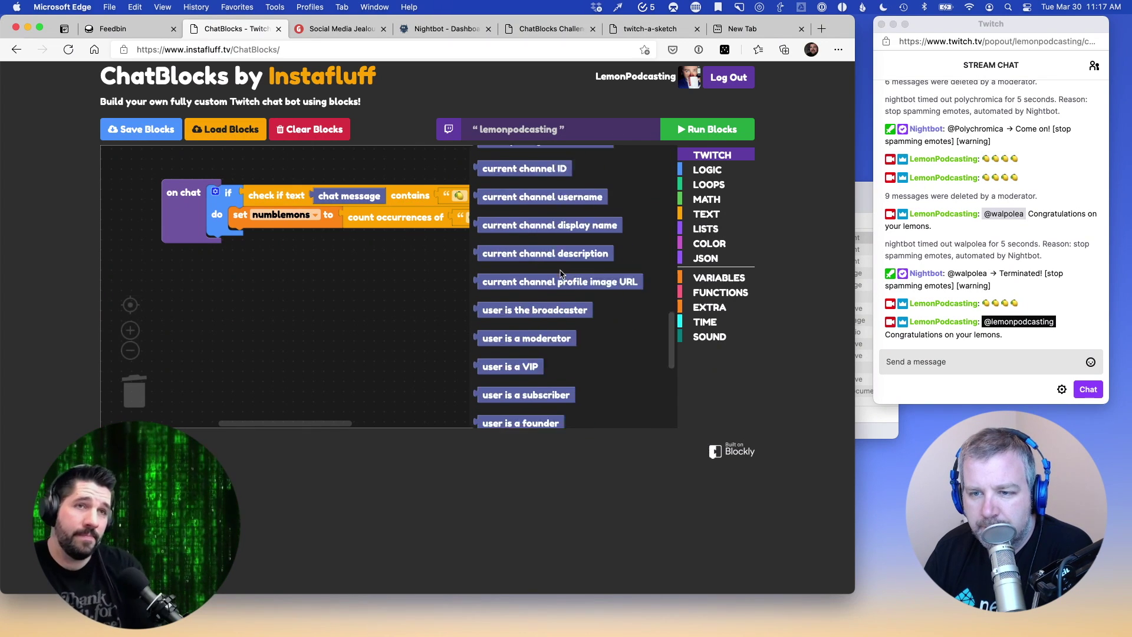
scroll(561, 274, down, 5)
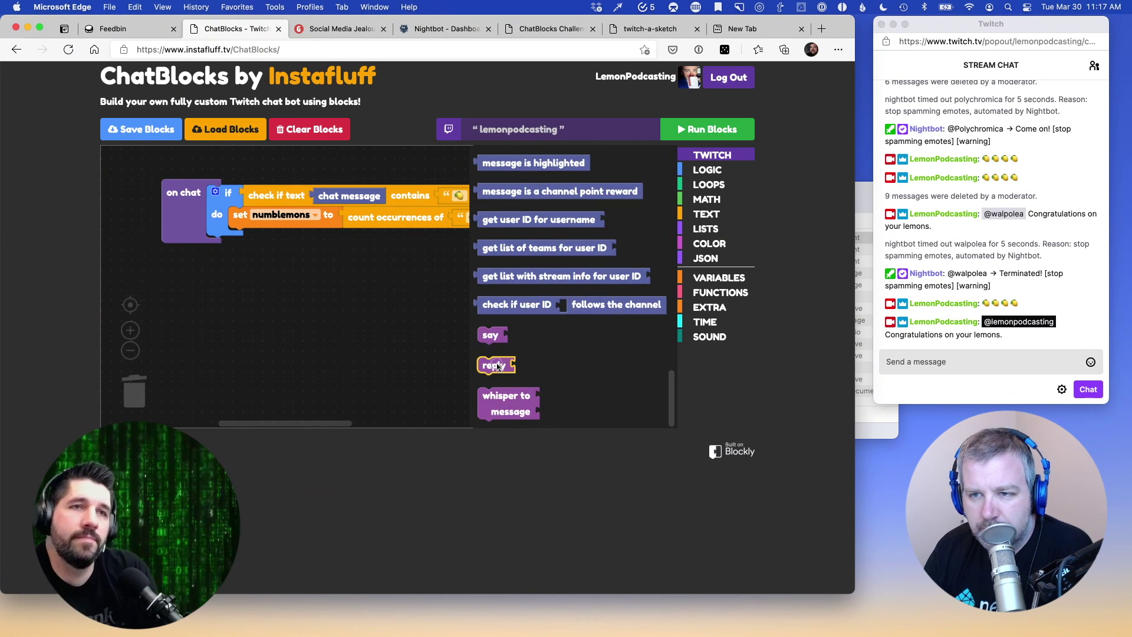
drag(497, 366, 245, 237)
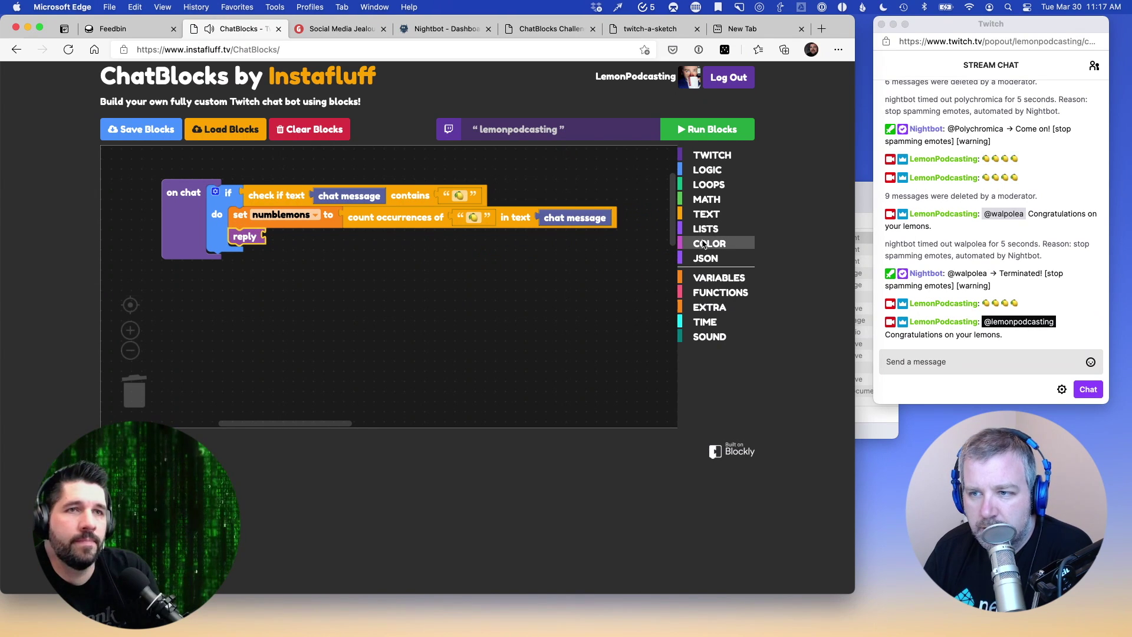
Attach a create text with block to the reply and extend it to three items
click(683, 214)
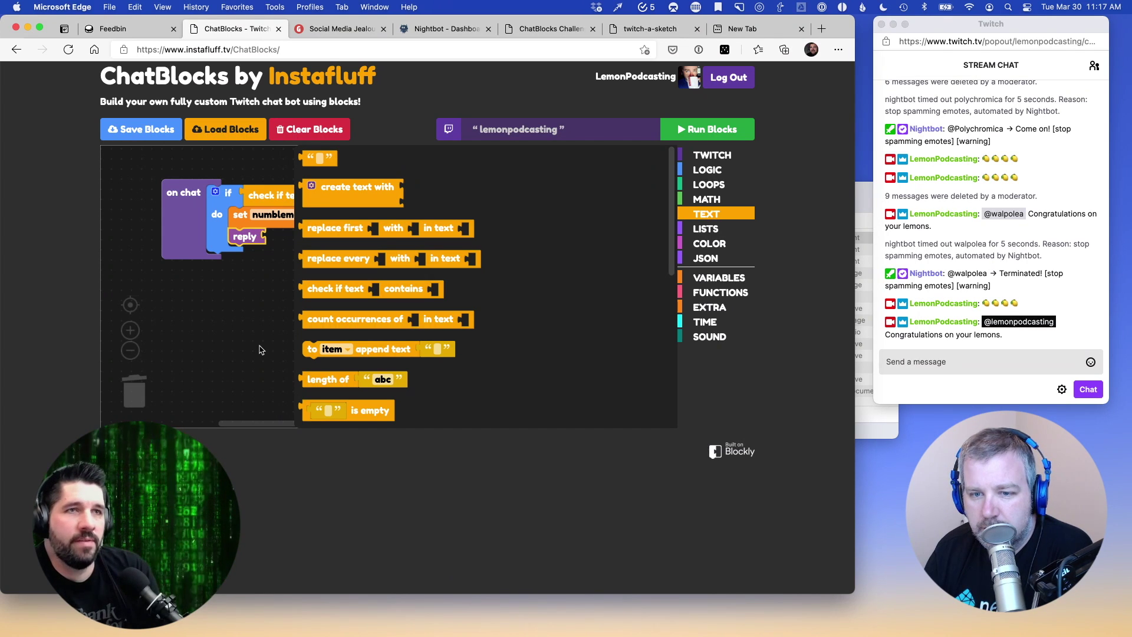
click(707, 213)
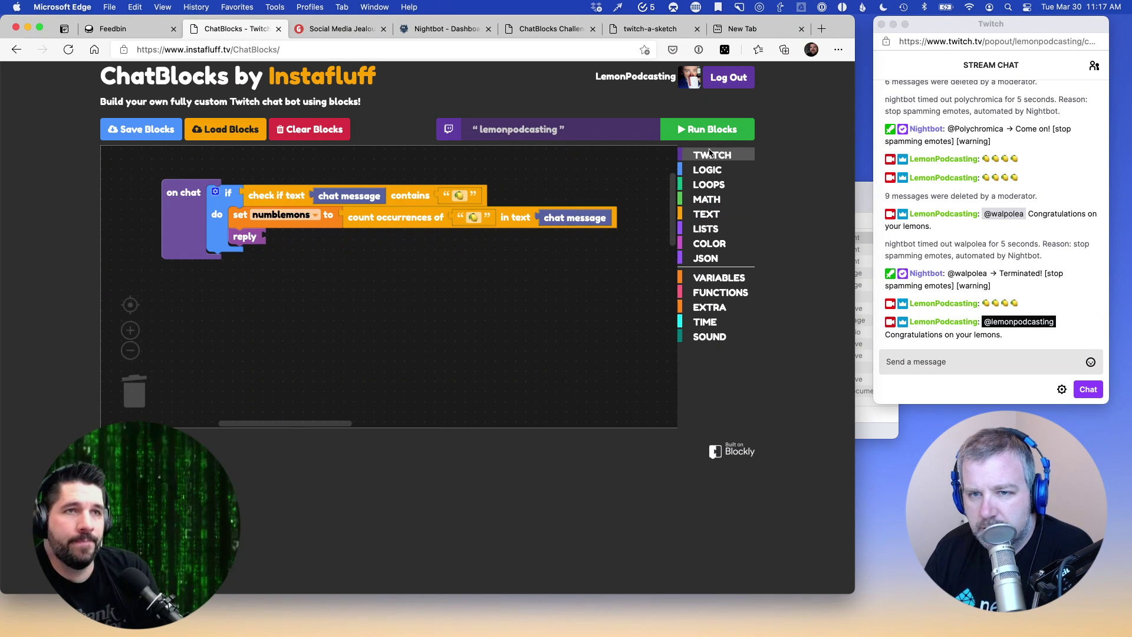
click(687, 215)
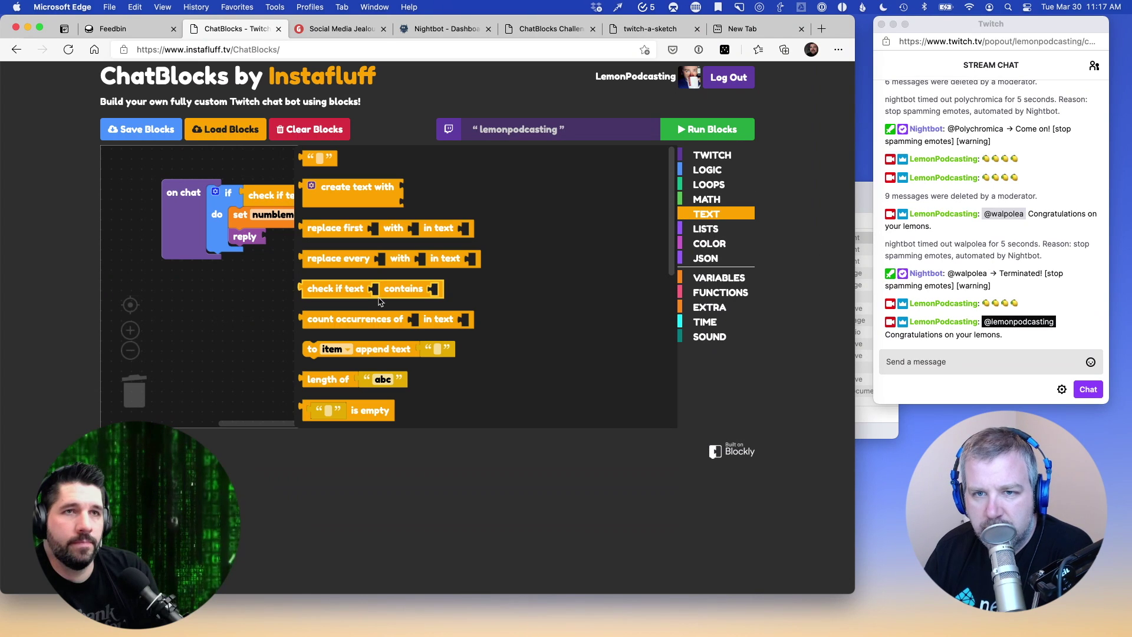
drag(321, 188, 286, 240)
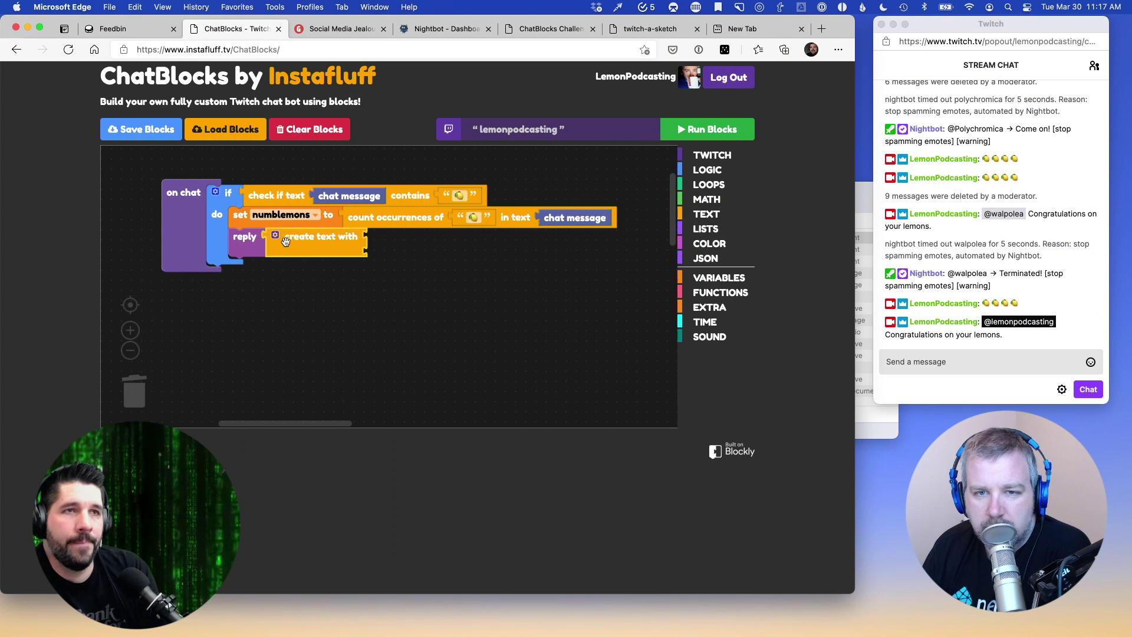
click(276, 236)
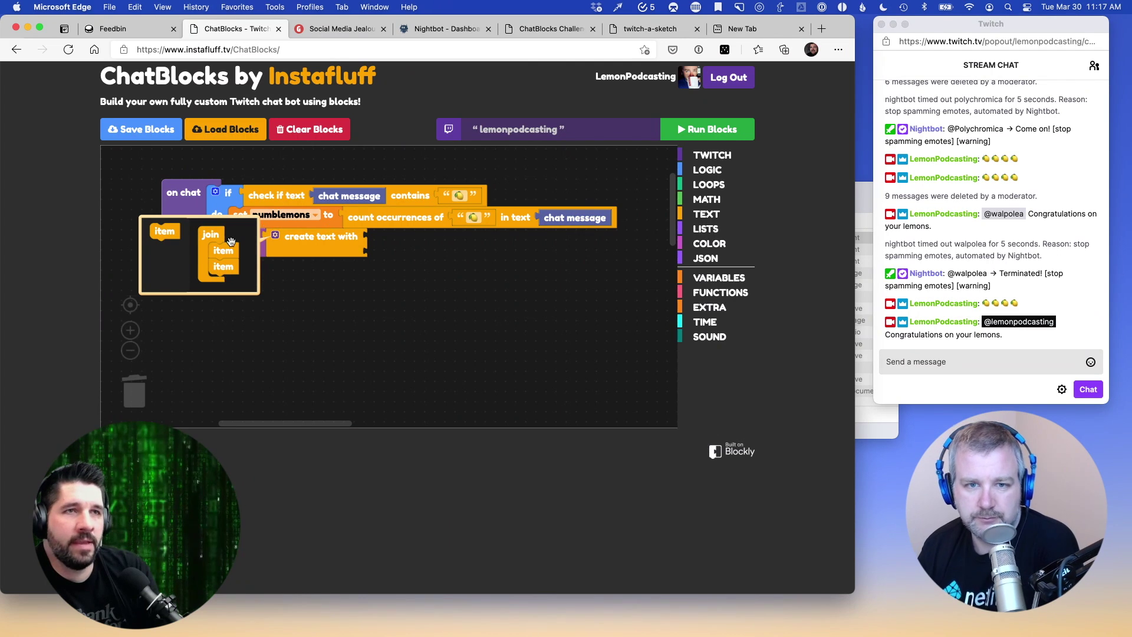
drag(164, 231, 230, 280)
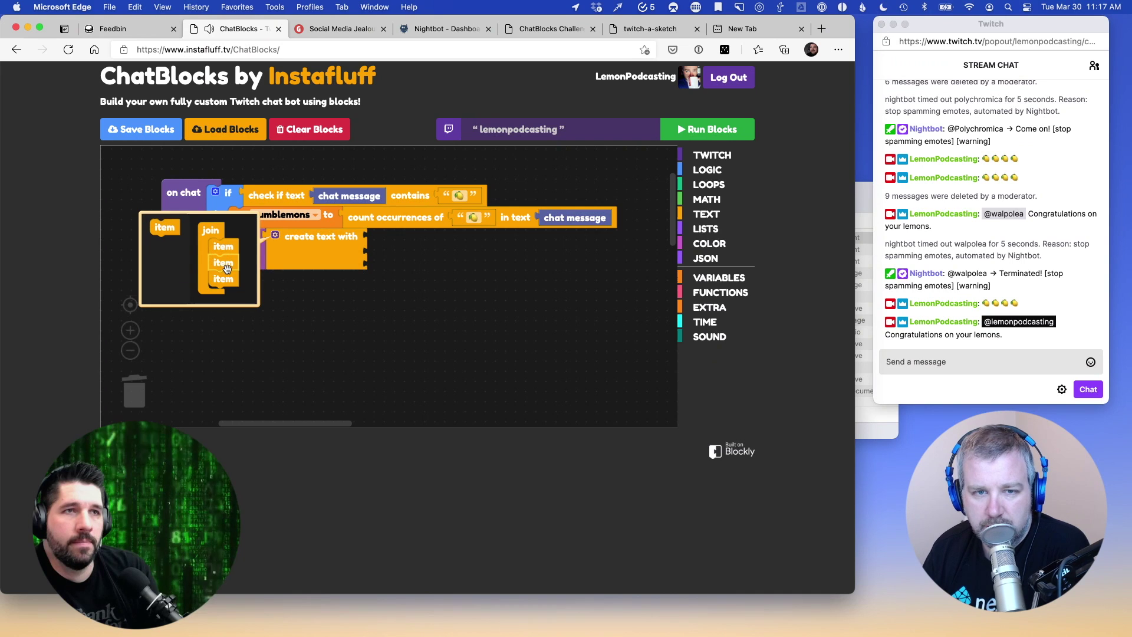
click(274, 237)
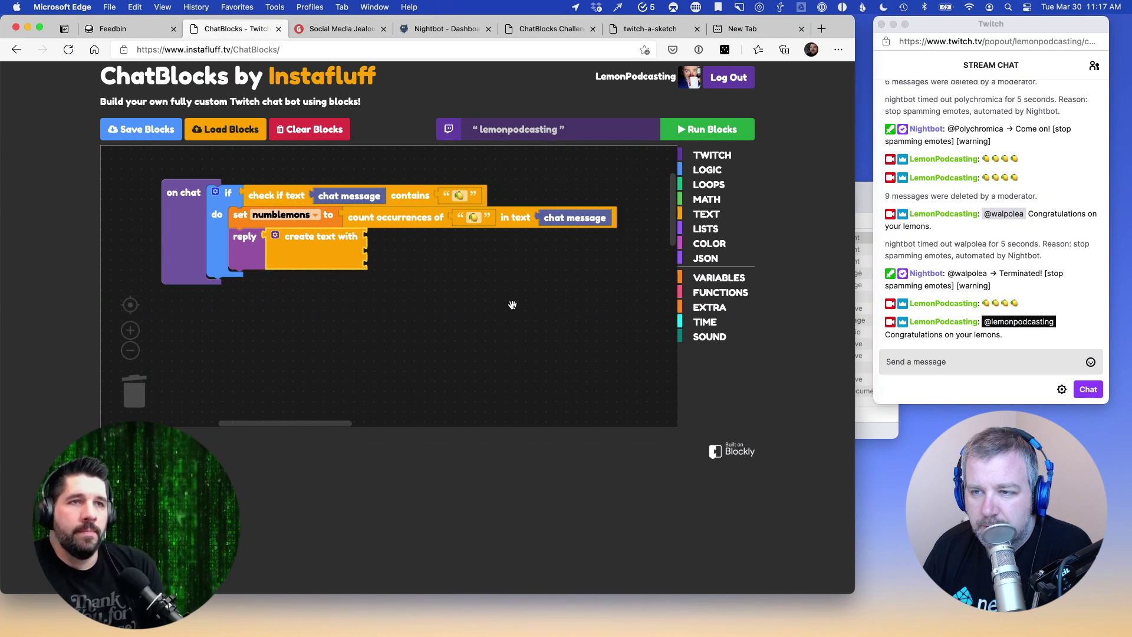
Put a text block reading "Congratulations " in the first slot of the create text with block
click(684, 215)
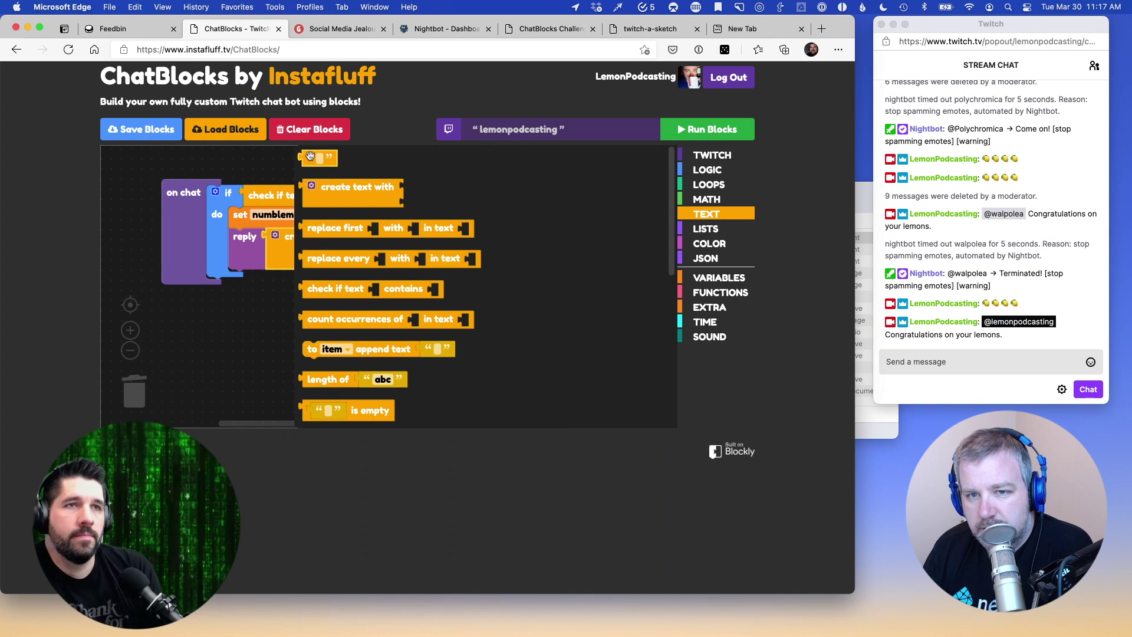
drag(310, 155, 387, 236)
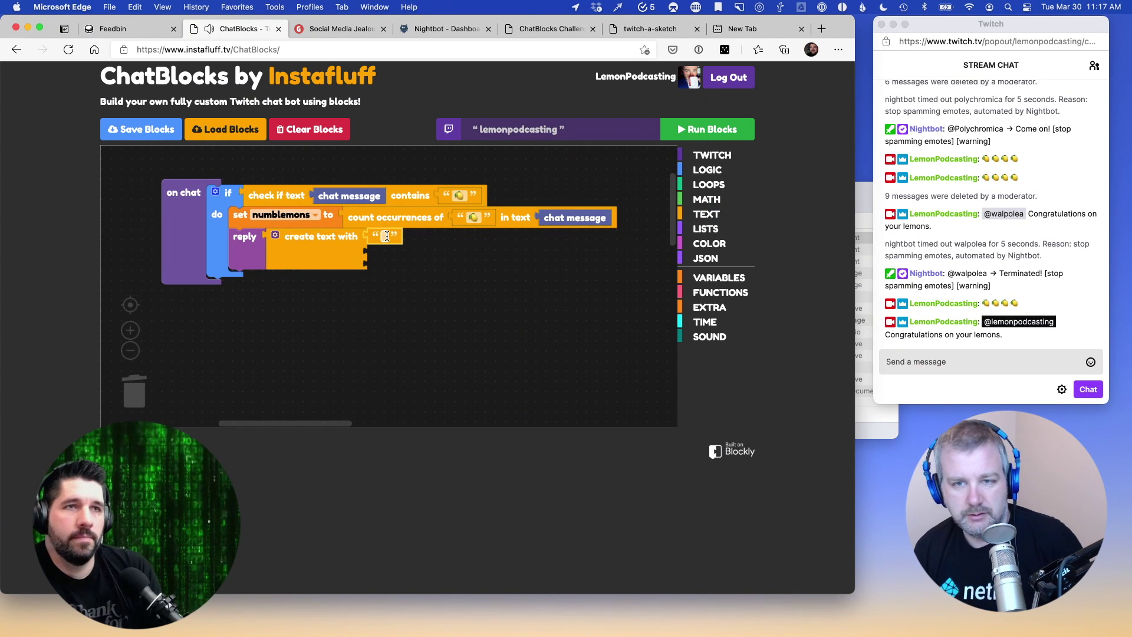
click(386, 235)
text(Congratu)
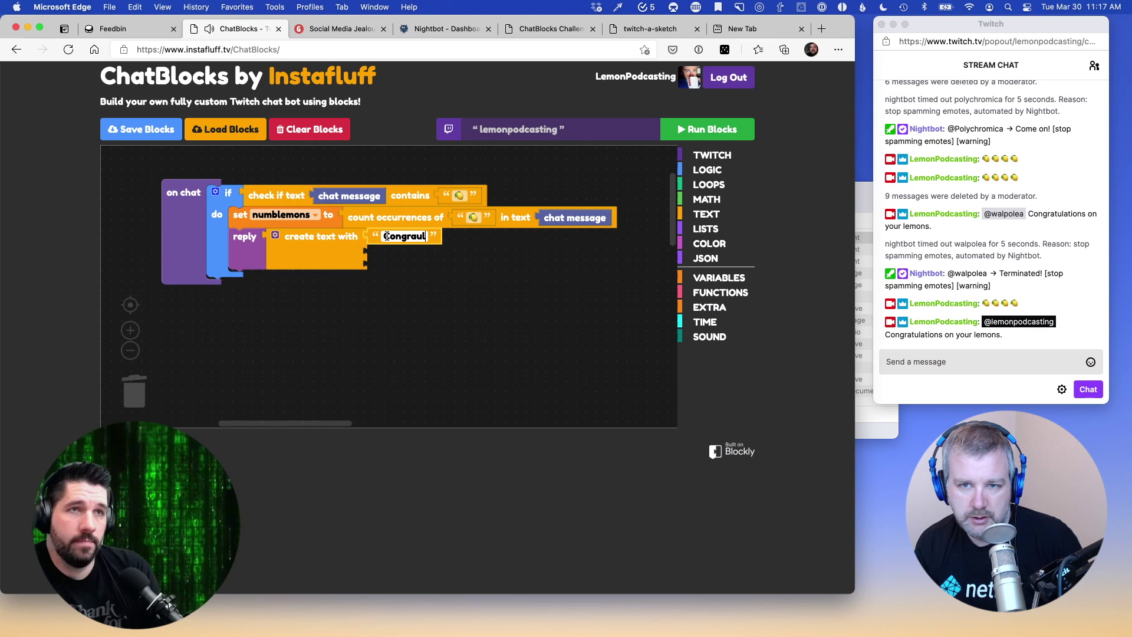
text(lations)
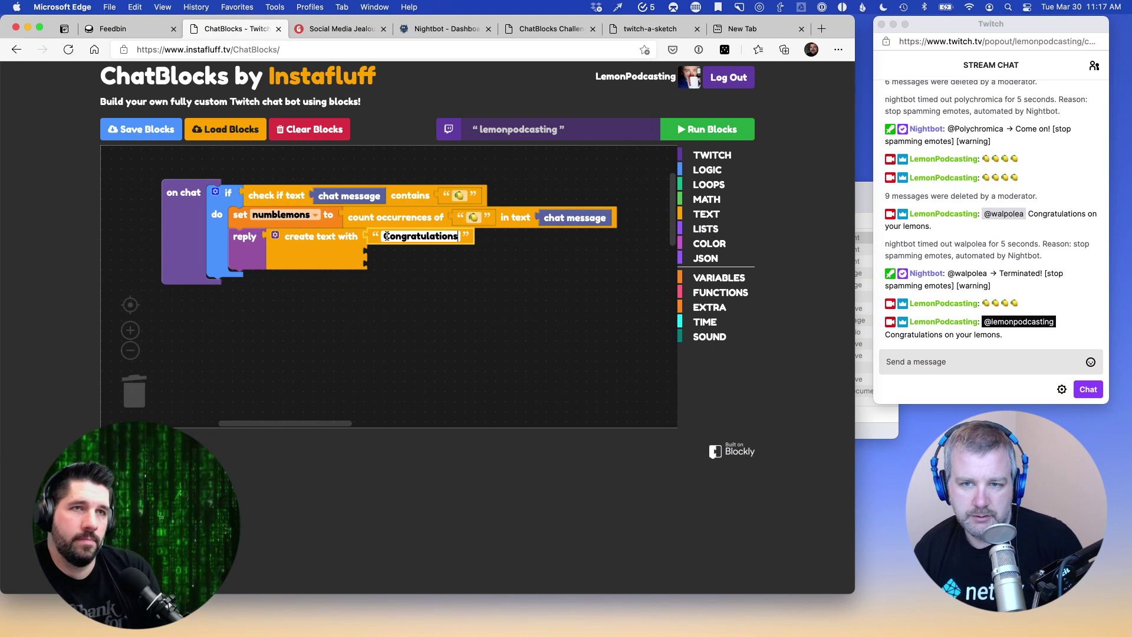
click(373, 260)
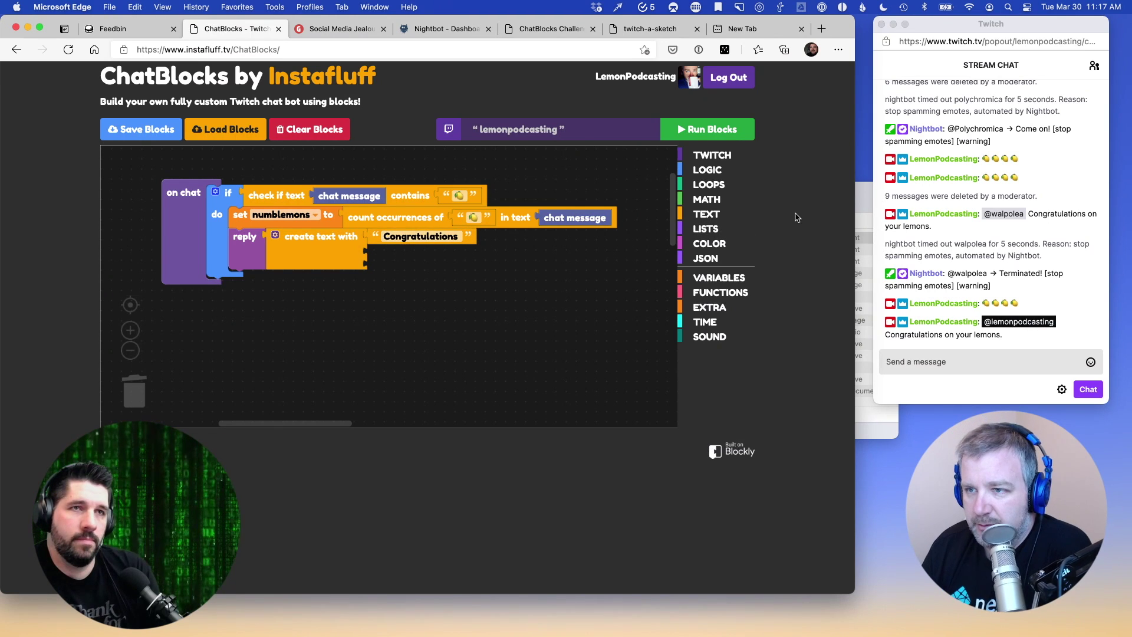
Look through the available Twitch blocks for one to include in the reply text
click(682, 159)
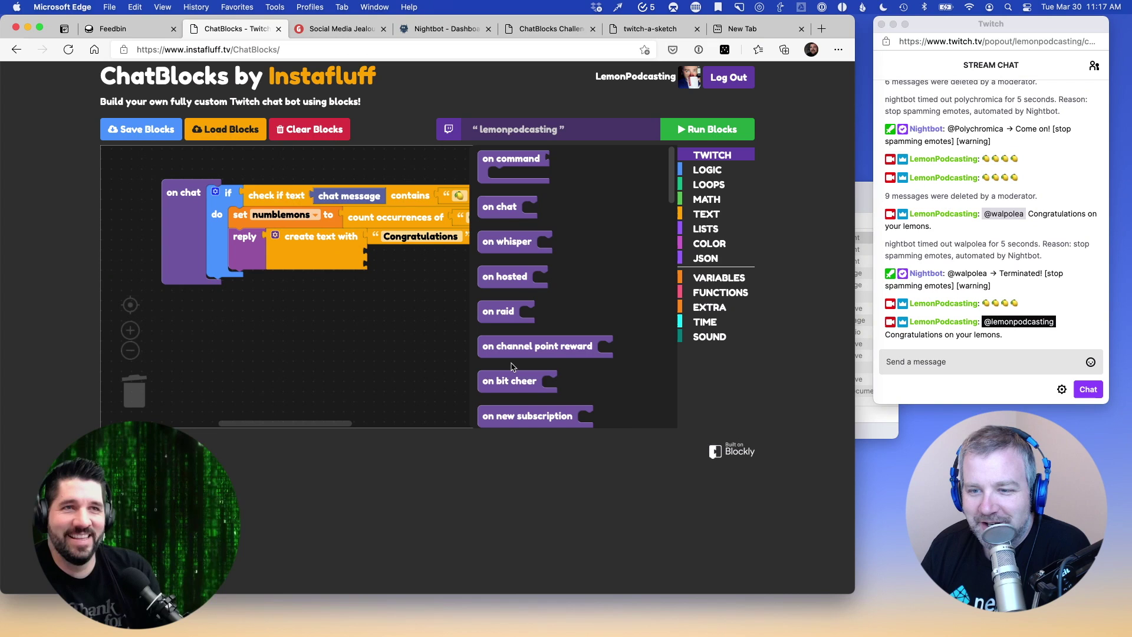
scroll(511, 366, down, 10)
scroll(512, 367, down, 10)
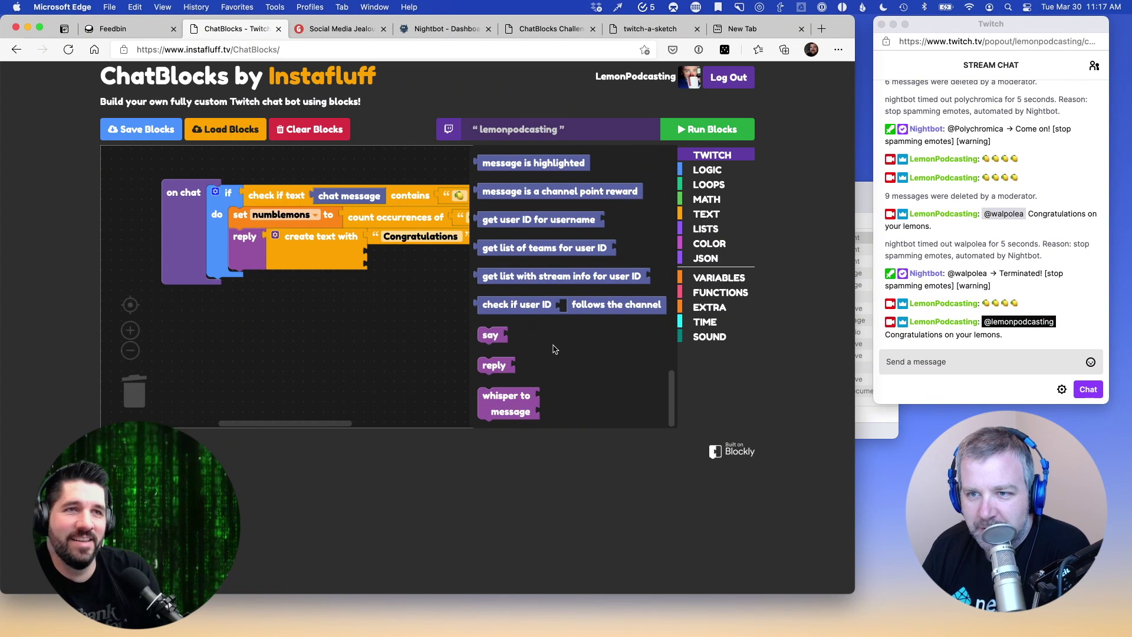
scroll(551, 353, up, 6)
scroll(559, 366, down, 4)
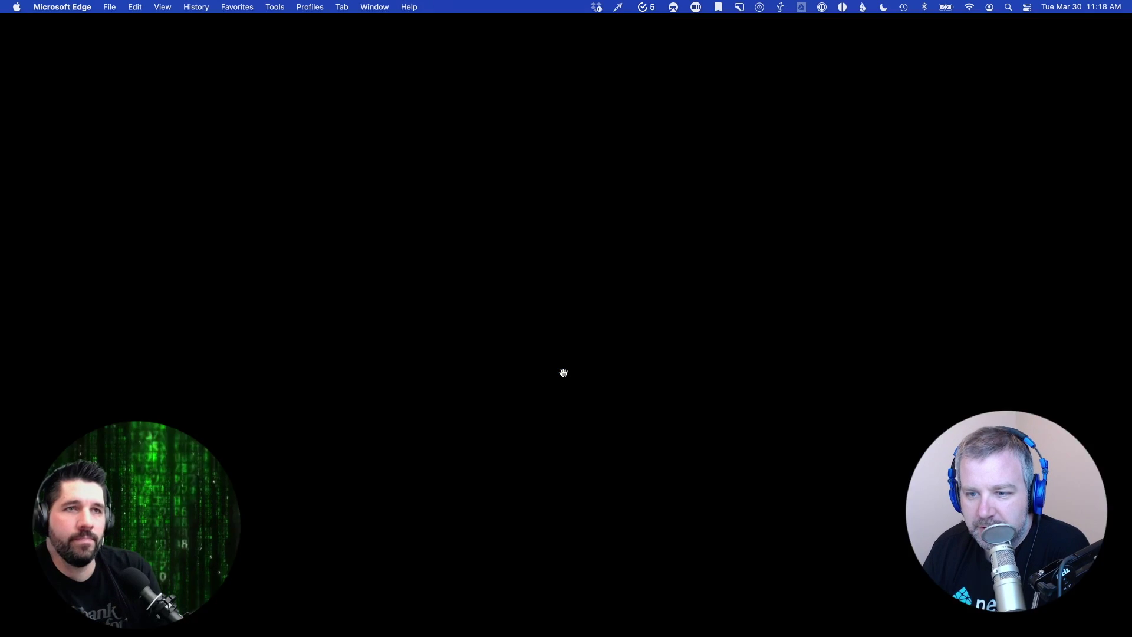
scroll(575, 362, up, 5)
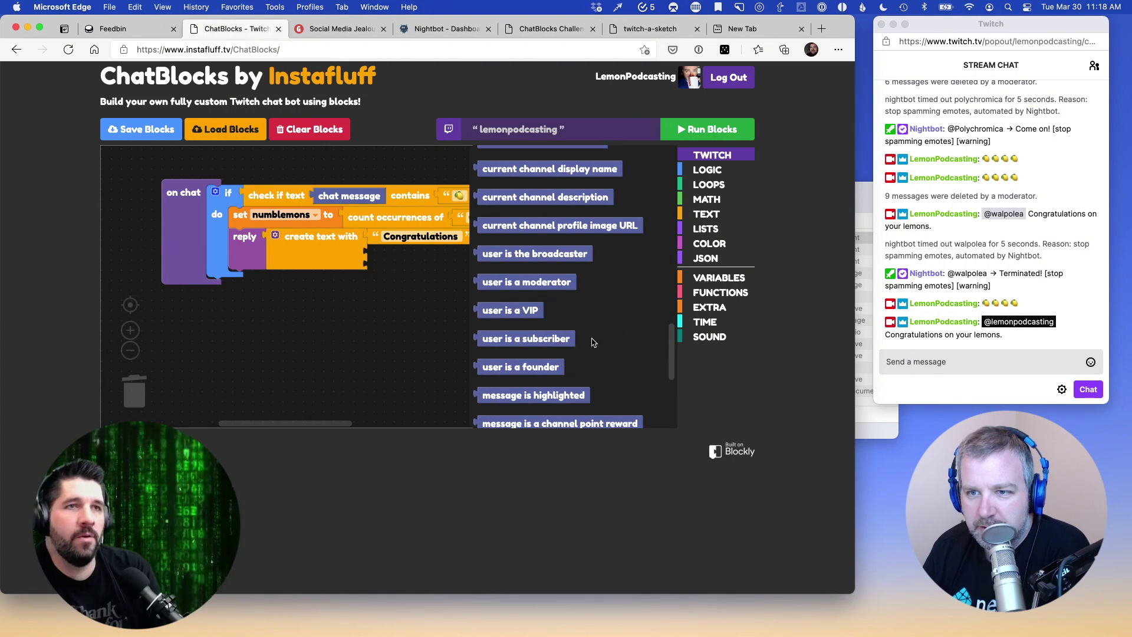
scroll(578, 338, up, 6)
click(572, 331)
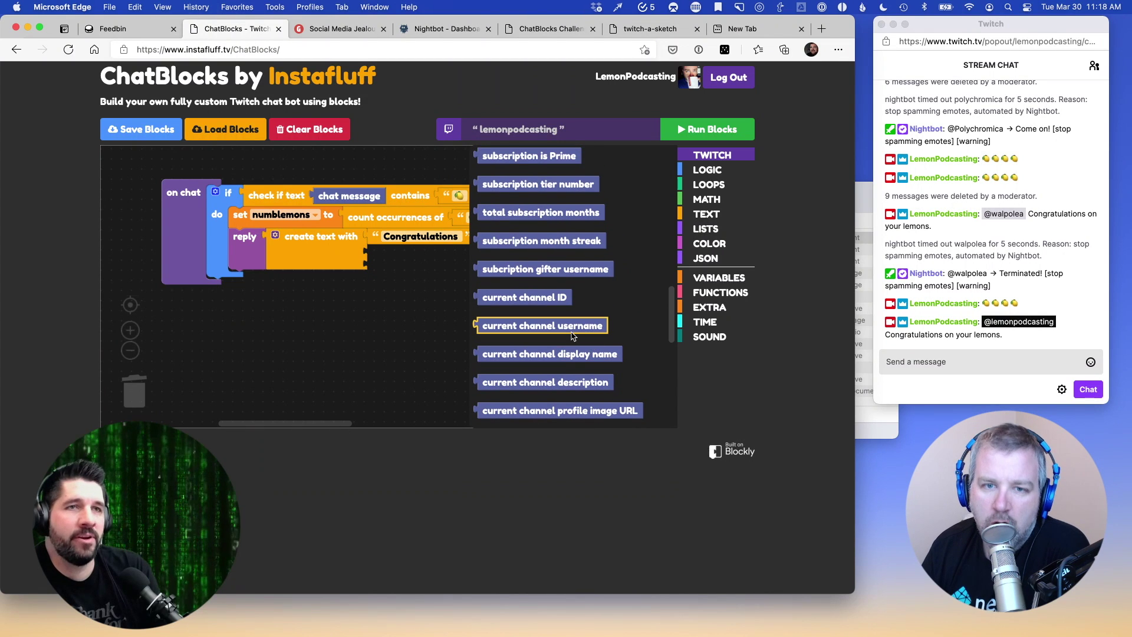
click(399, 326)
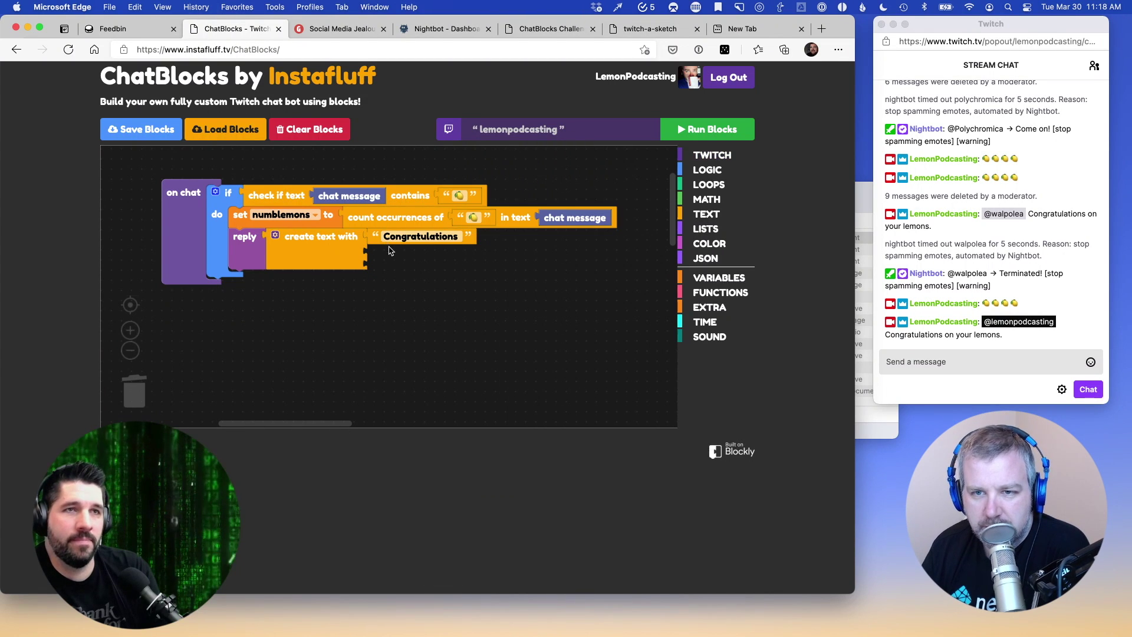
Change the first text item of the reply to " congratulations on your ", with a lowercase c and a leading space
click(443, 237)
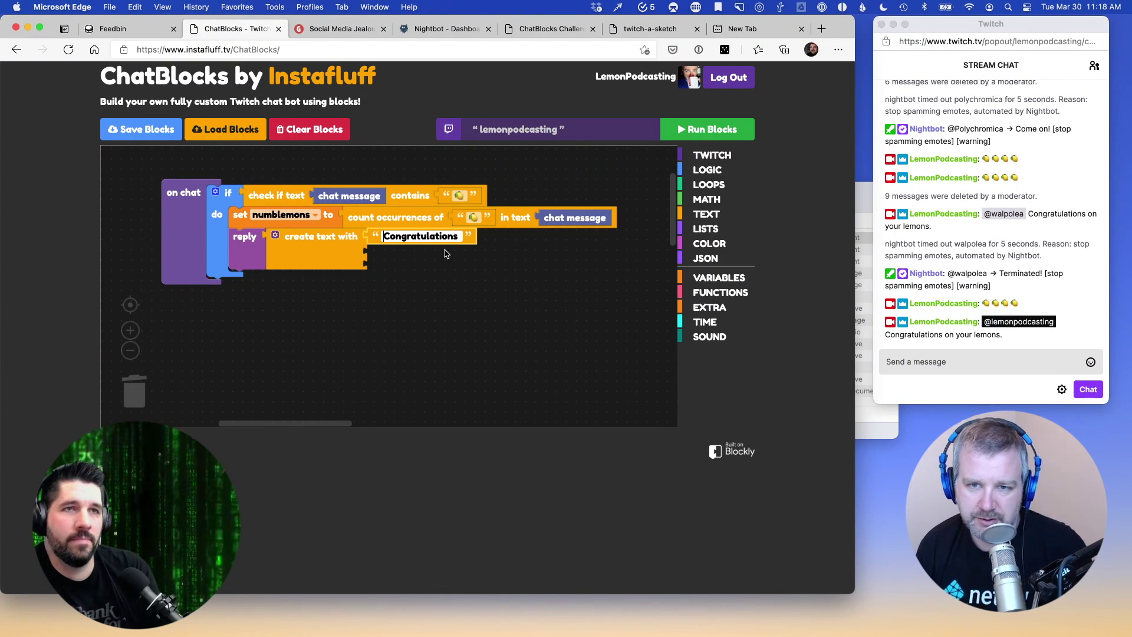
key(Delete)
text(c)
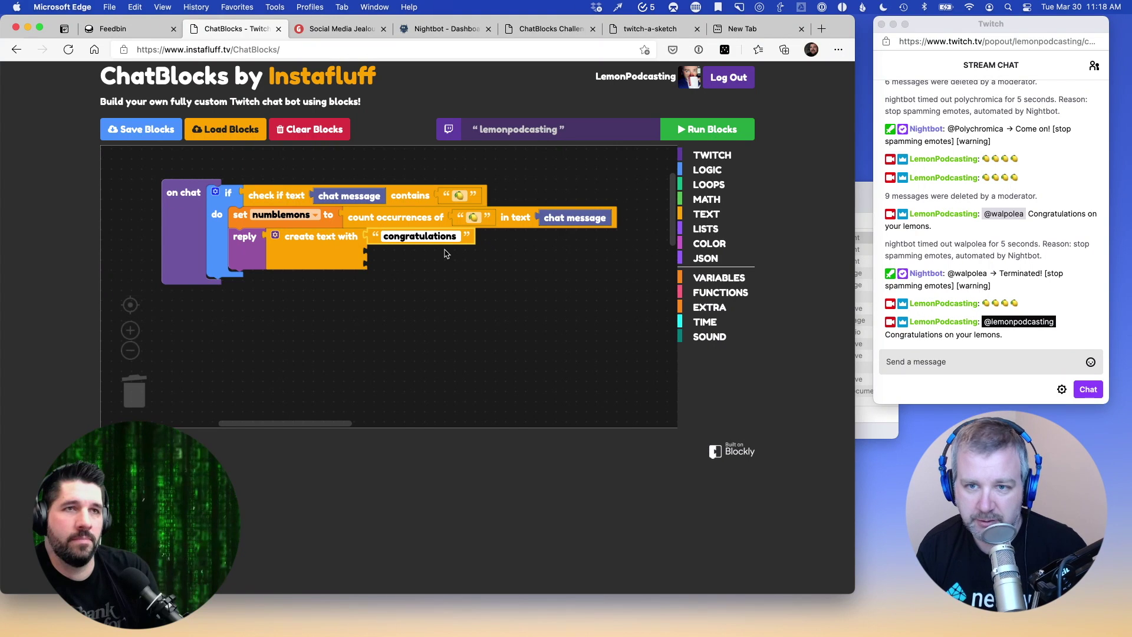
key(BackSpace)
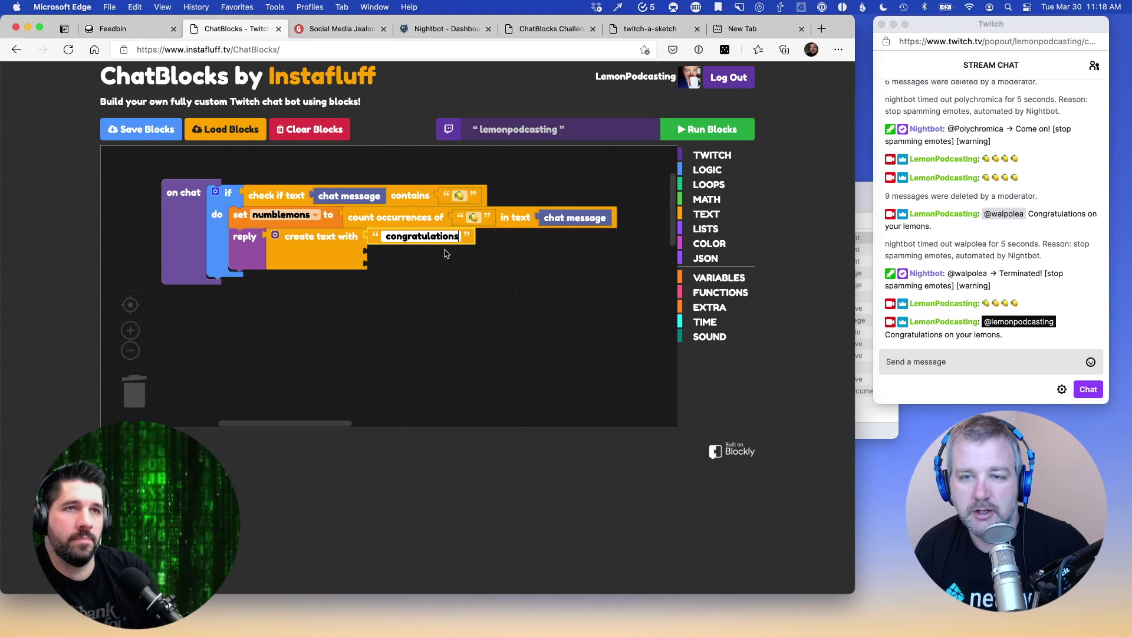
text(on your)
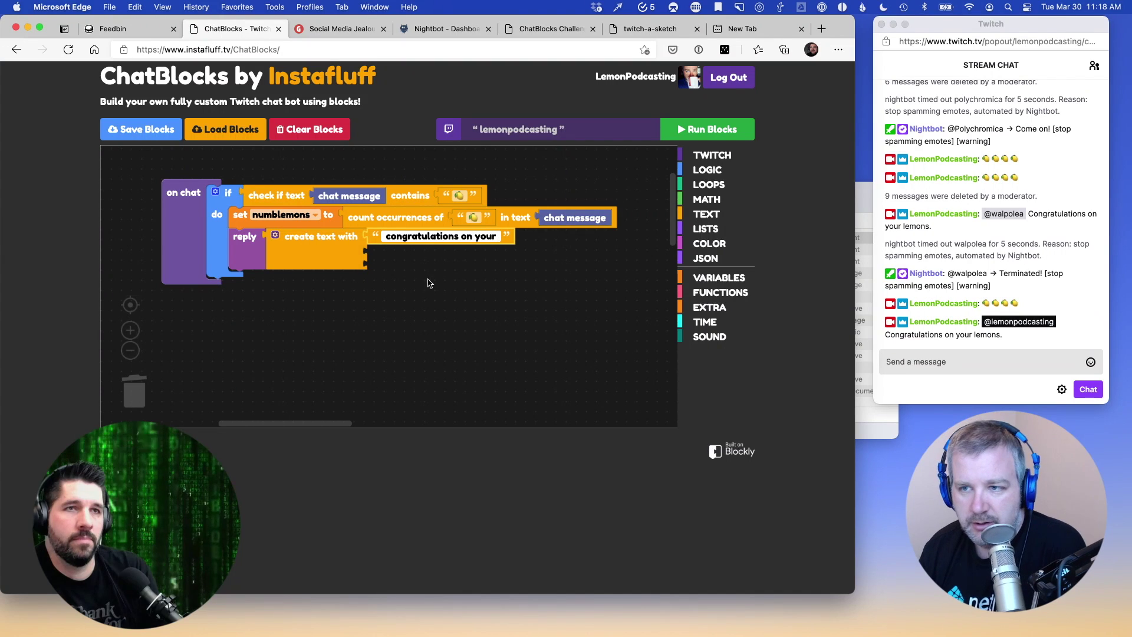
click(384, 267)
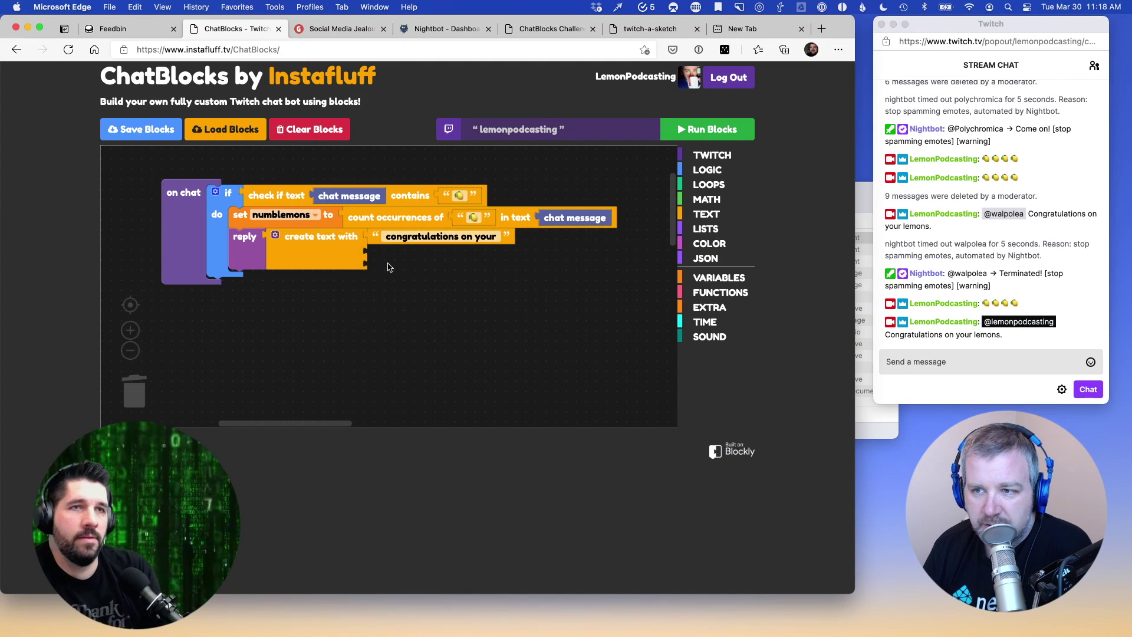
Fill the second slot of the reply text with the numblemons variable and the third with " - that's a lot of lemons."
click(716, 278)
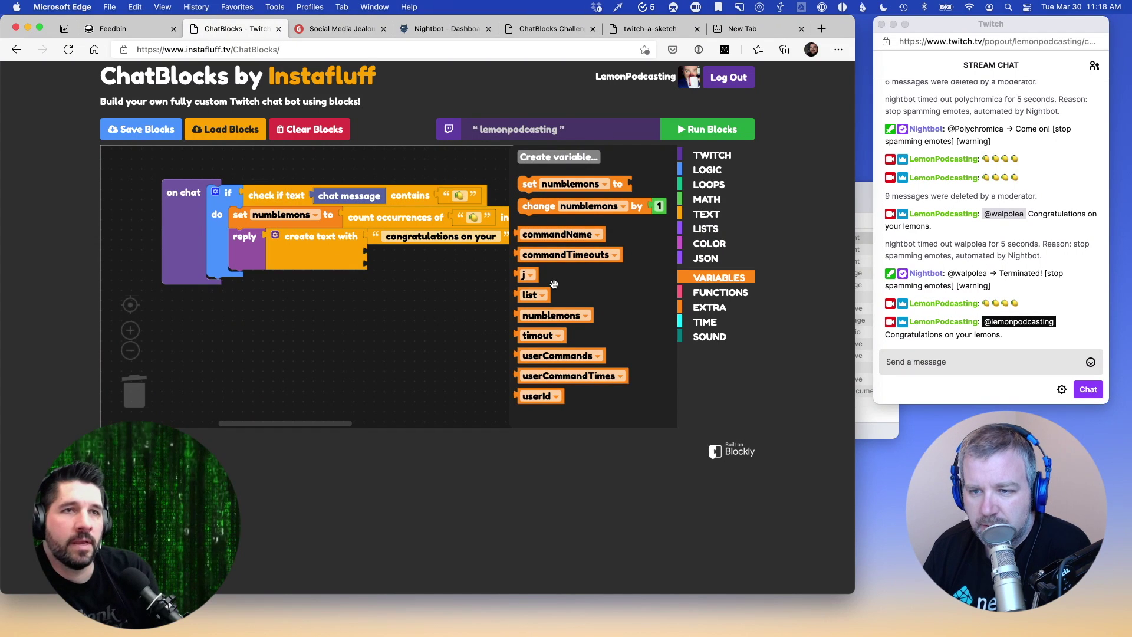
drag(515, 314, 372, 251)
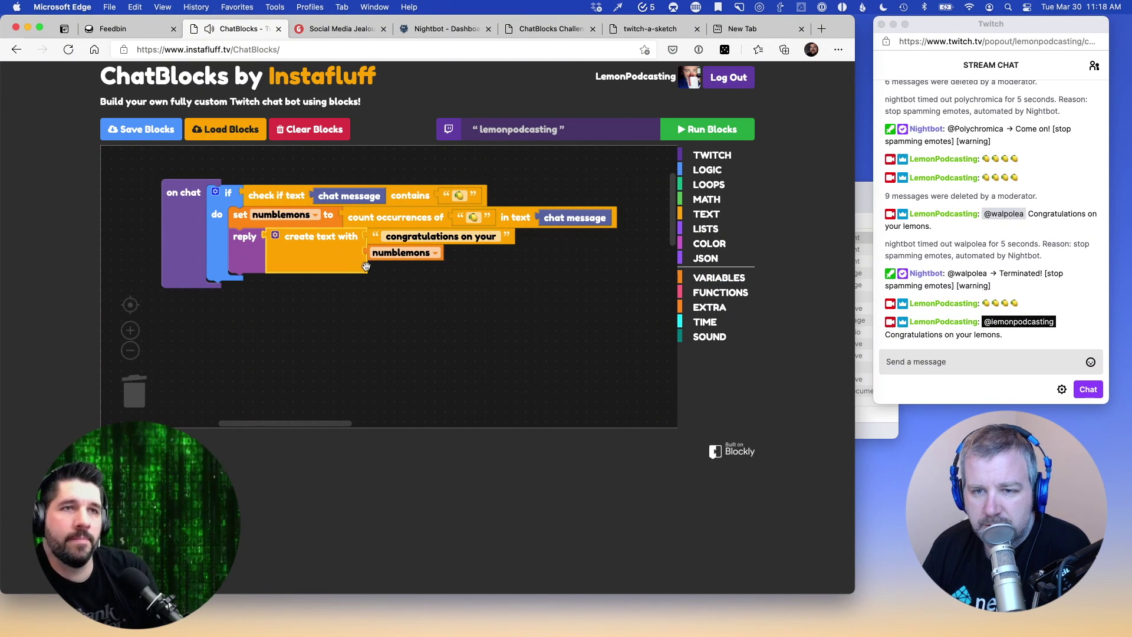
click(705, 214)
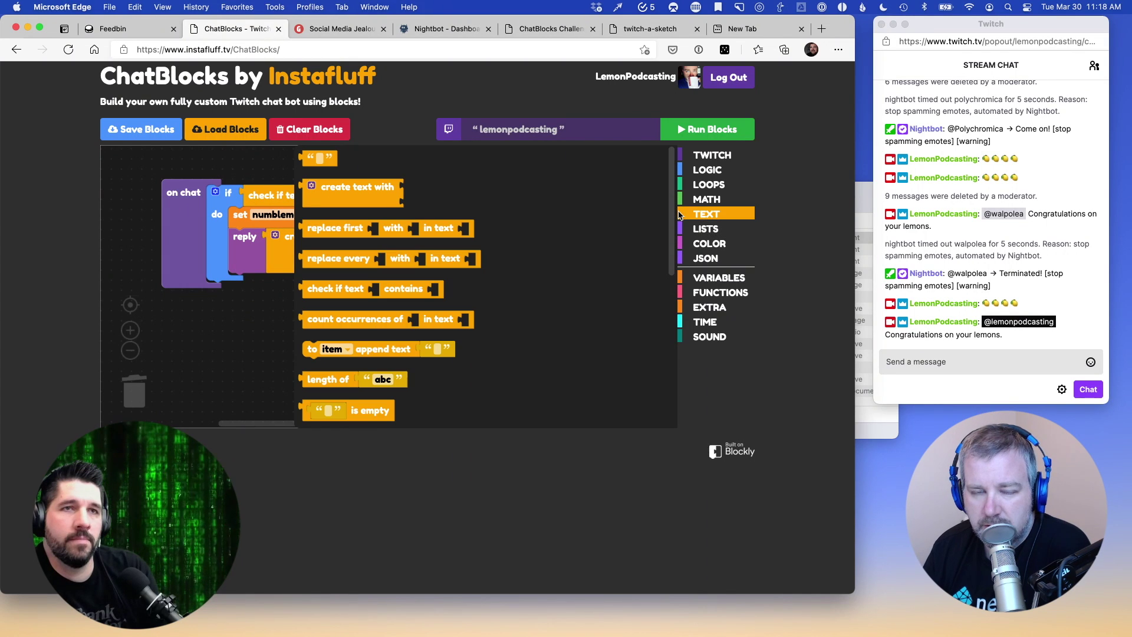
drag(313, 164, 375, 266)
click(381, 266)
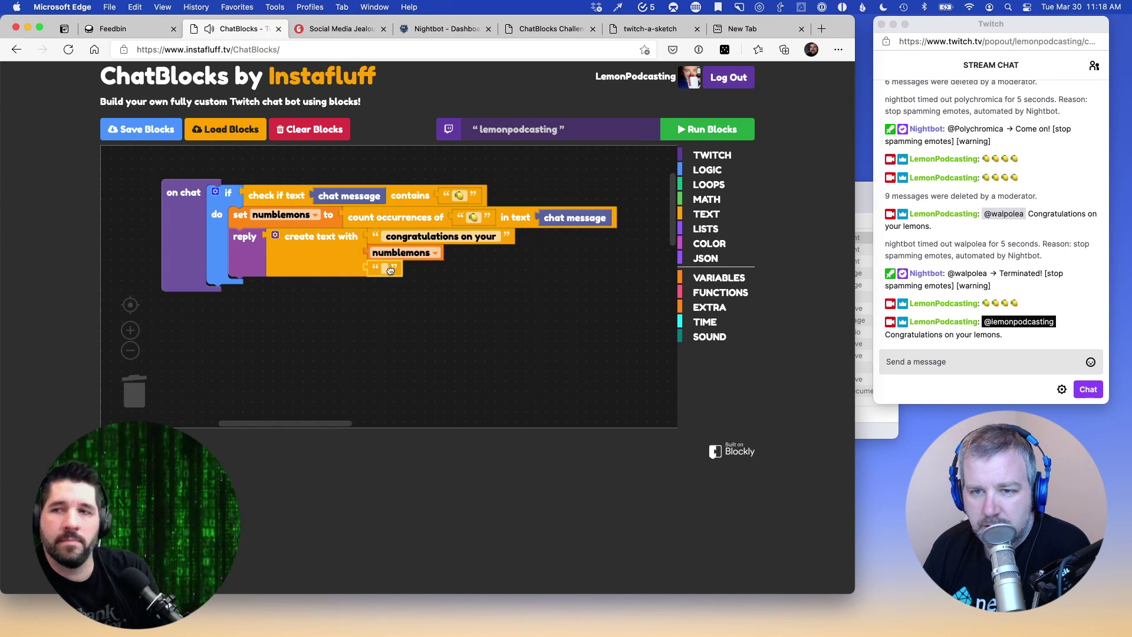
text(-)
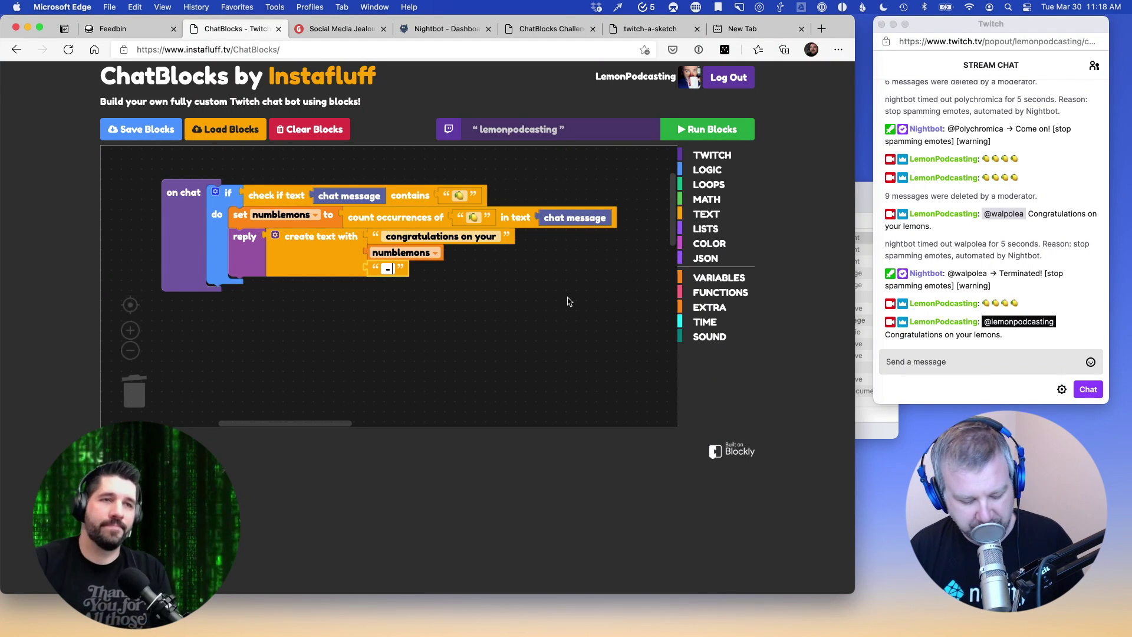
text(that's a lot)
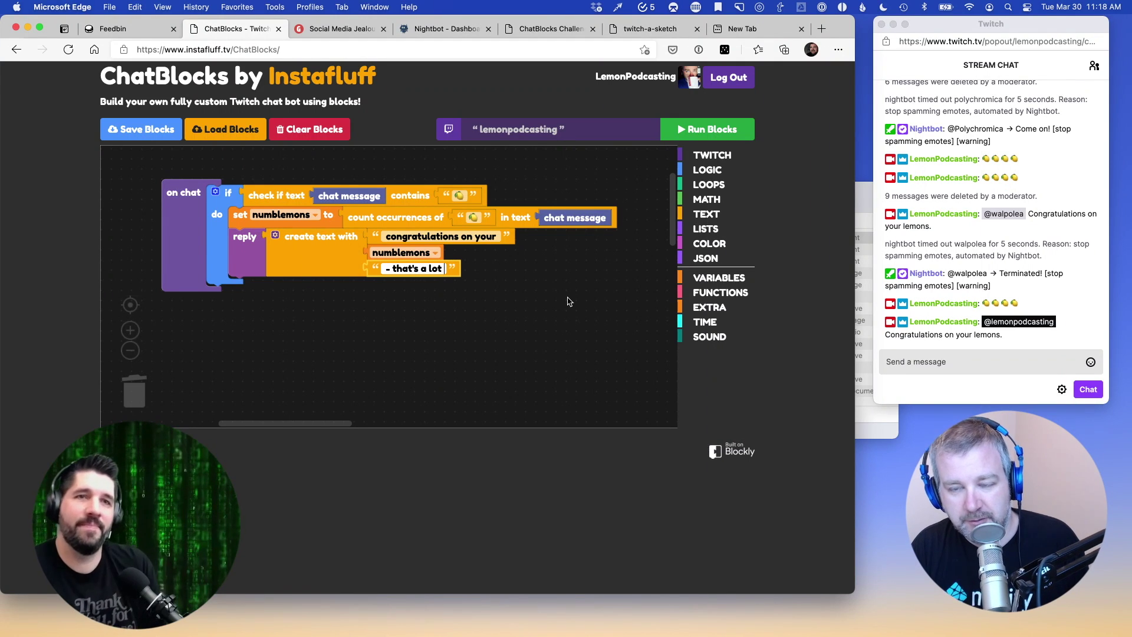
text( of lemons.)
click(563, 370)
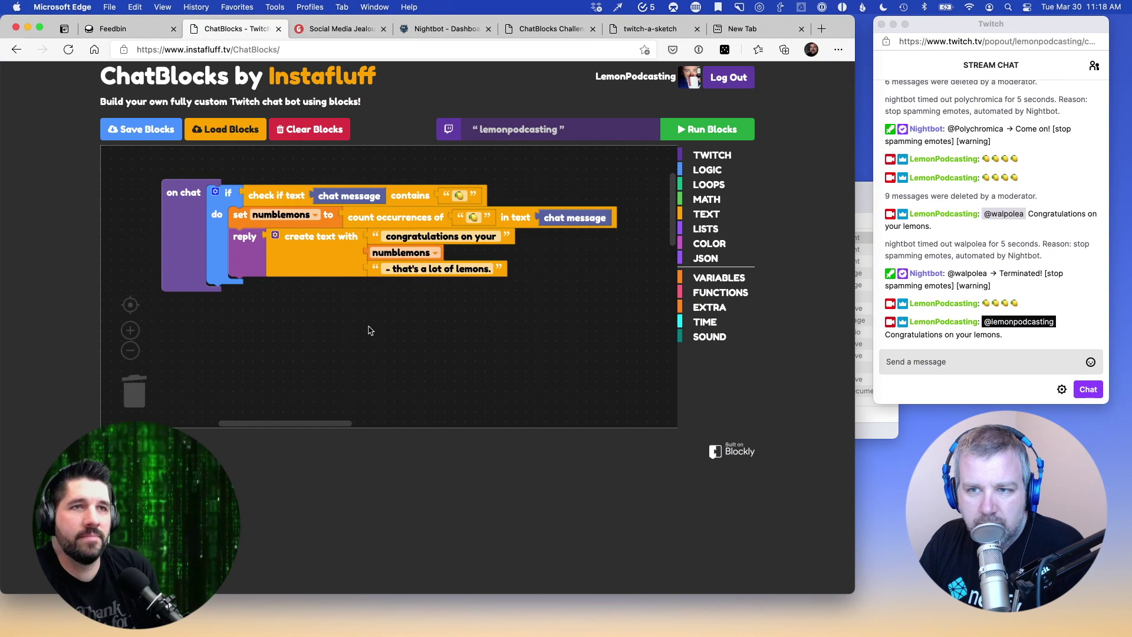
Re-enter the lemon emoji as the text that the chat message check looks for
click(708, 137)
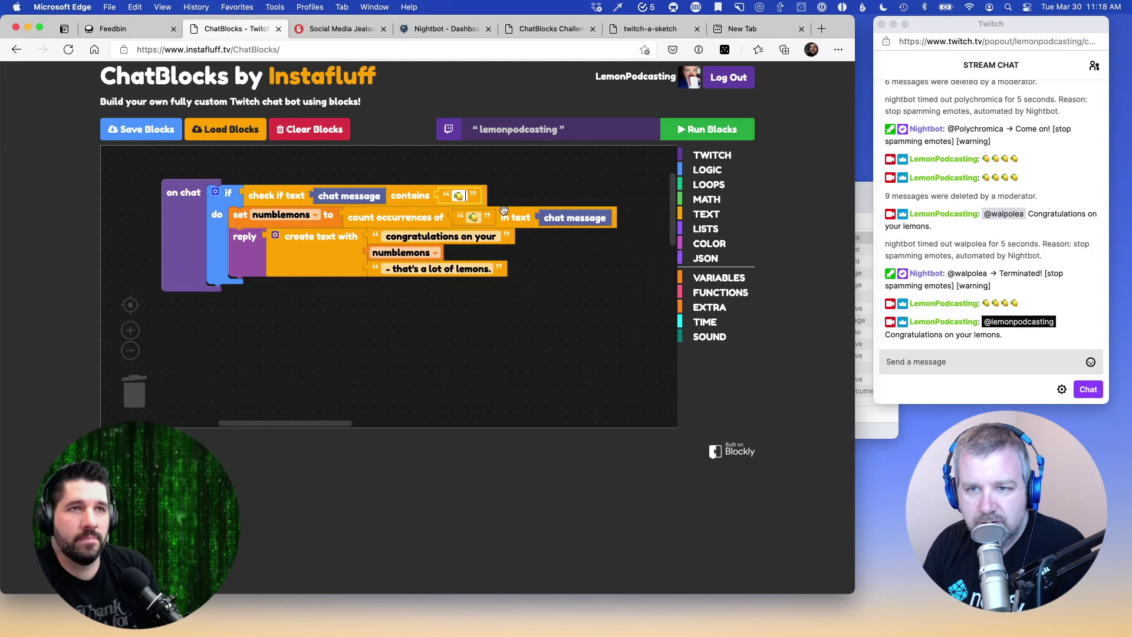
key(BackSpace)
text(lemon)
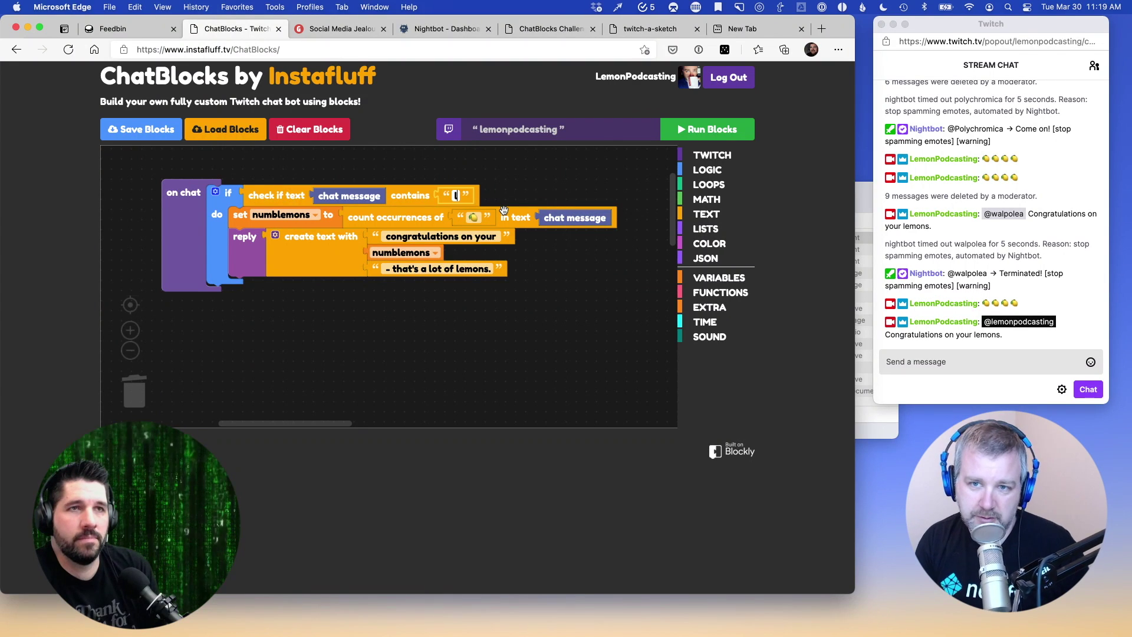
text(🍋)
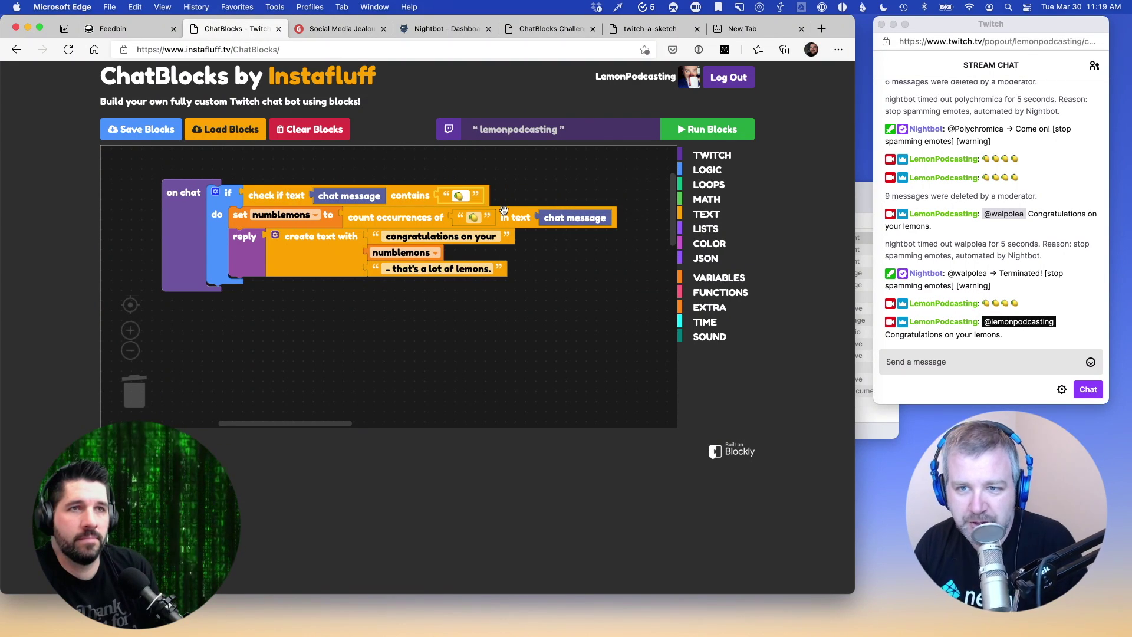
key(BackSpace)
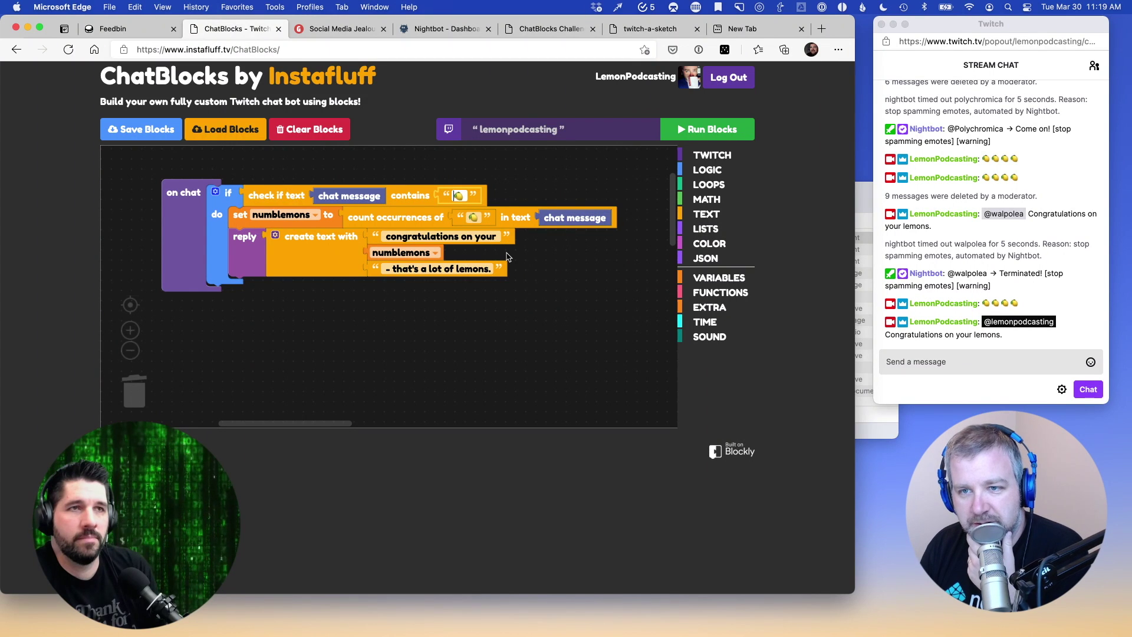
click(546, 336)
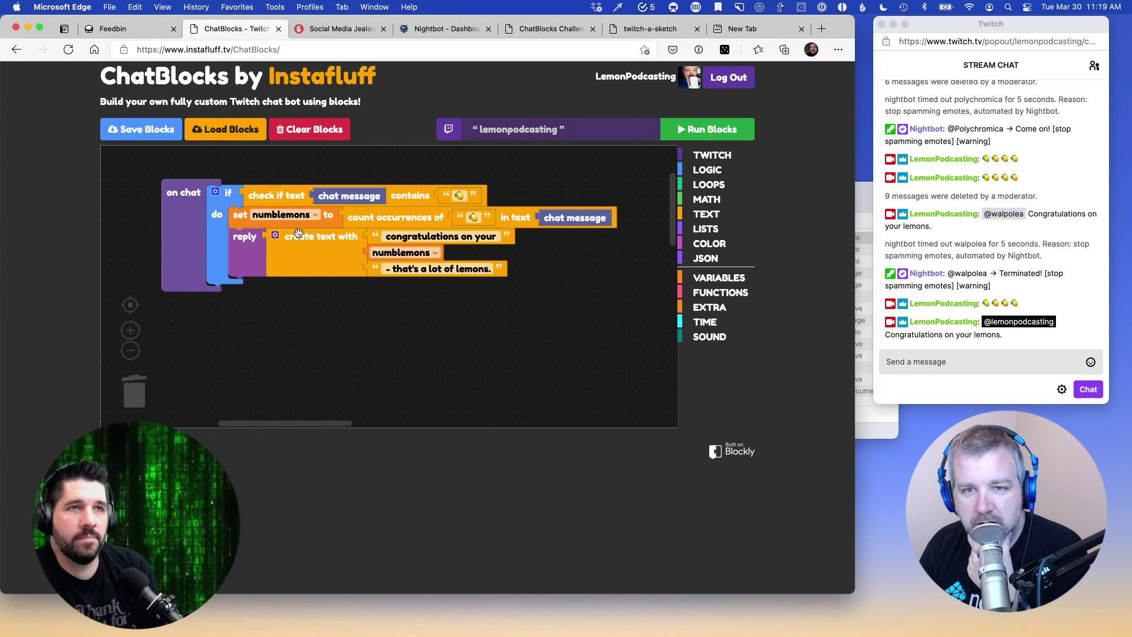
Run the blocks on the lemonpodcasting channel to test the lemon count reply in chat, and stop them
click(697, 133)
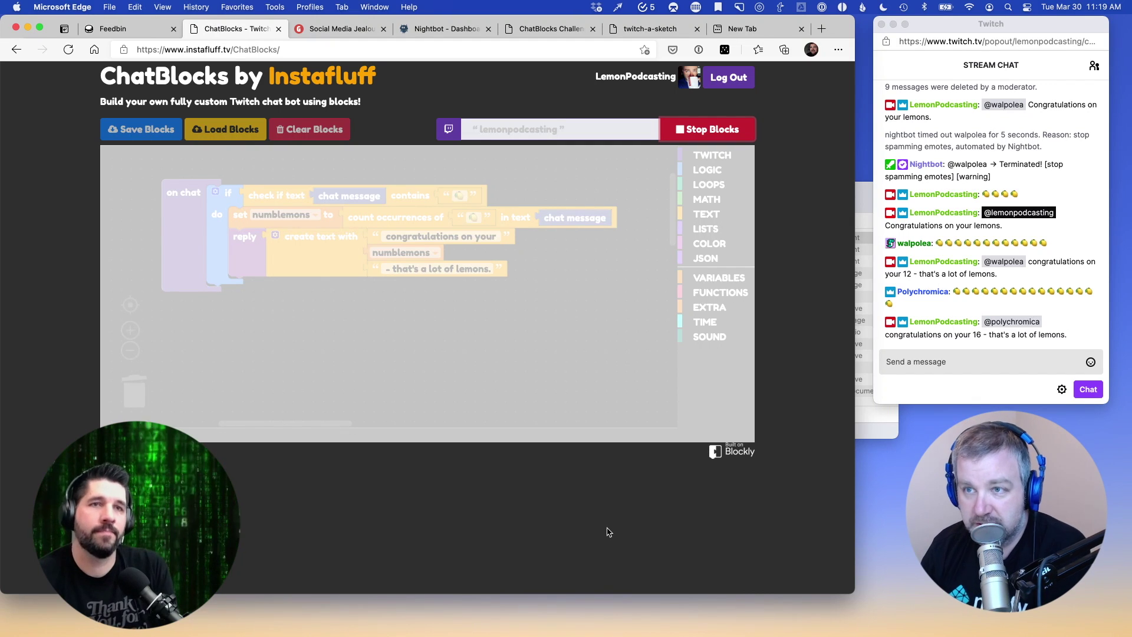
click(695, 129)
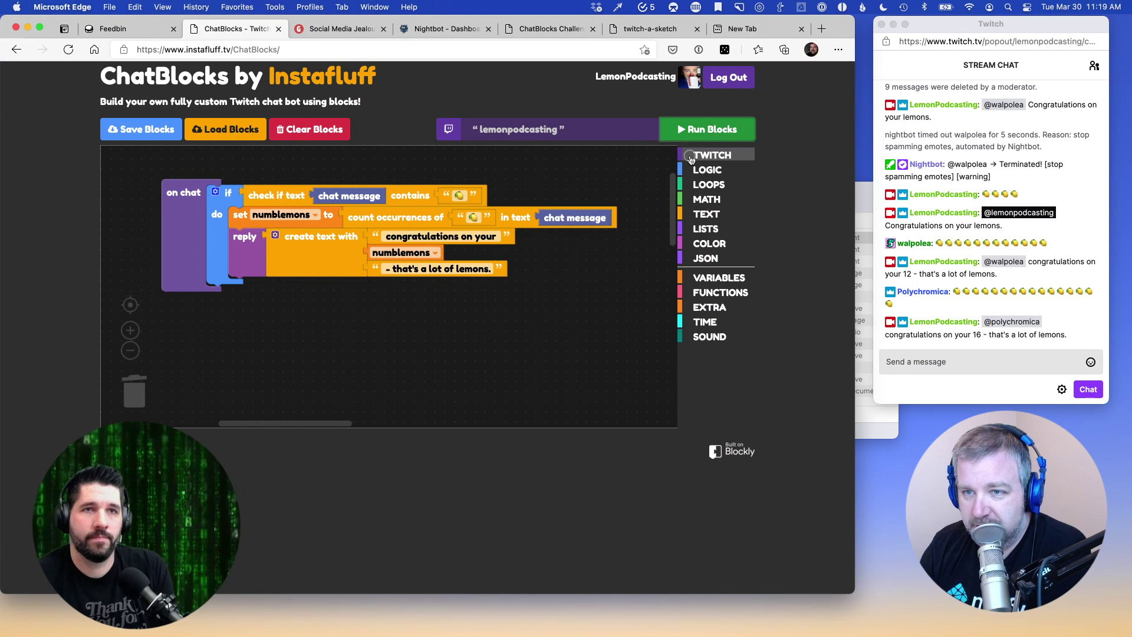
Look through the Twitch blocks from the event triggers to the current channel values, and briefly run and stop the bot
click(712, 155)
scroll(610, 248, down, 10)
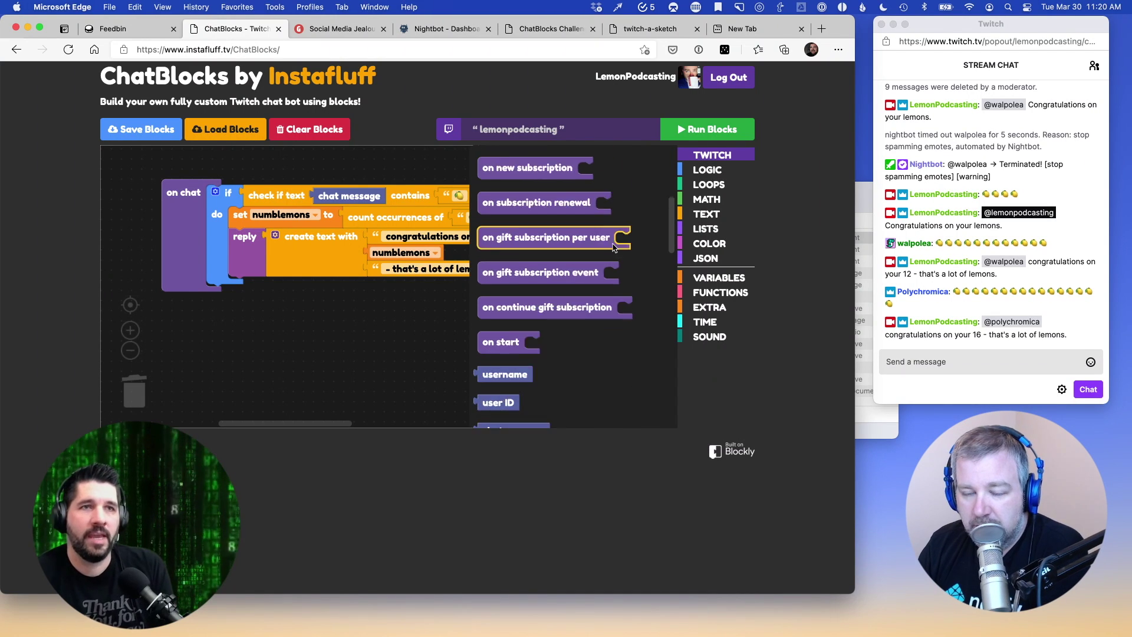
scroll(607, 327, up, 3)
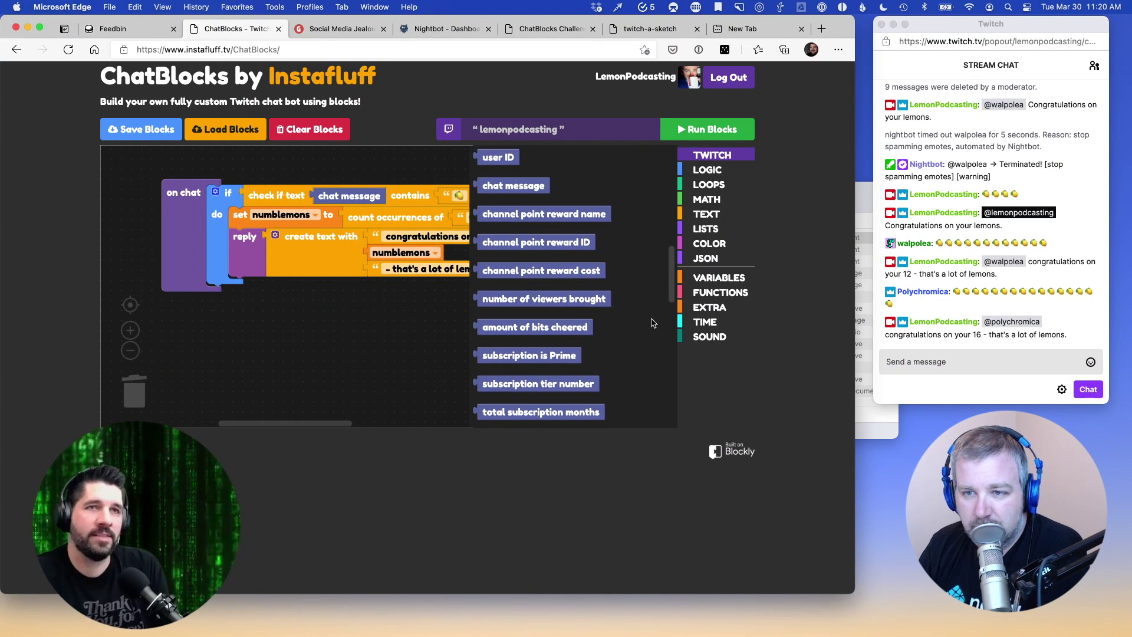
scroll(625, 336, up, 5)
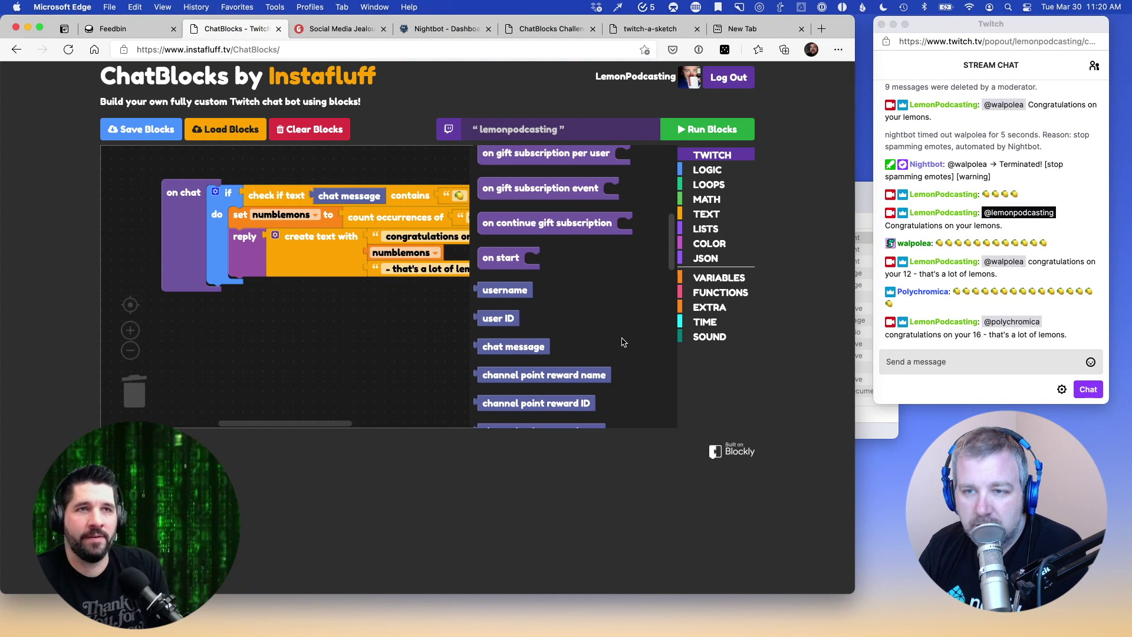
scroll(620, 339, down, 7)
scroll(622, 342, down, 4)
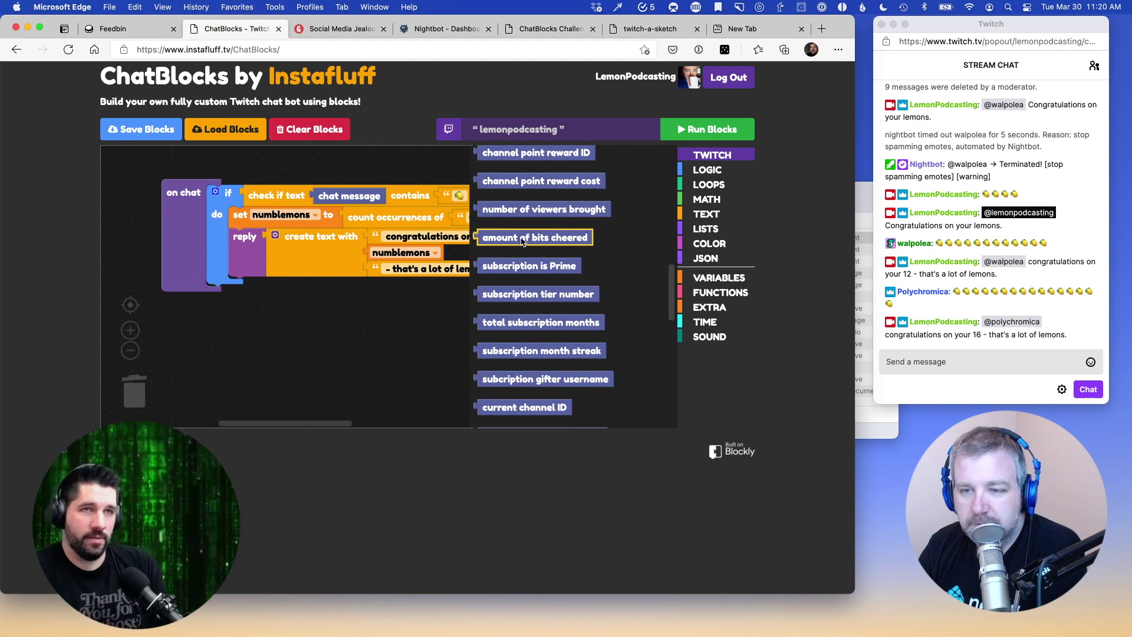
scroll(587, 332, down, 4)
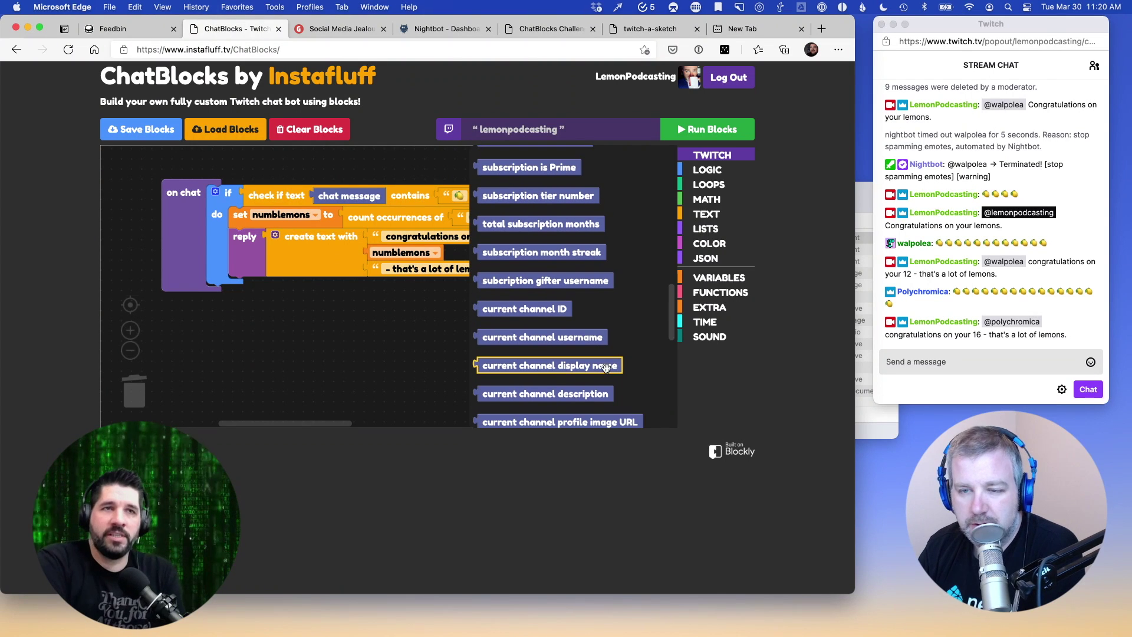
click(708, 130)
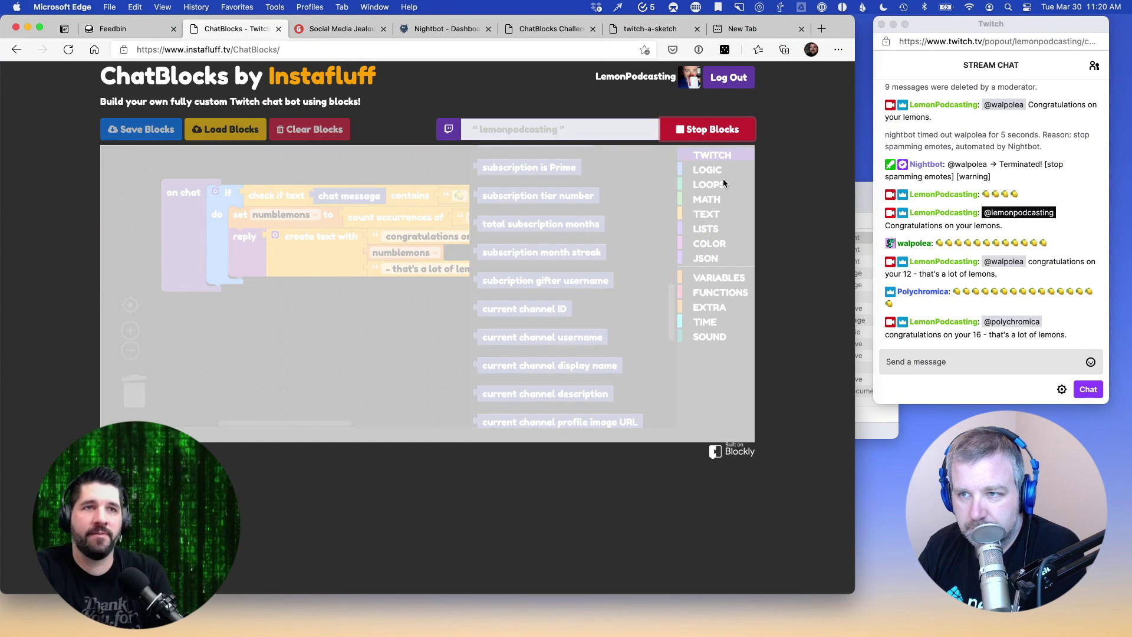
click(709, 128)
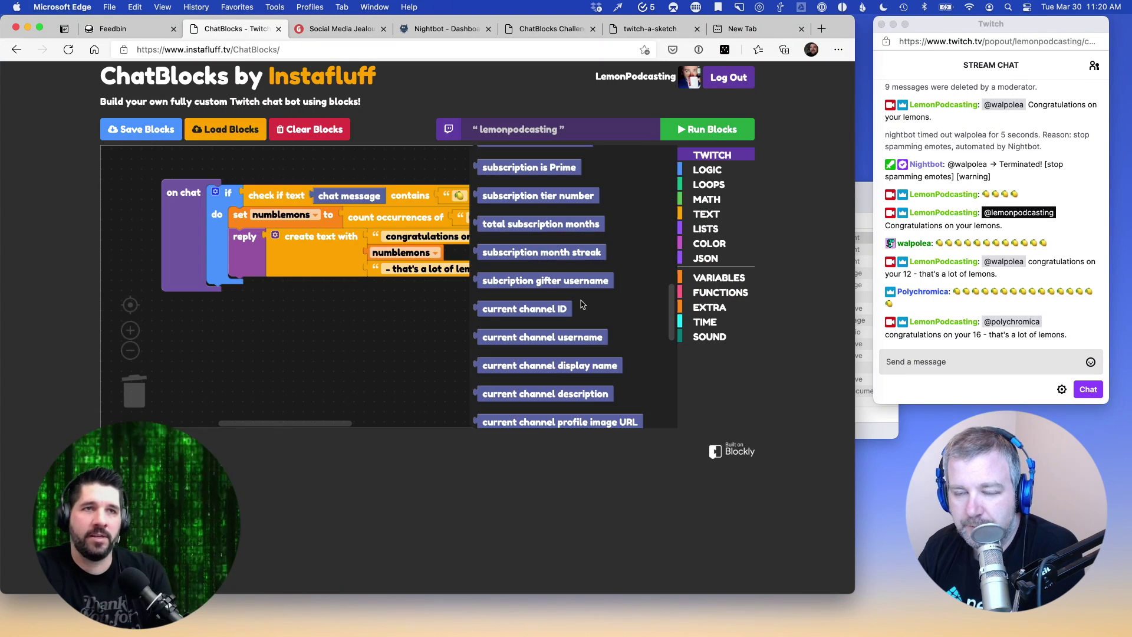
Examine the Twitch blocks for subscriptions, channel details, user roles and sending messages, and close the list
scroll(589, 308, up, 5)
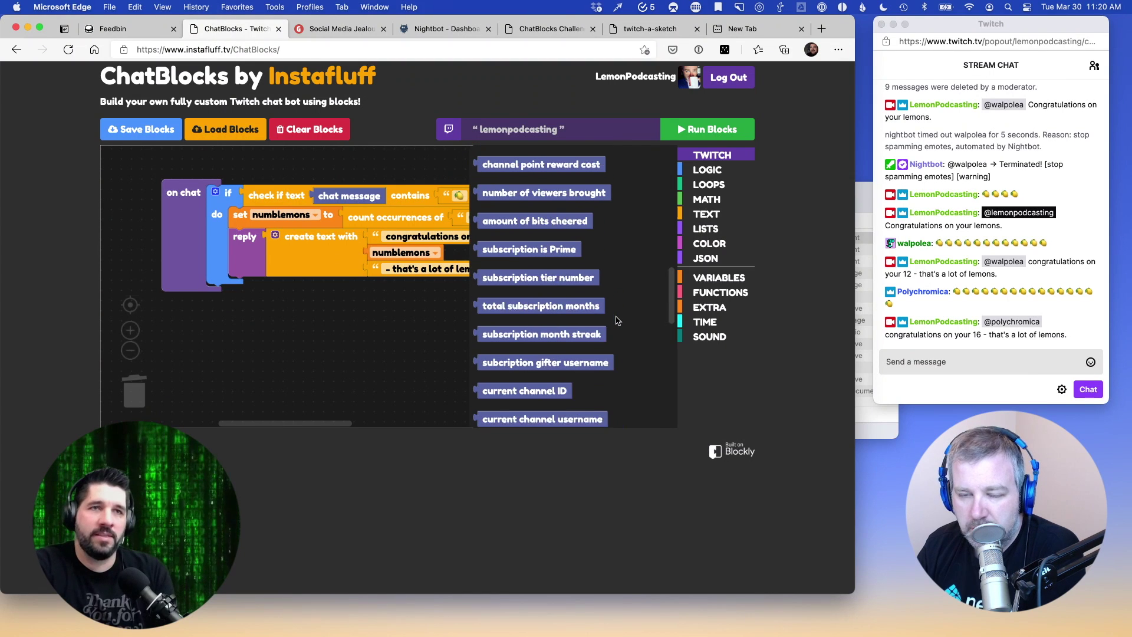
scroll(616, 320, up, 3)
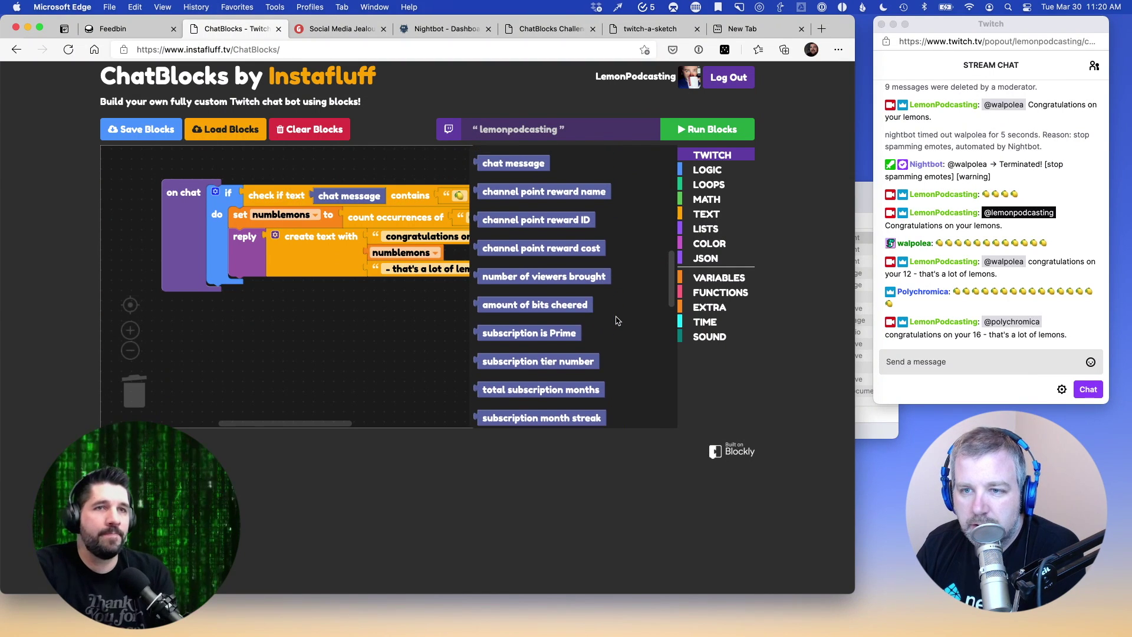
scroll(617, 320, down, 4)
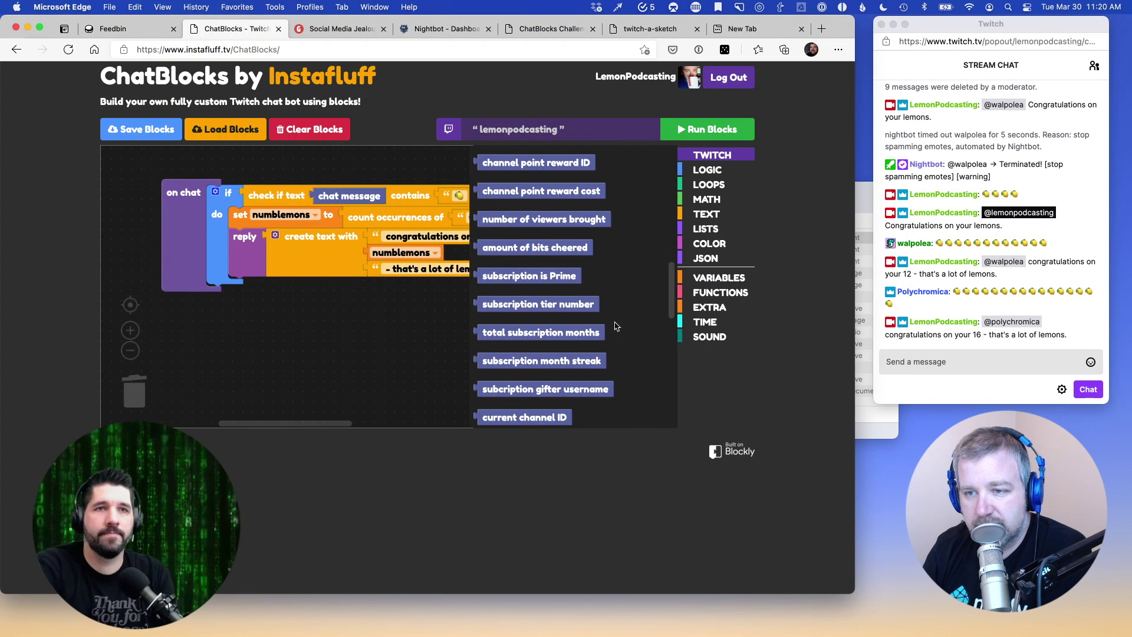
scroll(625, 357, down, 1)
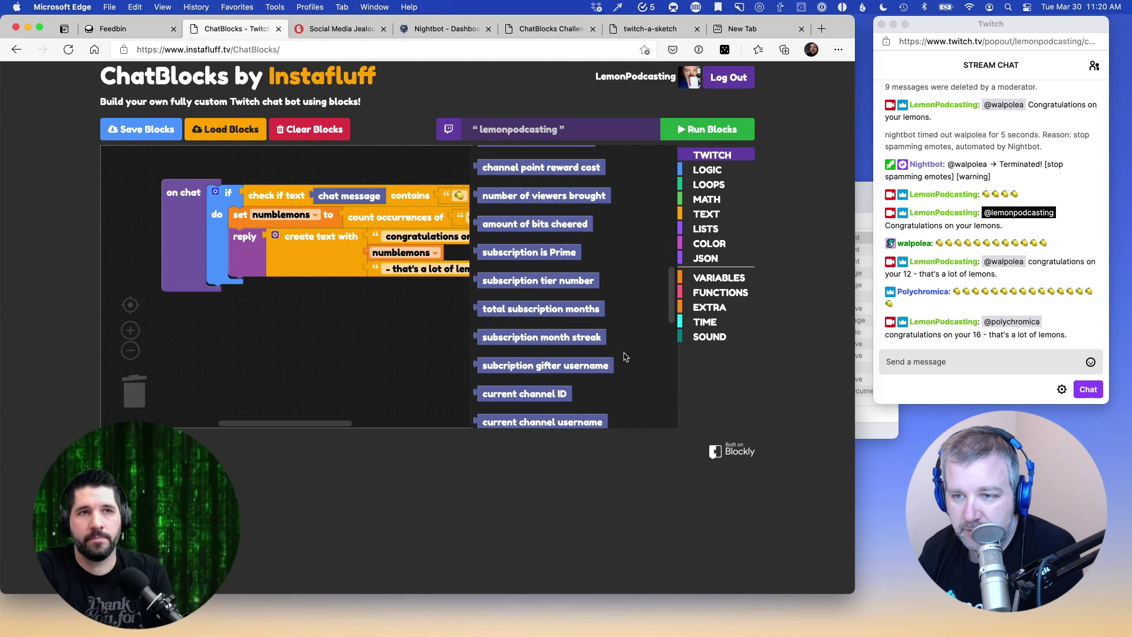
scroll(625, 356, down, 2)
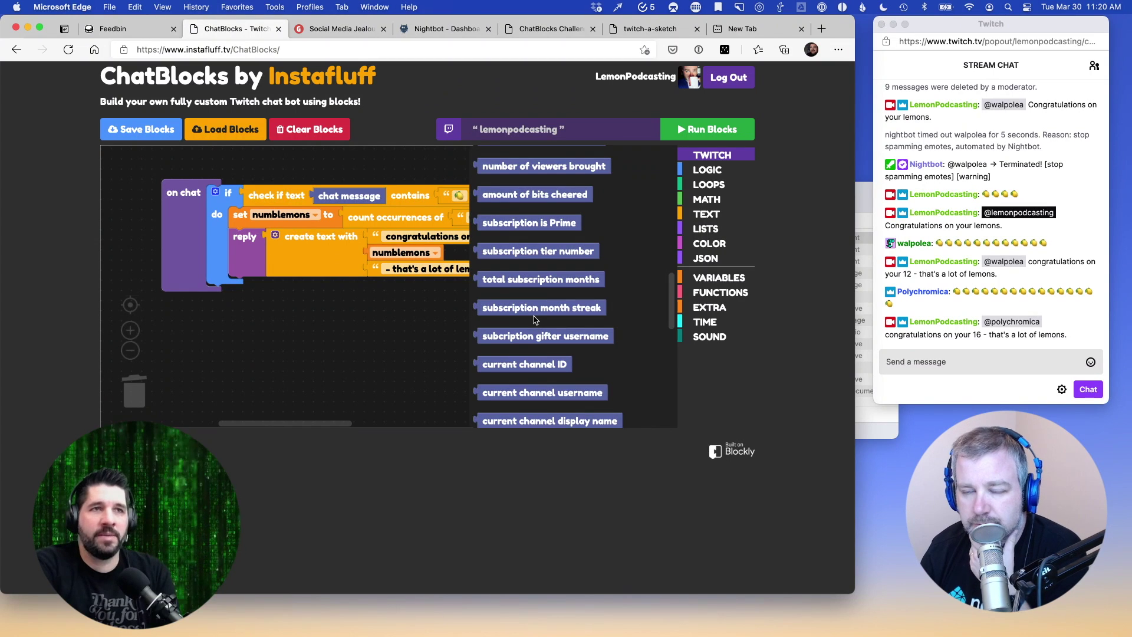
scroll(533, 320, down, 5)
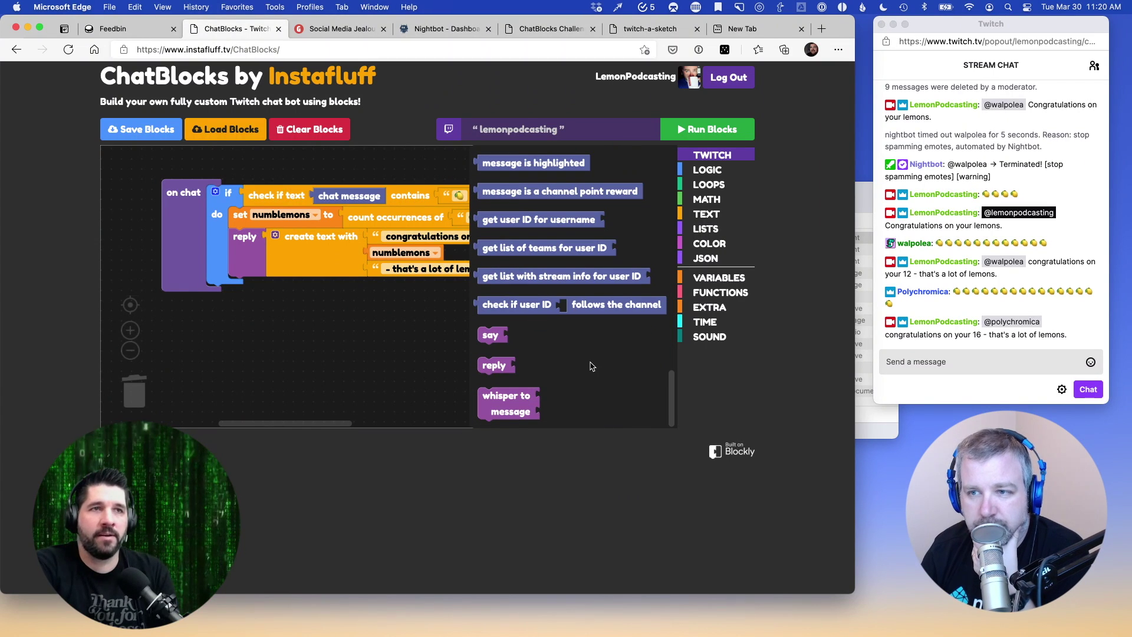
scroll(592, 366, up, 5)
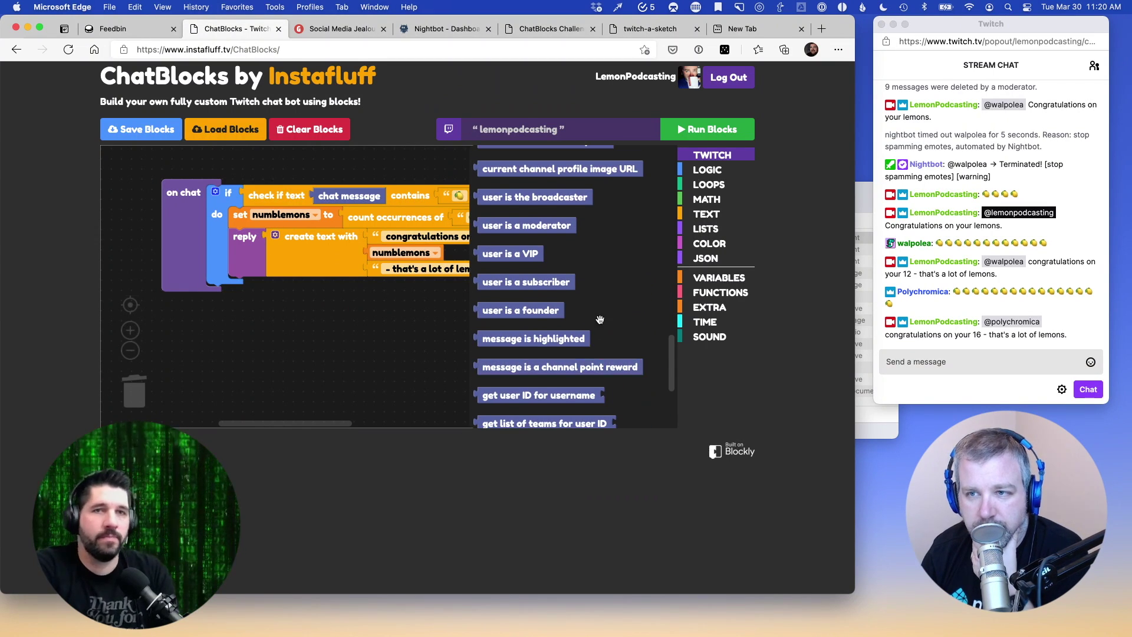
scroll(600, 319, up, 5)
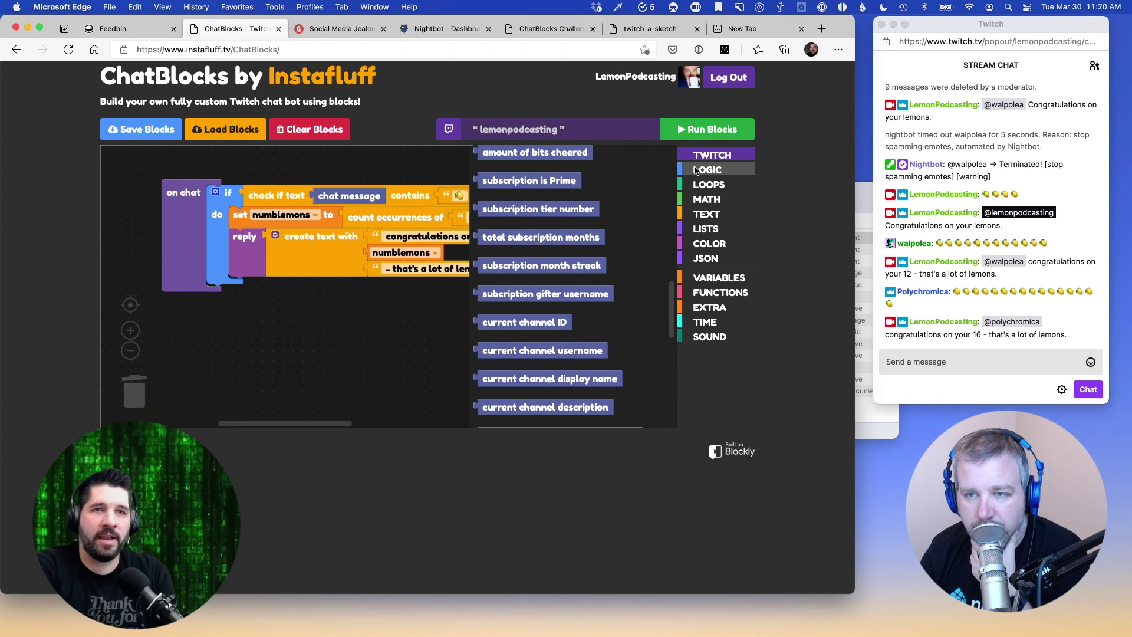
click(712, 156)
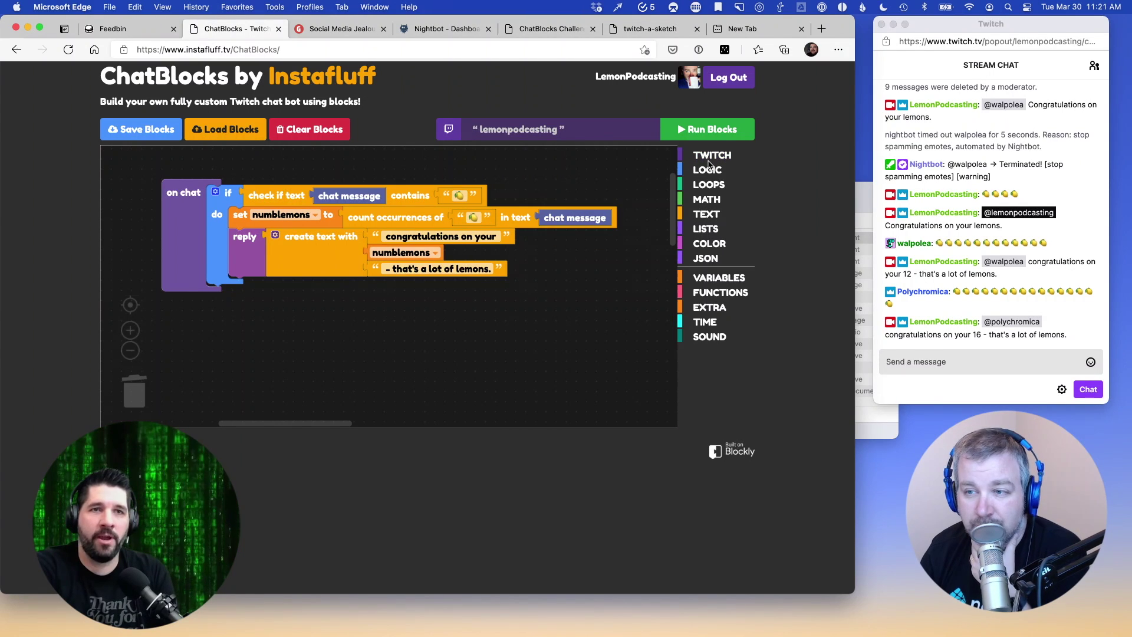
Examine the available blocks for creating and editing lists, and close the list
click(703, 227)
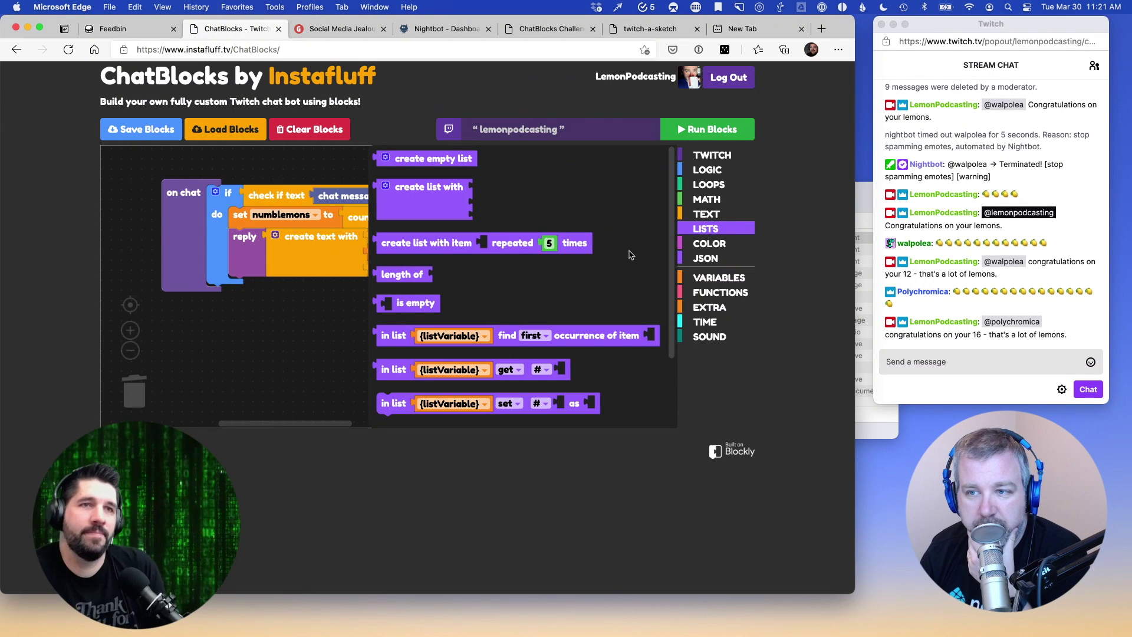
mouse_move(671, 243)
mouse_down()
mouse_move(669, 301)
mouse_move(676, 225)
mouse_up()
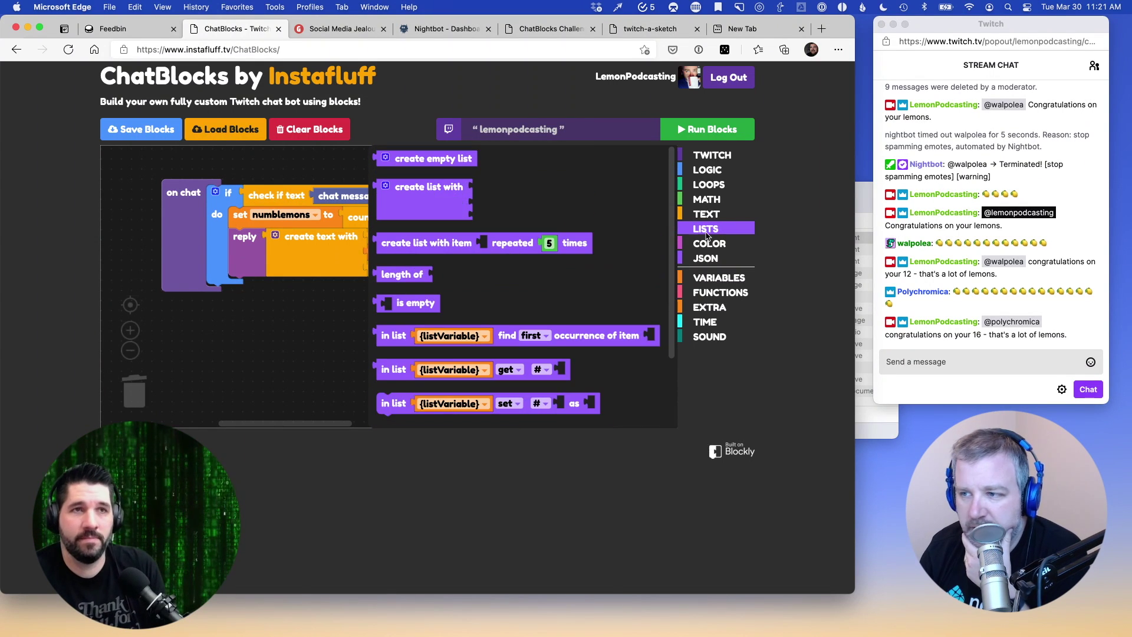
click(707, 230)
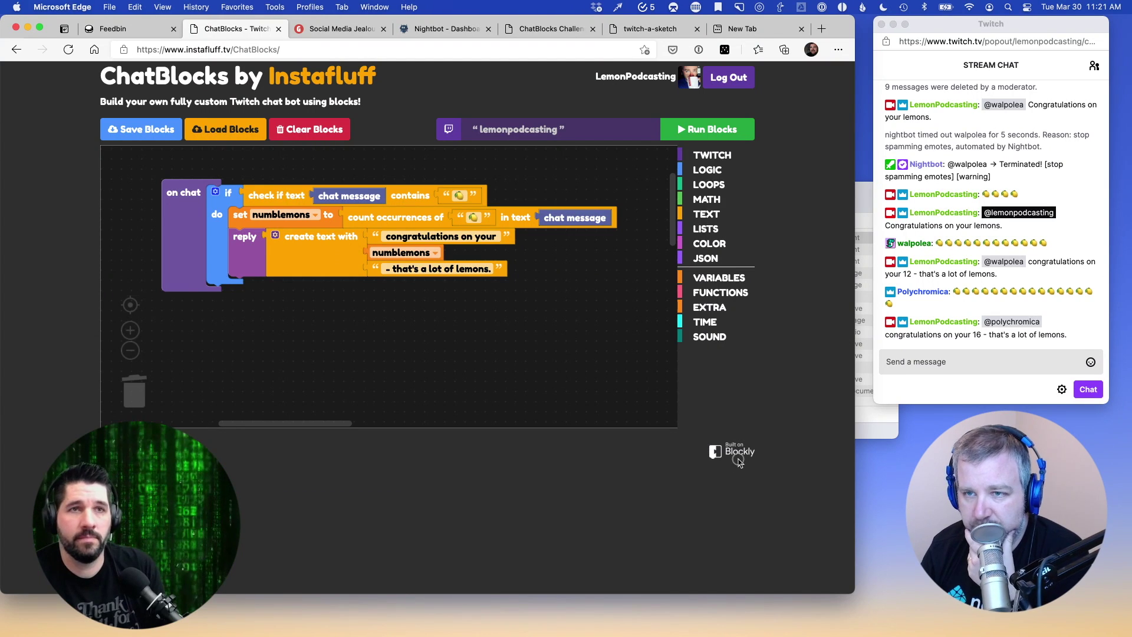
Open the Blockly website linked below the workspace, look at its demo and return to ChatBlocks by closing the page
click(736, 455)
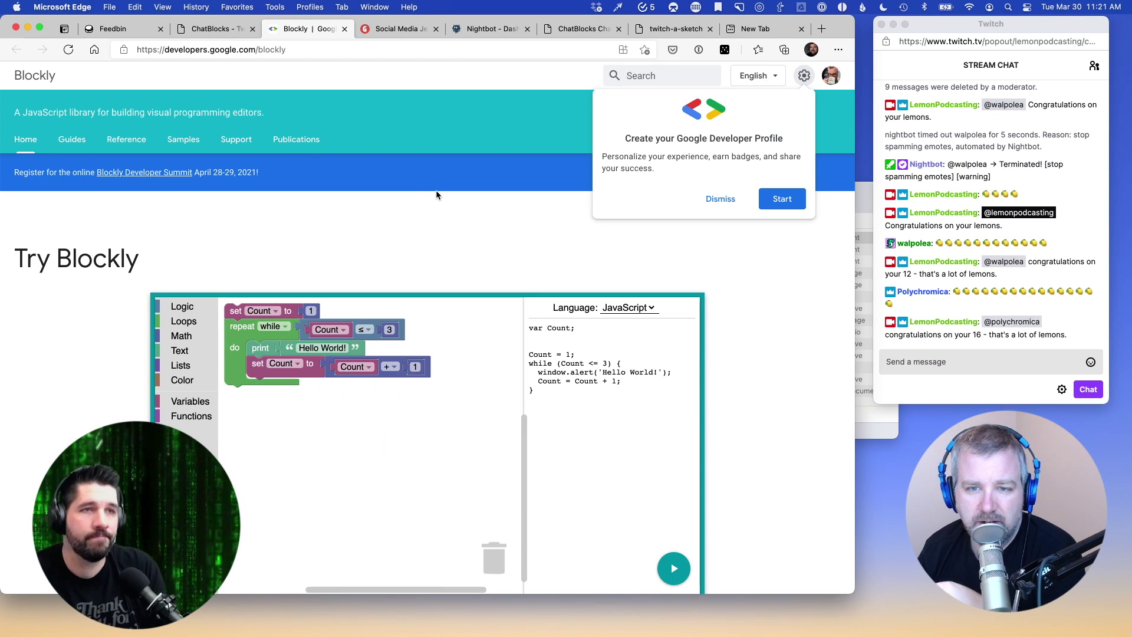
click(345, 29)
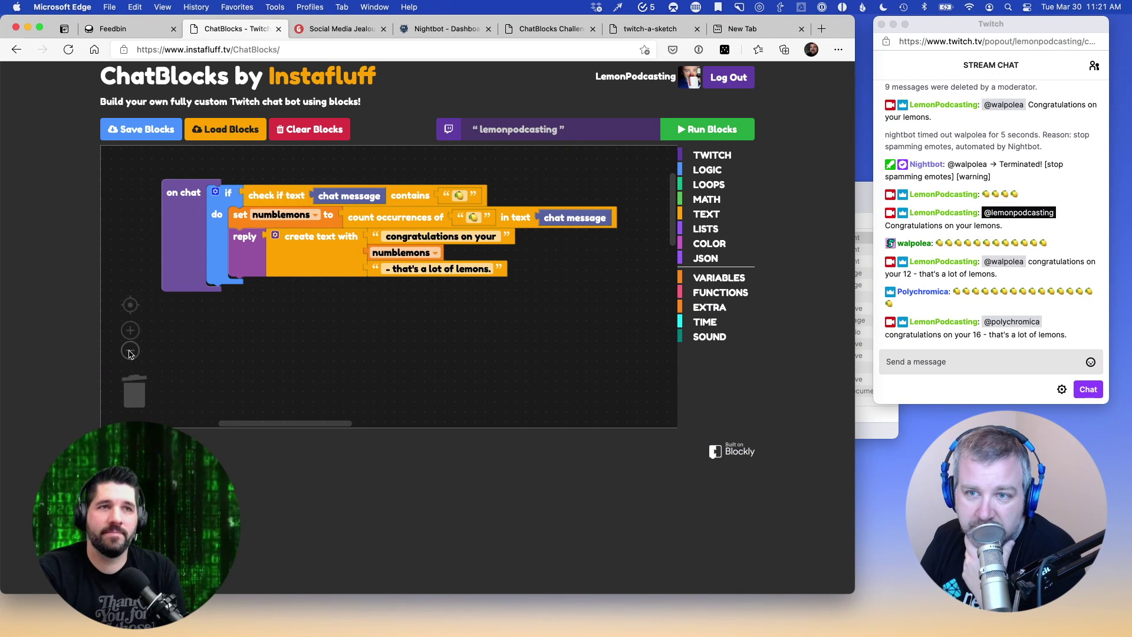
Look through the available variables, functions, extra, time and sound blocks
click(130, 351)
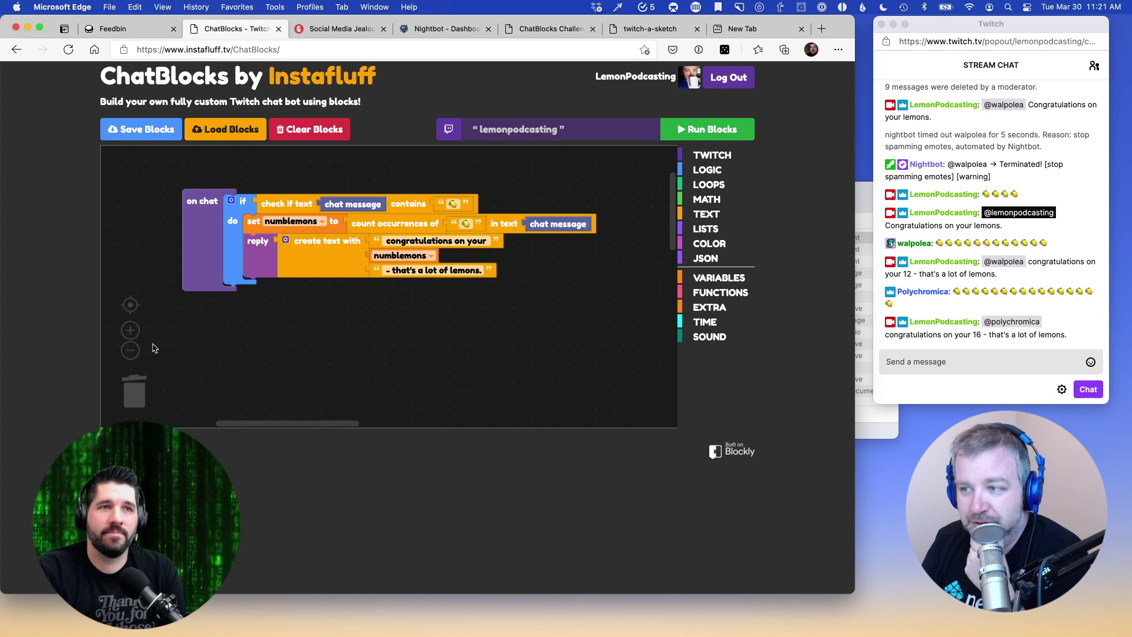
click(131, 330)
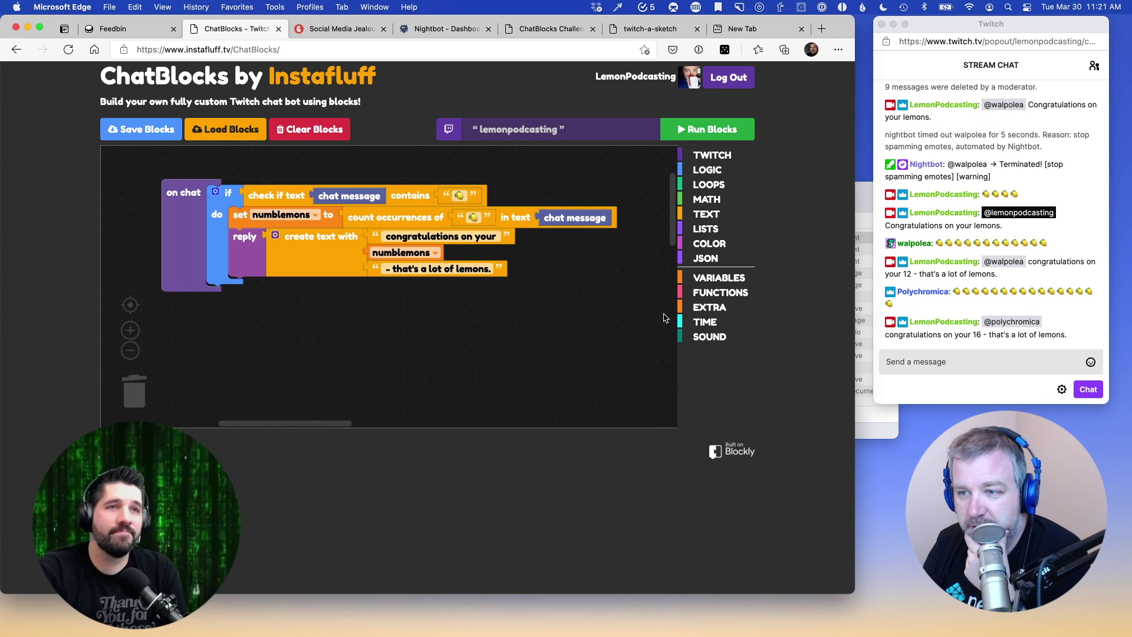
click(691, 278)
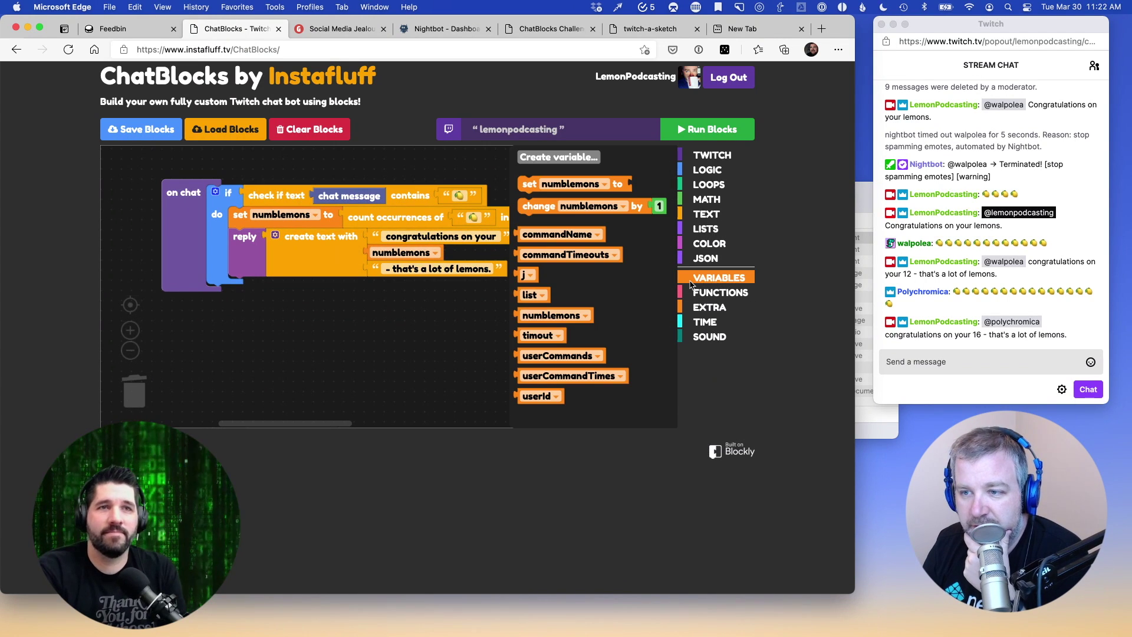
click(696, 295)
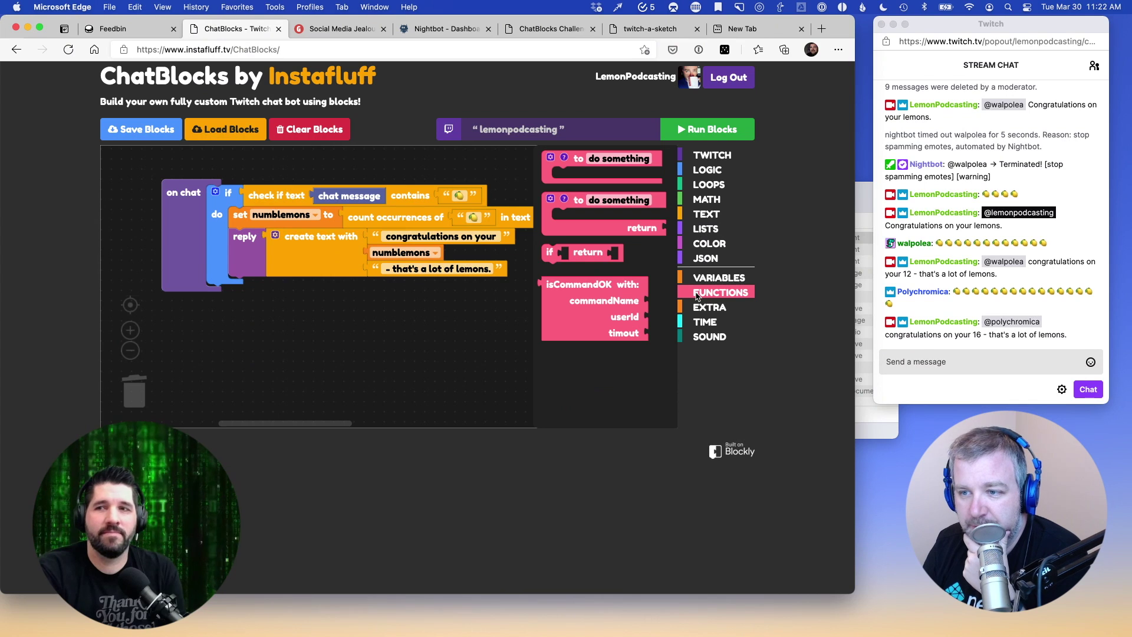
click(706, 307)
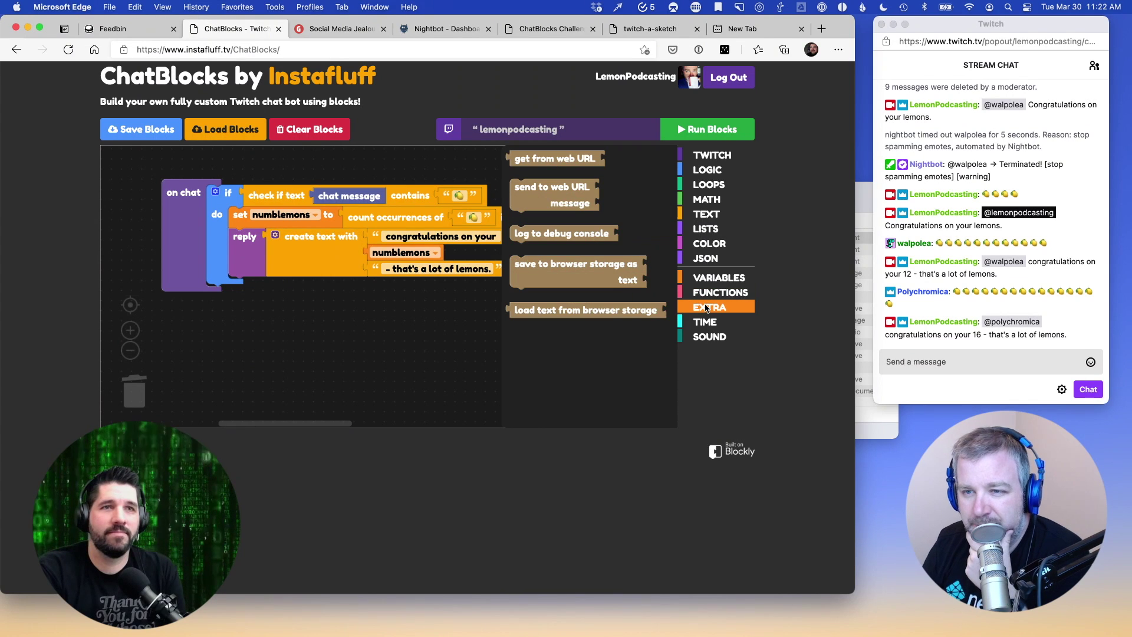
click(710, 324)
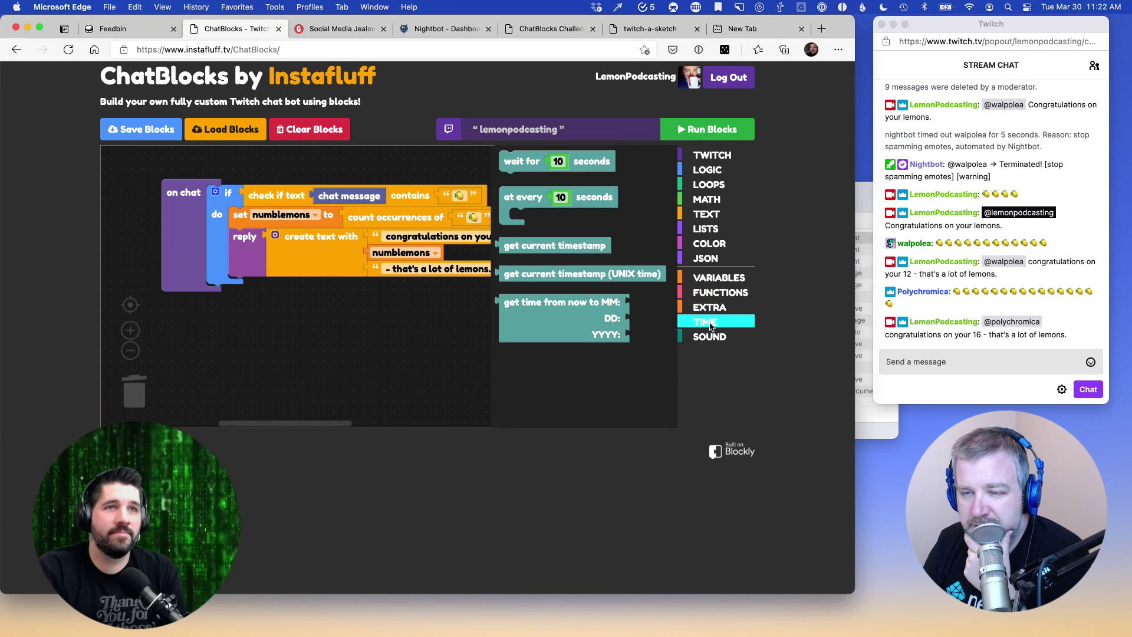
click(708, 338)
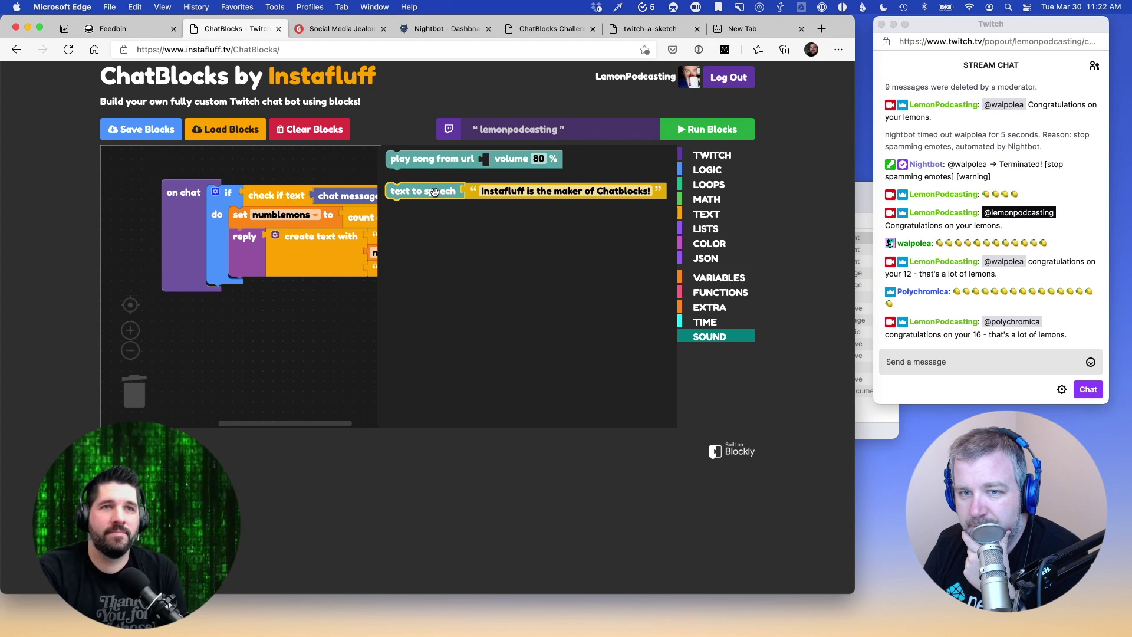
Place a text to speech block on the workspace below the on chat rule
drag(433, 191, 382, 340)
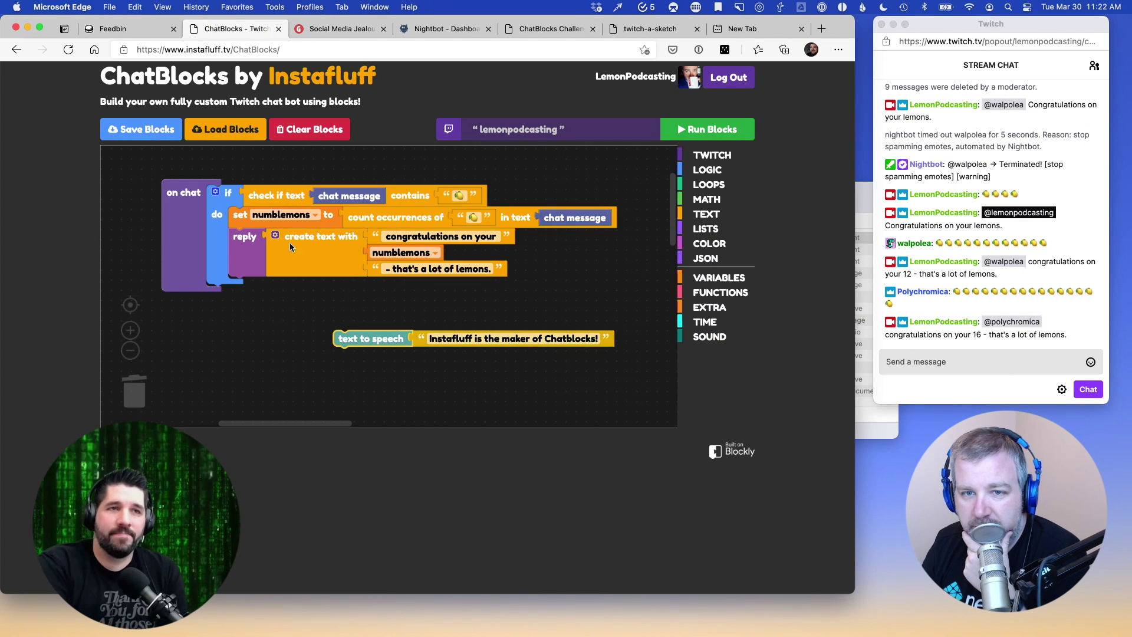
click(275, 235)
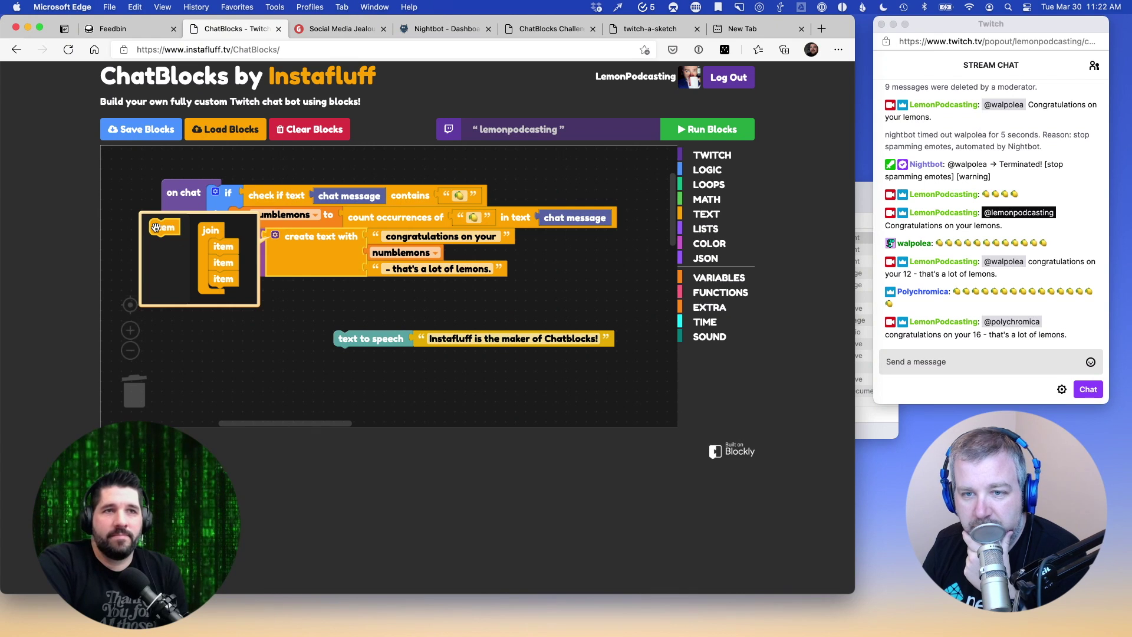
drag(155, 234, 223, 293)
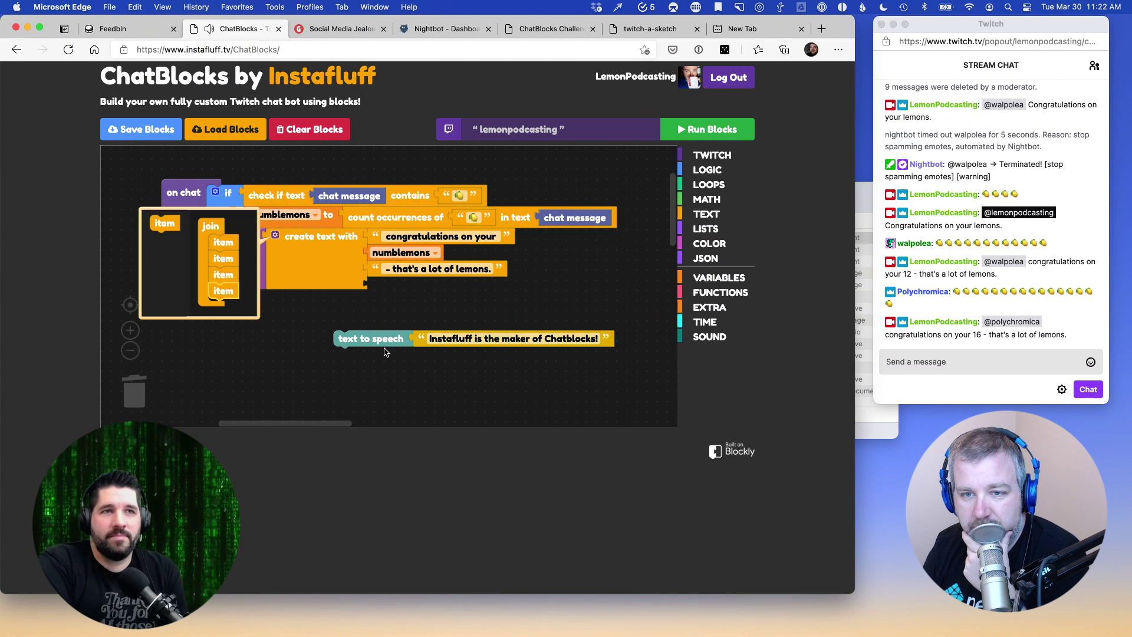
mouse_move(381, 338)
mouse_down()
mouse_move(403, 285)
mouse_move(387, 321)
mouse_up()
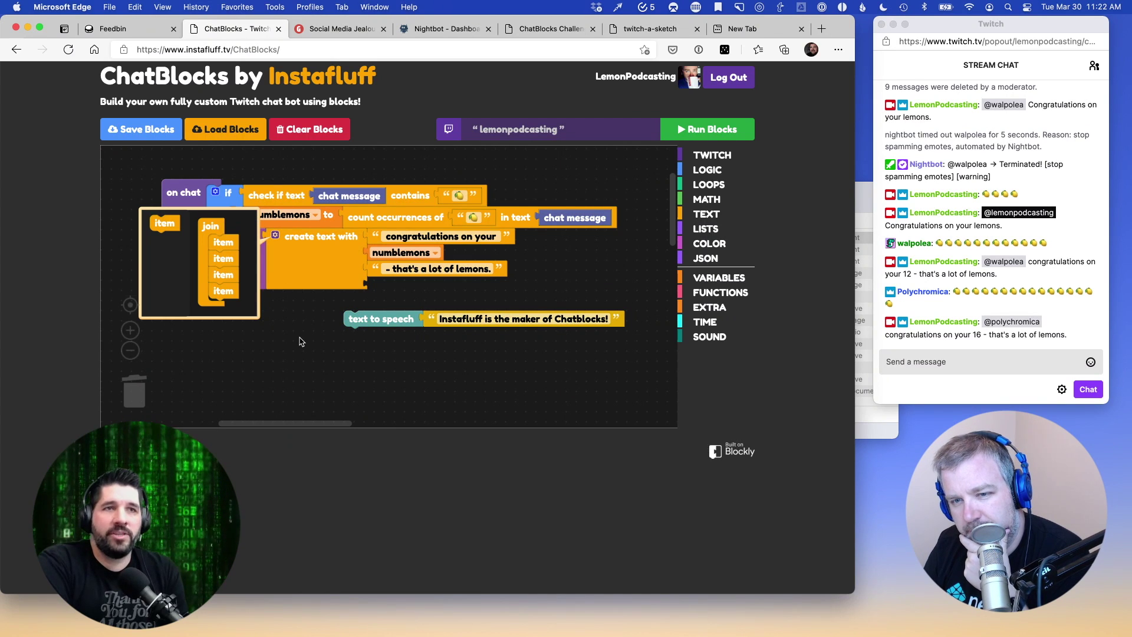
drag(367, 325, 287, 293)
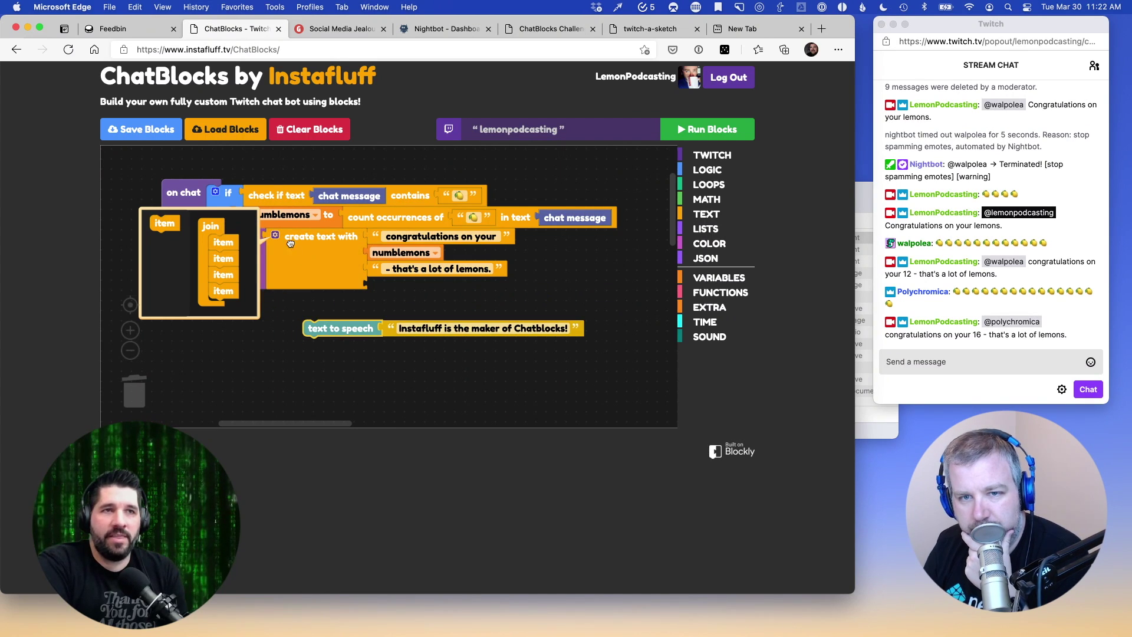
click(275, 234)
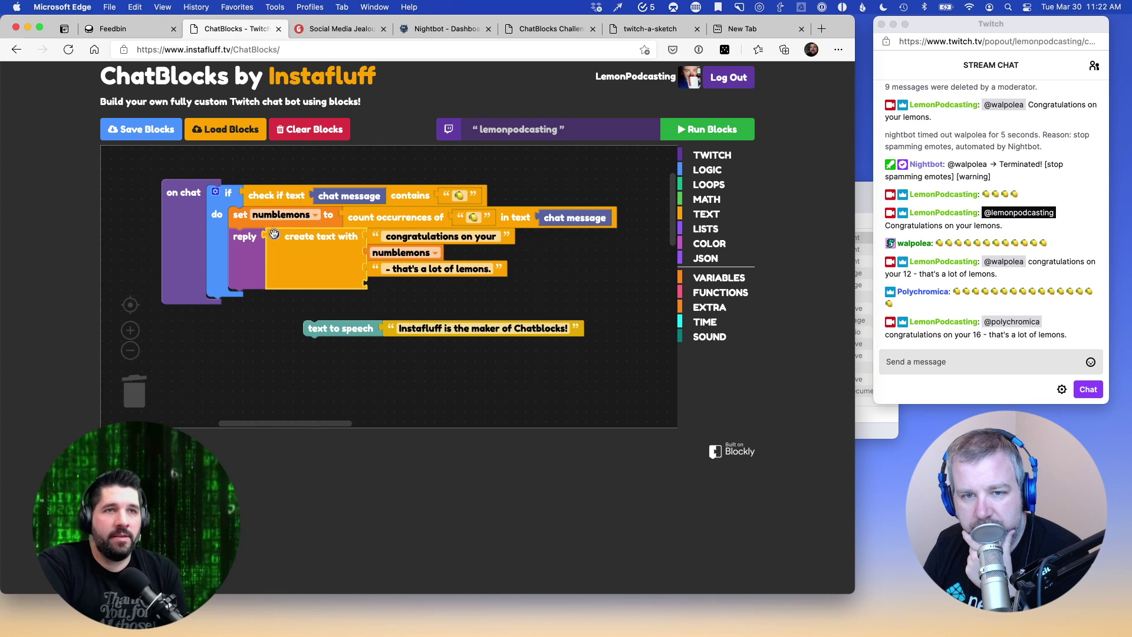
click(274, 234)
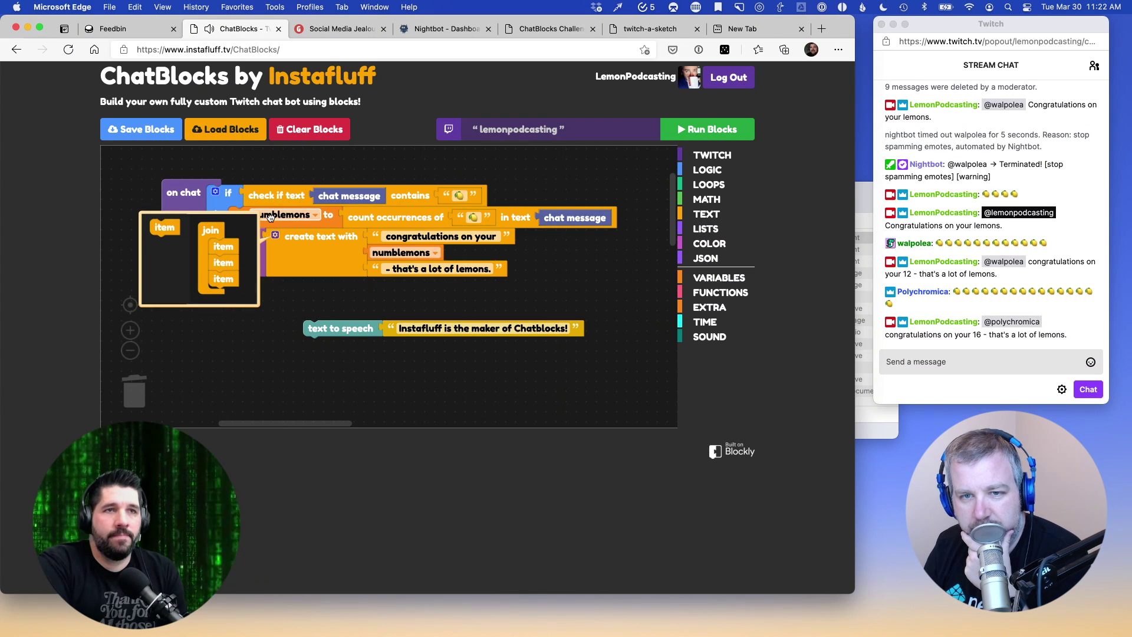
click(275, 234)
Attach the text to speech block under the reply with the text "Lemons are the way of the future." and run the blocks
drag(324, 326, 258, 278)
click(363, 287)
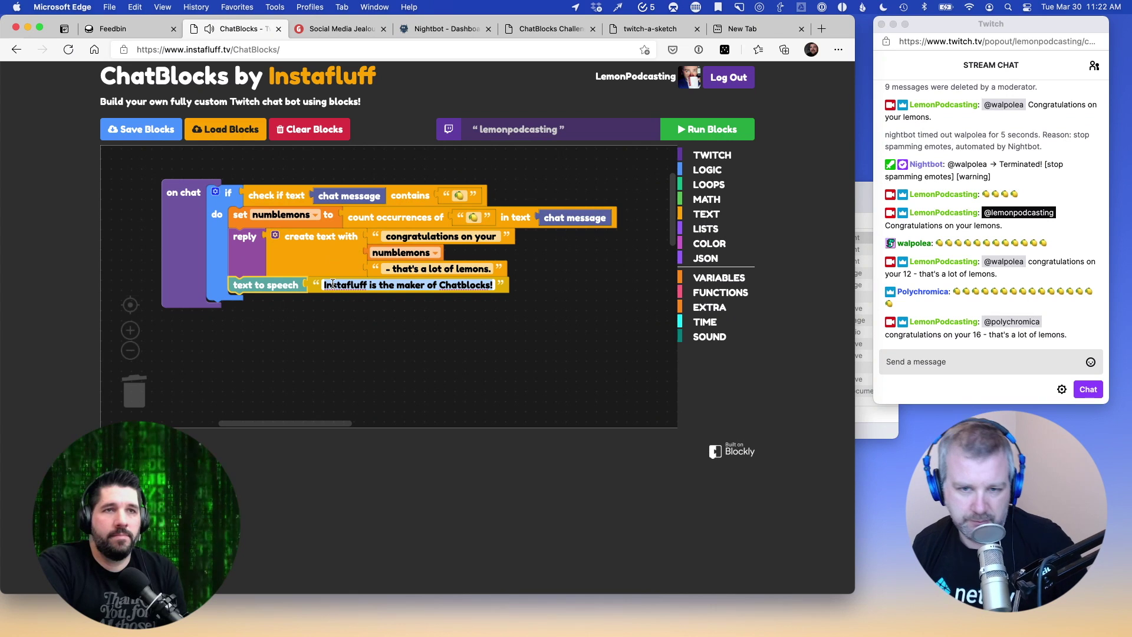
text(Lem)
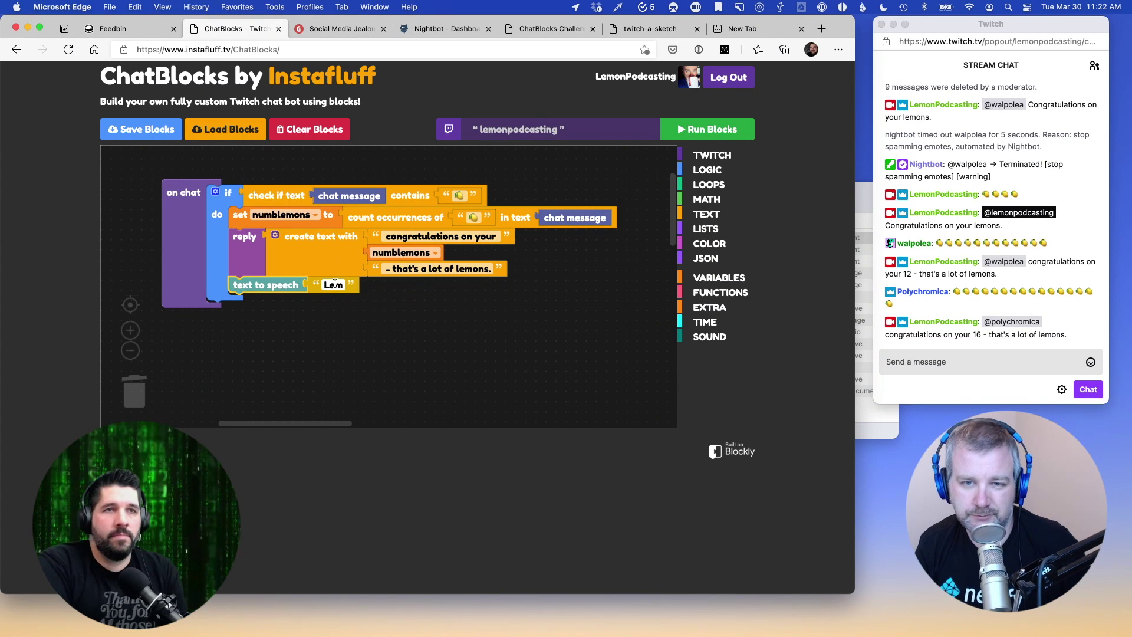
text(ons are the )
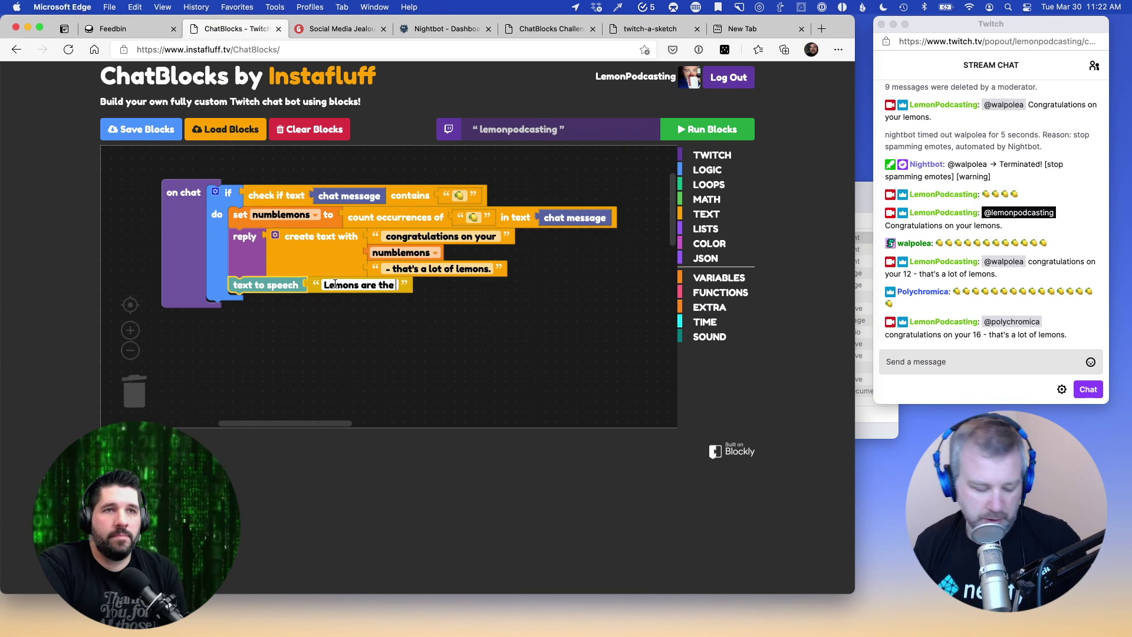
text(way of the fu)
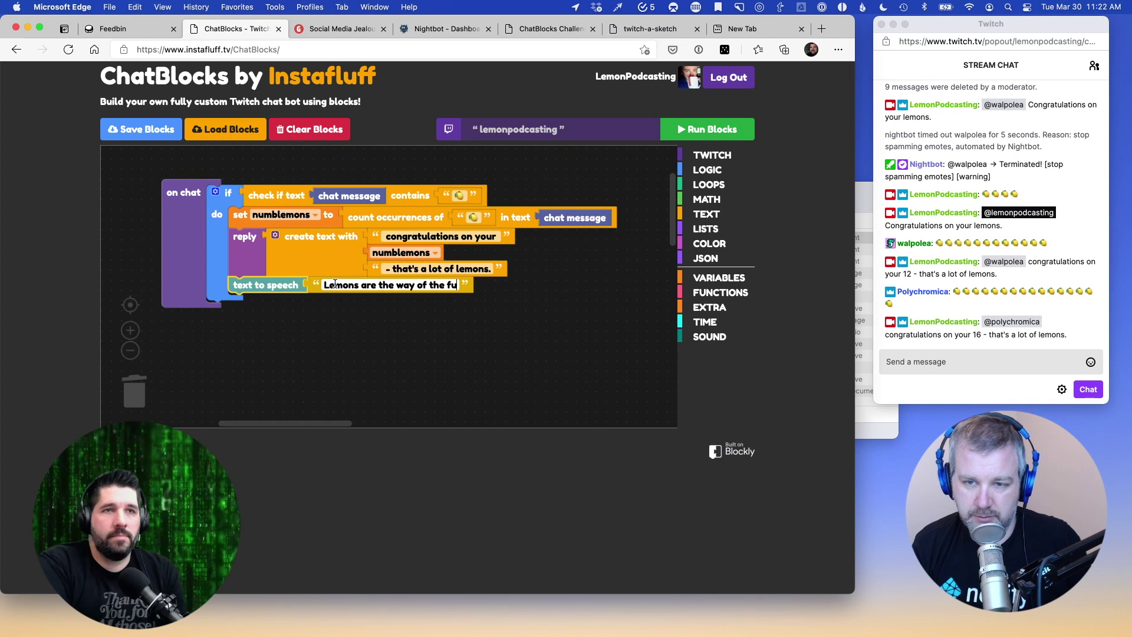
text(ture.)
click(330, 332)
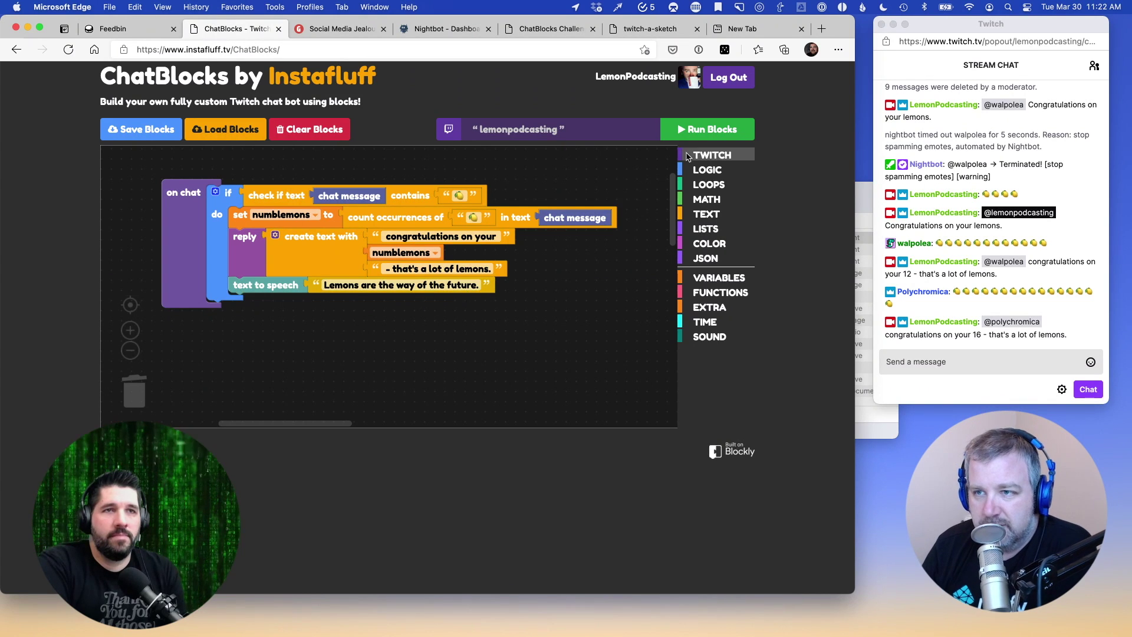
click(707, 135)
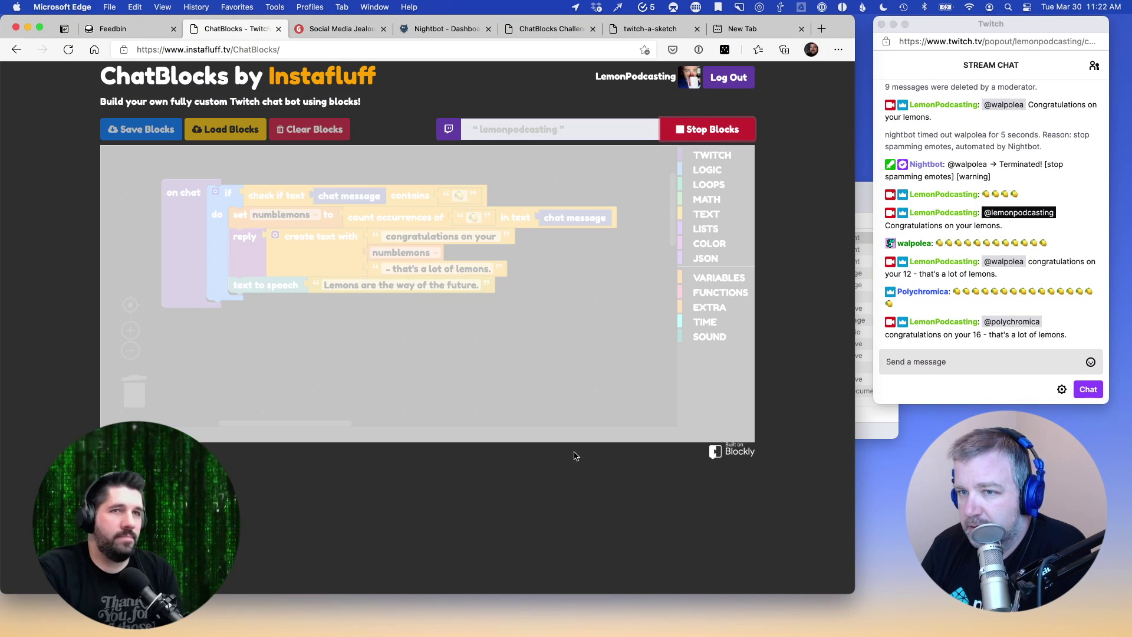
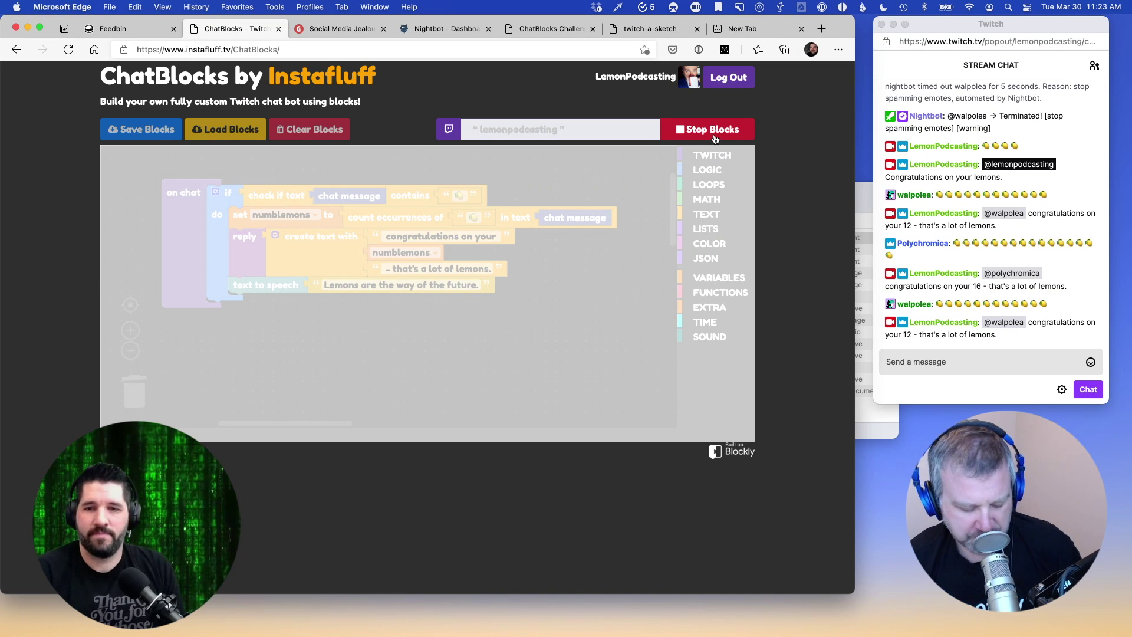
Open the LemonPodcasting channel page on Twitch in a new browser tab
key(super+t)
text(twi\)
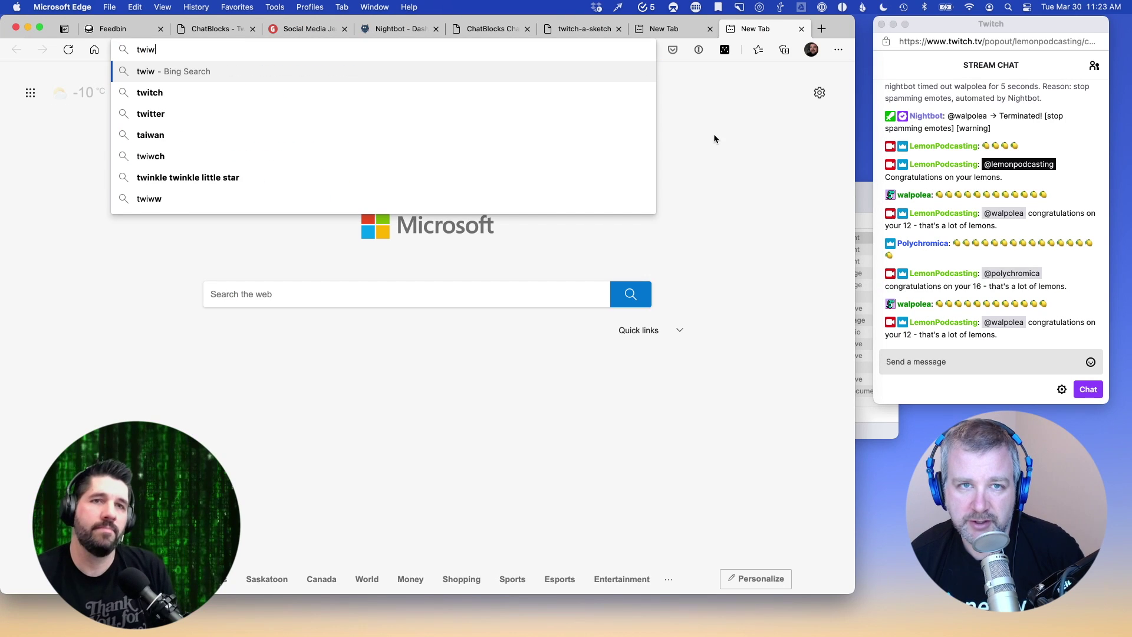
key(BackSpace)
text(tch)
key(Return)
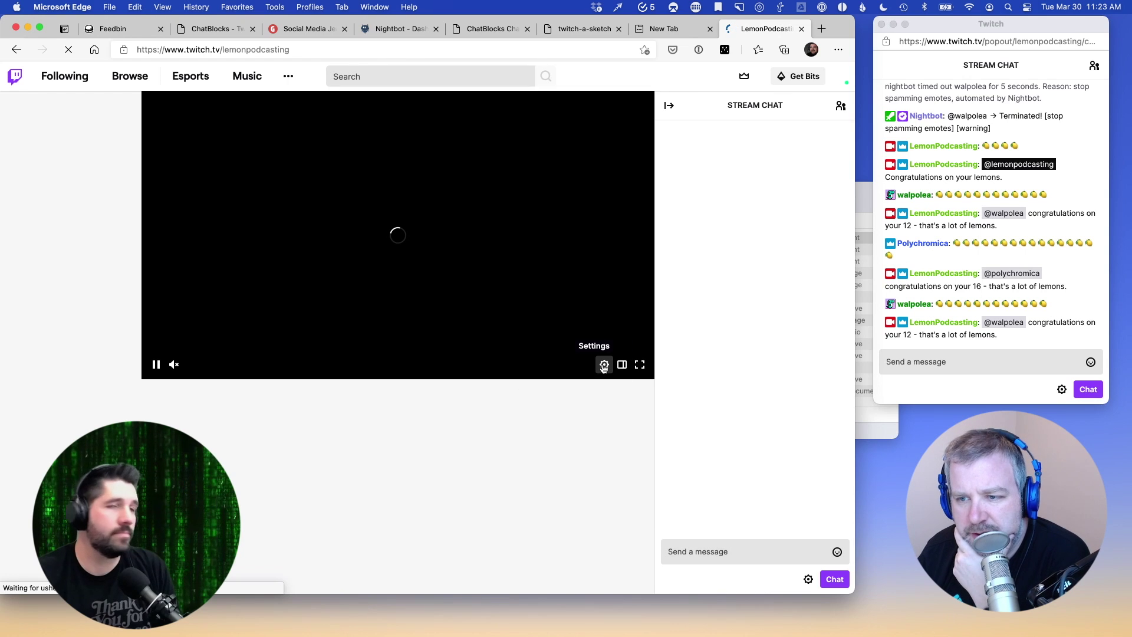
Examine the stream player's settings, including the advanced options, keyboard shortcuts and video quality, and close them
click(605, 365)
click(605, 367)
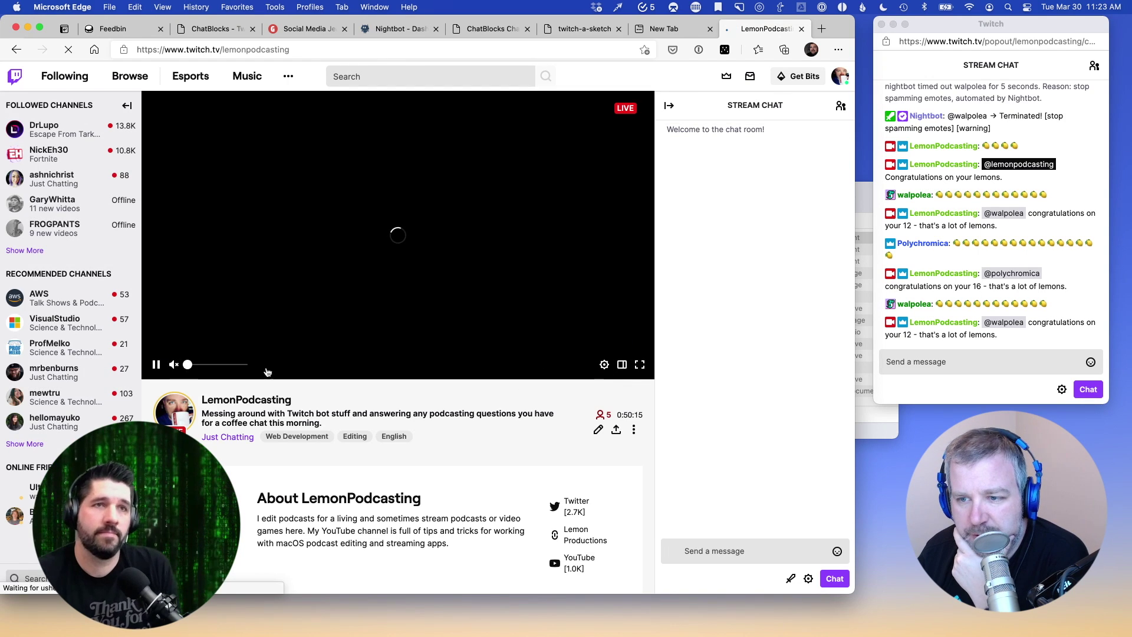
click(570, 366)
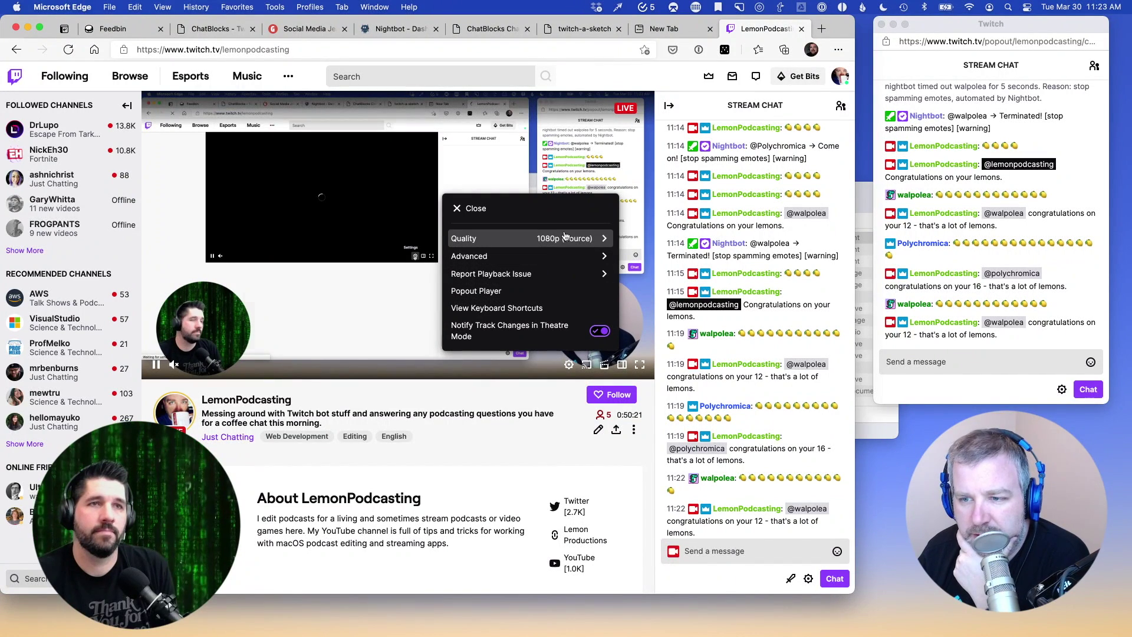
click(564, 256)
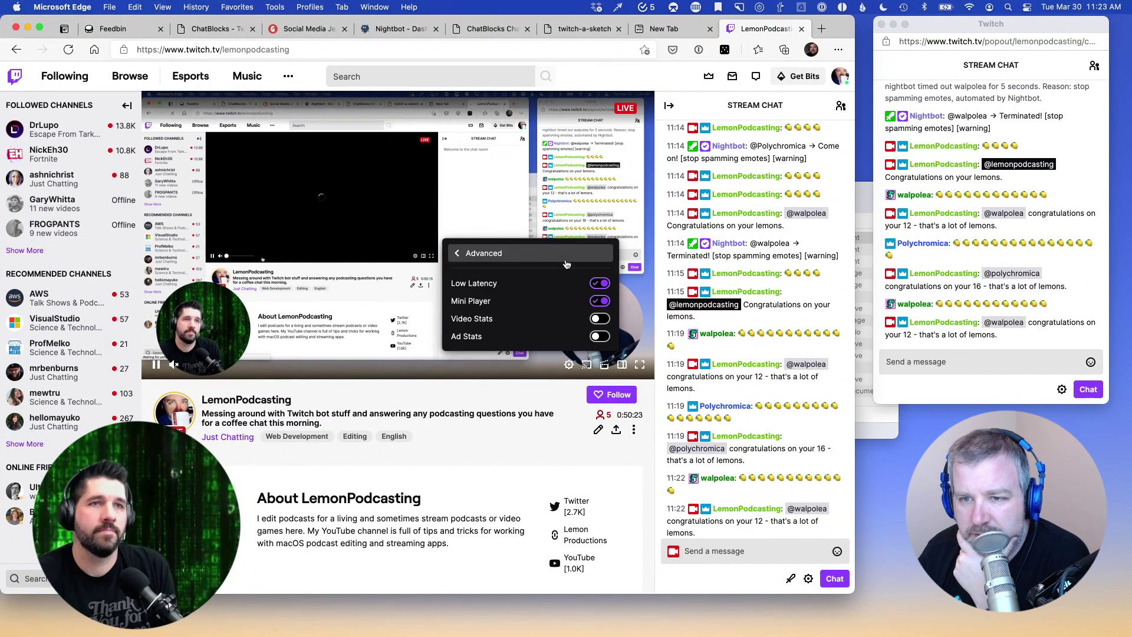
click(463, 254)
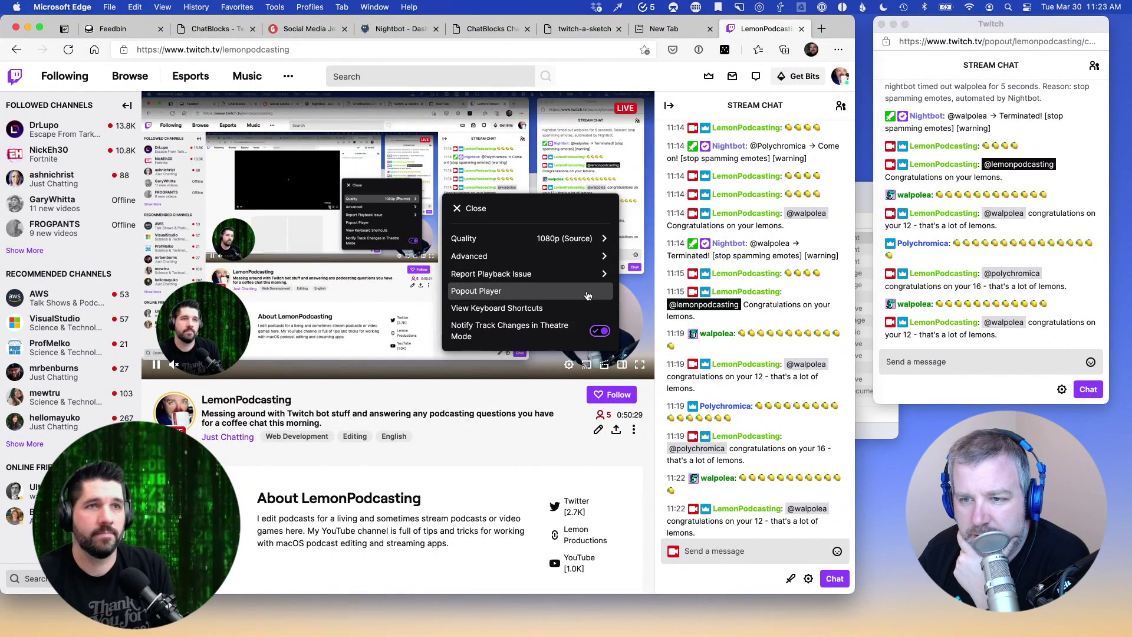
click(580, 309)
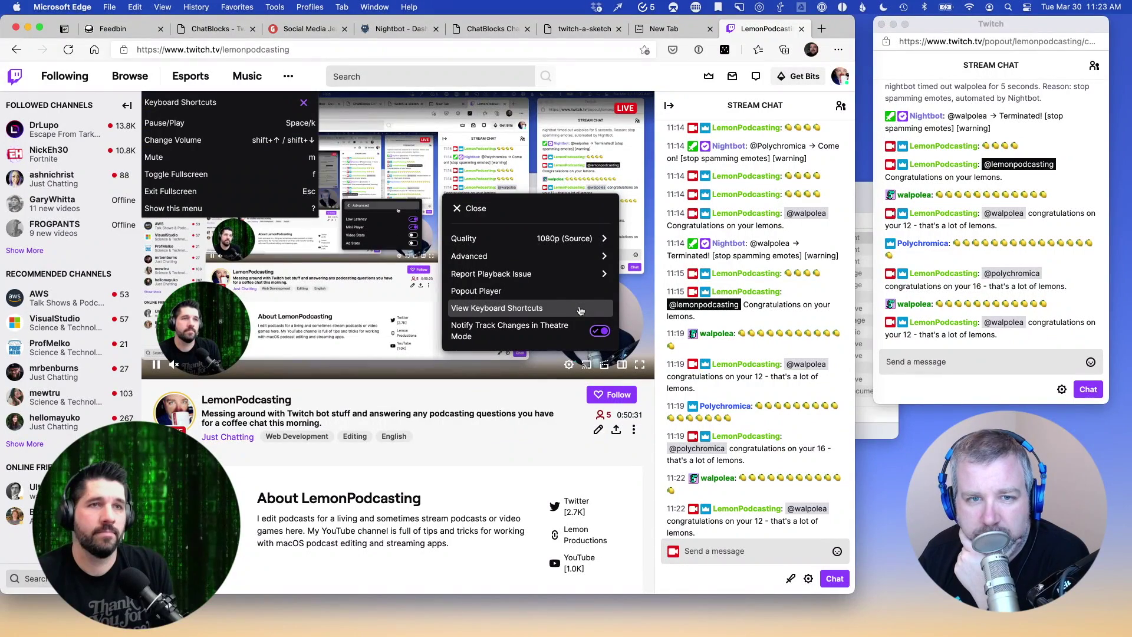
click(304, 102)
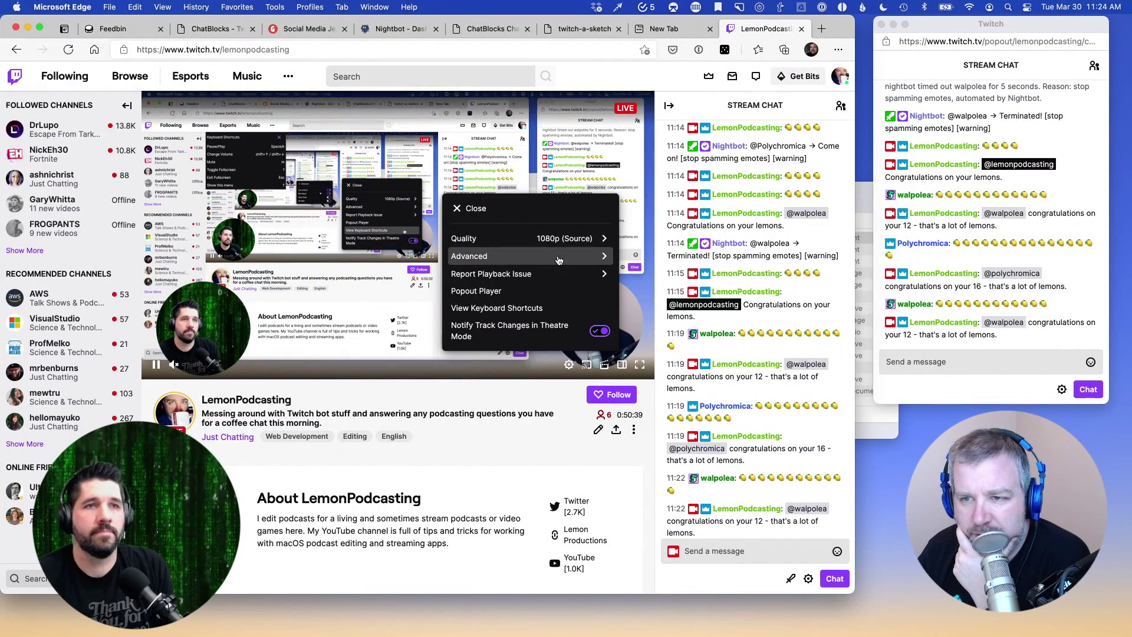
click(467, 238)
click(463, 221)
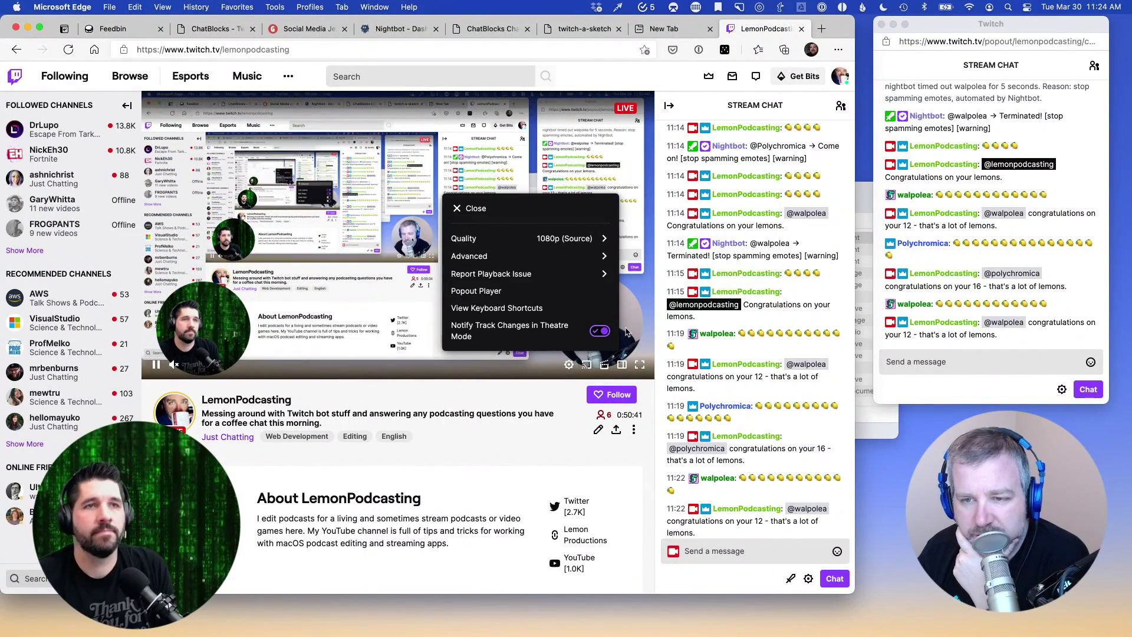
click(512, 405)
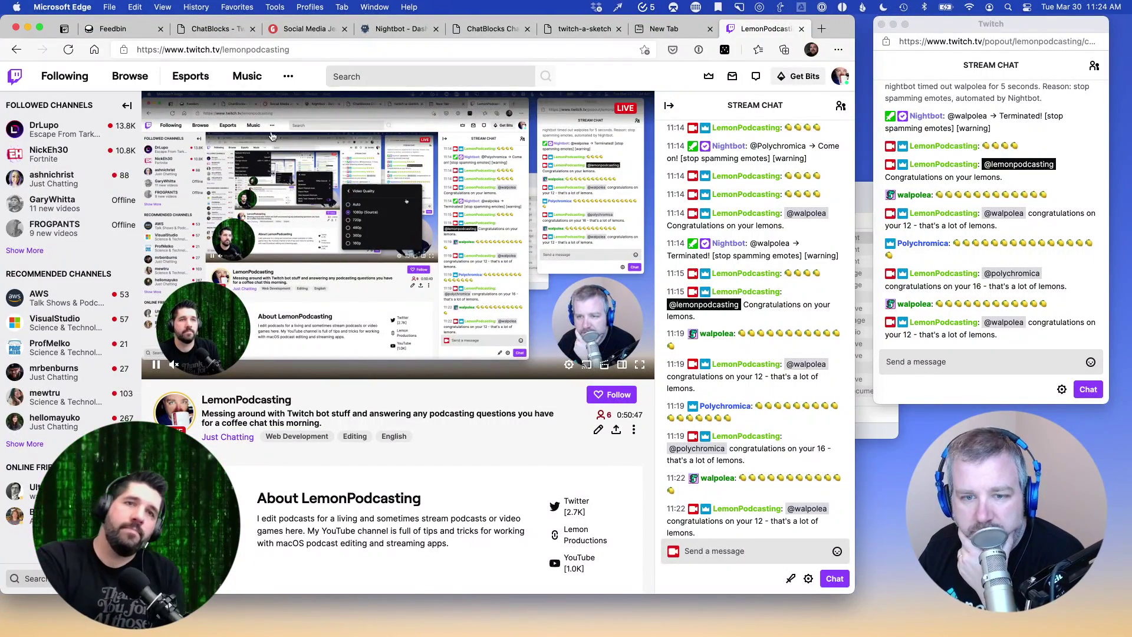
Look over the channel page's information and open the account's Creator Dashboard
scroll(519, 459, down, 5)
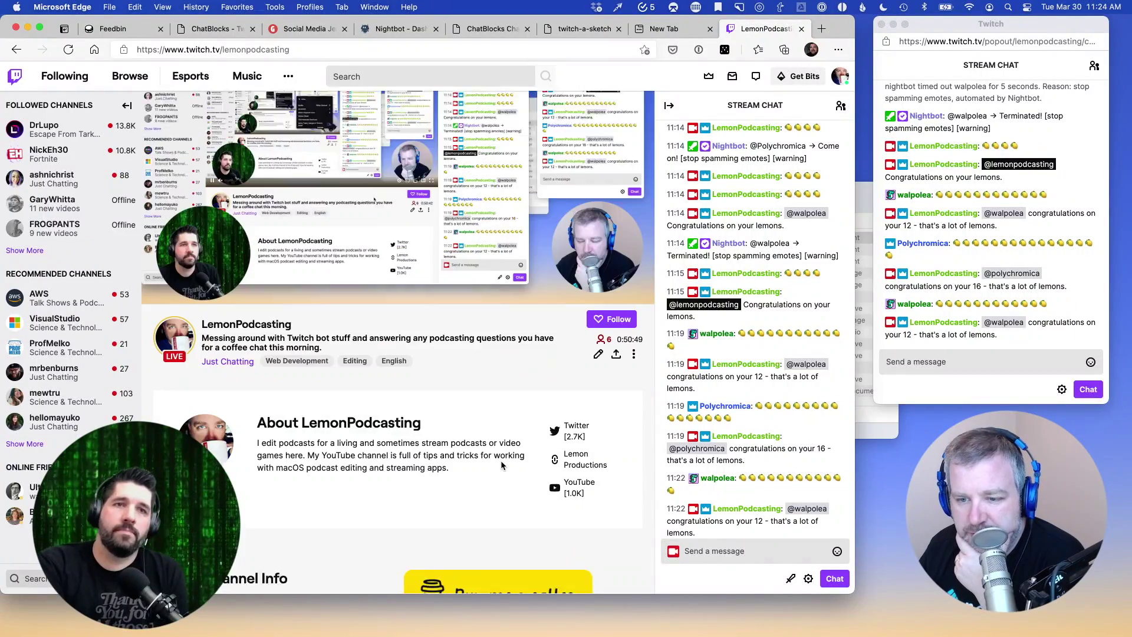
scroll(489, 469, up, 4)
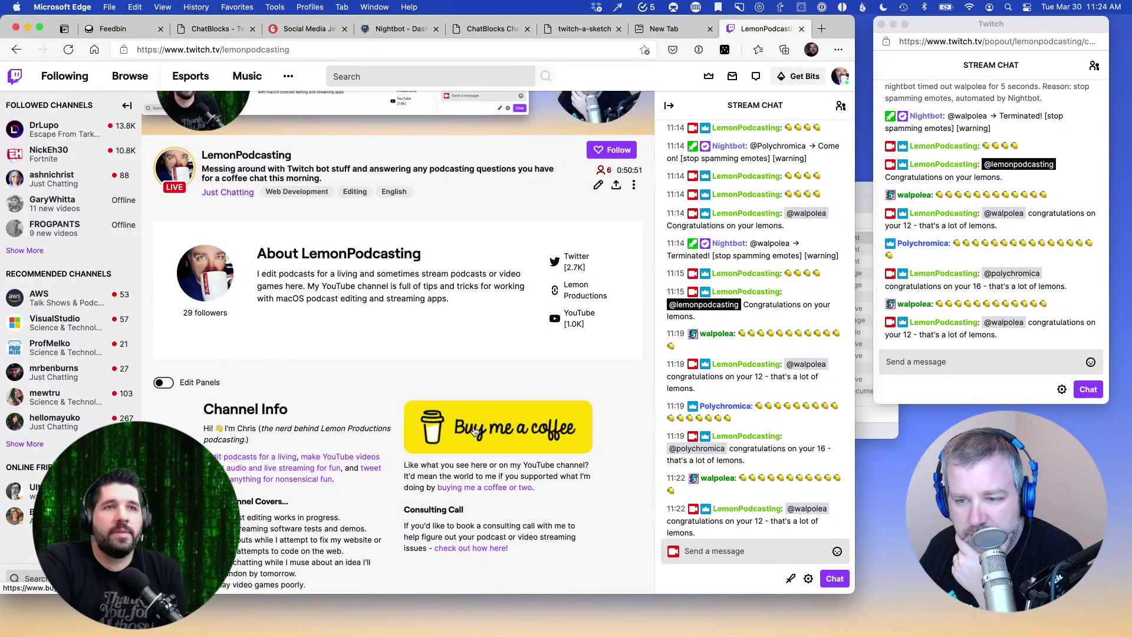
scroll(472, 473, up, 2)
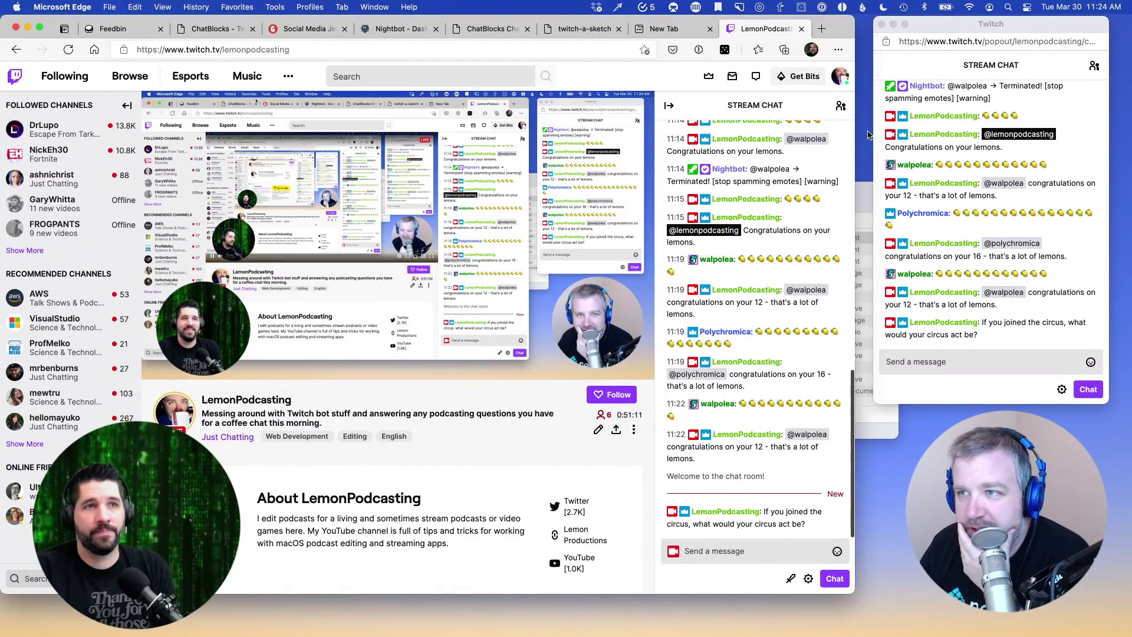
click(840, 76)
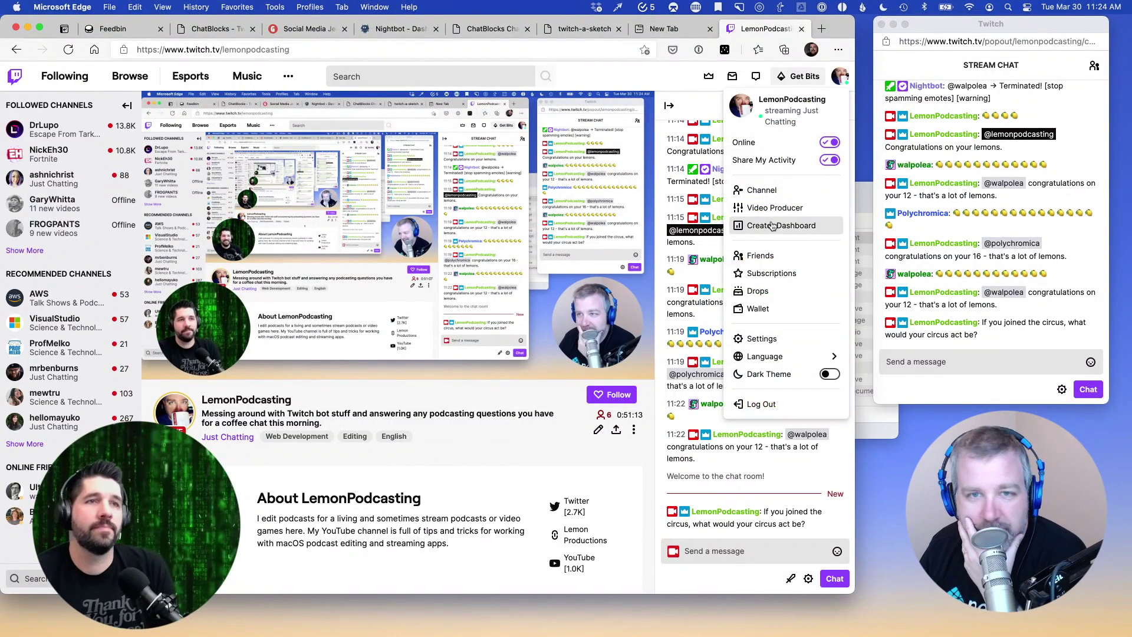
click(711, 220)
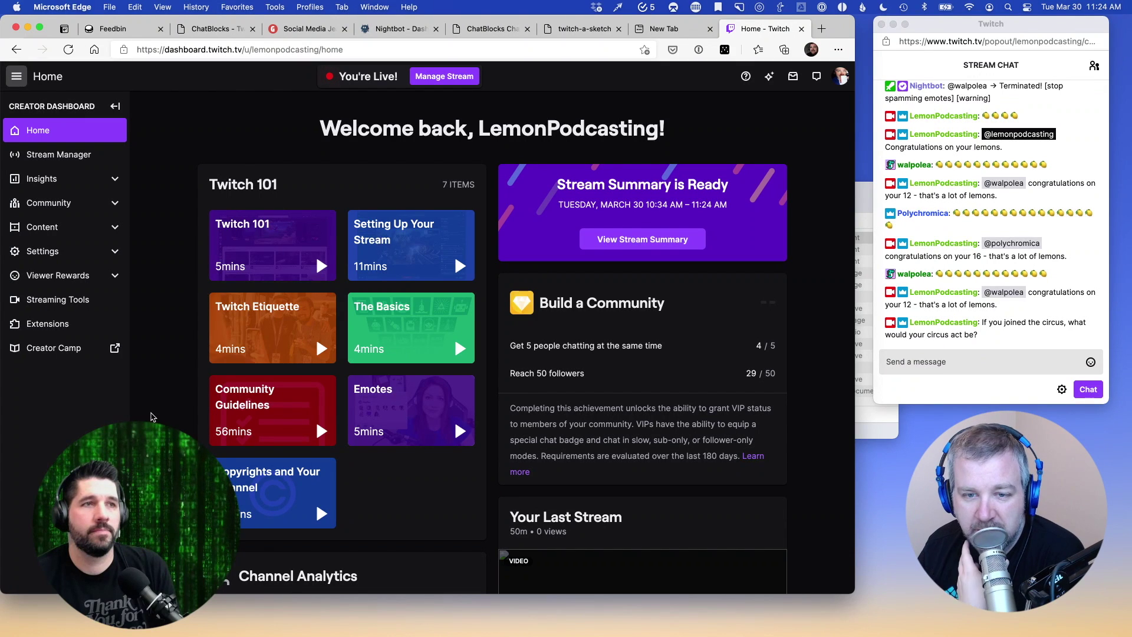
Look over the dashboard home page, open the achievements and expand the Path to Affiliate requirements
scroll(198, 406, down, 2)
scroll(197, 377, up, 2)
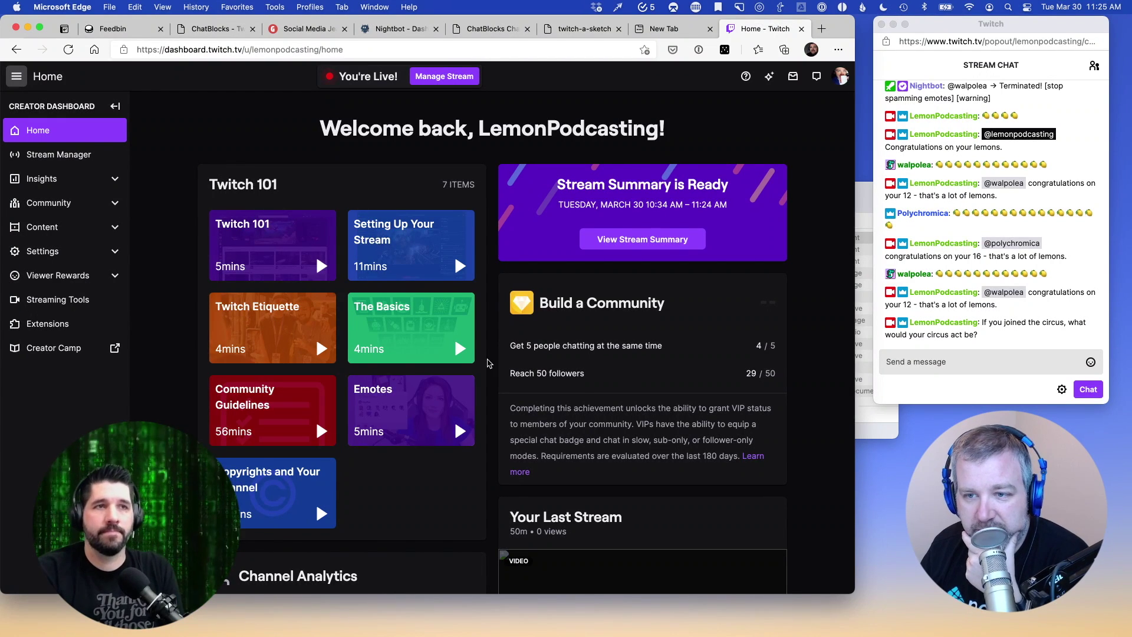
scroll(487, 363, down, 3)
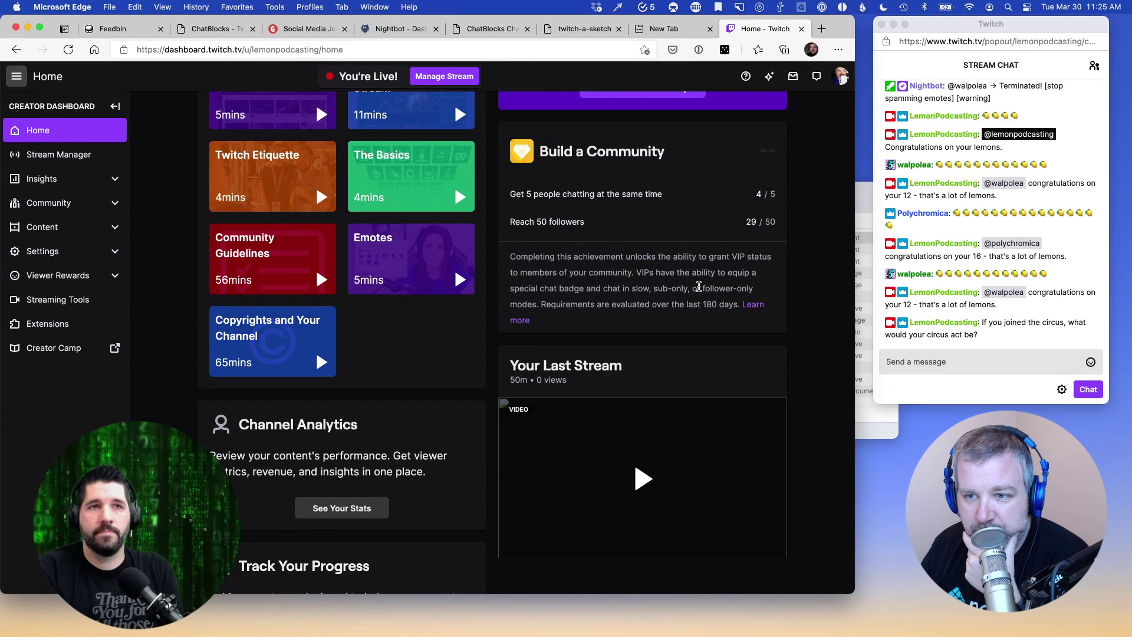
scroll(630, 323, down, 2)
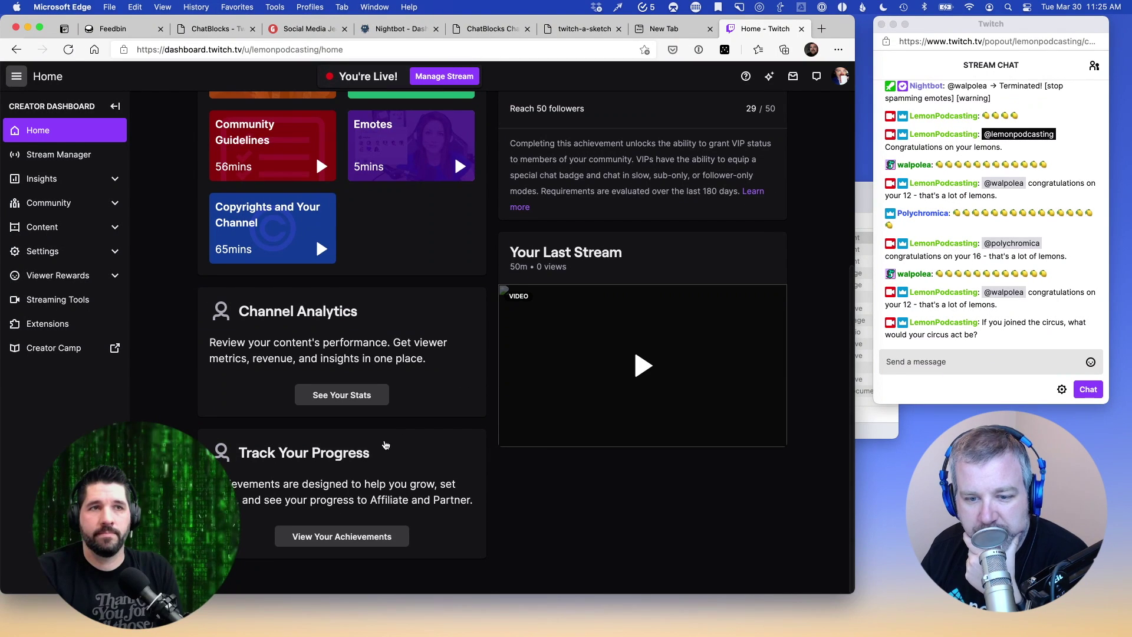
click(374, 538)
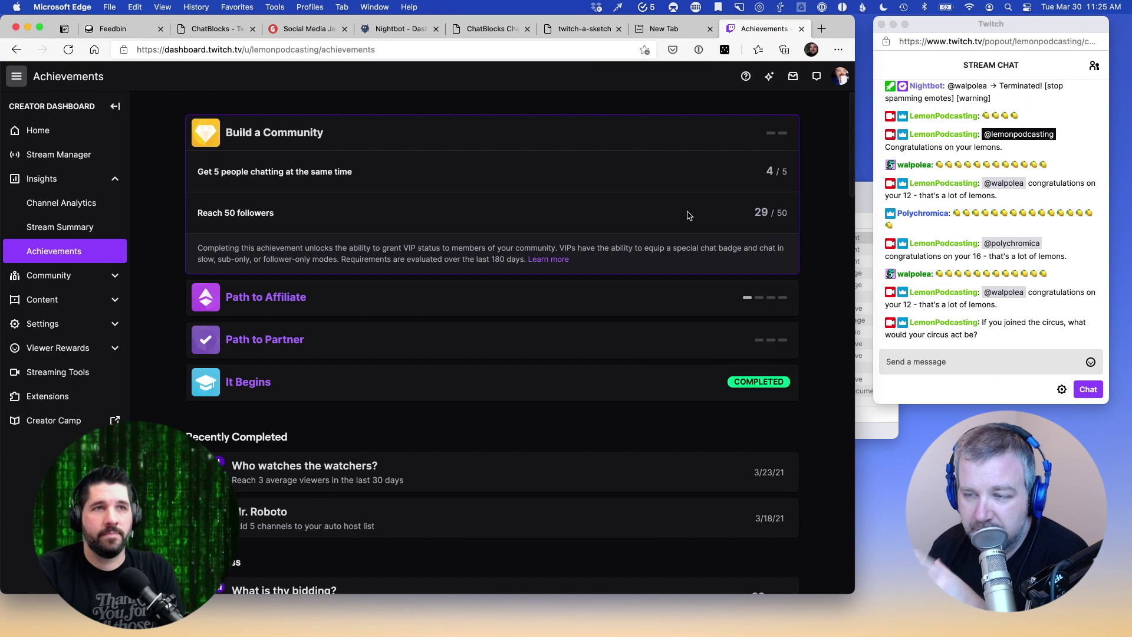
scroll(525, 301, down, 2)
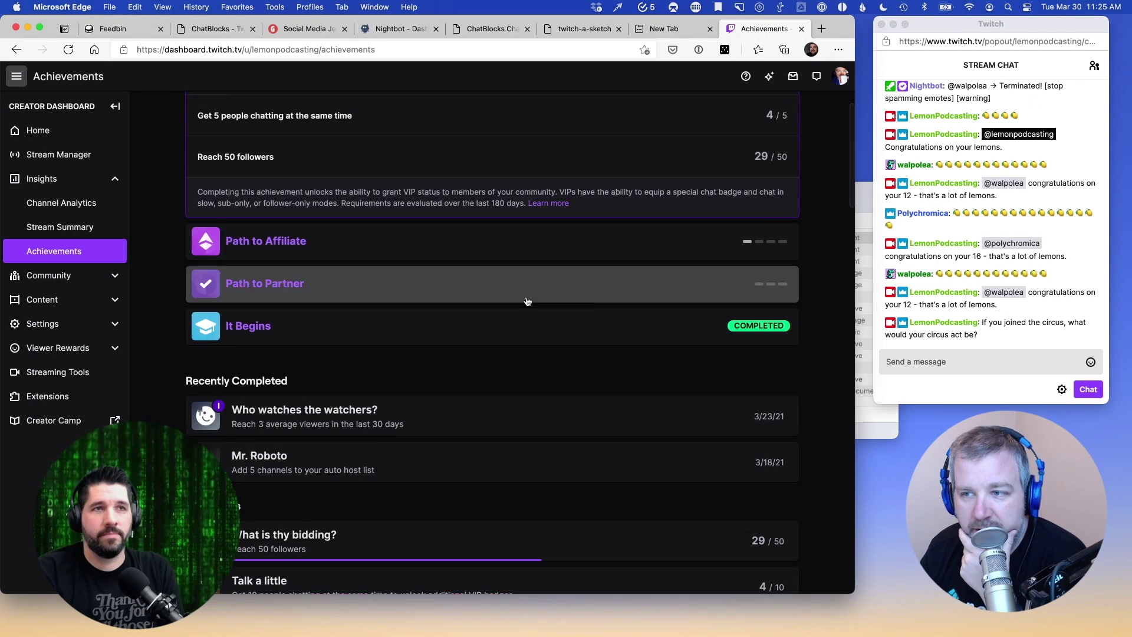
click(654, 243)
scroll(502, 336, up, 1)
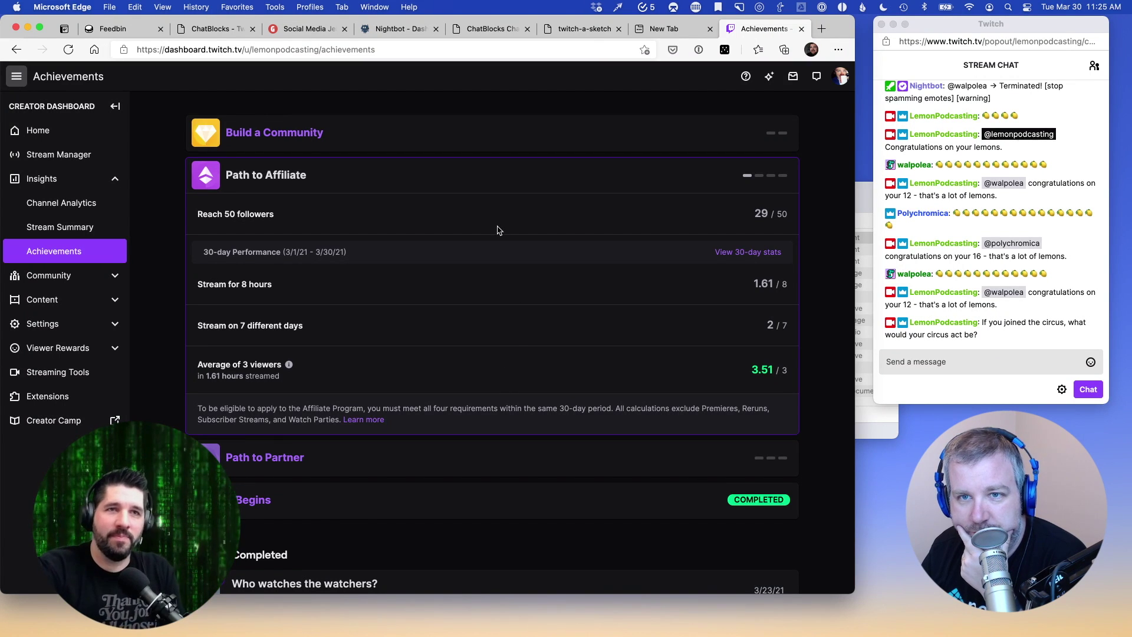
Expand the Build a Community requirements and look over the recently completed and in-progress achievements
click(341, 137)
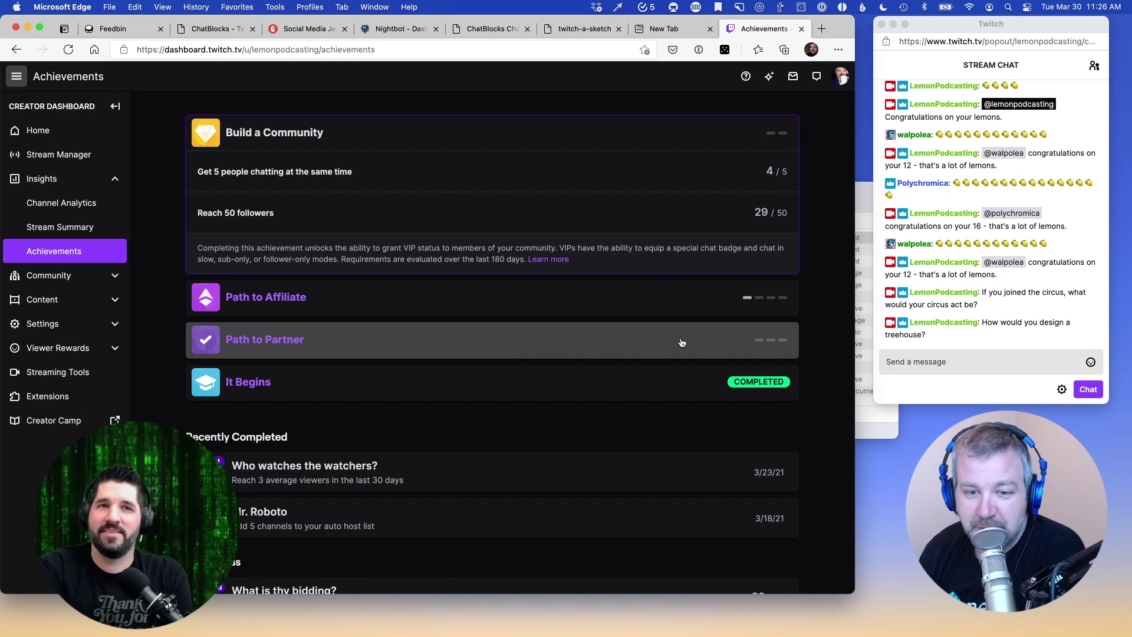
scroll(370, 404, down, 5)
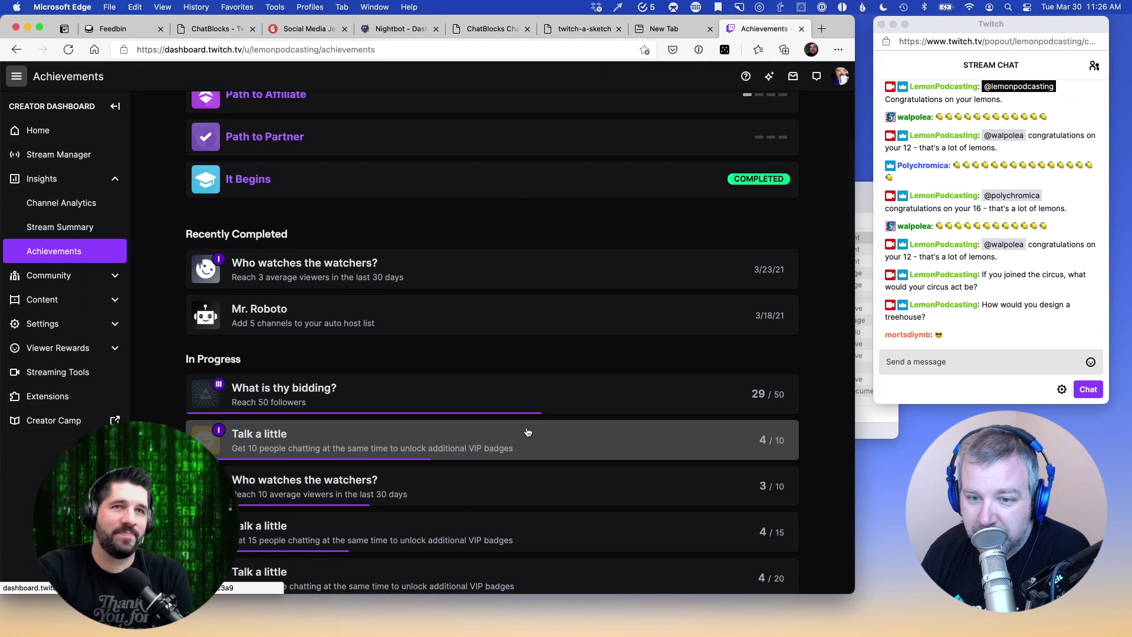
scroll(526, 430, up, 5)
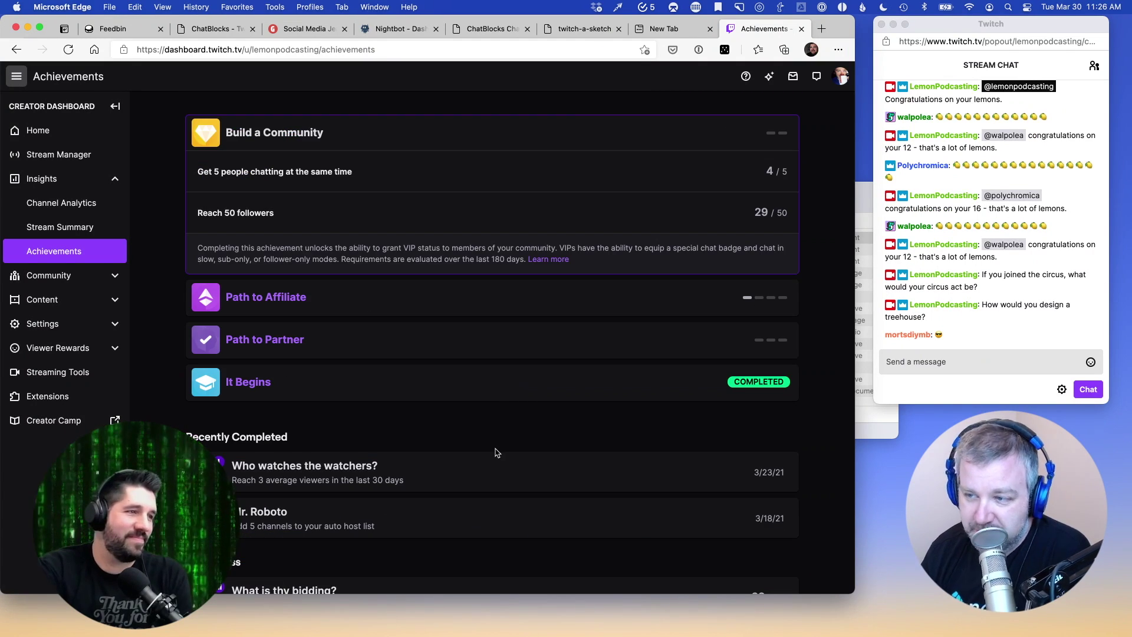
click(934, 601)
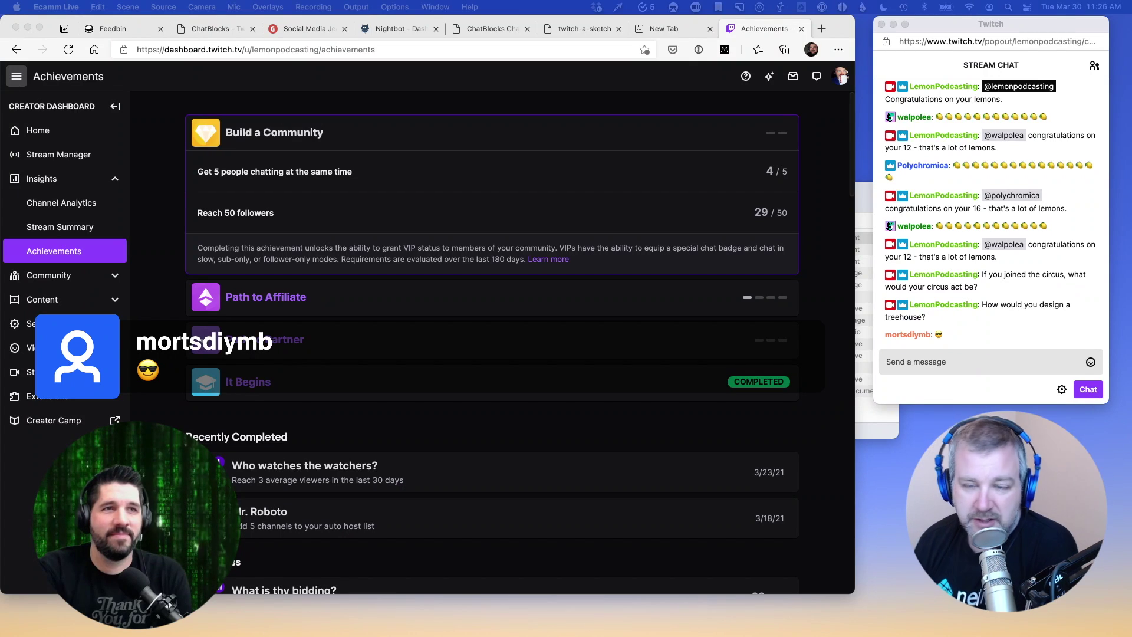
click(583, 336)
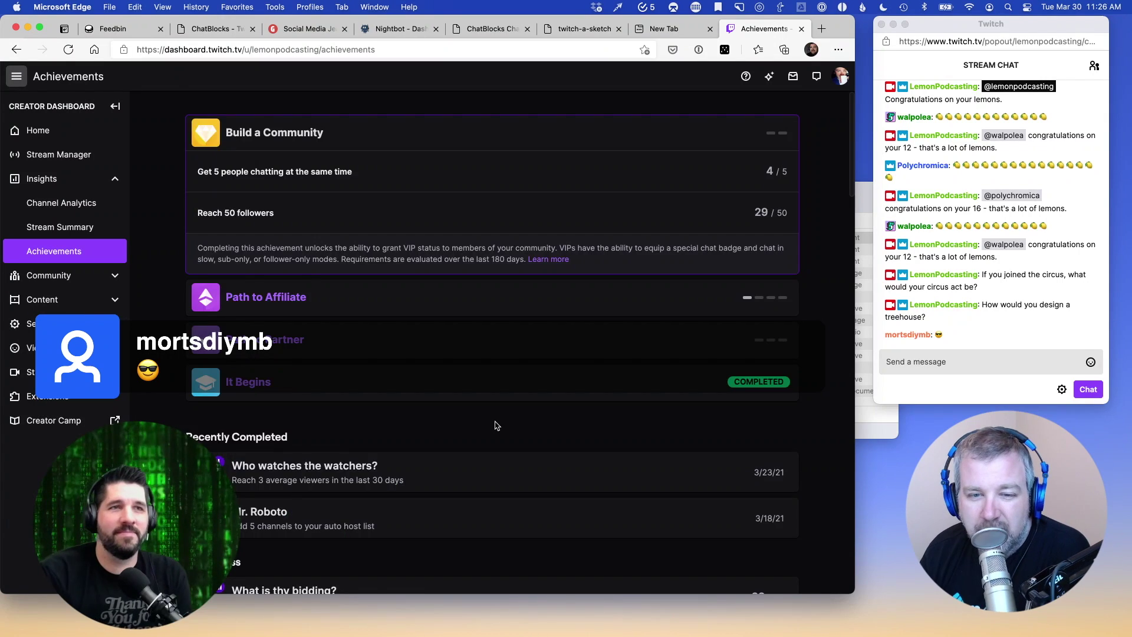
scroll(498, 427, down, 5)
scroll(498, 427, up, 5)
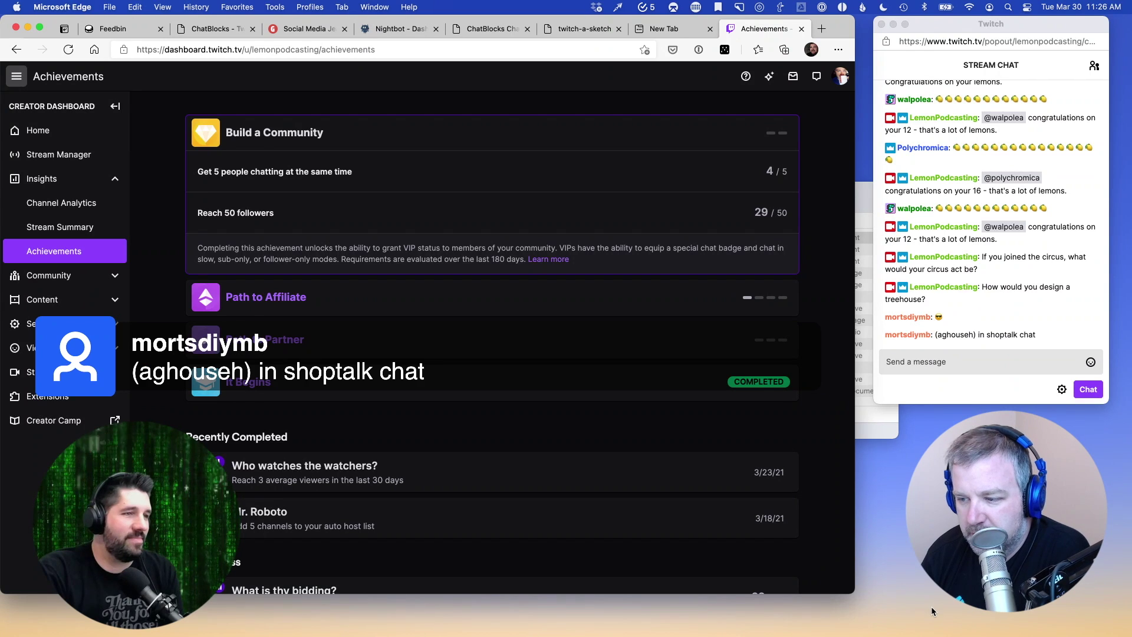
Examine the long list of In Progress achievements, including the follower, chat, viewer and streaming-time goals
key(super+Tab)
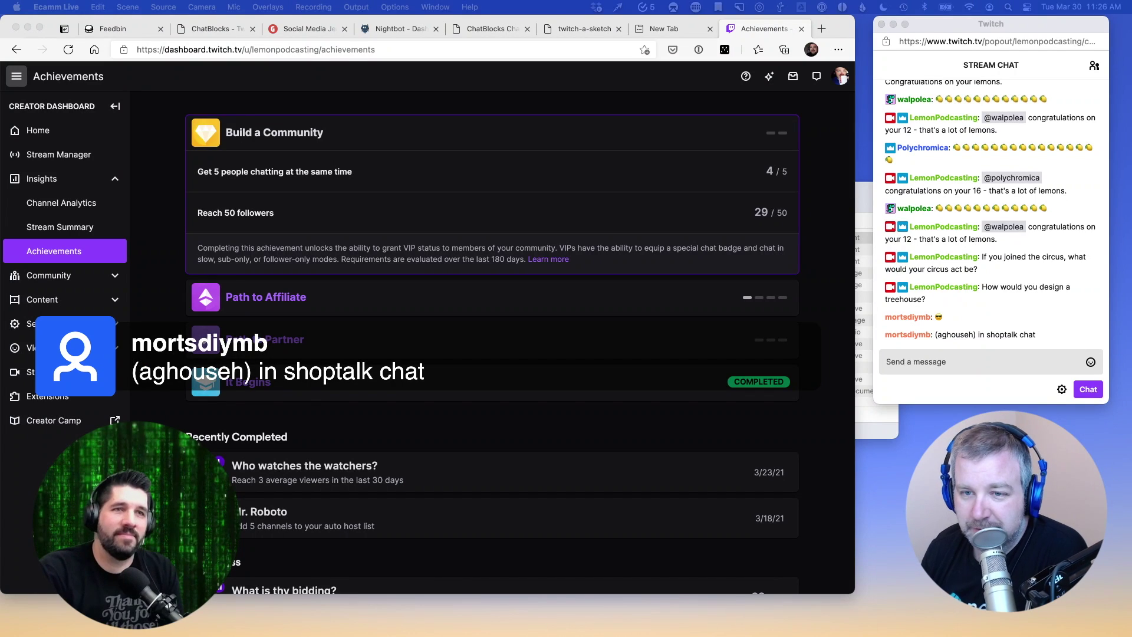
scroll(492, 342, down, 6)
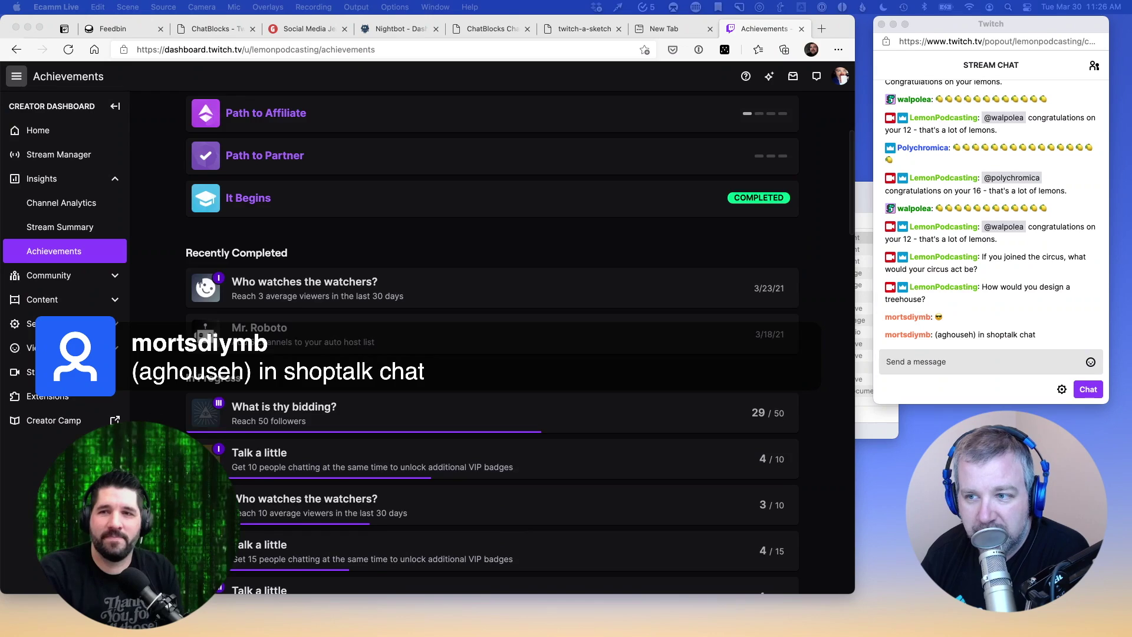
scroll(492, 342, down, 10)
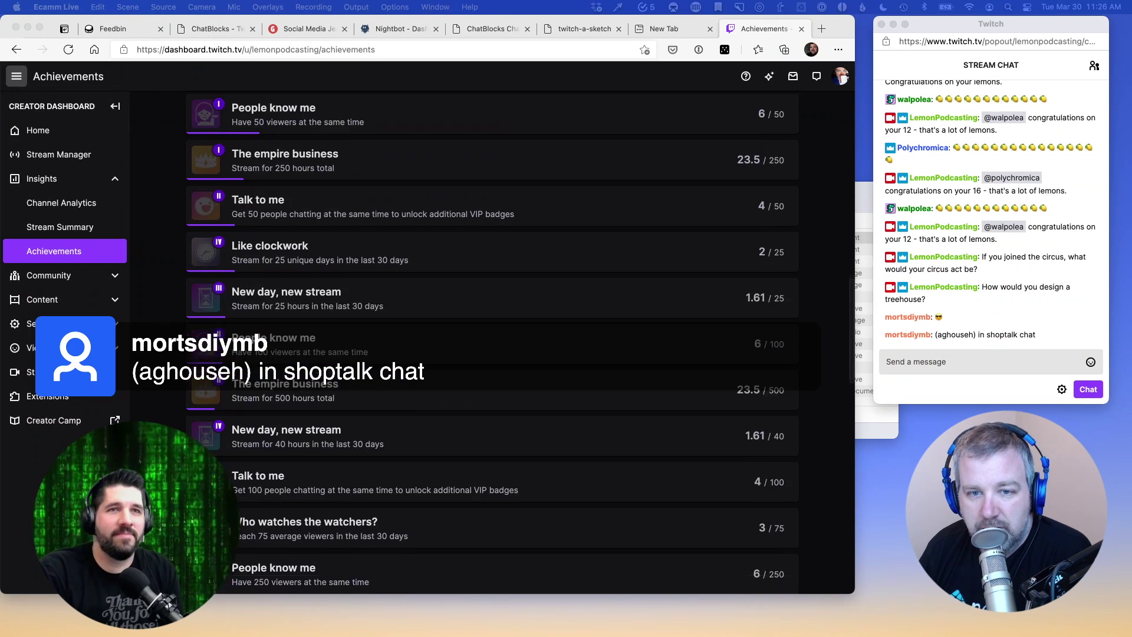
scroll(492, 338, down, 8)
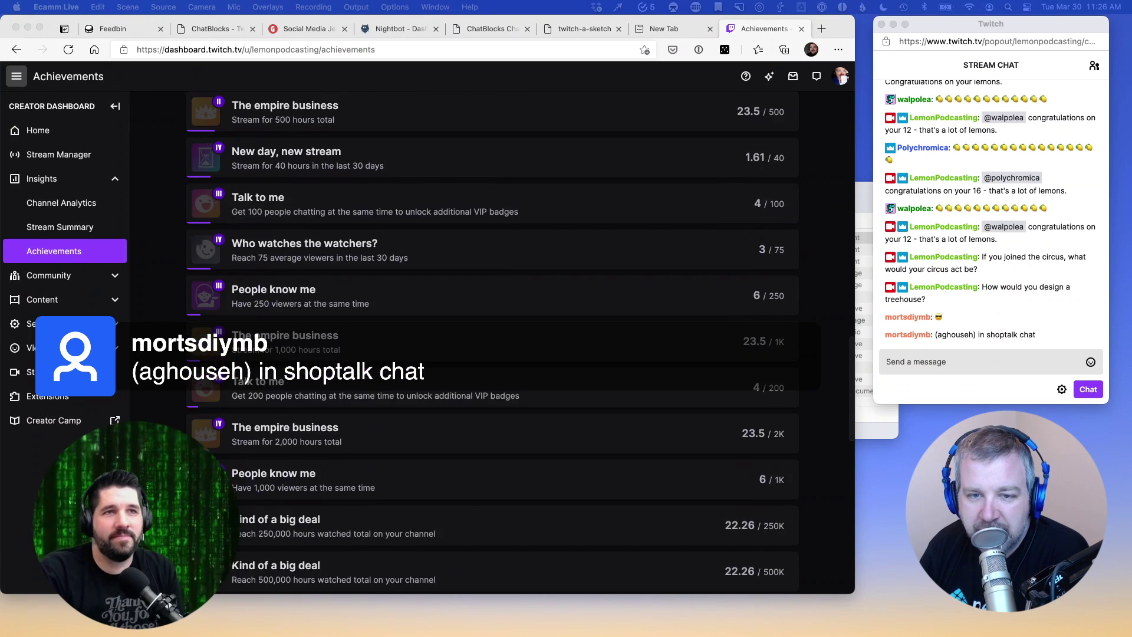
scroll(491, 337, up, 15)
scroll(492, 342, up, 5)
scroll(491, 342, down, 3)
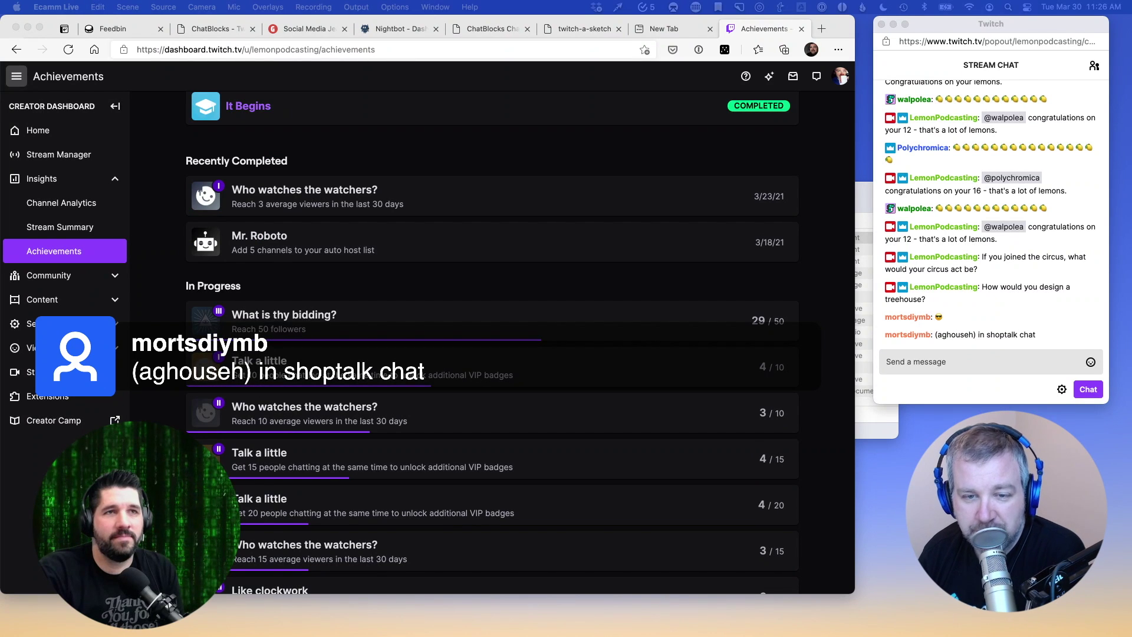
scroll(491, 342, down, 4)
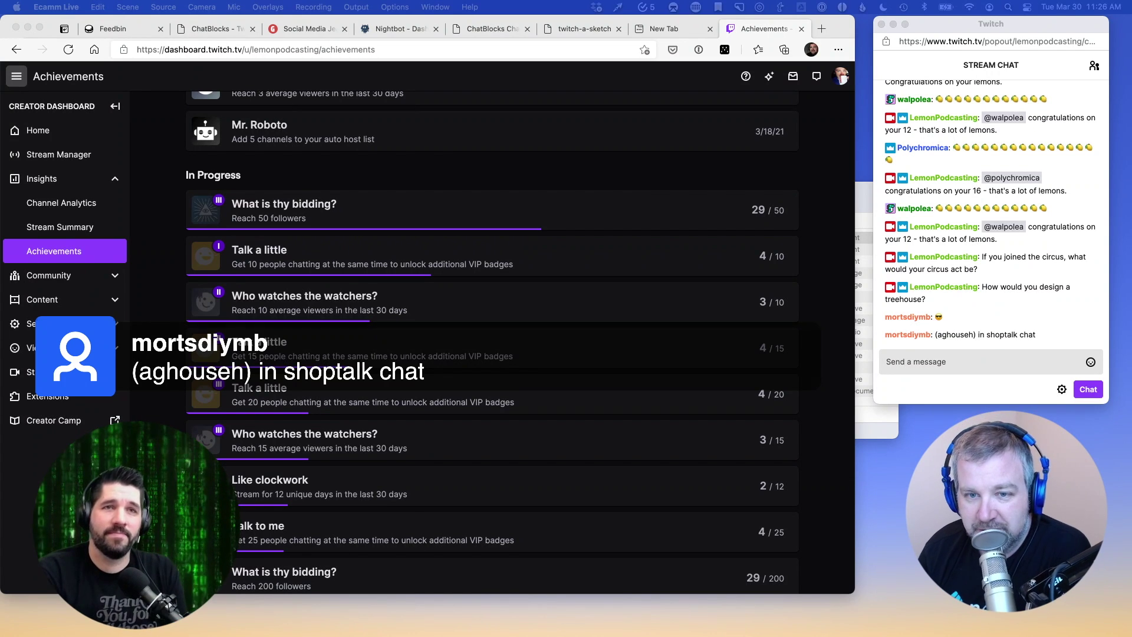
scroll(492, 342, down, 3)
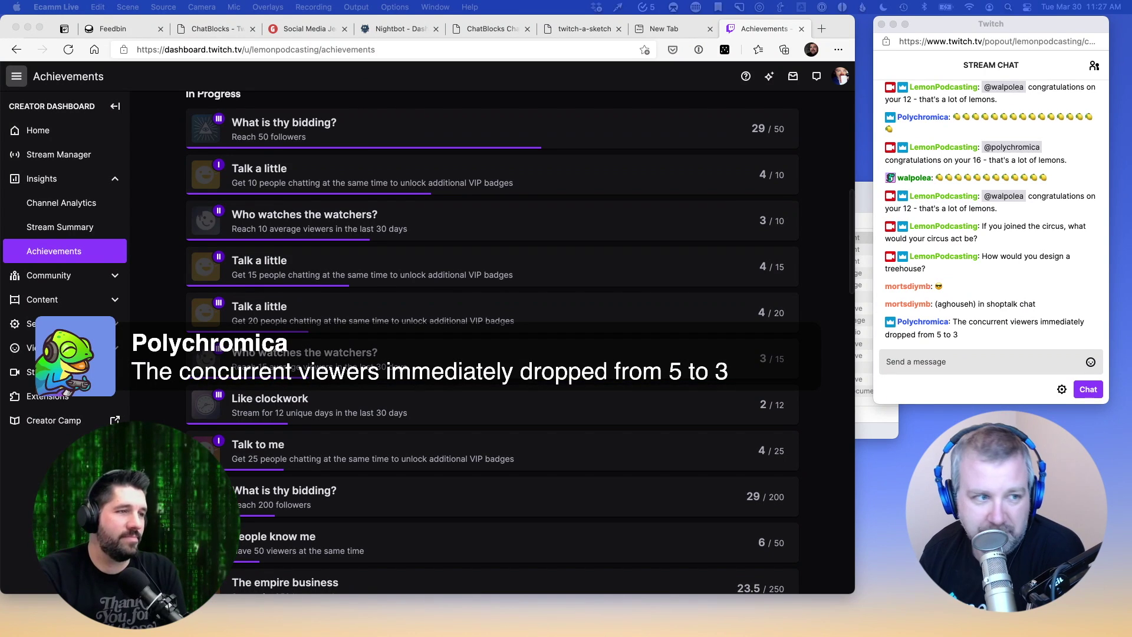
scroll(492, 341, down, 2)
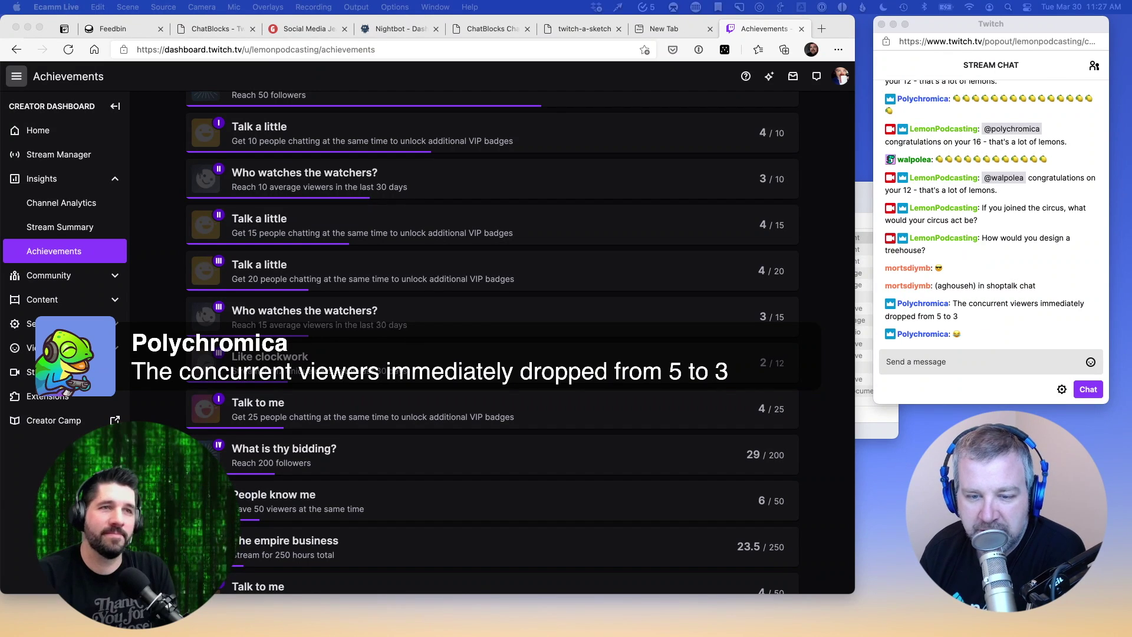
scroll(491, 340, down, 5)
scroll(492, 342, up, 10)
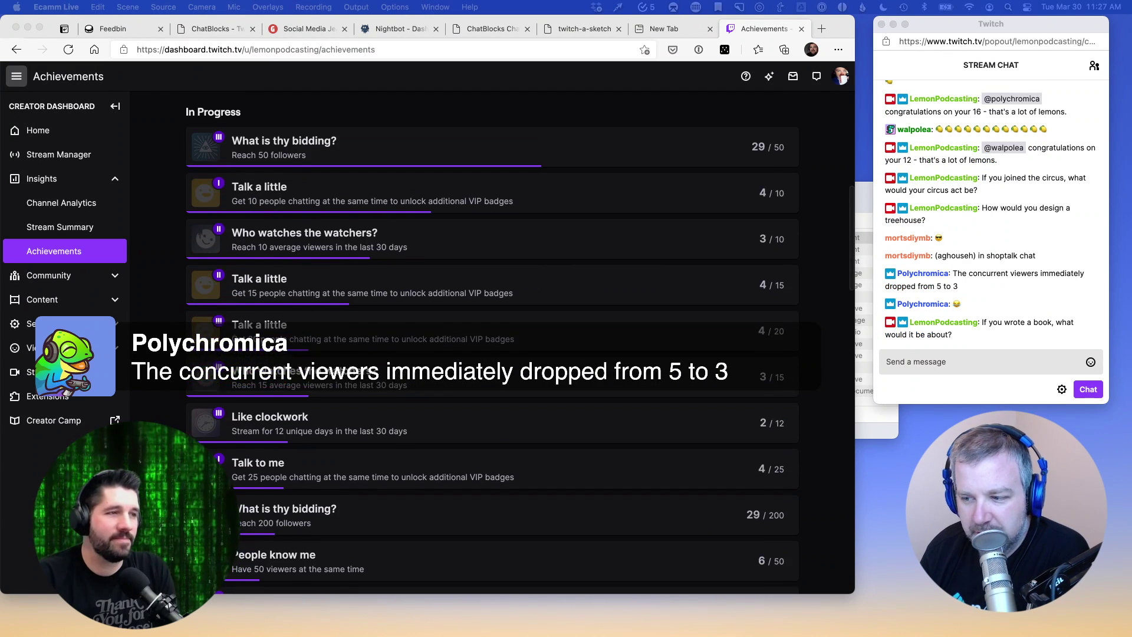
scroll(491, 342, down, 4)
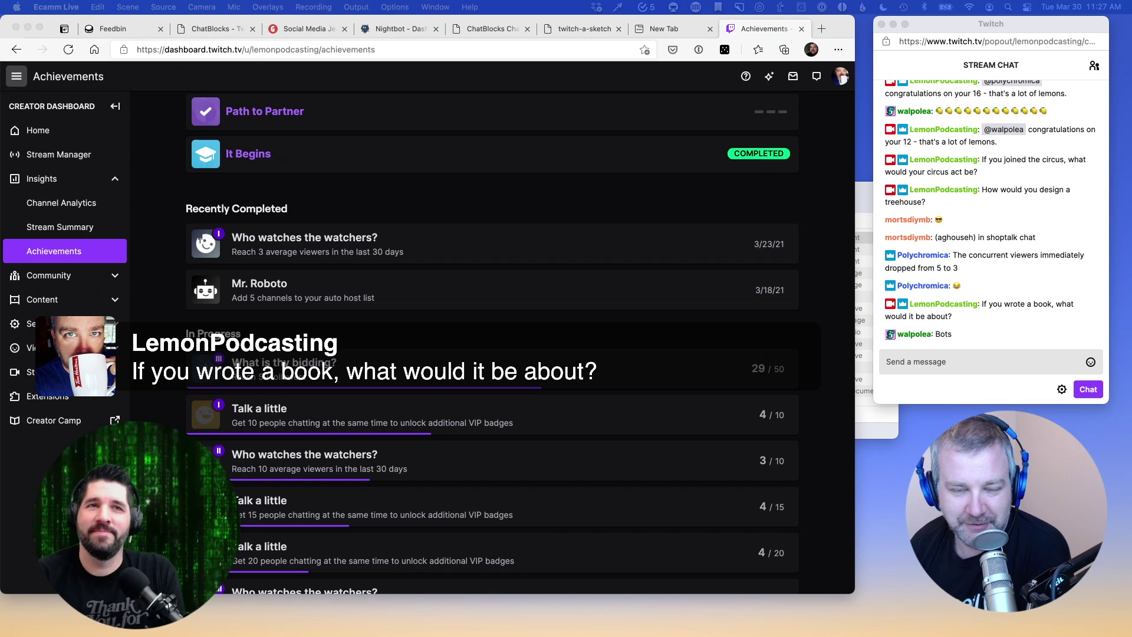
scroll(493, 342, up, 5)
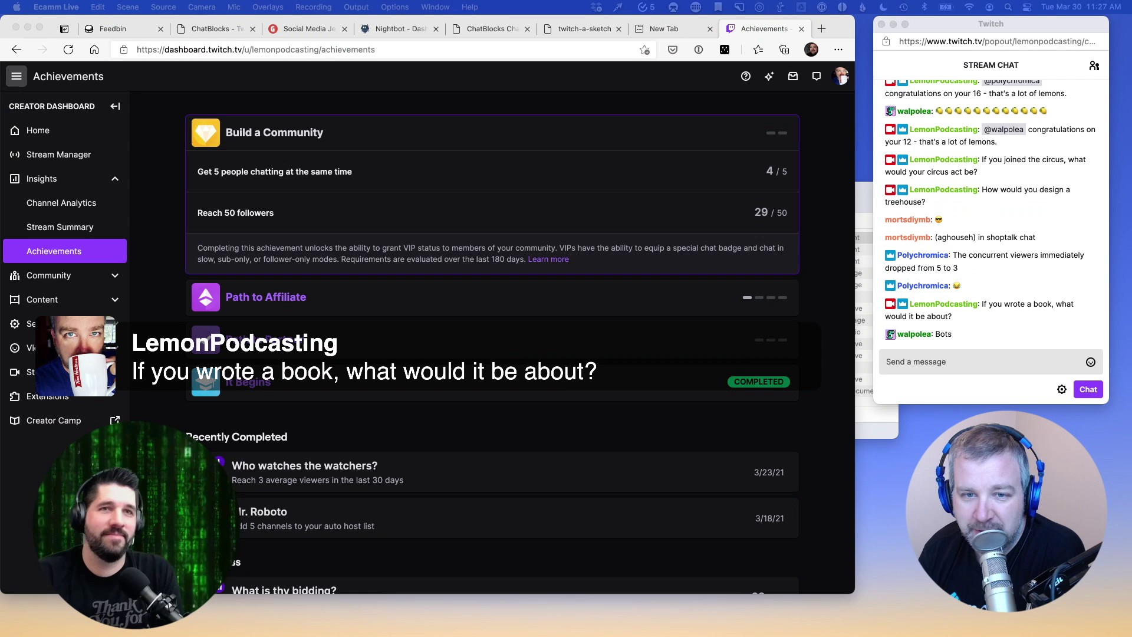
Expand the Path to Affiliate and It Begins achievements and review their requirements
click(264, 292)
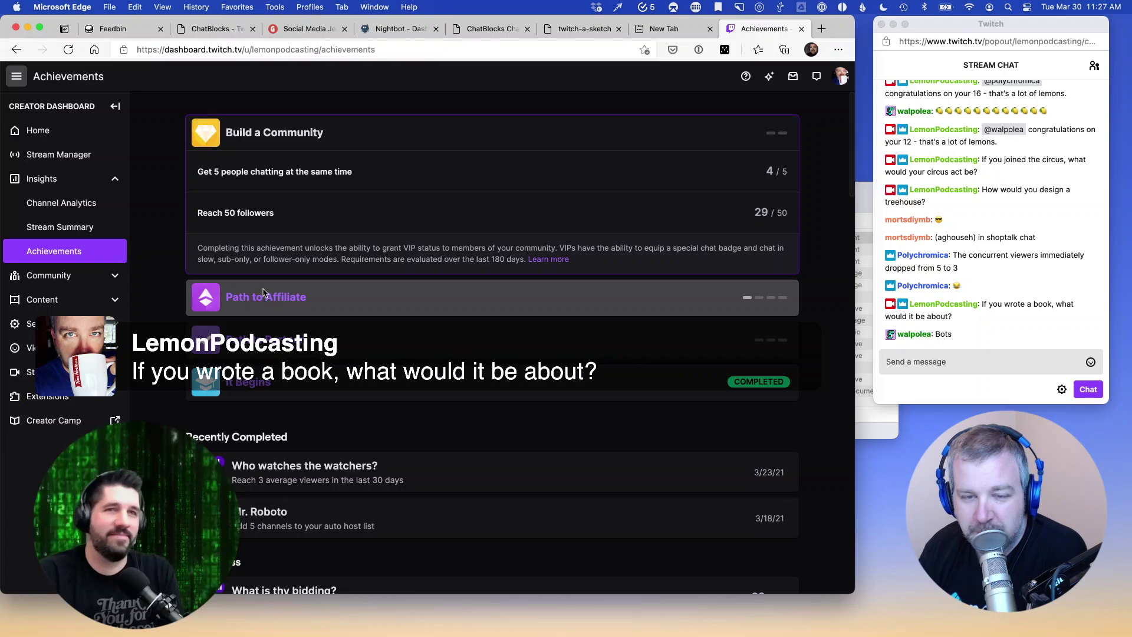
click(255, 297)
scroll(405, 426, down, 2)
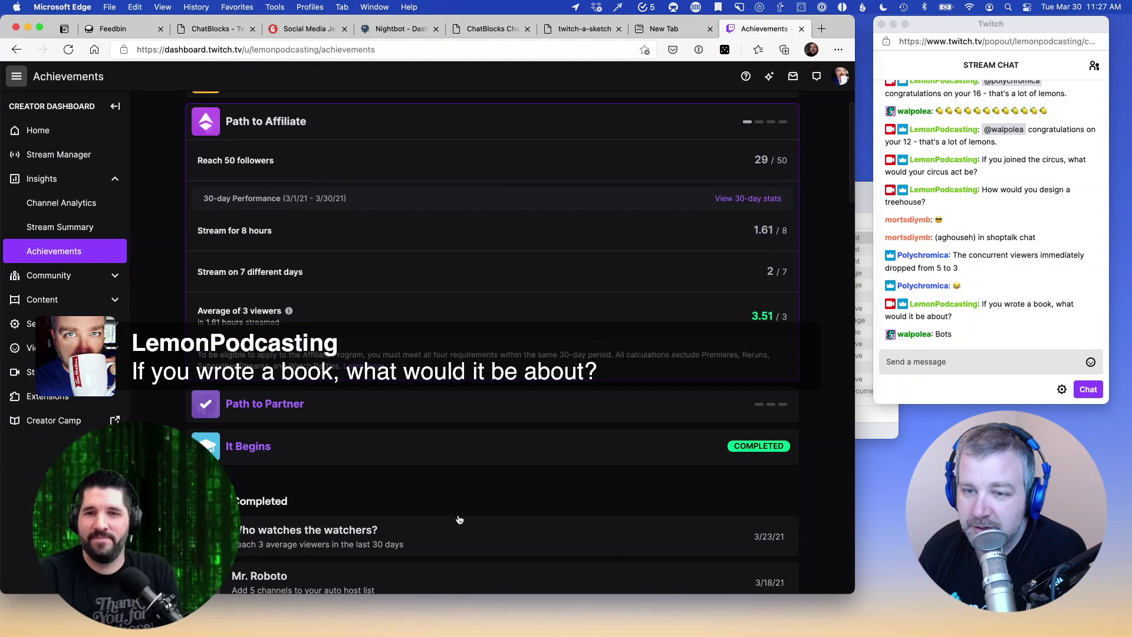
scroll(446, 499, up, 2)
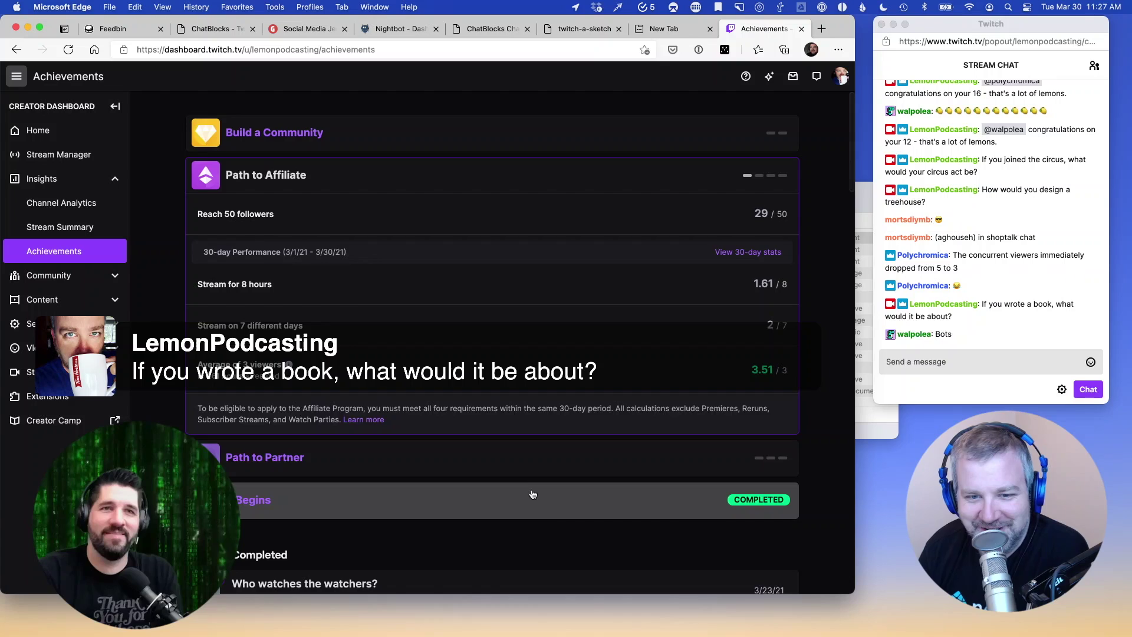
scroll(449, 500, down, 3)
click(320, 405)
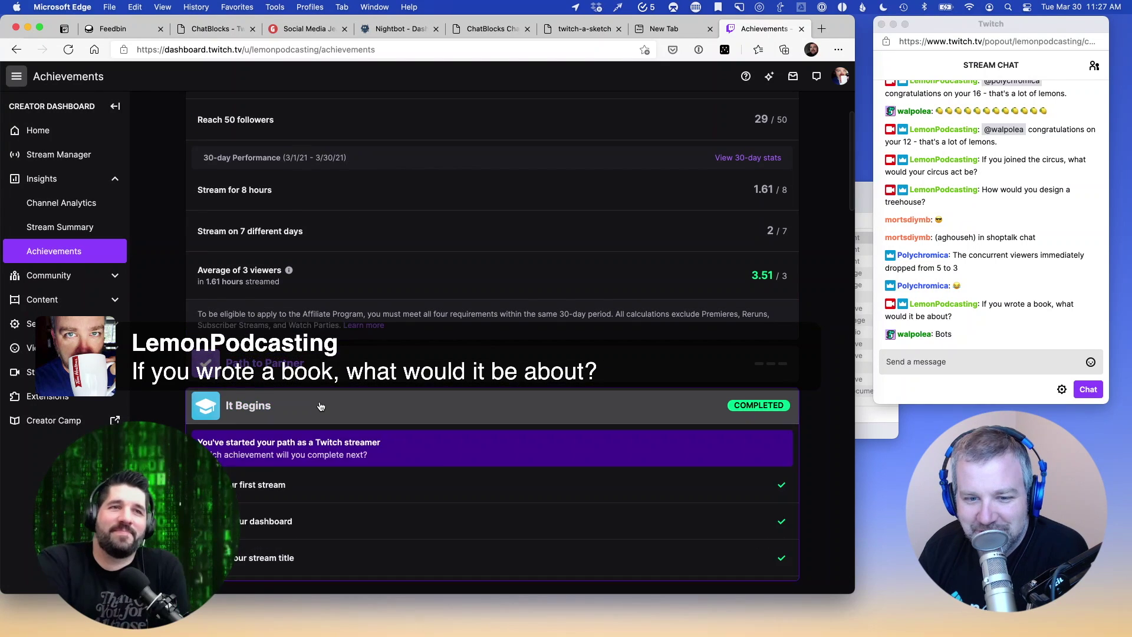
scroll(446, 421, down, 2)
scroll(450, 392, up, 5)
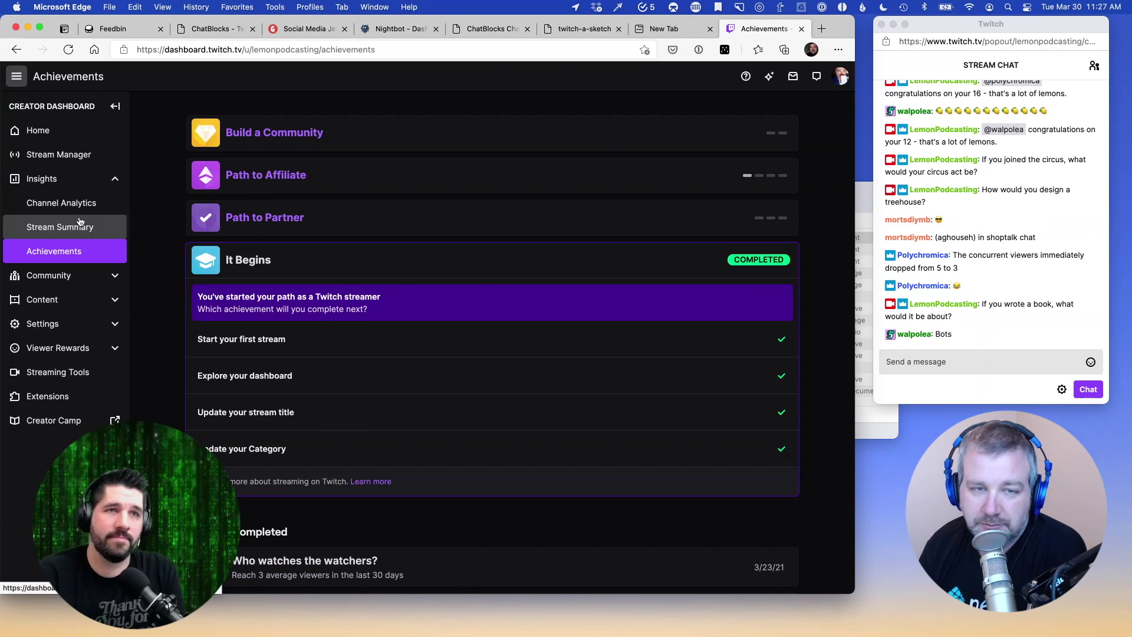
Search the web for streamyard in a new tab, open the StreamYard site and close the leftover search tabs
key(super+t)
text(streamyard)
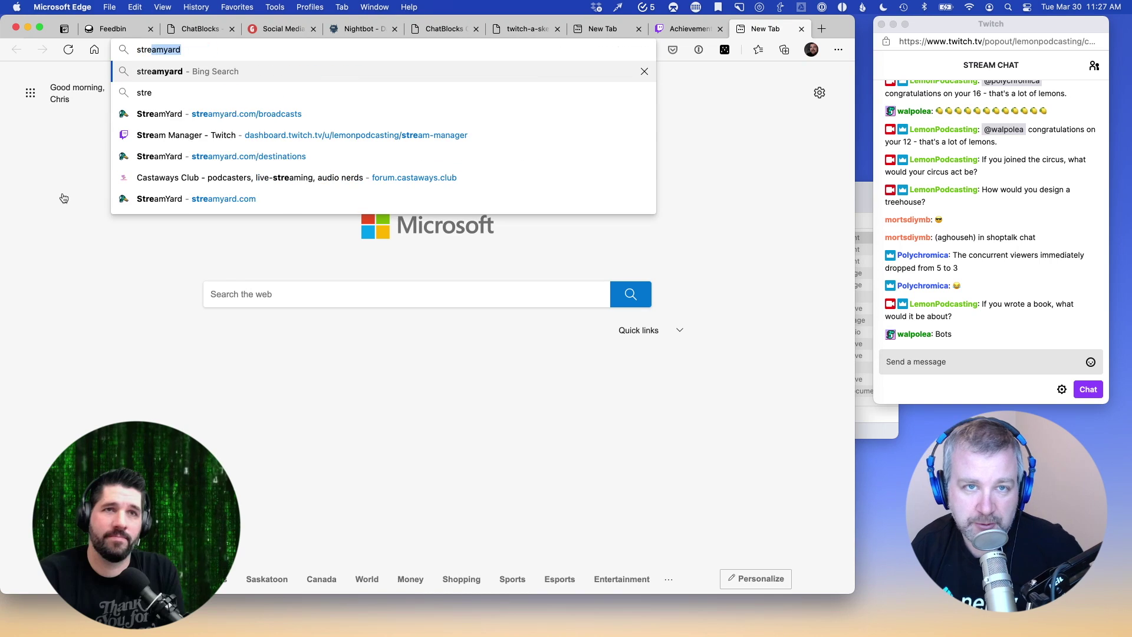
key(Return)
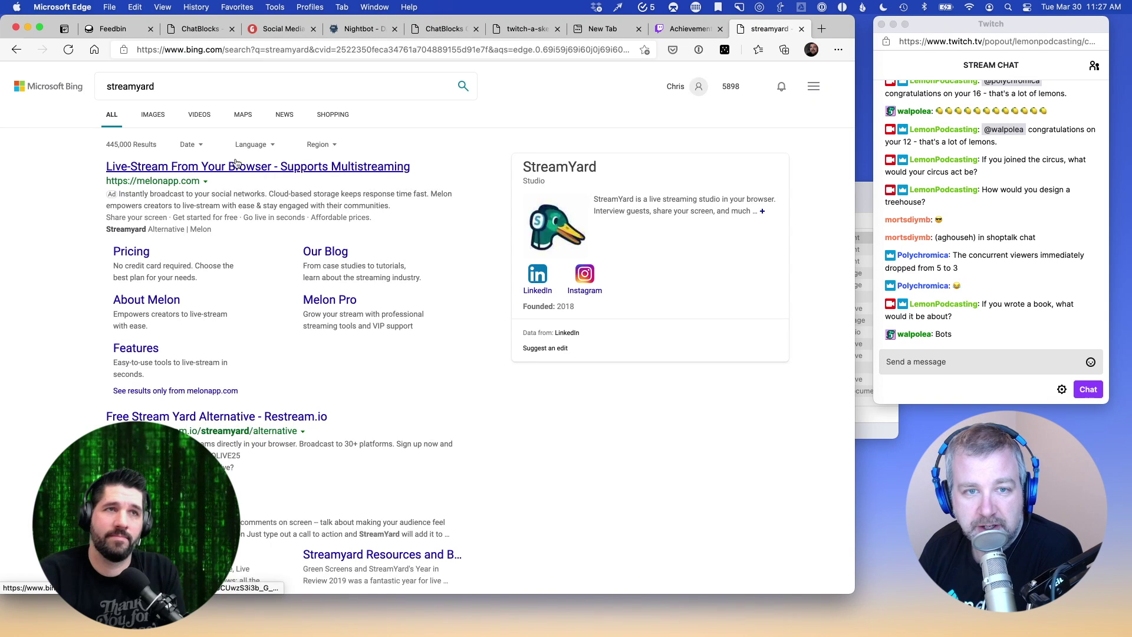
click(186, 175)
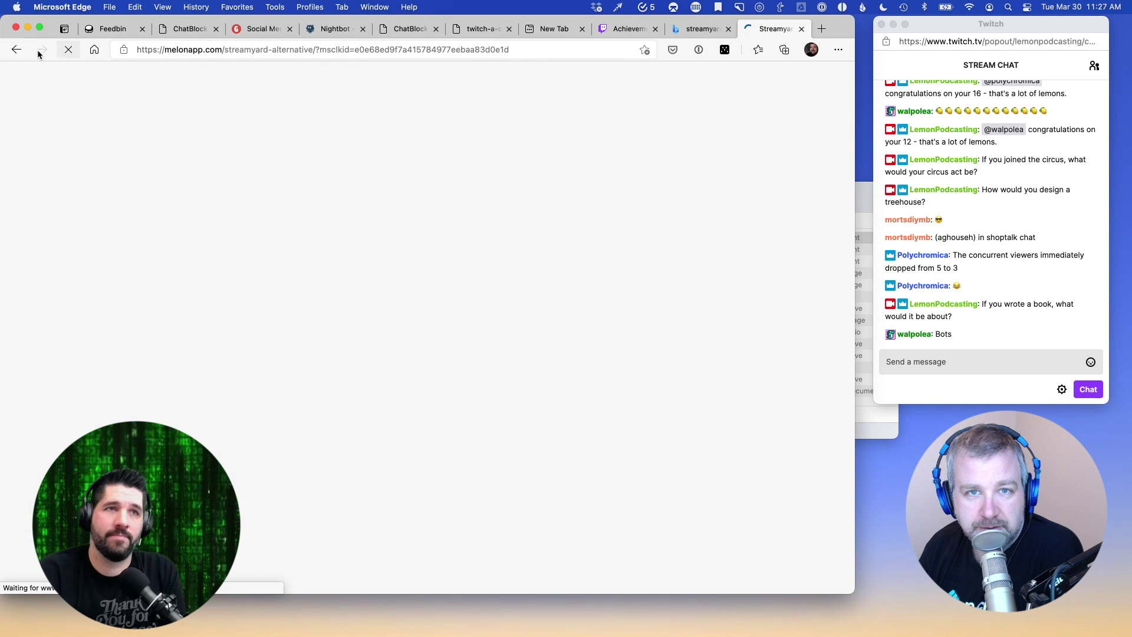
click(17, 50)
scroll(305, 378, down, 1)
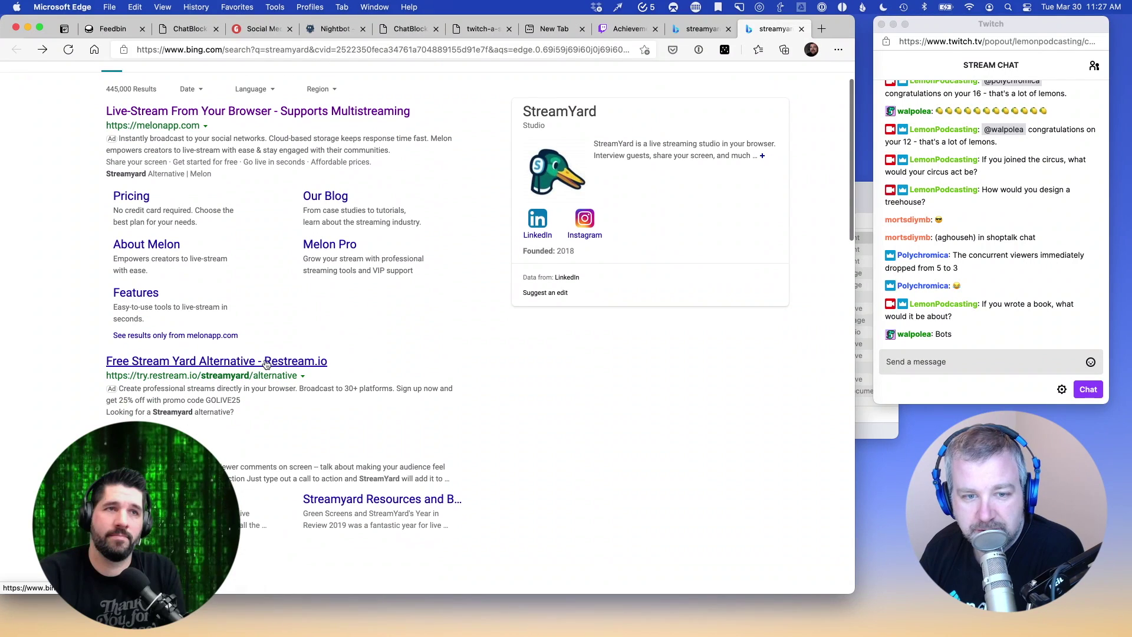
click(144, 439)
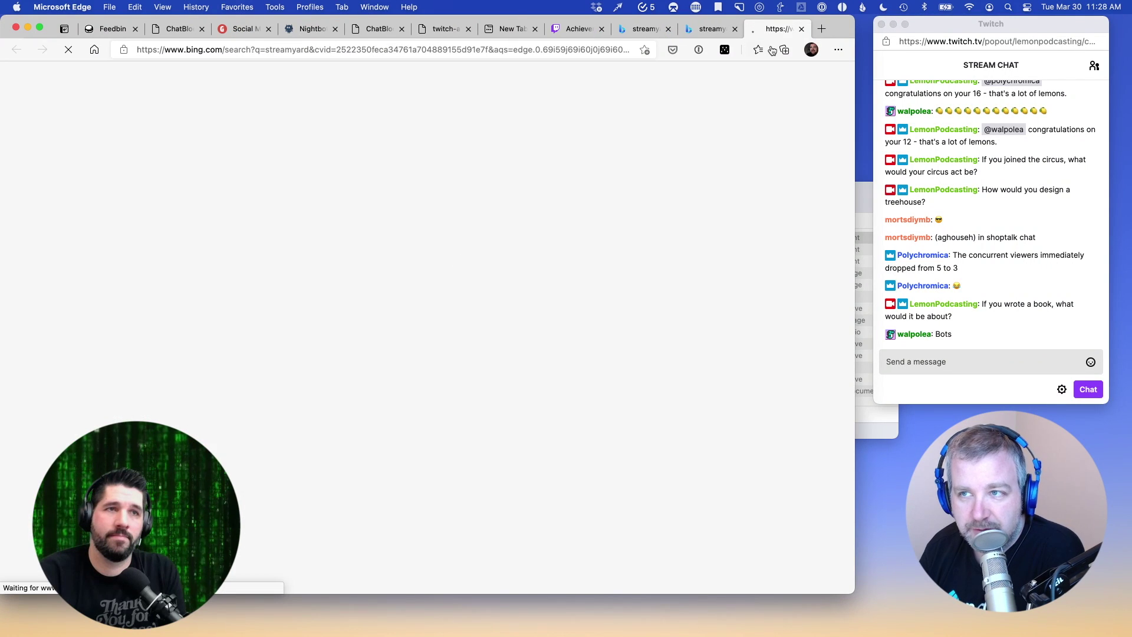
click(668, 29)
click(668, 29)
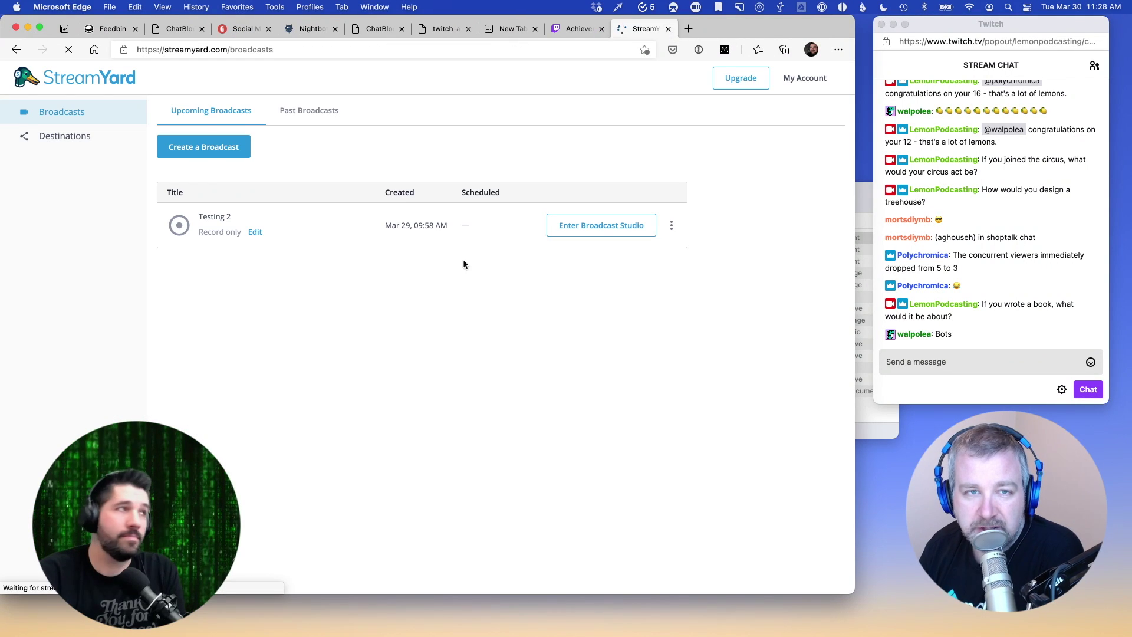
Create a record-only broadcast titled Testing and enter its broadcast studio
click(248, 142)
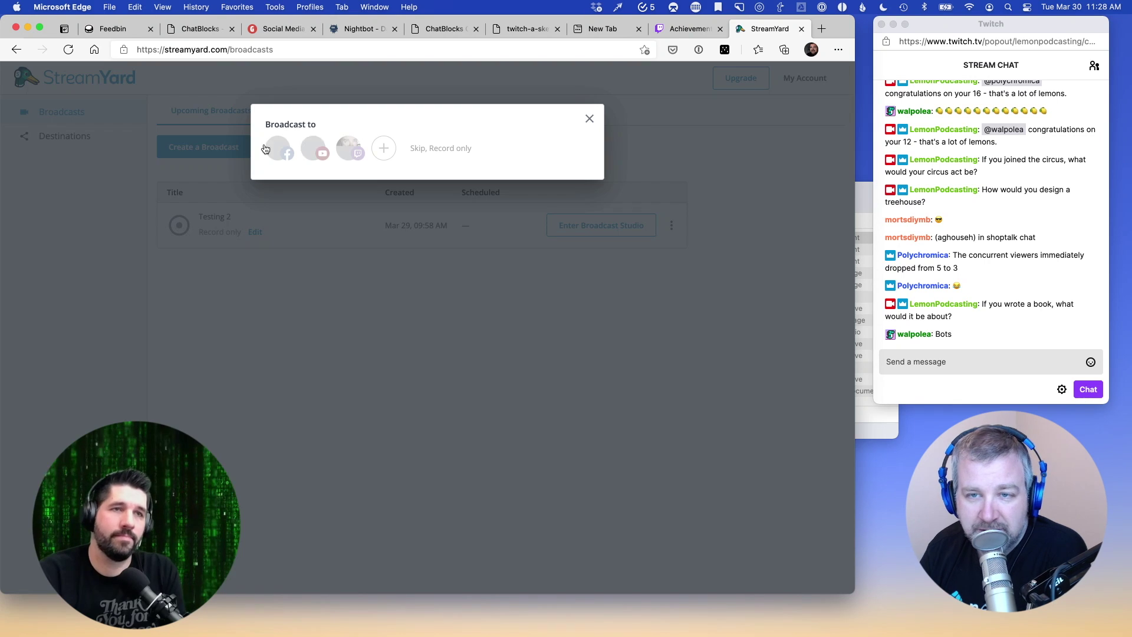
click(442, 147)
text(Testing)
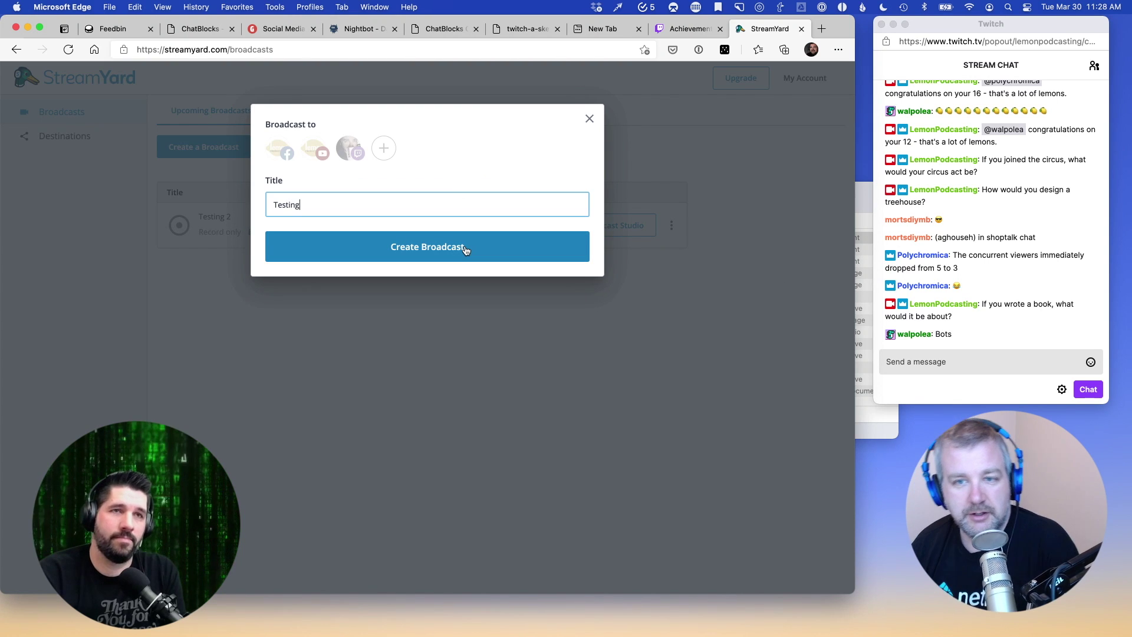
click(469, 260)
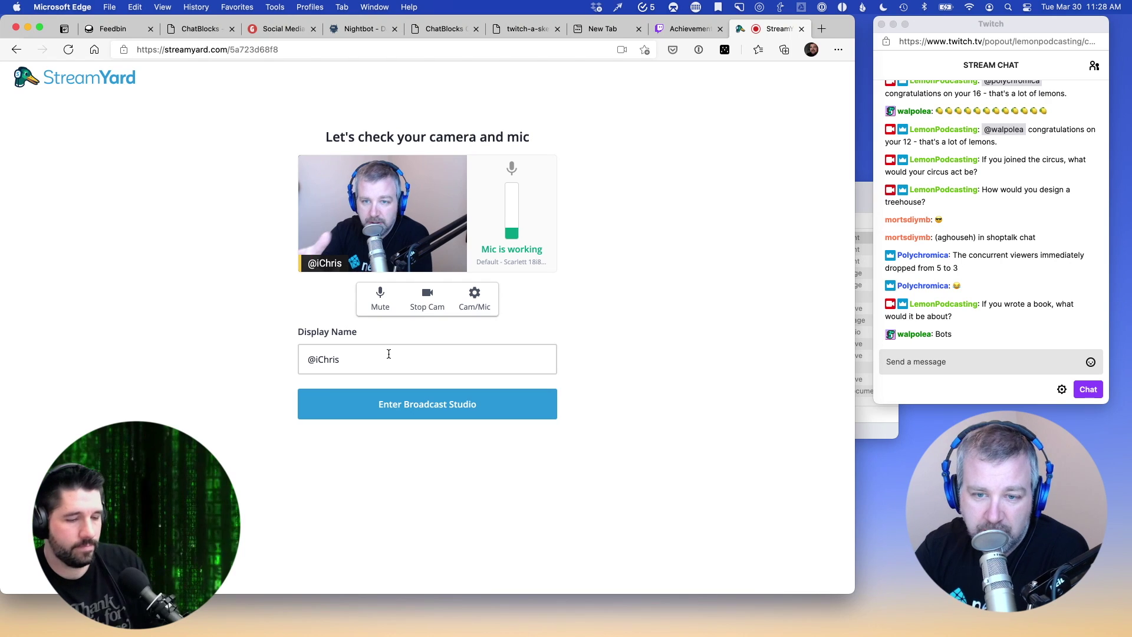
click(428, 404)
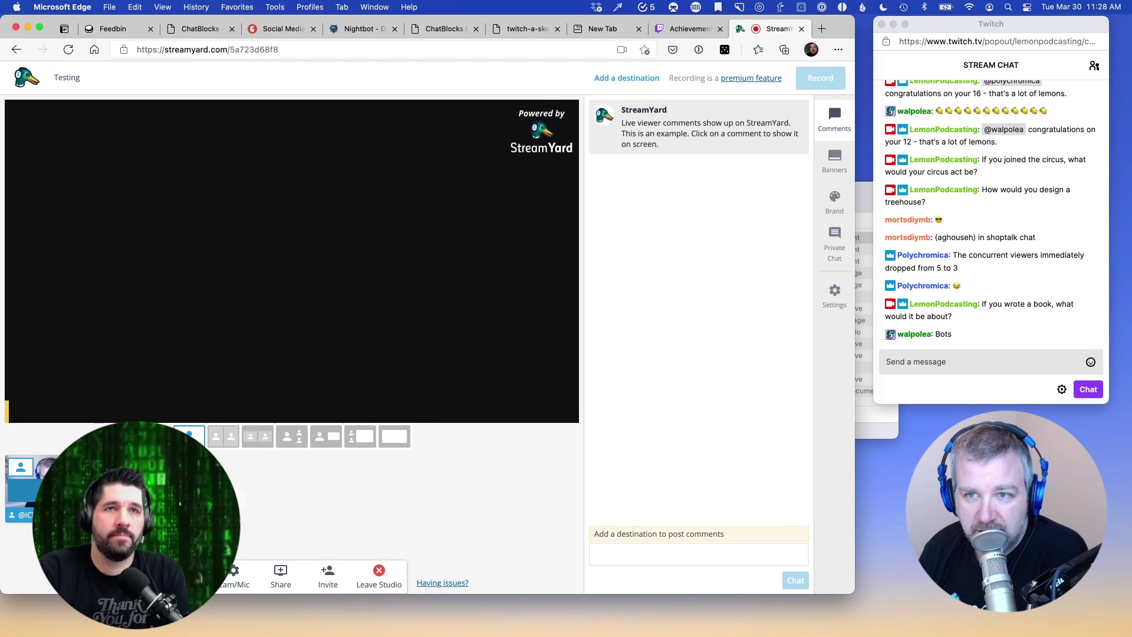
Add the host's camera to the stage, and view the guest invitation link before closing it
click(20, 467)
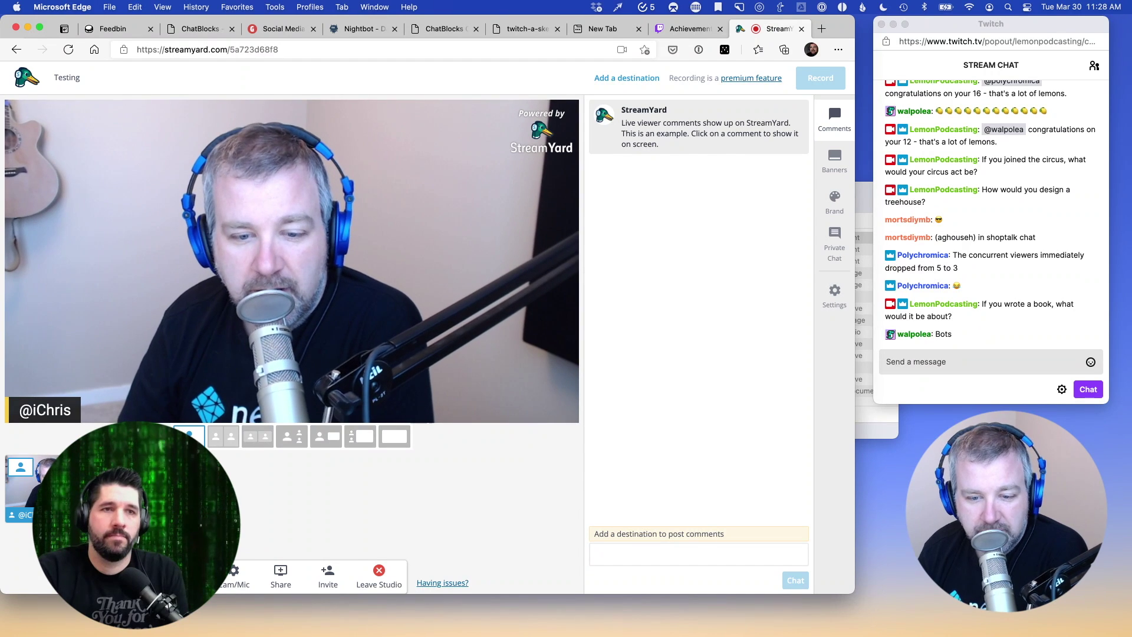
click(328, 573)
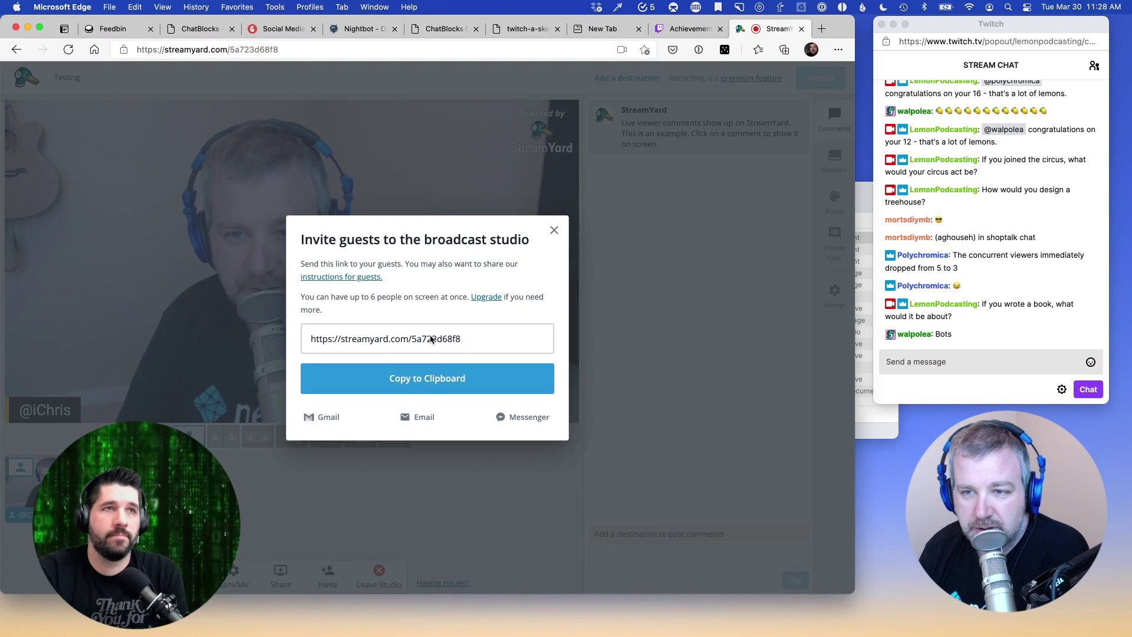
click(554, 230)
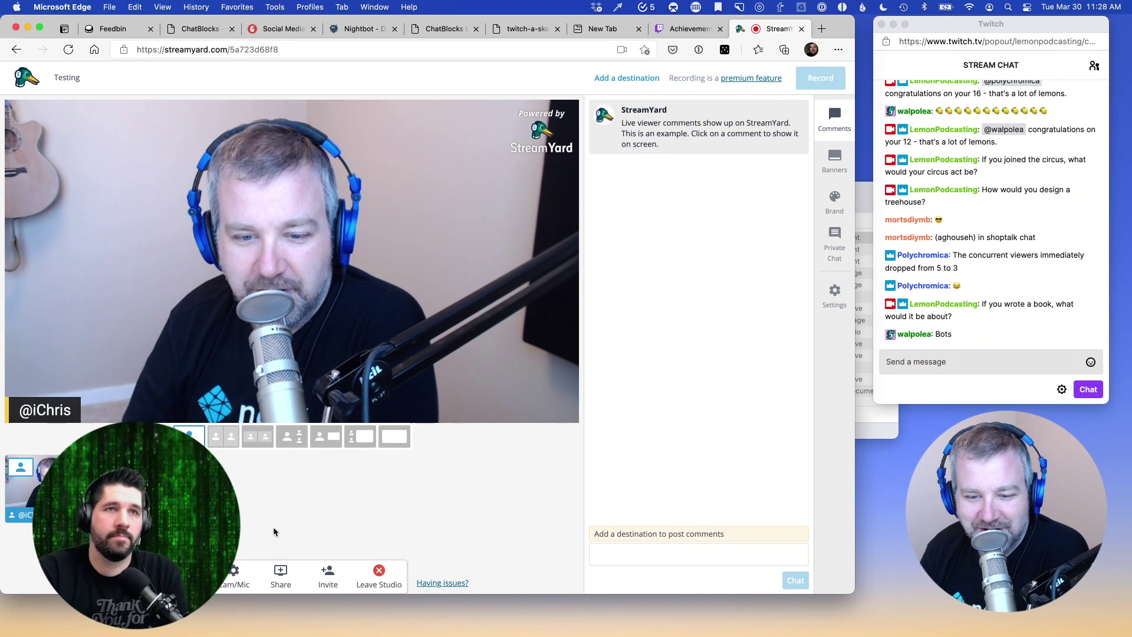
Share the entire Screen 1 with the broadcast studio
click(296, 580)
click(293, 539)
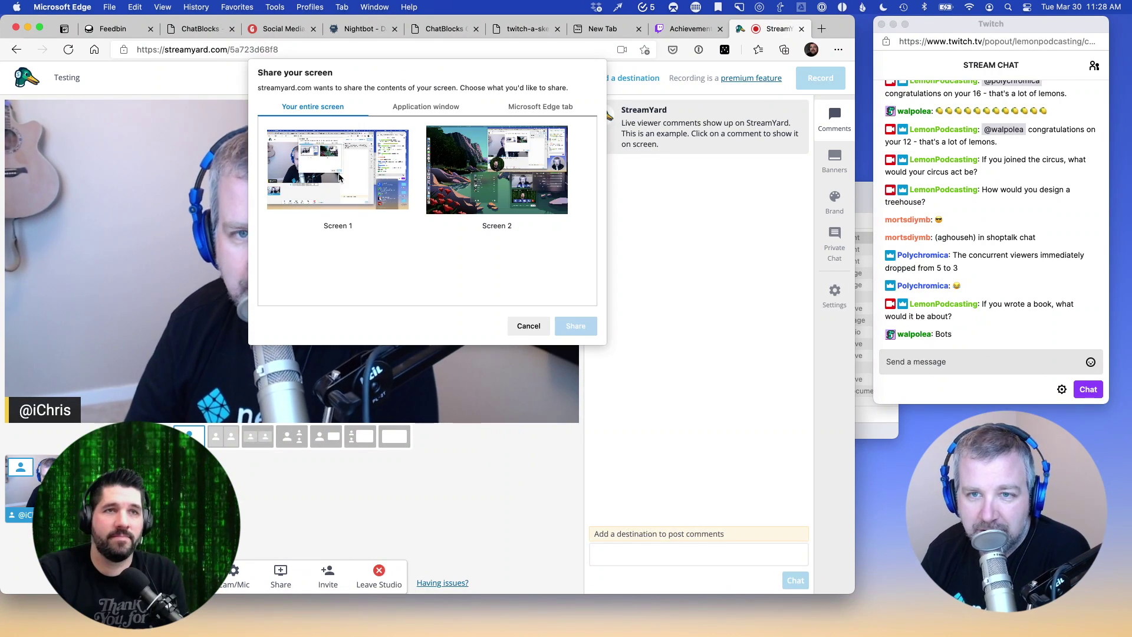
click(396, 200)
click(567, 327)
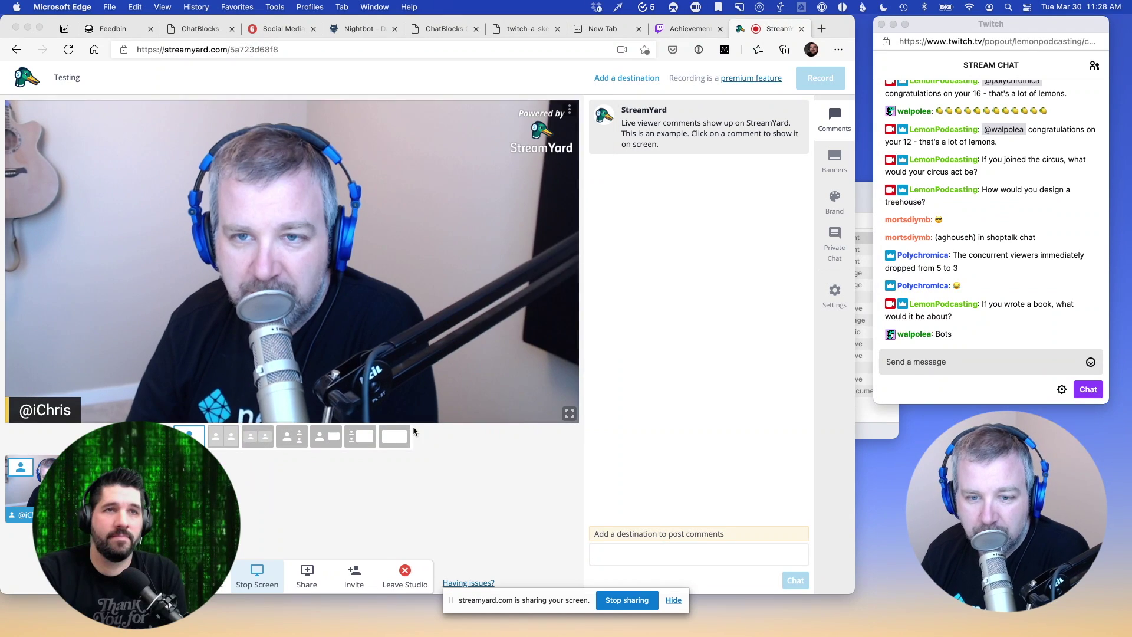
Try the stage layouts that combine the host's camera with the shared screen, and return to the camera alone
click(328, 439)
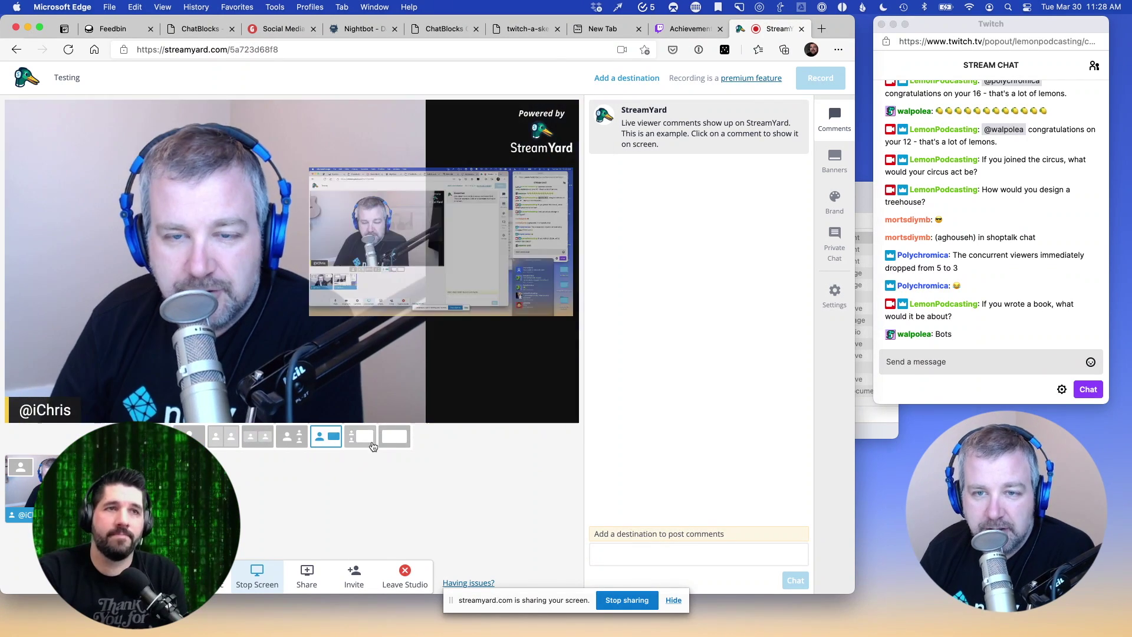
click(368, 442)
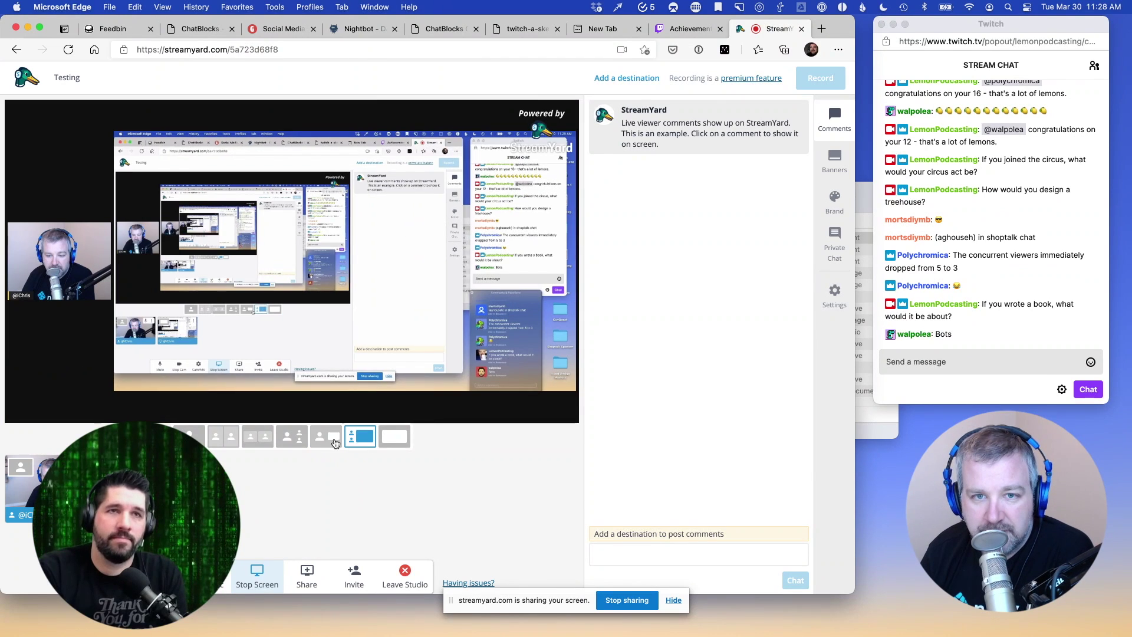
click(270, 436)
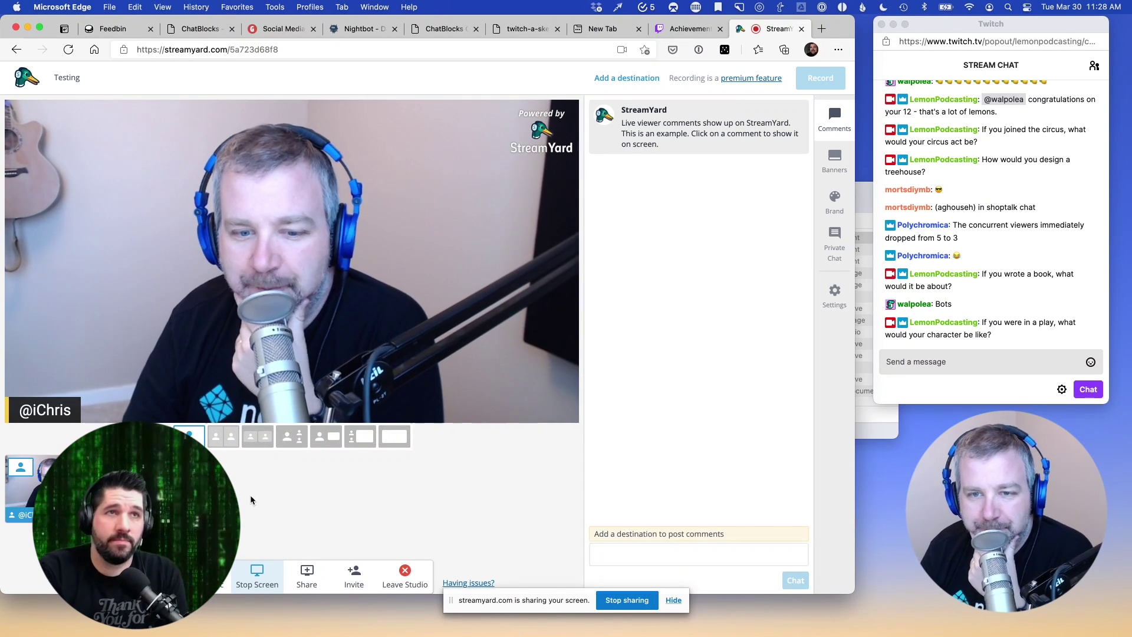
Show the first example banner and the test ticker banner on the stage, and hide both again
mouse_move(741, 148)
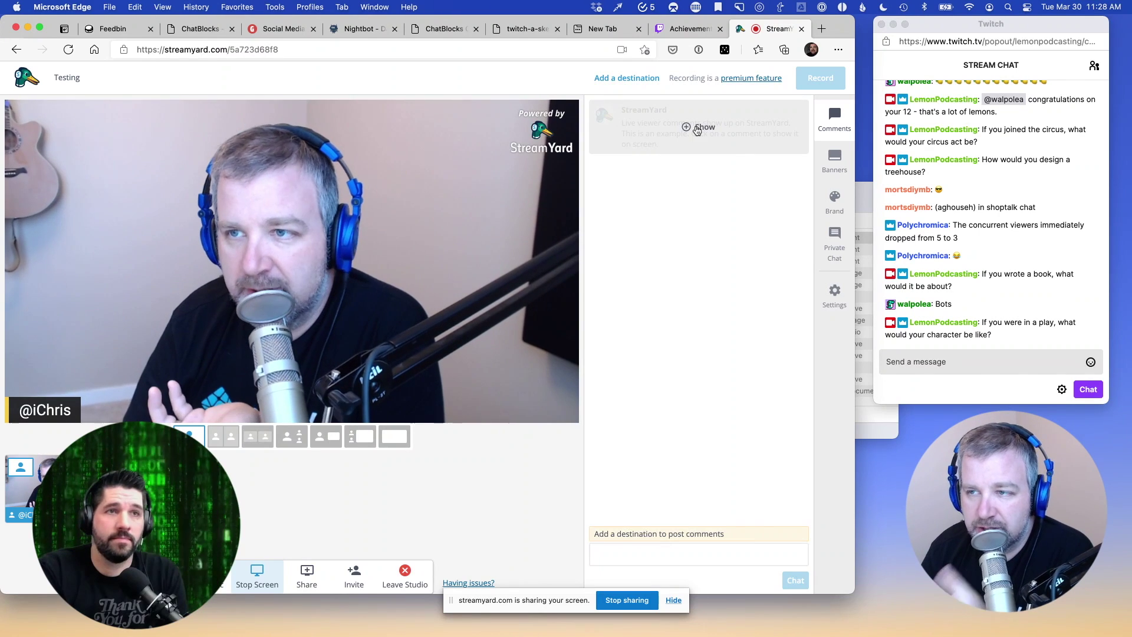
click(834, 159)
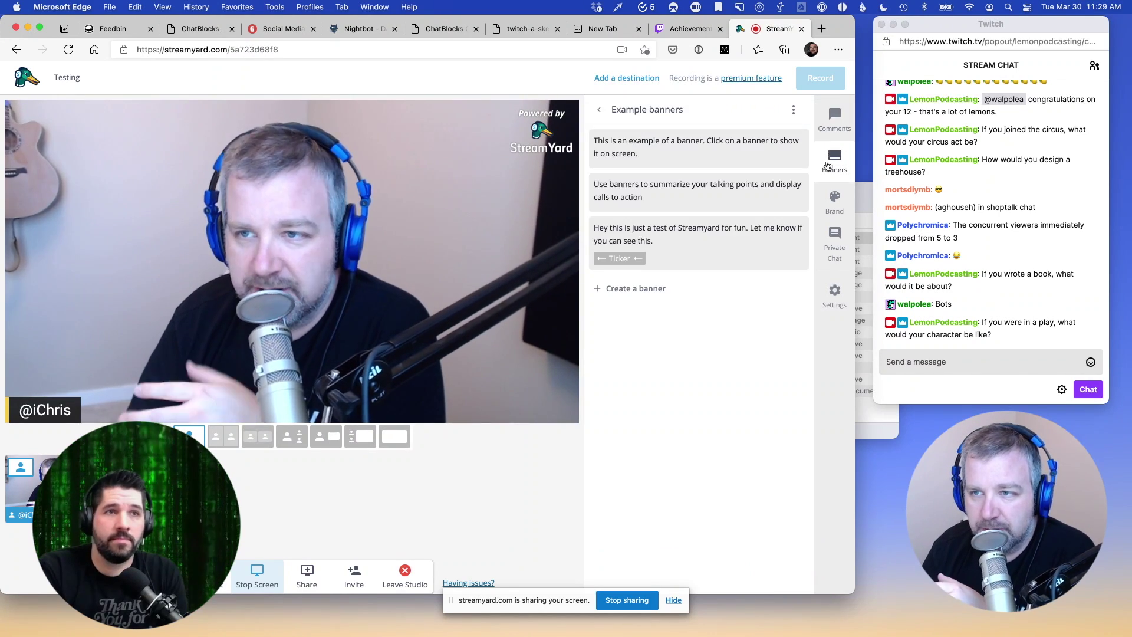
click(684, 152)
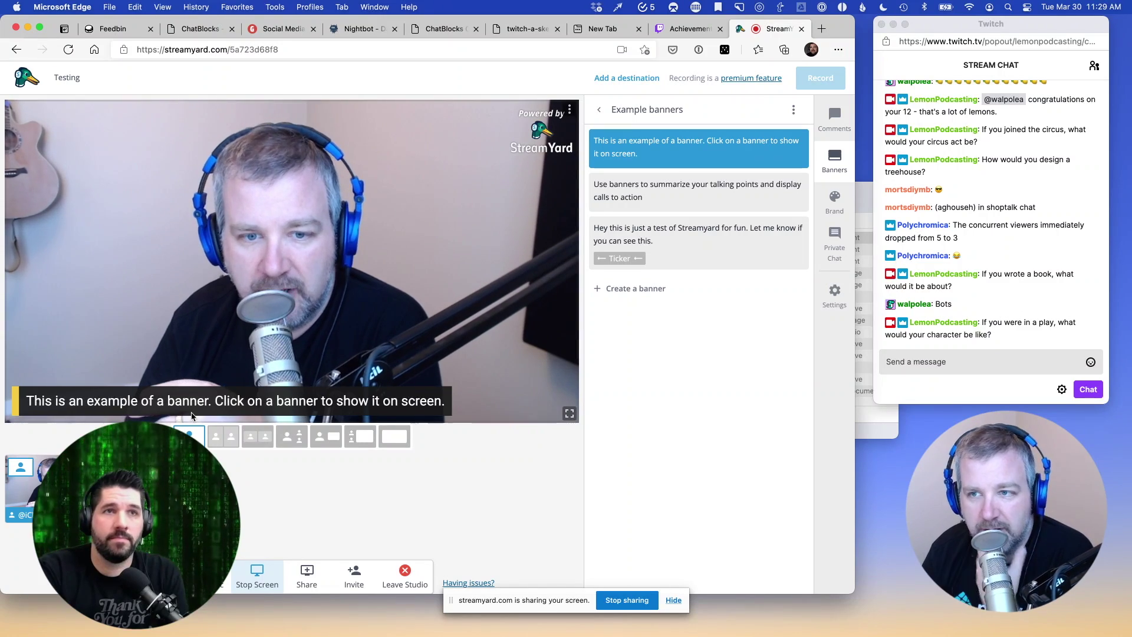
mouse_move(683, 191)
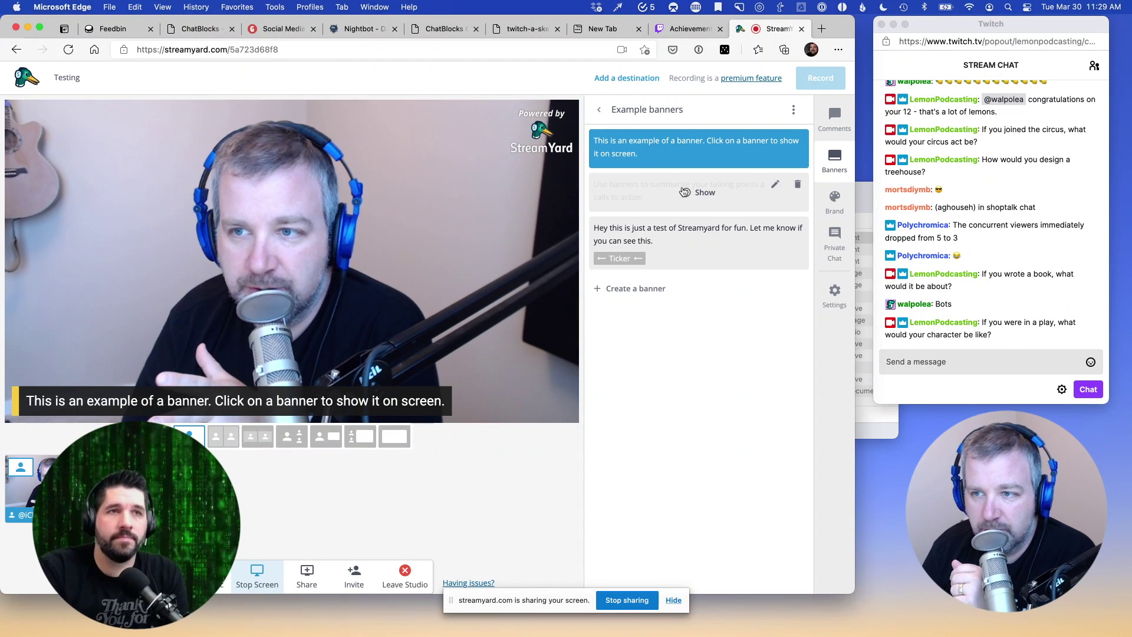
click(702, 246)
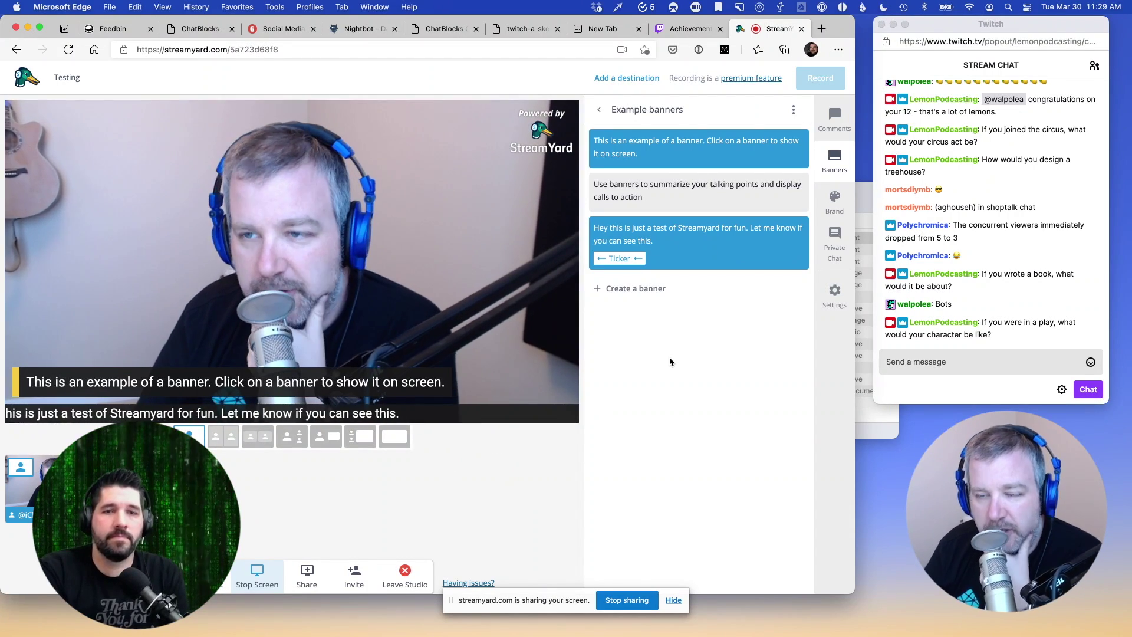
mouse_move(644, 264)
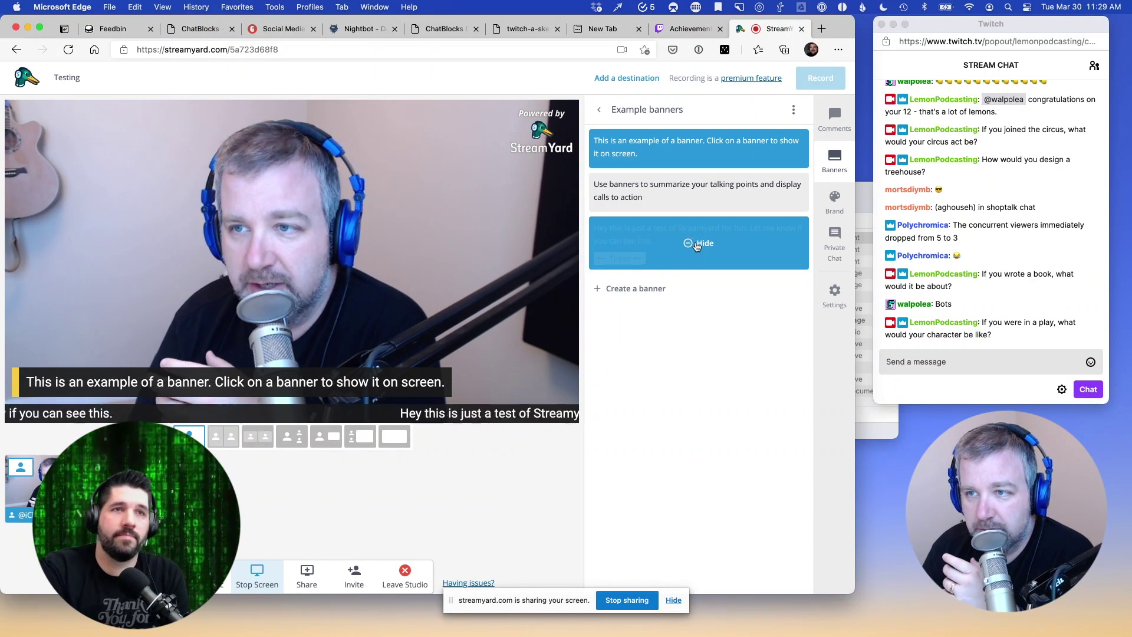
click(667, 254)
click(695, 148)
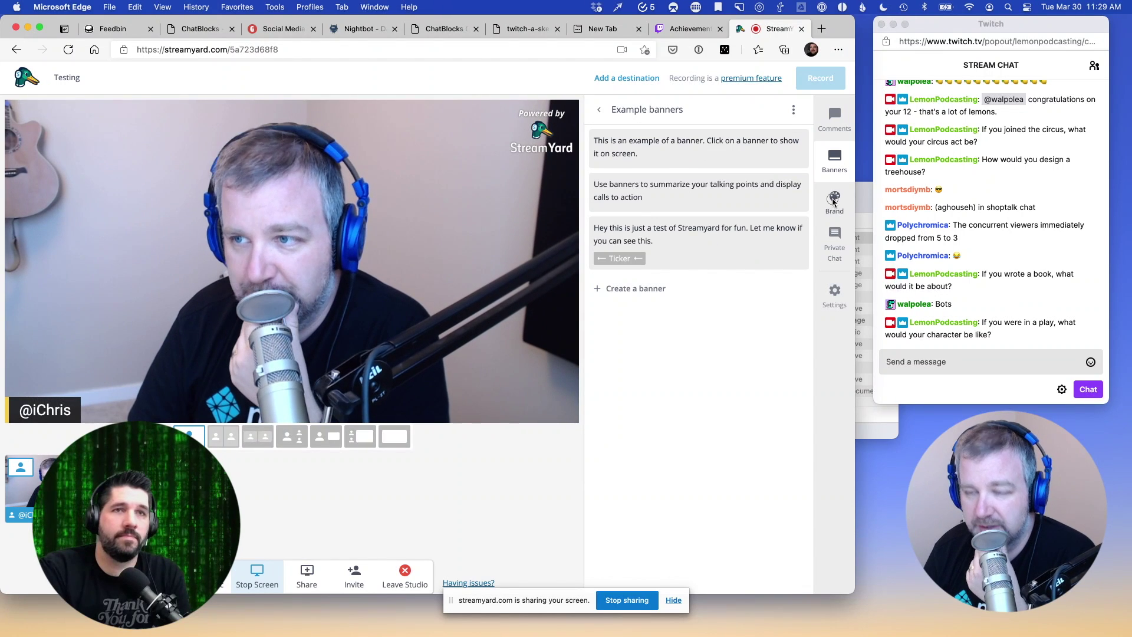
Open the brand settings and try the StreamYard overlay on the stage, removing it again
click(834, 201)
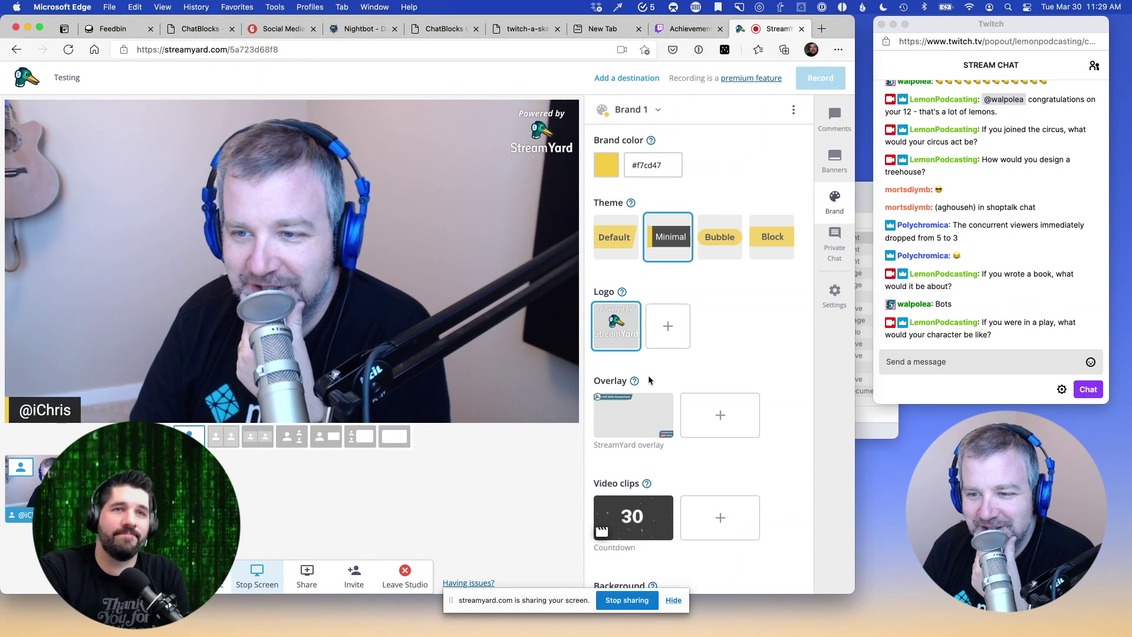
click(635, 436)
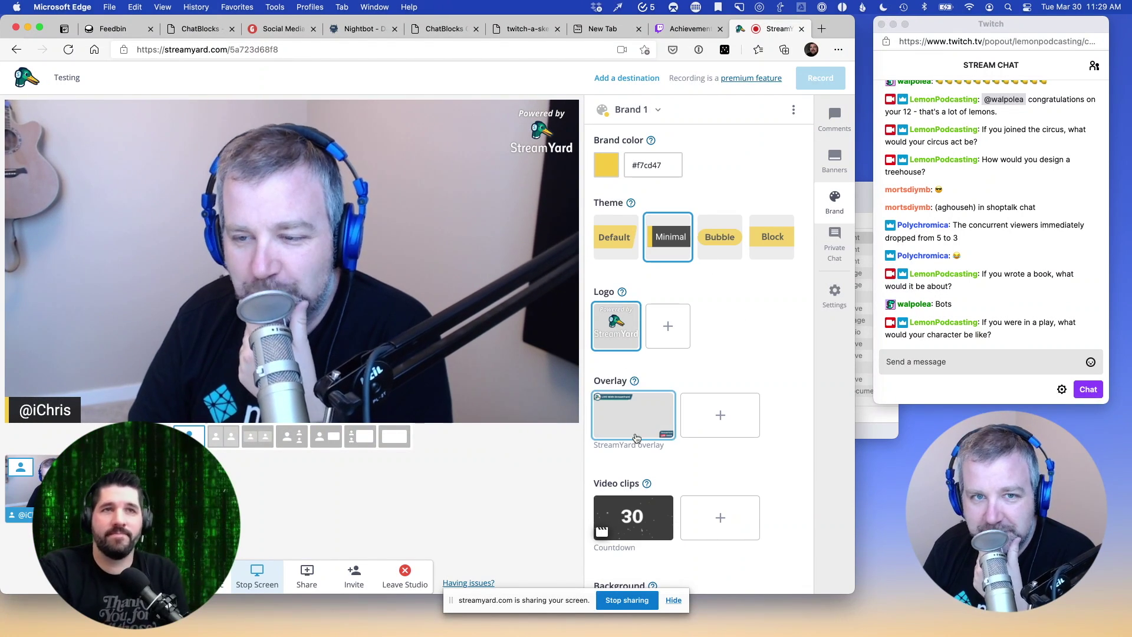
click(636, 438)
click(636, 438)
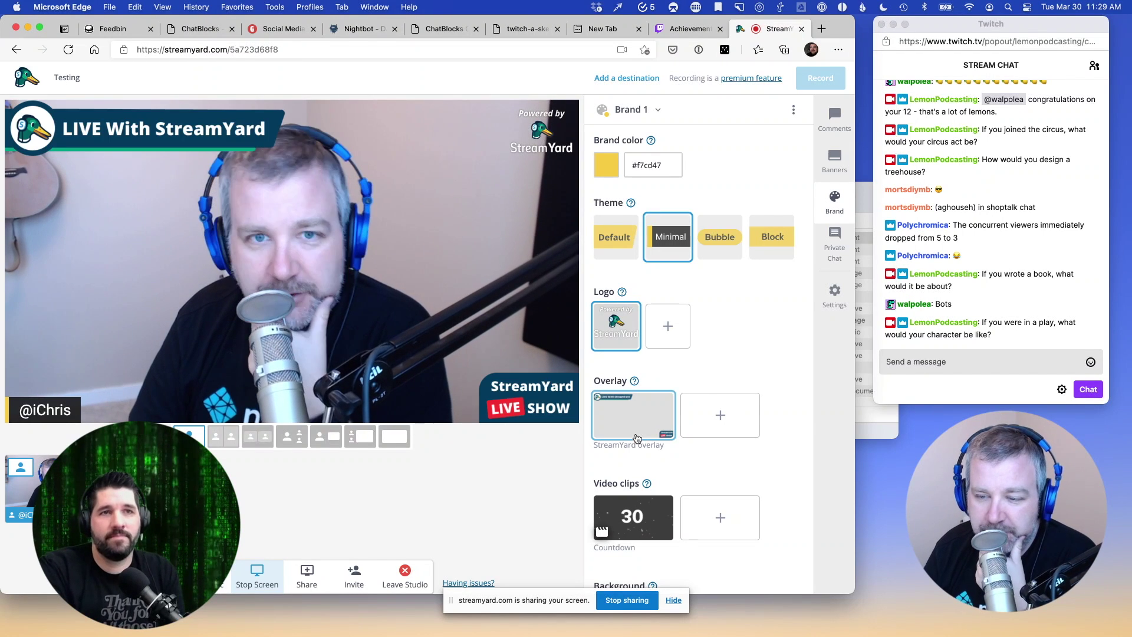
click(636, 438)
Play the Countdown video clip on the stage, stop it, and look over the remaining brand options
scroll(637, 454, down, 2)
click(637, 463)
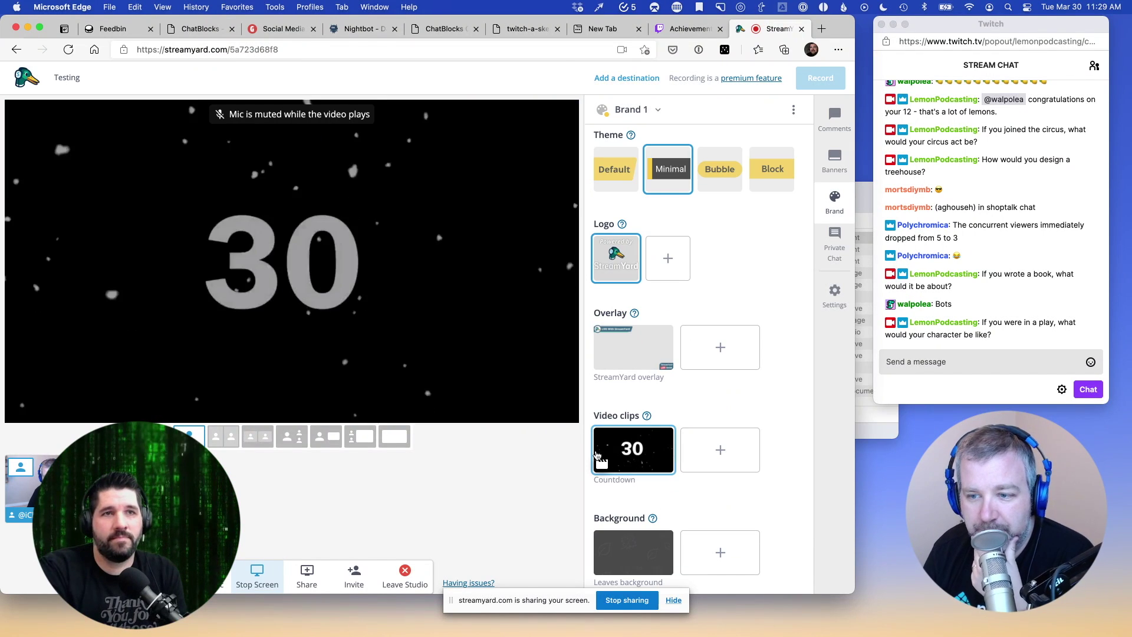
click(637, 462)
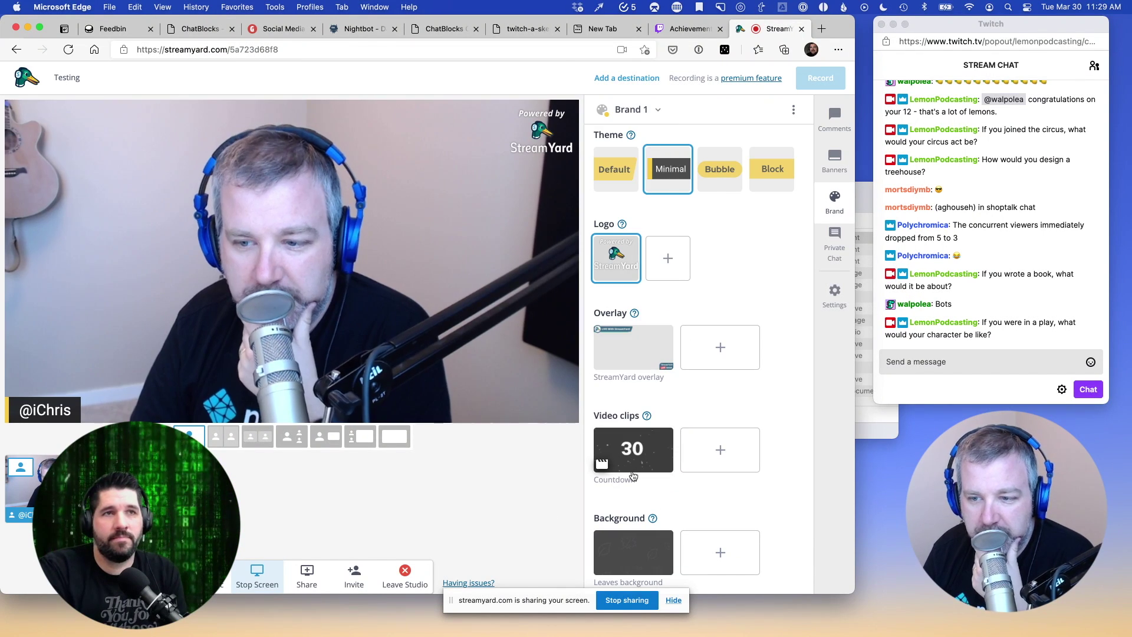
scroll(707, 472, down, 2)
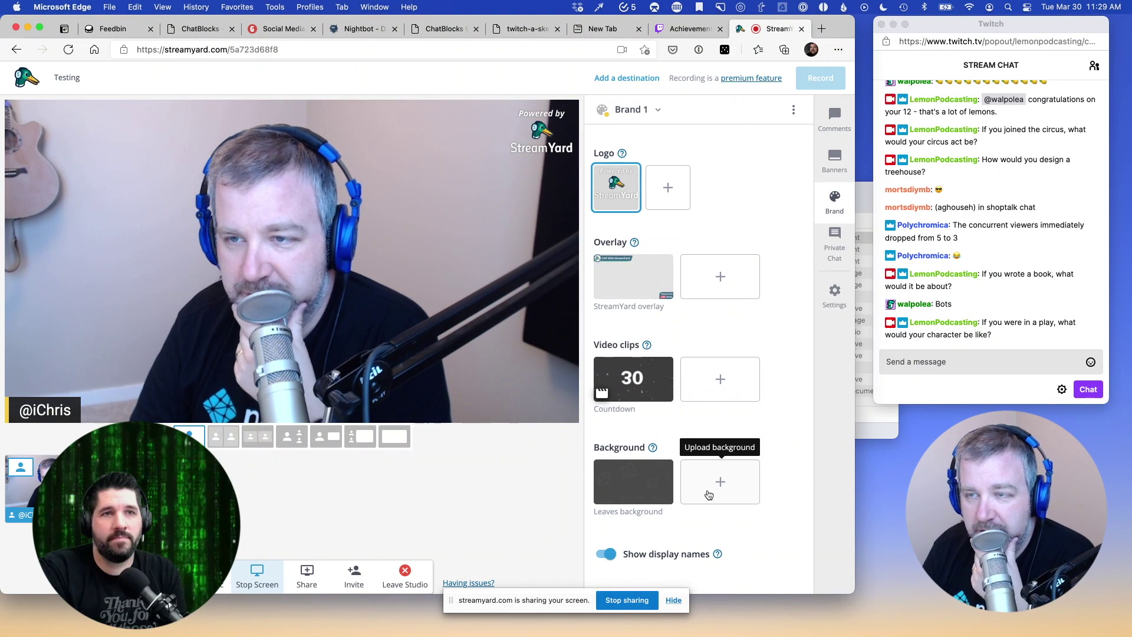
scroll(701, 295, up, 4)
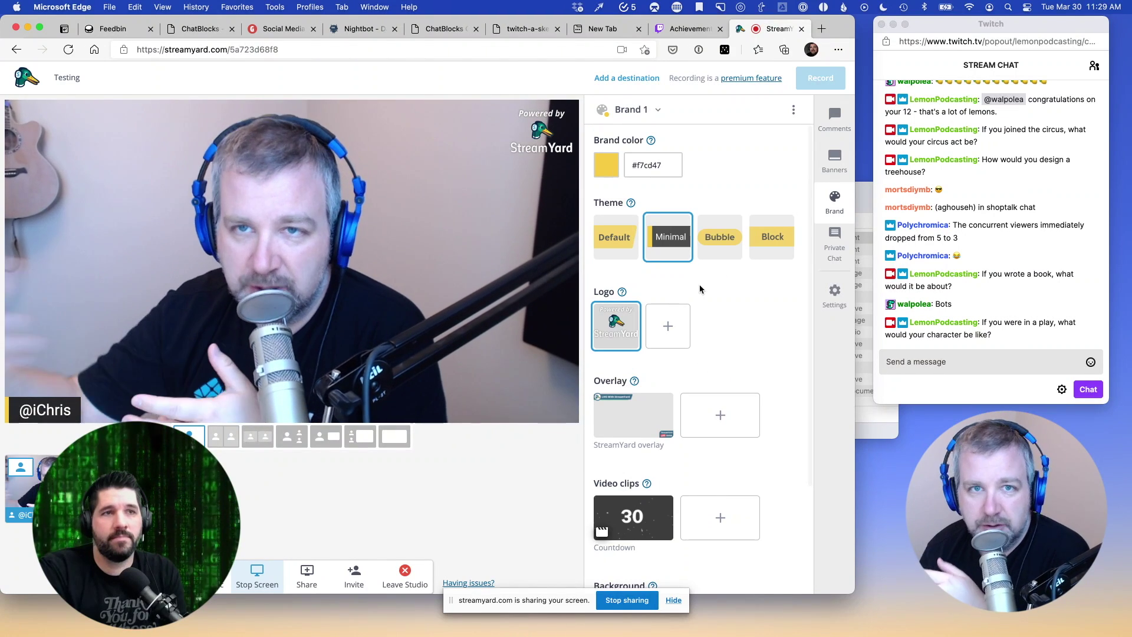
Close the StreamYard studio tab and open the home page of the Twitch creator dashboard
click(802, 29)
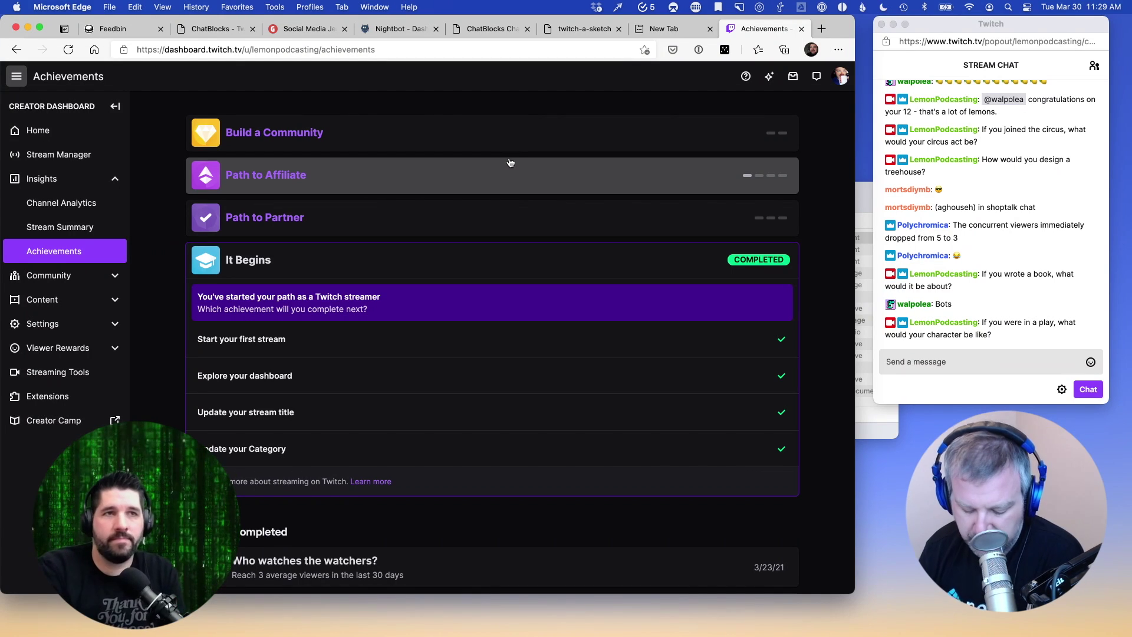
click(38, 130)
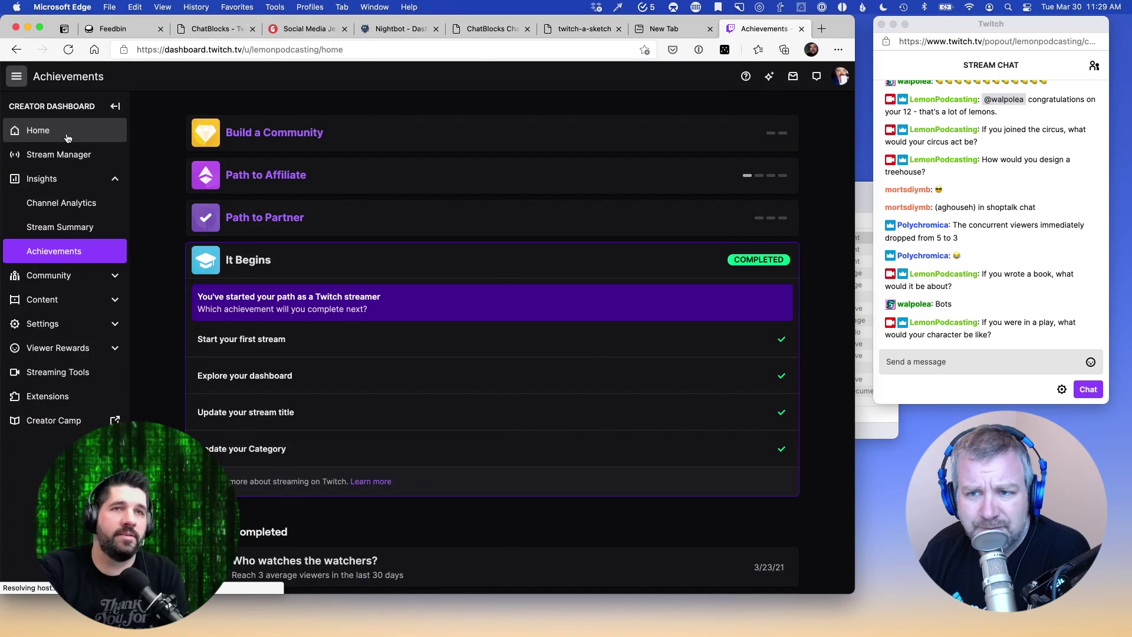